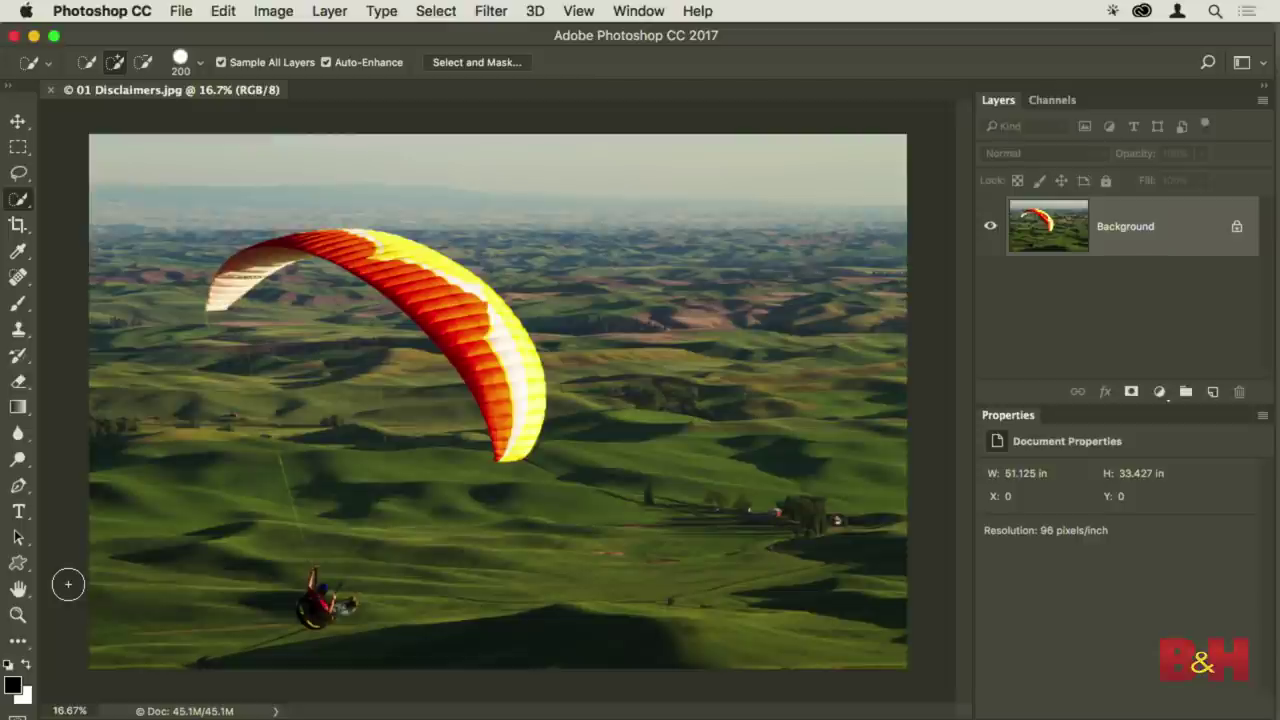
Close the paraglider photo, open '02 What is a Selection' from Bridge, and fit it to the window
{"action": "key", "text": "super+w"}
{"action": "key", "text": "super+Tab"}
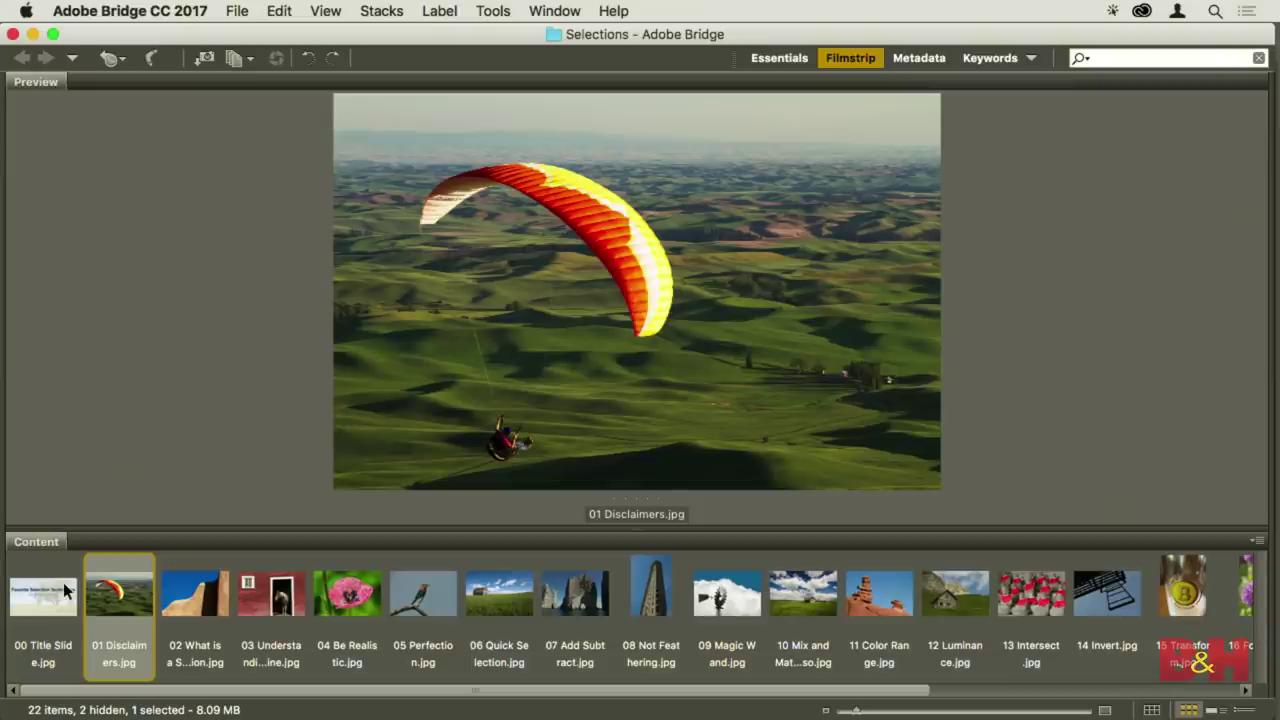
{"action": "double_click", "coordinate": [199, 592]}
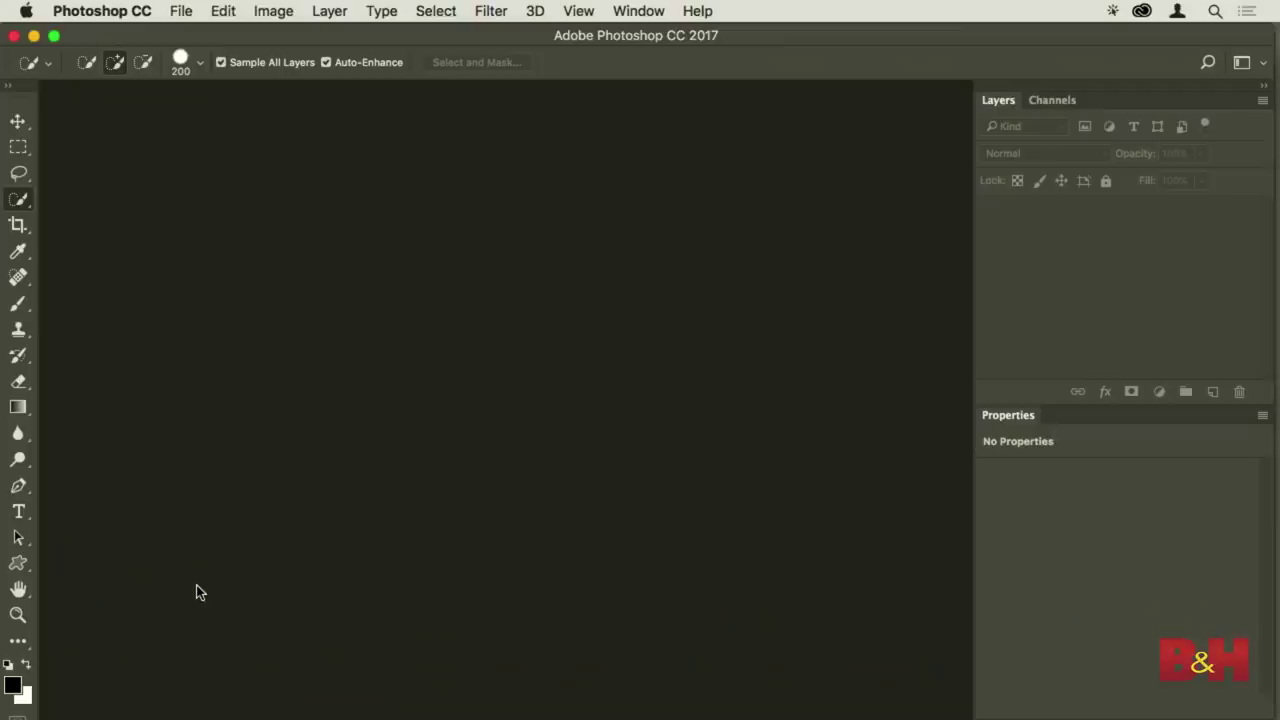
{"action": "key", "text": "super+0"}
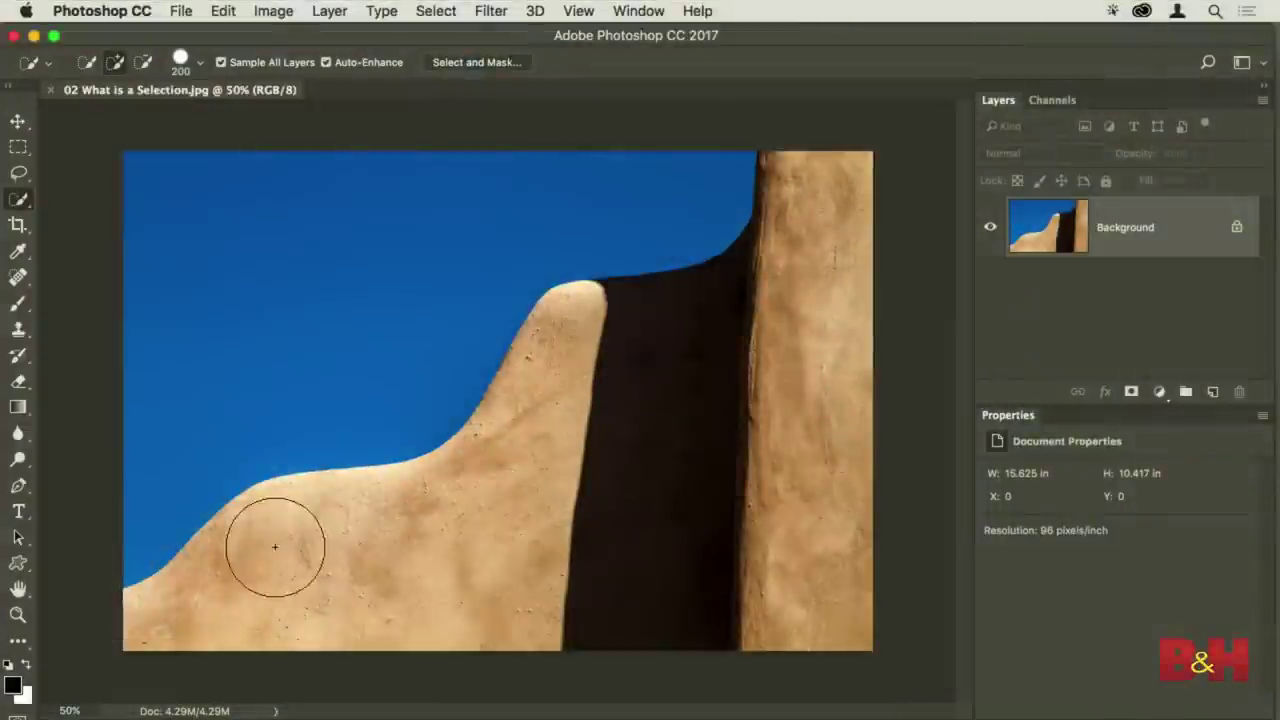
Add a new empty Layer 1 above the Background
{"action": "left_click", "coordinate": [1212, 393]}
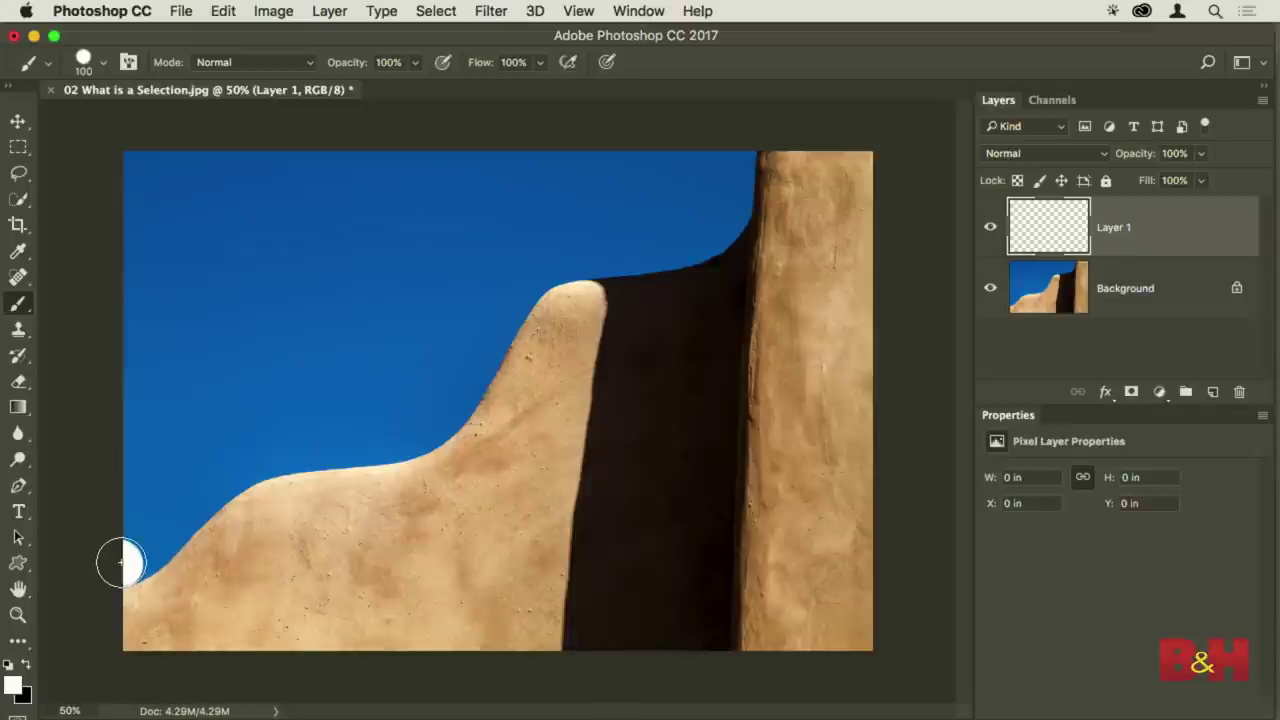
Paint the whole sky white on Layer 1 with an enlarged brush, then load it as a selection
{"action": "mouse_move", "coordinate": [158, 540]}
{"action": "left_mouse_down"}
{"action": "mouse_move", "coordinate": [234, 459]}
{"action": "mouse_move", "coordinate": [222, 478]}
{"action": "mouse_move", "coordinate": [281, 451]}
{"action": "mouse_move", "coordinate": [405, 431]}
{"action": "mouse_move", "coordinate": [449, 401]}
{"action": "mouse_move", "coordinate": [531, 280]}
{"action": "mouse_move", "coordinate": [691, 233]}
{"action": "left_mouse_up"}
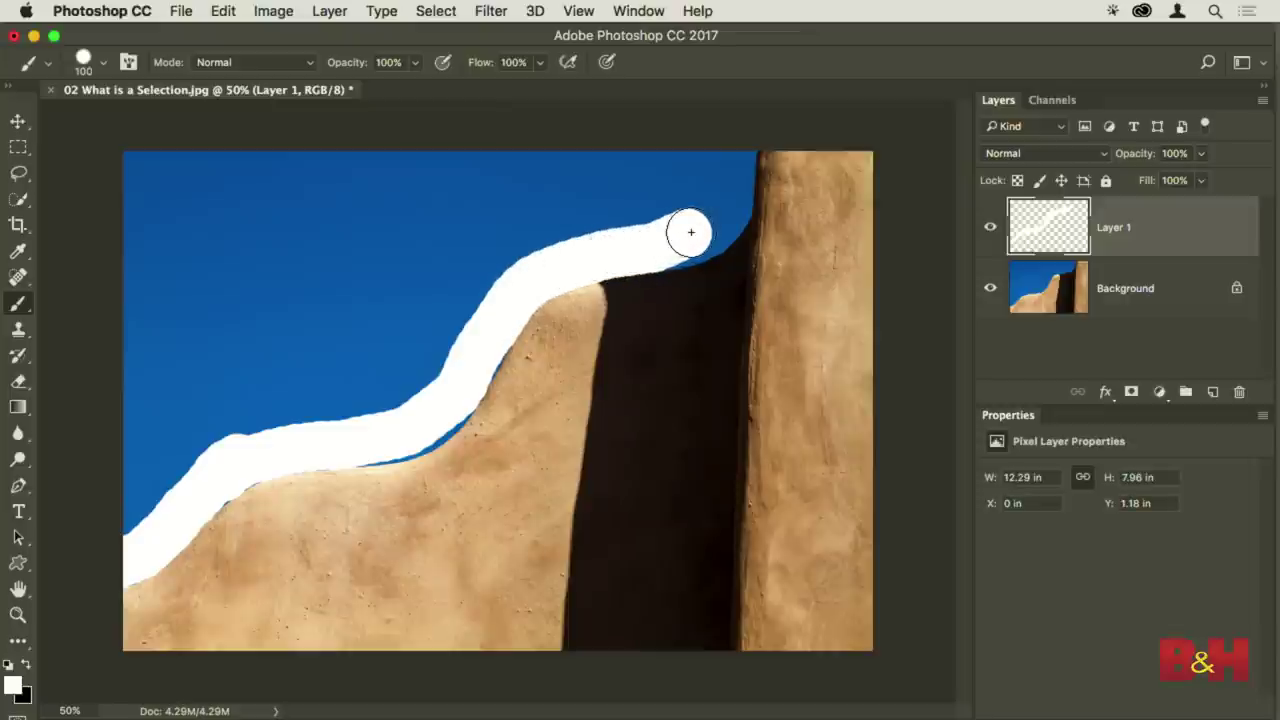
{"action": "left_click_drag", "start_coordinate": [713, 229], "coordinate": [744, 177]}
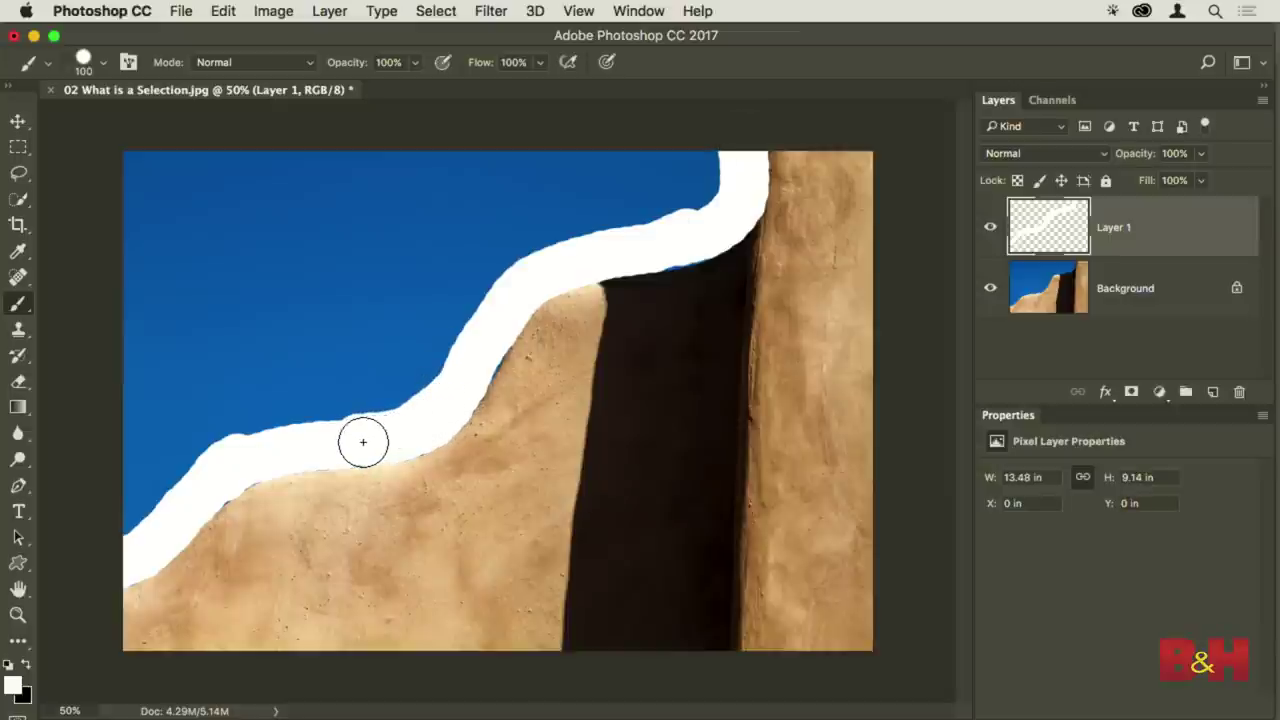
{"action": "key", "text": "bracketright"}
{"action": "key", "text": "bracketright"}
{"action": "mouse_move", "coordinate": [129, 491]}
{"action": "left_mouse_down"}
{"action": "mouse_move", "coordinate": [230, 398]}
{"action": "mouse_move", "coordinate": [381, 362]}
{"action": "mouse_move", "coordinate": [503, 243]}
{"action": "mouse_move", "coordinate": [684, 181]}
{"action": "mouse_move", "coordinate": [687, 158]}
{"action": "mouse_move", "coordinate": [111, 189]}
{"action": "mouse_move", "coordinate": [111, 376]}
{"action": "mouse_move", "coordinate": [224, 220]}
{"action": "mouse_move", "coordinate": [369, 265]}
{"action": "mouse_move", "coordinate": [260, 305]}
{"action": "left_mouse_up"}
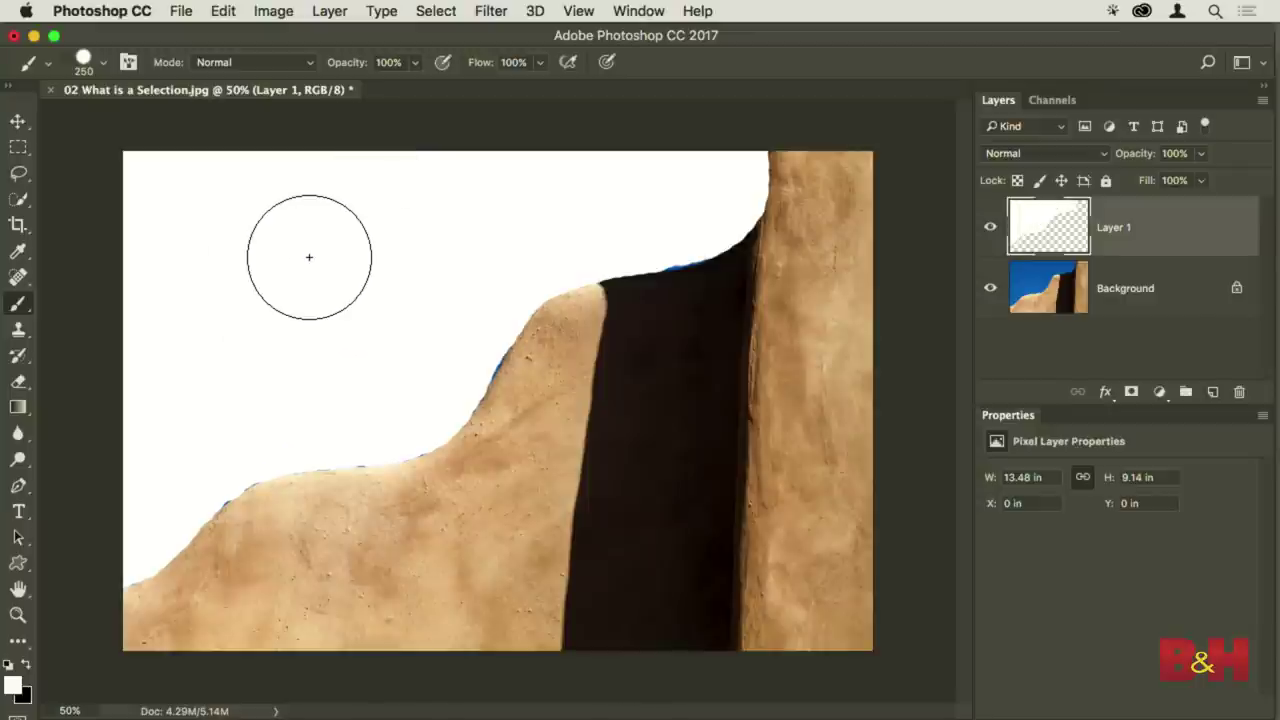
{"action": "left_click", "coordinate": [1047, 226], "text": "super"}
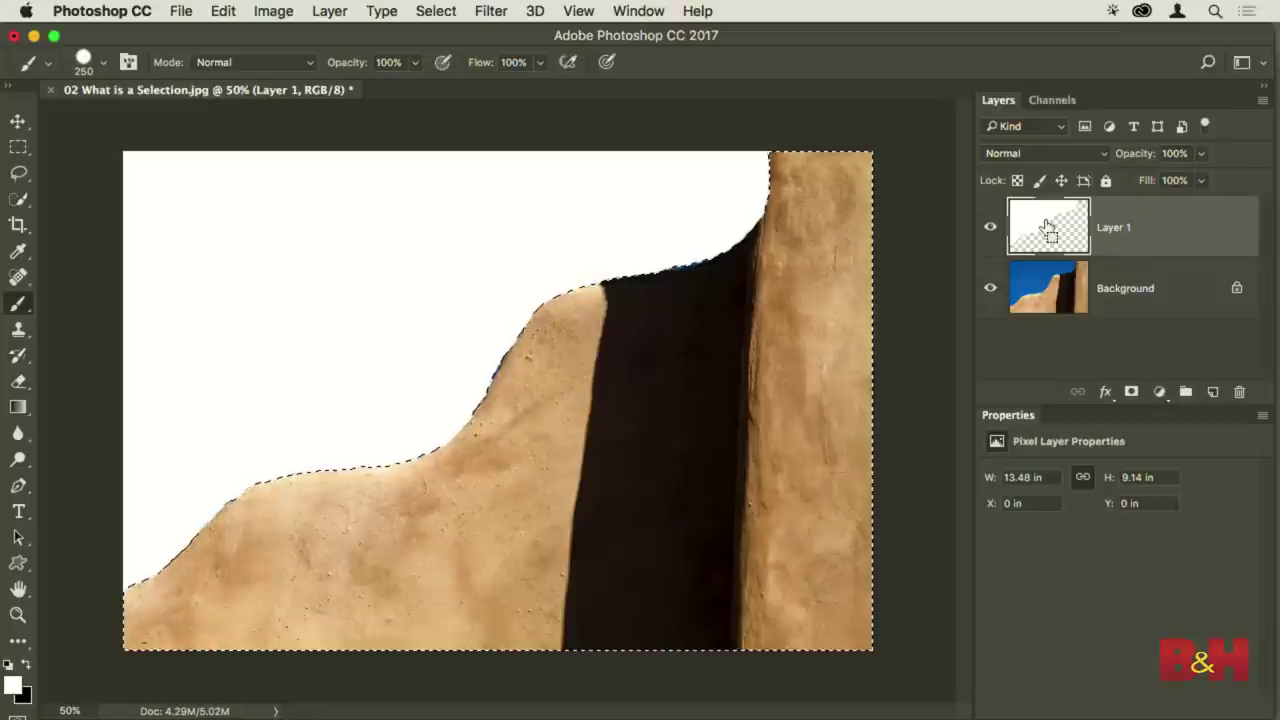
Fill the selected wall area with black, then deselect
{"action": "key", "text": "super+BackSpace"}
{"action": "key", "text": "super+d"}
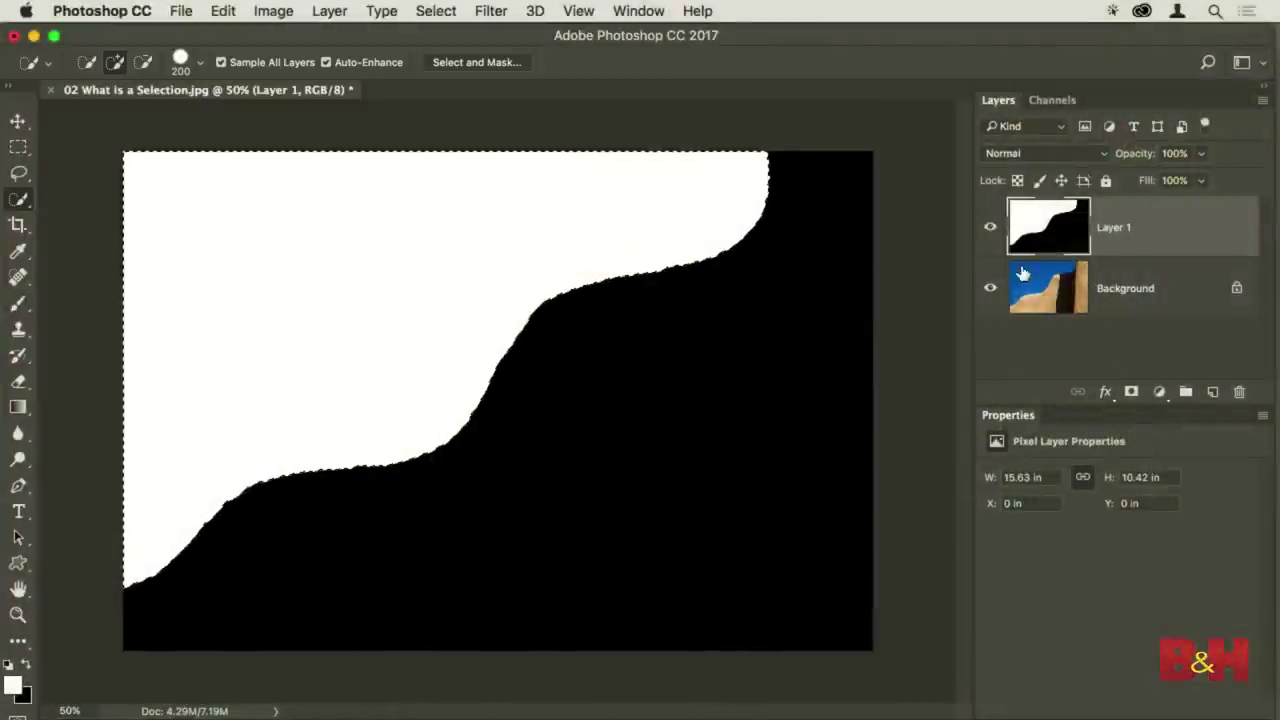
Hide Layer 1 so the original adobe-wall photo shows
{"action": "left_click", "coordinate": [989, 229]}
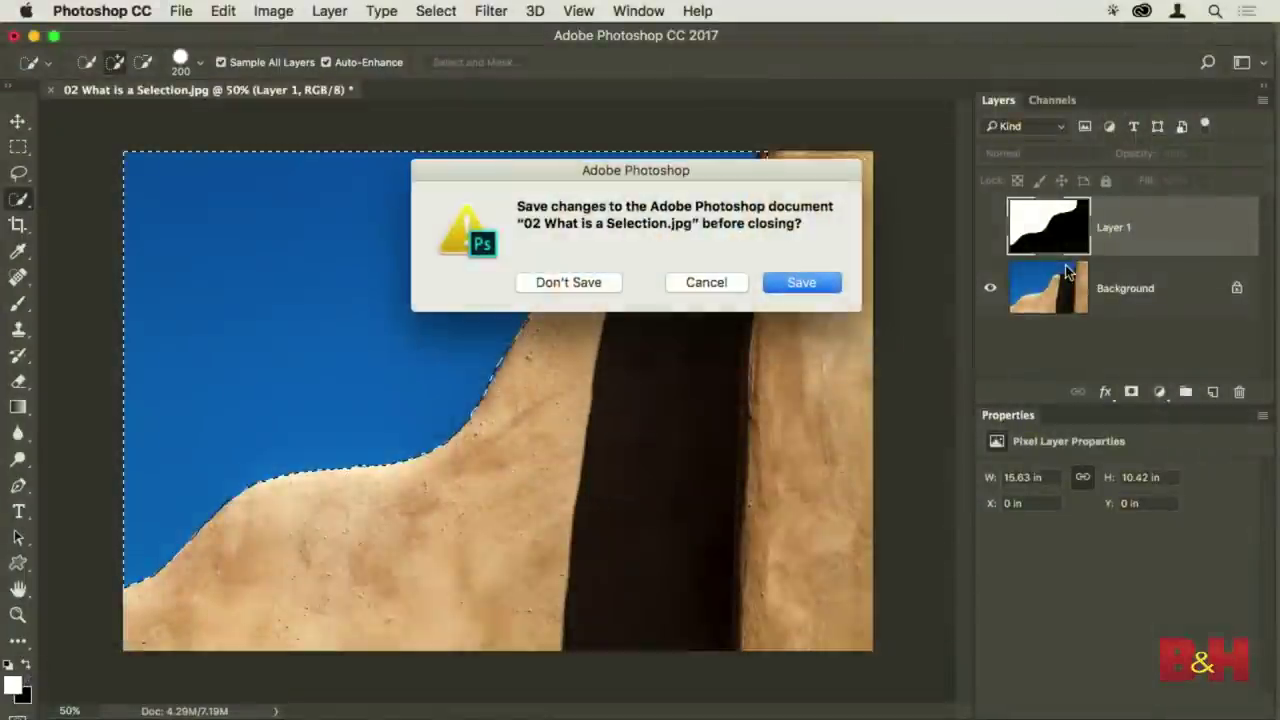
Close the wall photo unsaved and open '03 Understanding the Outline' from Bridge
{"action": "key", "text": "super+d"}
{"action": "key", "text": "super+Tab"}
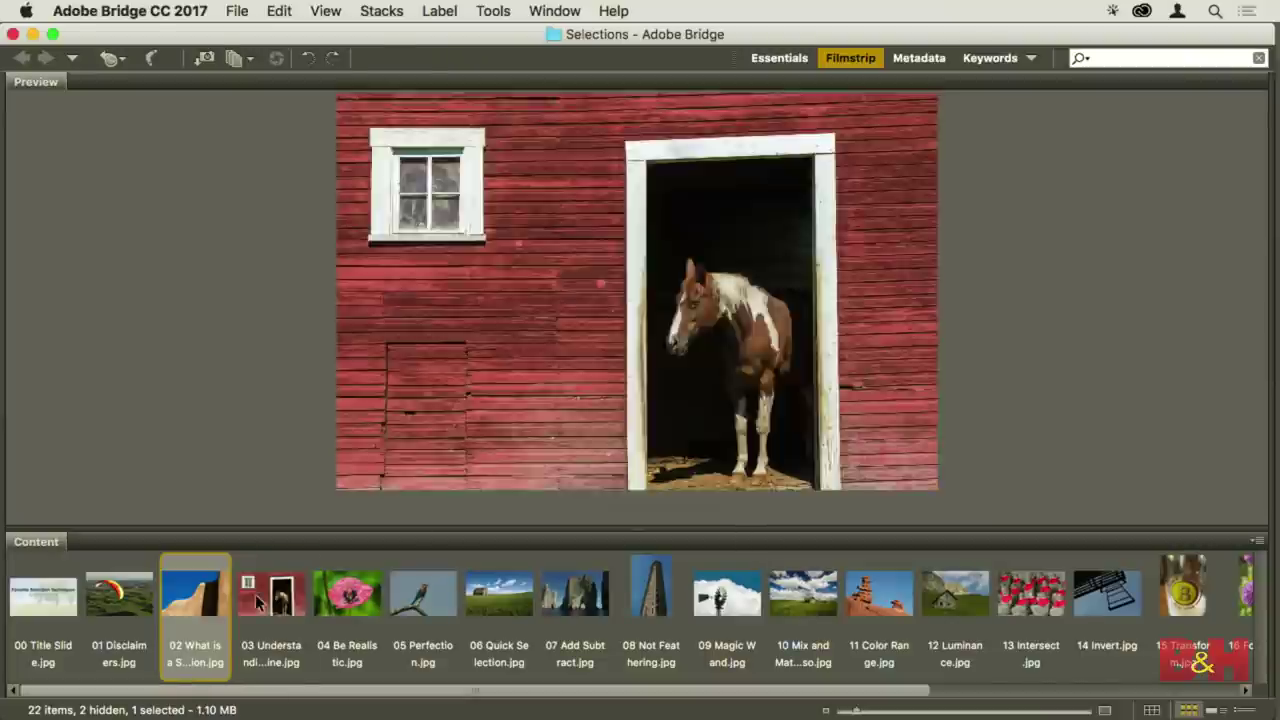
{"action": "double_click", "coordinate": [258, 600]}
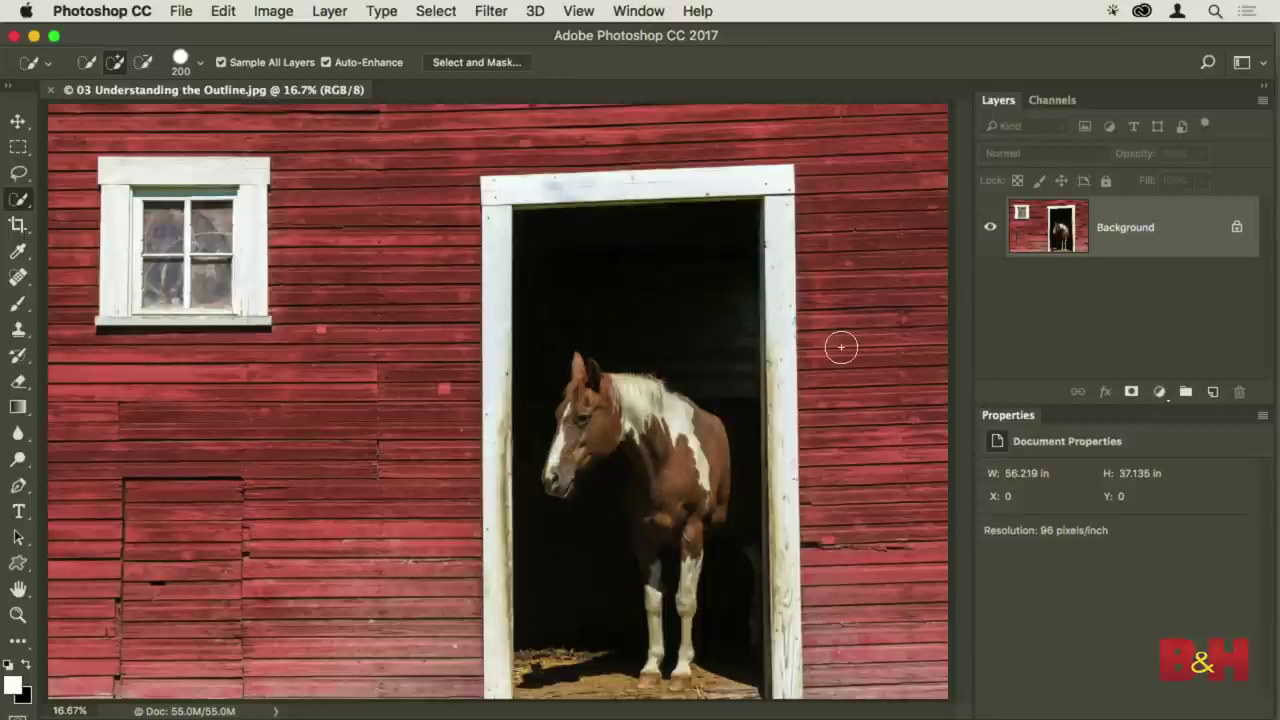
Select the red barn wall with Color Range at Fuzziness 82, adding three more wall shades
{"action": "left_click", "coordinate": [424, 14]}
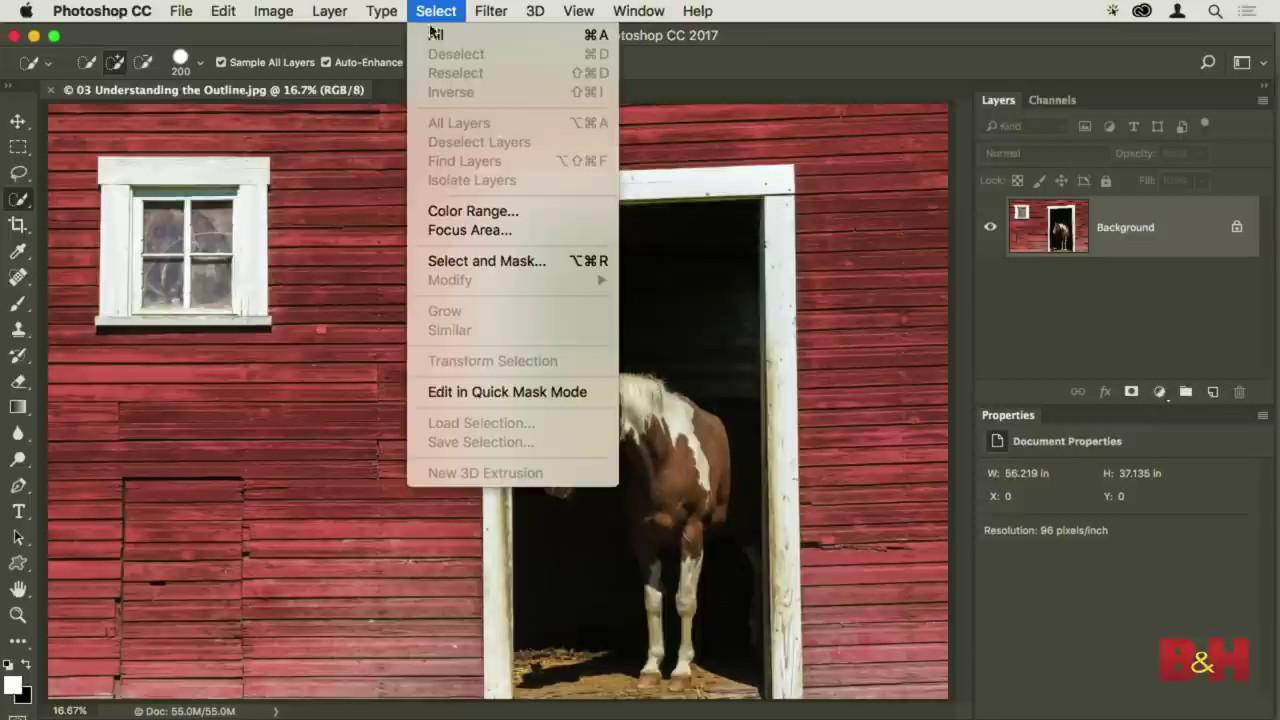
{"action": "left_click", "coordinate": [480, 208]}
{"action": "left_click_drag", "start_coordinate": [741, 116], "coordinate": [1081, 119]}
{"action": "left_click", "coordinate": [382, 202]}
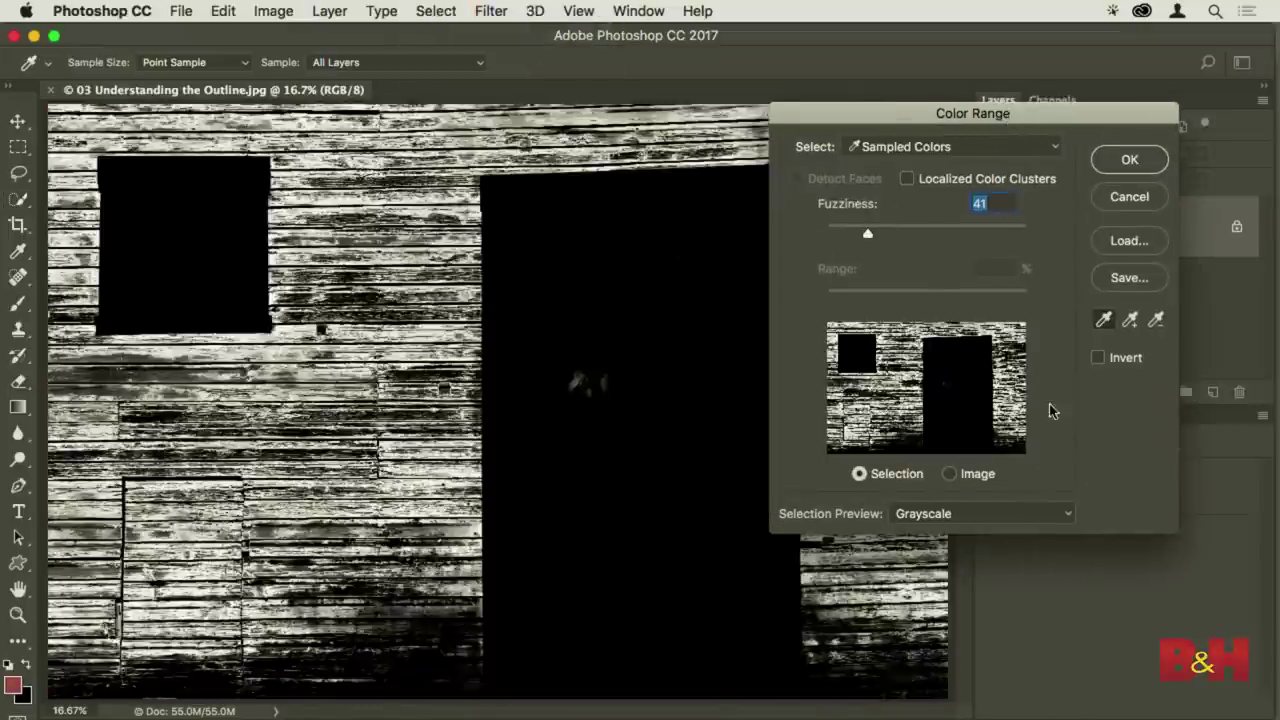
{"action": "left_click_drag", "start_coordinate": [867, 234], "coordinate": [908, 234]}
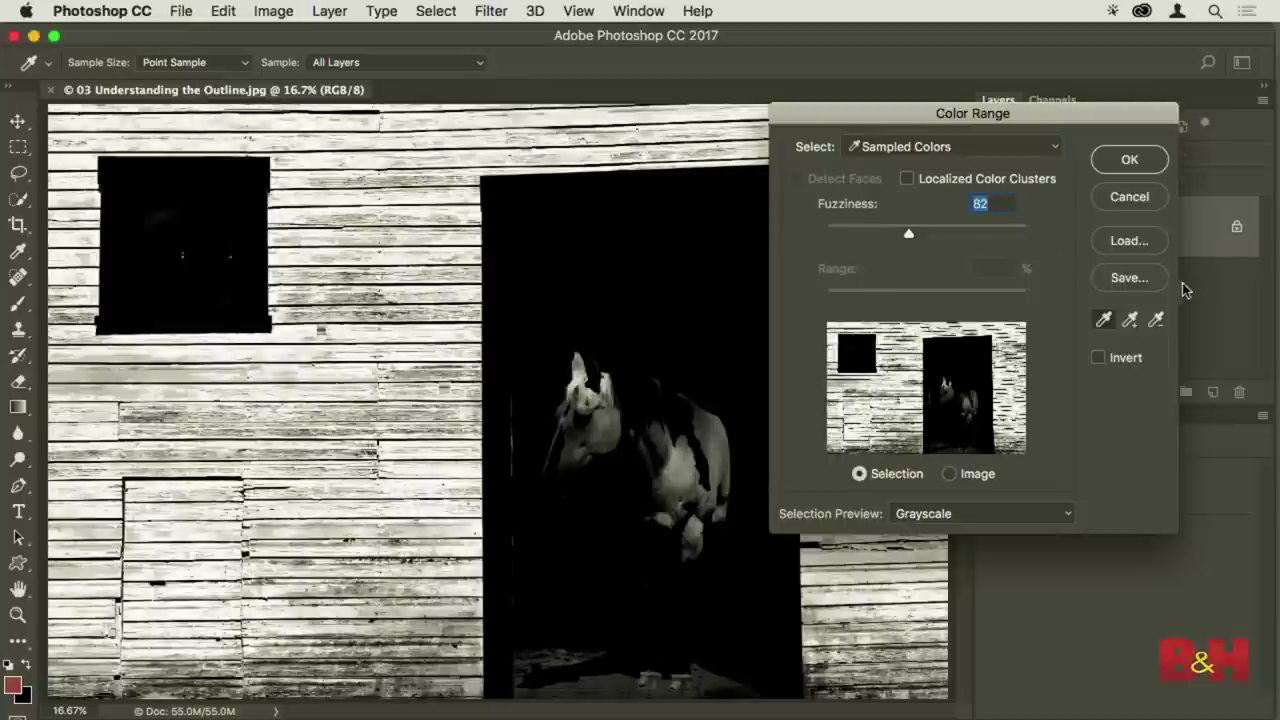
{"action": "left_click", "coordinate": [1129, 319]}
{"action": "left_click", "coordinate": [306, 463]}
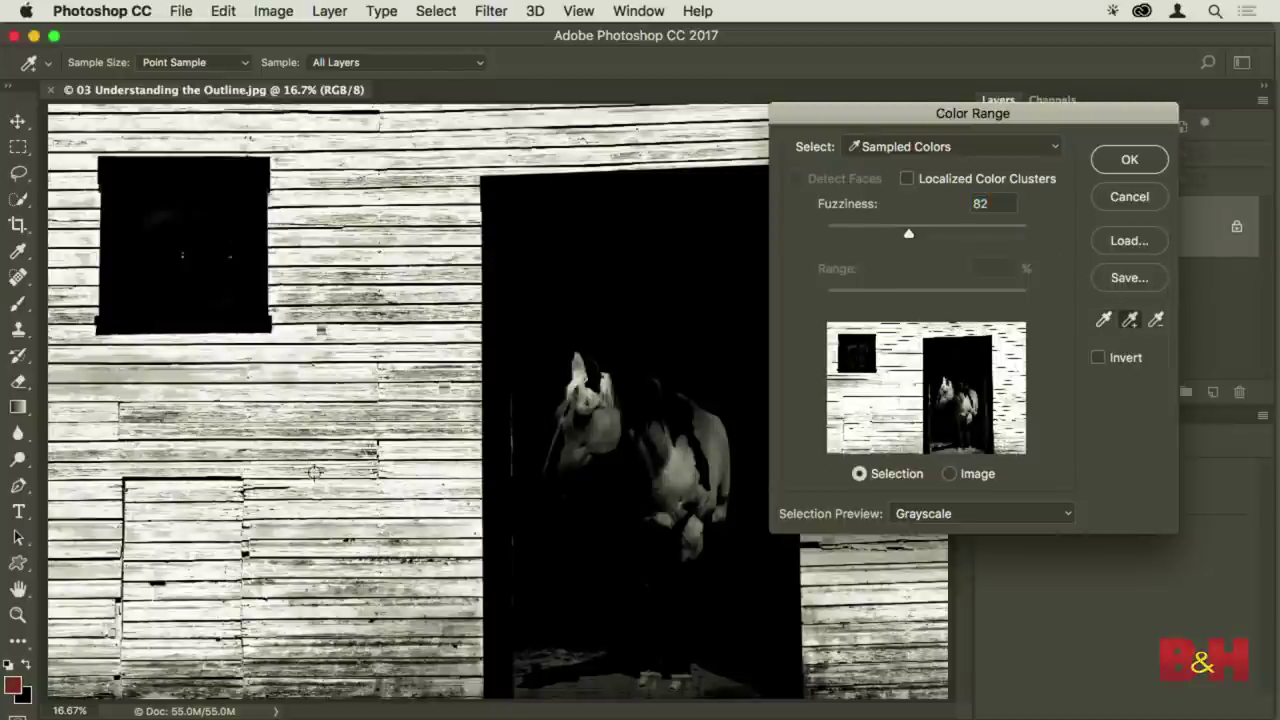
{"action": "left_click", "coordinate": [309, 553]}
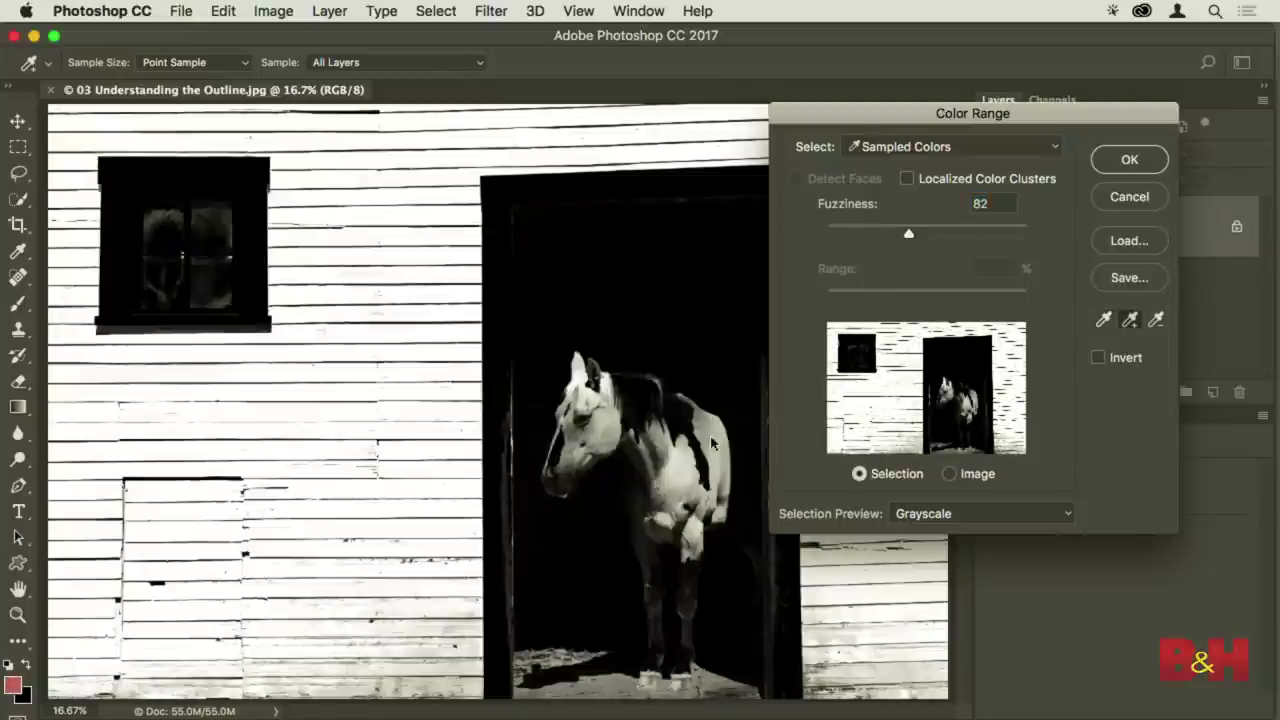
{"action": "left_click", "coordinate": [349, 675]}
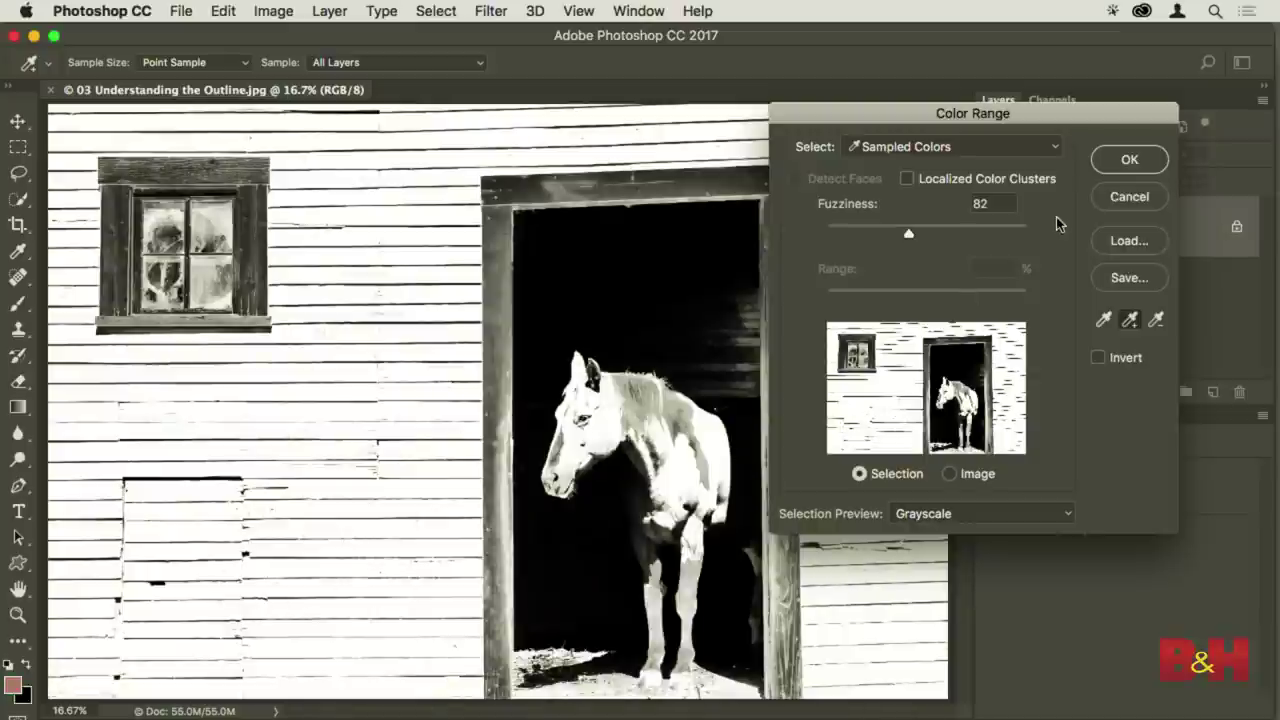
{"action": "left_click", "coordinate": [1117, 170]}
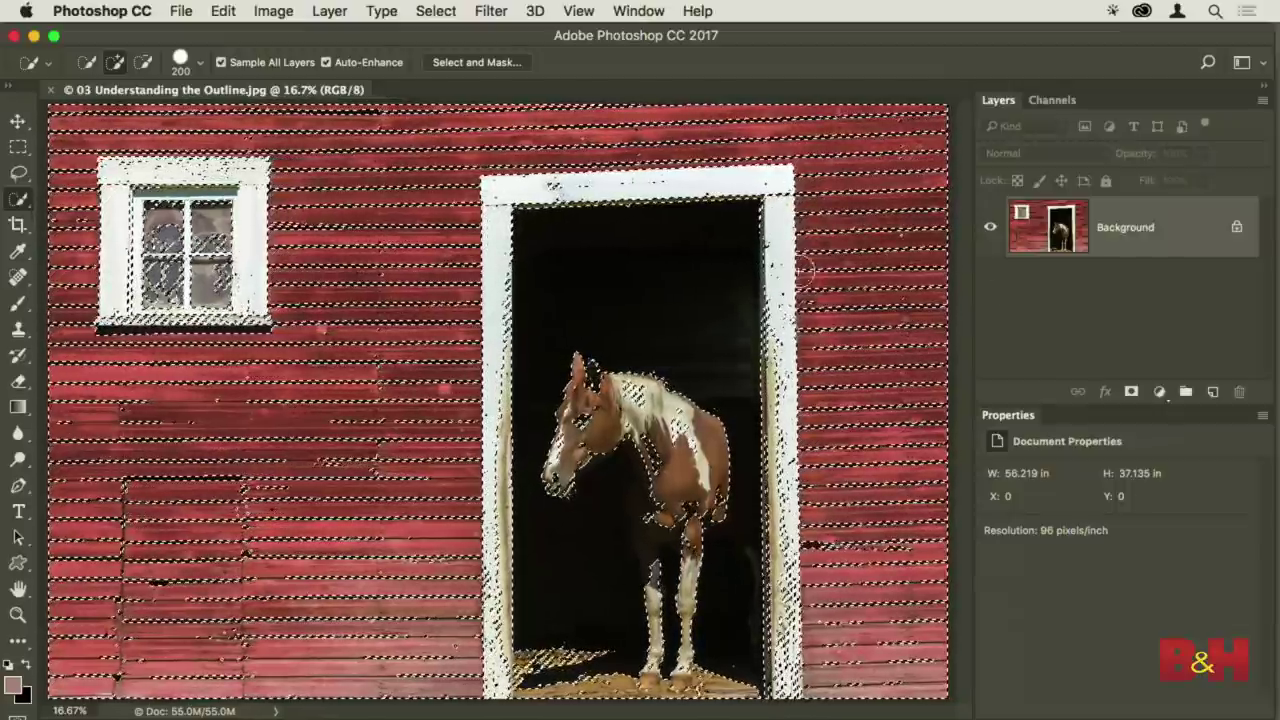
{"action": "left_click", "coordinate": [18, 146]}
{"action": "left_click", "coordinate": [456, 265]}
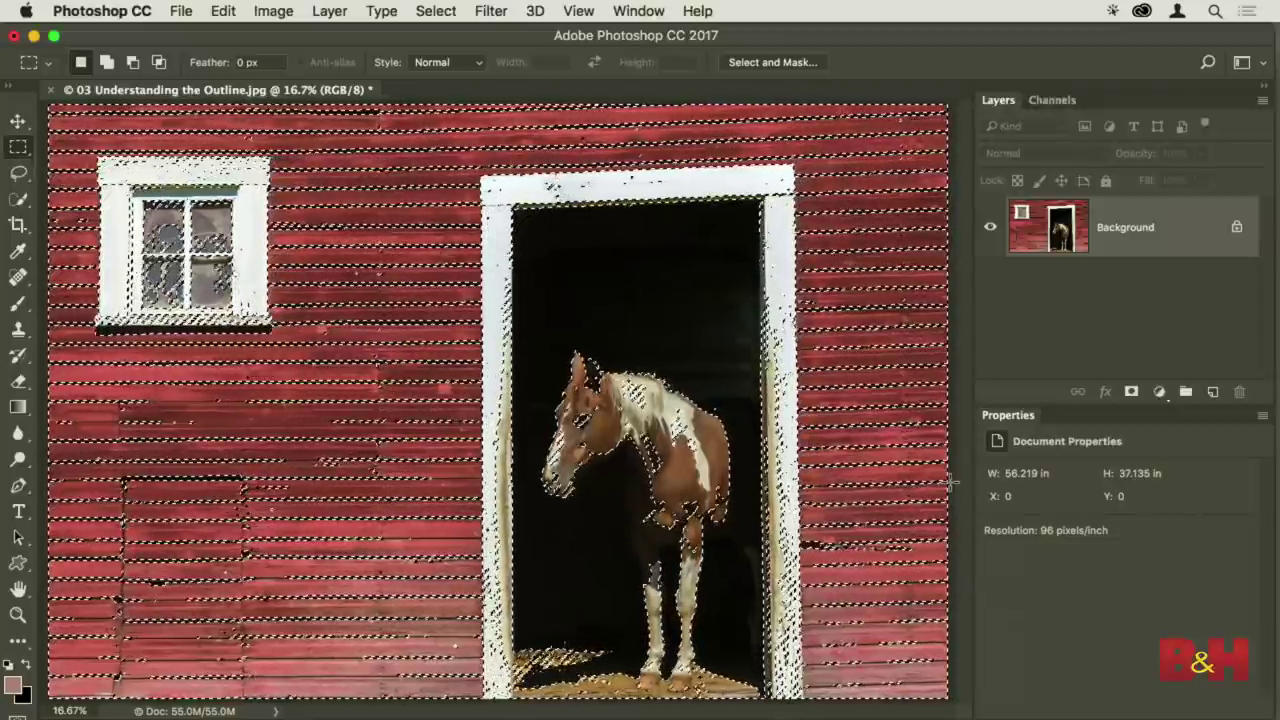
Add a Hue/Saturation adjustment at Hue -102 turning the barn purple, then view its mask alone
{"action": "left_click", "coordinate": [1159, 391]}
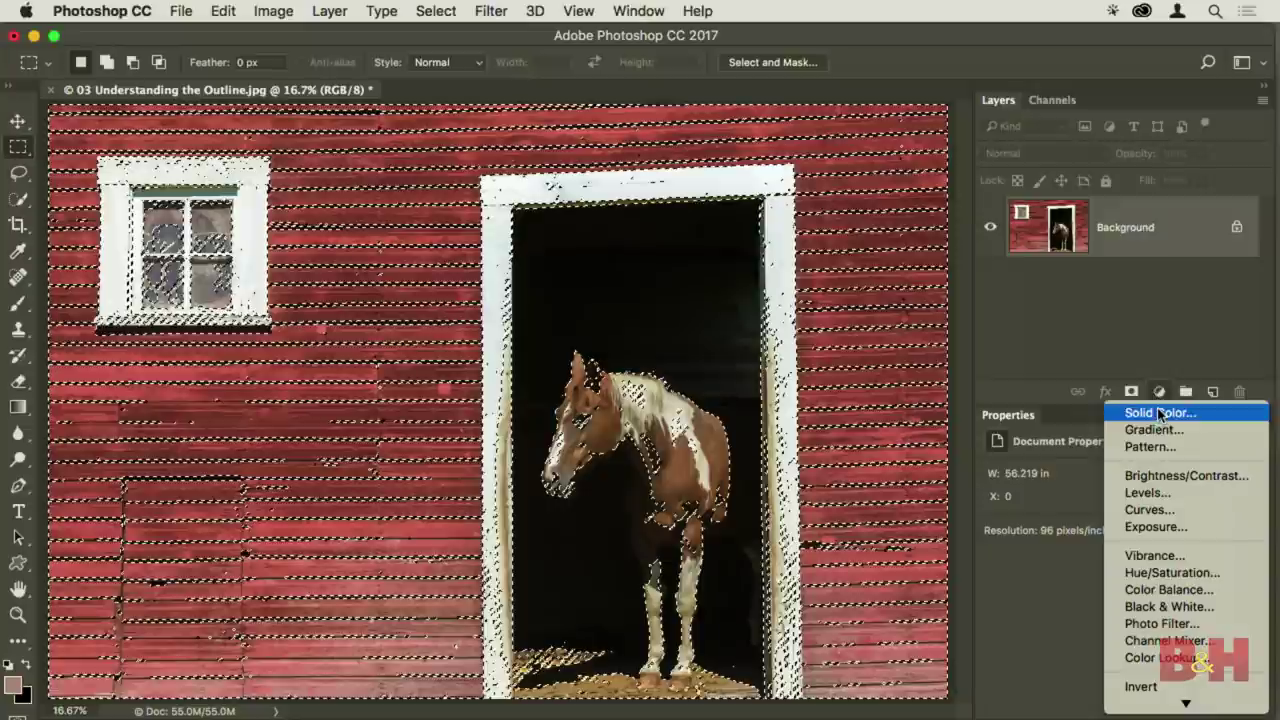
{"action": "left_click", "coordinate": [1172, 572]}
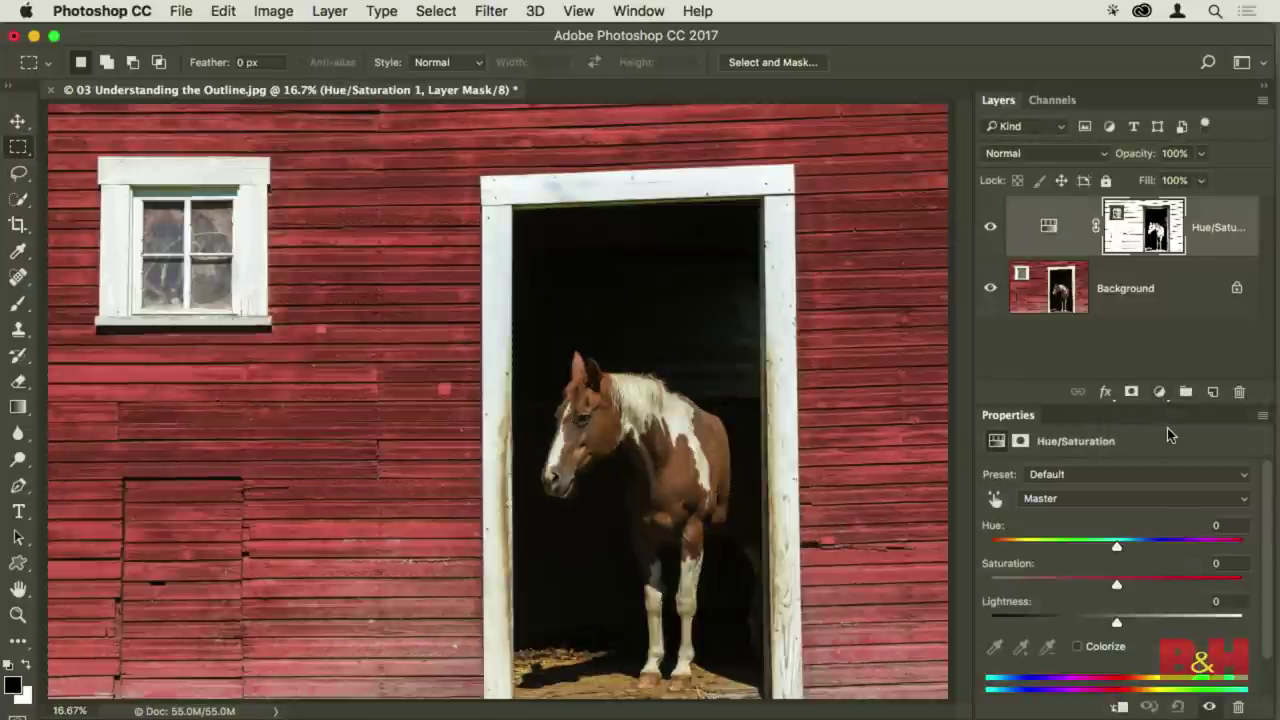
{"action": "left_click_drag", "start_coordinate": [1117, 545], "coordinate": [1030, 548]}
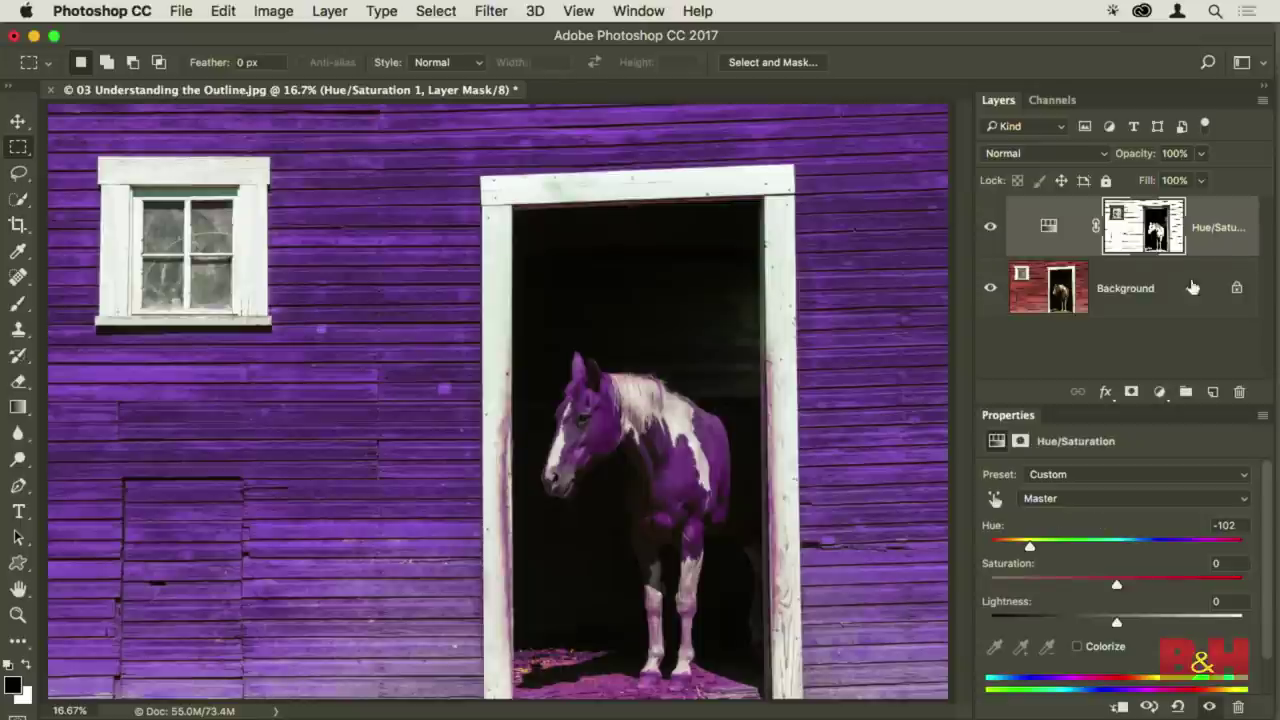
{"action": "left_click", "coordinate": [1128, 238], "text": "alt"}
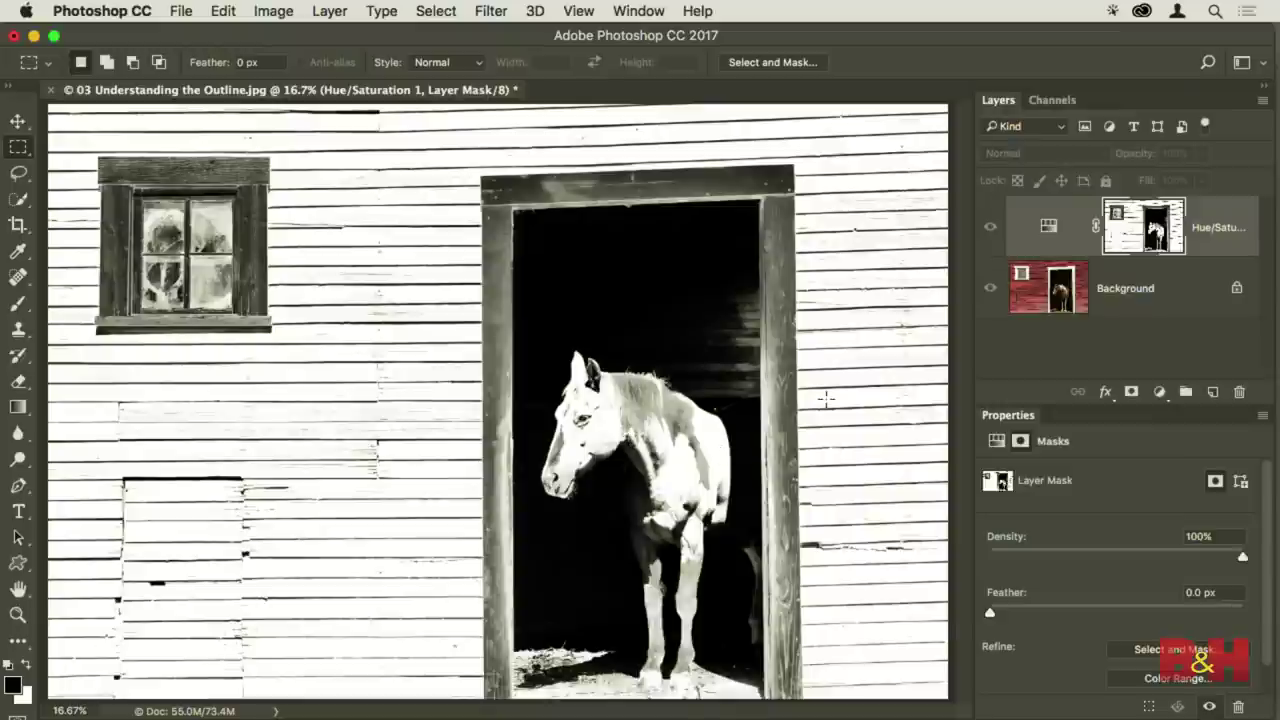
{"action": "left_click", "coordinate": [991, 228]}
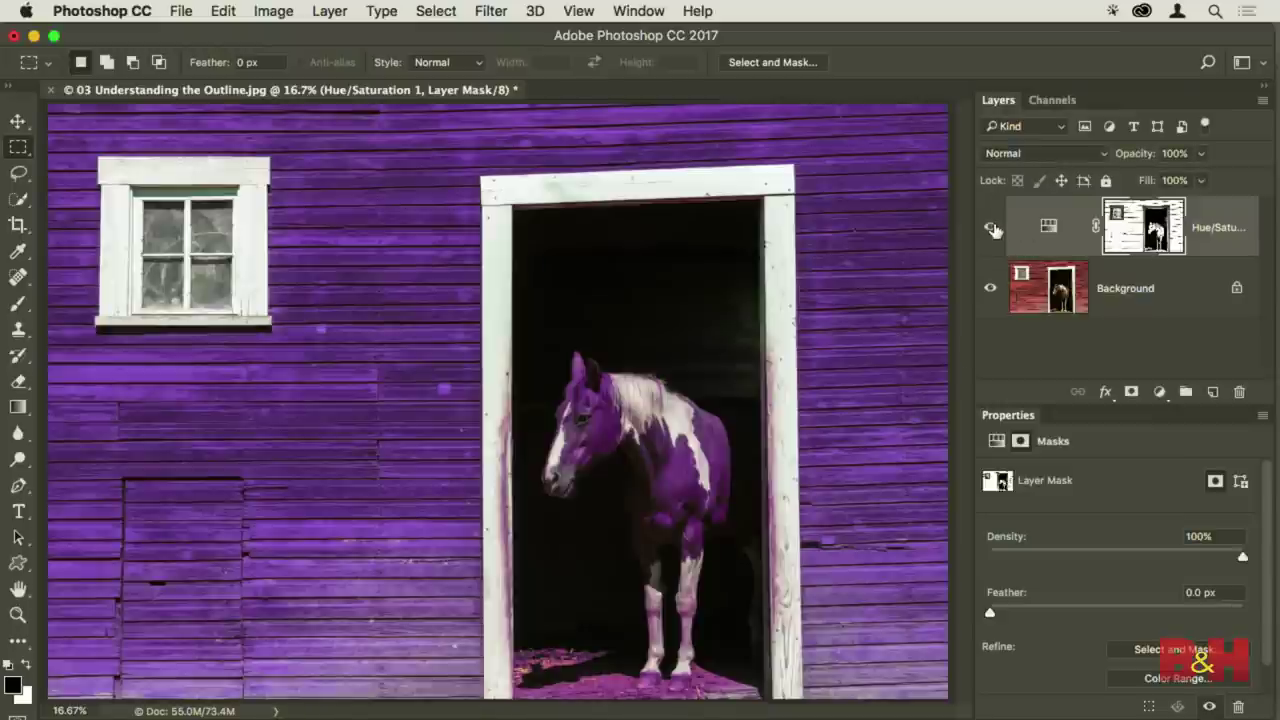
{"action": "left_click", "coordinate": [991, 228]}
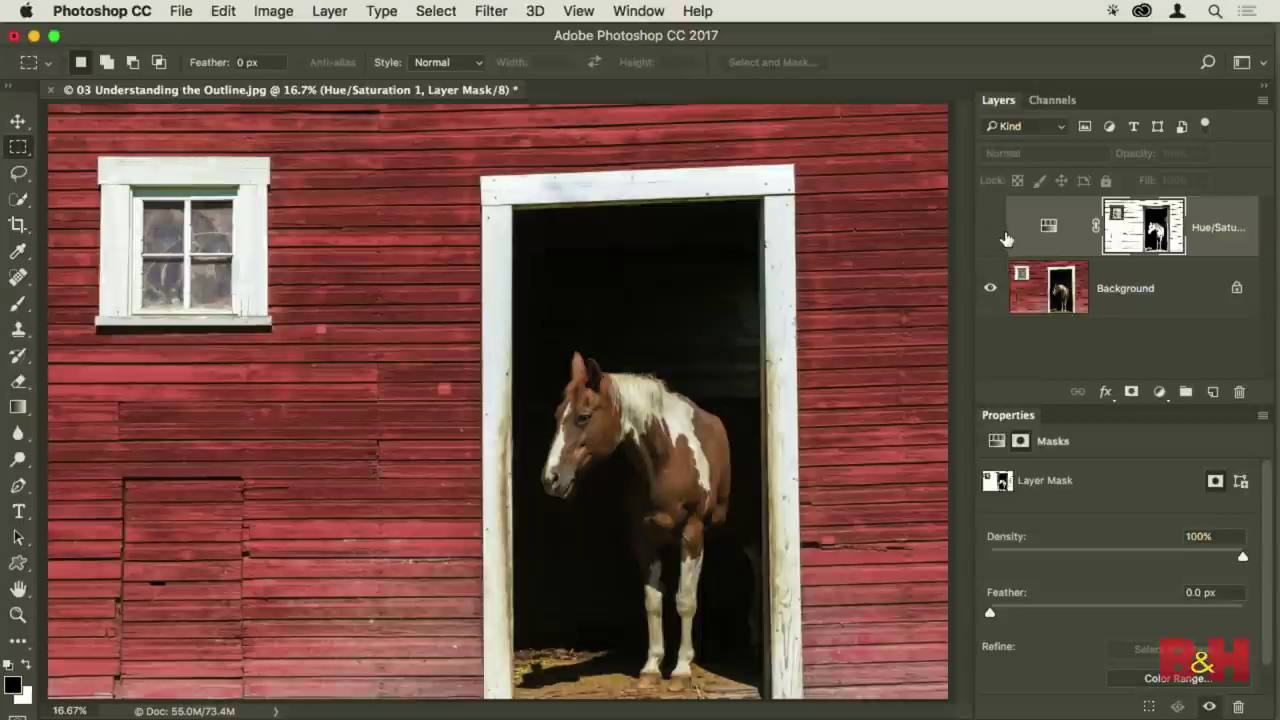
{"action": "left_click", "coordinate": [991, 228]}
{"action": "left_click", "coordinate": [1155, 229], "text": "alt"}
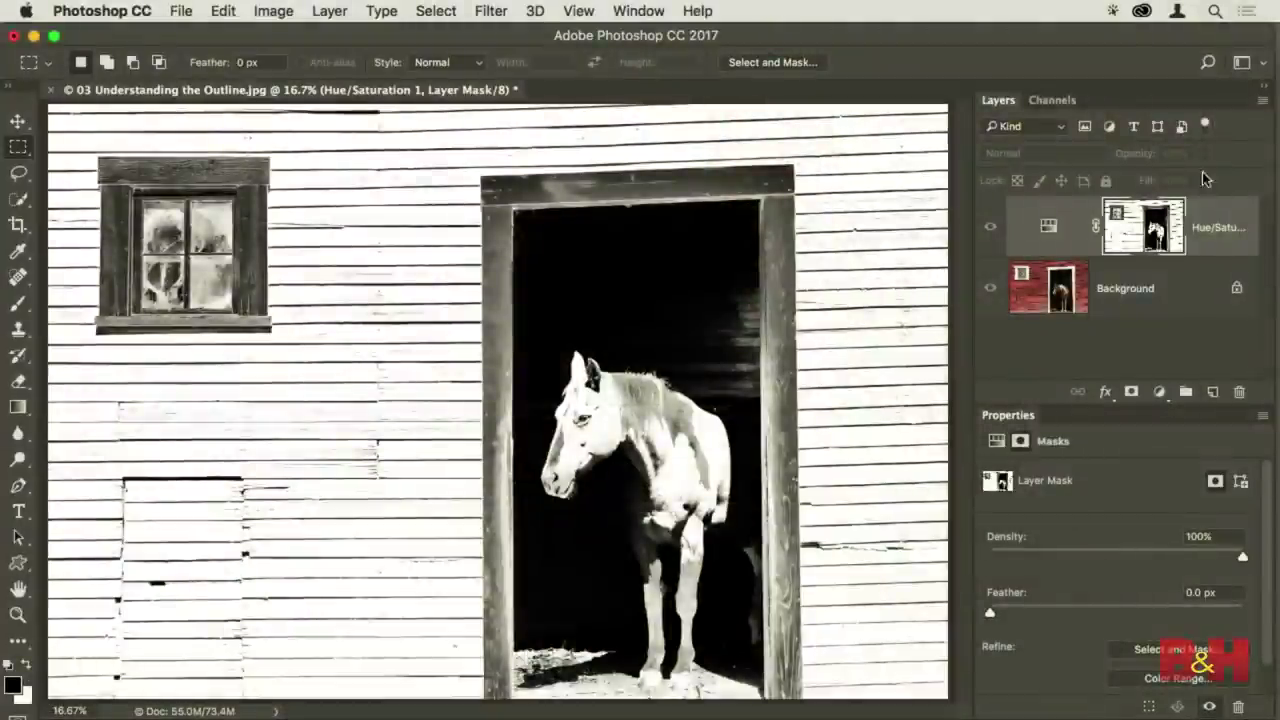
Load the Hue/Saturation mask as a selection and zoom in around the horse
{"action": "left_click", "coordinate": [1155, 230], "text": "super"}
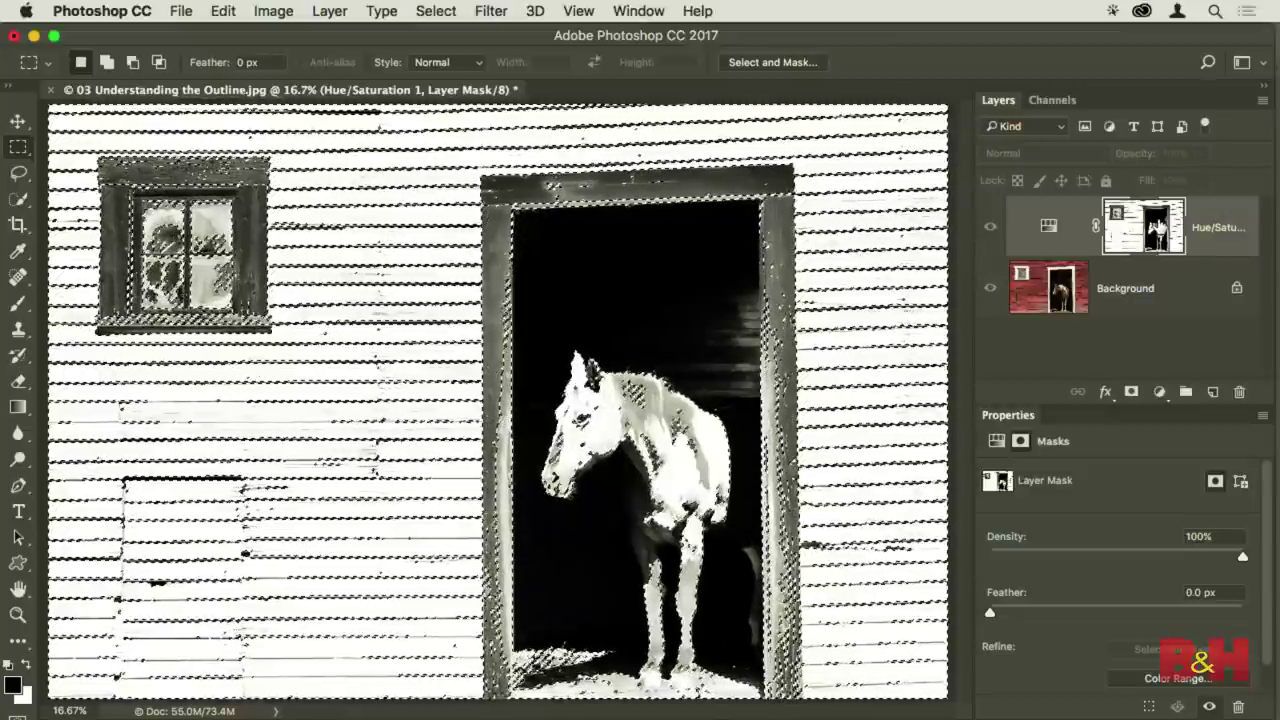
{"action": "left_click_drag", "start_coordinate": [636, 404], "coordinate": [766, 422]}
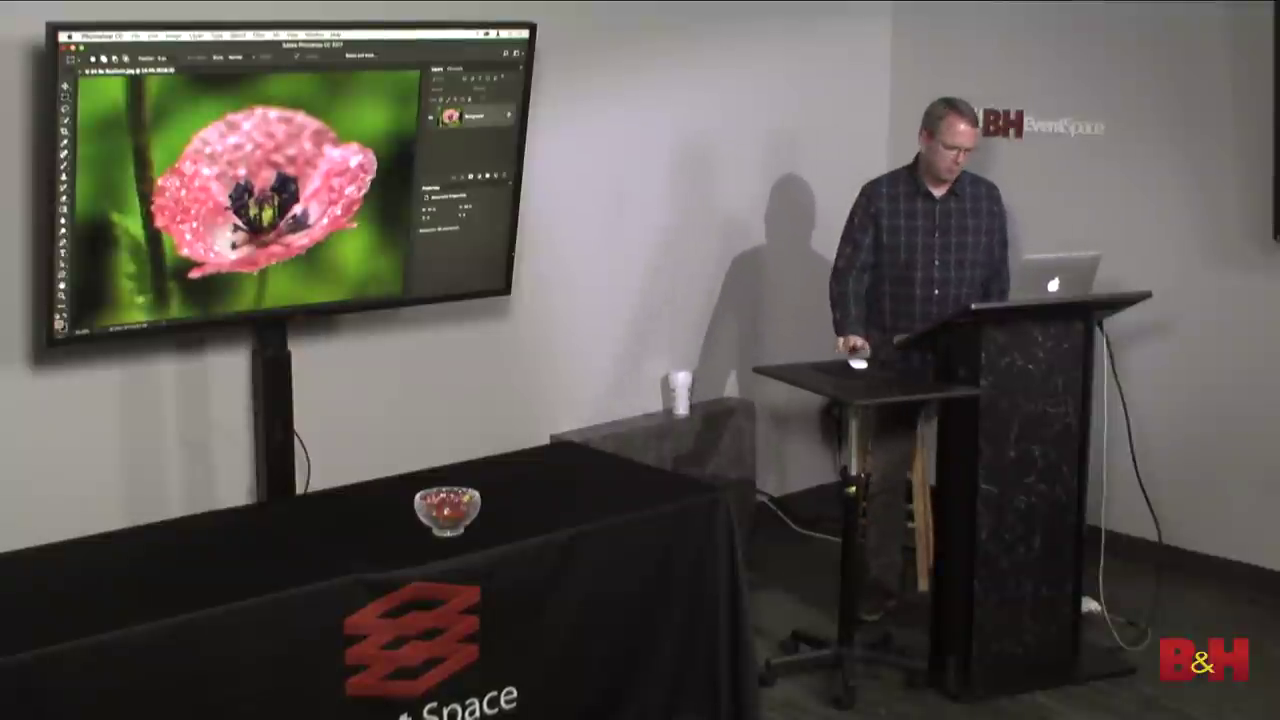
Open Color Range at Fuzziness 82 and sample the pink poppy petals, adding several petal tones
{"action": "left_click", "coordinate": [237, 35]}
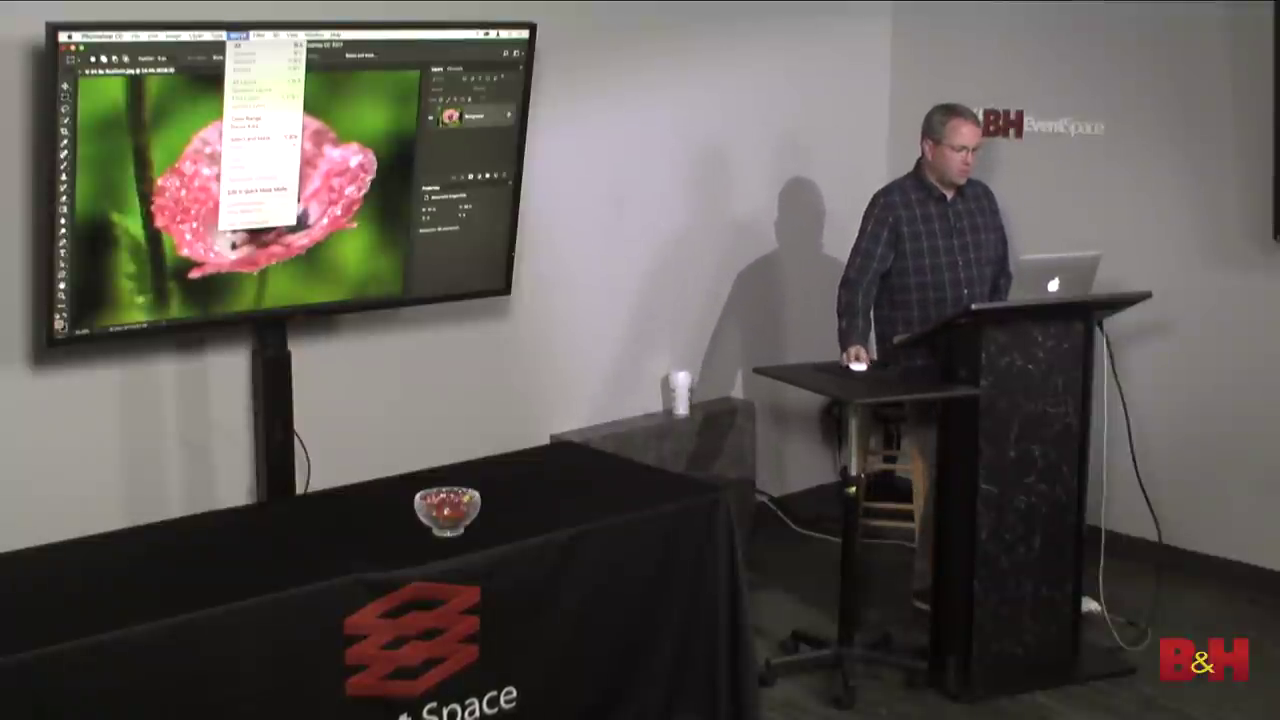
{"action": "left_click", "coordinate": [245, 118]}
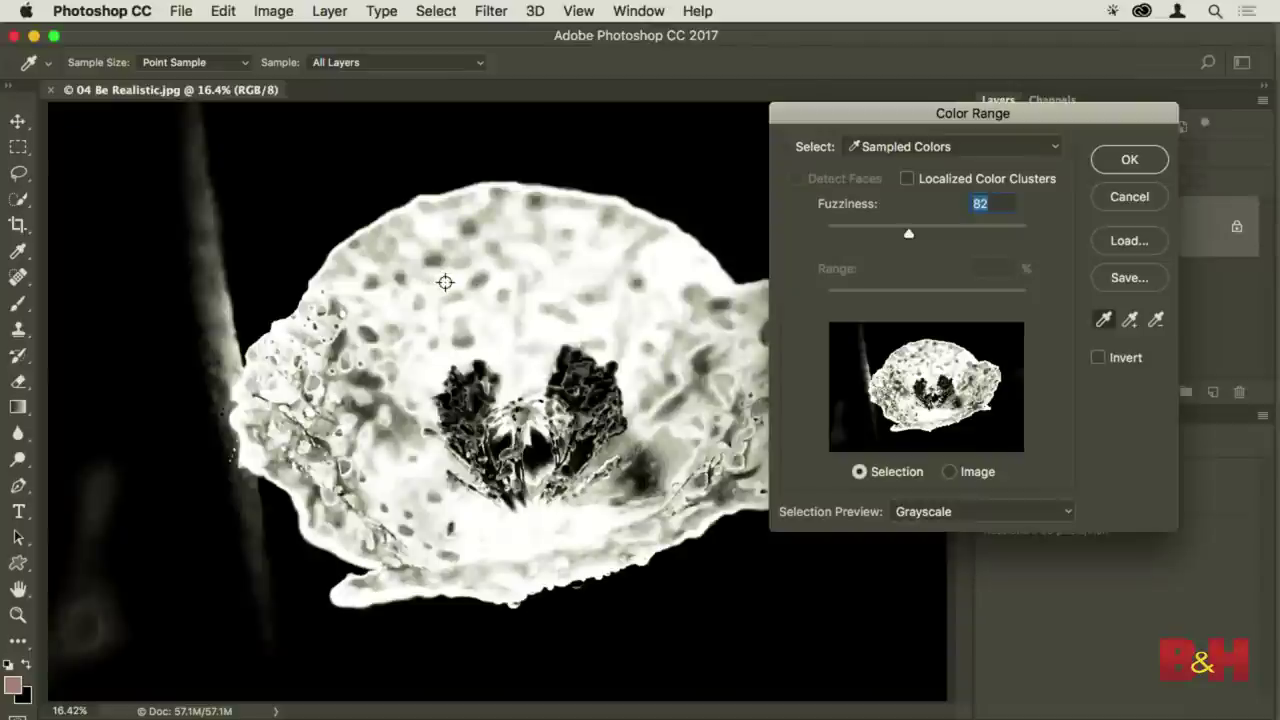
{"action": "left_click", "coordinate": [445, 287]}
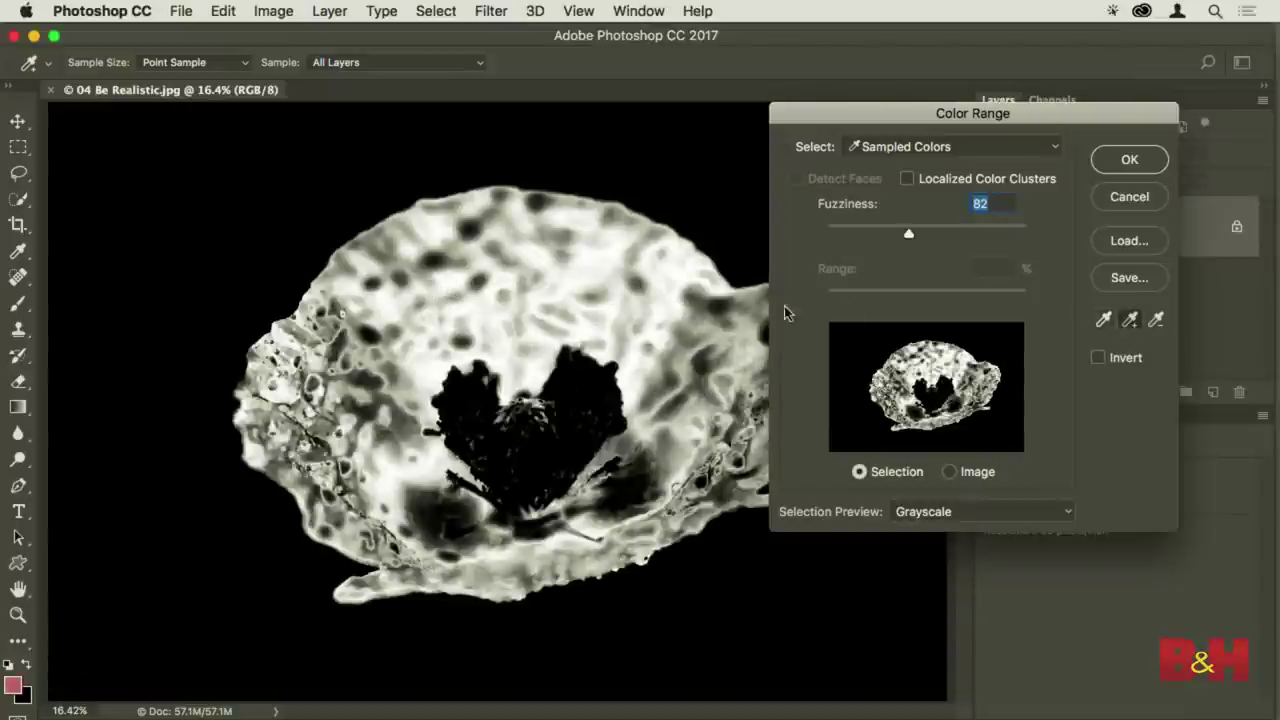
{"action": "left_click", "coordinate": [588, 259]}
{"action": "left_click", "coordinate": [372, 285]}
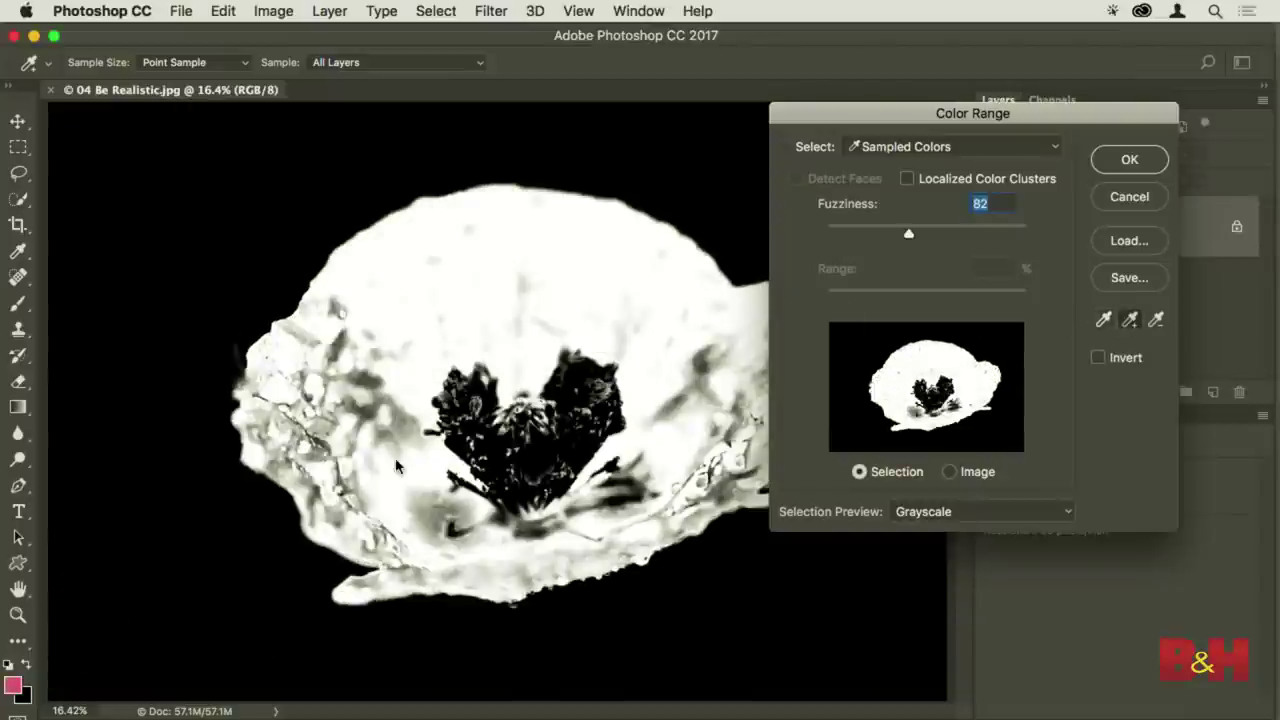
{"action": "left_click", "coordinate": [330, 362]}
{"action": "left_click", "coordinate": [495, 538]}
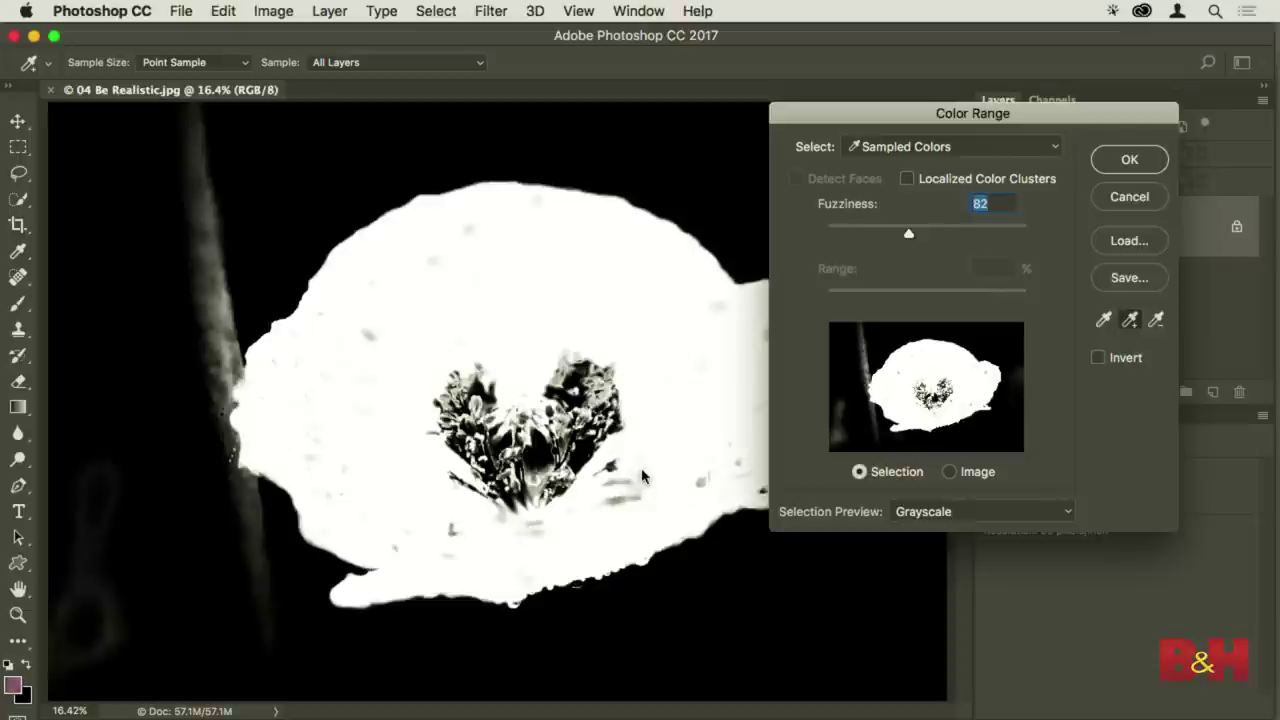
{"action": "left_click", "coordinate": [618, 492]}
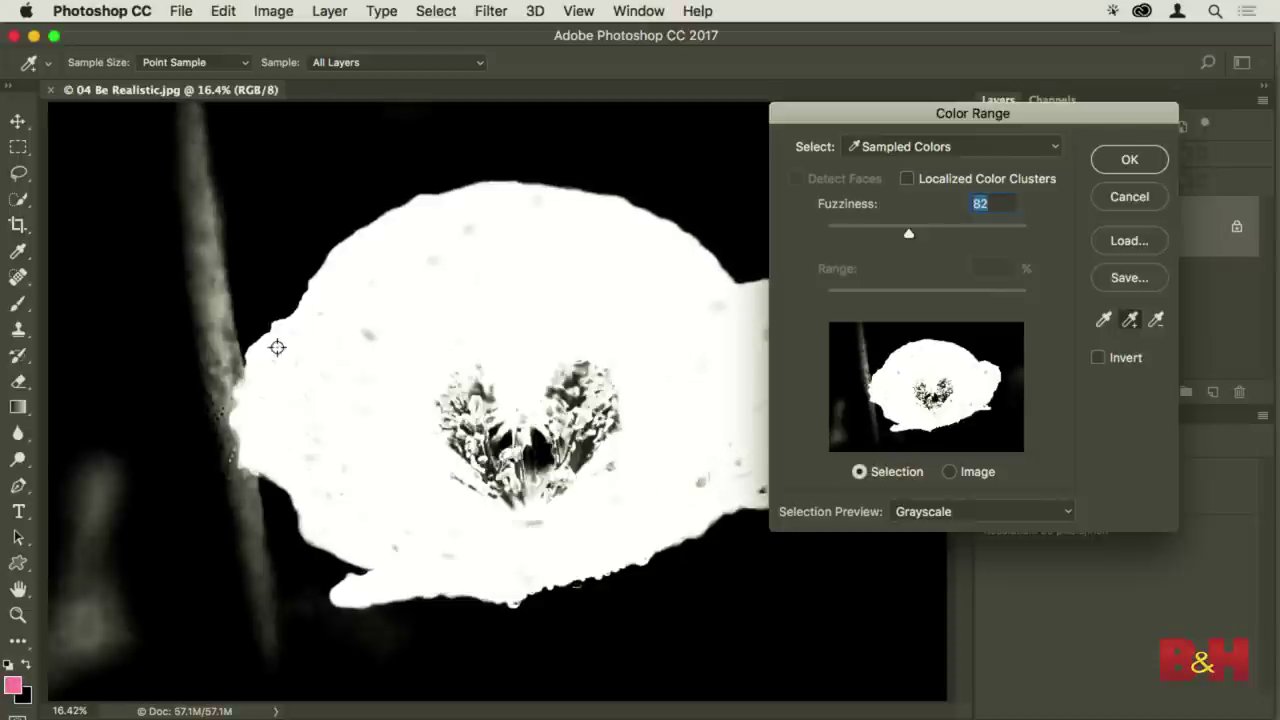
Resample to drop the stem, add back petal pink and grey specks, and accept the selection
{"action": "left_click", "coordinate": [214, 253]}
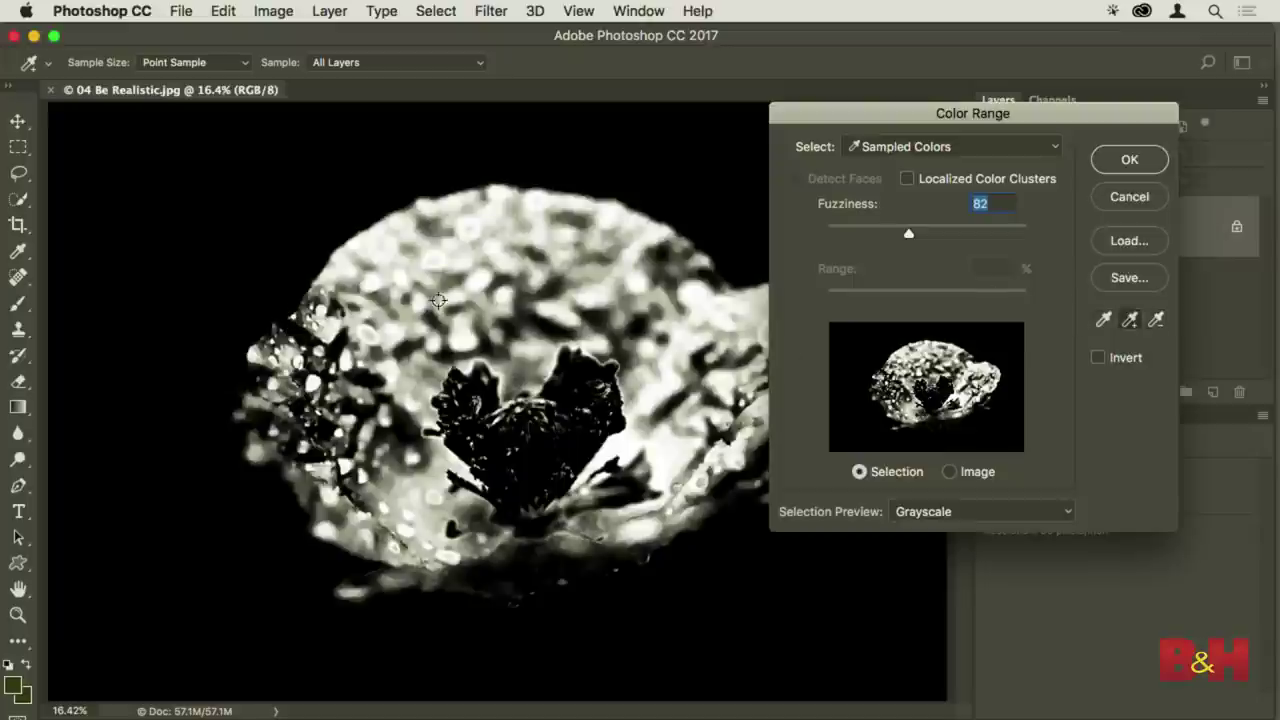
{"action": "left_click", "coordinate": [441, 299]}
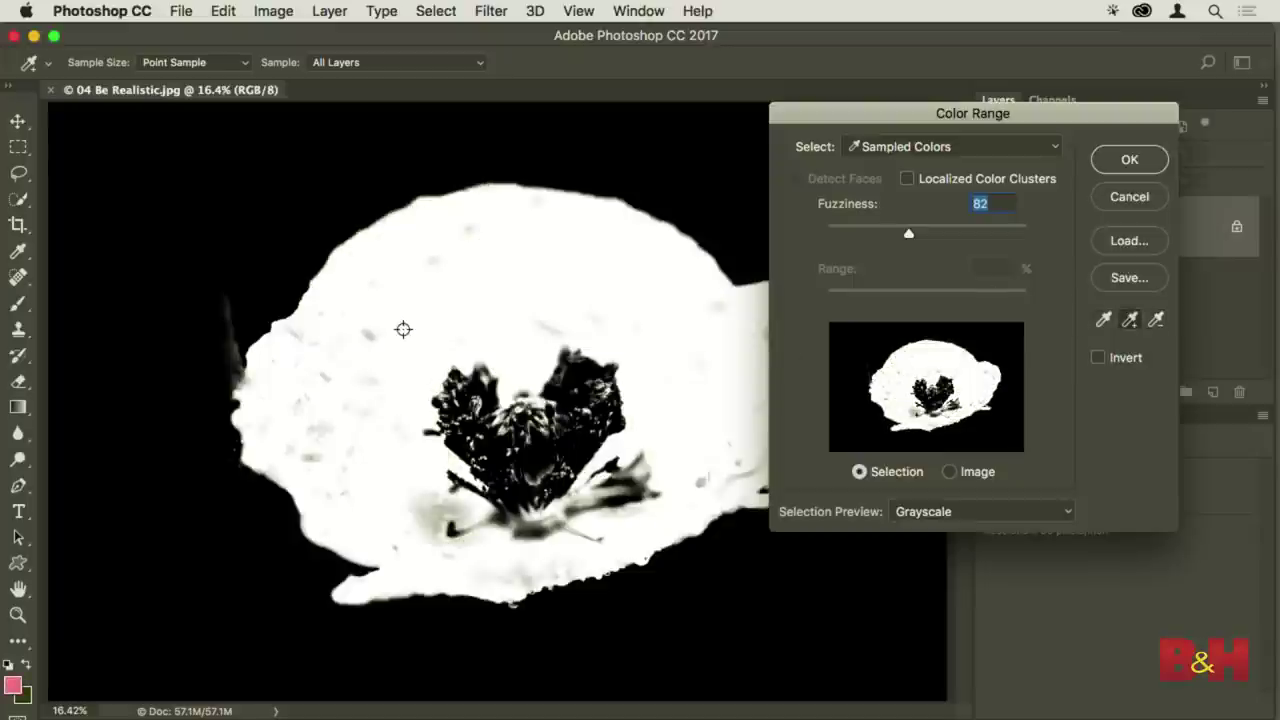
{"action": "left_click", "coordinate": [358, 418]}
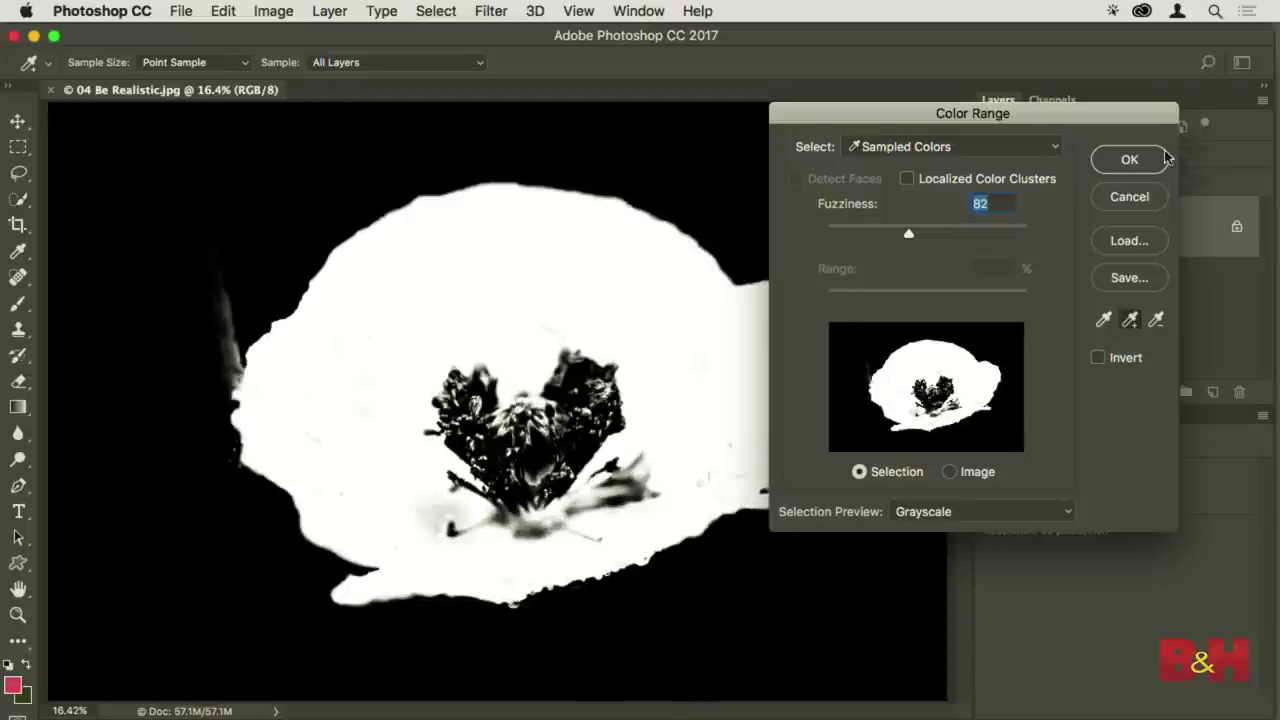
{"action": "key", "text": "Return"}
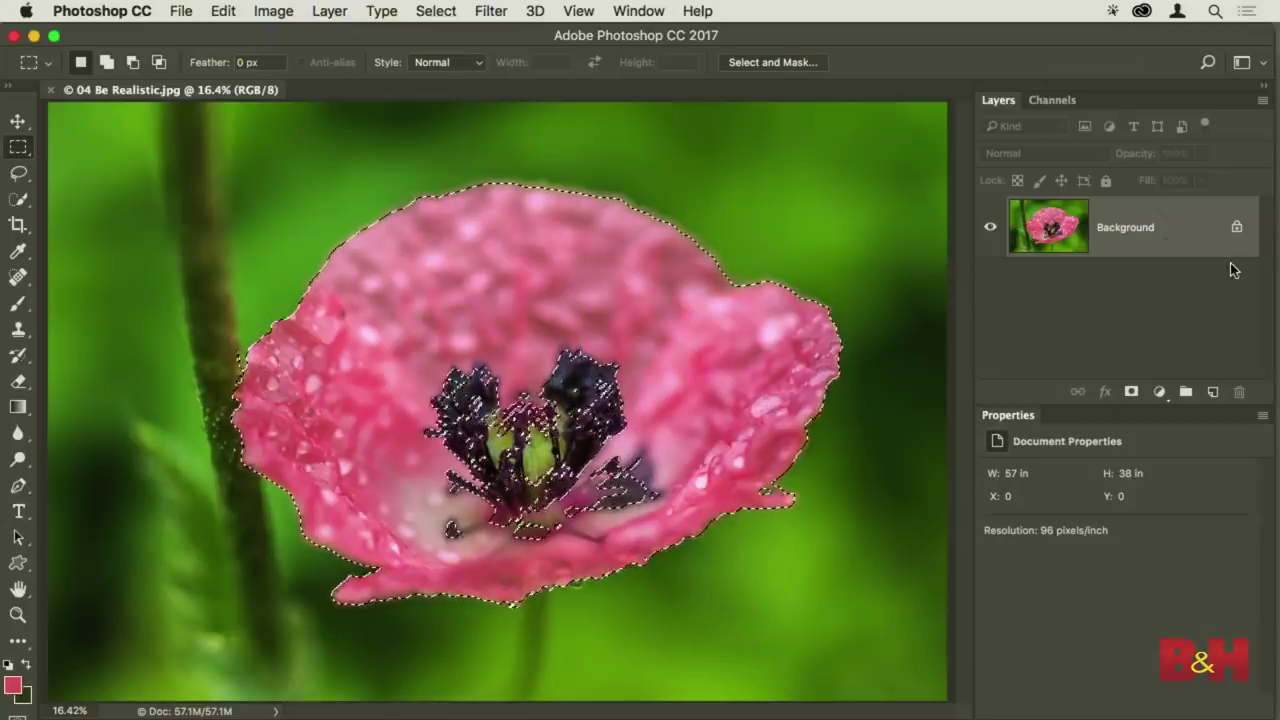
Lasso the poppy's dark centre into the selection, cut out the stem area, then invert it
{"action": "key", "text": "l"}
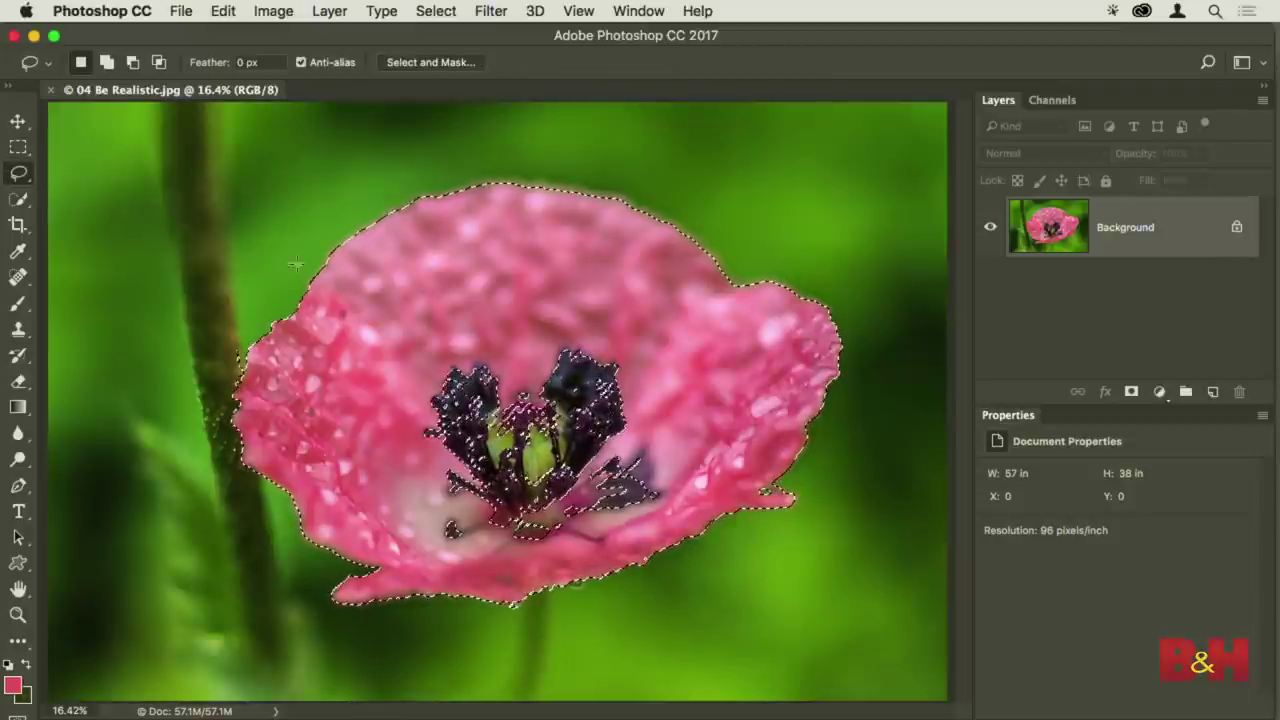
{"action": "left_click_drag", "start_coordinate": [545, 272], "coordinate": [420, 285]}
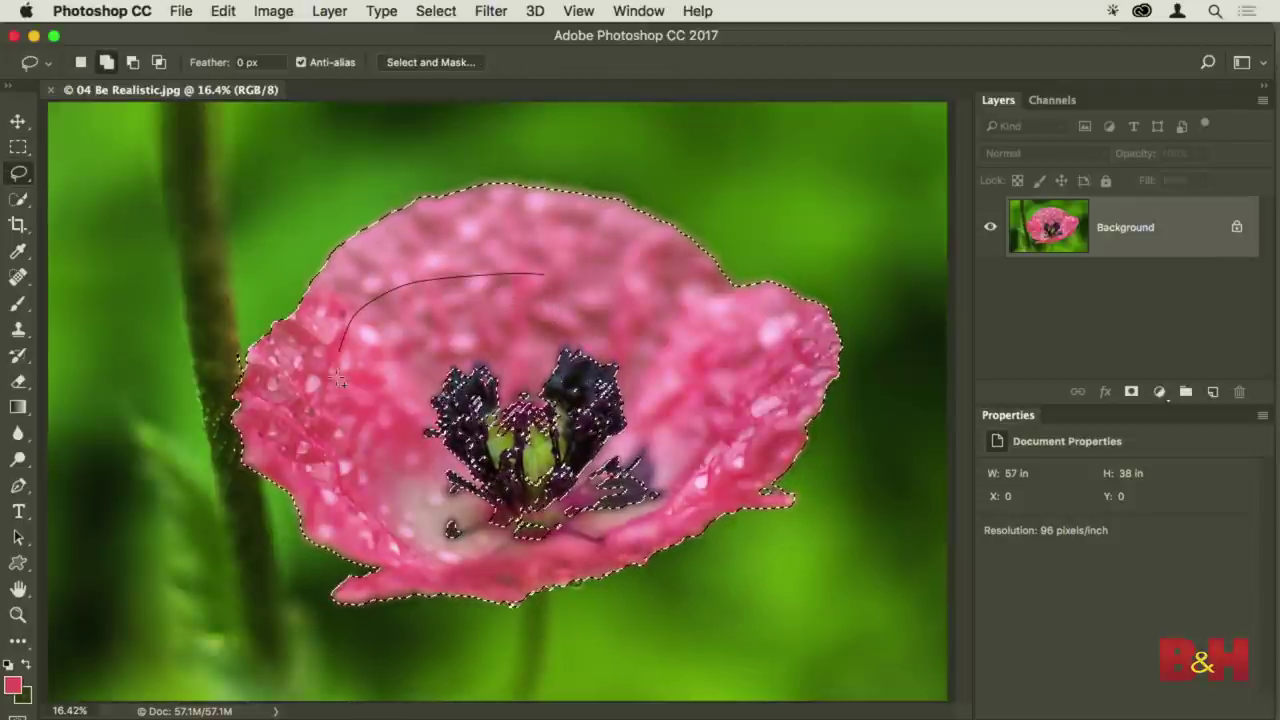
{"action": "left_click_drag", "start_coordinate": [700, 470], "coordinate": [695, 445]}
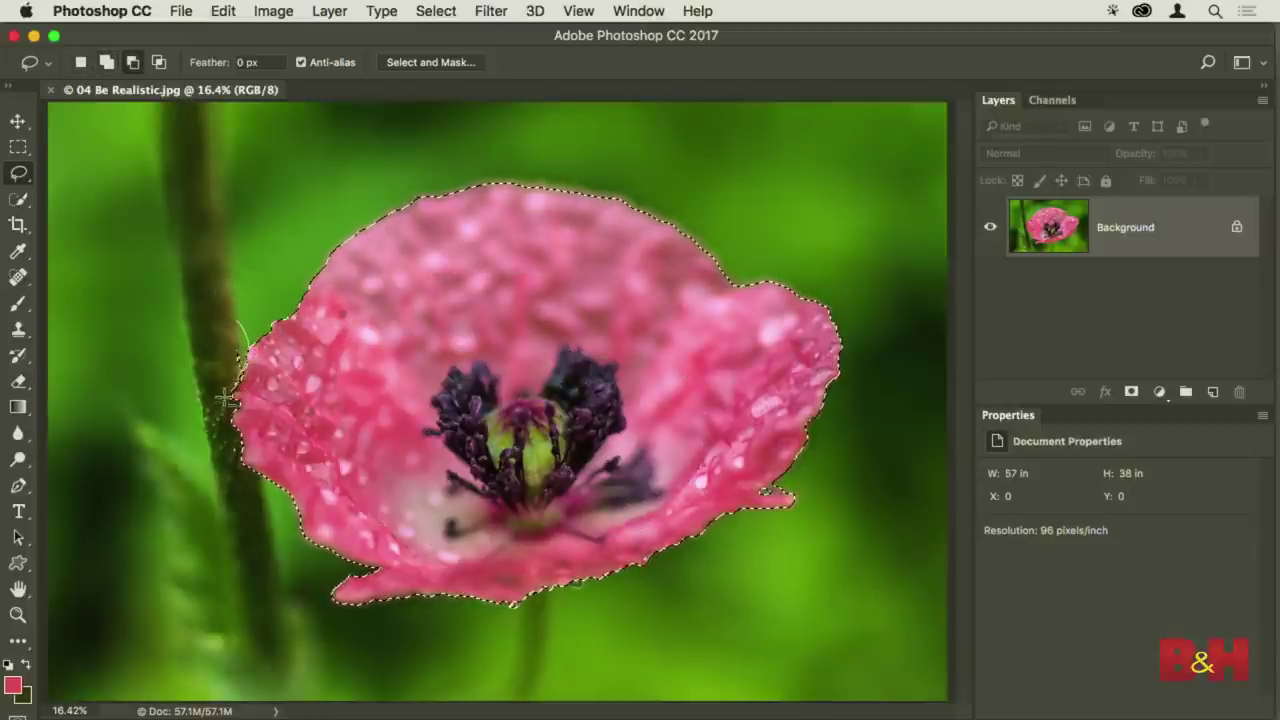
{"action": "left_click_drag", "start_coordinate": [193, 288], "coordinate": [194, 289]}
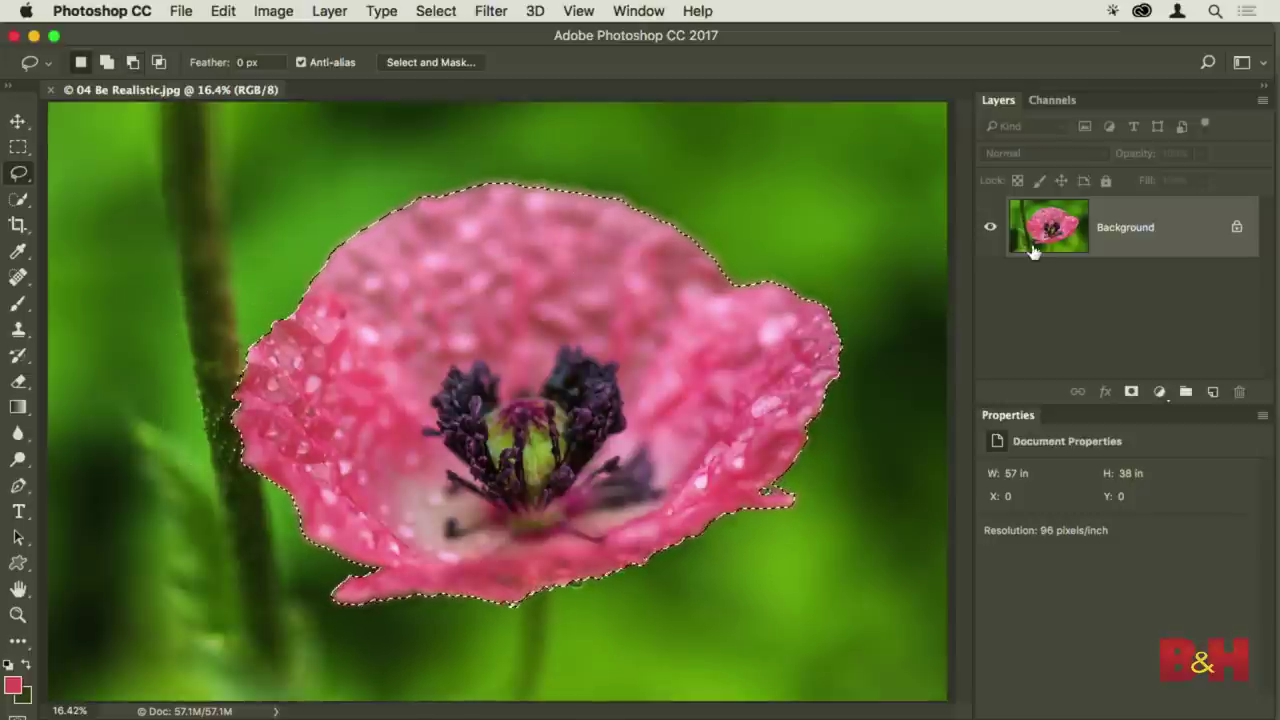
{"action": "key", "text": "shift+super+i"}
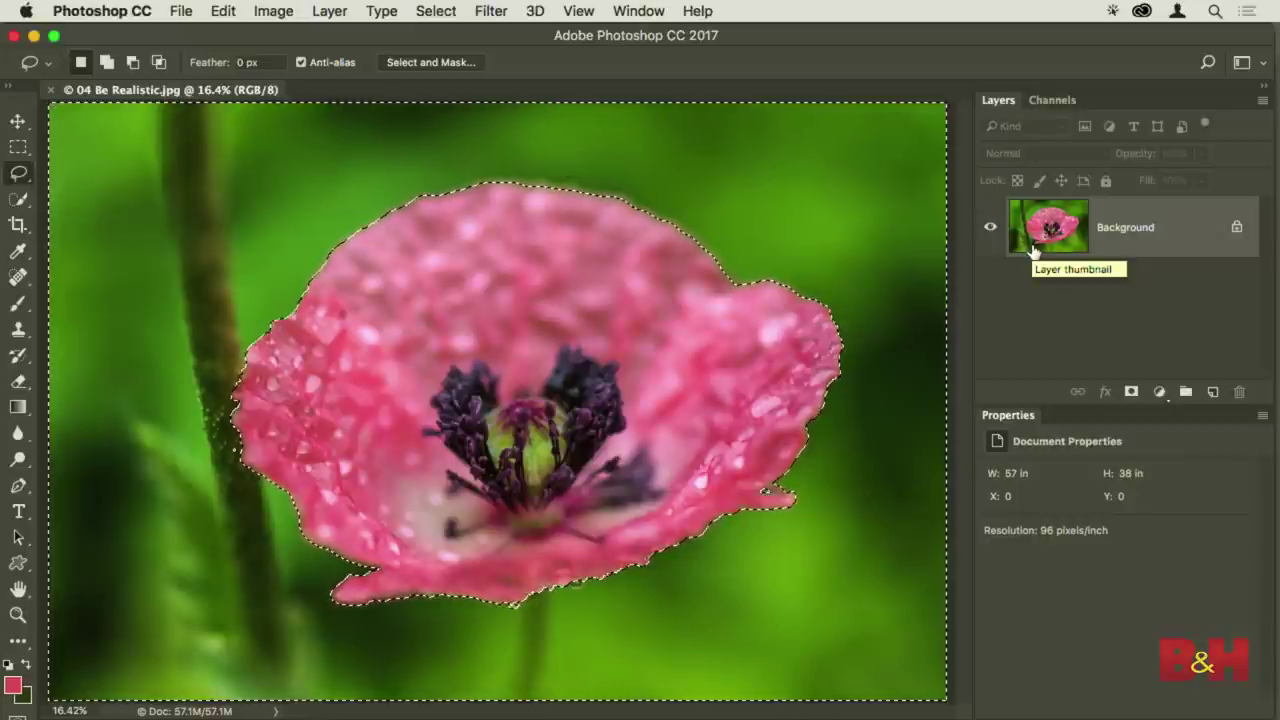
Add a Black & White adjustment layer with the Yellows slider at 213
{"action": "left_click", "coordinate": [1159, 391]}
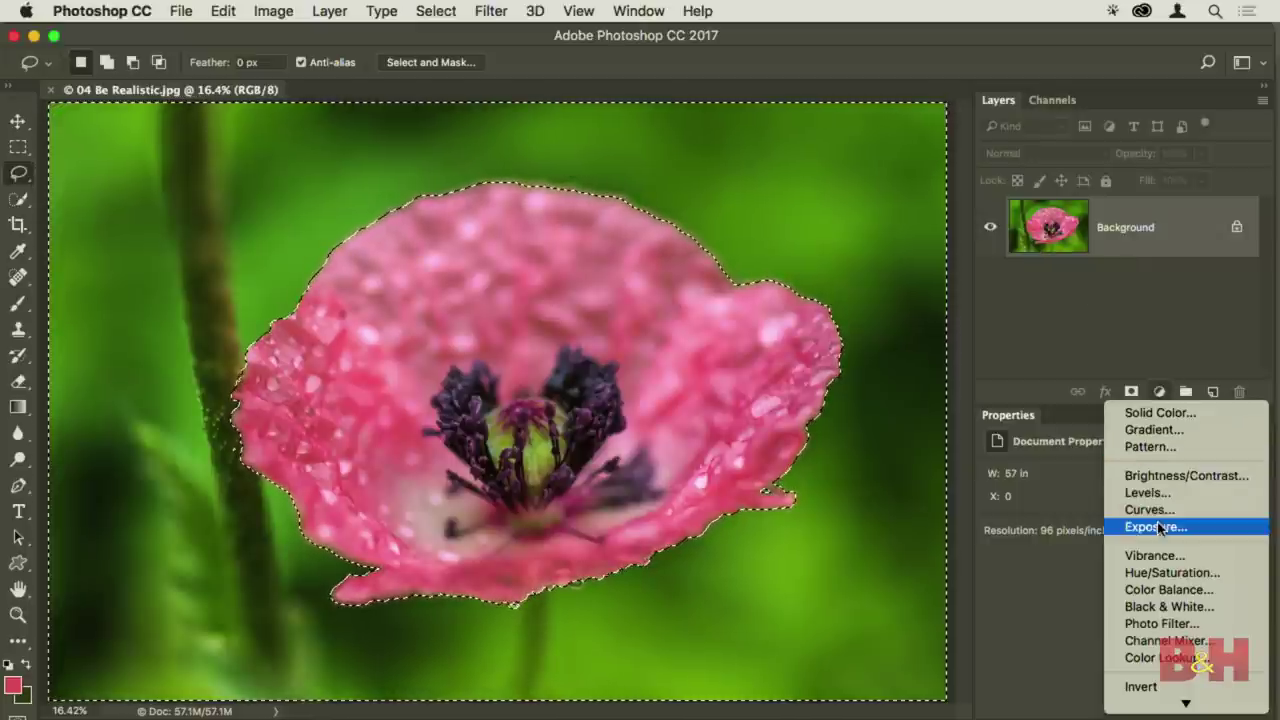
{"action": "left_click", "coordinate": [1176, 606]}
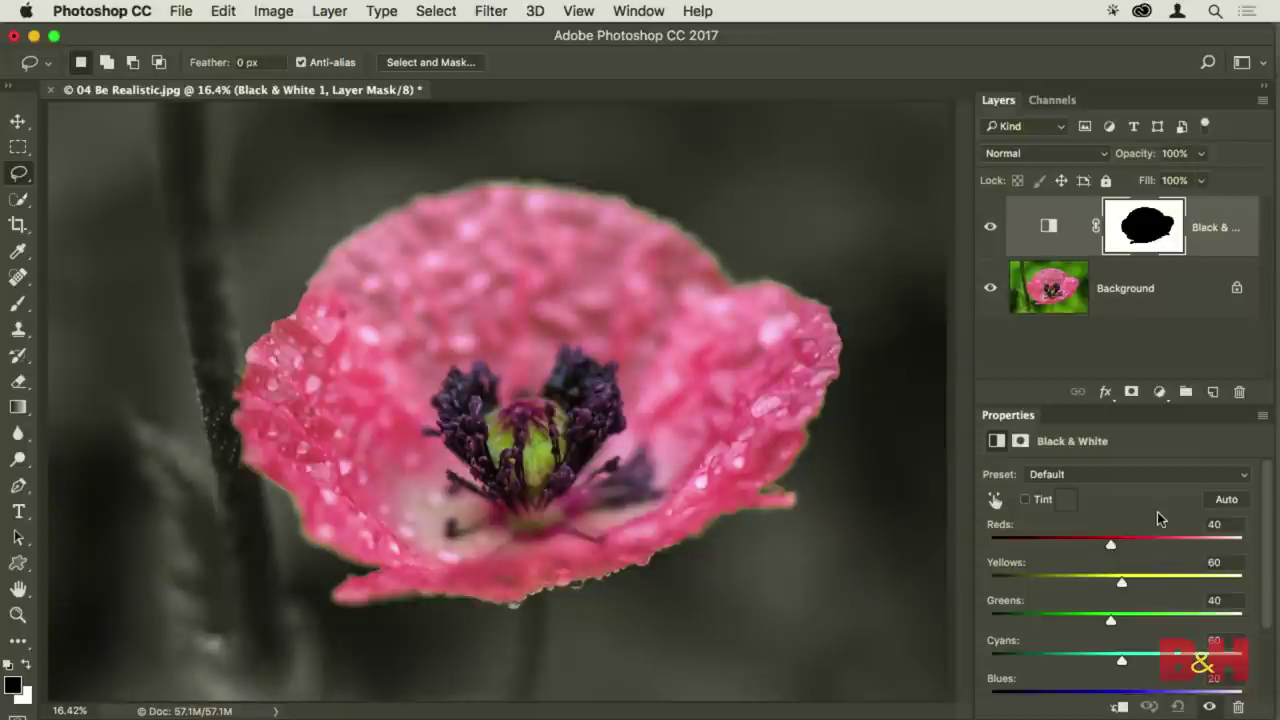
{"action": "left_click_drag", "start_coordinate": [1130, 587], "coordinate": [1200, 590]}
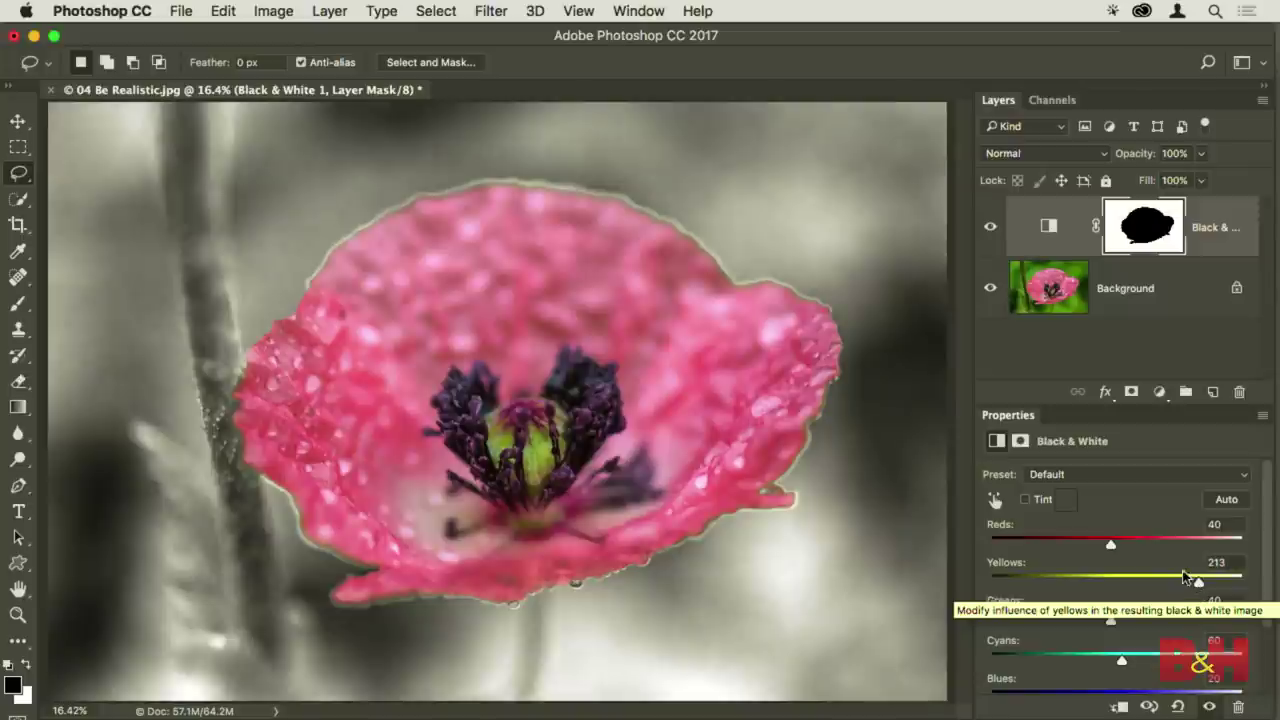
{"action": "scroll", "coordinate": [563, 200], "scroll_direction": "up", "scroll_amount": 5}
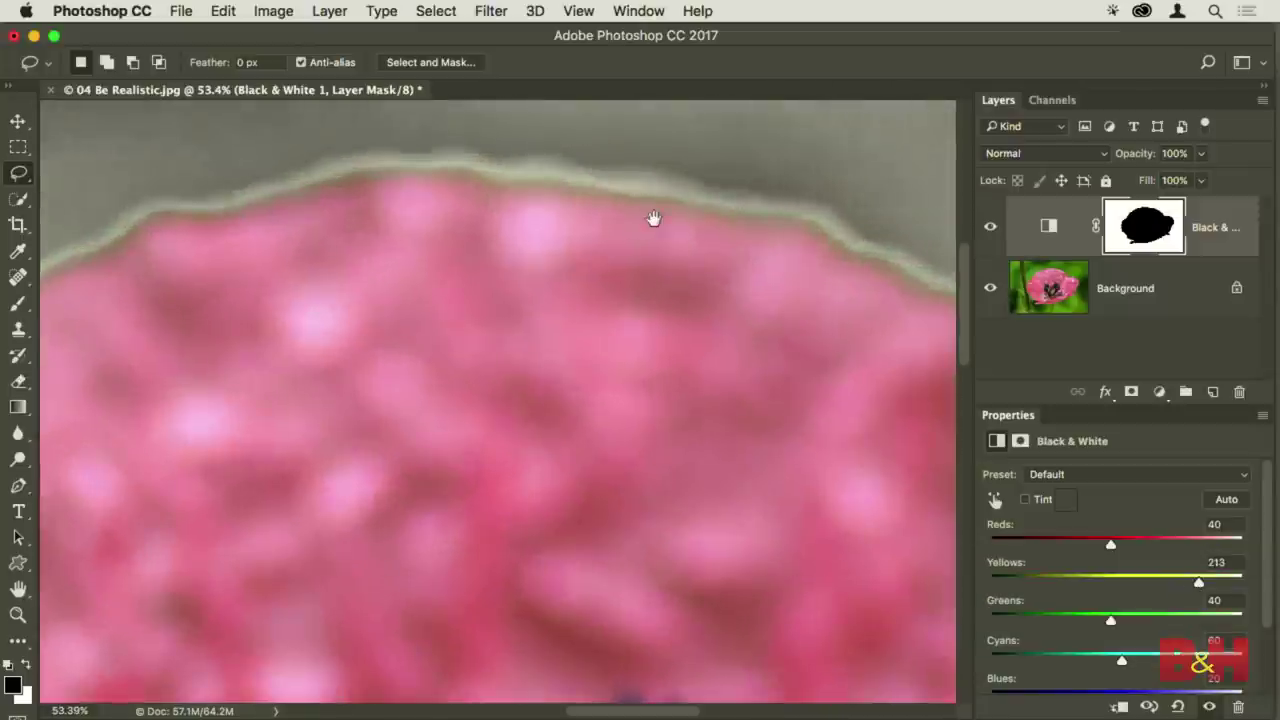
Paint black and white on the Black & White mask along the petal edge, then hide the adjustment
{"action": "left_click_drag", "start_coordinate": [652, 219], "coordinate": [640, 333]}
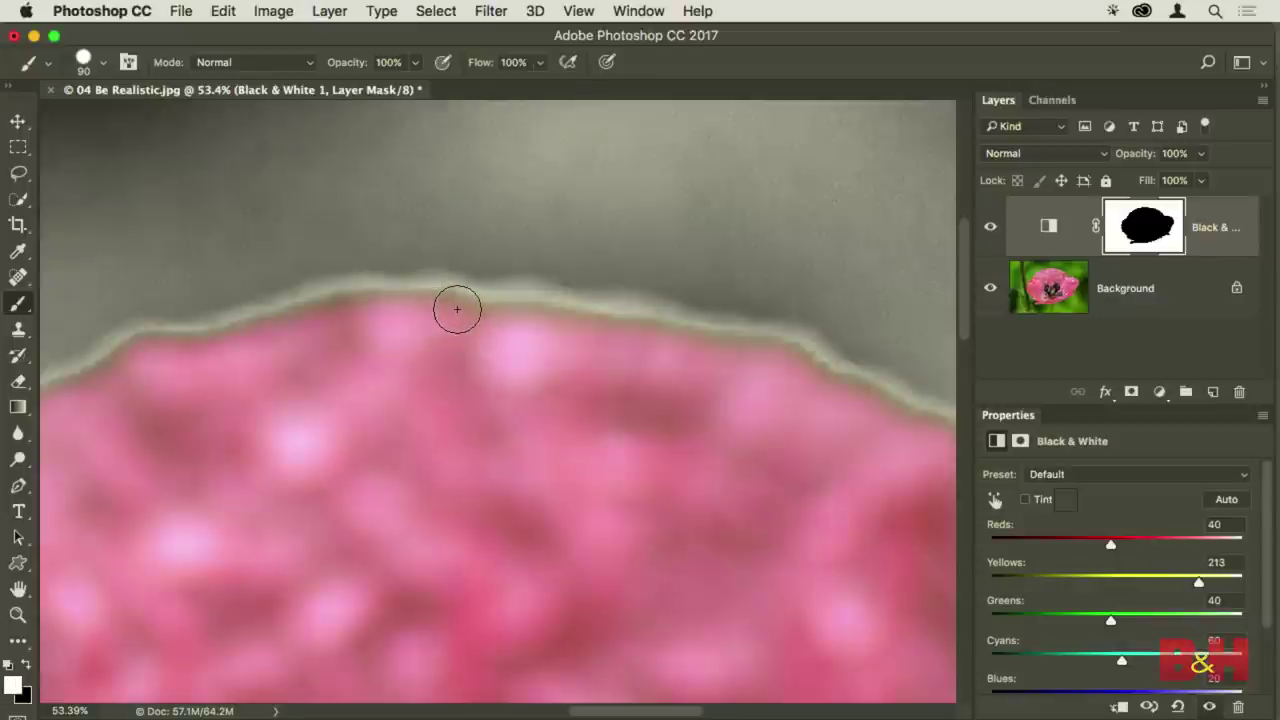
{"action": "left_click_drag", "start_coordinate": [456, 305], "coordinate": [498, 307]}
{"action": "key", "text": "f"}
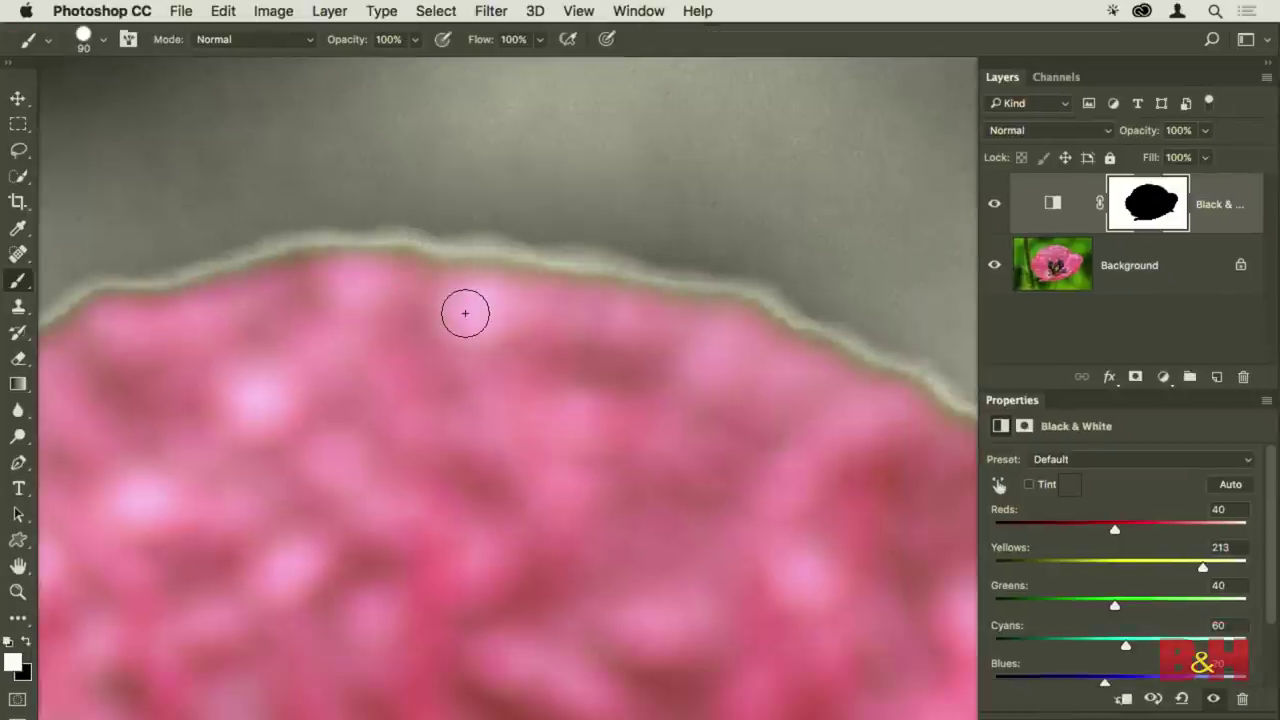
{"action": "key", "text": "x"}
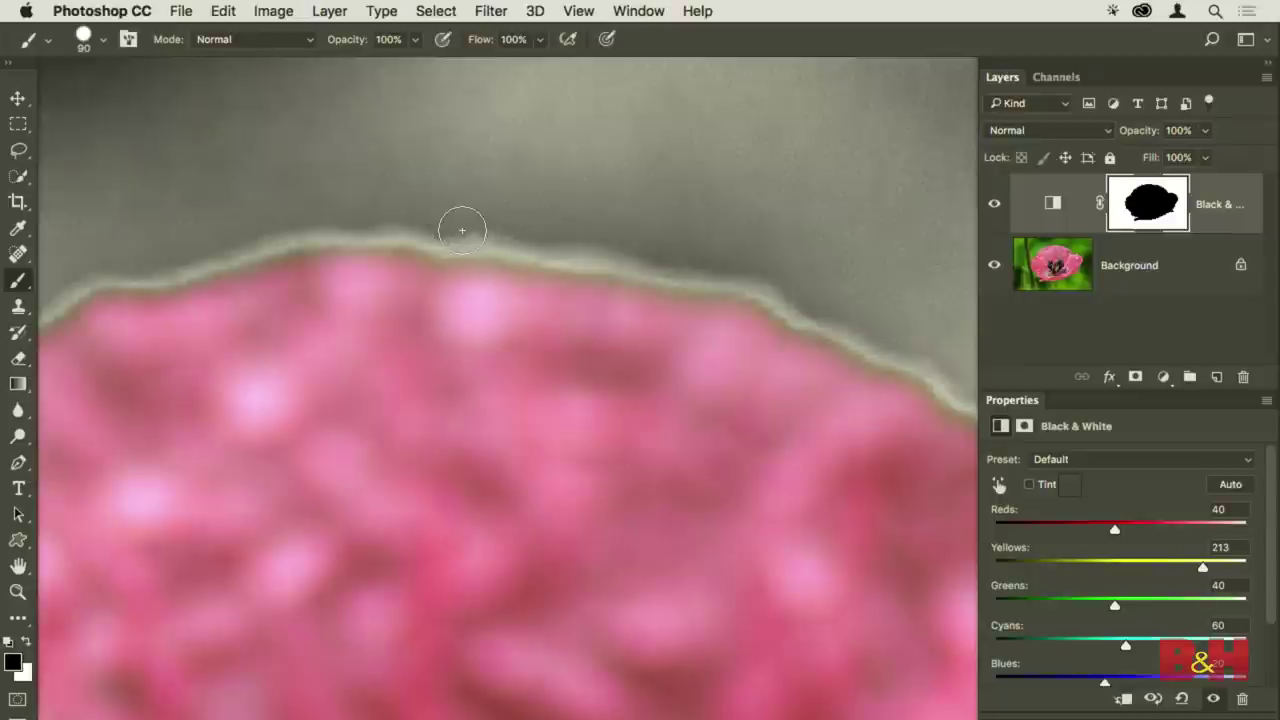
{"action": "mouse_move", "coordinate": [391, 258]}
{"action": "left_mouse_down"}
{"action": "mouse_move", "coordinate": [380, 254]}
{"action": "mouse_move", "coordinate": [755, 310]}
{"action": "left_mouse_up"}
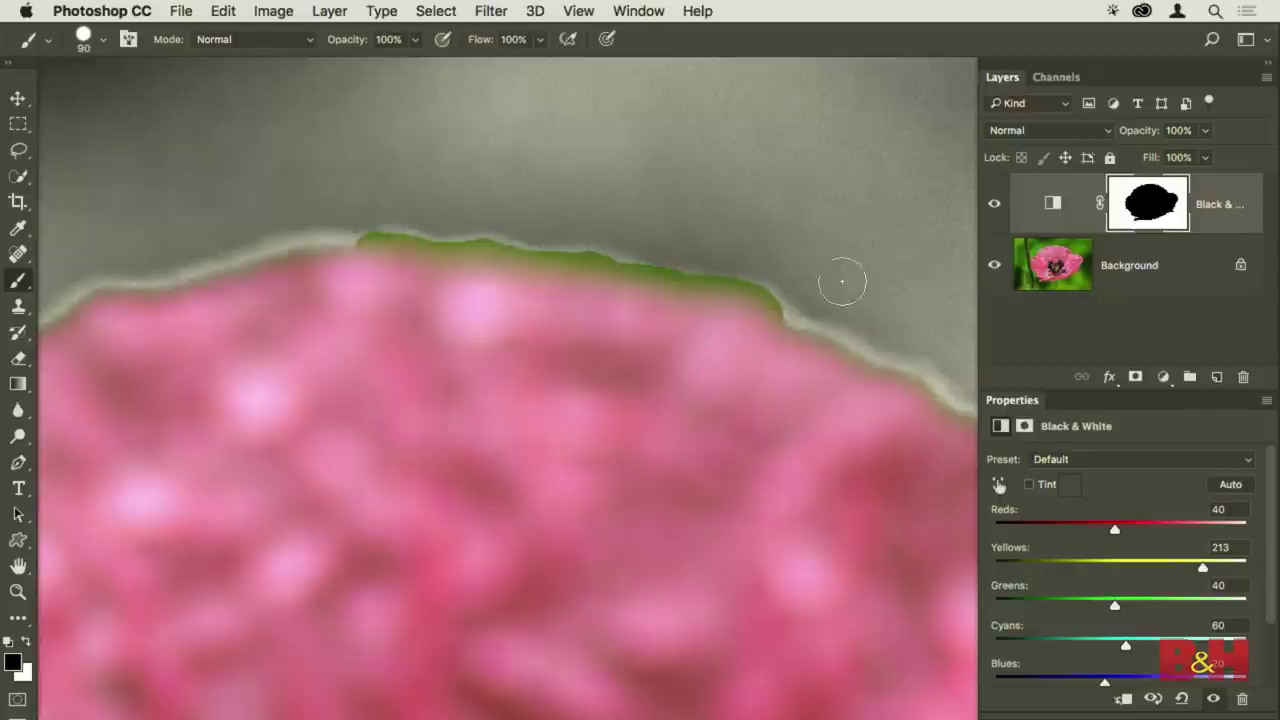
{"action": "key", "text": "x"}
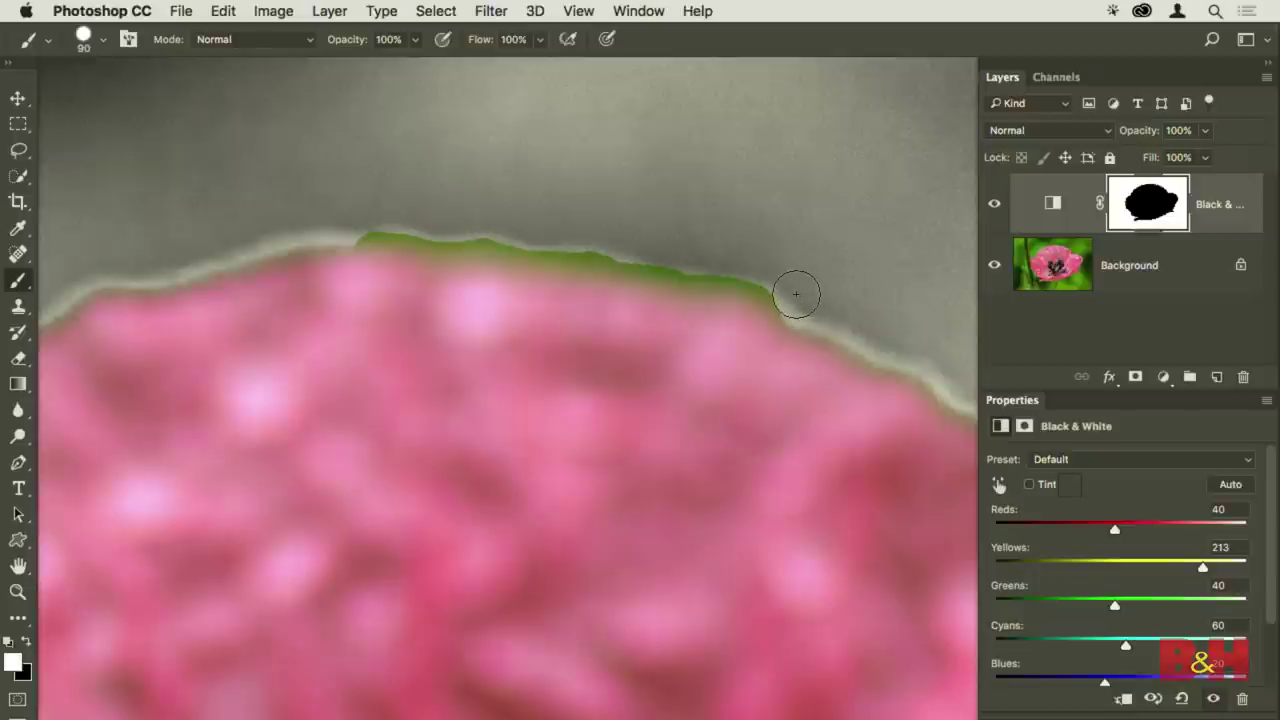
{"action": "mouse_move", "coordinate": [774, 276]}
{"action": "left_mouse_down"}
{"action": "mouse_move", "coordinate": [446, 220]}
{"action": "mouse_move", "coordinate": [340, 224]}
{"action": "left_mouse_up"}
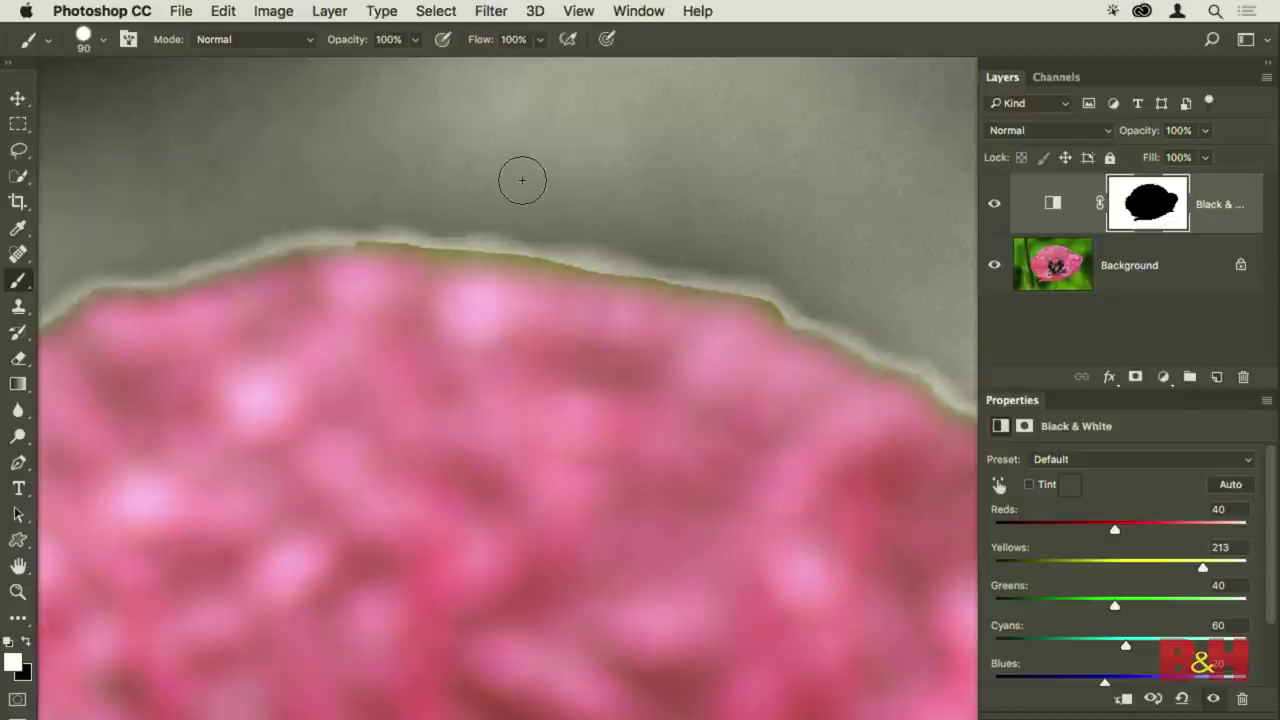
{"action": "scroll", "coordinate": [520, 180], "scroll_direction": "right", "scroll_amount": 5}
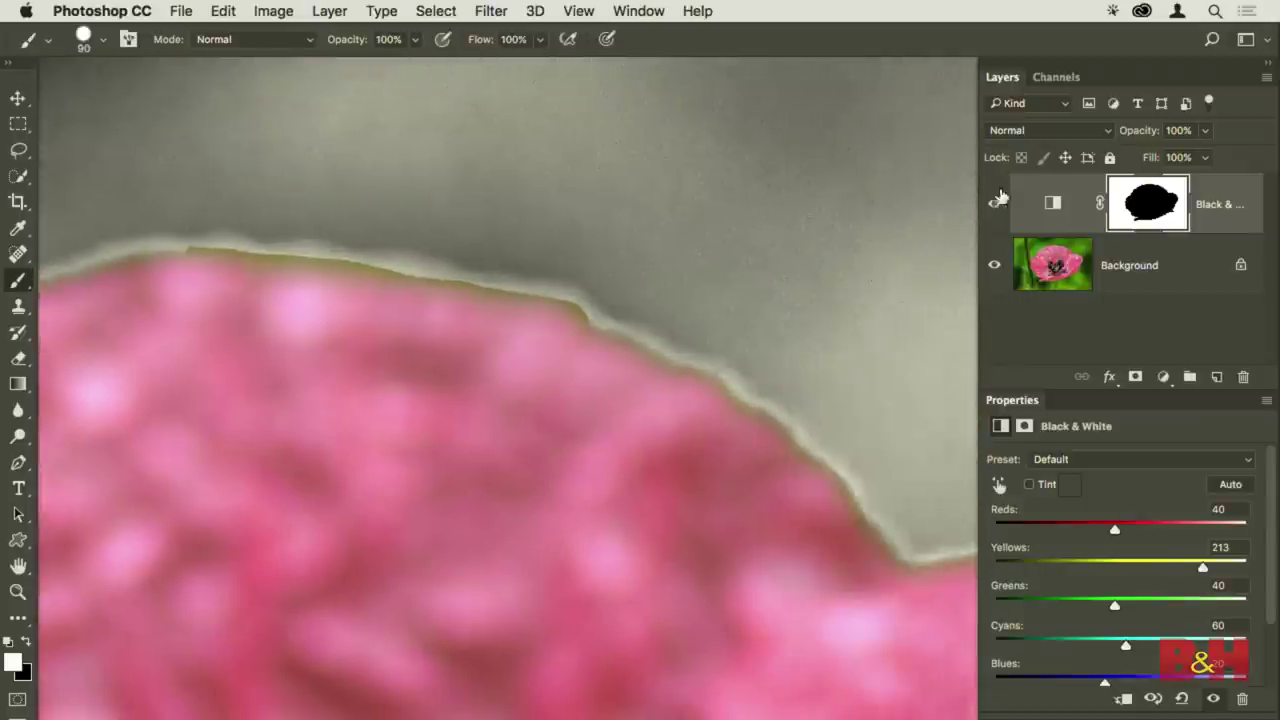
{"action": "left_click", "coordinate": [994, 203]}
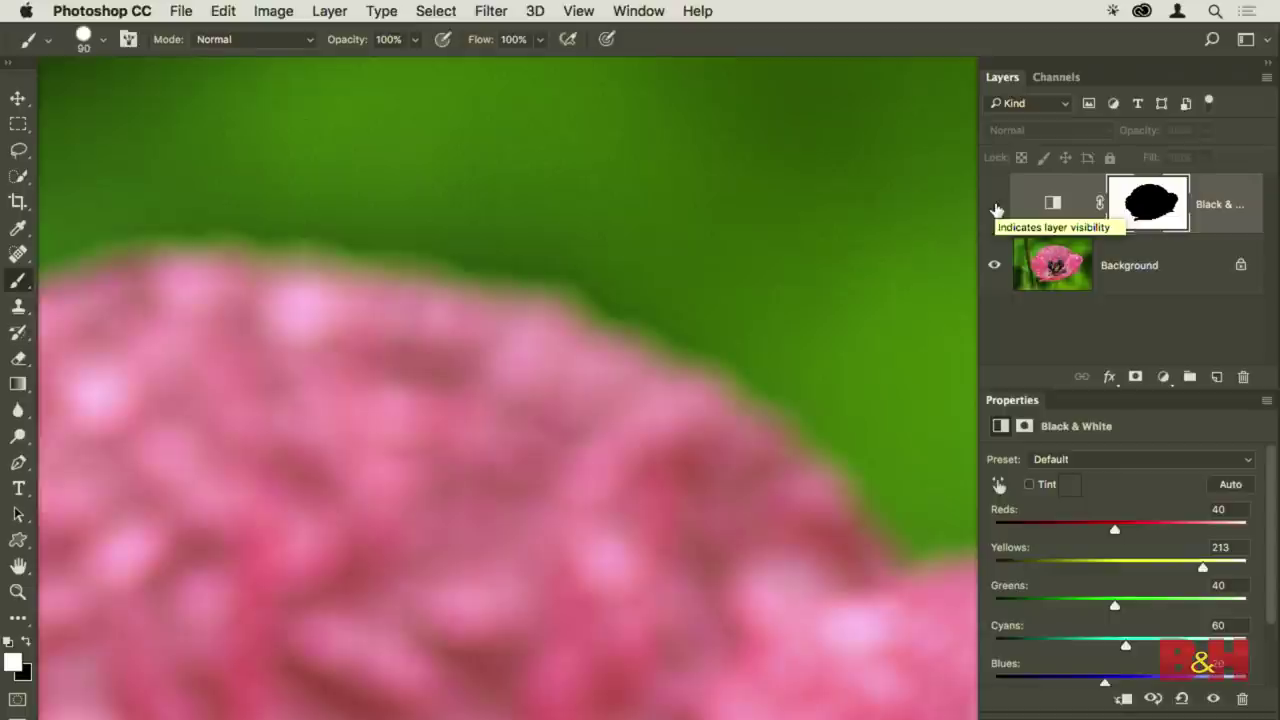
{"action": "key", "text": "ctrl+0"}
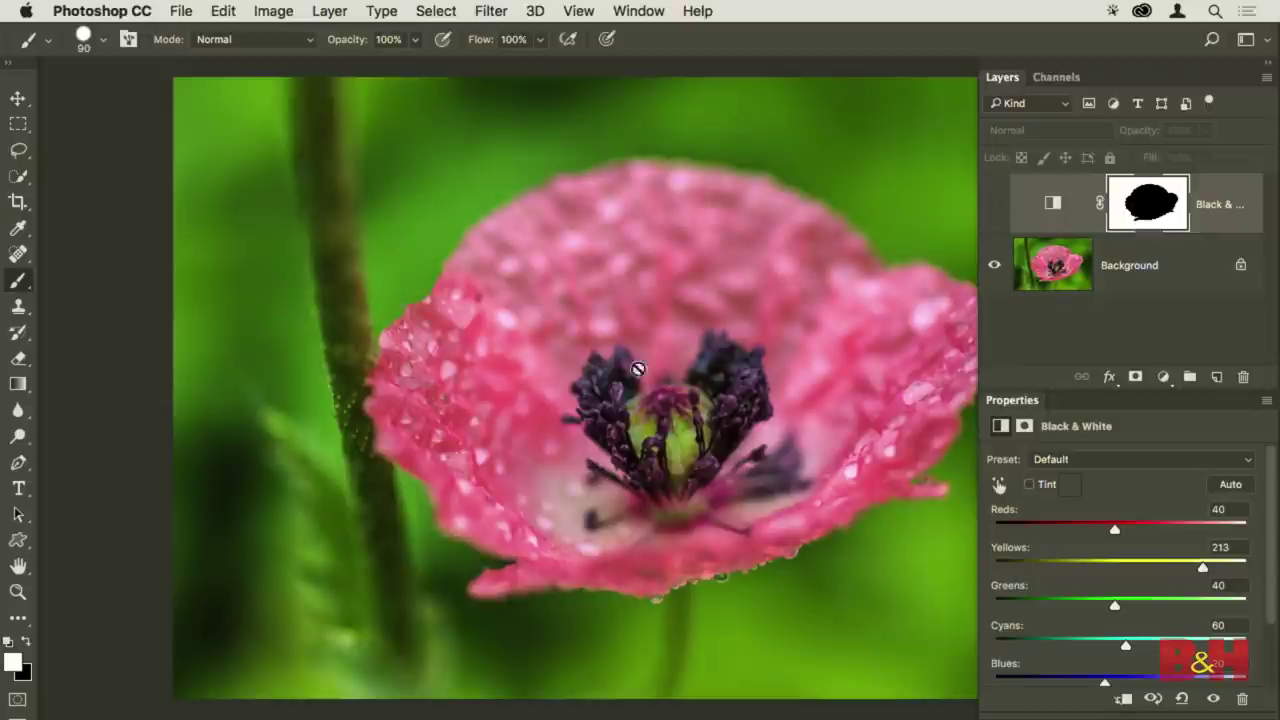
{"action": "left_click_drag", "start_coordinate": [700, 171], "coordinate": [816, 400]}
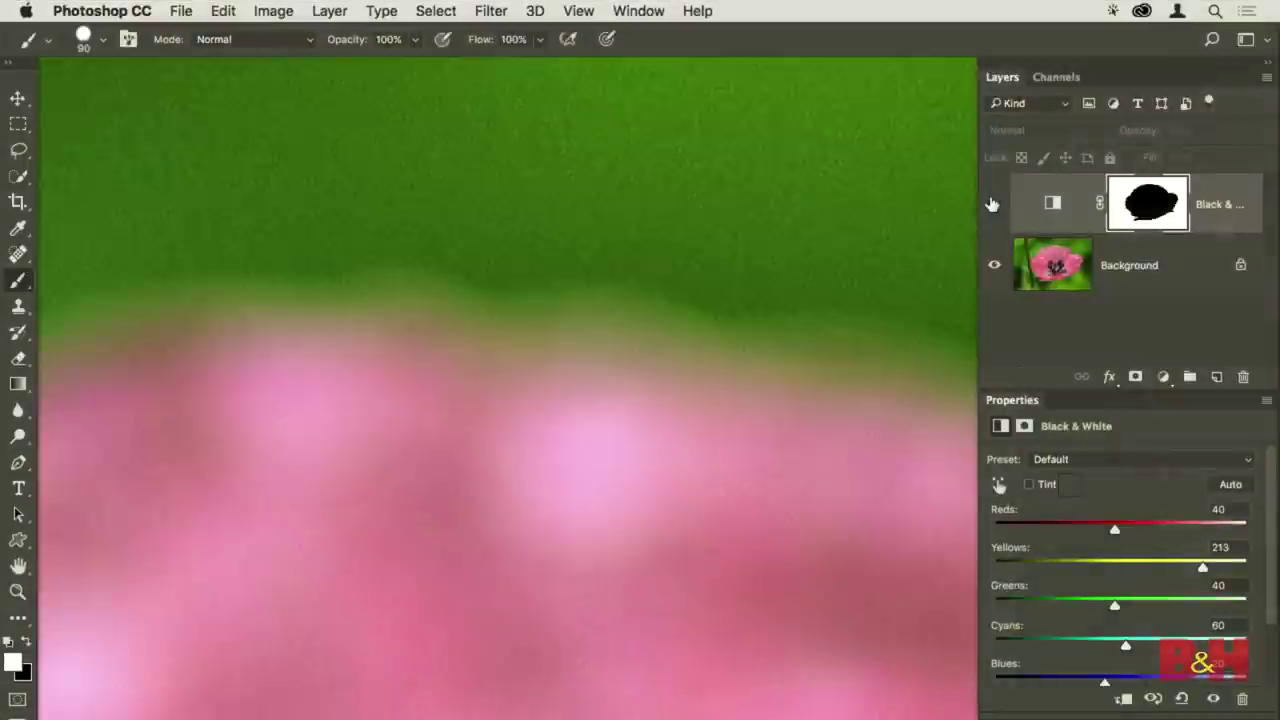
Show the Black & White layer again, paint black on its mask along the poppy's top edge, and add Layer 1
{"action": "left_click", "coordinate": [993, 204]}
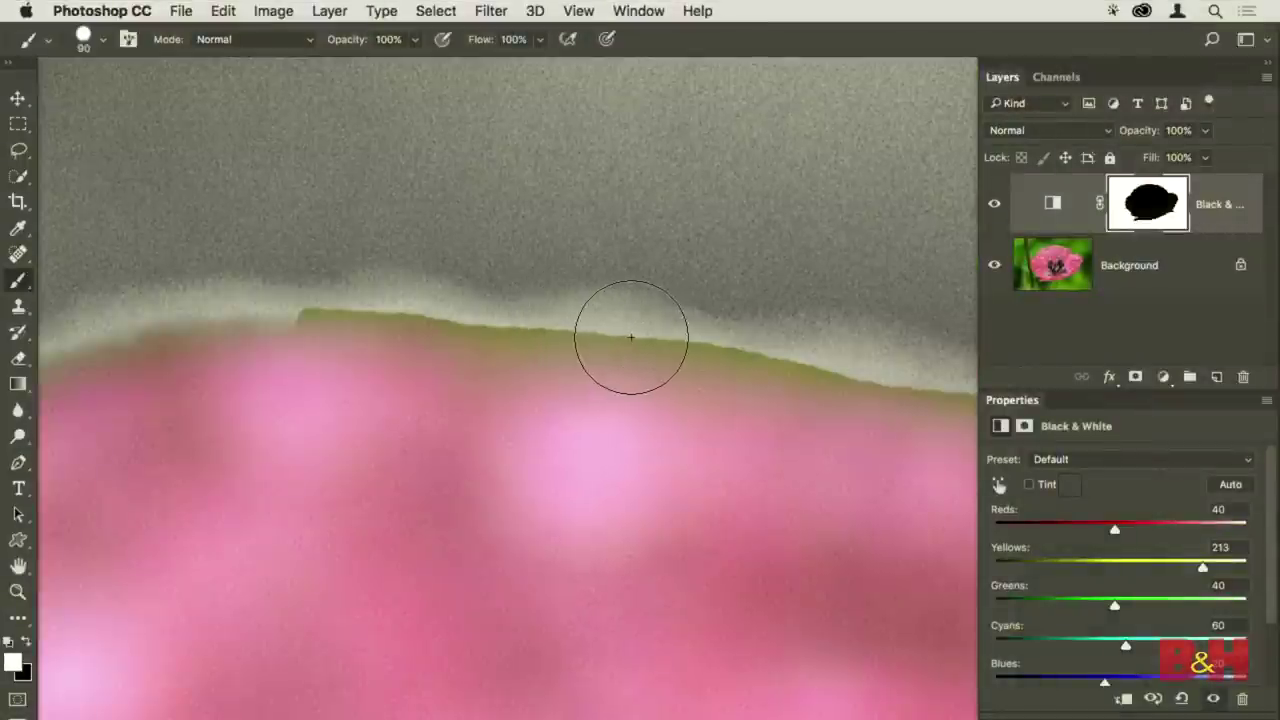
{"action": "key", "text": "x"}
{"action": "mouse_move", "coordinate": [369, 329]}
{"action": "left_mouse_down"}
{"action": "mouse_move", "coordinate": [357, 334]}
{"action": "mouse_move", "coordinate": [433, 350]}
{"action": "mouse_move", "coordinate": [614, 354]}
{"action": "mouse_move", "coordinate": [906, 391]}
{"action": "mouse_move", "coordinate": [923, 409]}
{"action": "left_mouse_up"}
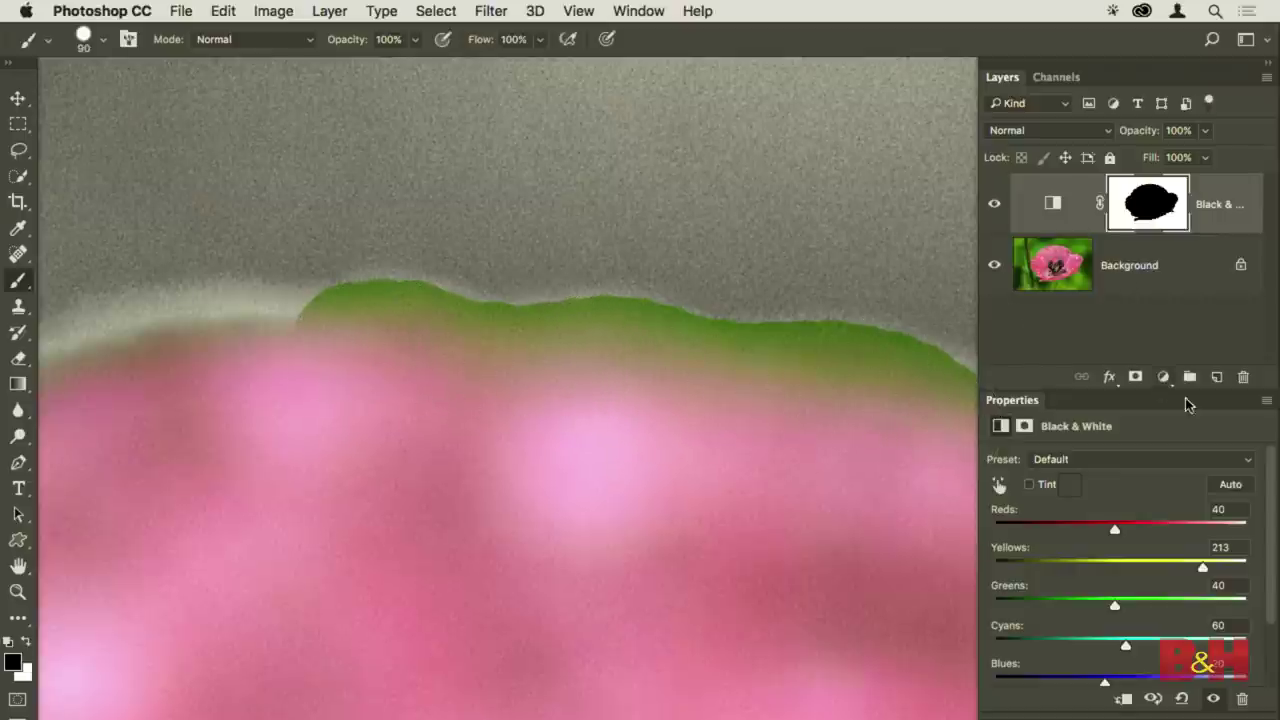
{"action": "left_click", "coordinate": [1217, 378]}
Set Layer 1 to Color blending and paint petal-sampled pink over the green edge band
{"action": "left_click", "coordinate": [1050, 130]}
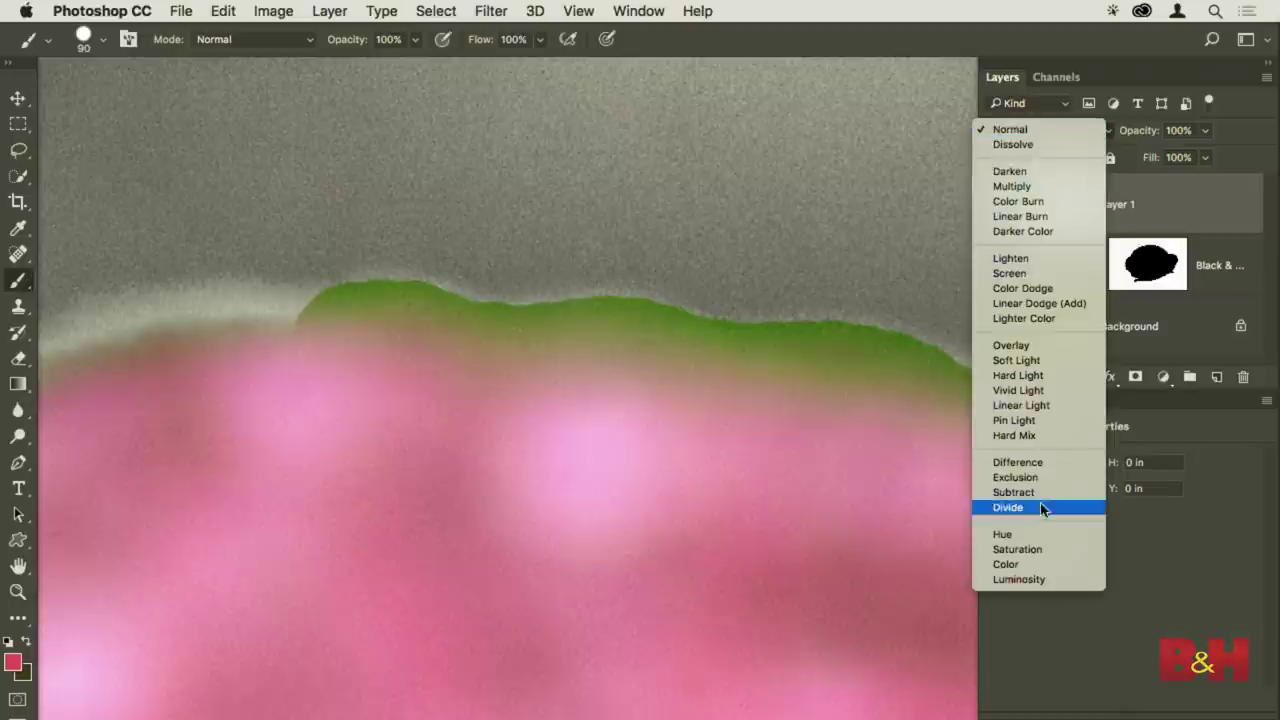
{"action": "left_click", "coordinate": [1040, 570]}
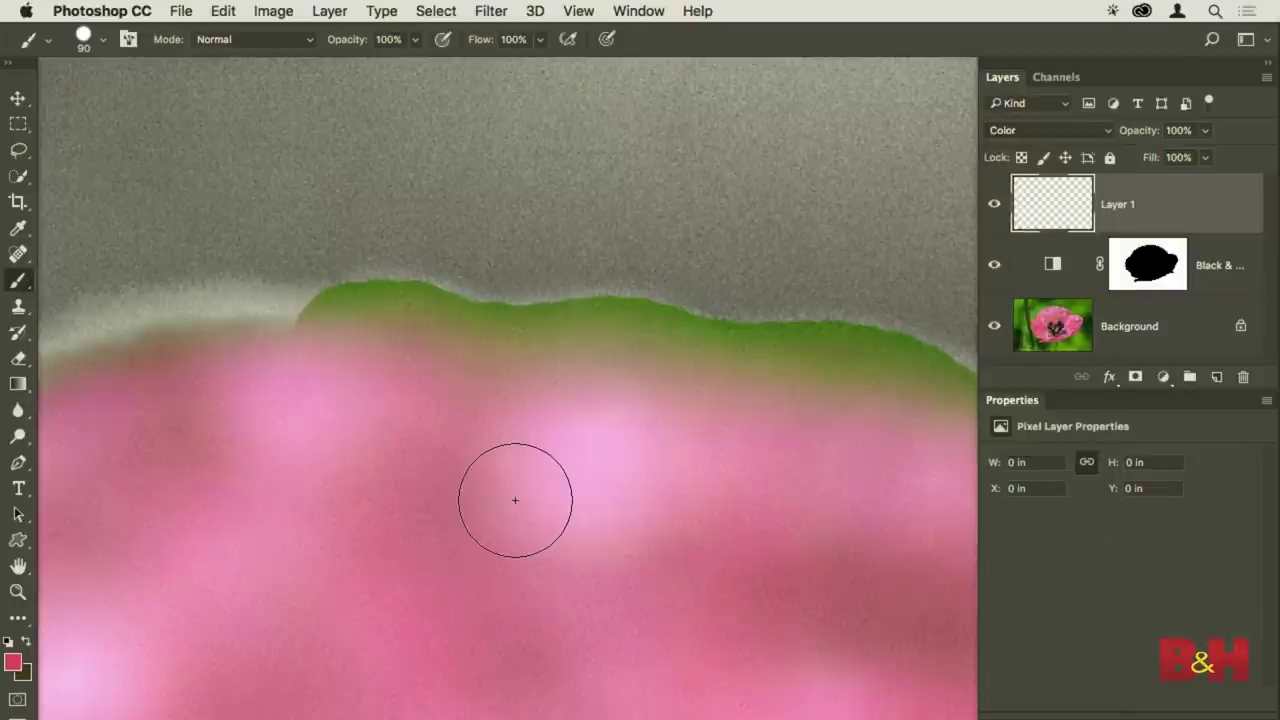
{"action": "left_click", "coordinate": [466, 435], "text": "alt"}
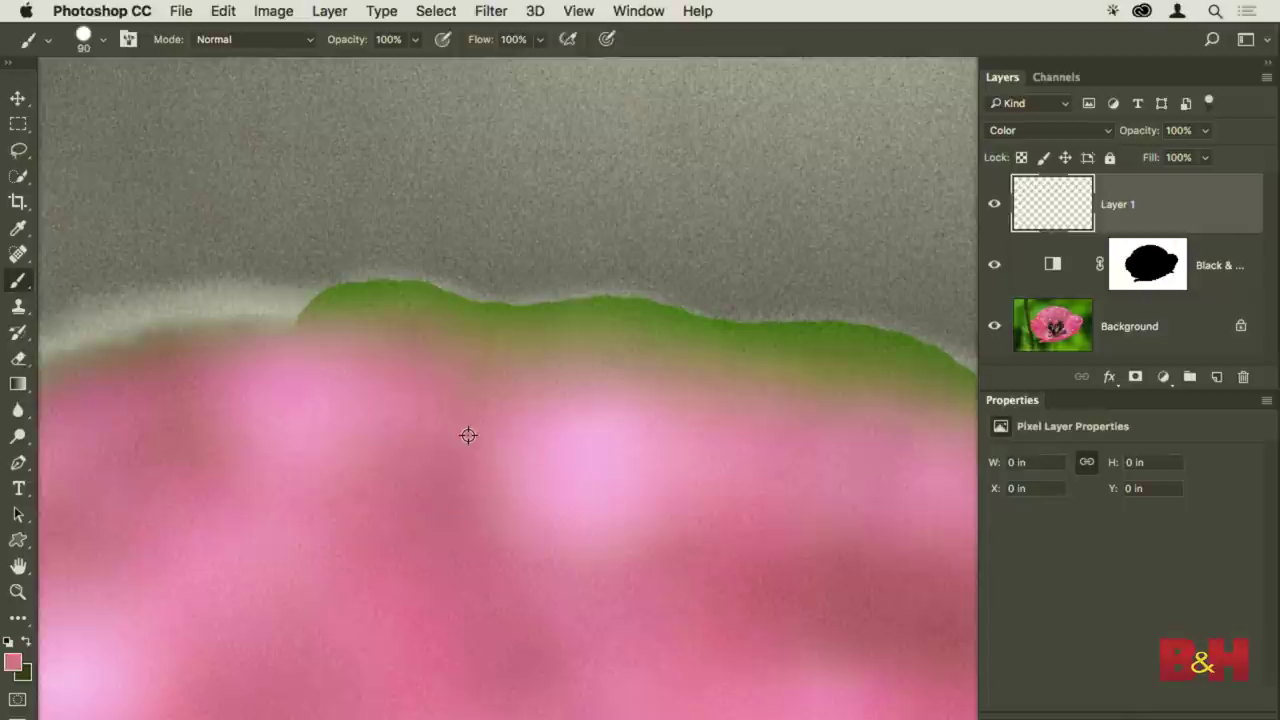
{"action": "mouse_move", "coordinate": [345, 322]}
{"action": "left_mouse_down"}
{"action": "mouse_move", "coordinate": [909, 355]}
{"action": "mouse_move", "coordinate": [943, 400]}
{"action": "left_mouse_up"}
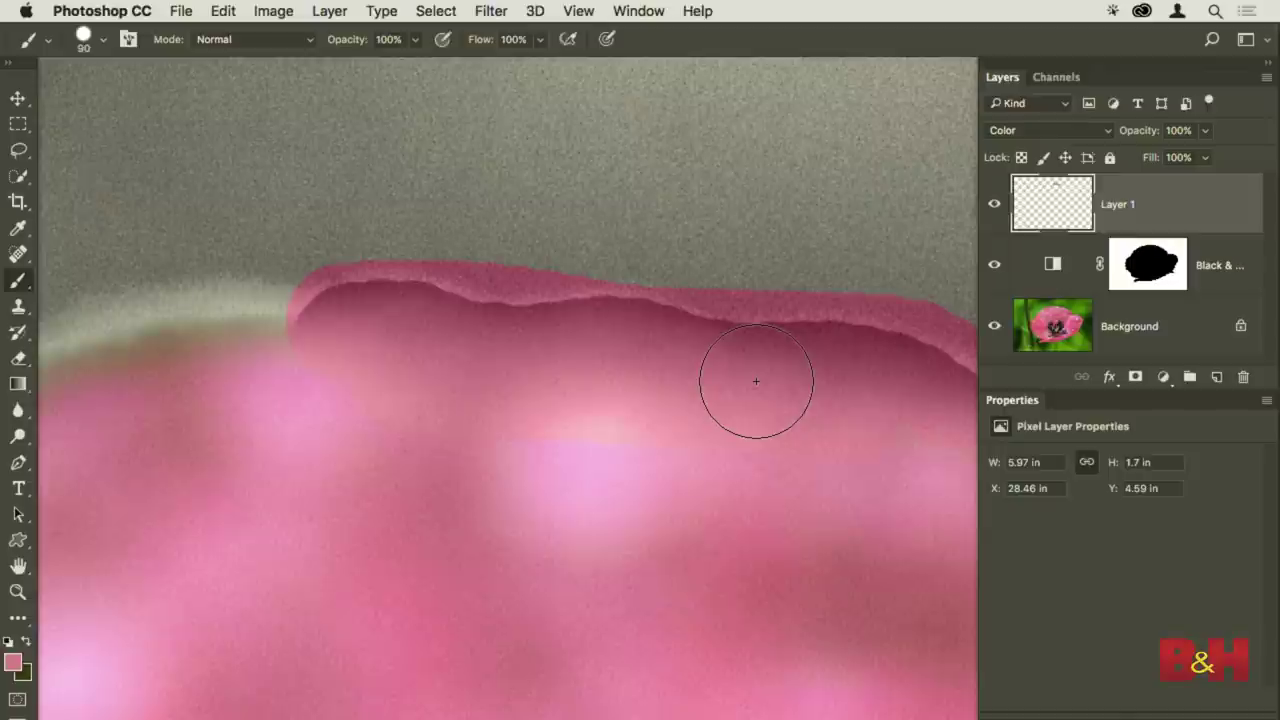
{"action": "left_click", "coordinate": [1062, 231], "text": "alt"}
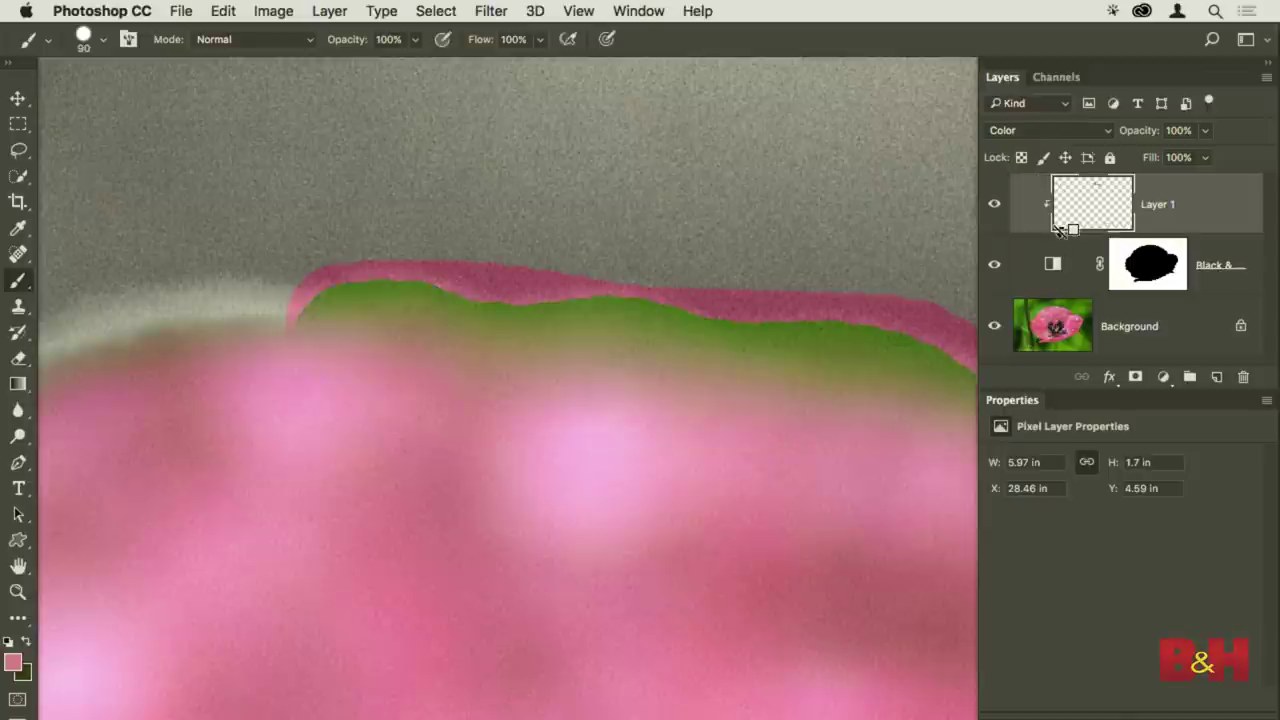
{"action": "left_click", "coordinate": [1060, 246], "text": "alt"}
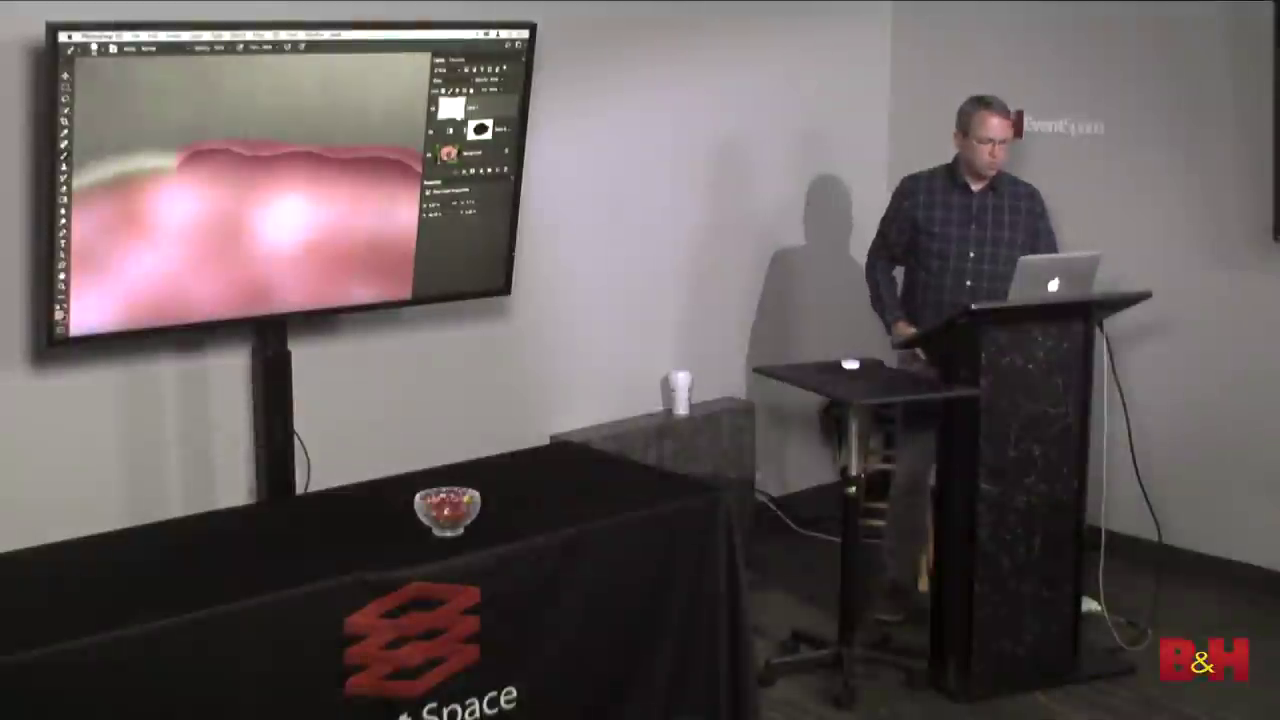
Fit the poppy to the window and hide the Black & White adjustment layer
{"action": "key", "text": "super+0"}
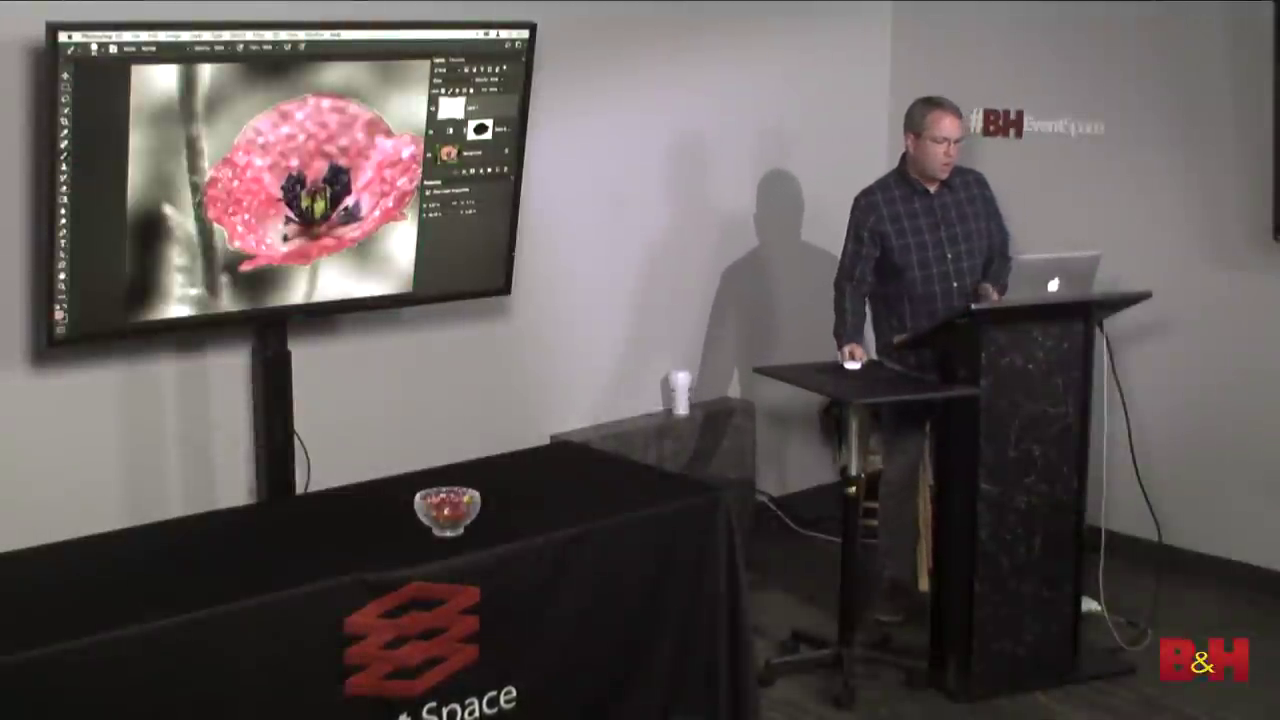
{"action": "left_click", "coordinate": [994, 265]}
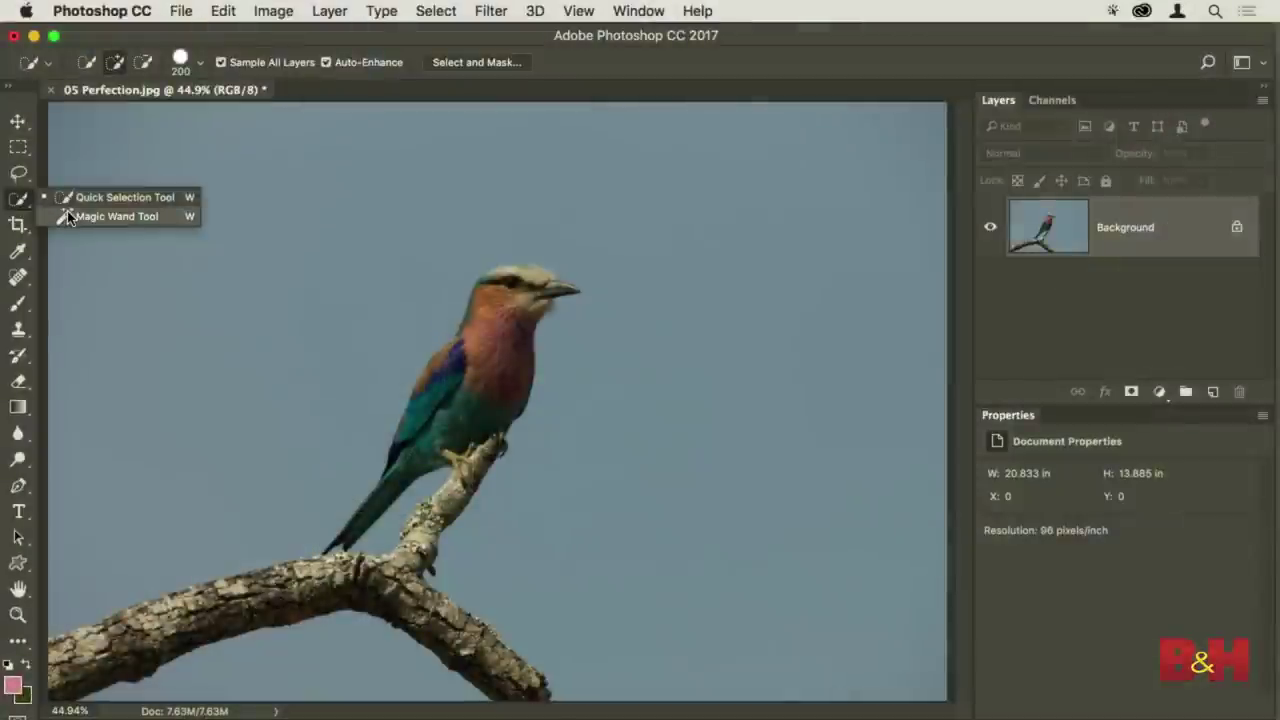
Select the sky with the Magic Wand in Add mode and add a Curves adjustment layer
{"action": "left_click", "coordinate": [110, 216]}
{"action": "left_click", "coordinate": [107, 62]}
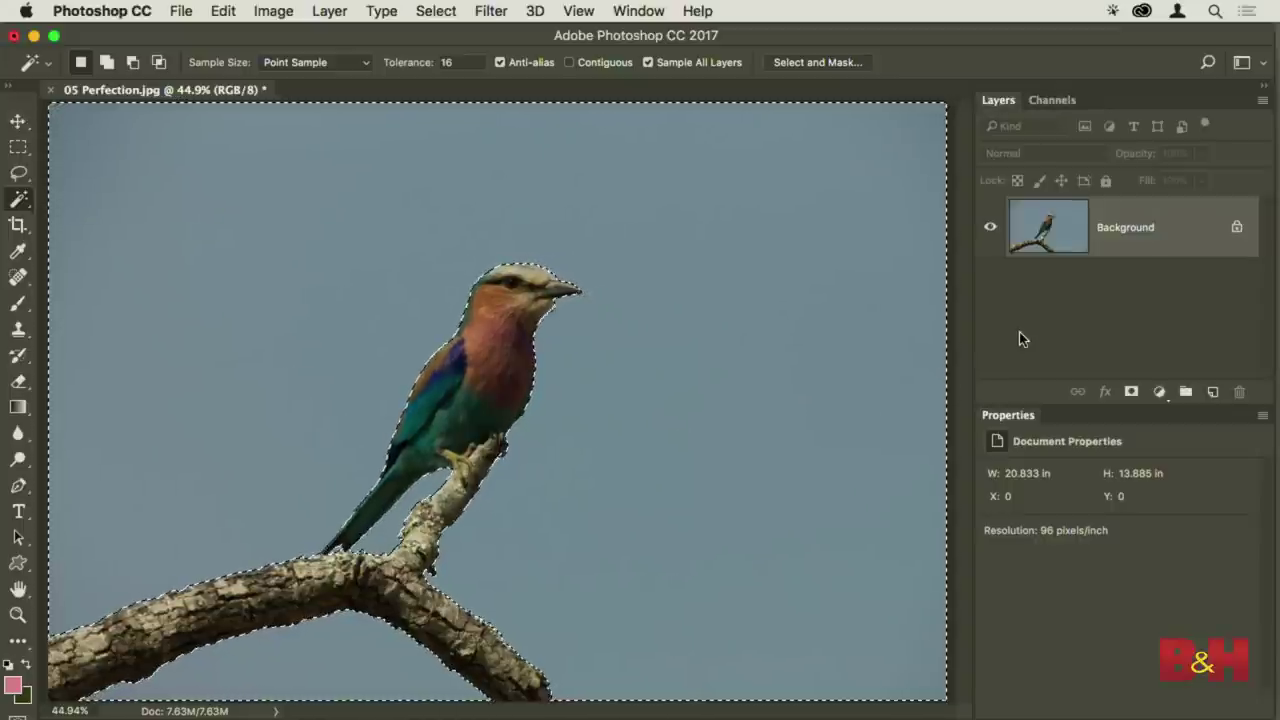
{"action": "left_click", "coordinate": [1159, 392]}
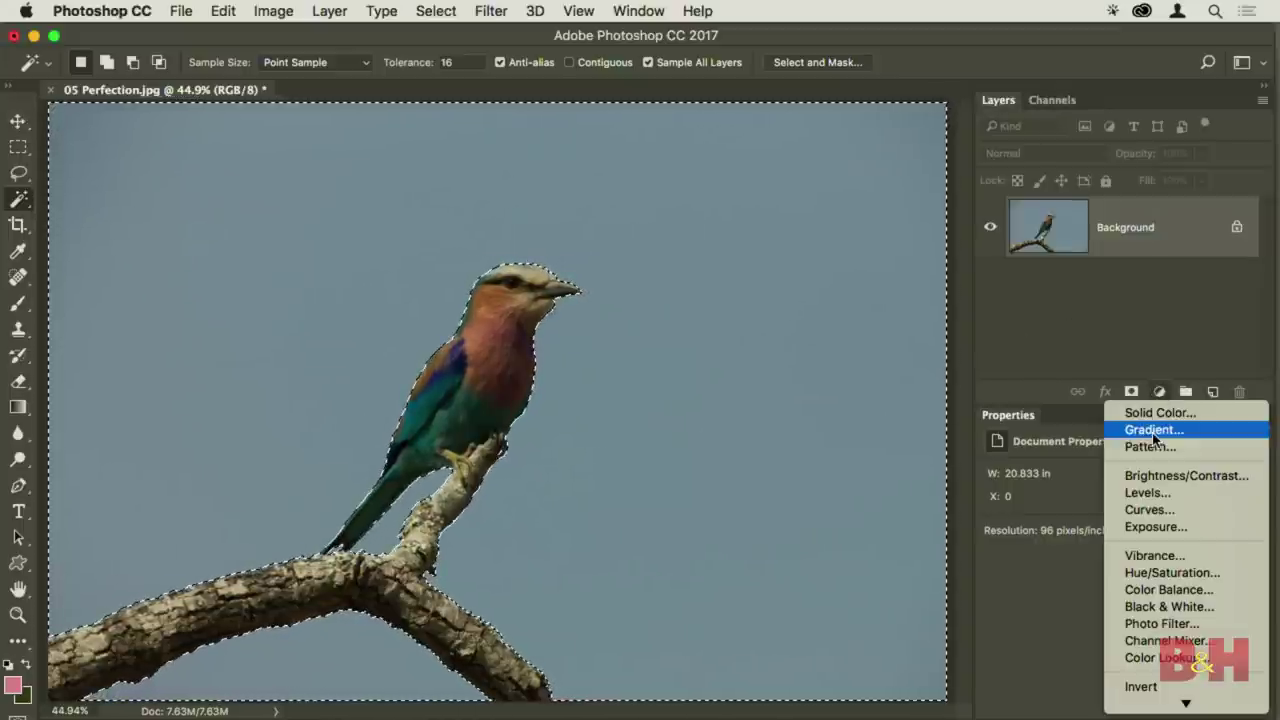
{"action": "left_click", "coordinate": [1185, 510]}
Lower the Curves point to darken the sky to a deep navy
{"action": "left_click_drag", "start_coordinate": [1113, 648], "coordinate": [1139, 661]}
{"action": "left_click_drag", "start_coordinate": [1074, 404], "coordinate": [1074, 350]}
{"action": "mouse_move", "coordinate": [1141, 605]}
{"action": "left_mouse_down"}
{"action": "mouse_move", "coordinate": [1155, 632]}
{"action": "mouse_move", "coordinate": [1134, 588]}
{"action": "left_mouse_up"}
{"action": "left_click_drag", "start_coordinate": [1107, 523], "coordinate": [1152, 619]}
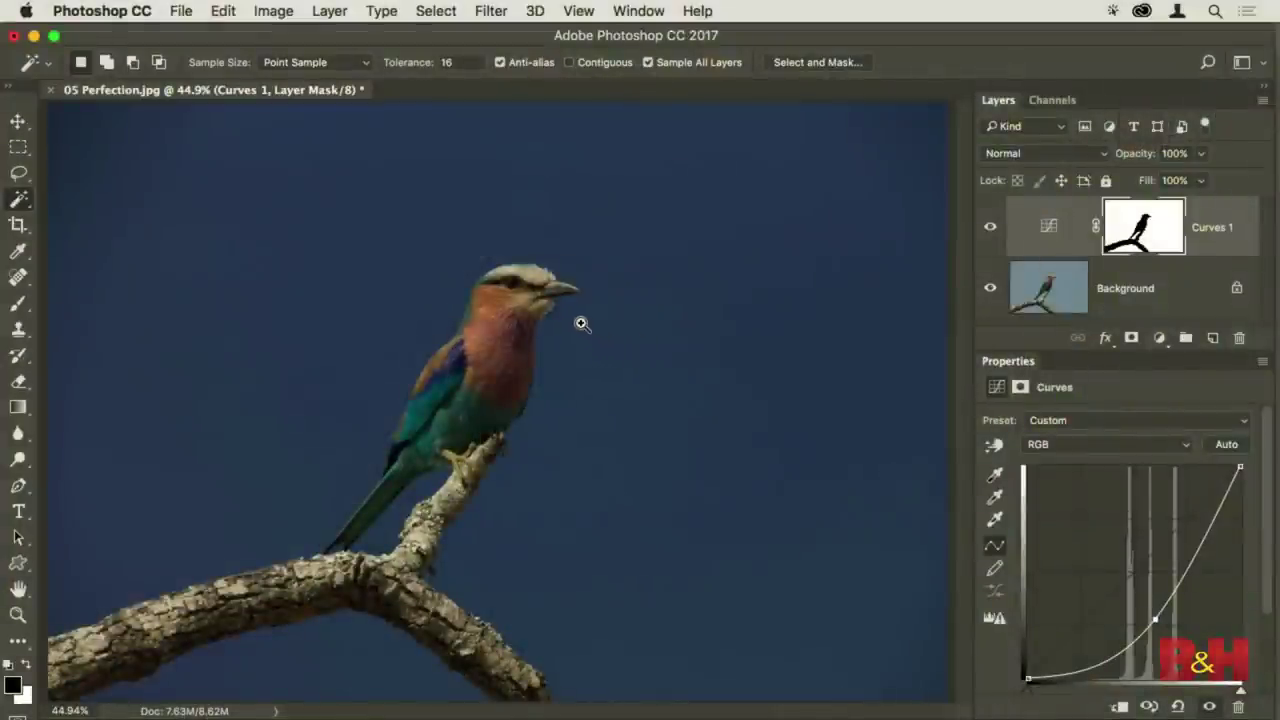
{"action": "left_click_drag", "start_coordinate": [557, 314], "coordinate": [774, 346]}
Raise the Curves point to lighten the sky back toward mid blue
{"action": "left_click_drag", "start_coordinate": [714, 289], "coordinate": [743, 497]}
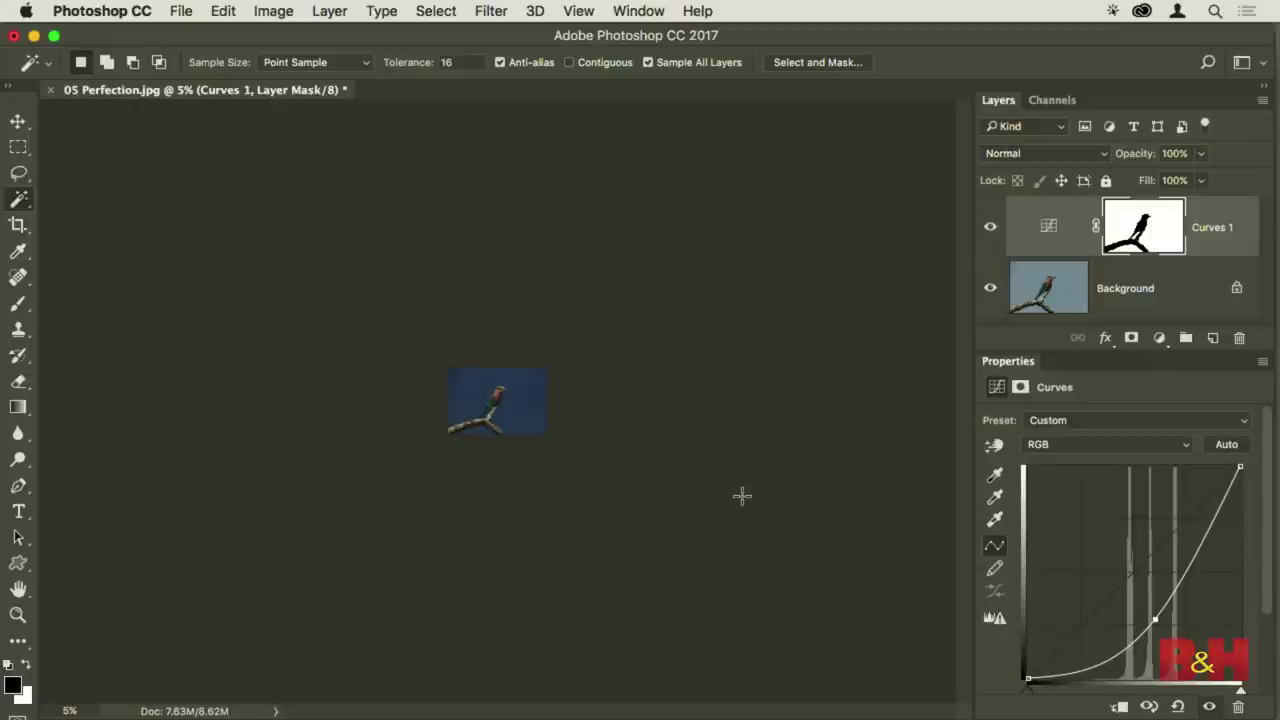
{"action": "key", "text": "super+0"}
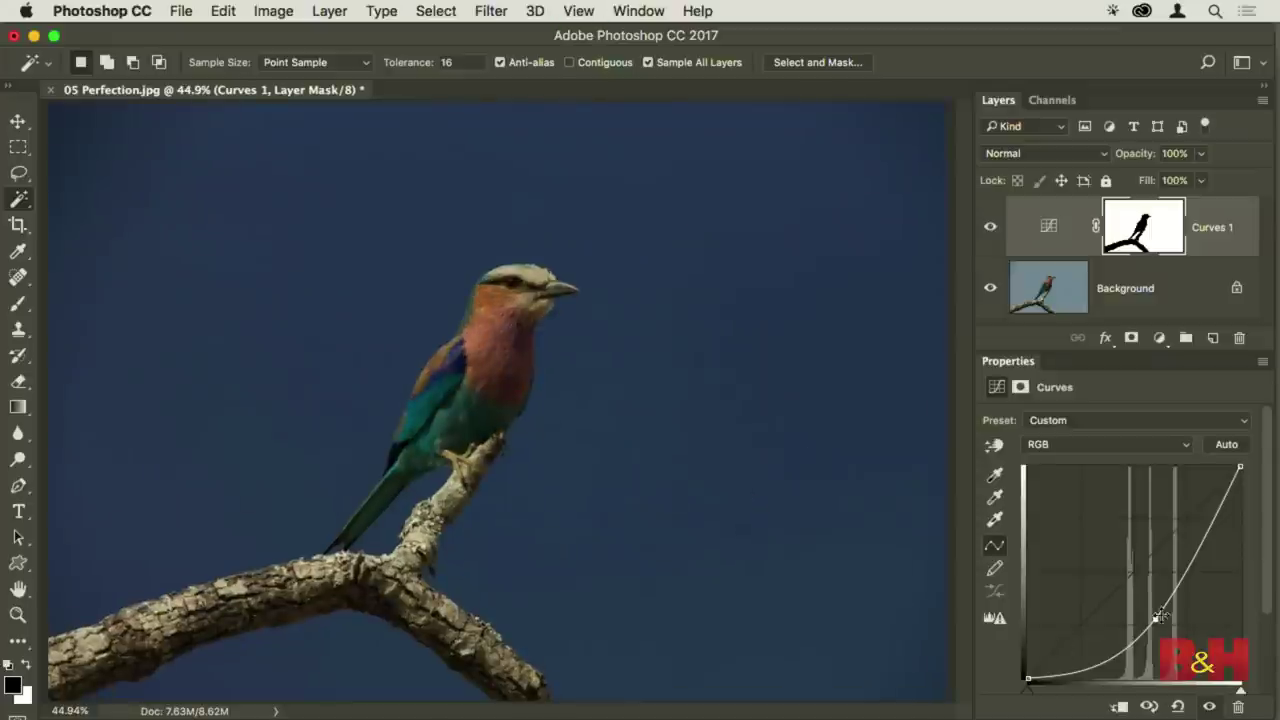
{"action": "left_click_drag", "start_coordinate": [549, 323], "coordinate": [620, 404]}
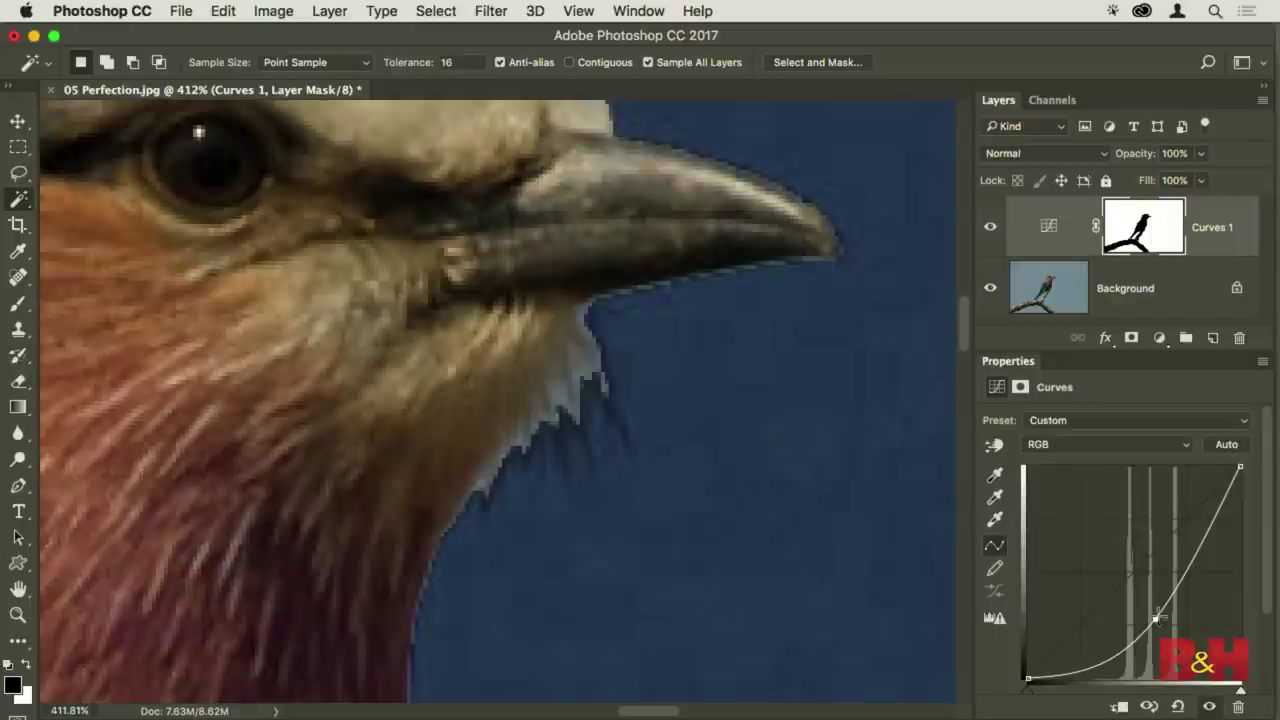
{"action": "left_click_drag", "start_coordinate": [1155, 620], "coordinate": [1141, 585]}
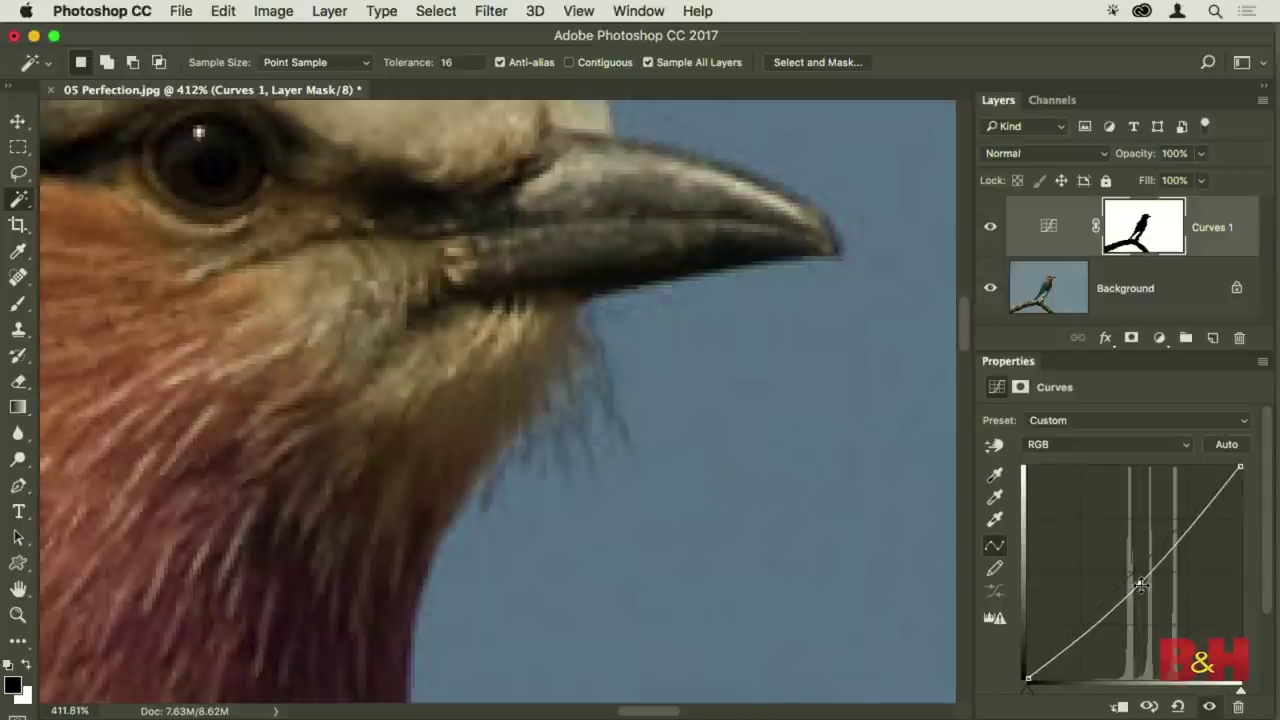
Fit the bird photo on screen and toggle Curves 1 to compare, leaving it visible
{"action": "key", "text": "super+0"}
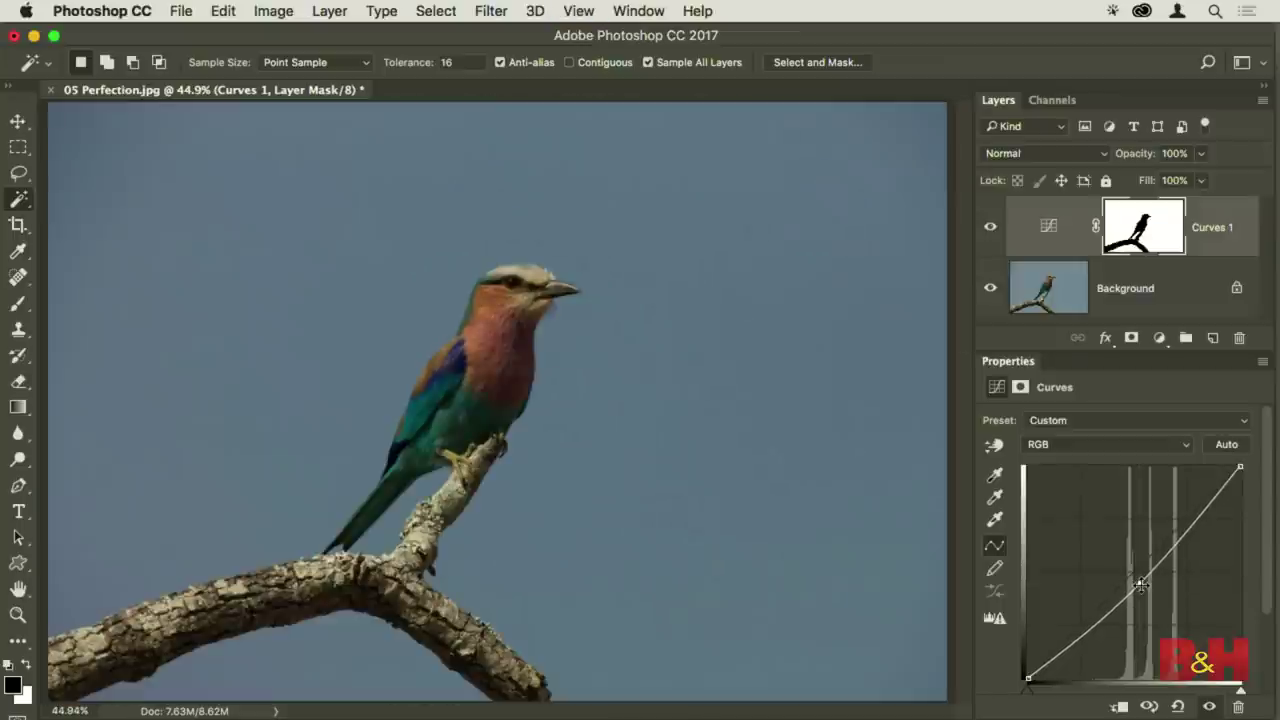
{"action": "left_click", "coordinate": [990, 229]}
{"action": "left_click", "coordinate": [990, 230]}
{"action": "left_click", "coordinate": [990, 230]}
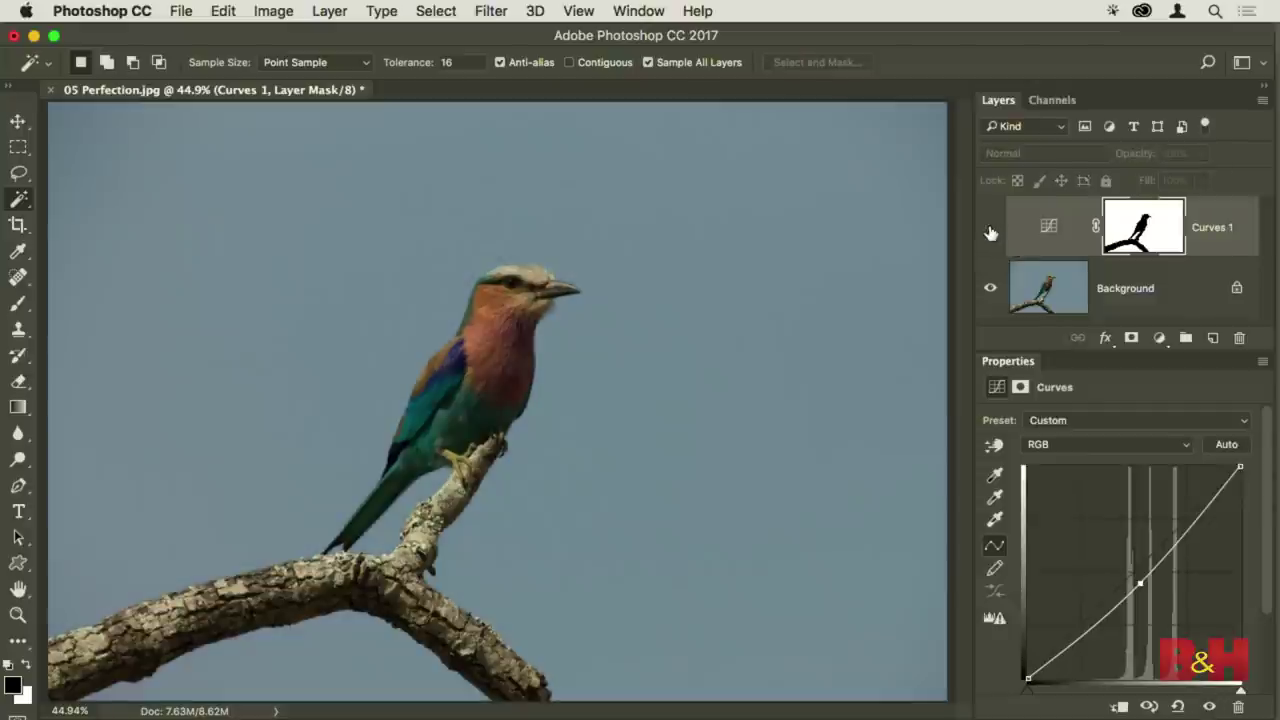
{"action": "left_click", "coordinate": [990, 230]}
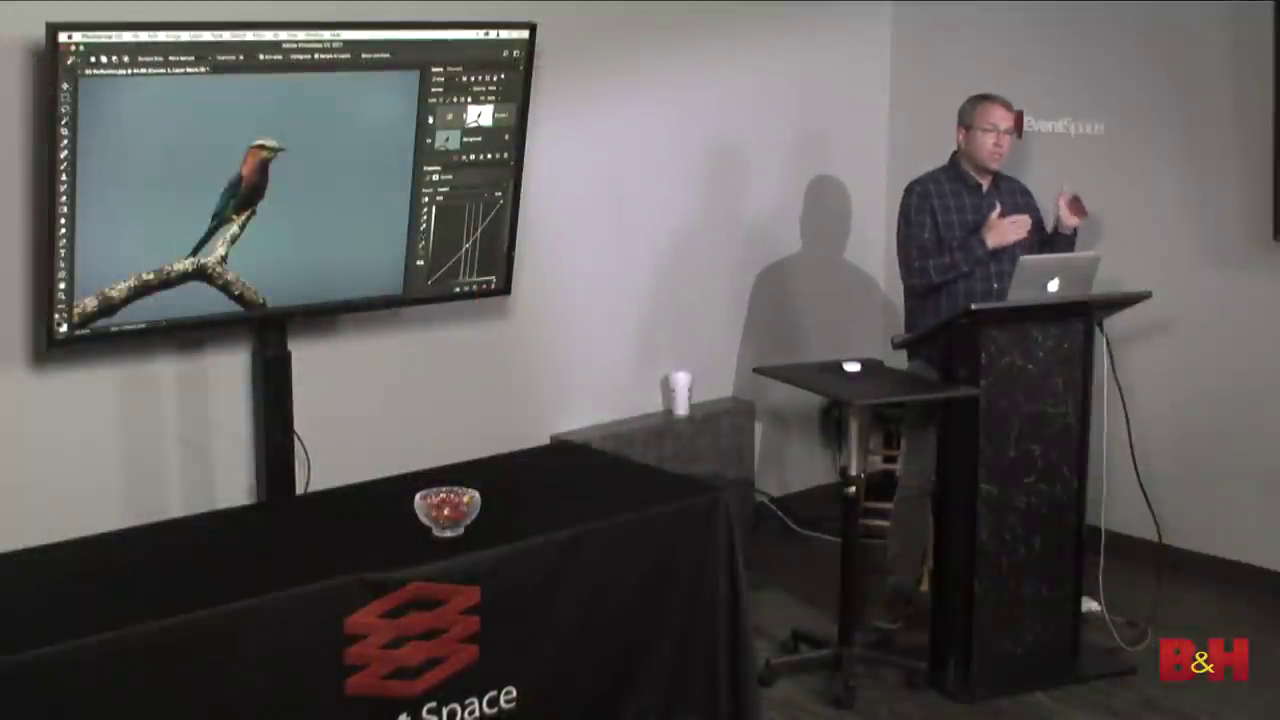
Switch to the Quick Selection tool group with the W shortcut
{"action": "key", "text": "w"}
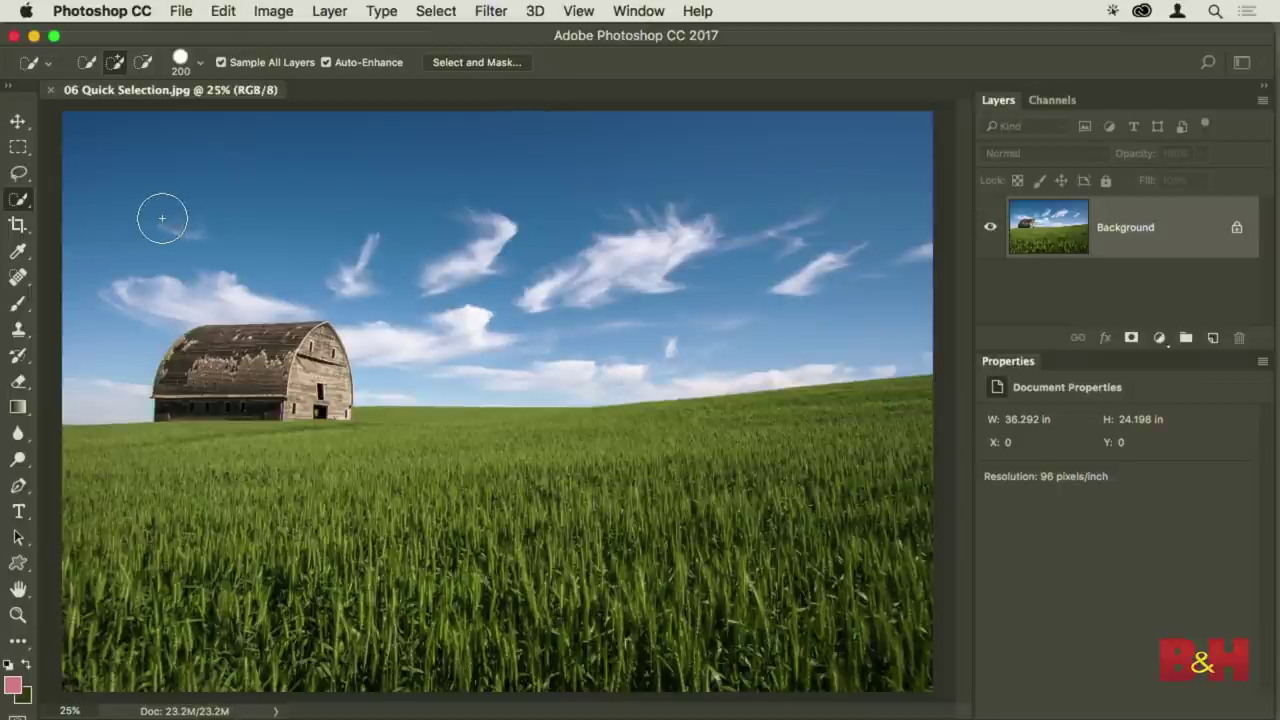
Choose the Quick Selection Tool and select a wheat patch at the field's lower left
{"action": "right_click", "coordinate": [19, 200]}
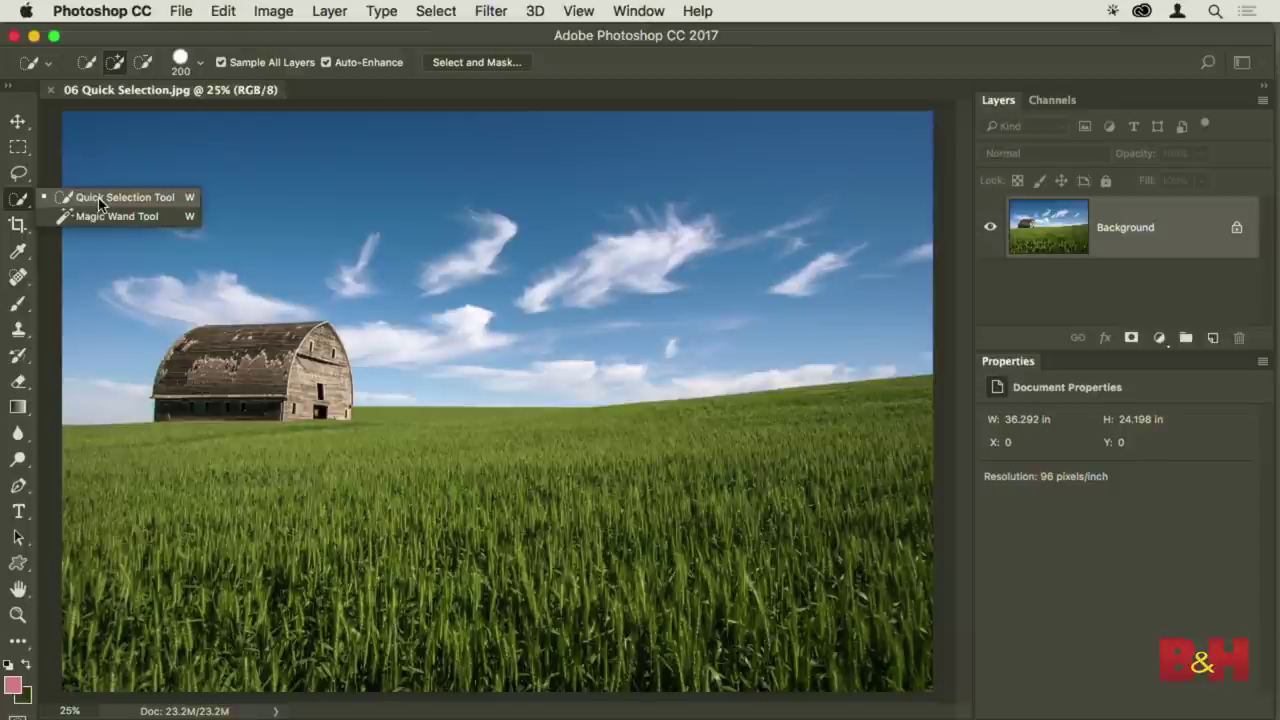
{"action": "left_click", "coordinate": [14, 203]}
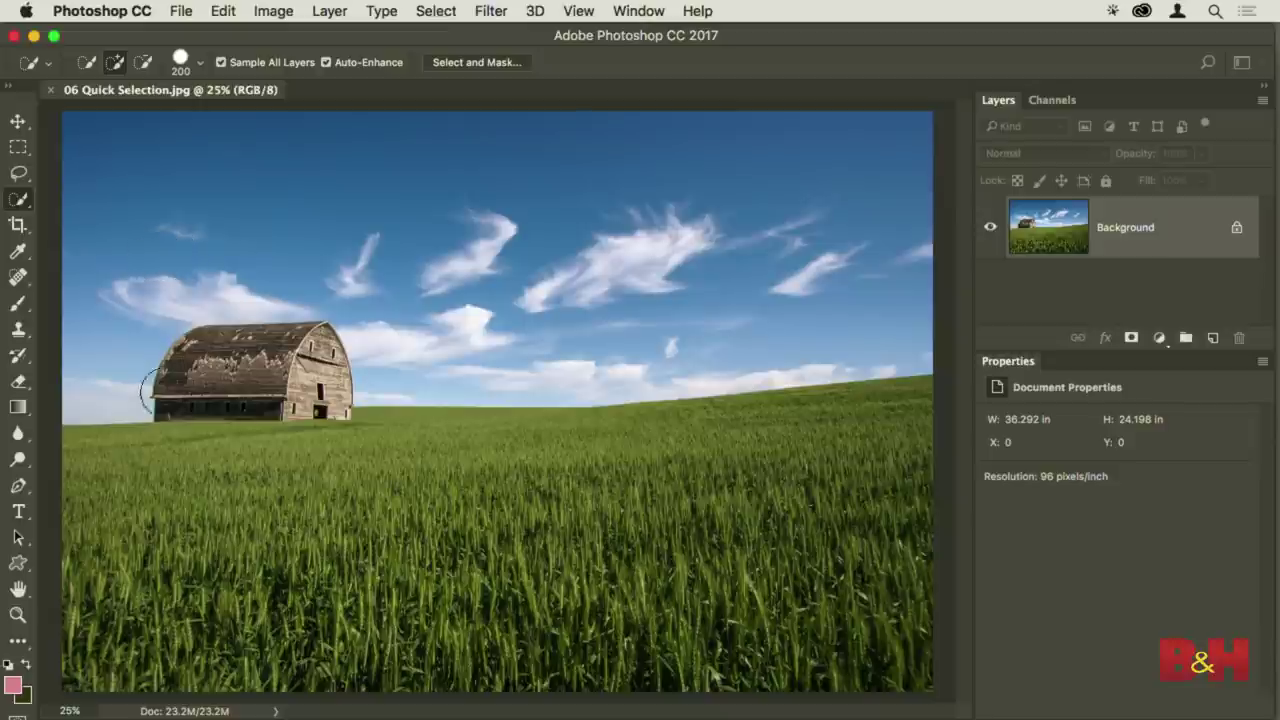
{"action": "left_click", "coordinate": [103, 608]}
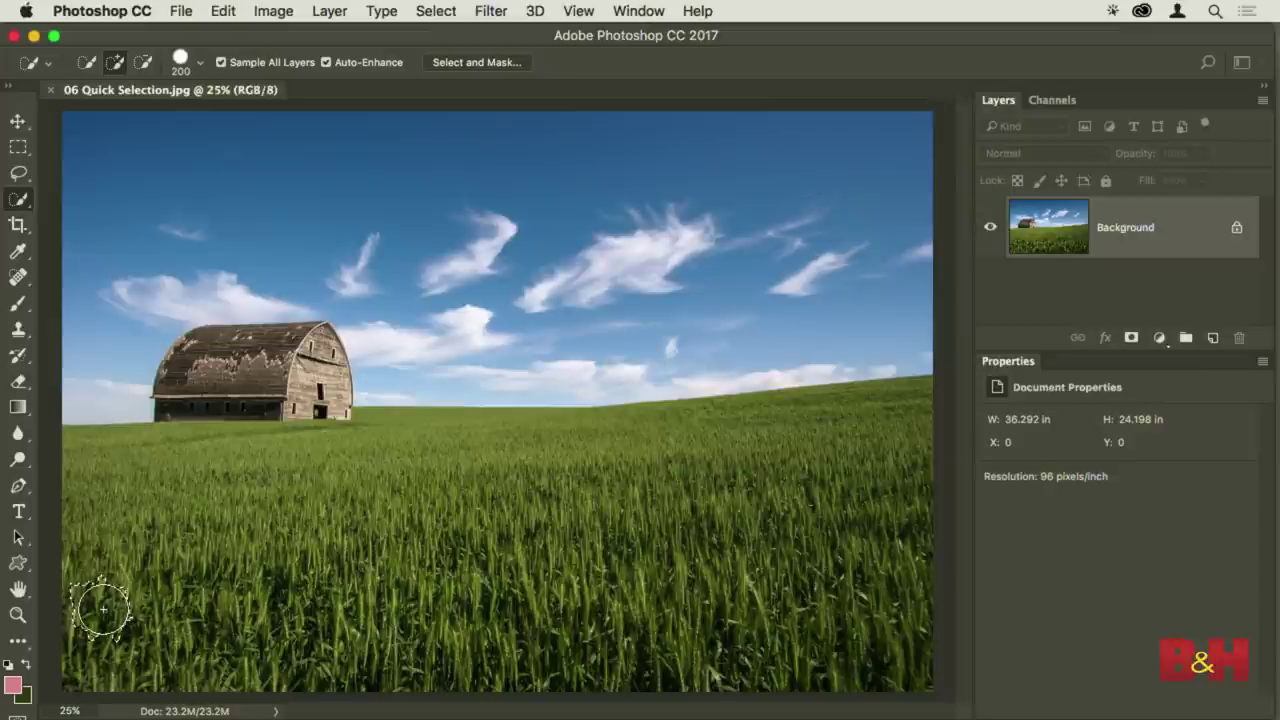
Select the wheat field and barn with Quick Selection, then deselect them
{"action": "mouse_move", "coordinate": [173, 605]}
{"action": "left_mouse_down"}
{"action": "mouse_move", "coordinate": [390, 564]}
{"action": "mouse_move", "coordinate": [852, 535]}
{"action": "left_mouse_up"}
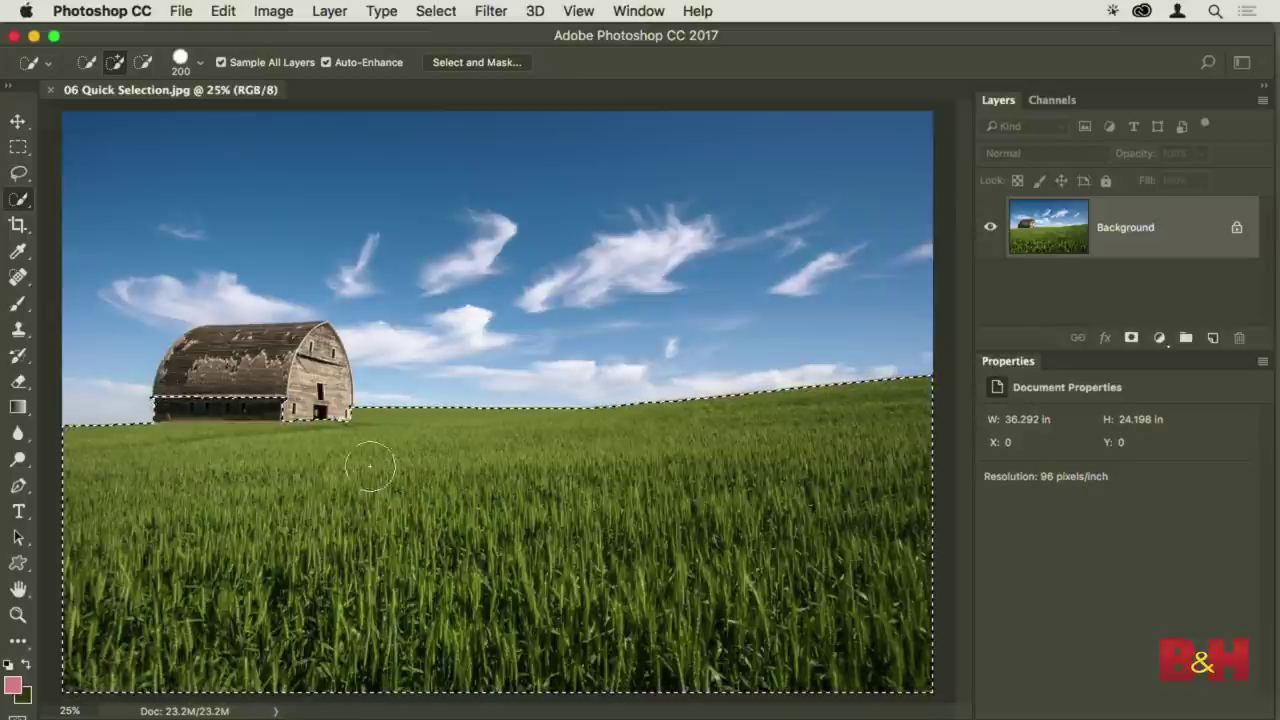
{"action": "mouse_move", "coordinate": [250, 429]}
{"action": "left_mouse_down"}
{"action": "mouse_move", "coordinate": [199, 412]}
{"action": "mouse_move", "coordinate": [205, 373]}
{"action": "mouse_move", "coordinate": [215, 360]}
{"action": "mouse_move", "coordinate": [276, 391]}
{"action": "left_mouse_up"}
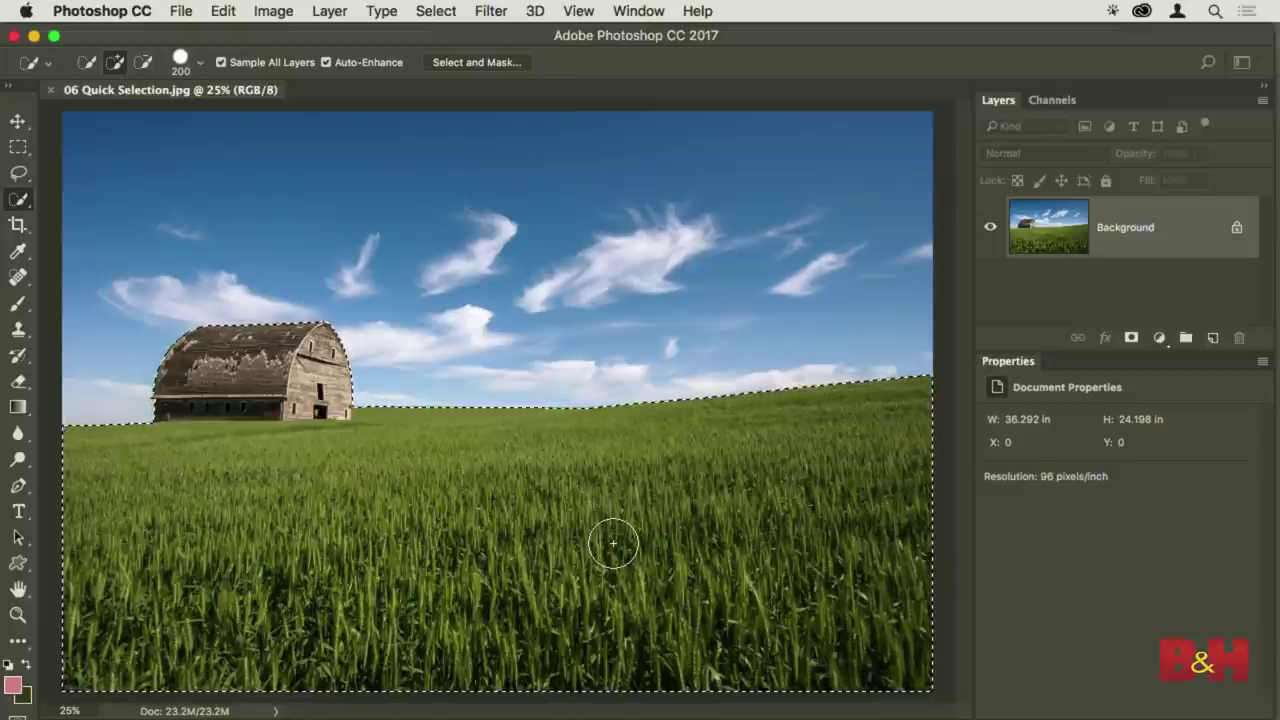
{"action": "key", "text": "super+d"}
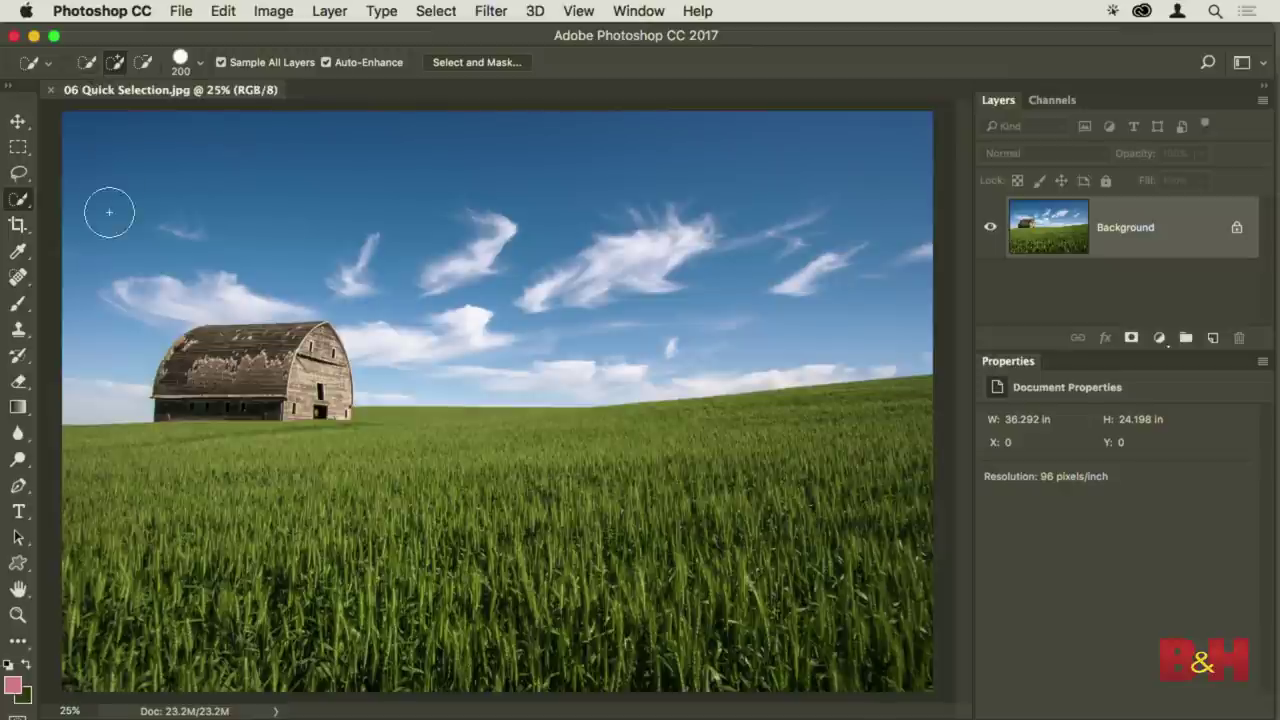
Paint across the sky, deselecting and retrying until one stroke selects the entire sky
{"action": "mouse_move", "coordinate": [120, 270]}
{"action": "left_mouse_down"}
{"action": "mouse_move", "coordinate": [430, 216]}
{"action": "mouse_move", "coordinate": [794, 264]}
{"action": "left_mouse_up"}
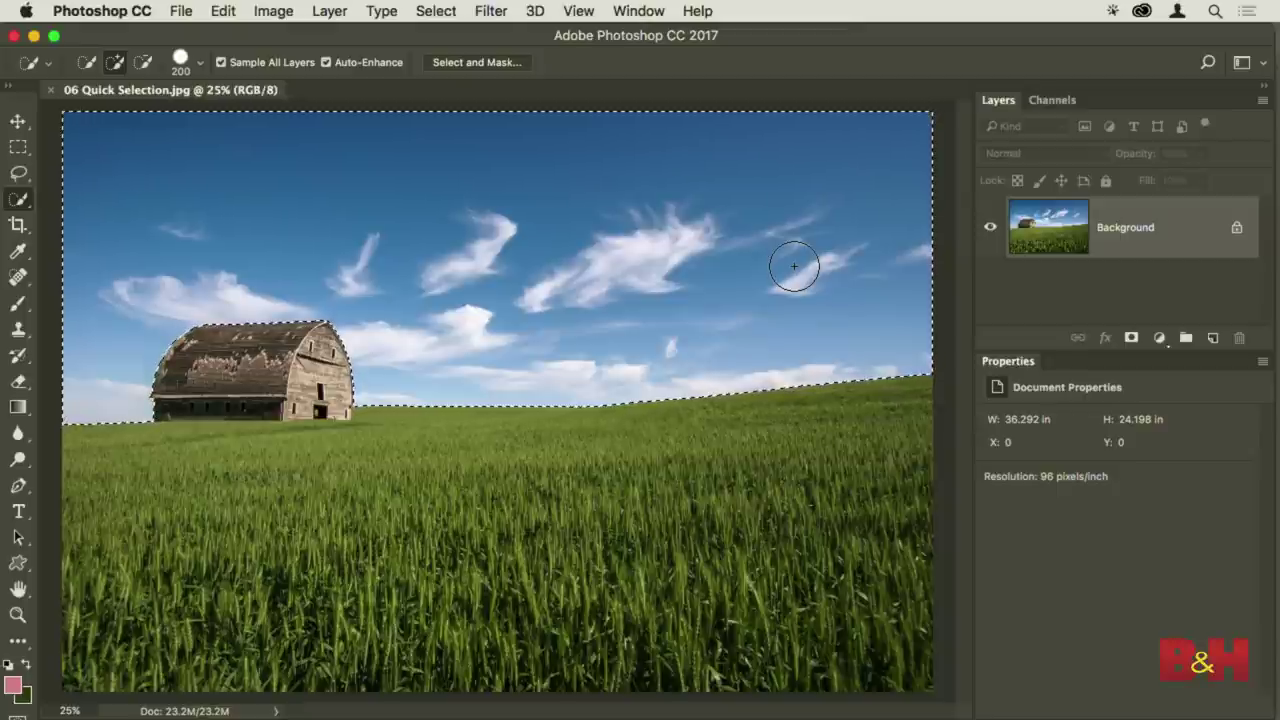
{"action": "key", "text": "super+d"}
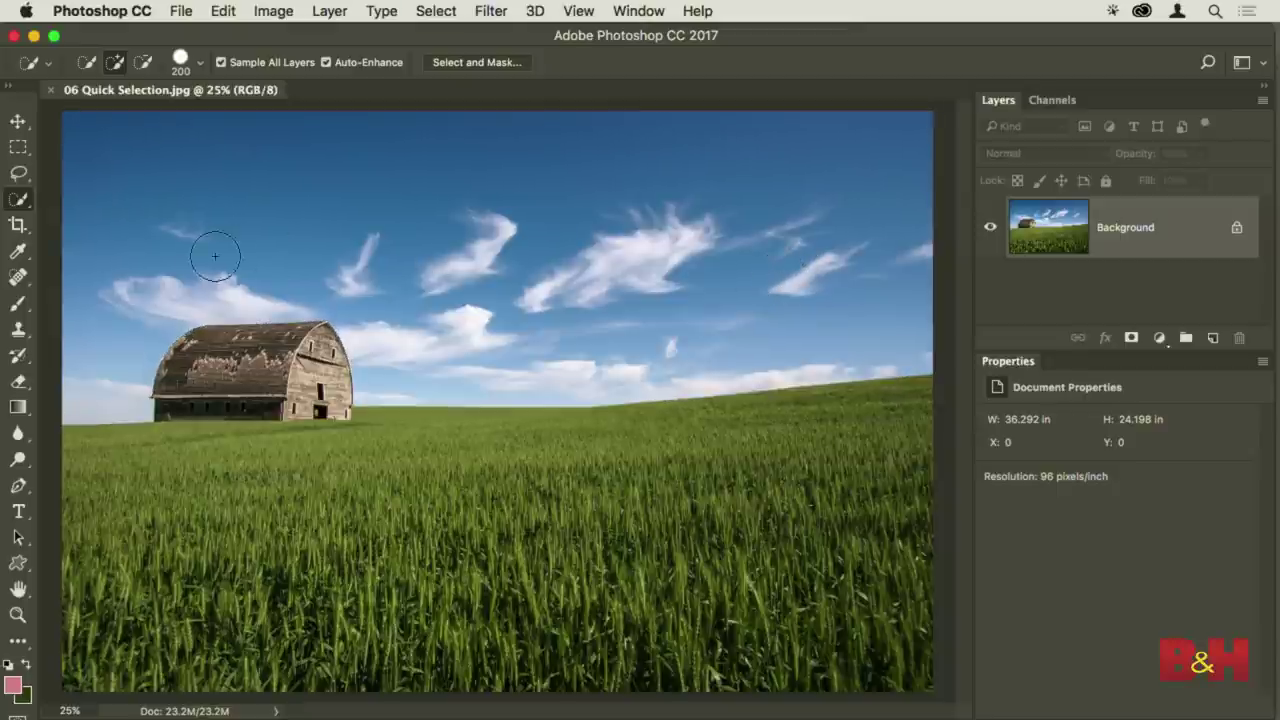
{"action": "left_click_drag", "start_coordinate": [305, 252], "coordinate": [643, 277]}
{"action": "key", "text": "super+d"}
{"action": "mouse_move", "coordinate": [206, 266]}
{"action": "left_mouse_down"}
{"action": "mouse_move", "coordinate": [307, 252]}
{"action": "mouse_move", "coordinate": [447, 265]}
{"action": "left_mouse_up"}
{"action": "key", "text": "super+d"}
{"action": "mouse_move", "coordinate": [191, 271]}
{"action": "left_mouse_down"}
{"action": "mouse_move", "coordinate": [317, 253]}
{"action": "mouse_move", "coordinate": [619, 302]}
{"action": "left_mouse_up"}
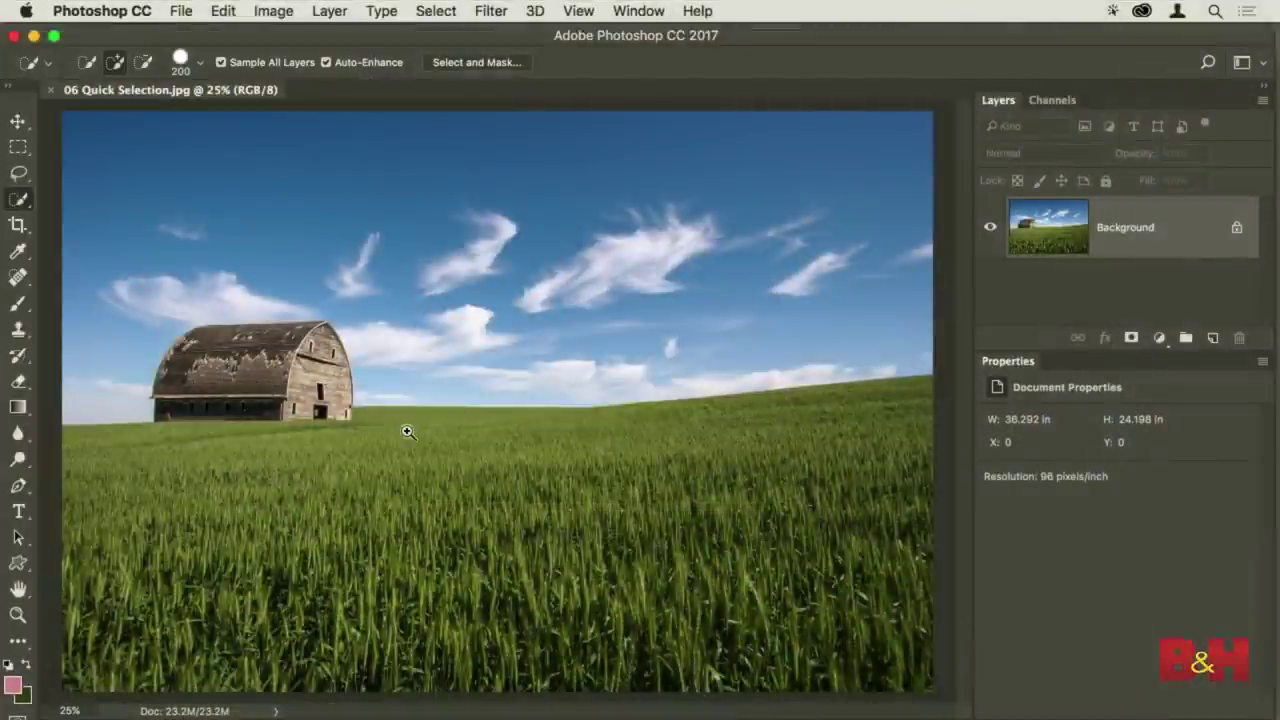
Inspect the selection edge along the barn roof up close, then fit the photo and set brush size 300
{"action": "left_click_drag", "start_coordinate": [408, 431], "coordinate": [444, 446]}
{"action": "left_click_drag", "start_coordinate": [418, 319], "coordinate": [545, 540]}
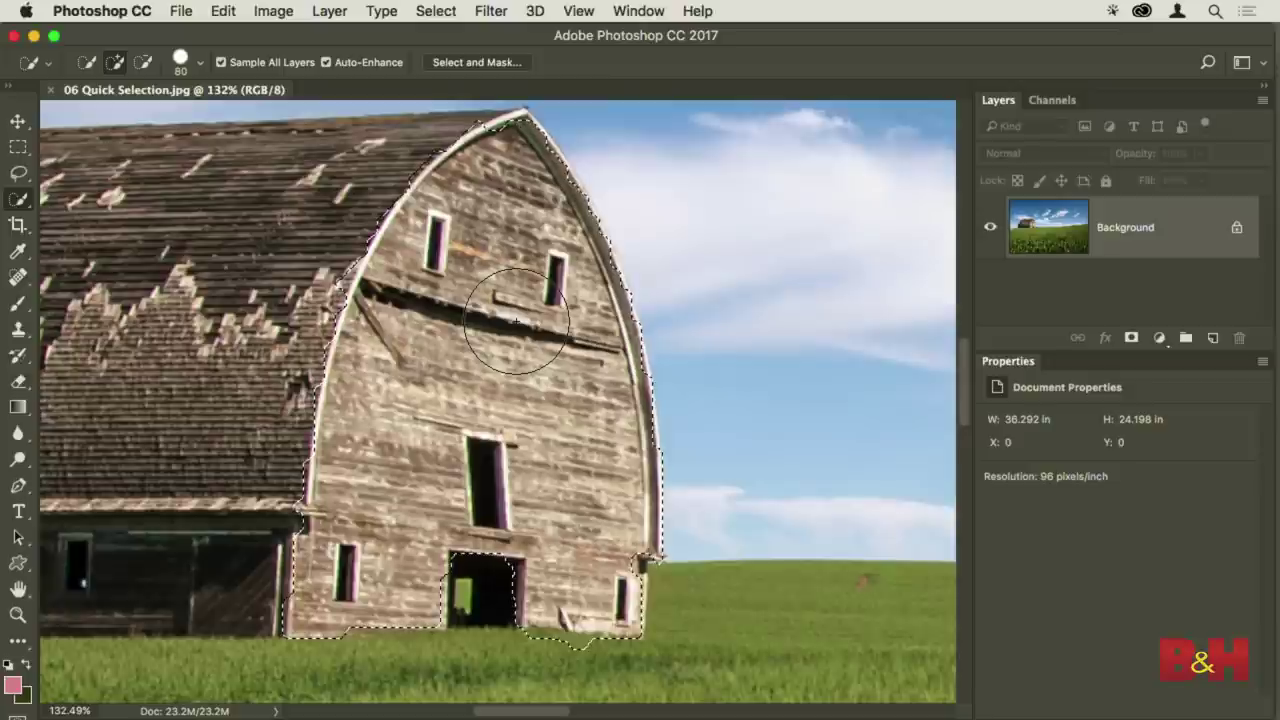
{"action": "scroll", "coordinate": [517, 320], "scroll_direction": "up", "scroll_amount": 2}
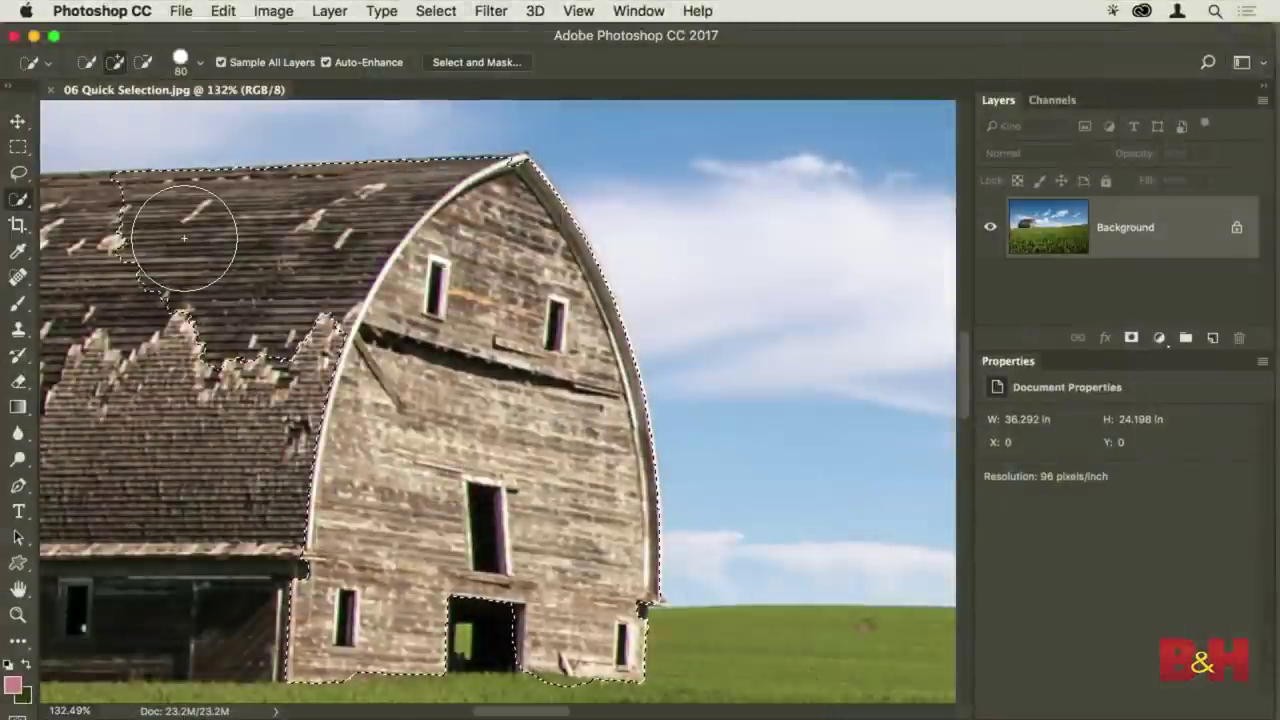
{"action": "mouse_move", "coordinate": [206, 263]}
{"action": "left_mouse_down"}
{"action": "mouse_move", "coordinate": [640, 295]}
{"action": "mouse_move", "coordinate": [623, 251]}
{"action": "left_mouse_up"}
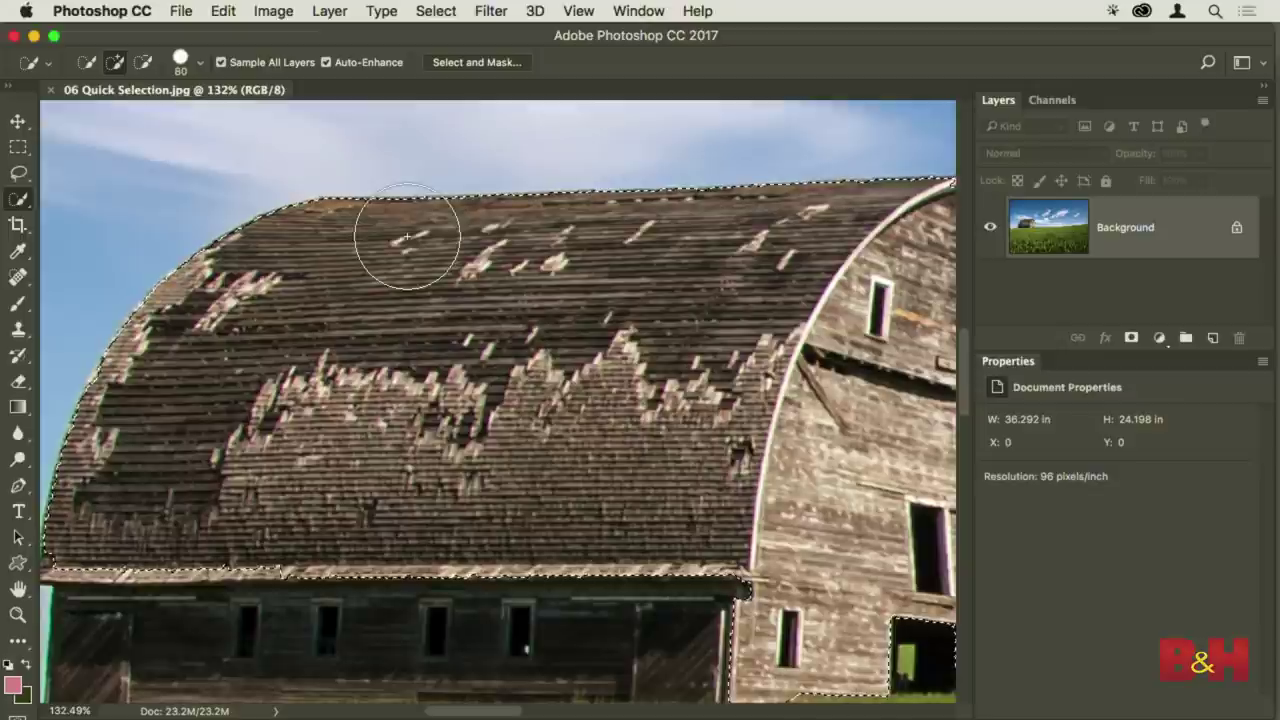
{"action": "key", "text": "super+0"}
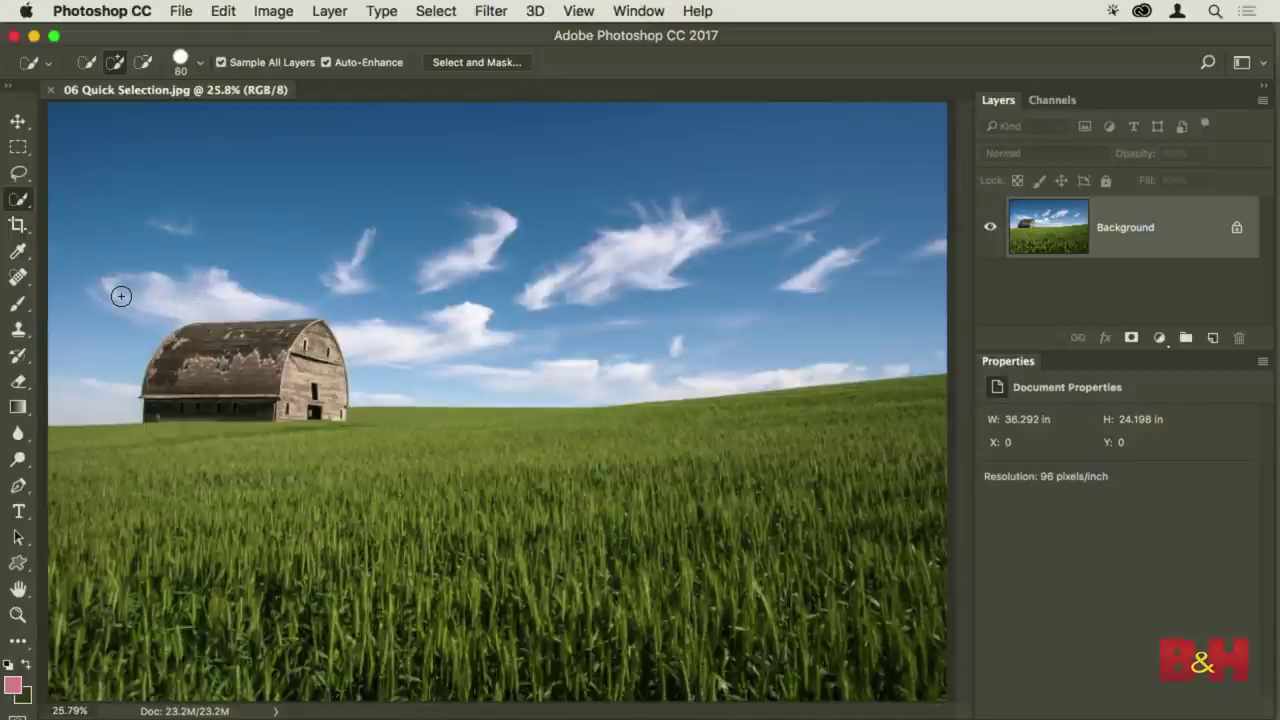
{"action": "key", "text": "bracketright"}
{"action": "key", "text": "bracketright"}
{"action": "key", "text": "bracketright"}
{"action": "key", "text": "bracketright"}
{"action": "key", "text": "bracketright"}
{"action": "key", "text": "bracketright"}
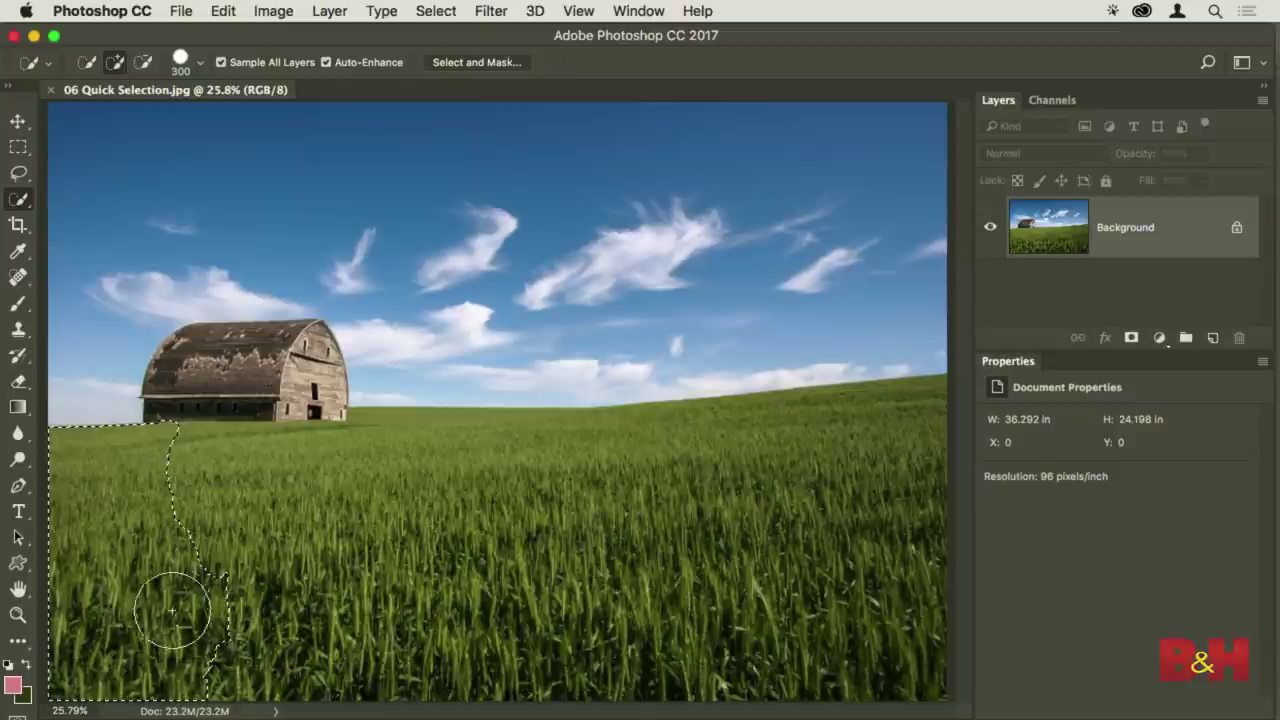
Paint across the whole wheat field and over the barn, then clear that selection
{"action": "mouse_move", "coordinate": [172, 610]}
{"action": "left_mouse_down"}
{"action": "mouse_move", "coordinate": [201, 483]}
{"action": "mouse_move", "coordinate": [250, 545]}
{"action": "mouse_move", "coordinate": [295, 579]}
{"action": "mouse_move", "coordinate": [340, 590]}
{"action": "left_mouse_up"}
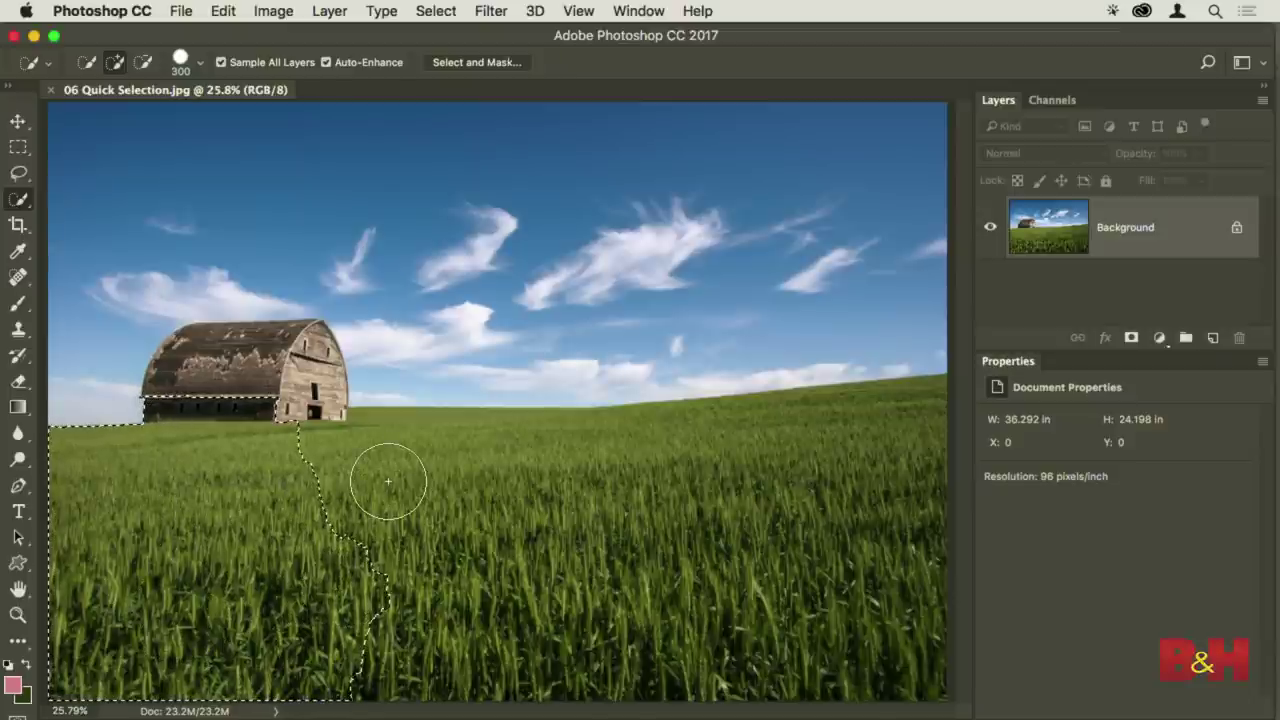
{"action": "mouse_move", "coordinate": [388, 482]}
{"action": "left_mouse_down"}
{"action": "mouse_move", "coordinate": [629, 600]}
{"action": "mouse_move", "coordinate": [646, 491]}
{"action": "mouse_move", "coordinate": [743, 573]}
{"action": "mouse_move", "coordinate": [780, 530]}
{"action": "mouse_move", "coordinate": [851, 543]}
{"action": "mouse_move", "coordinate": [900, 529]}
{"action": "left_mouse_up"}
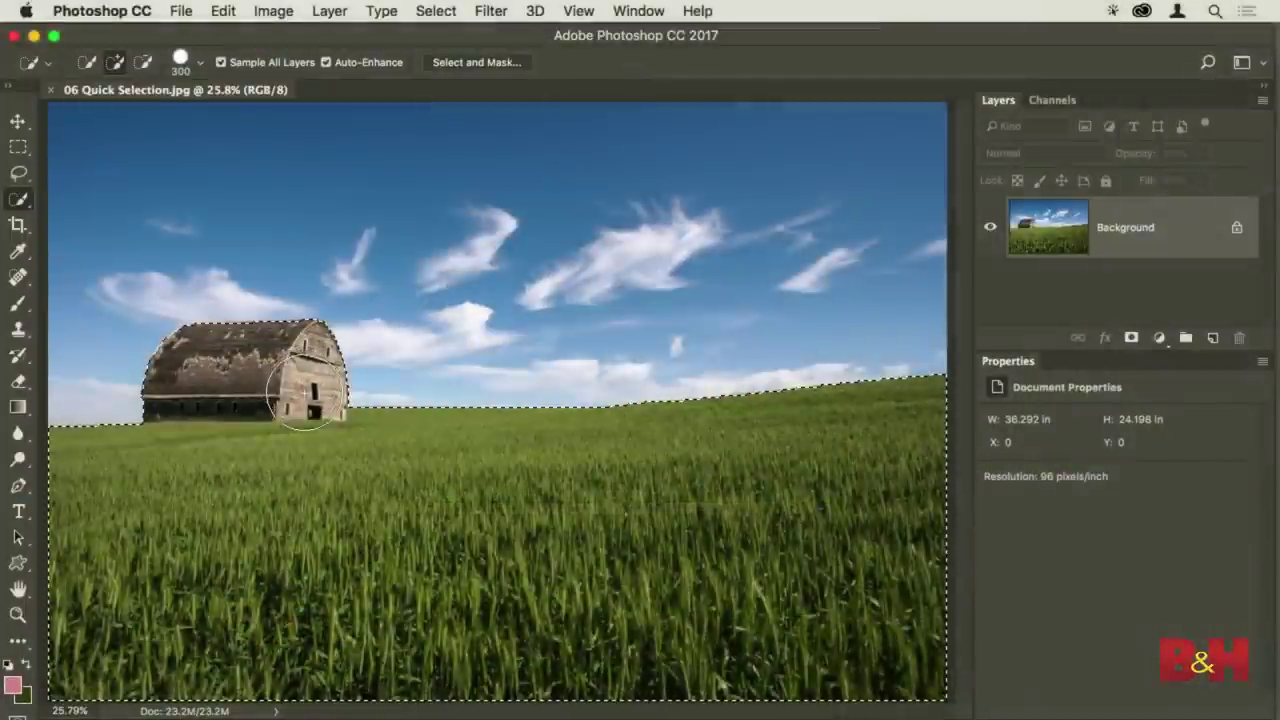
{"action": "left_click_drag", "start_coordinate": [277, 371], "coordinate": [309, 423]}
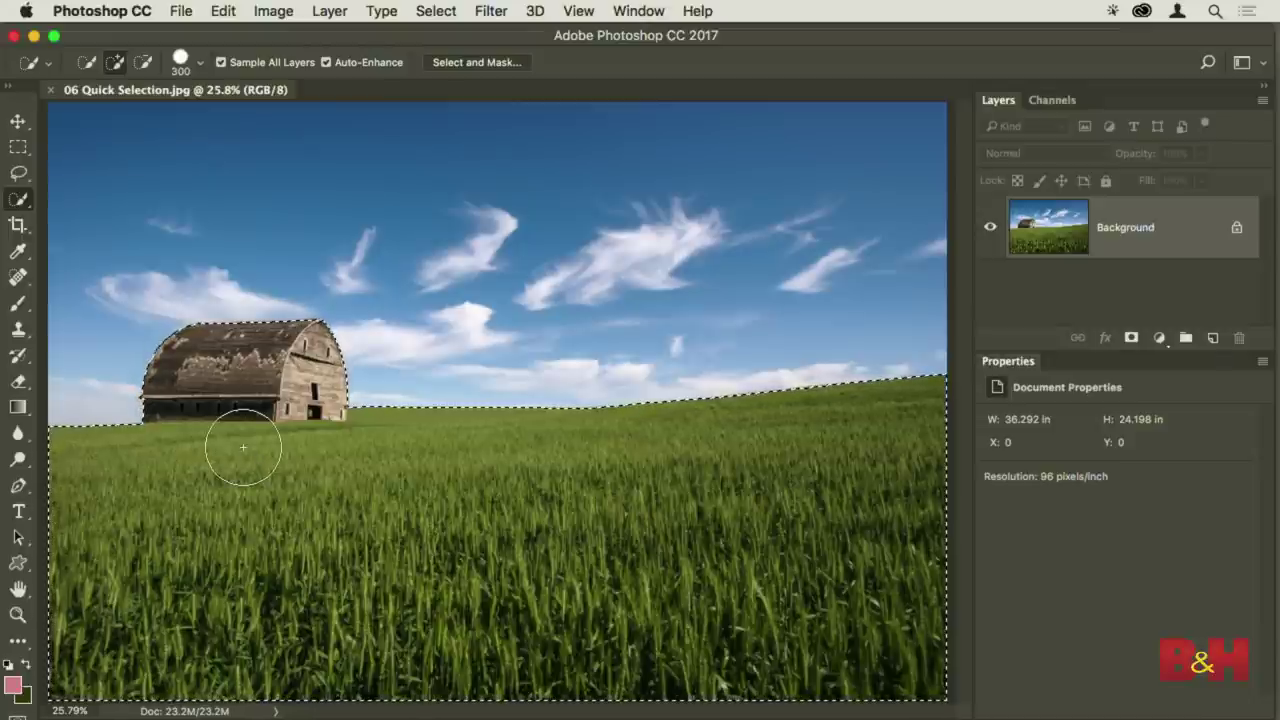
{"action": "key", "text": "super+d"}
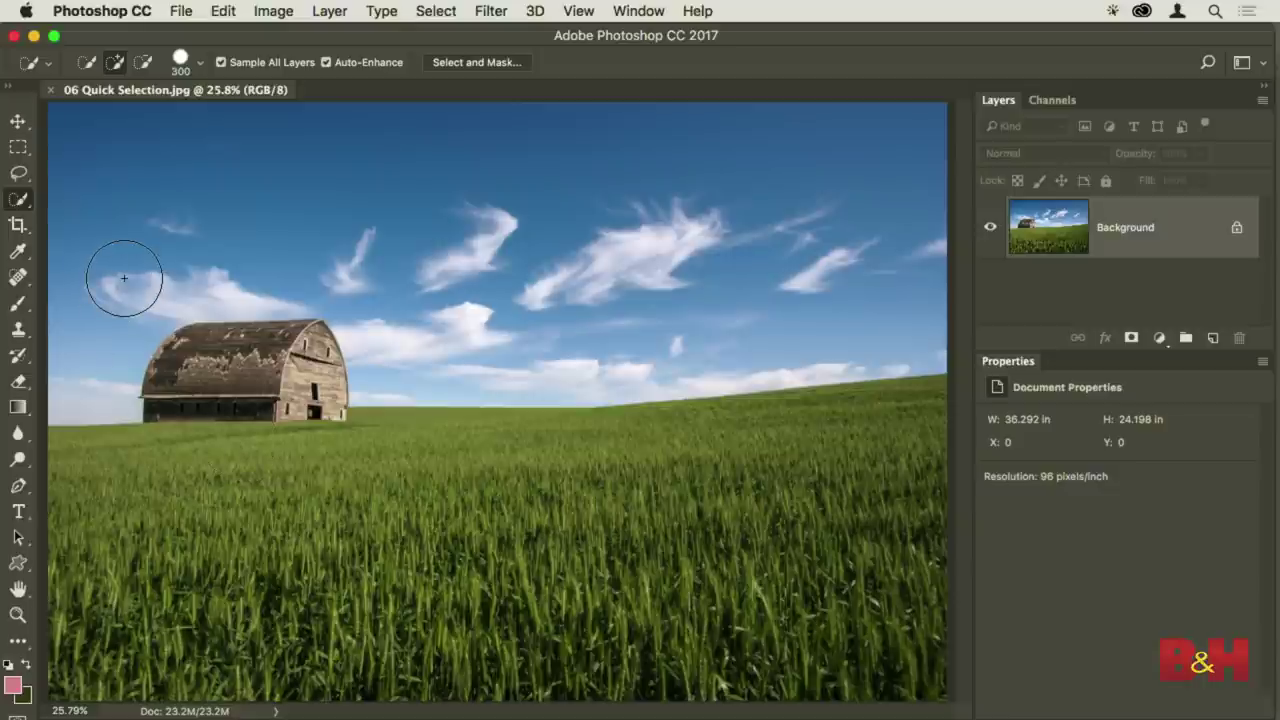
Select the sky, close the barn photo, and open 07 Add Subtract.jpg from Bridge
{"action": "left_click_drag", "start_coordinate": [120, 272], "coordinate": [617, 260]}
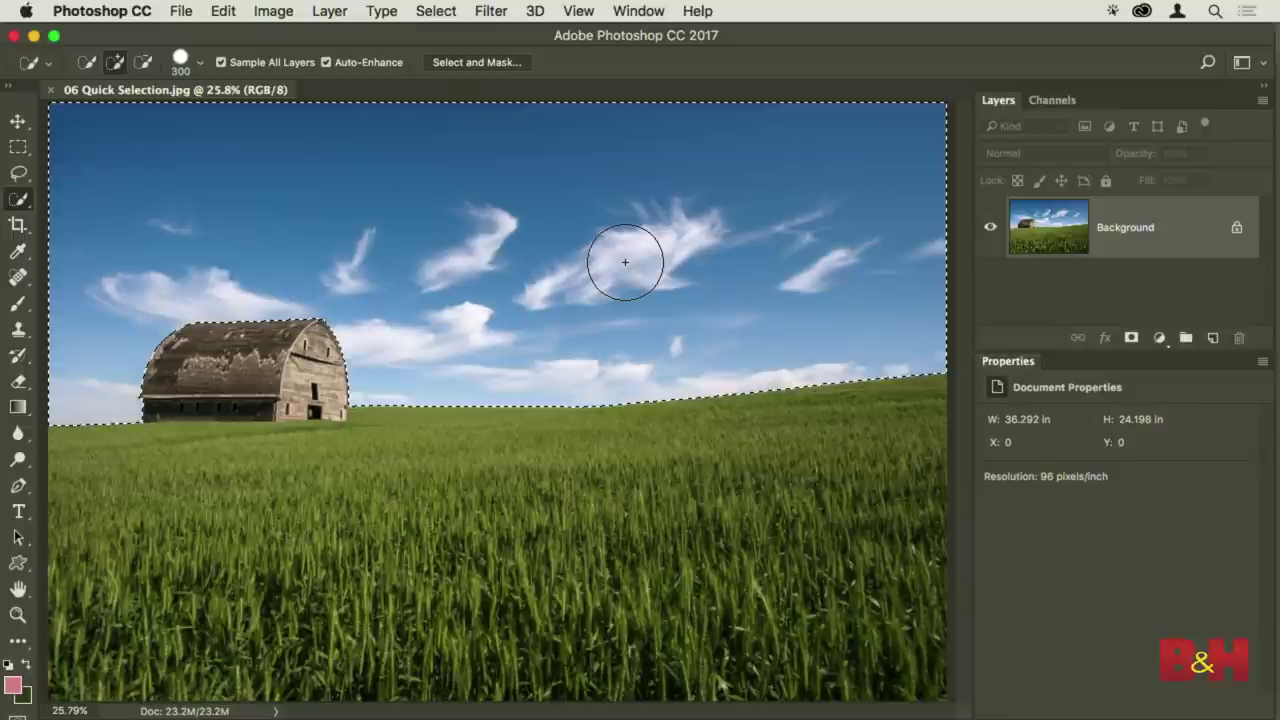
{"action": "key", "text": "super+w"}
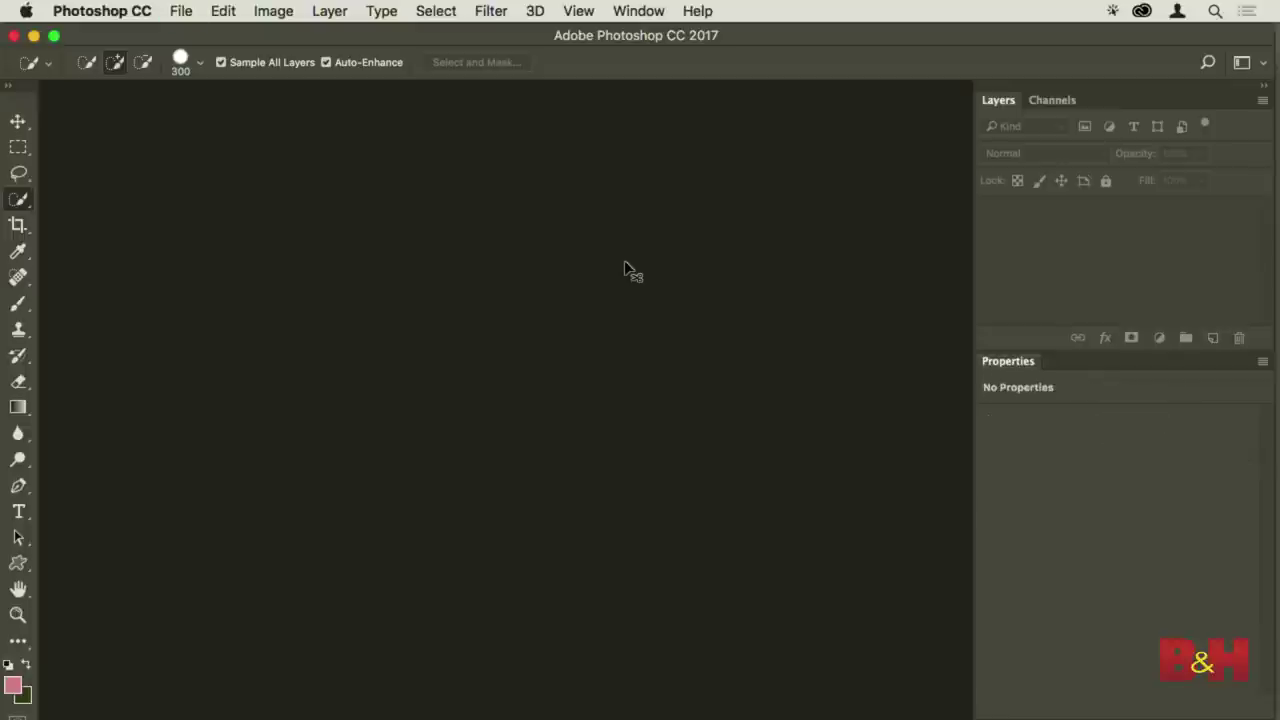
{"action": "key", "text": "super+Tab"}
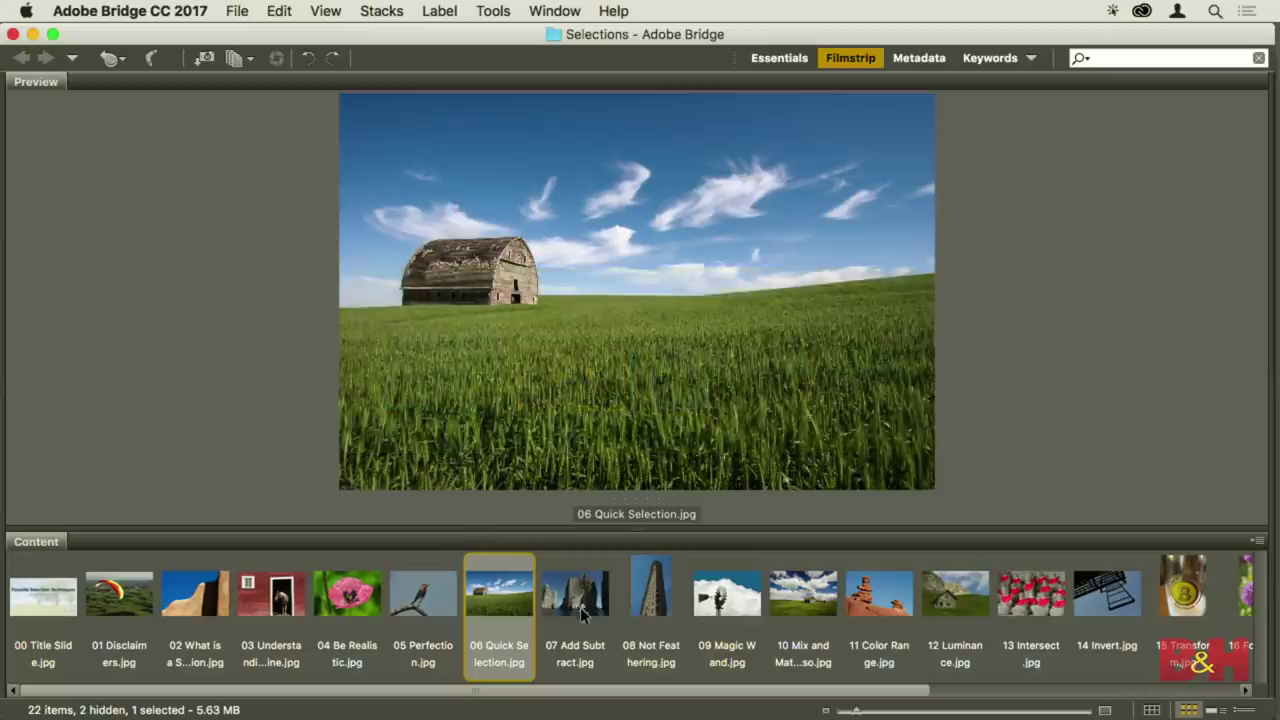
{"action": "double_click", "coordinate": [575, 590]}
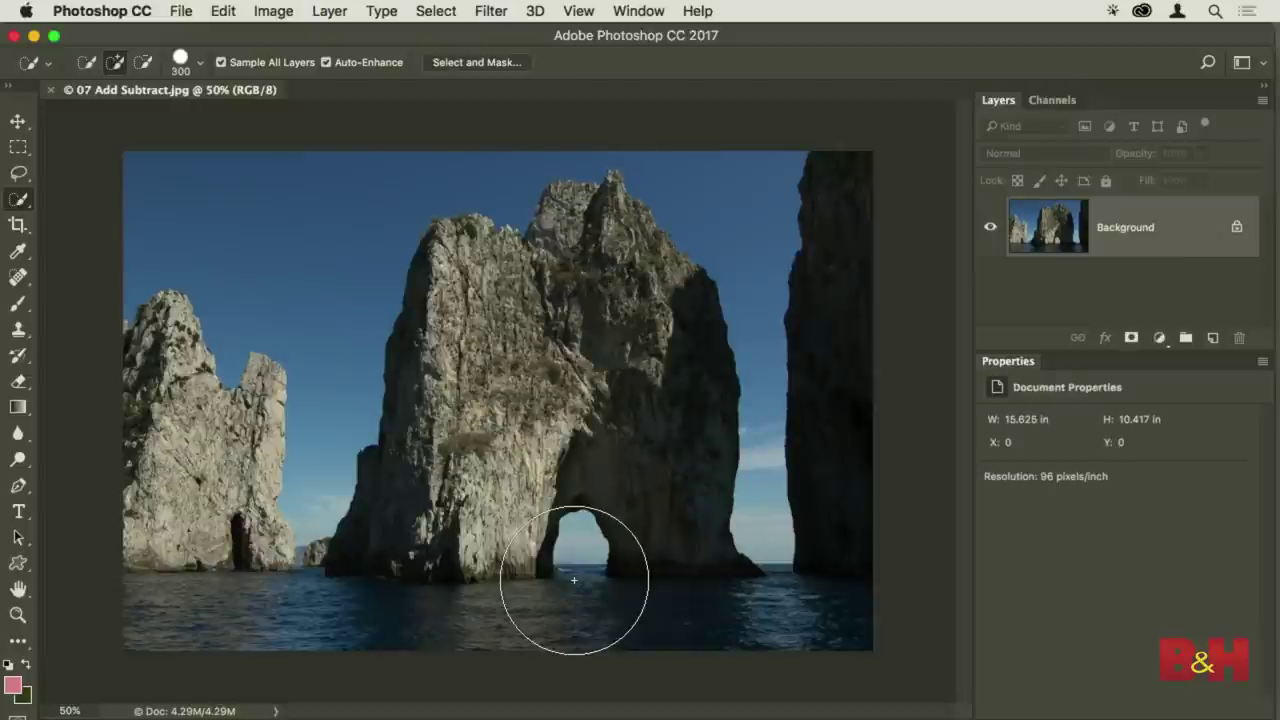
{"action": "scroll", "coordinate": [574, 580], "scroll_direction": "up", "scroll_amount": 2}
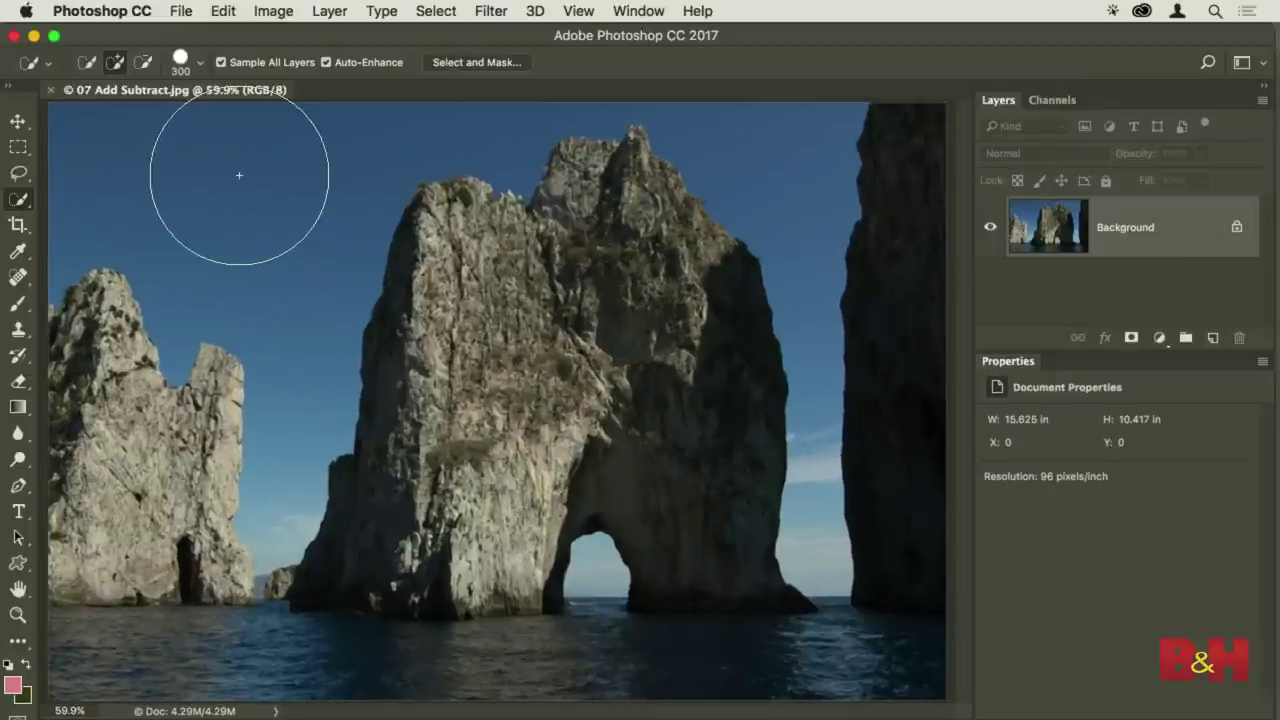
Shrink the Quick Selection brush to 90 pixels and select the upper-left sky
{"action": "key", "text": "bracketleft"}
{"action": "key", "text": "bracketleft"}
{"action": "key", "text": "bracketleft"}
{"action": "key", "text": "bracketleft"}
{"action": "key", "text": "bracketleft"}
{"action": "key", "text": "bracketleft"}
{"action": "key", "text": "bracketleft"}
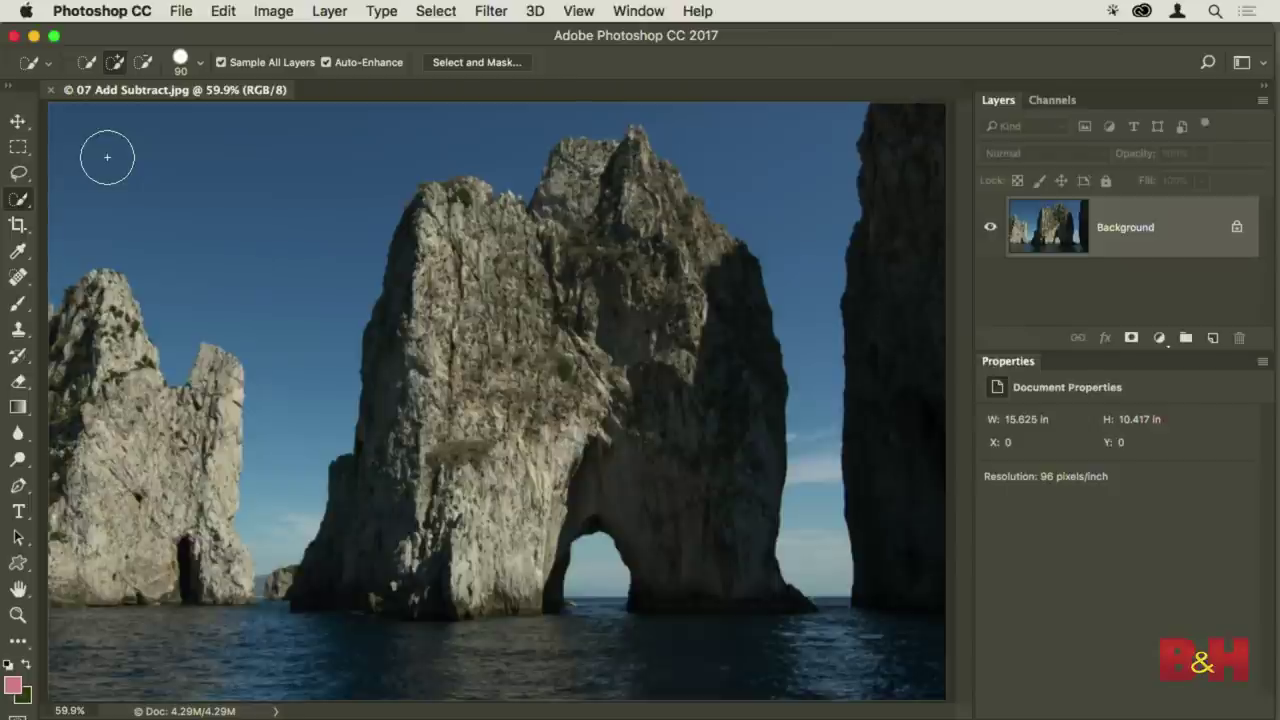
{"action": "left_click_drag", "start_coordinate": [107, 157], "coordinate": [251, 230]}
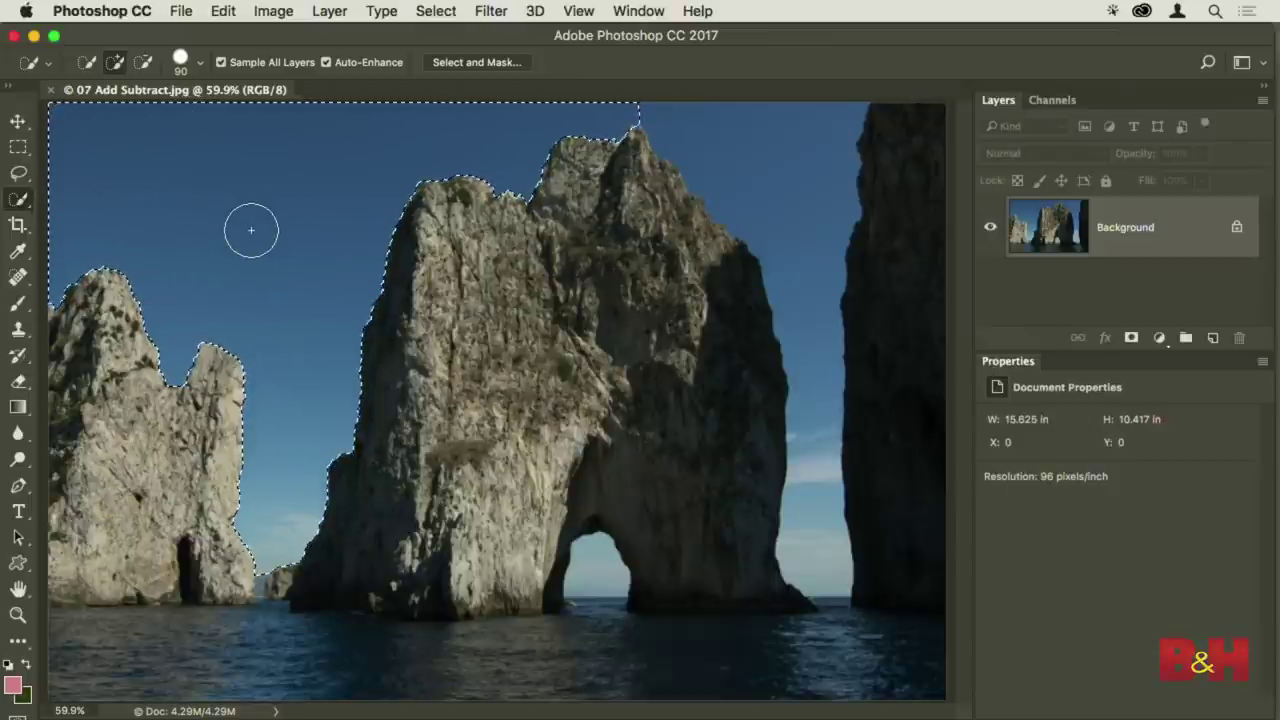
Switch to New Selection mode, deselect, and rebuild the sky selection around the left rock
{"action": "left_click", "coordinate": [86, 64]}
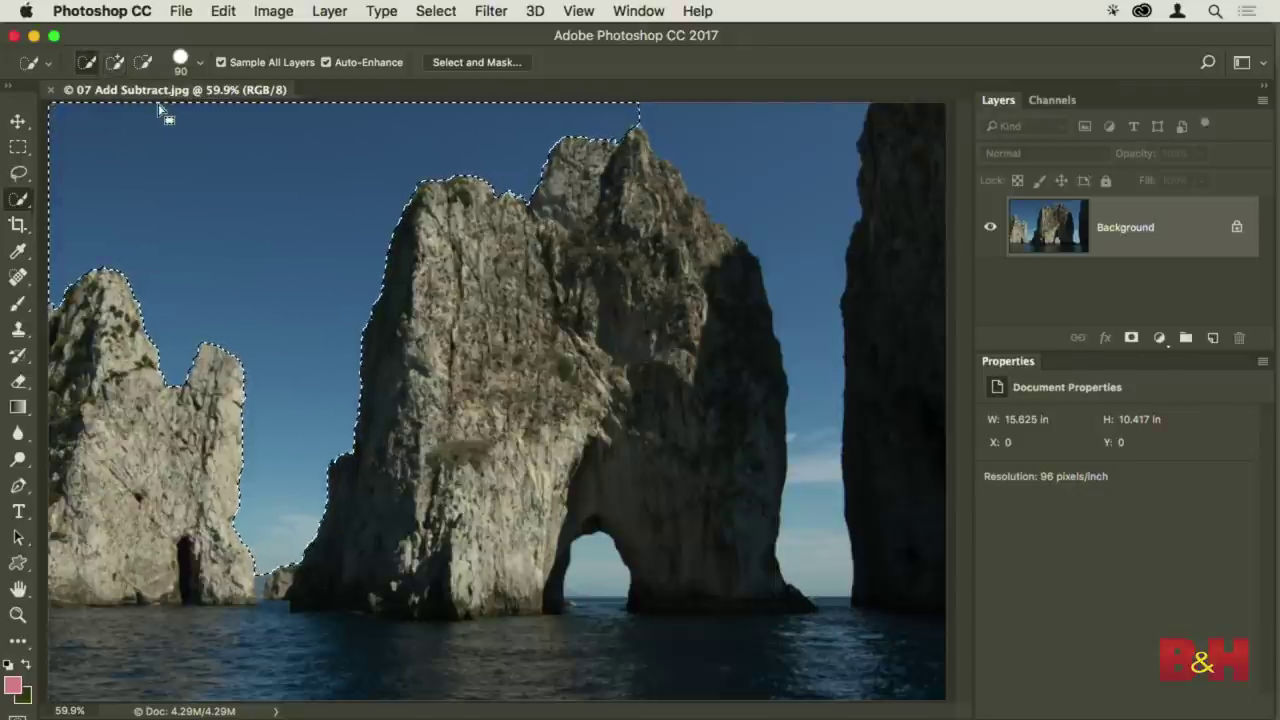
{"action": "key", "text": "super+d"}
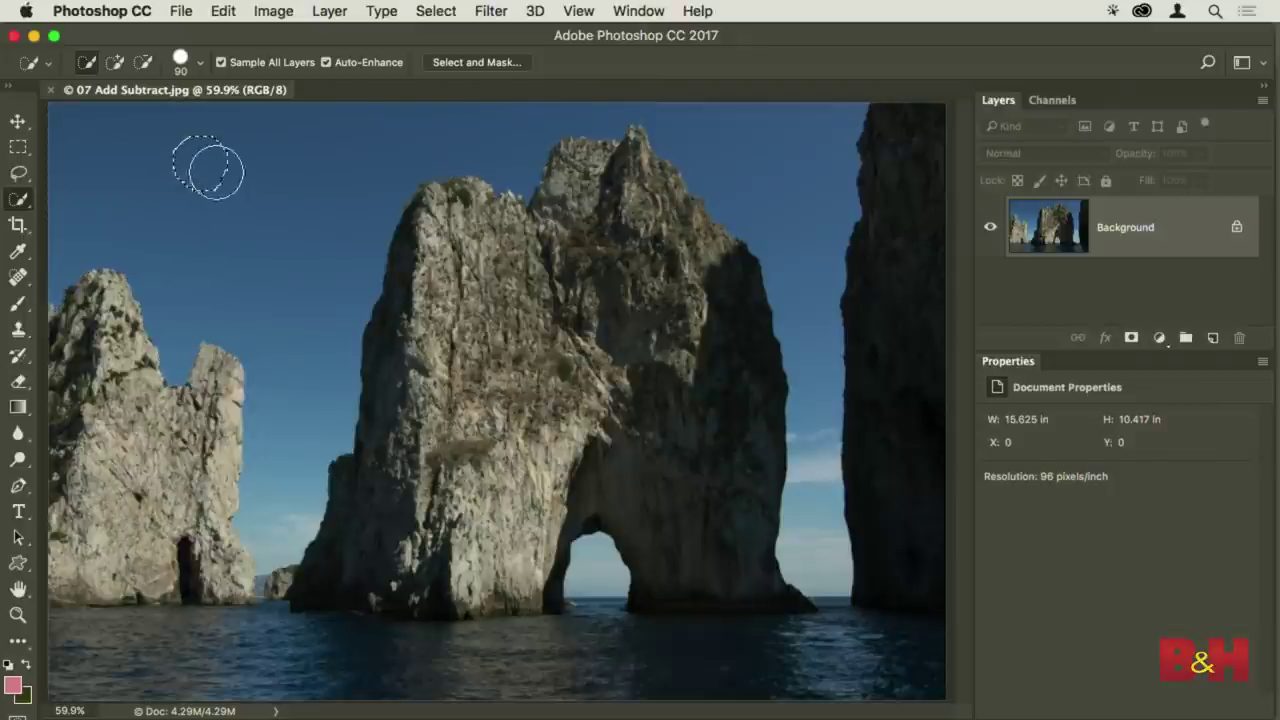
{"action": "left_click", "coordinate": [263, 216]}
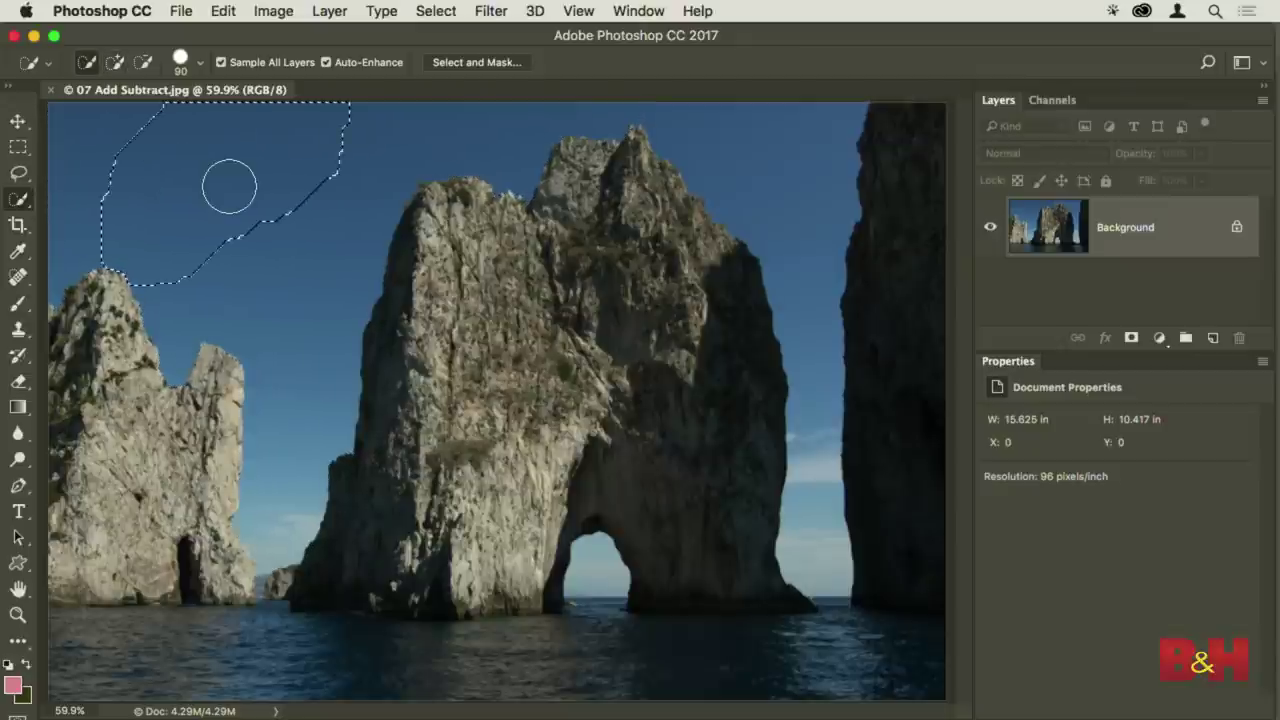
{"action": "left_click_drag", "start_coordinate": [229, 186], "coordinate": [256, 206]}
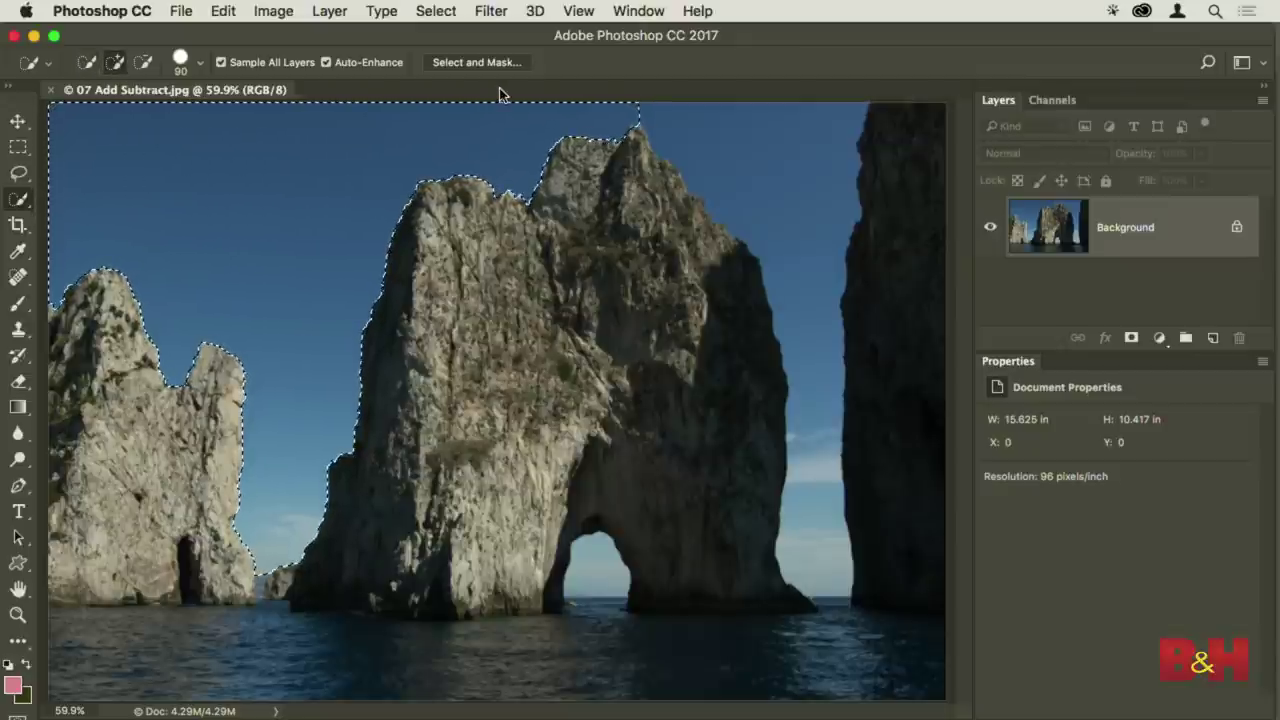
{"action": "left_click", "coordinate": [436, 12]}
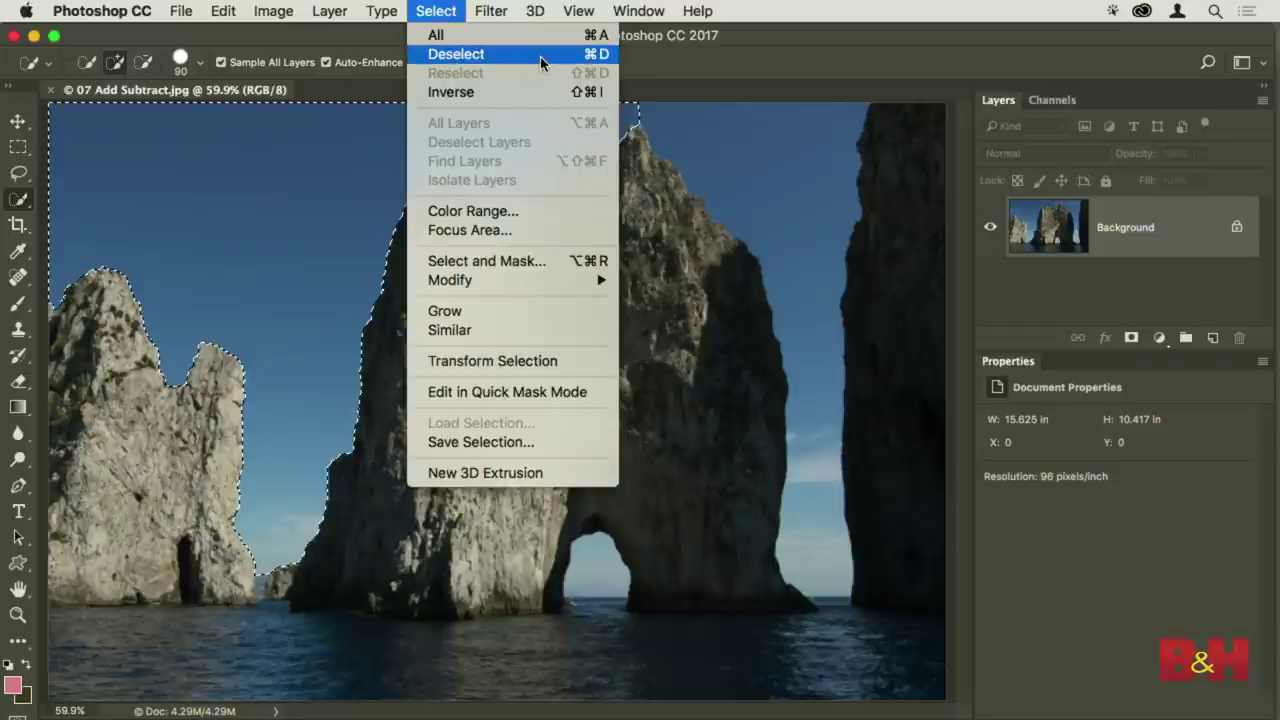
Dismiss the Select menu, deselect everything, and reselect the sky around the rocks
{"action": "left_click", "coordinate": [433, 35]}
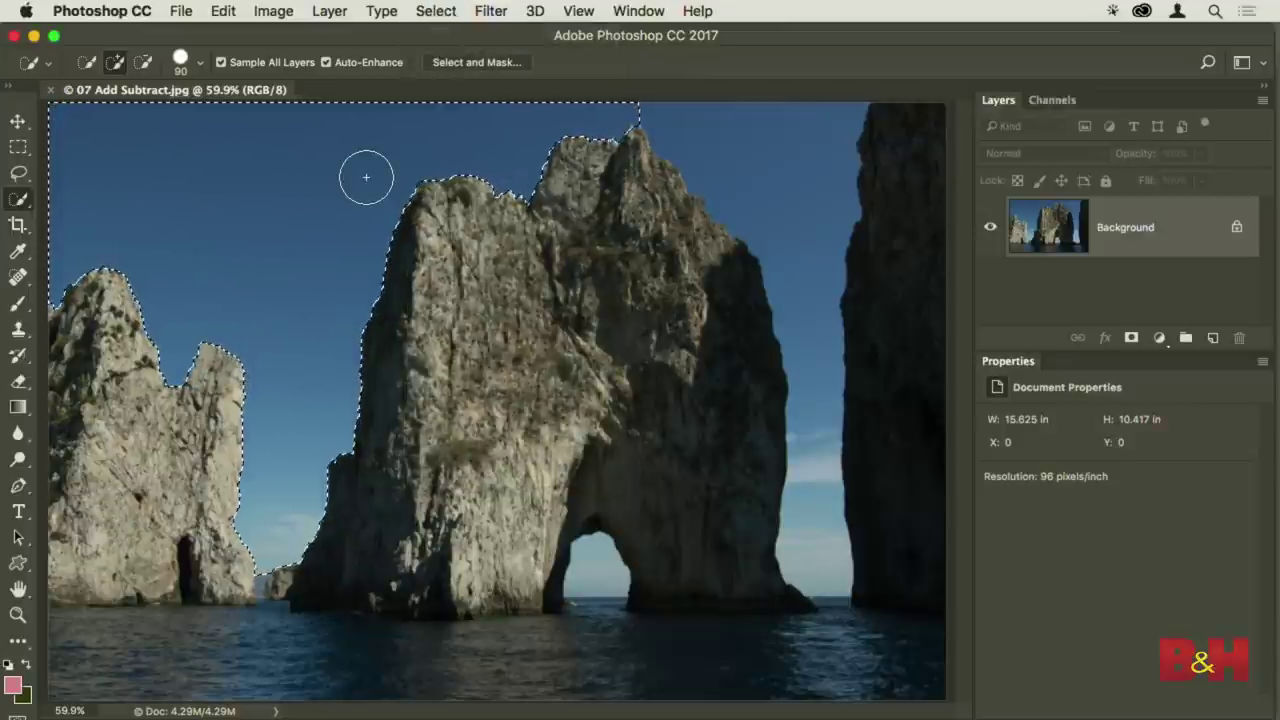
{"action": "key", "text": "super+d"}
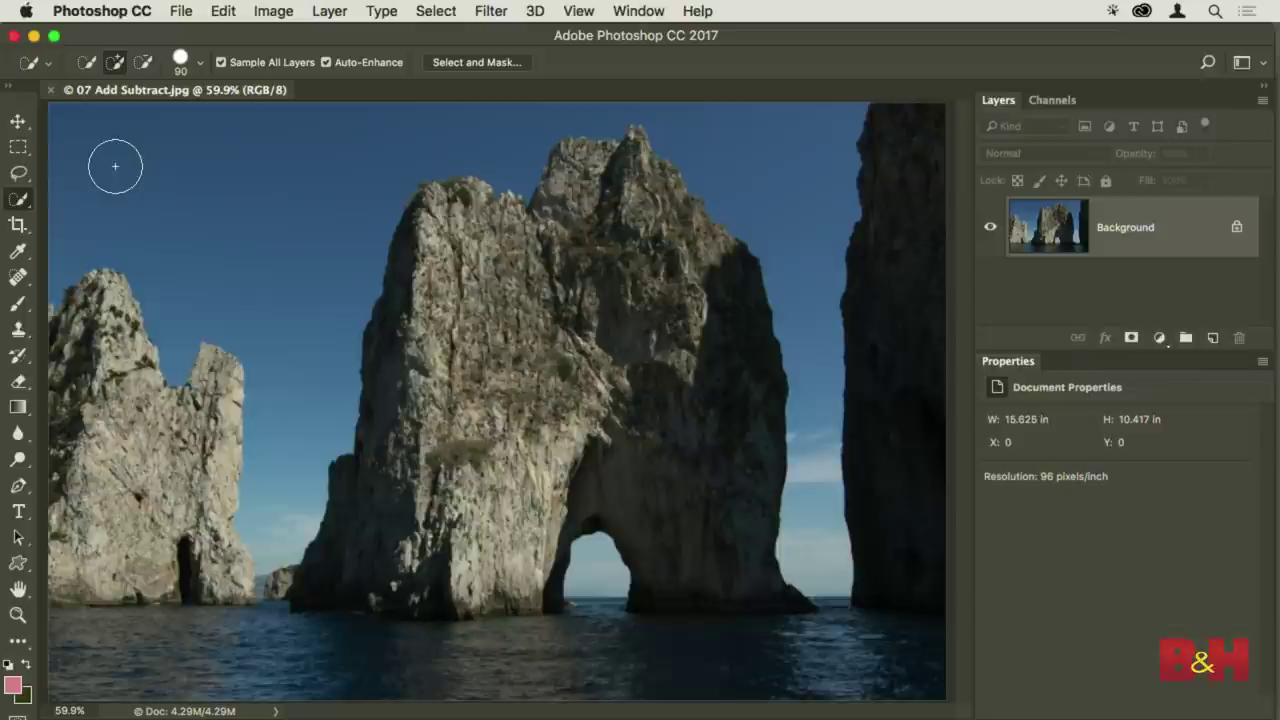
{"action": "mouse_move", "coordinate": [112, 153]}
{"action": "left_mouse_down"}
{"action": "mouse_move", "coordinate": [228, 221]}
{"action": "mouse_move", "coordinate": [285, 217]}
{"action": "left_mouse_up"}
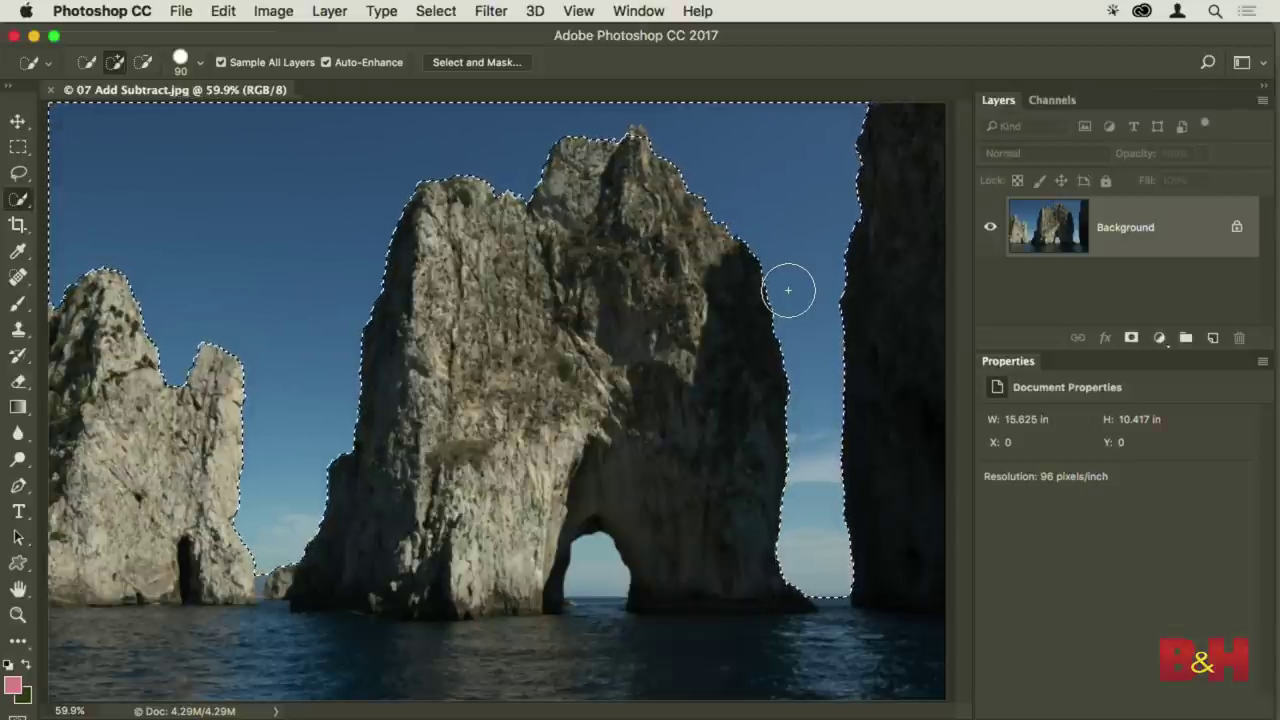
Reduce the Quick Selection brush size to 70 pixels
{"action": "key", "text": "bracketleft"}
{"action": "key", "text": "bracketleft"}
{"action": "key", "text": "bracketleft"}
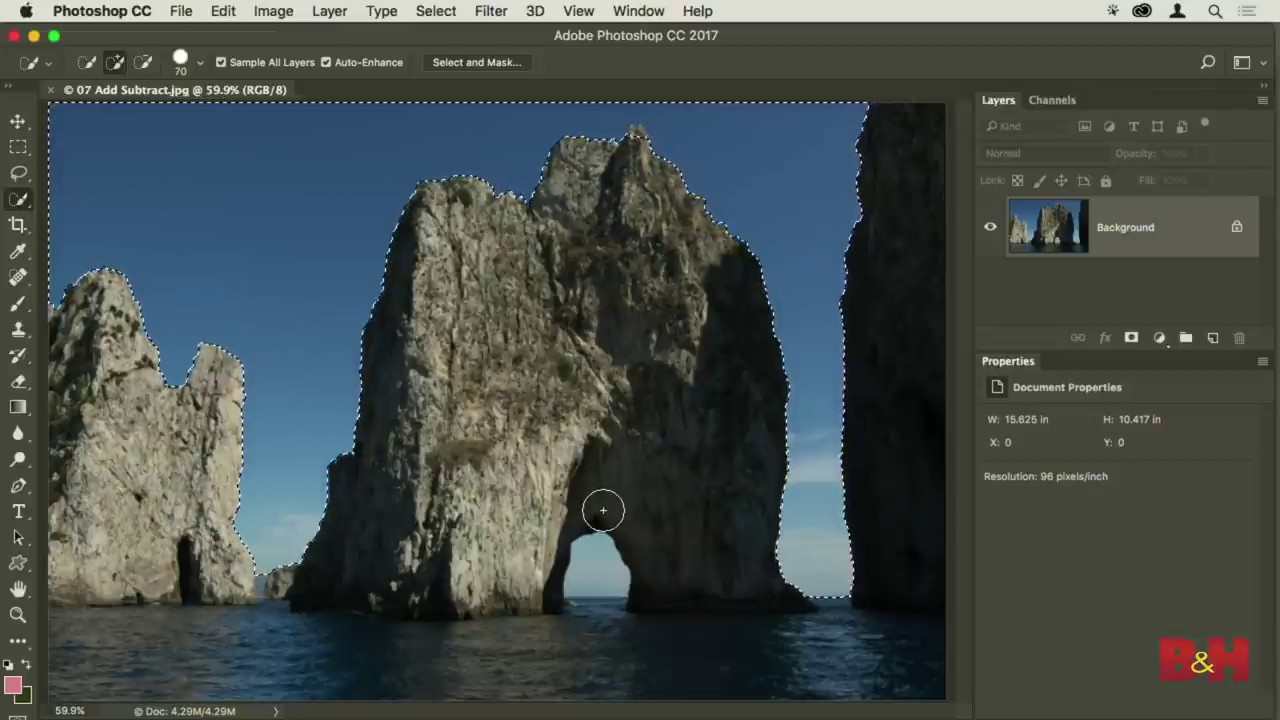
Add the patch of sky visible through the arch to the selection
{"action": "left_click", "coordinate": [595, 560]}
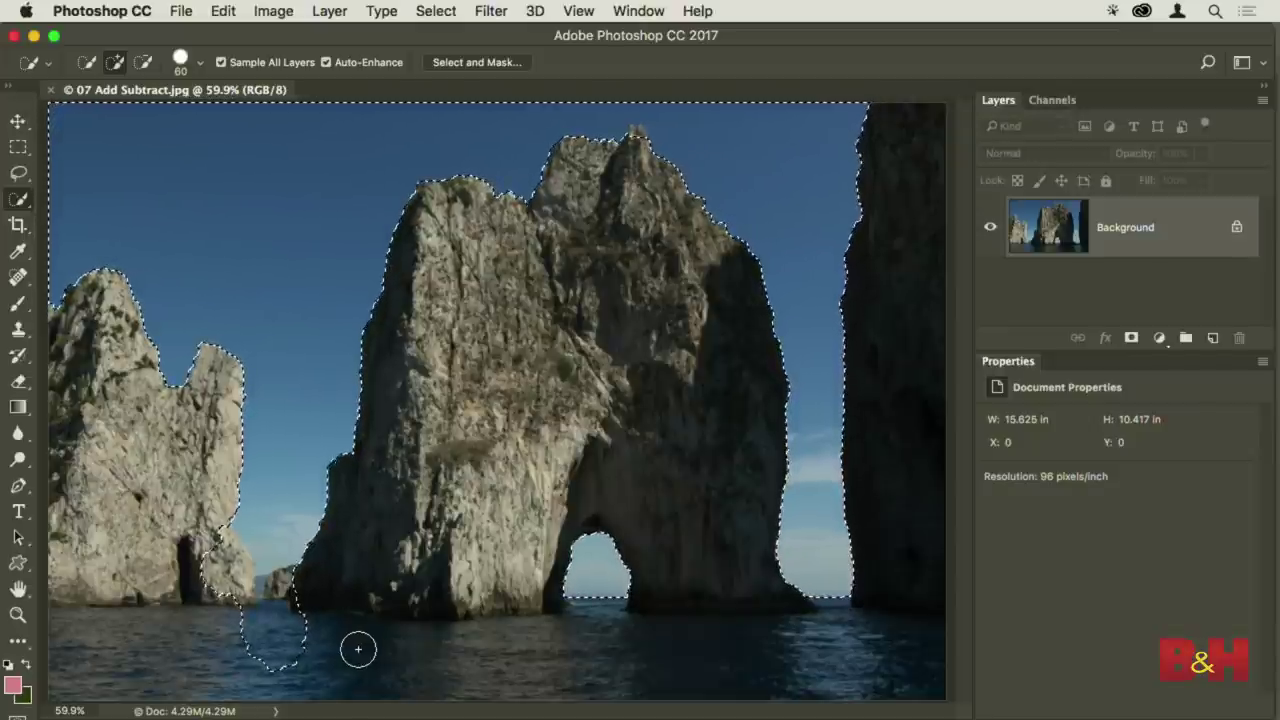
Hold Option to put Quick Selection into Subtract mode
{"action": "key", "text": "alt"}
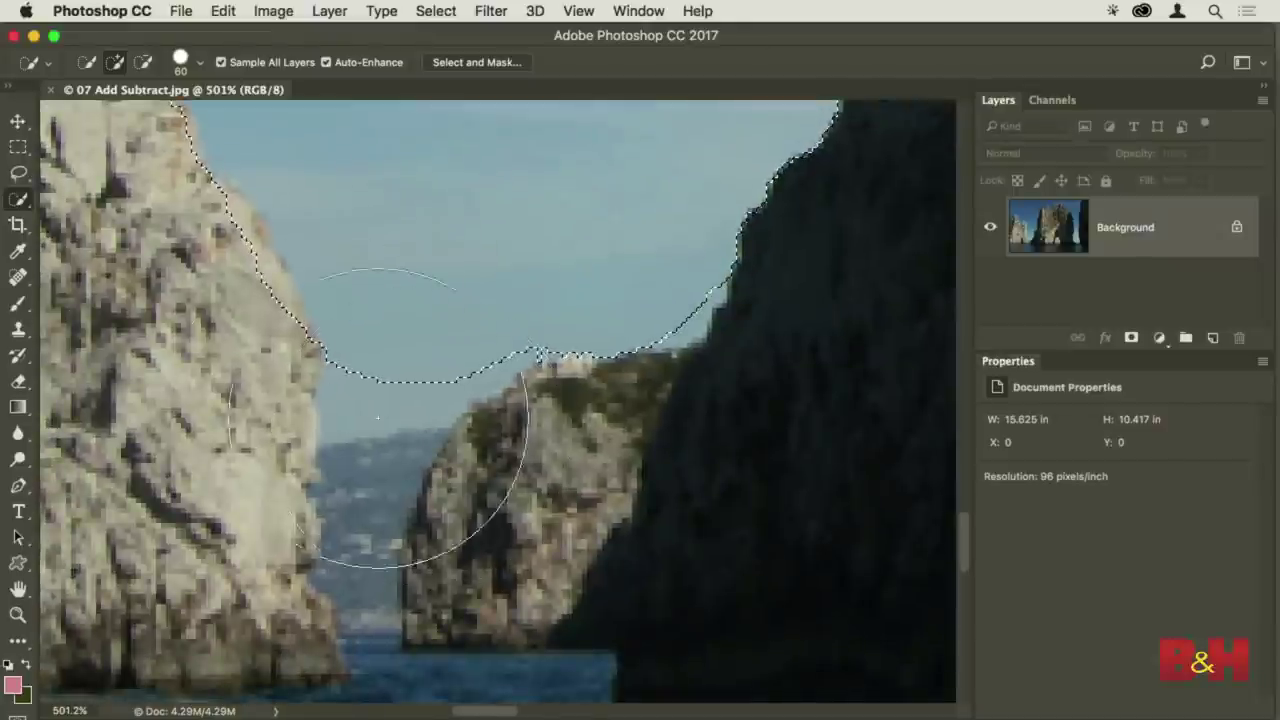
Subtract the left cliff rock from the sky selection with a brush stroke
{"action": "scroll", "coordinate": [350, 440], "scroll_direction": "up", "scroll_amount": 5}
{"action": "scroll", "coordinate": [350, 440], "scroll_direction": "left", "scroll_amount": 4}
{"action": "mouse_move", "coordinate": [292, 440]}
{"action": "left_mouse_down"}
{"action": "mouse_move", "coordinate": [297, 420]}
{"action": "mouse_move", "coordinate": [257, 471]}
{"action": "mouse_move", "coordinate": [222, 465]}
{"action": "mouse_move", "coordinate": [214, 434]}
{"action": "mouse_move", "coordinate": [170, 450]}
{"action": "mouse_move", "coordinate": [160, 440]}
{"action": "mouse_move", "coordinate": [211, 433]}
{"action": "left_mouse_up"}
Shrink the Quick Selection brush to 10 pixels, toggling Option between subtract and add modes
{"action": "key", "text": "bracketleft"}
{"action": "key", "text": "bracketleft"}
{"action": "key", "text": "bracketleft"}
{"action": "key", "text": "bracketleft"}
{"action": "key", "text": "bracketleft"}
{"action": "key", "text": "bracketleft"}
{"action": "key", "text": "bracketleft"}
{"action": "key", "text": "bracketleft"}
{"action": "key", "text": "bracketleft"}
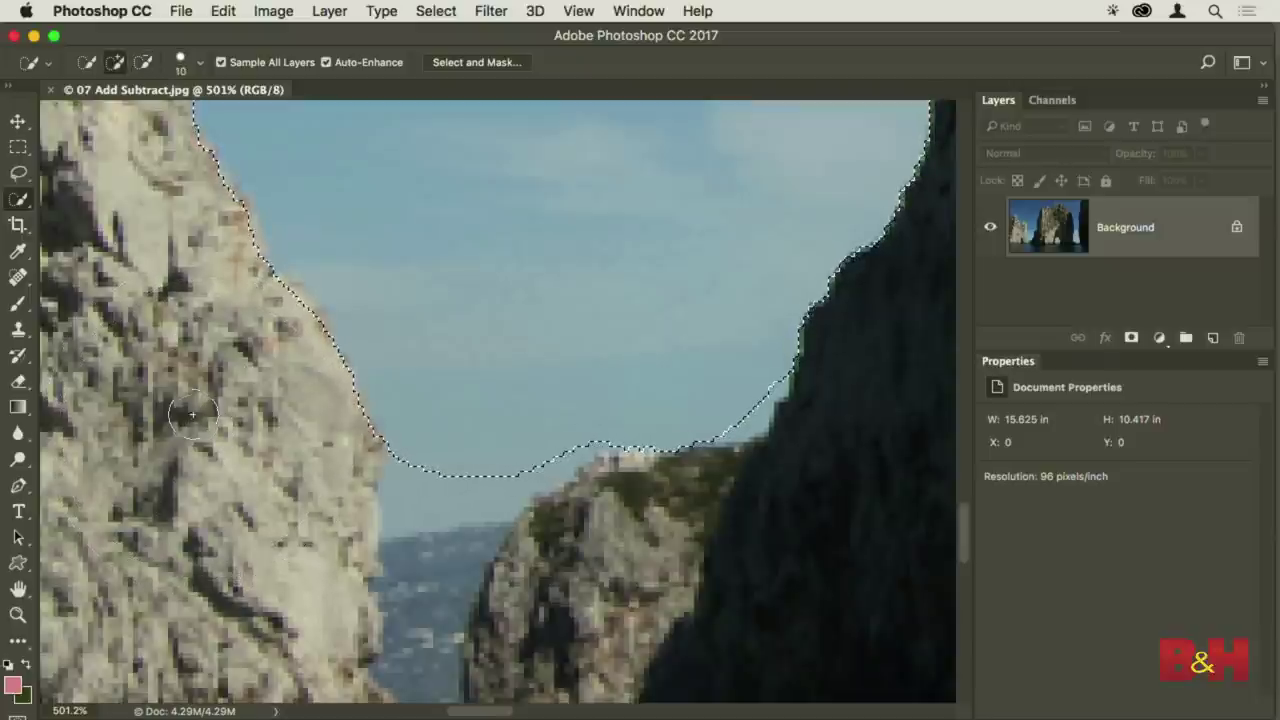
{"action": "key", "text": "alt"}
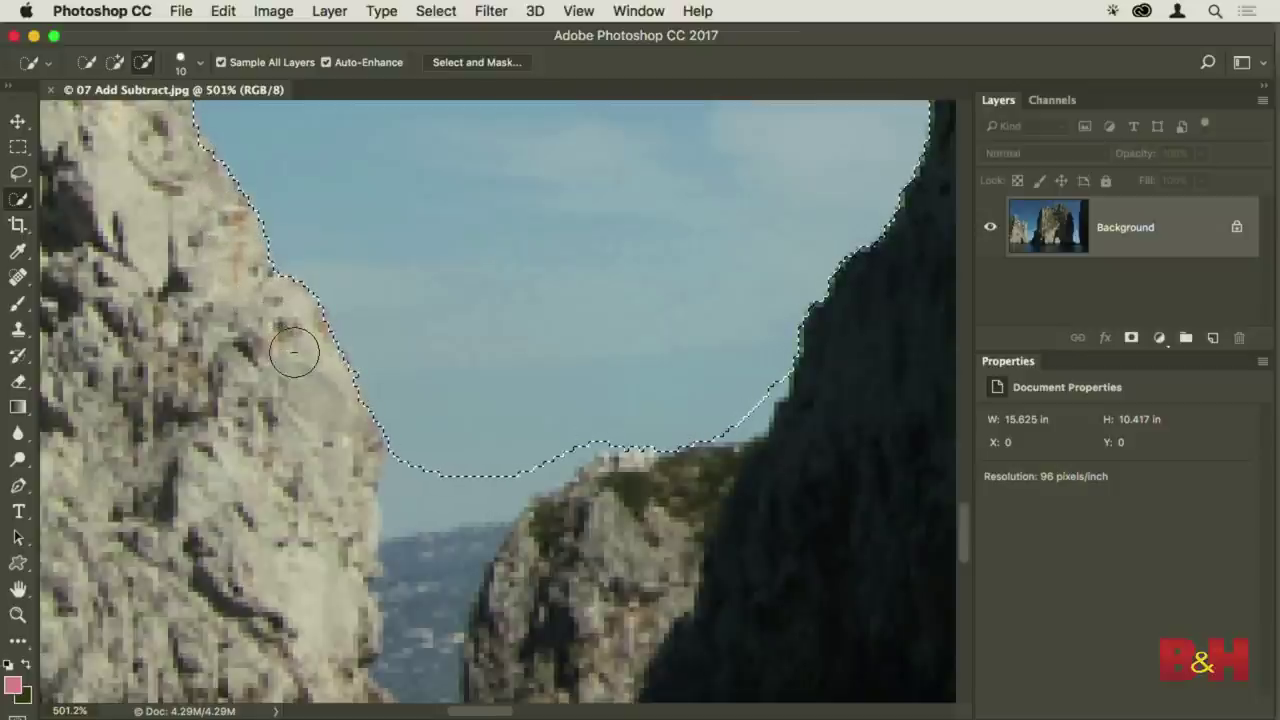
{"action": "key", "text": "alt"}
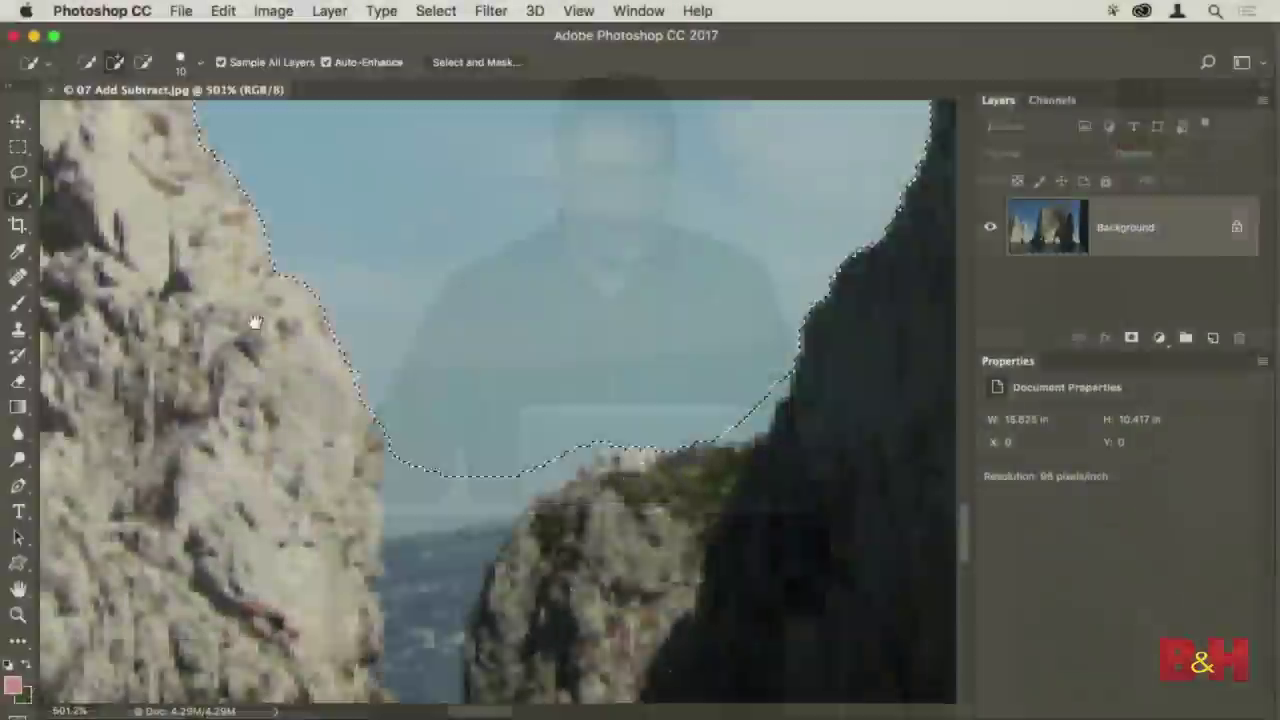
Pan up to the rock's peak against the sky, then back down to the cliff's right edge
{"action": "scroll", "coordinate": [523, 251], "scroll_direction": "up", "scroll_amount": 5}
{"action": "scroll", "coordinate": [412, 480], "scroll_direction": "right", "scroll_amount": 6}
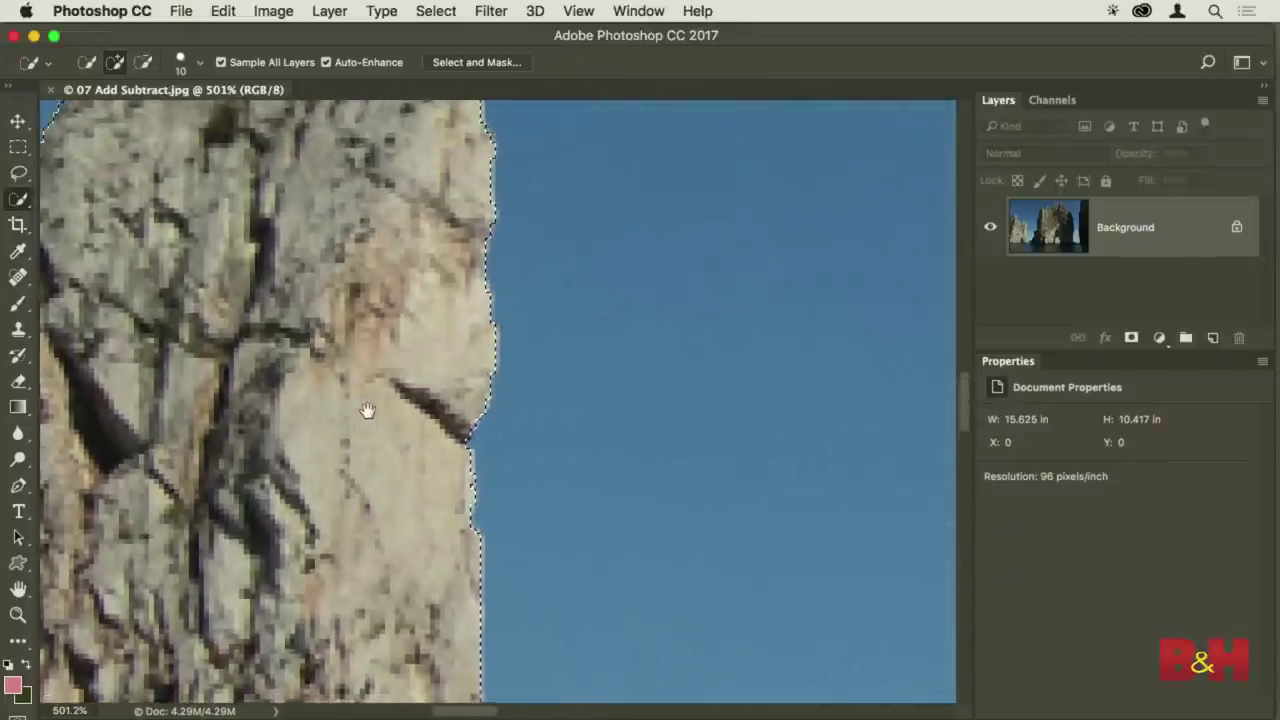
{"action": "left_click_drag", "start_coordinate": [394, 423], "coordinate": [606, 514]}
{"action": "left_click_drag", "start_coordinate": [420, 363], "coordinate": [550, 250]}
{"action": "mouse_move", "coordinate": [580, 557]}
{"action": "left_mouse_down"}
{"action": "mouse_move", "coordinate": [584, 395]}
{"action": "mouse_move", "coordinate": [517, 309]}
{"action": "left_mouse_up"}
Zoom to about 2000% on the cliff edge and pan along it to inspect the selection
{"action": "left_click_drag", "start_coordinate": [481, 222], "coordinate": [597, 257]}
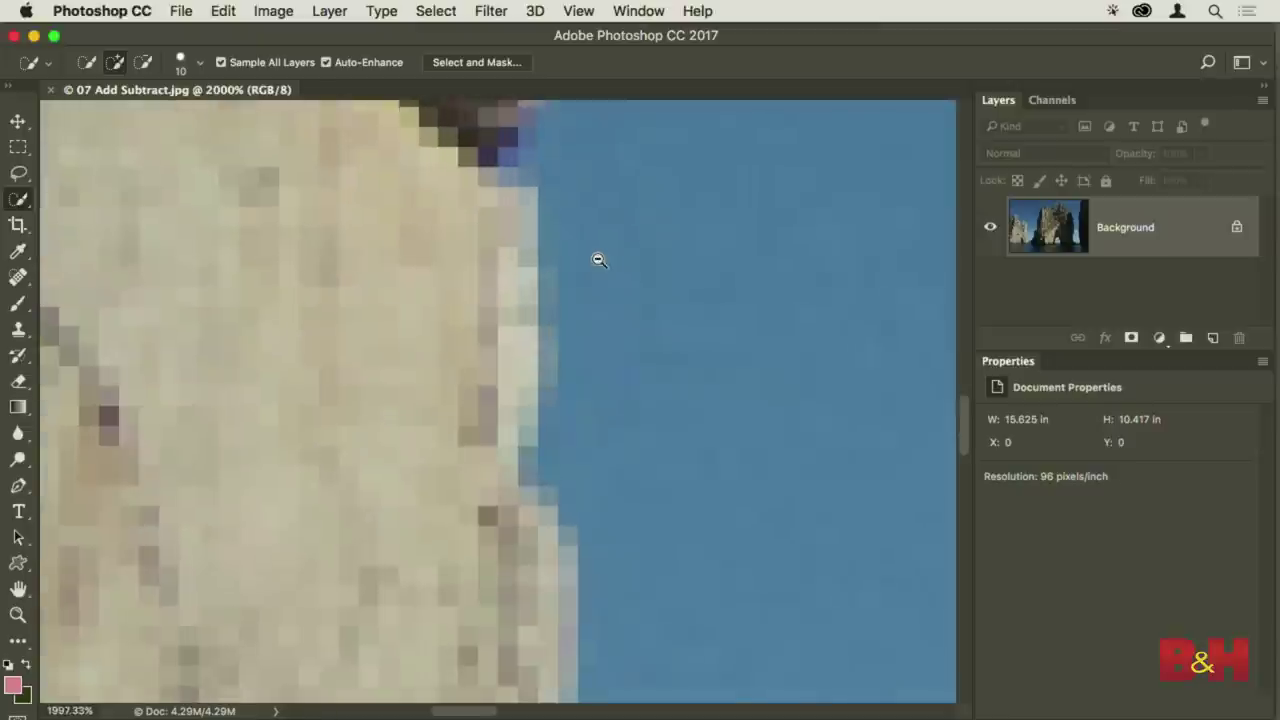
{"action": "left_click_drag", "start_coordinate": [714, 557], "coordinate": [603, 337]}
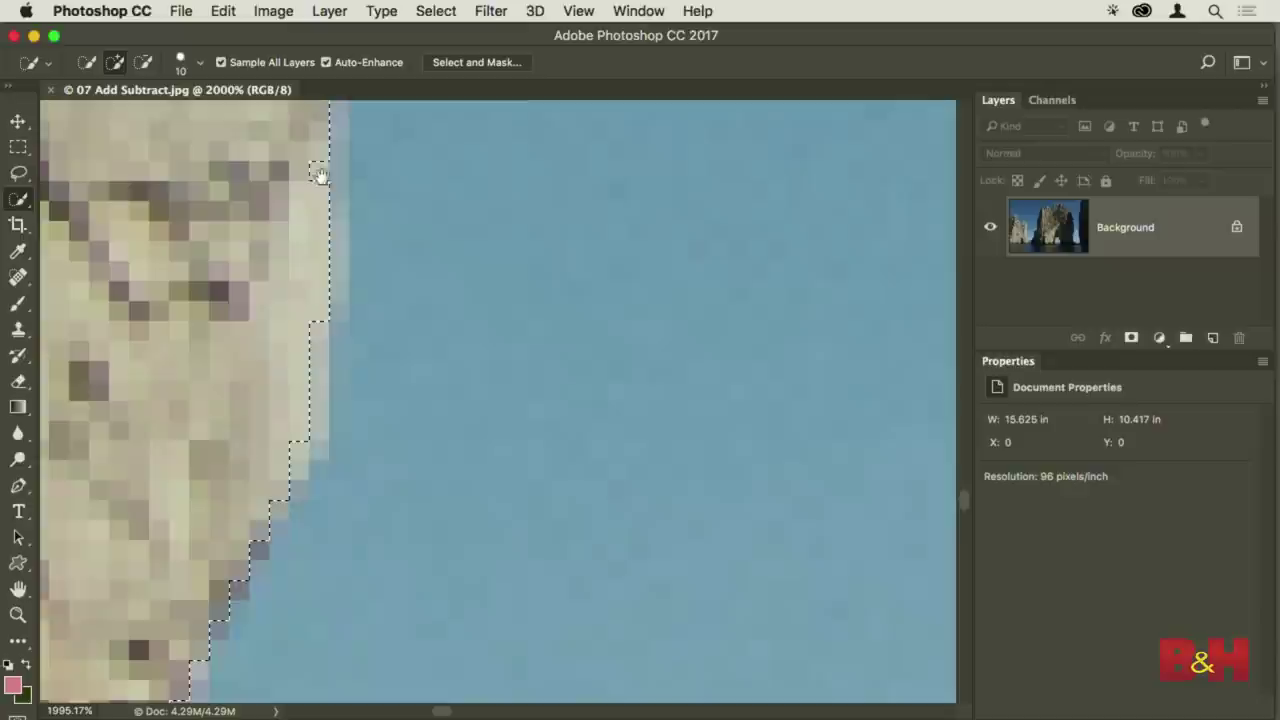
{"action": "left_click_drag", "start_coordinate": [363, 617], "coordinate": [597, 351]}
{"action": "left_click_drag", "start_coordinate": [309, 288], "coordinate": [294, 220]}
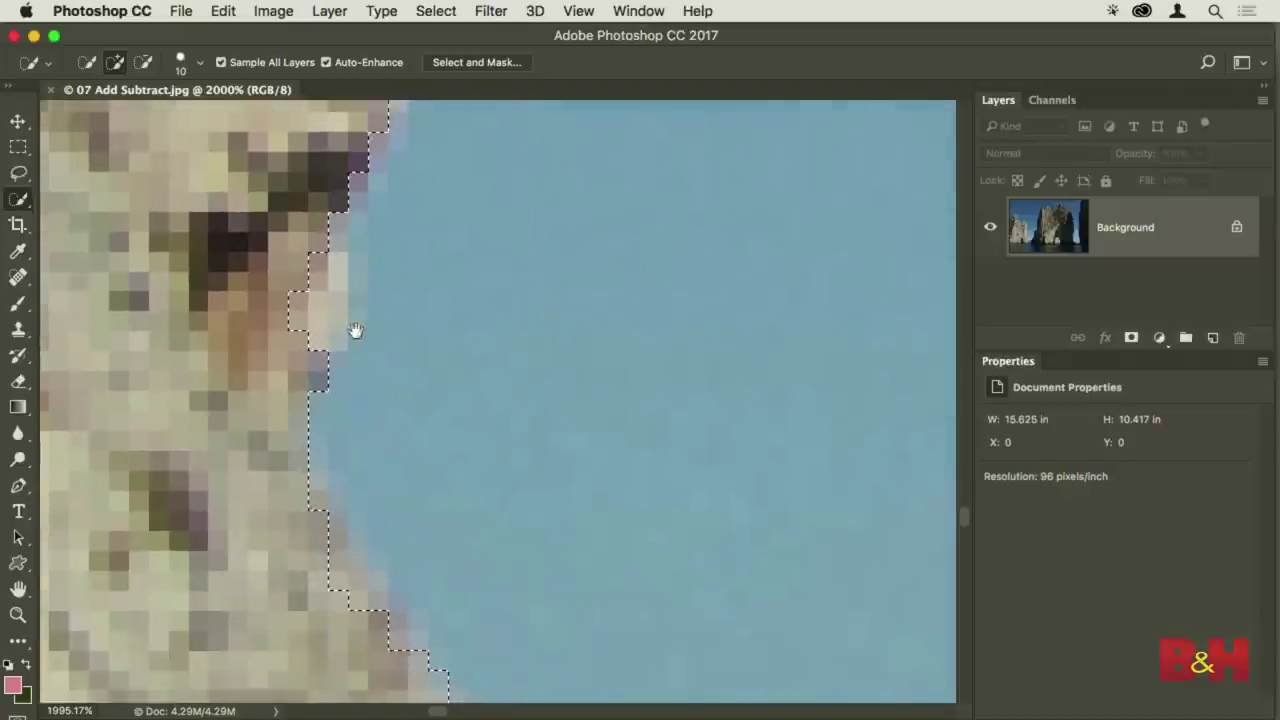
{"action": "left_click_drag", "start_coordinate": [320, 267], "coordinate": [300, 308]}
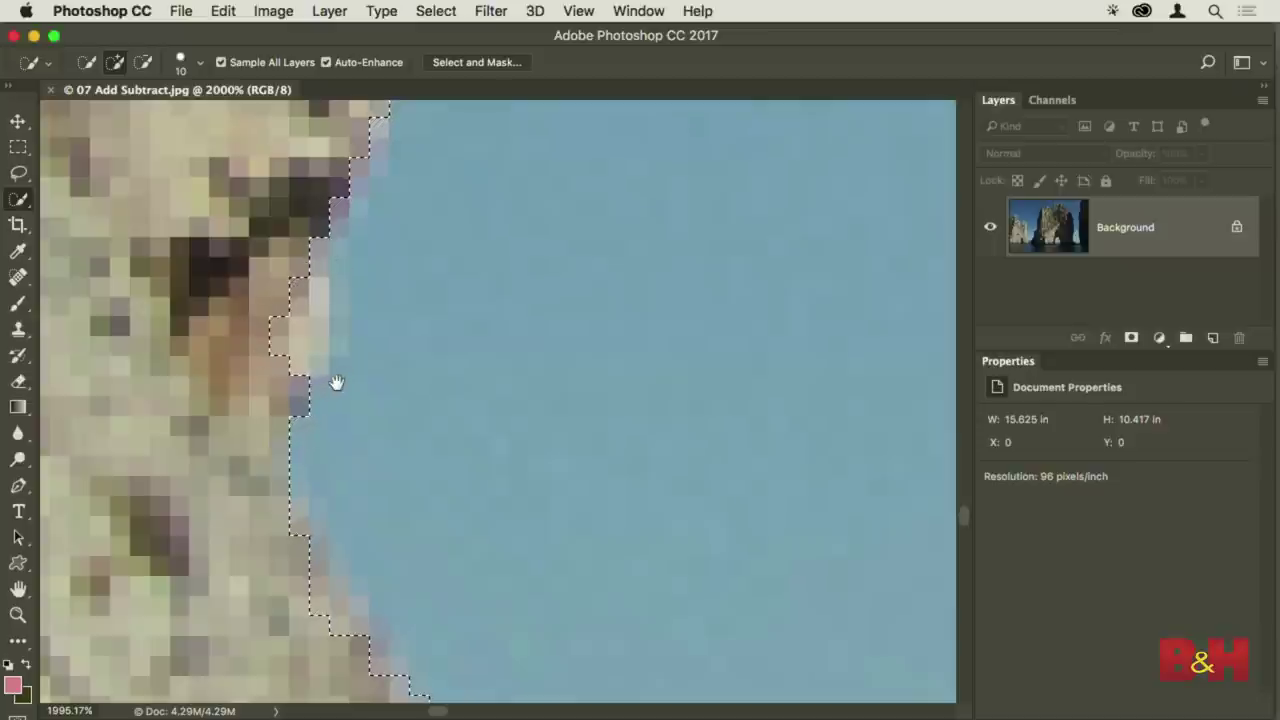
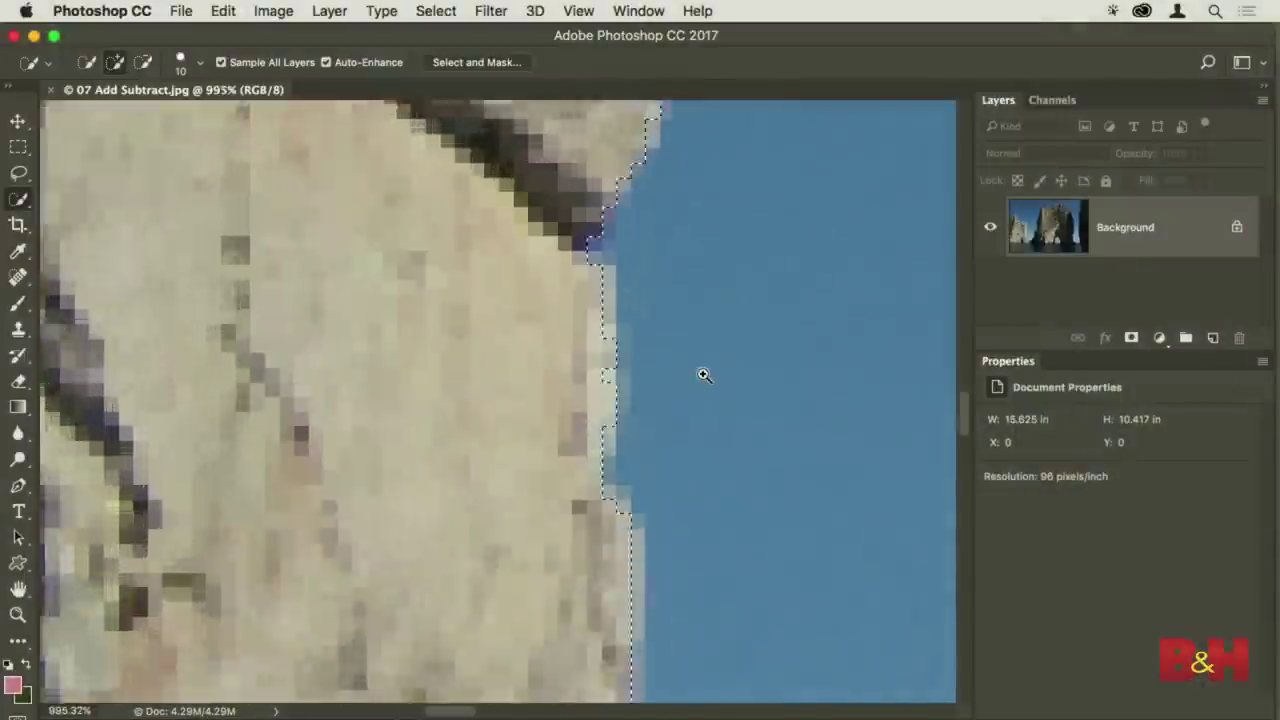
Fit the photo in view, pan to the cliff edge, and set the Lasso to Add to Selection
{"action": "scroll", "coordinate": [703, 377], "scroll_direction": "up", "scroll_amount": 3}
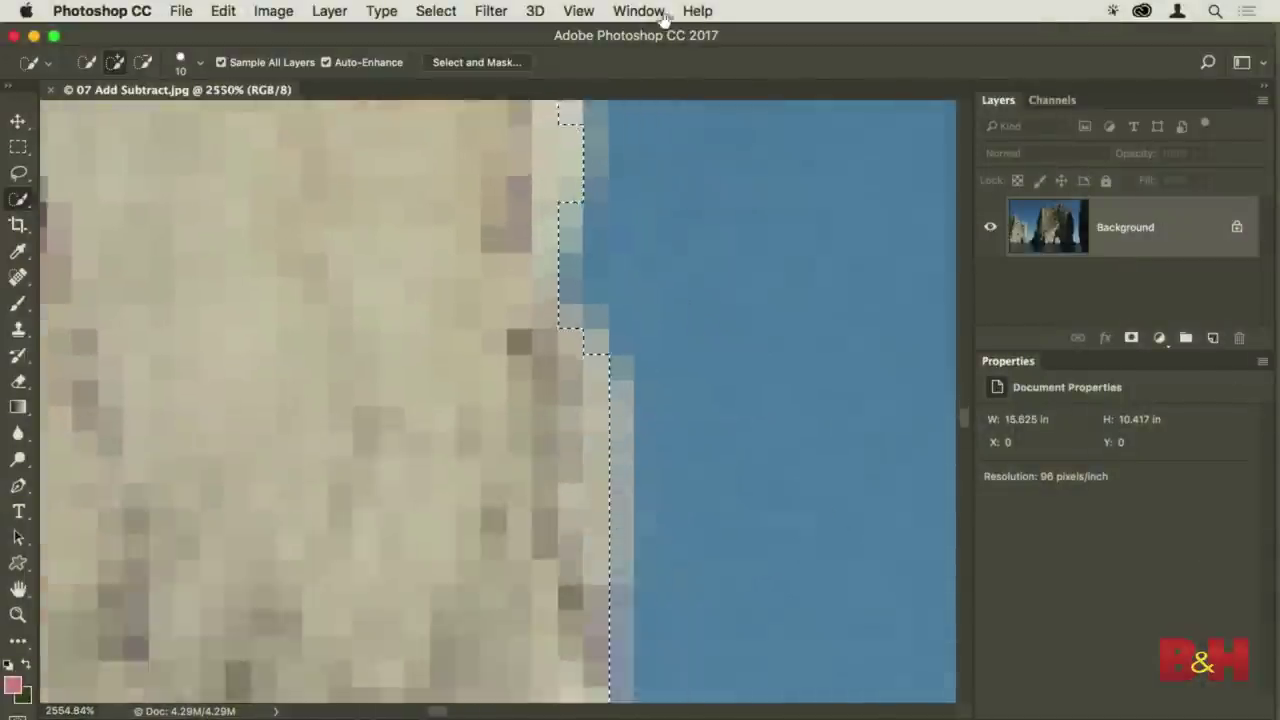
{"action": "scroll", "coordinate": [706, 460], "scroll_direction": "down", "scroll_amount": 5}
{"action": "scroll", "coordinate": [648, 534], "scroll_direction": "right", "scroll_amount": 2}
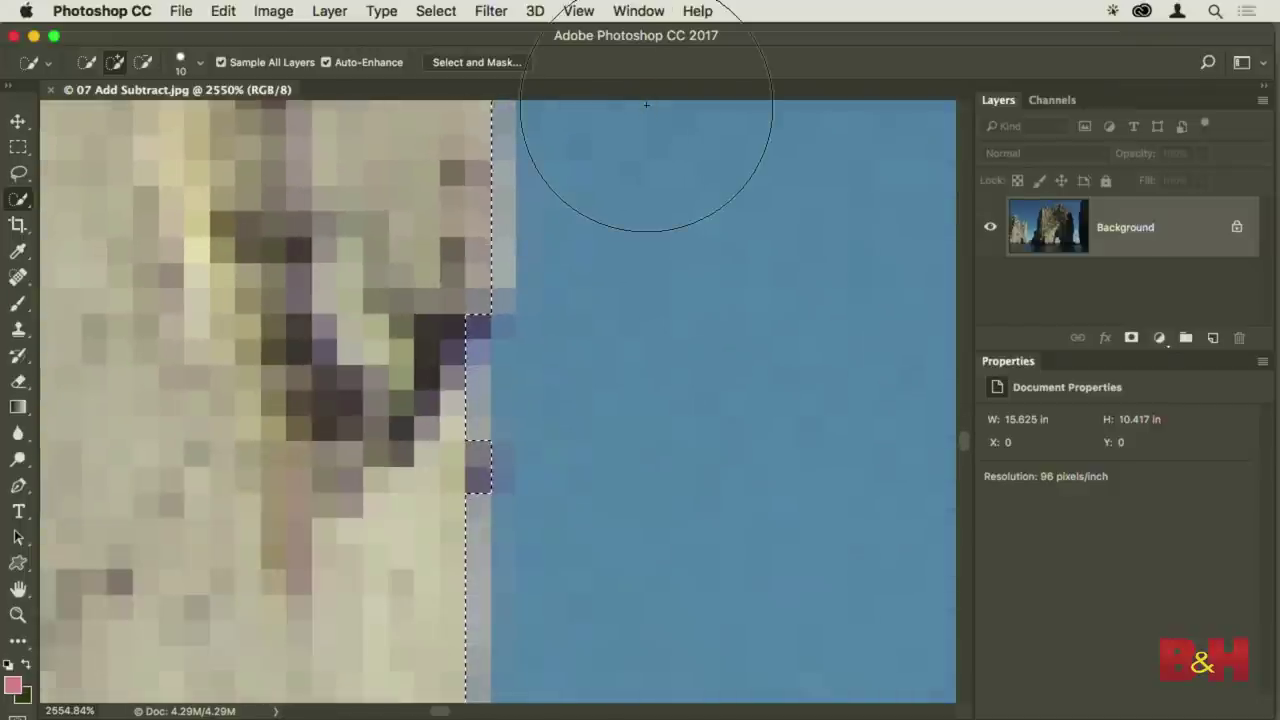
{"action": "key", "text": "super+0"}
{"action": "scroll", "coordinate": [324, 569], "scroll_direction": "up", "scroll_amount": 1}
{"action": "scroll", "coordinate": [489, 583], "scroll_direction": "up", "scroll_amount": 5}
{"action": "scroll", "coordinate": [463, 583], "scroll_direction": "down", "scroll_amount": 1}
{"action": "left_click_drag", "start_coordinate": [656, 477], "coordinate": [634, 437]}
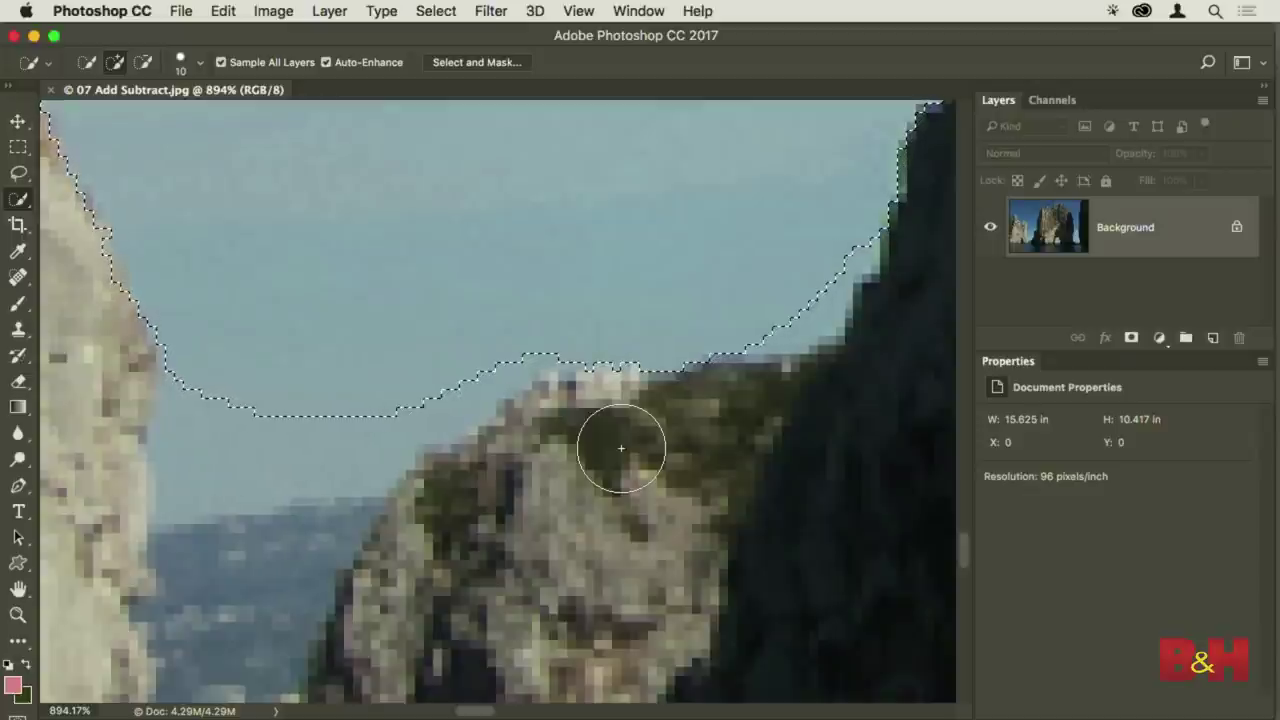
{"action": "left_click", "coordinate": [18, 175]}
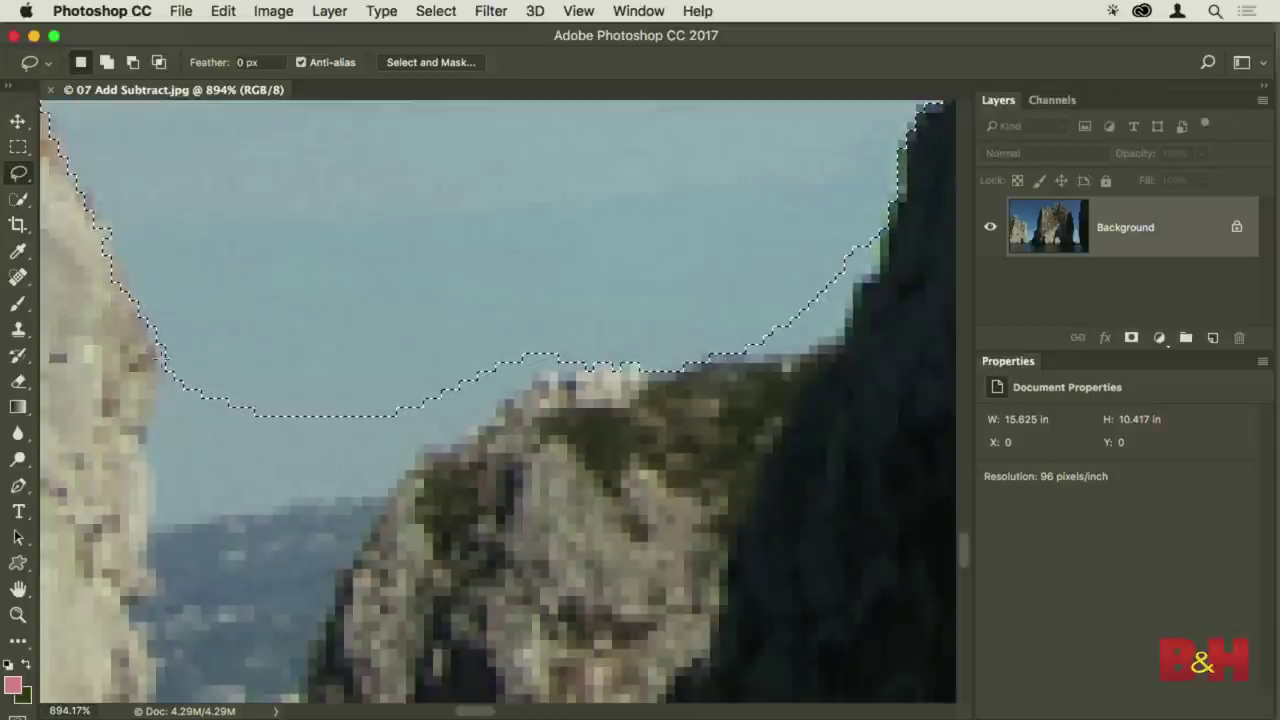
{"action": "key", "text": "shift"}
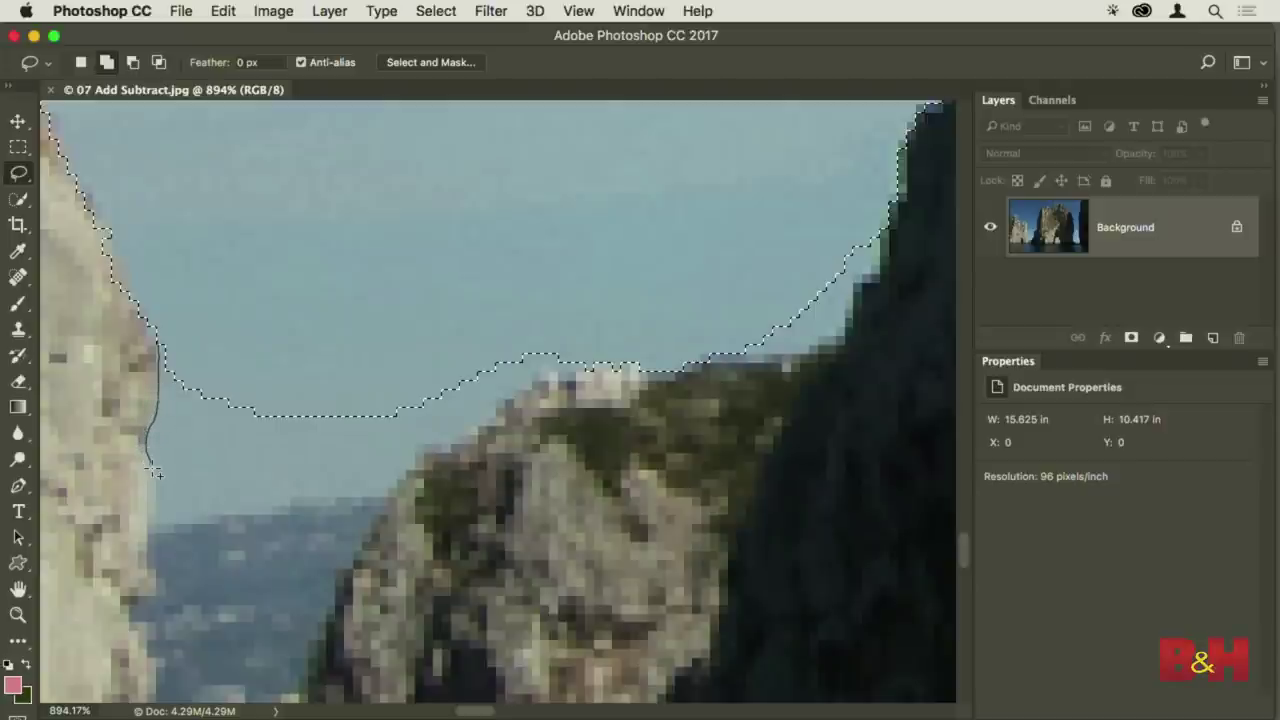
Add a freehand loop along the left cliff, horizon and rock edge to the selection
{"action": "mouse_move", "coordinate": [156, 497]}
{"action": "left_mouse_down"}
{"action": "mouse_move", "coordinate": [155, 535]}
{"action": "mouse_move", "coordinate": [172, 532]}
{"action": "left_mouse_up"}
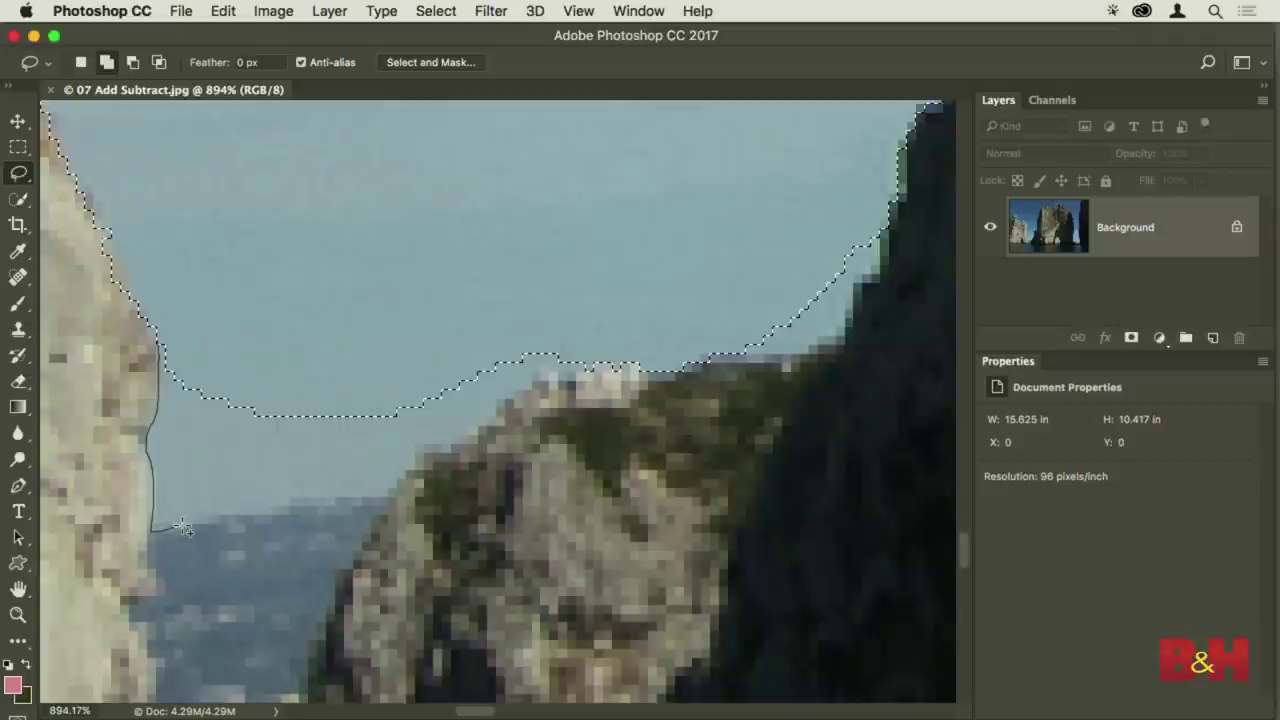
{"action": "mouse_move", "coordinate": [193, 526]}
{"action": "left_mouse_down"}
{"action": "mouse_move", "coordinate": [392, 493]}
{"action": "mouse_move", "coordinate": [423, 445]}
{"action": "mouse_move", "coordinate": [498, 408]}
{"action": "left_mouse_up"}
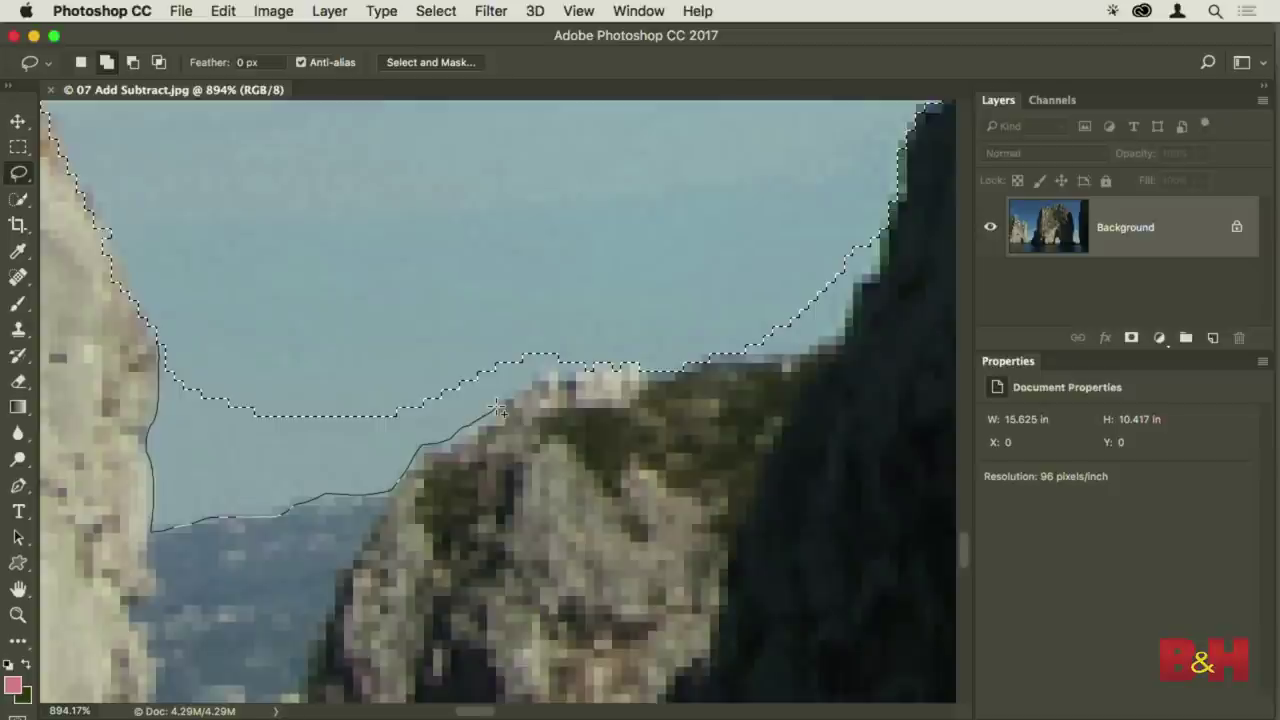
{"action": "mouse_move", "coordinate": [500, 408]}
{"action": "left_mouse_down"}
{"action": "mouse_move", "coordinate": [540, 374]}
{"action": "mouse_move", "coordinate": [590, 370]}
{"action": "left_mouse_up"}
{"action": "mouse_move", "coordinate": [590, 370]}
{"action": "left_mouse_down"}
{"action": "mouse_move", "coordinate": [626, 313]}
{"action": "mouse_move", "coordinate": [617, 272]}
{"action": "mouse_move", "coordinate": [518, 200]}
{"action": "mouse_move", "coordinate": [446, 190]}
{"action": "mouse_move", "coordinate": [283, 212]}
{"action": "mouse_move", "coordinate": [230, 248]}
{"action": "mouse_move", "coordinate": [163, 335]}
{"action": "left_mouse_up"}
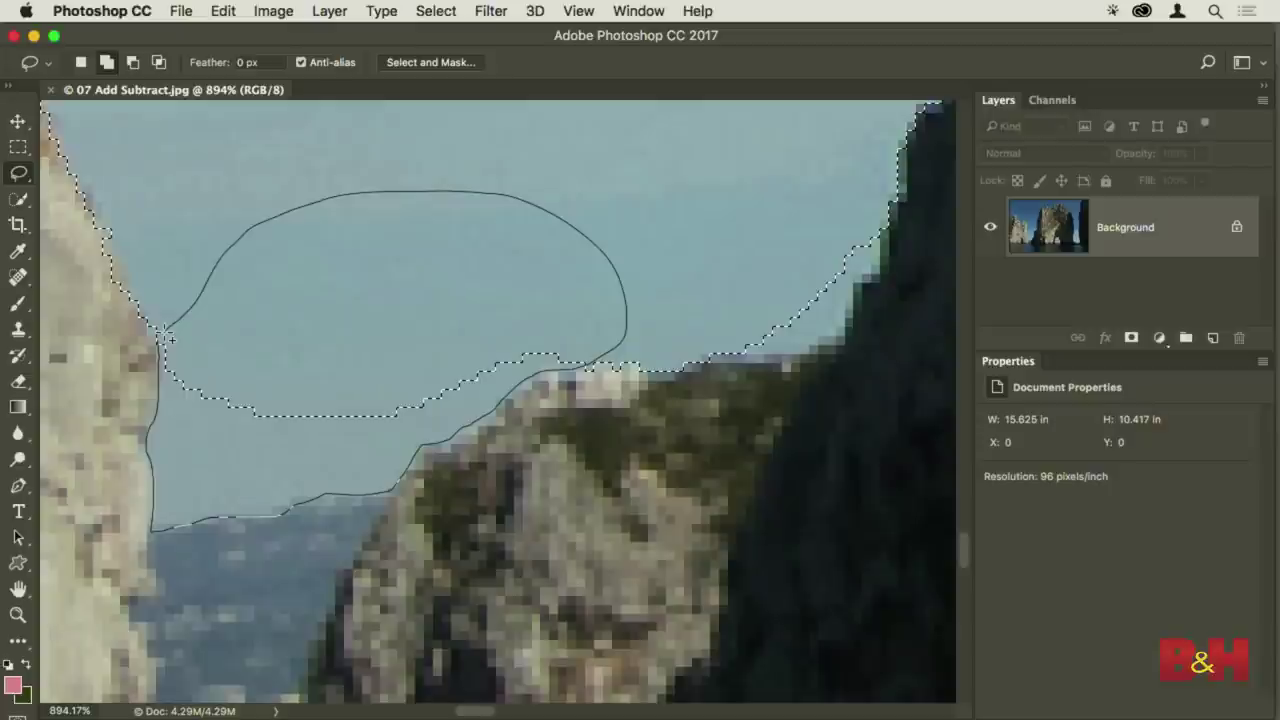
{"action": "left_click_drag", "start_coordinate": [163, 335], "coordinate": [170, 337]}
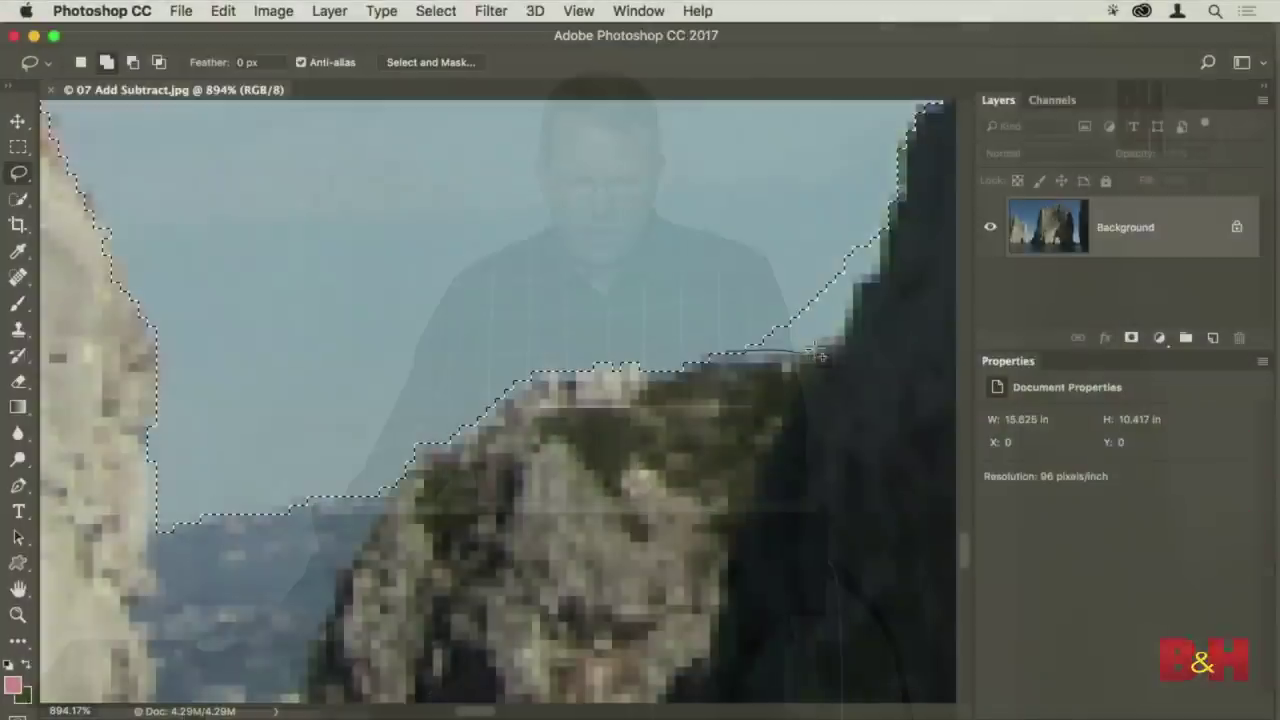
Add the strip along the right cliff and the rock below the ridge to the selection
{"action": "mouse_move", "coordinate": [760, 350]}
{"action": "left_mouse_down"}
{"action": "mouse_move", "coordinate": [845, 320]}
{"action": "mouse_move", "coordinate": [856, 279]}
{"action": "left_mouse_up"}
{"action": "mouse_move", "coordinate": [783, 222]}
{"action": "left_mouse_down"}
{"action": "mouse_move", "coordinate": [686, 314]}
{"action": "mouse_move", "coordinate": [770, 340]}
{"action": "left_mouse_up"}
{"action": "mouse_move", "coordinate": [626, 330]}
{"action": "left_mouse_down"}
{"action": "mouse_move", "coordinate": [806, 451]}
{"action": "mouse_move", "coordinate": [800, 362]}
{"action": "left_mouse_up"}
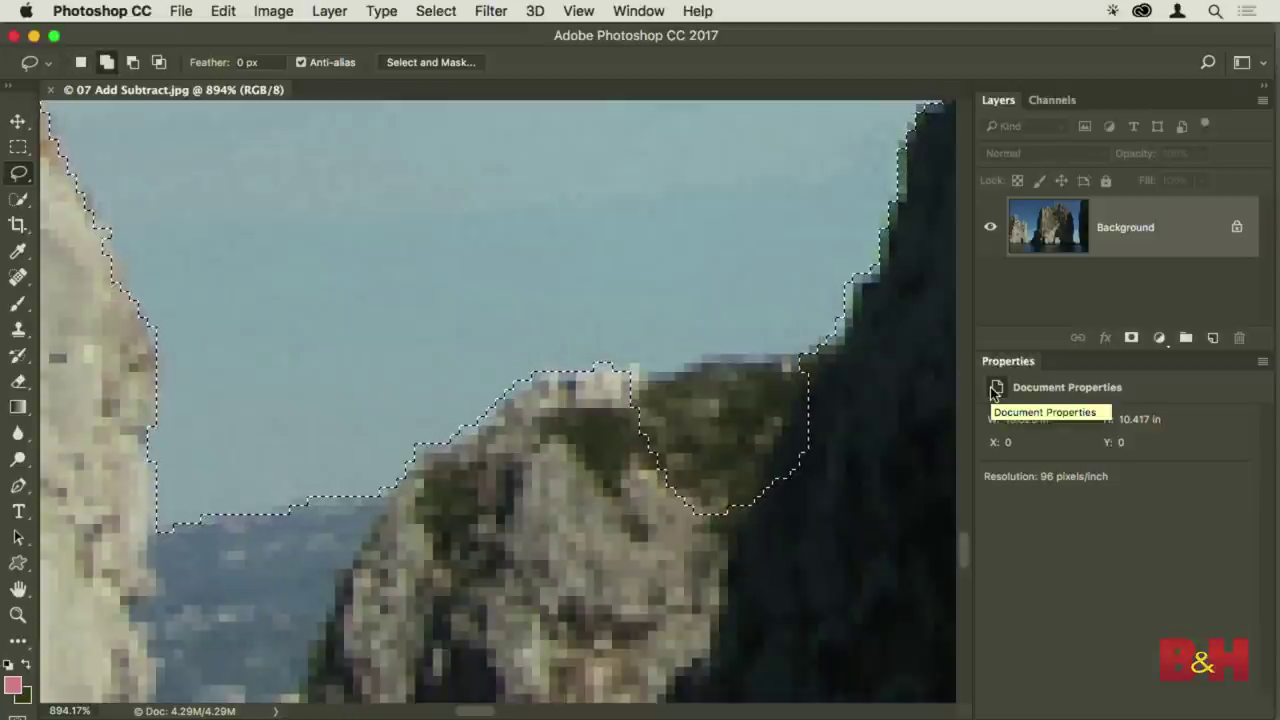
{"action": "key", "text": "alt"}
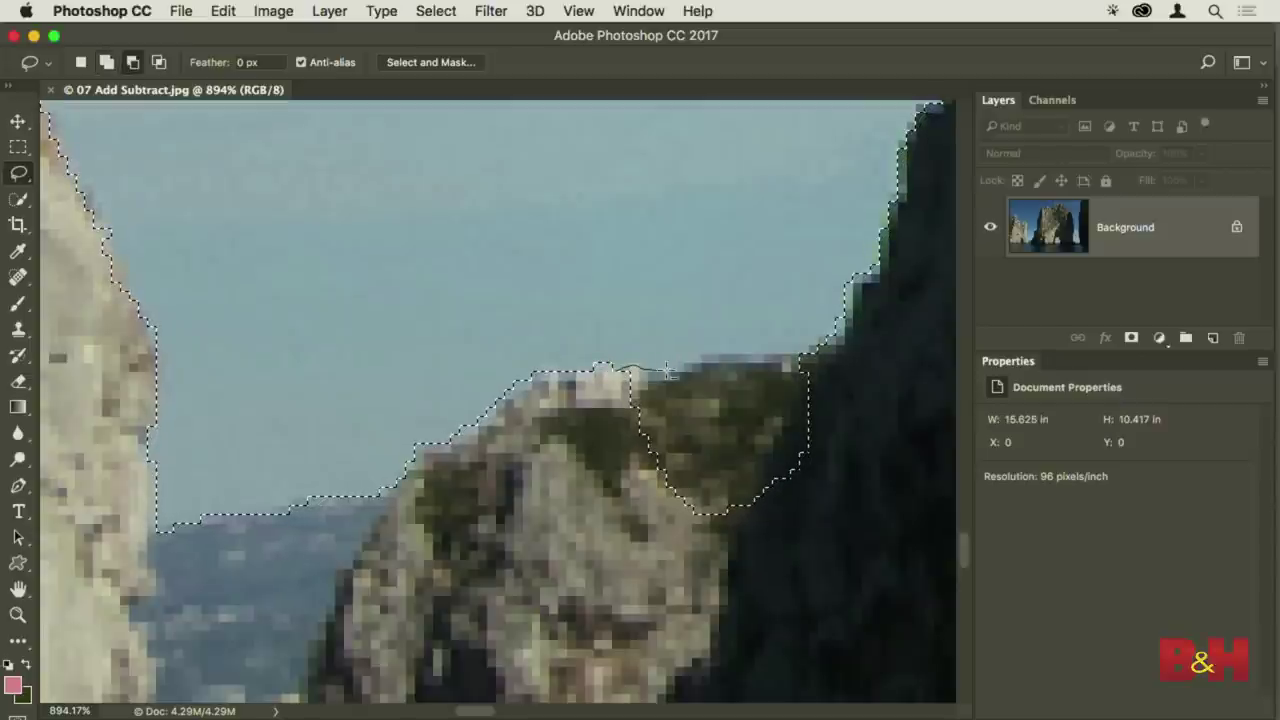
Outline the stray rock area beside the ridge with the Lasso to remove it
{"action": "mouse_move", "coordinate": [826, 360]}
{"action": "left_mouse_down"}
{"action": "mouse_move", "coordinate": [867, 461]}
{"action": "mouse_move", "coordinate": [855, 513]}
{"action": "mouse_move", "coordinate": [763, 579]}
{"action": "mouse_move", "coordinate": [612, 548]}
{"action": "mouse_move", "coordinate": [580, 506]}
{"action": "mouse_move", "coordinate": [580, 400]}
{"action": "left_mouse_up"}
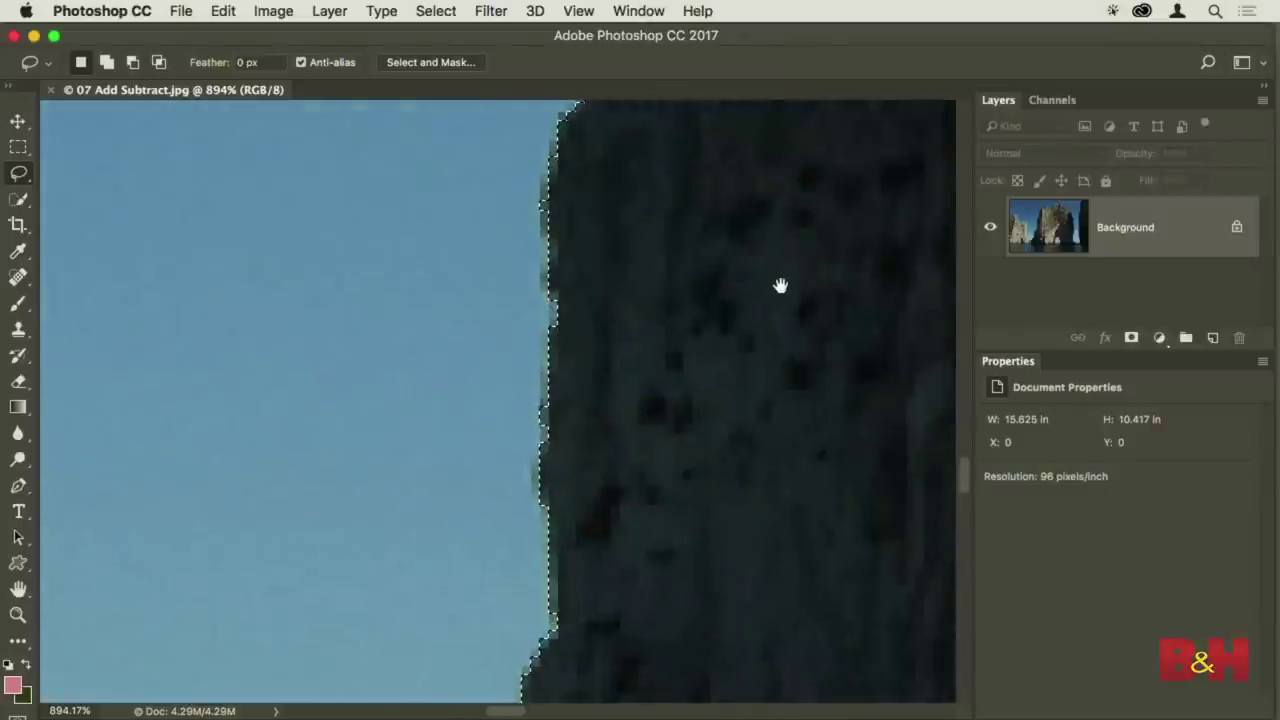
{"action": "scroll", "coordinate": [780, 286], "scroll_direction": "up", "scroll_amount": 10}
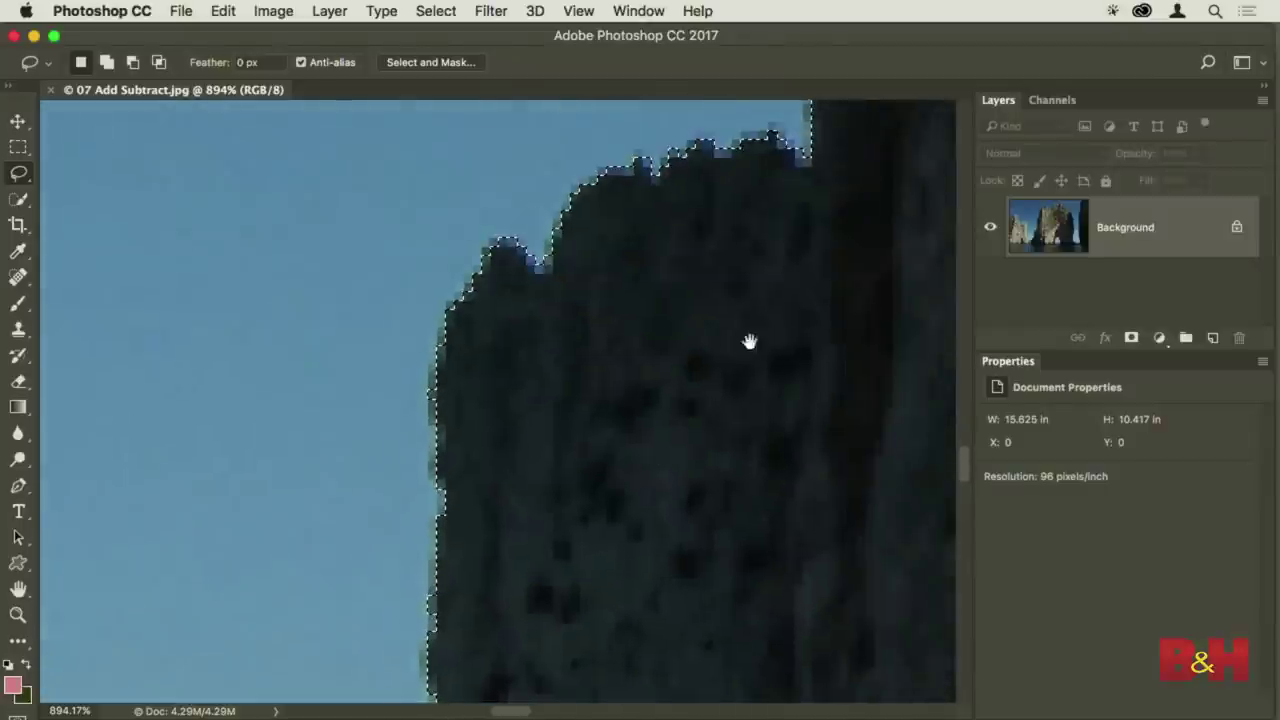
{"action": "scroll", "coordinate": [765, 262], "scroll_direction": "up", "scroll_amount": 10}
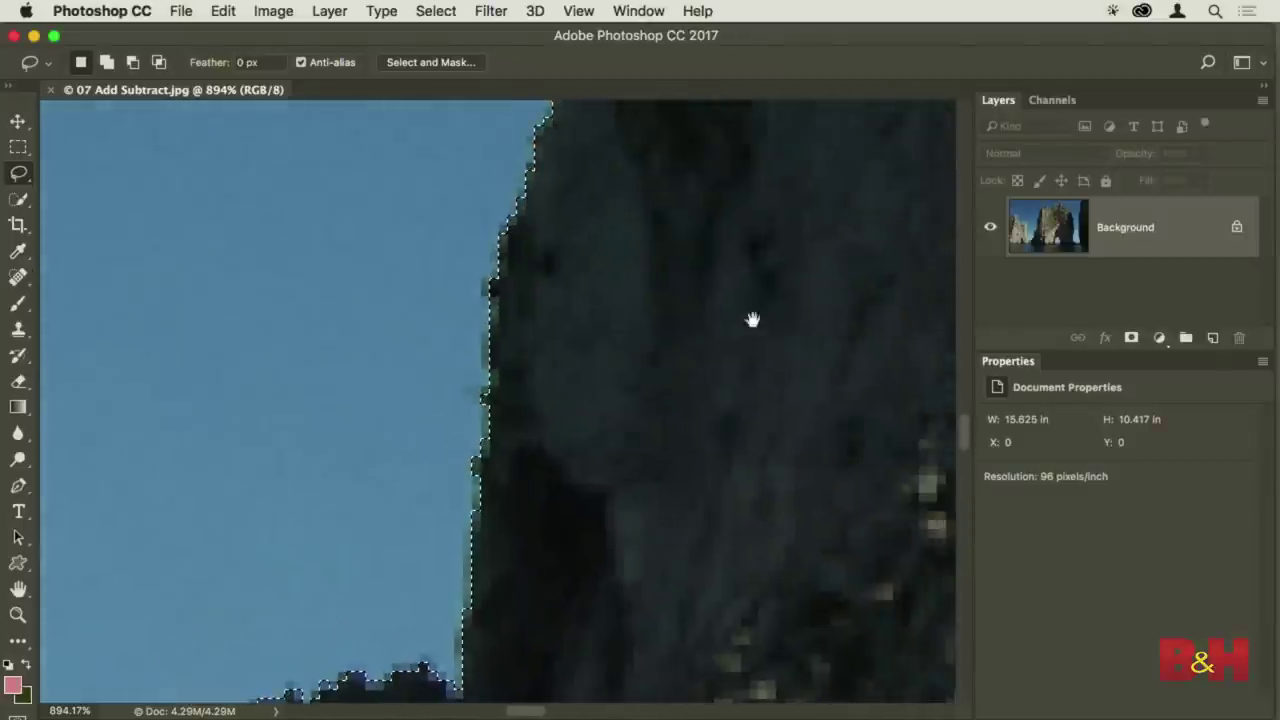
{"action": "scroll", "coordinate": [747, 247], "scroll_direction": "up", "scroll_amount": 8}
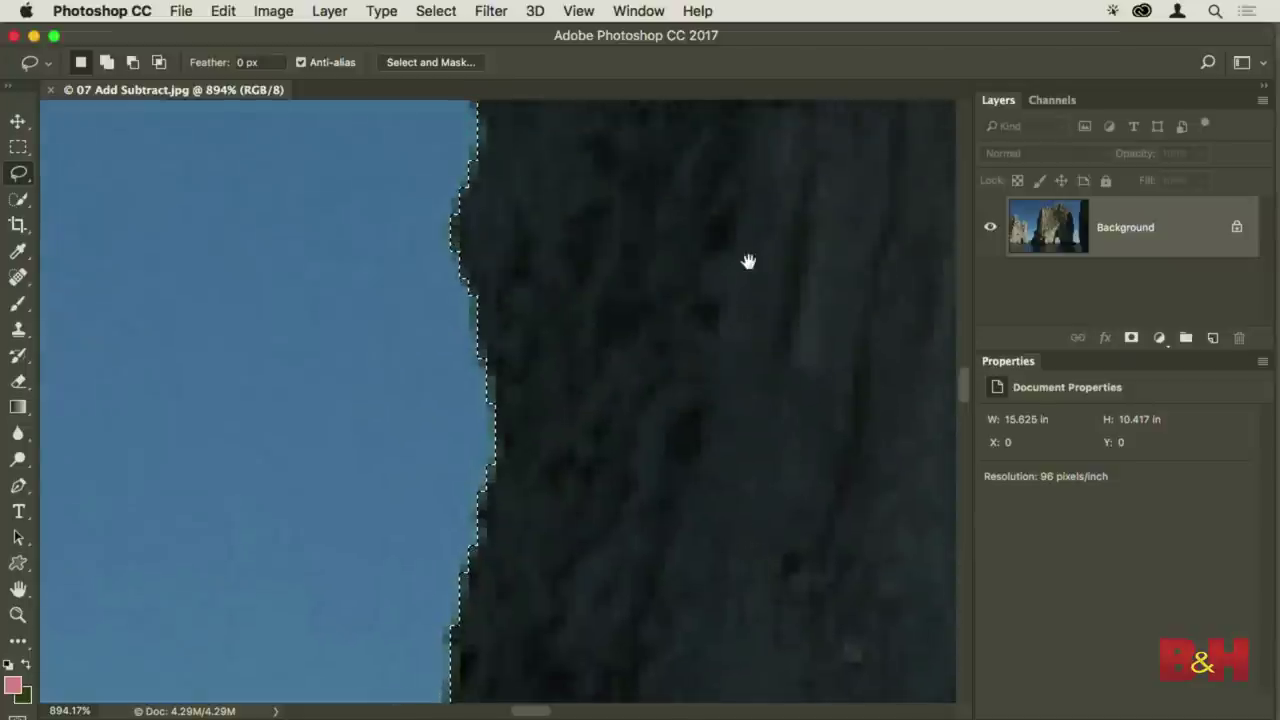
{"action": "scroll", "coordinate": [780, 292], "scroll_direction": "right", "scroll_amount": 10}
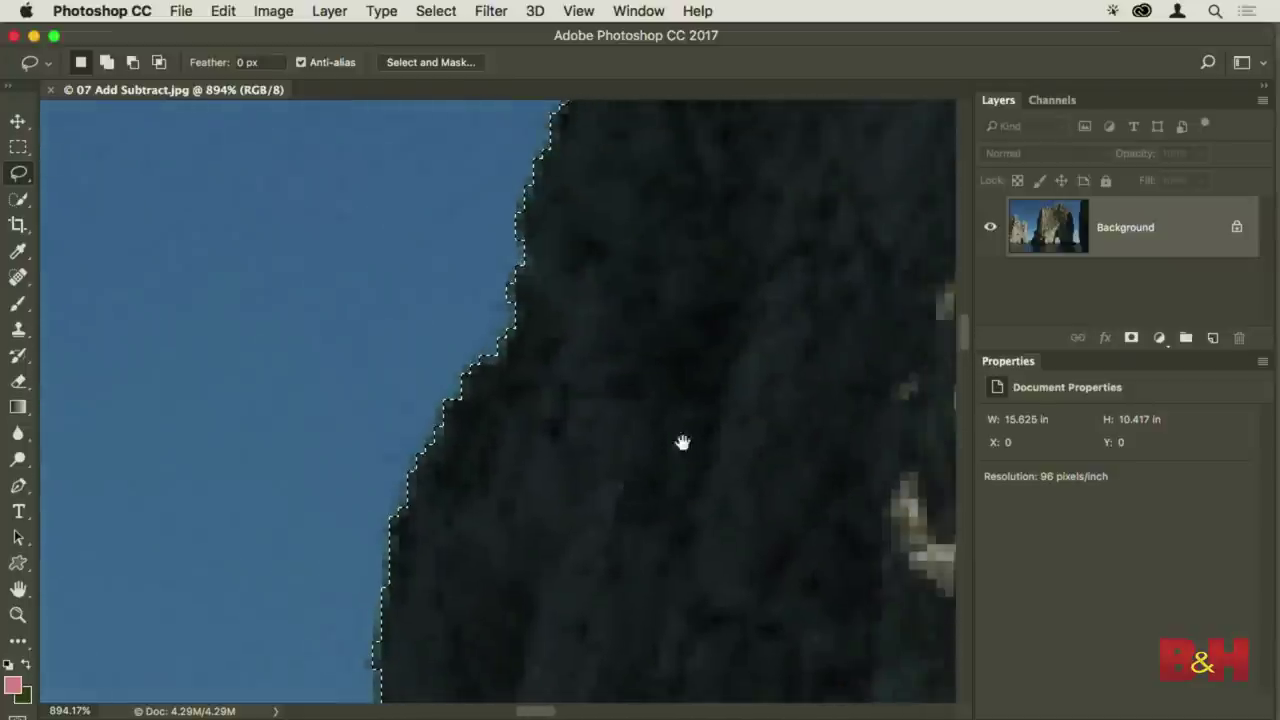
{"action": "scroll", "coordinate": [710, 318], "scroll_direction": "right", "scroll_amount": 10}
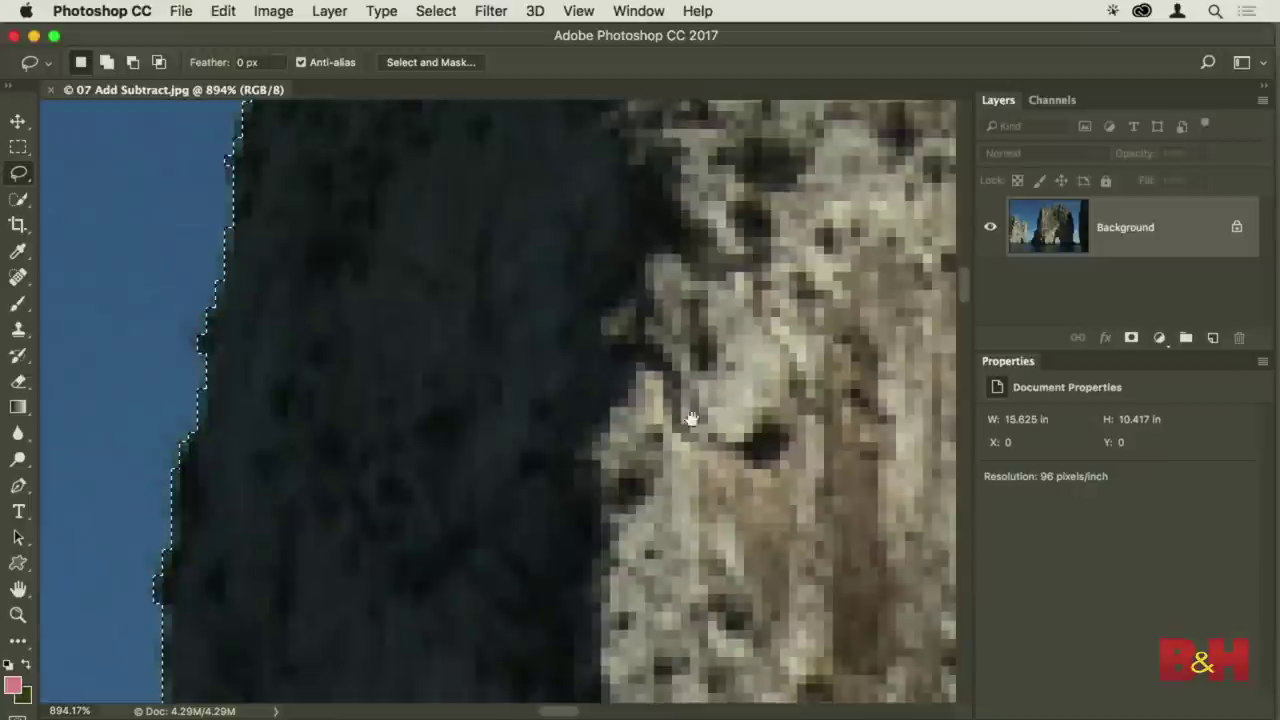
{"action": "key", "text": "super+0"}
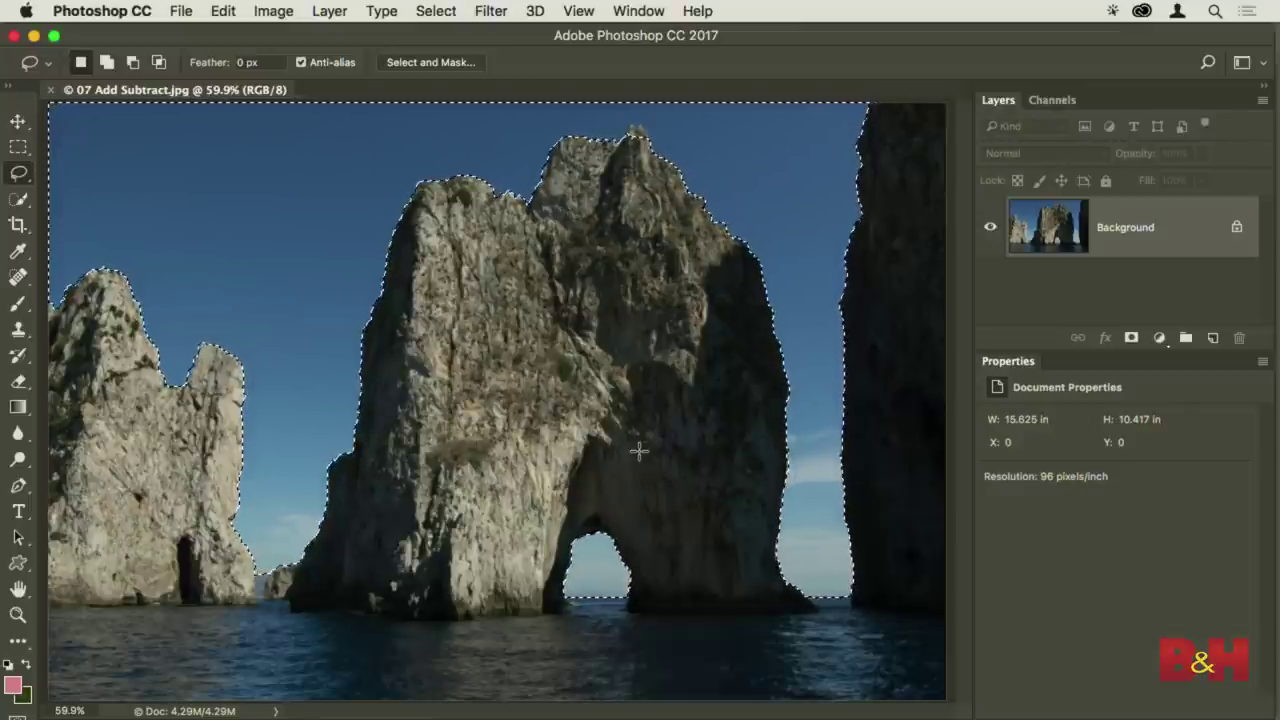
Close the cliff photo and open 08 Not Feathering.jpg from Bridge, fitted to the screen
{"action": "key", "text": "super+w"}
{"action": "key", "text": "super+Tab"}
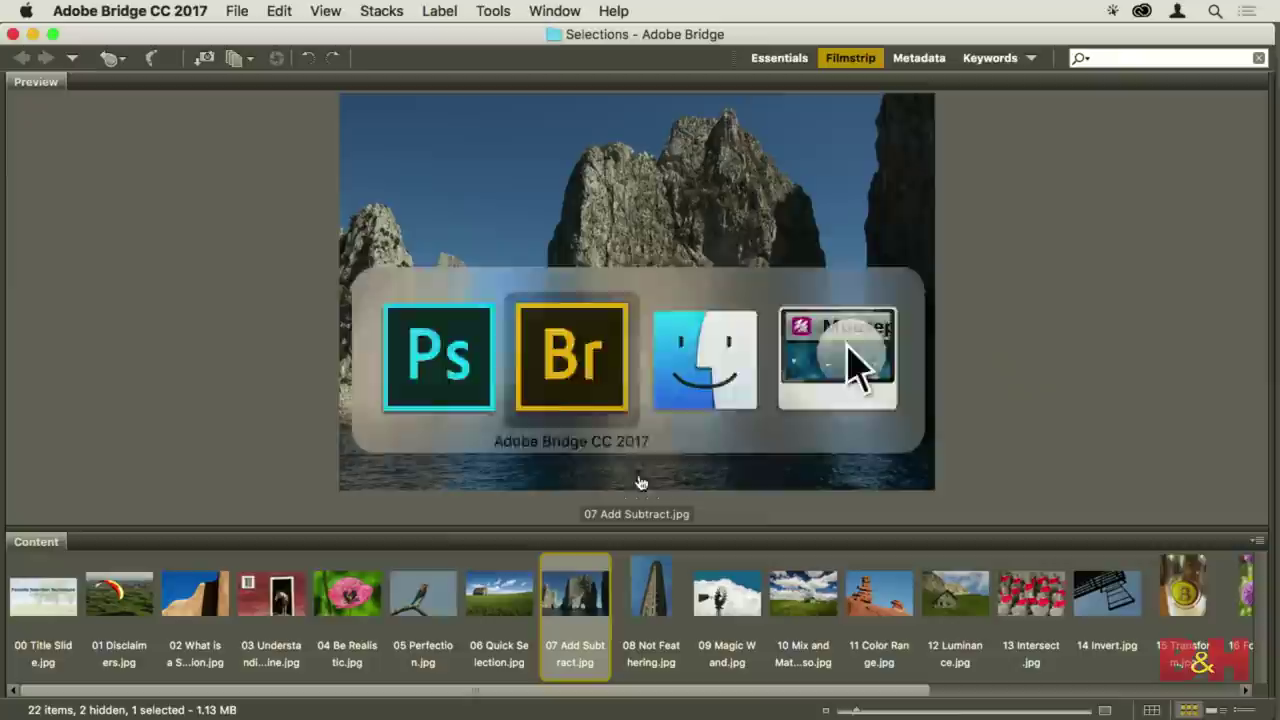
{"action": "double_click", "coordinate": [657, 590]}
{"action": "key", "text": "super+0"}
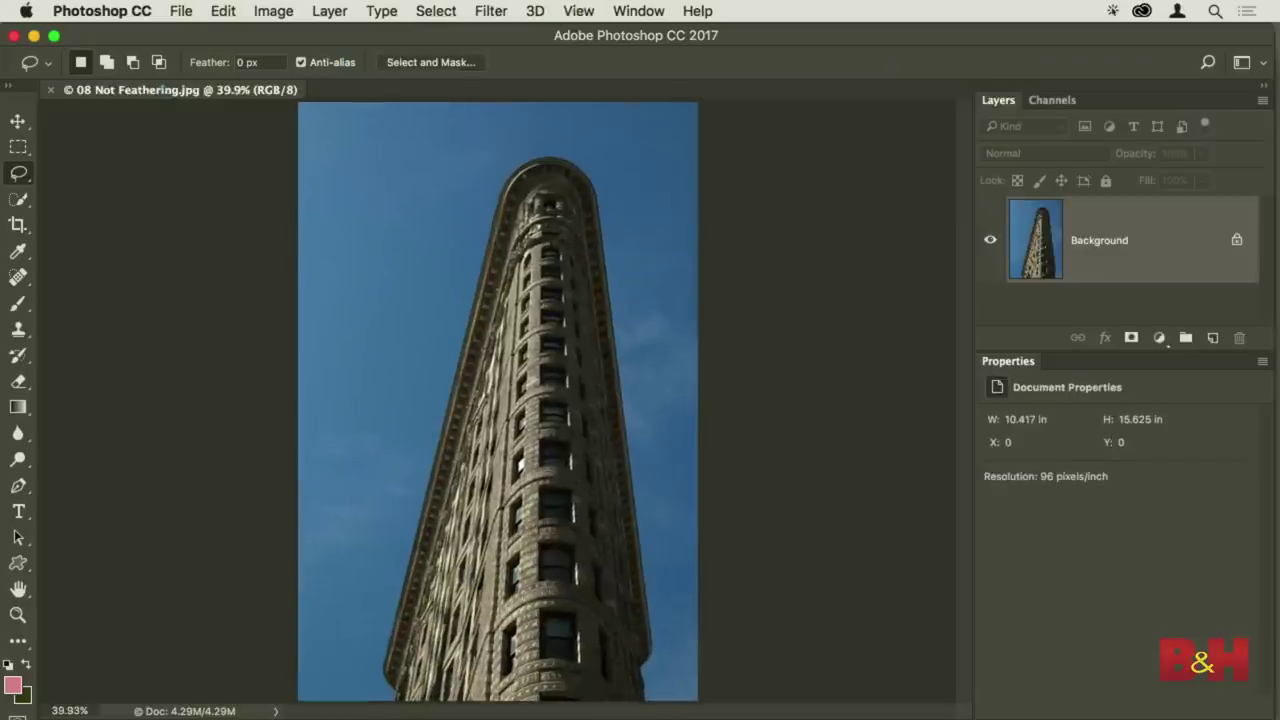
Select the blue sky around the Flatiron Building with the Magic Wand, adding the remaining sky patches
{"action": "left_click", "coordinate": [16, 202]}
{"action": "left_click_drag", "start_coordinate": [16, 202], "coordinate": [114, 211]}
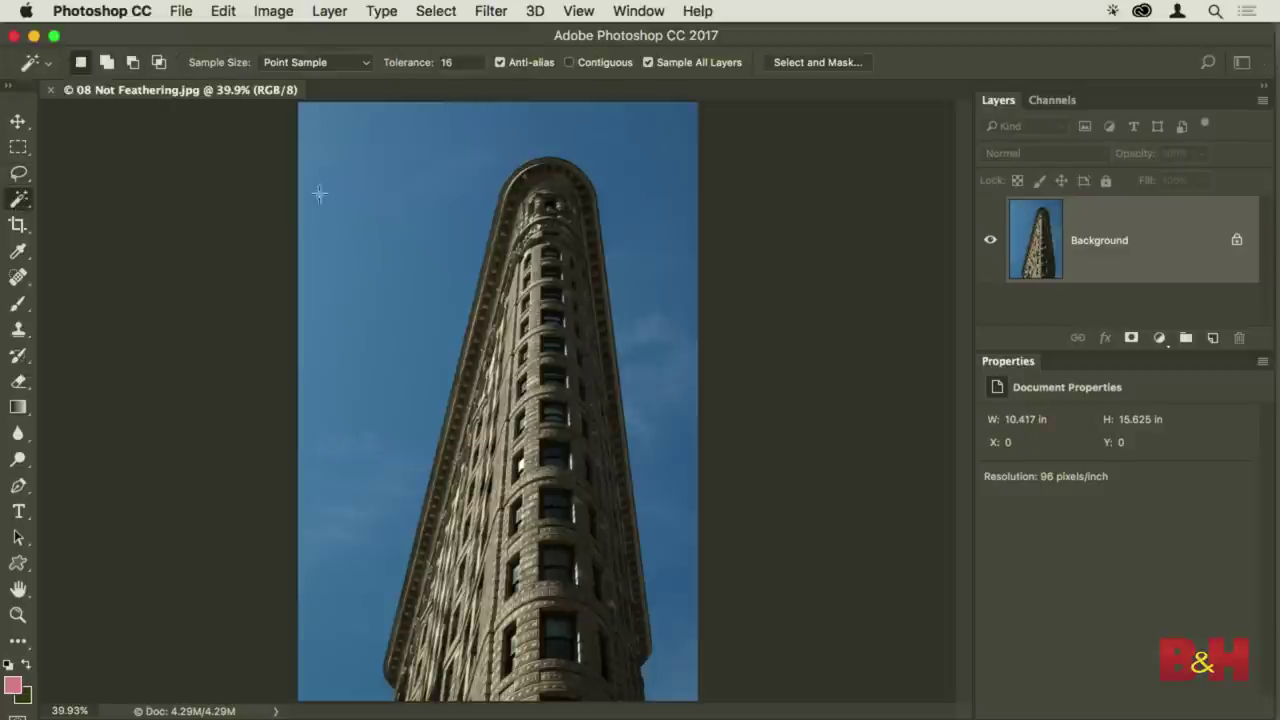
{"action": "left_click", "coordinate": [354, 143]}
{"action": "left_click", "coordinate": [642, 200], "text": "shift"}
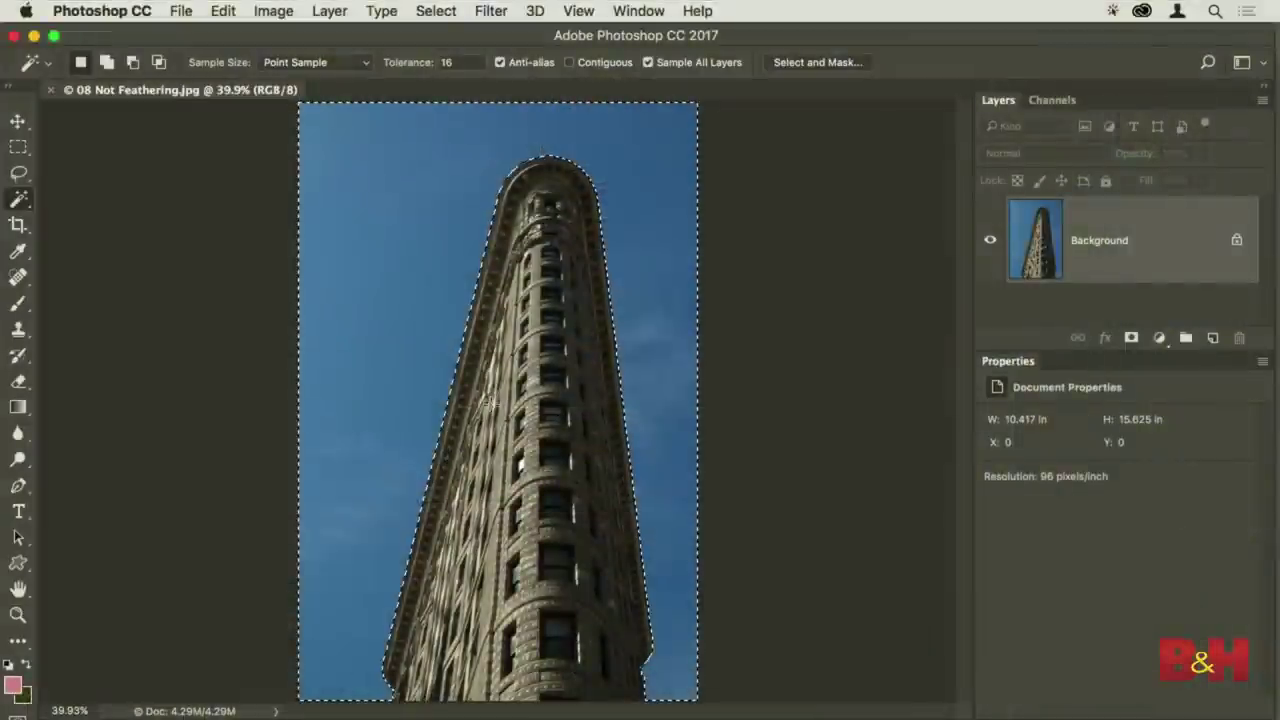
{"action": "left_click_drag", "start_coordinate": [457, 334], "coordinate": [770, 410]}
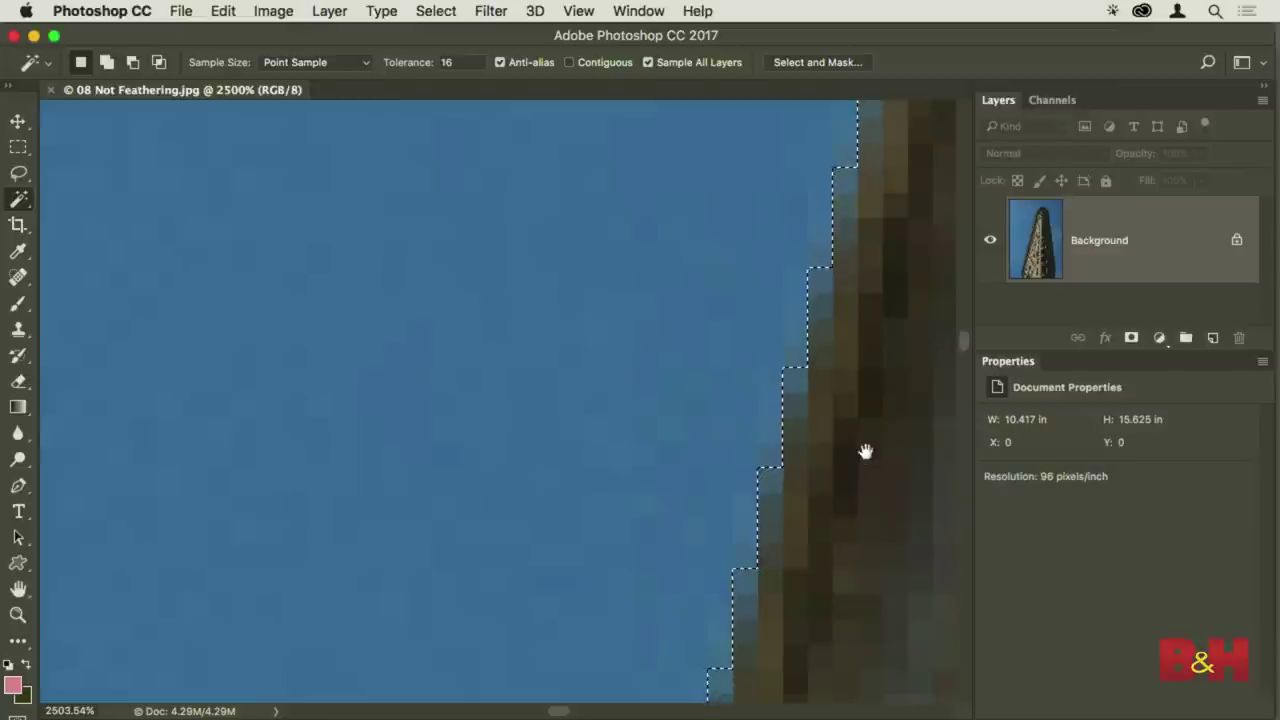
{"action": "left_click_drag", "start_coordinate": [865, 454], "coordinate": [734, 409]}
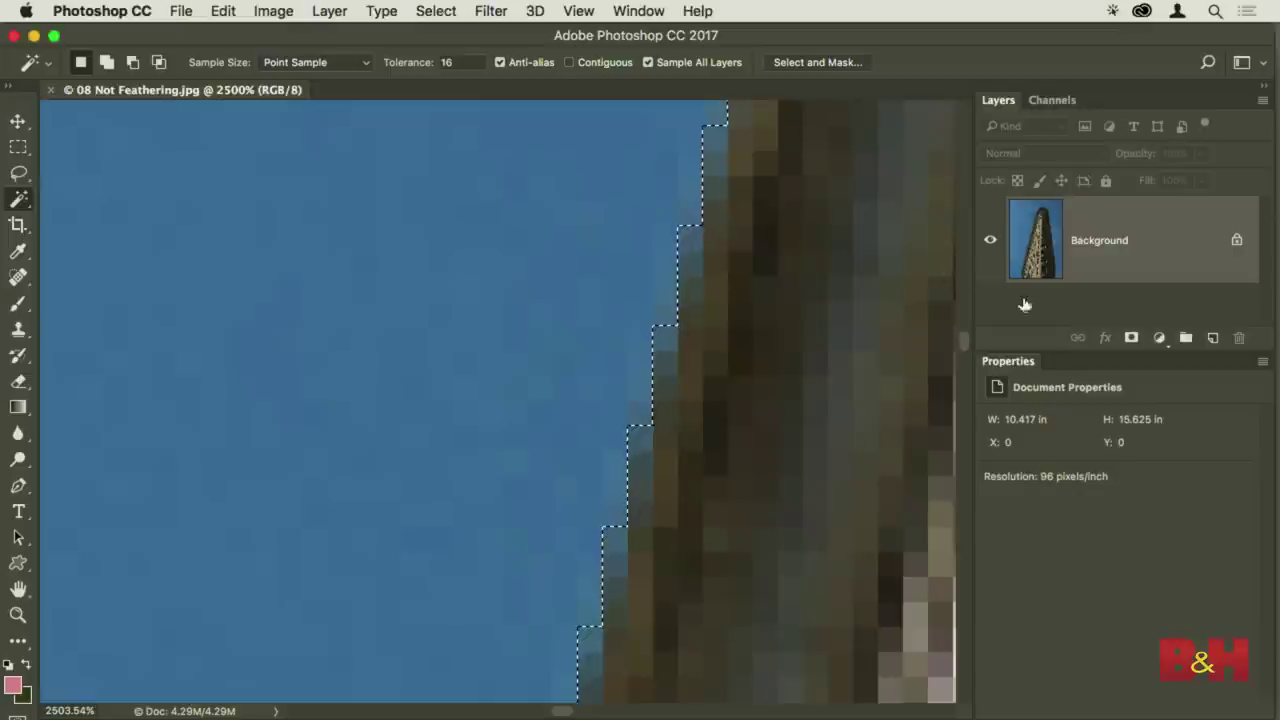
{"action": "left_click", "coordinate": [1154, 340]}
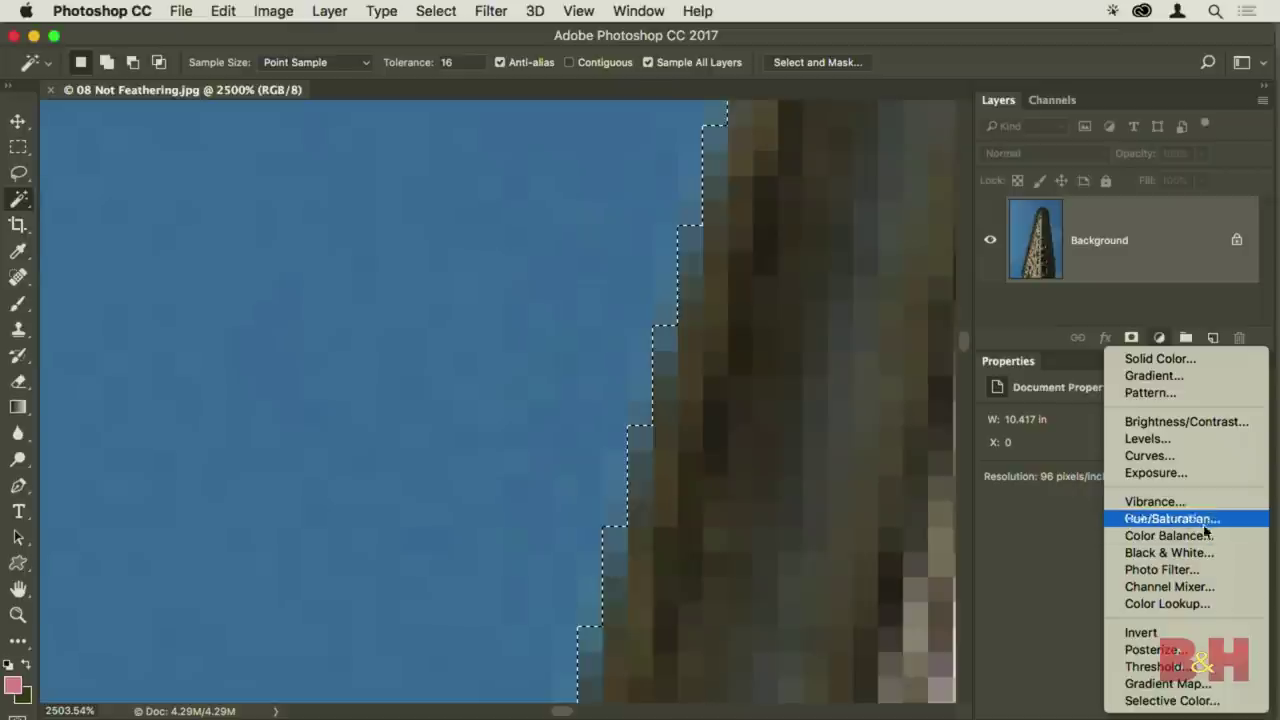
Darken the selected sky with a trial Curves adjustment, then delete the Curves 1 layer
{"action": "left_click", "coordinate": [1194, 456]}
{"action": "left_click_drag", "start_coordinate": [1120, 586], "coordinate": [1163, 671]}
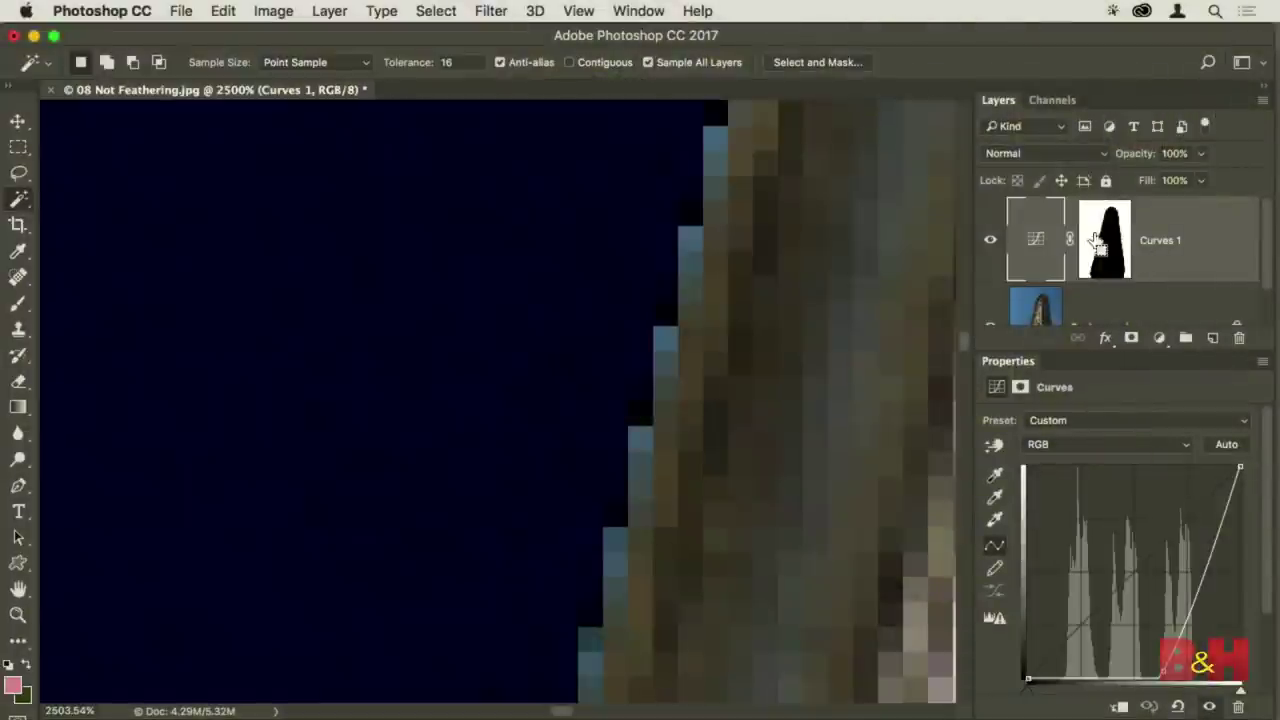
{"action": "left_click_drag", "start_coordinate": [1097, 240], "coordinate": [1238, 340]}
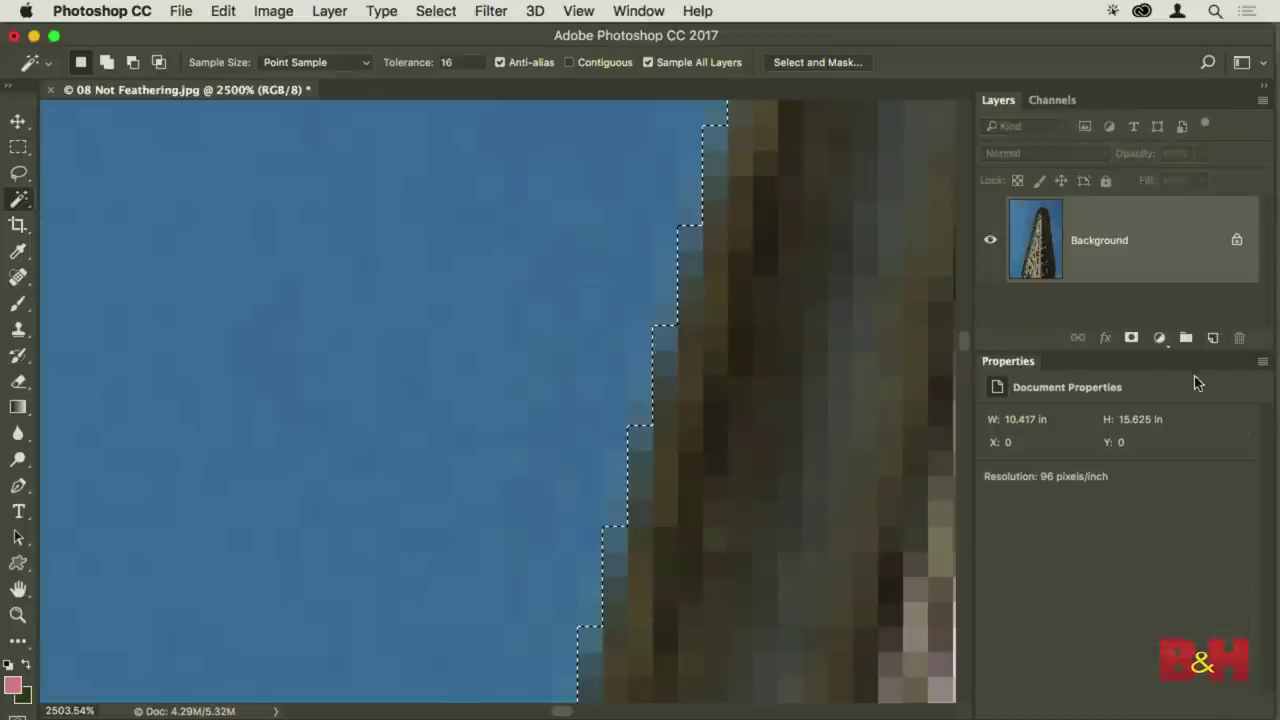
Feather the sky selection with a 10-pixel radius via Select > Modify > Feather
{"action": "left_click", "coordinate": [438, 11]}
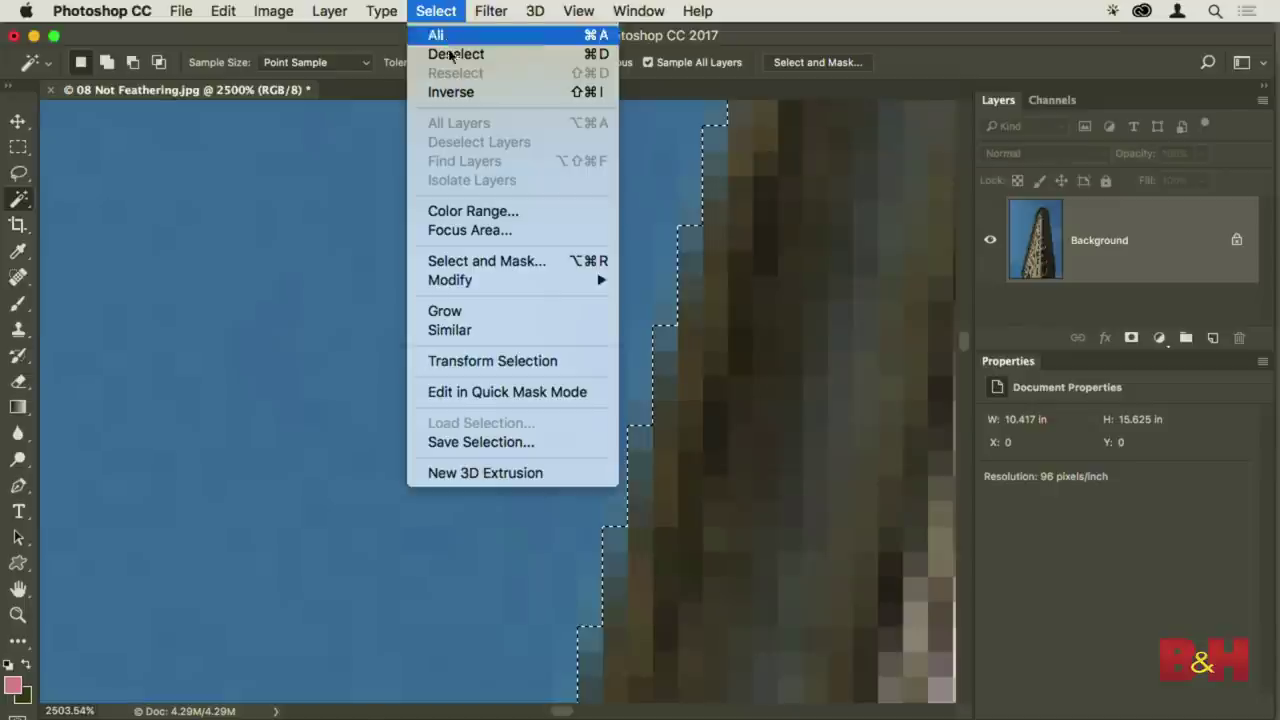
{"action": "mouse_move", "coordinate": [509, 285]}
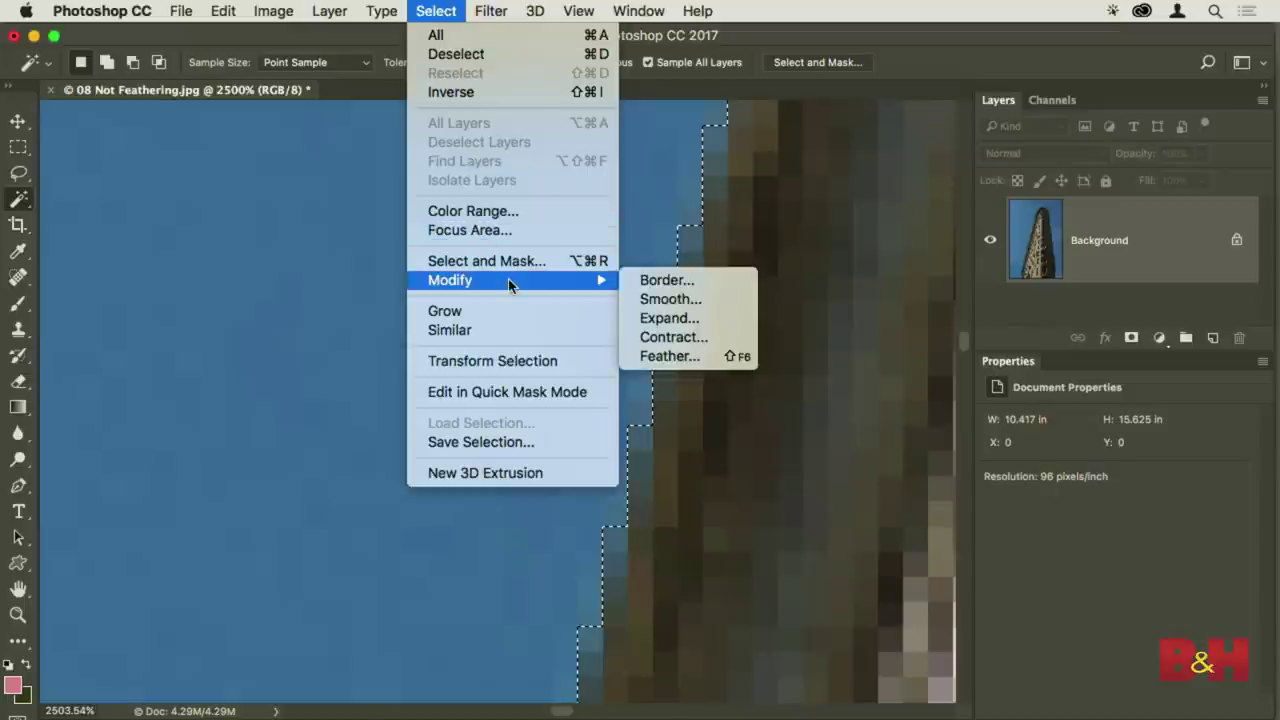
{"action": "left_click", "coordinate": [700, 361]}
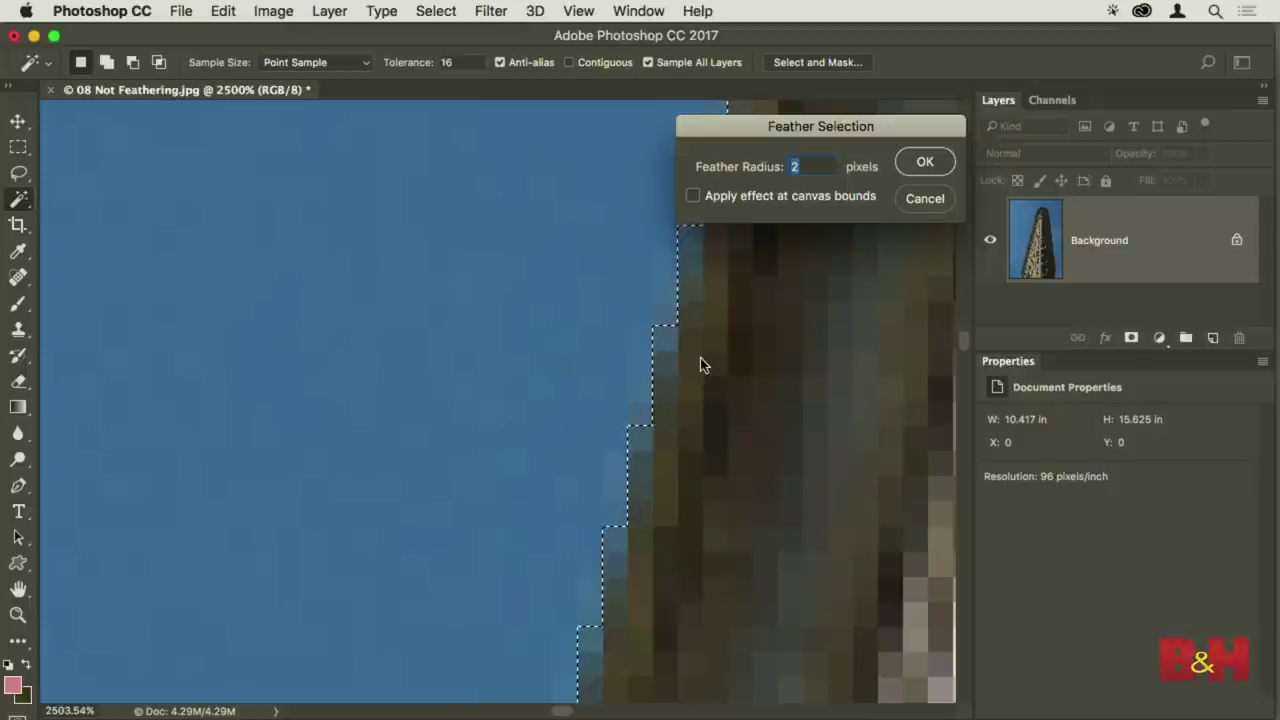
{"action": "type", "text": "10"}
{"action": "left_click", "coordinate": [922, 163]}
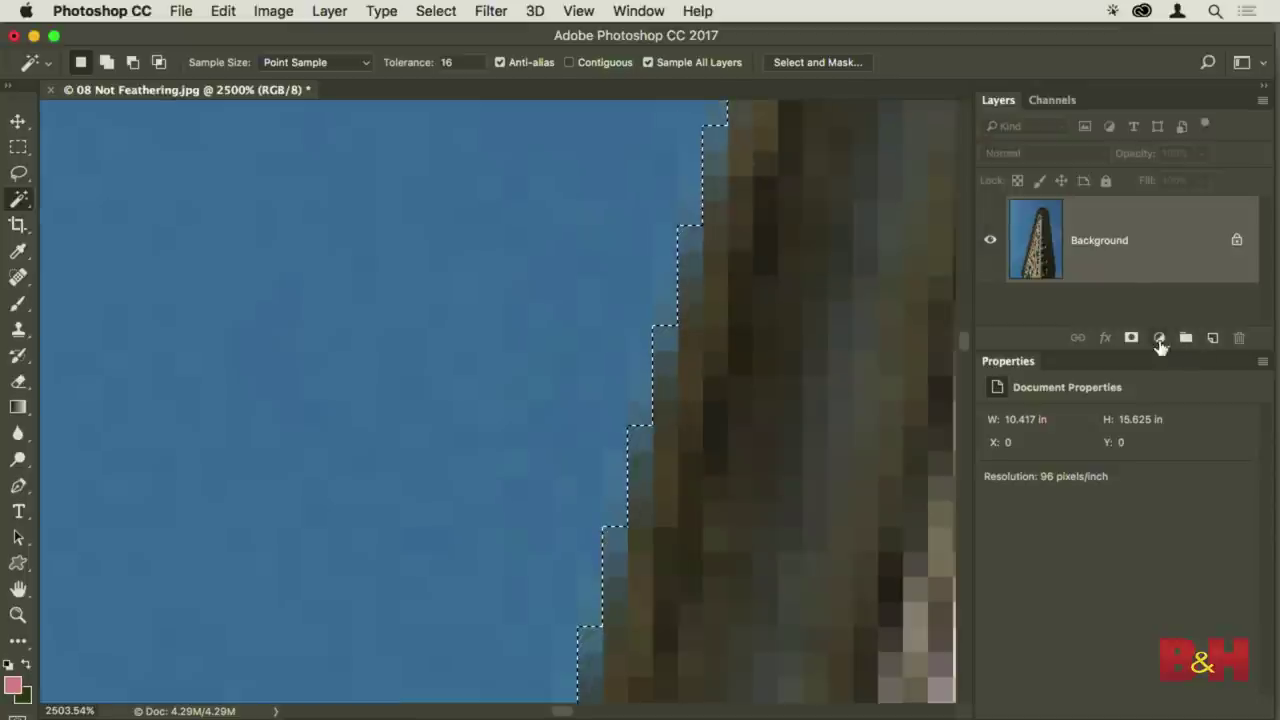
{"action": "left_click", "coordinate": [1159, 340]}
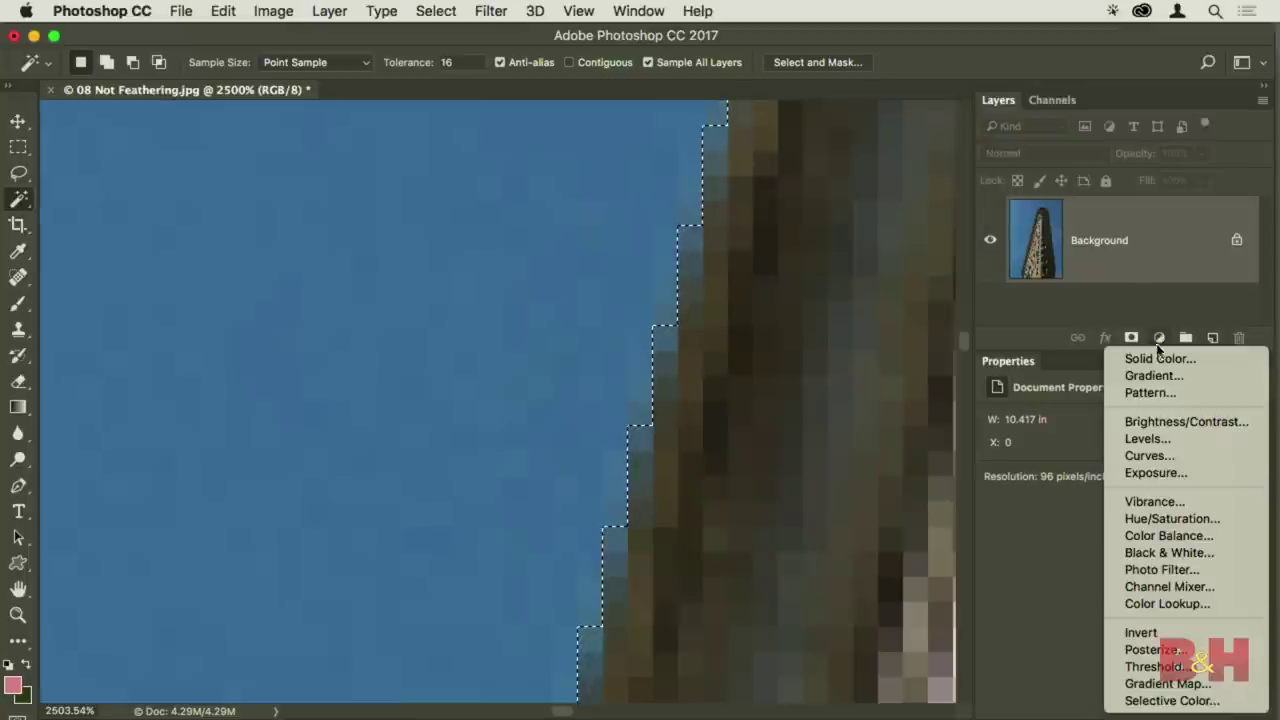
{"action": "left_click", "coordinate": [1150, 456]}
{"action": "left_click_drag", "start_coordinate": [1135, 576], "coordinate": [1166, 640]}
{"action": "key", "text": "super+minus"}
{"action": "key", "text": "super+minus"}
{"action": "key", "text": "super+minus"}
{"action": "key", "text": "super+minus"}
{"action": "key", "text": "super+minus"}
{"action": "key", "text": "super+minus"}
{"action": "key", "text": "super+minus"}
{"action": "key", "text": "super+minus"}
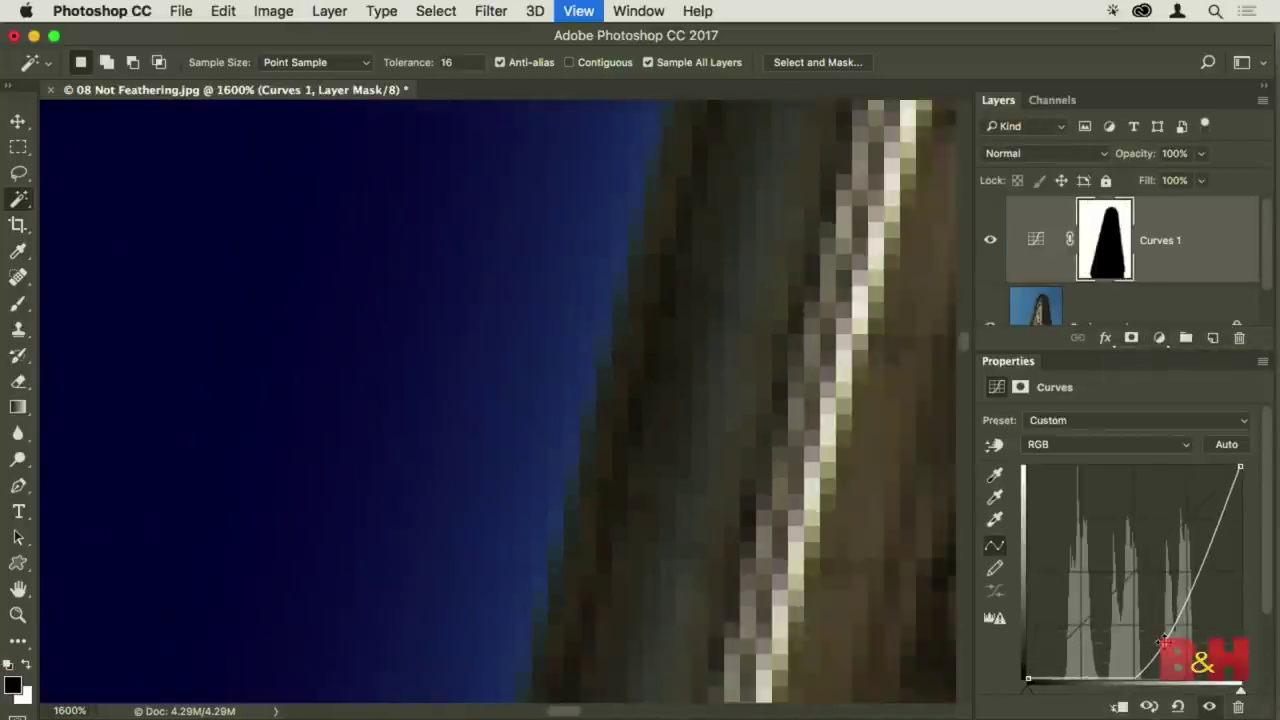
{"action": "key", "text": "super+minus"}
{"action": "key", "text": "super+minus"}
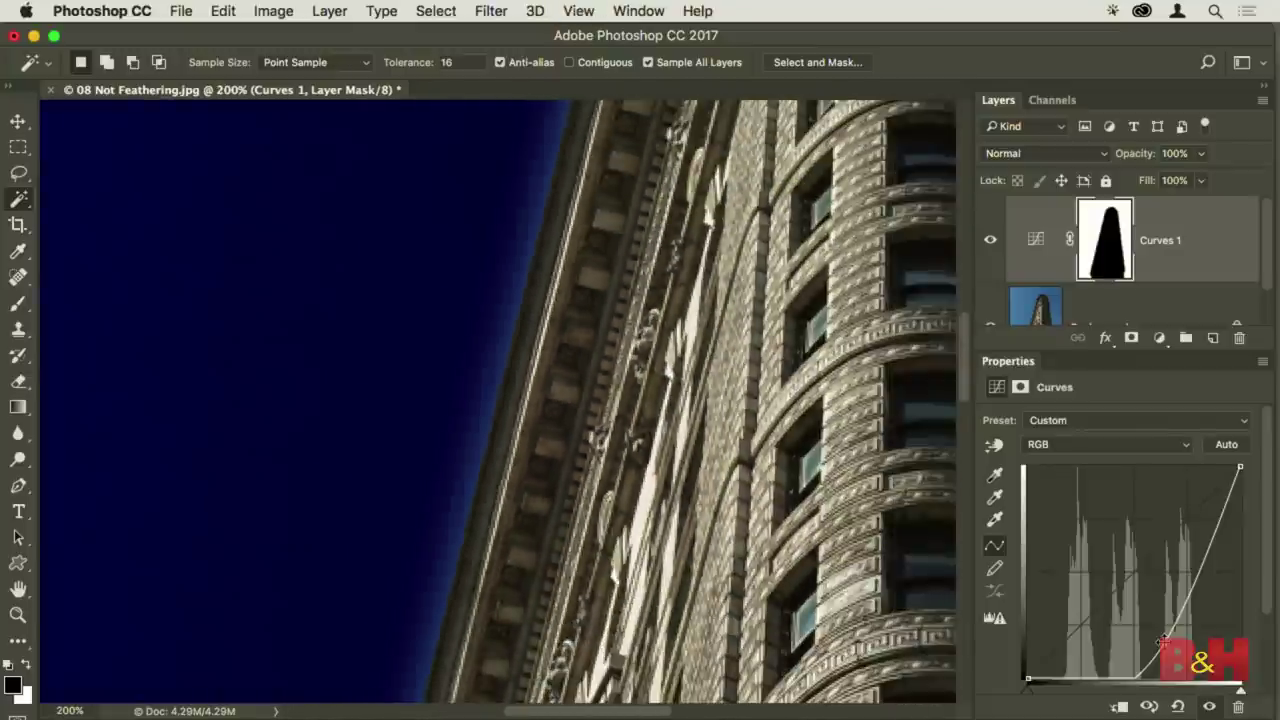
{"action": "mouse_move", "coordinate": [1164, 644]}
{"action": "left_mouse_down"}
{"action": "mouse_move", "coordinate": [1160, 592]}
{"action": "mouse_move", "coordinate": [1170, 622]}
{"action": "left_mouse_up"}
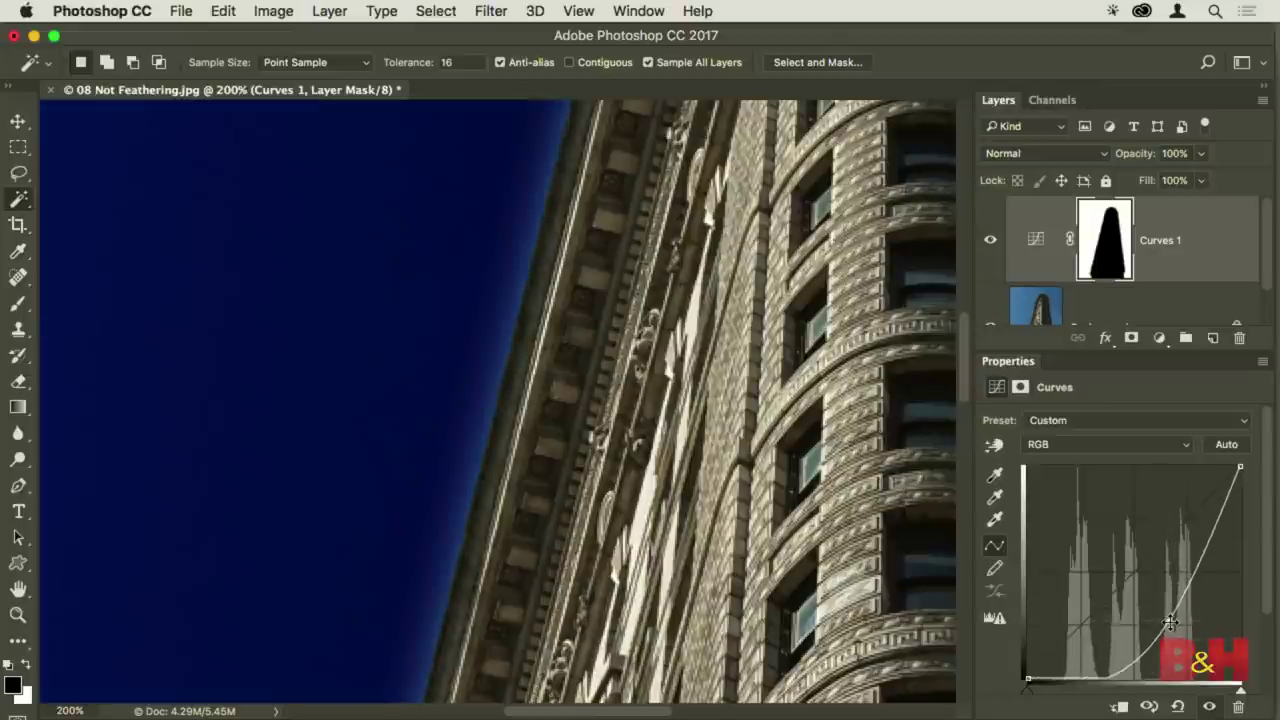
{"action": "key", "text": "super+z"}
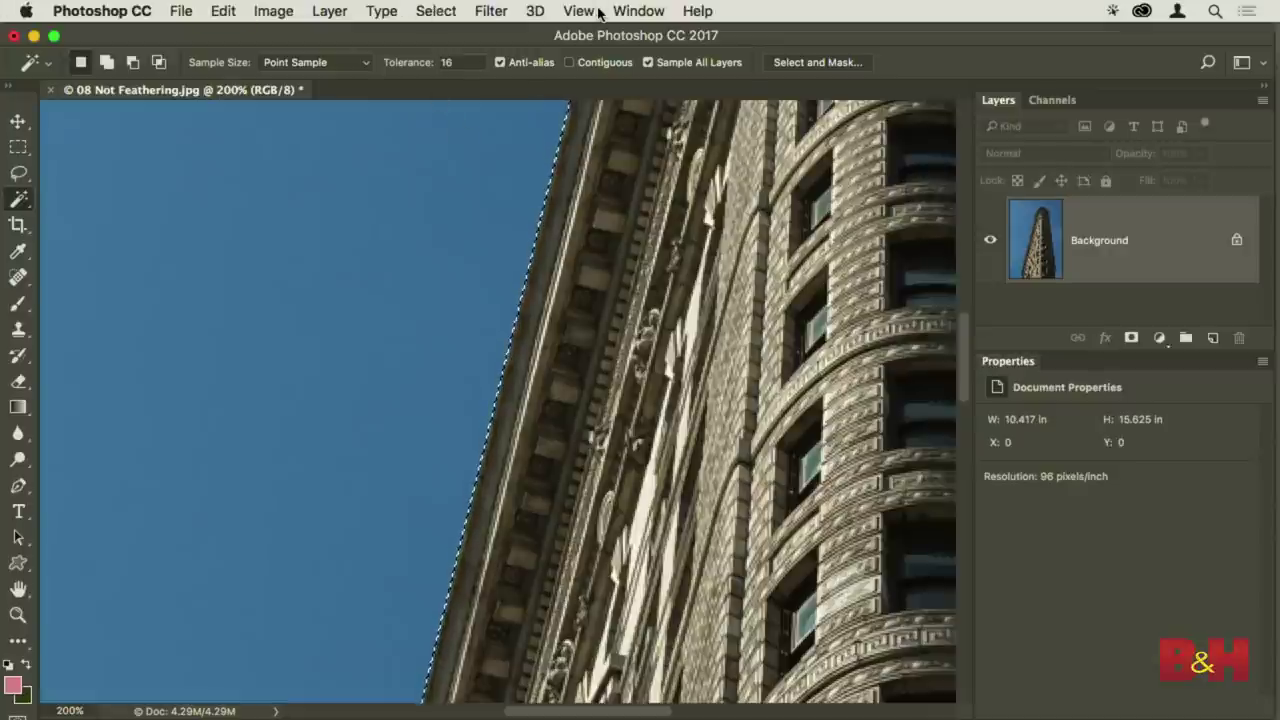
Feather the sky selection with a 6-pixel radius via Select > Modify > Feather
{"action": "left_click", "coordinate": [436, 11]}
{"action": "mouse_move", "coordinate": [569, 283]}
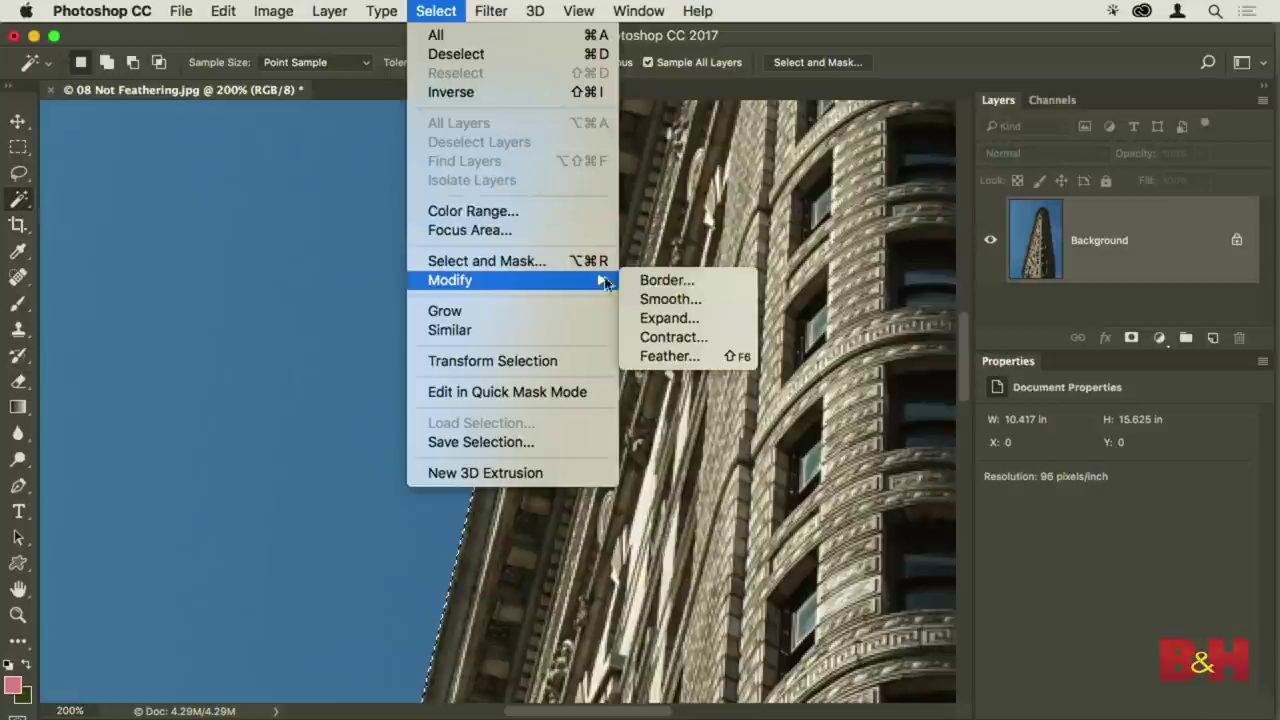
{"action": "left_click", "coordinate": [662, 357]}
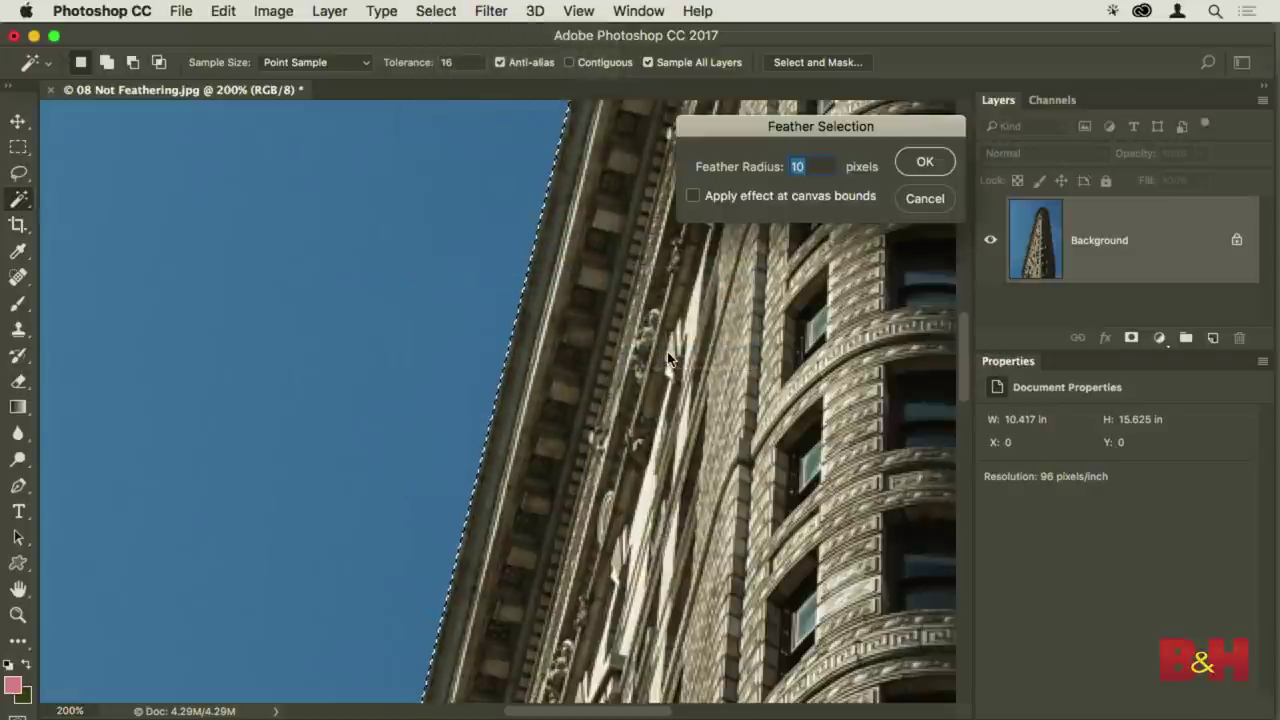
{"action": "type", "text": "6"}
{"action": "key", "text": "Return"}
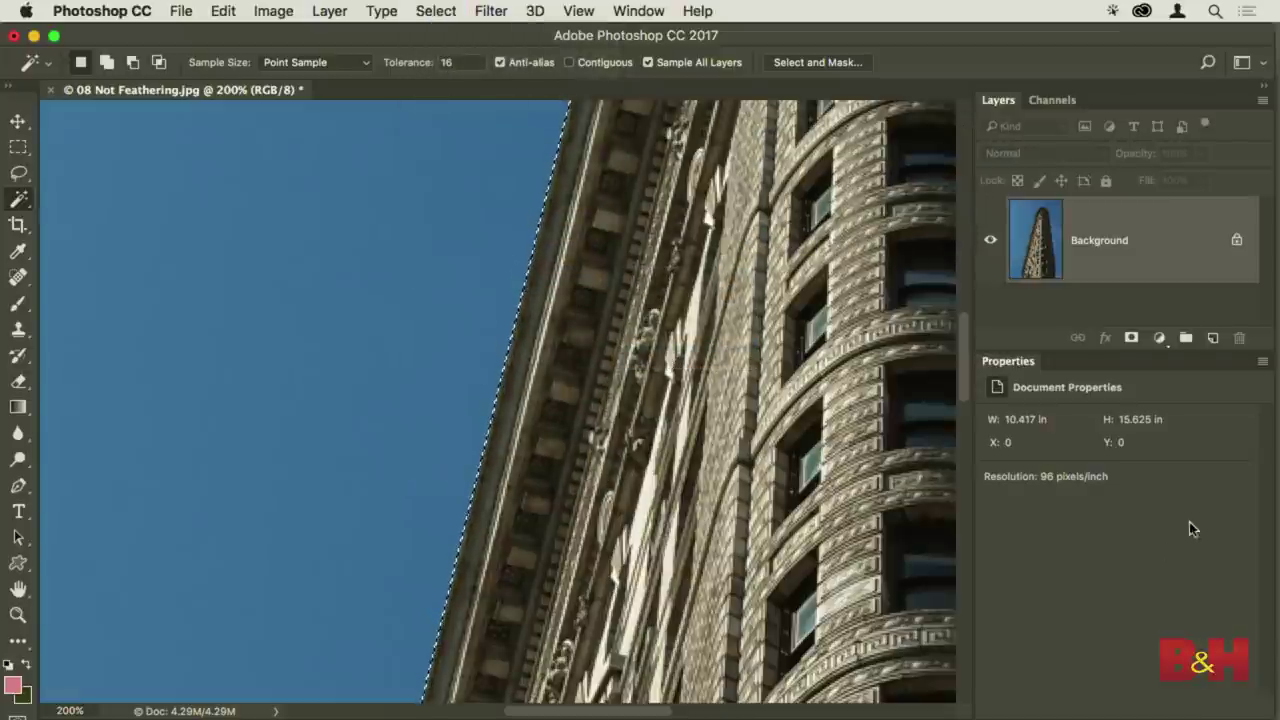
Test a darkening Curves adjustment layer on the sky, then undo it
{"action": "left_click", "coordinate": [1159, 337]}
{"action": "left_click", "coordinate": [1190, 458]}
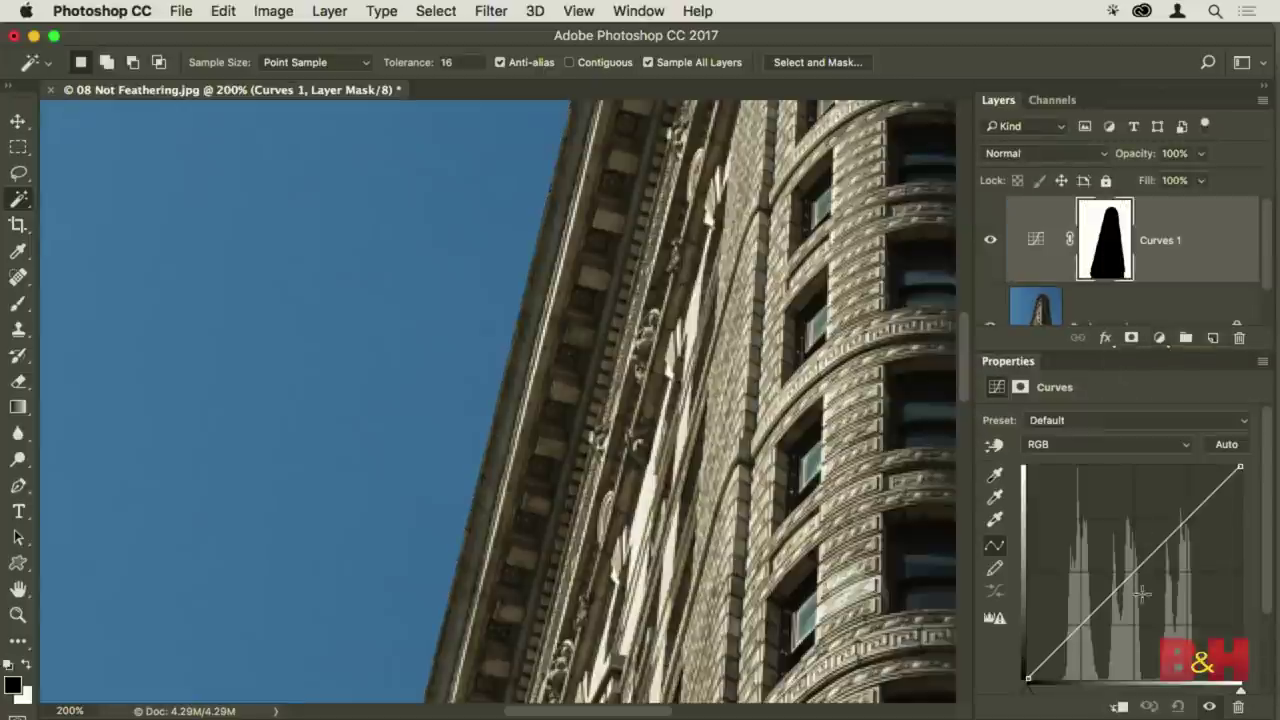
{"action": "left_click_drag", "start_coordinate": [1133, 578], "coordinate": [1154, 648]}
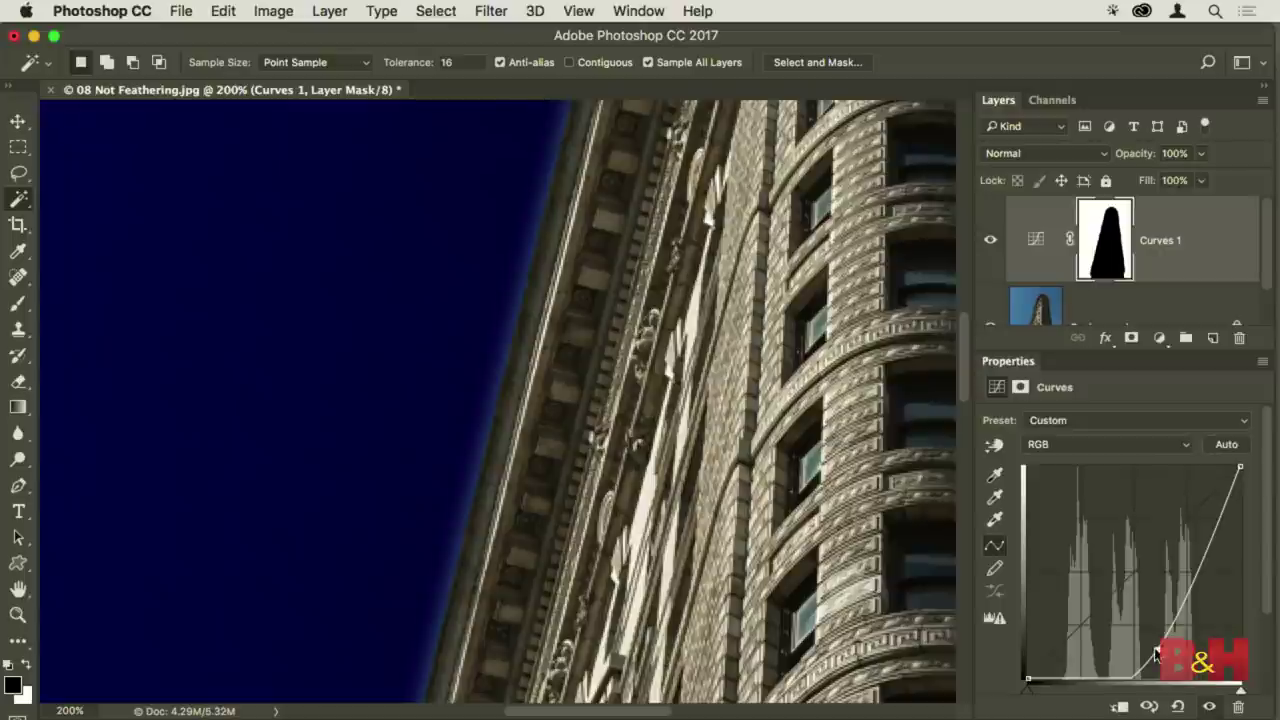
{"action": "key", "text": "Delete"}
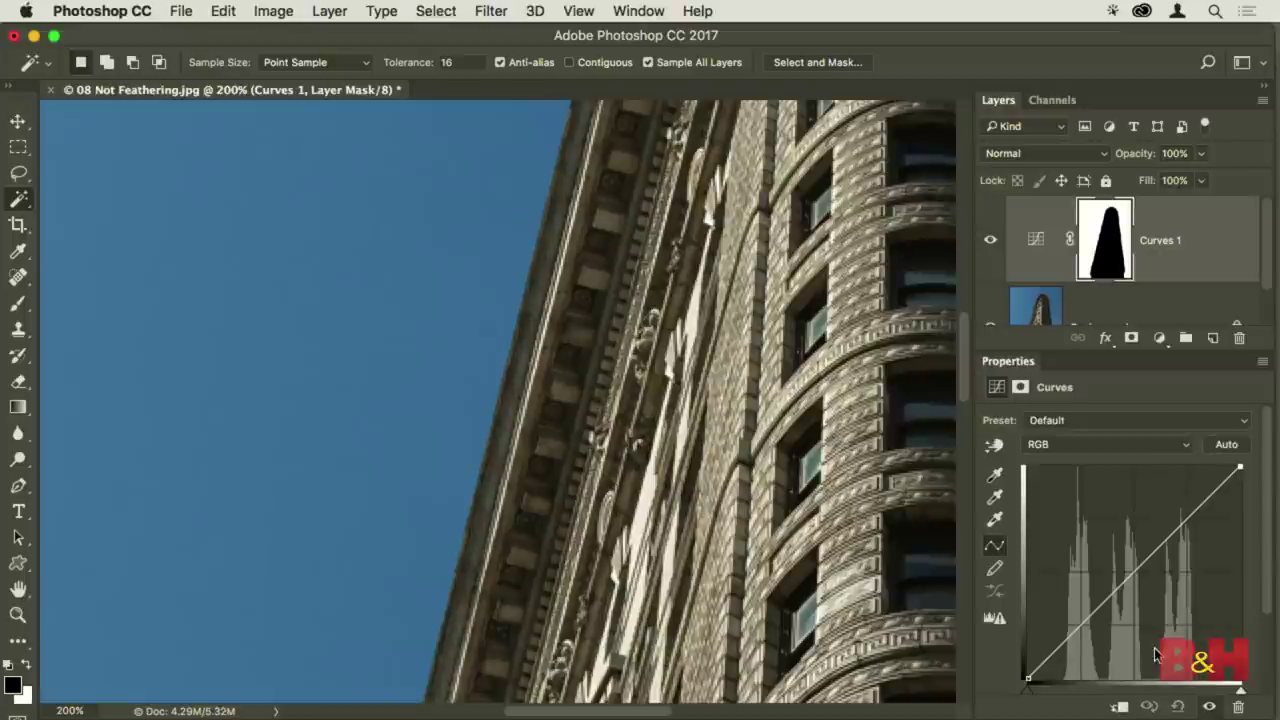
{"action": "key", "text": "super+alt+z"}
{"action": "key", "text": "super+alt+z"}
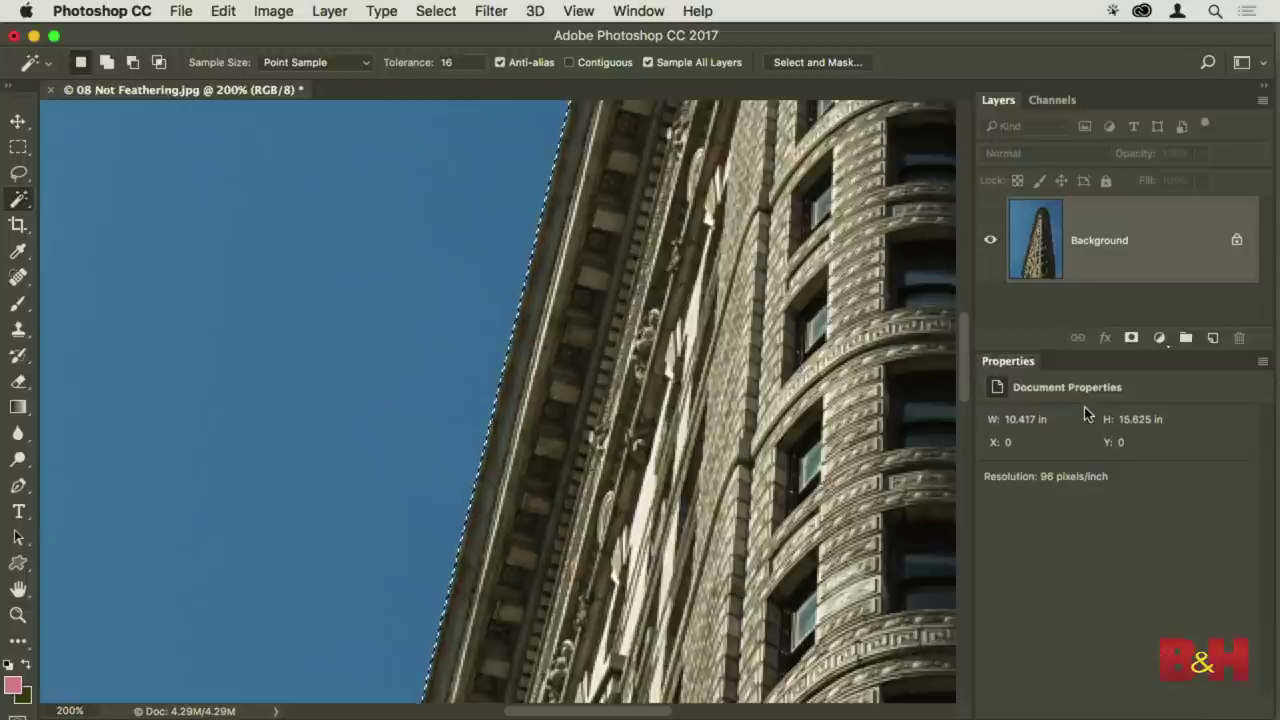
Add a Curves adjustment layer that darkens the sky, zooming in on the building edge
{"action": "left_click", "coordinate": [1159, 338]}
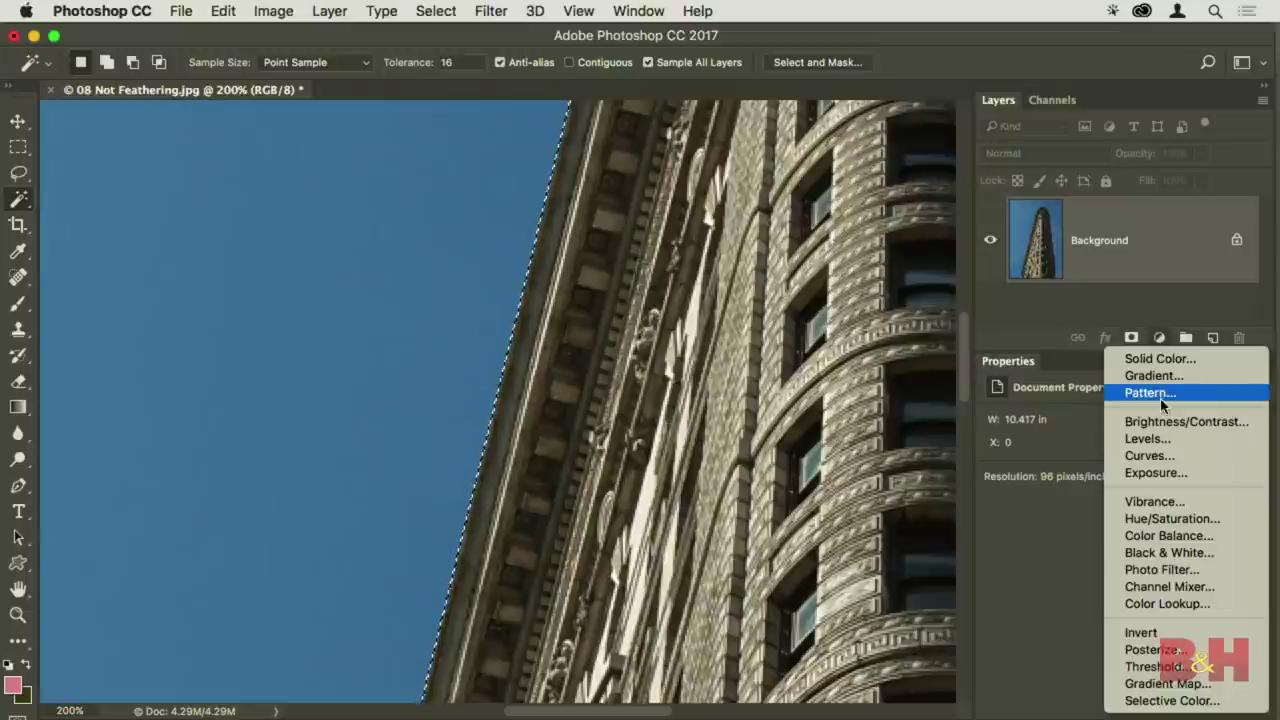
{"action": "left_click", "coordinate": [1182, 463]}
{"action": "left_click_drag", "start_coordinate": [1114, 590], "coordinate": [1147, 640]}
{"action": "left_click_drag", "start_coordinate": [486, 423], "coordinate": [651, 463]}
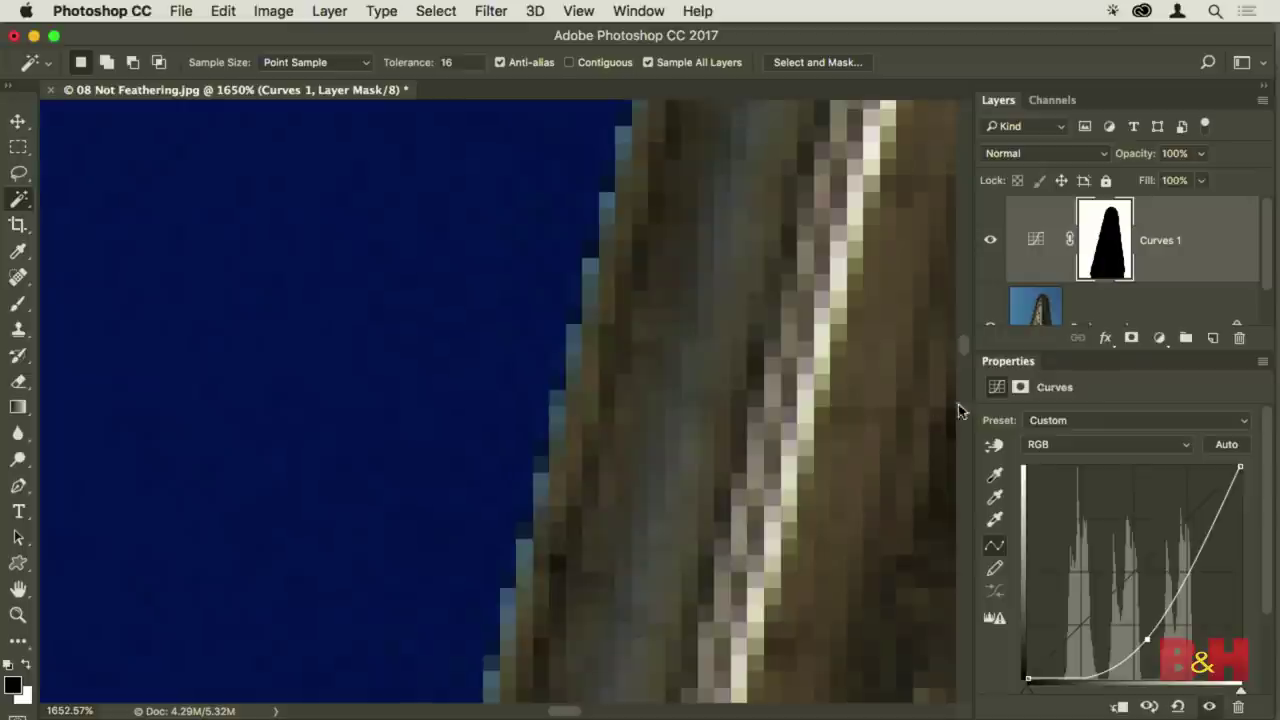
Feather the Curves layer mask by 0.5 px and fit the image on screen
{"action": "left_click", "coordinate": [1020, 388]}
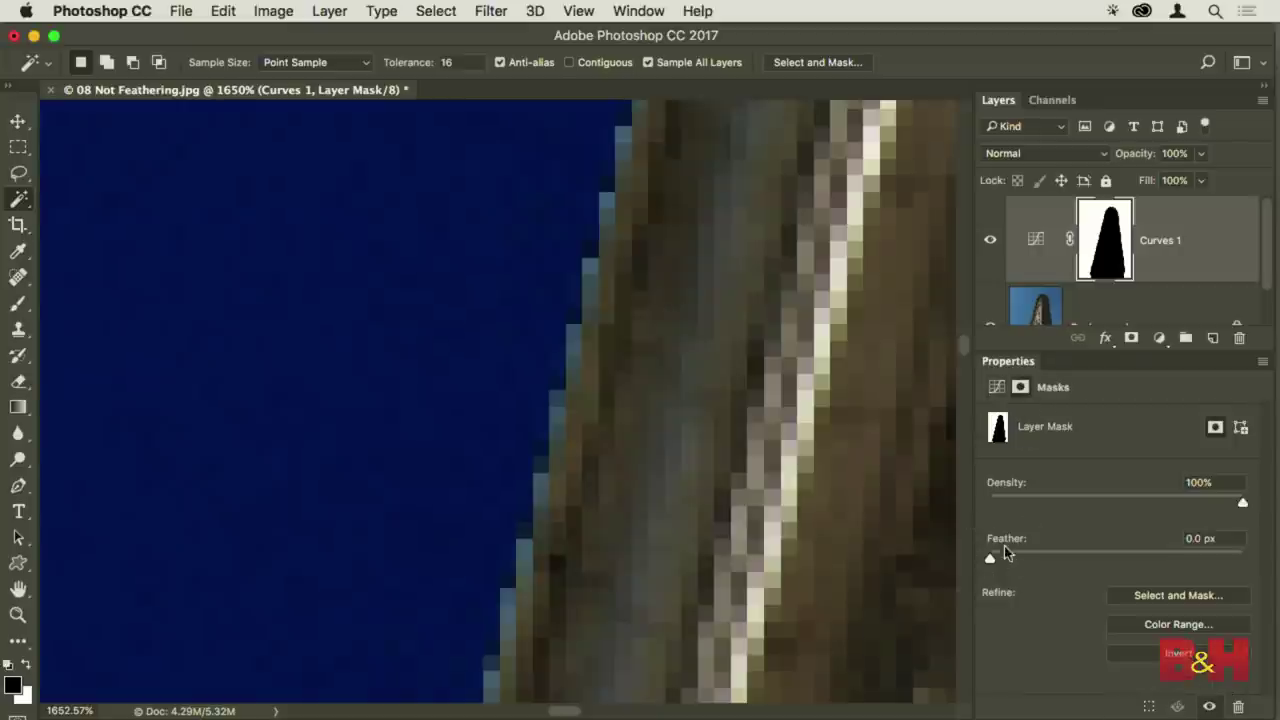
{"action": "left_click_drag", "start_coordinate": [989, 562], "coordinate": [995, 563]}
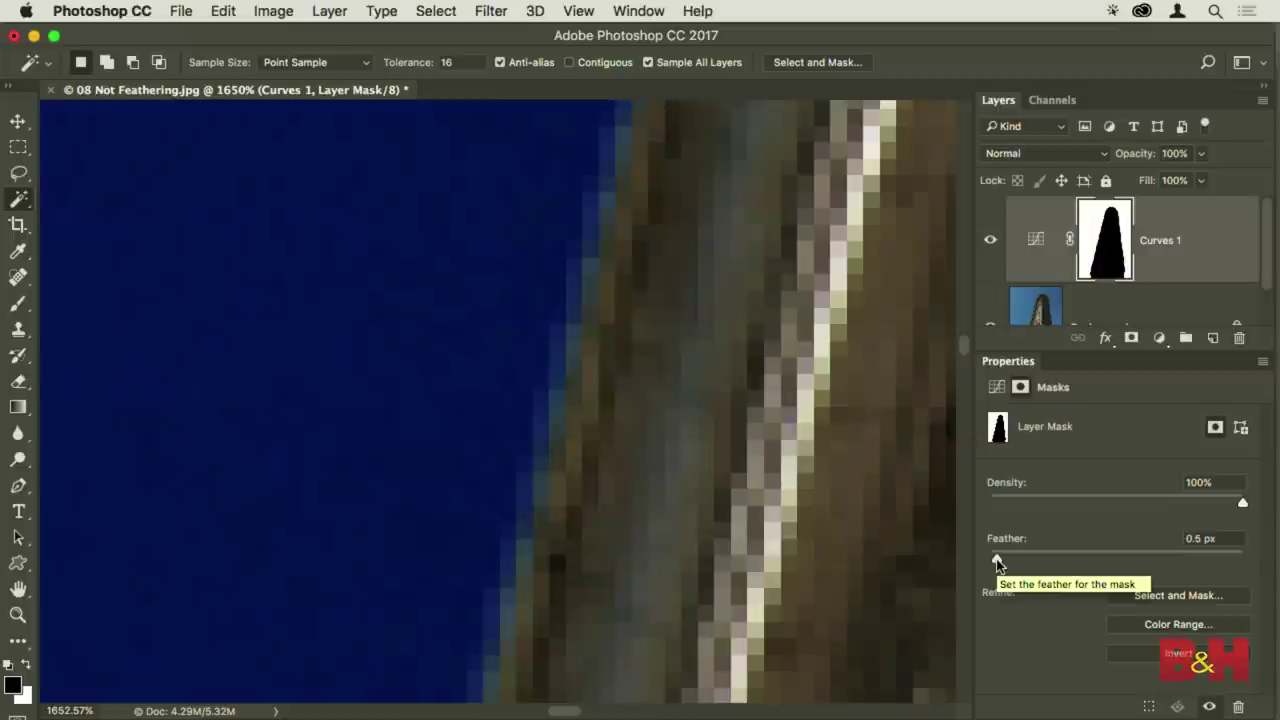
{"action": "key", "text": "super+0"}
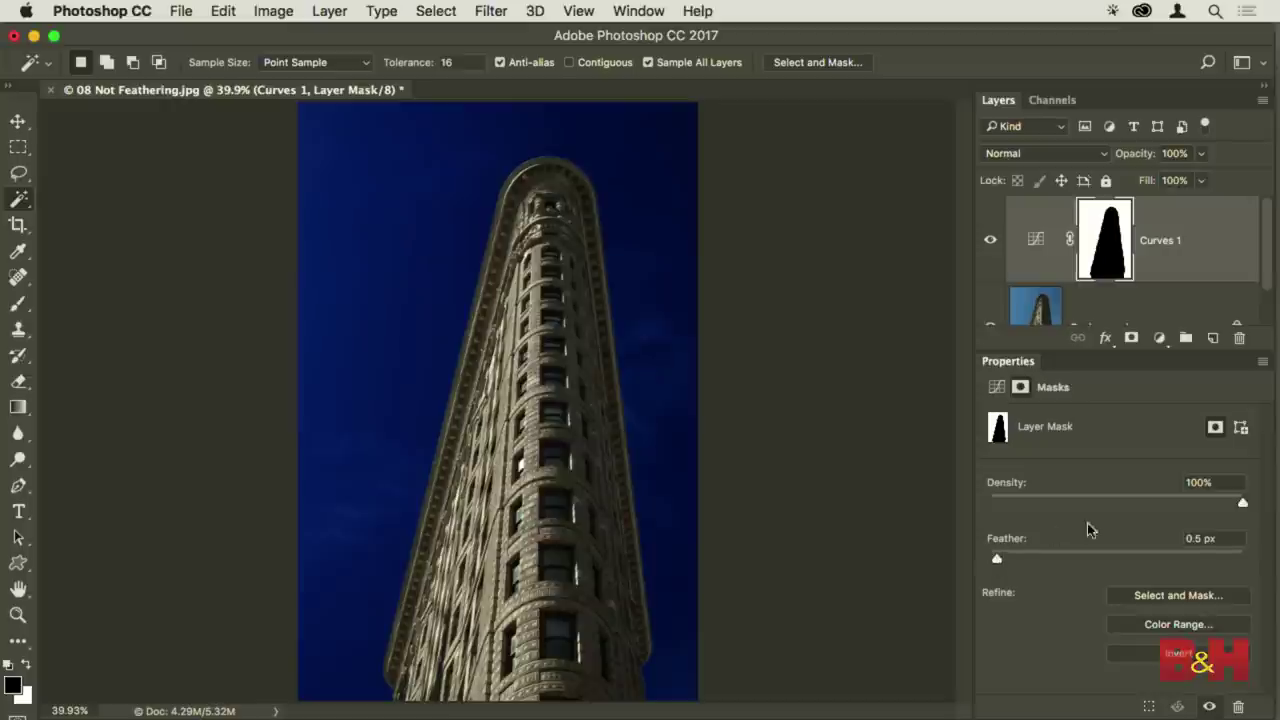
Raise the Curves 1 point toward the diagonal, compare it toggled off and on, then select its mask
{"action": "left_click", "coordinate": [1040, 240]}
{"action": "left_click_drag", "start_coordinate": [1146, 636], "coordinate": [1126, 587]}
{"action": "left_click", "coordinate": [989, 240]}
{"action": "left_click", "coordinate": [991, 242]}
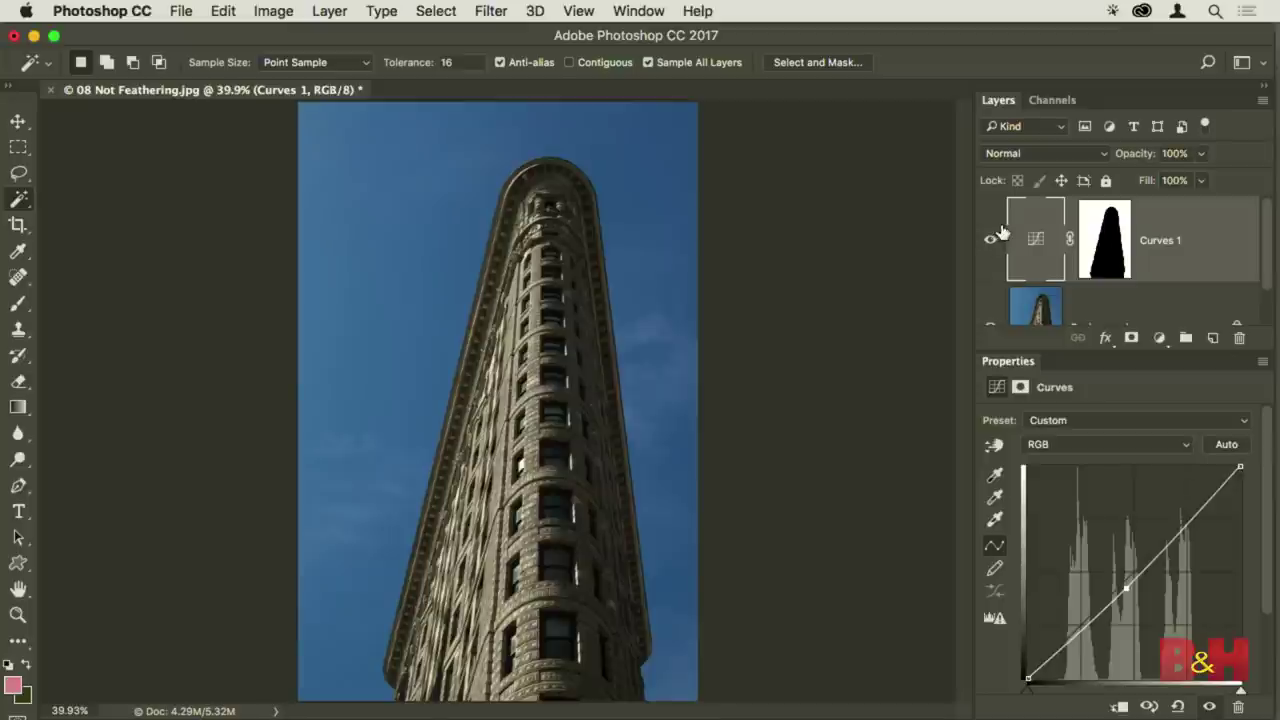
{"action": "left_click", "coordinate": [1020, 388]}
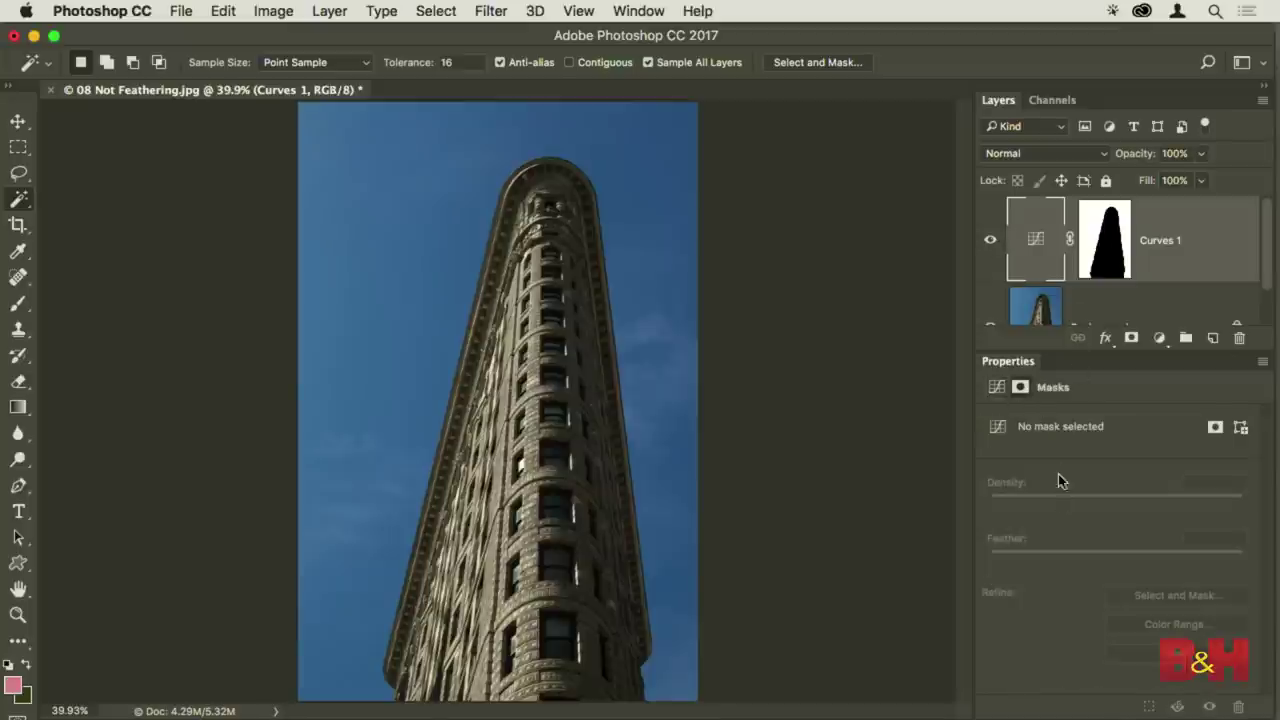
{"action": "left_click", "coordinate": [1097, 243]}
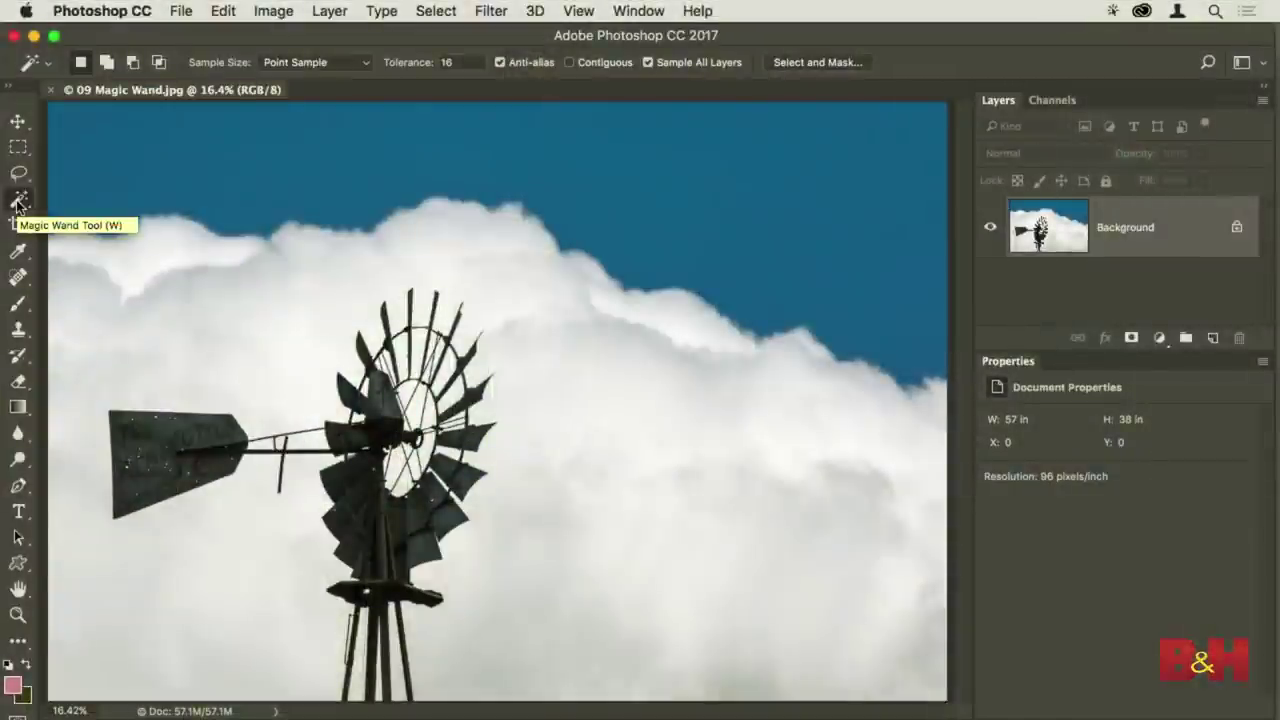
Swap the Quick Selection tool for the Magic Wand Tool from the same tool group
{"action": "left_click_drag", "start_coordinate": [18, 204], "coordinate": [58, 195]}
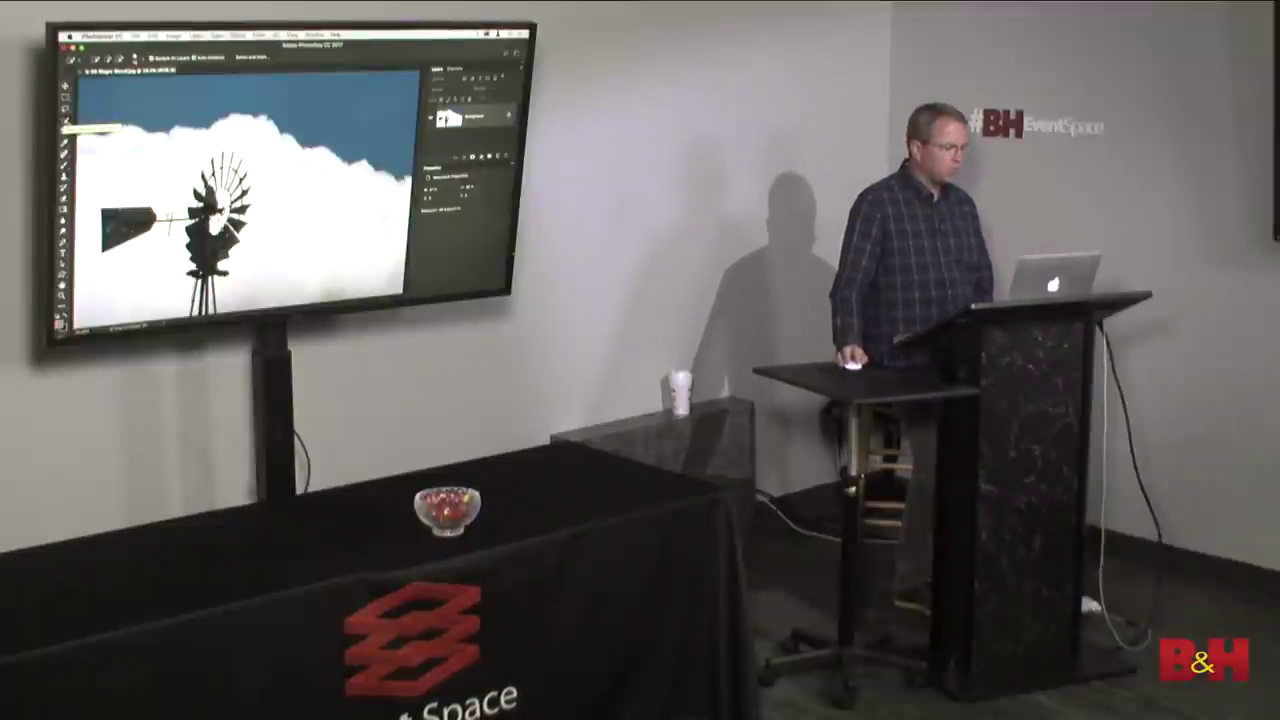
{"action": "left_click", "coordinate": [66, 122]}
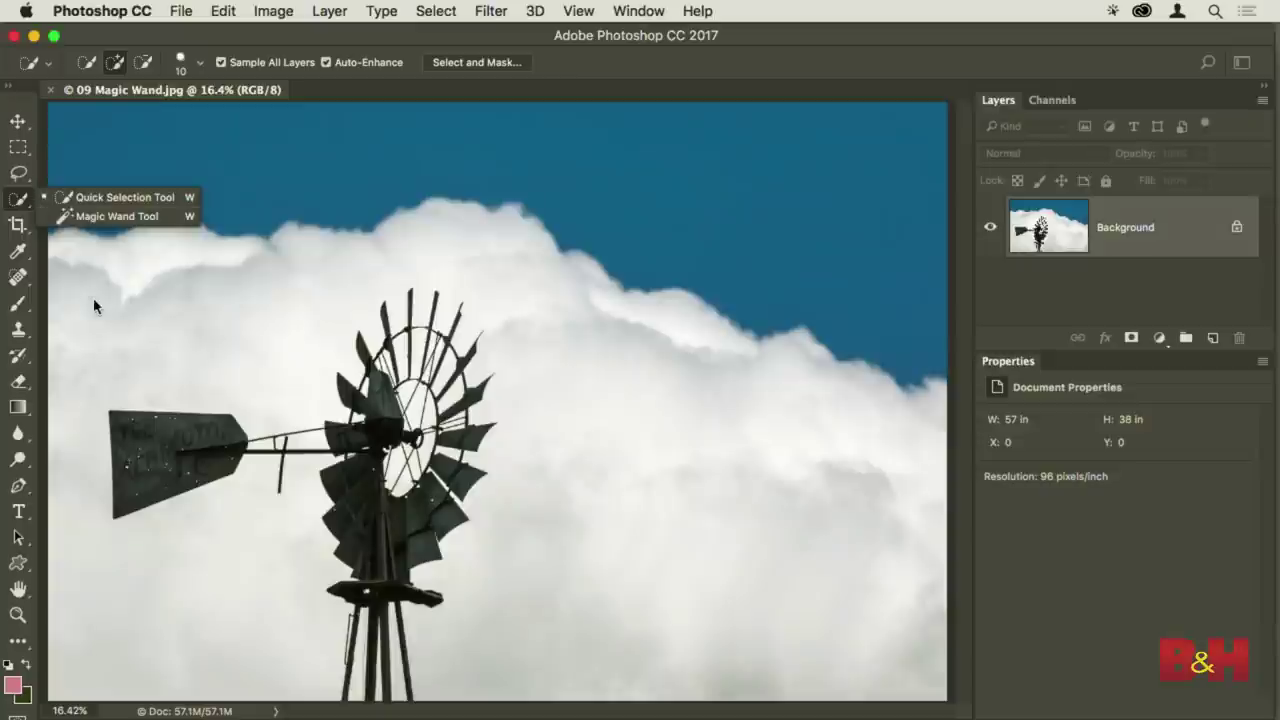
{"action": "left_click", "coordinate": [26, 209]}
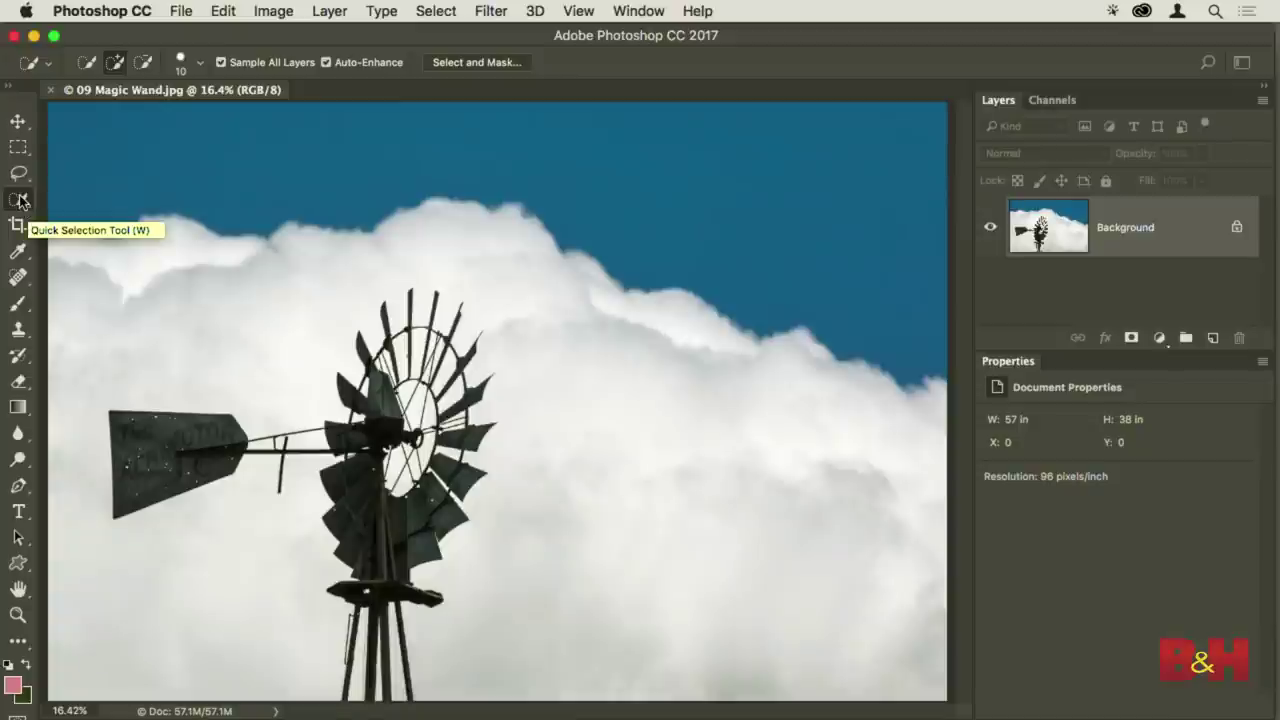
{"action": "right_click", "coordinate": [20, 201]}
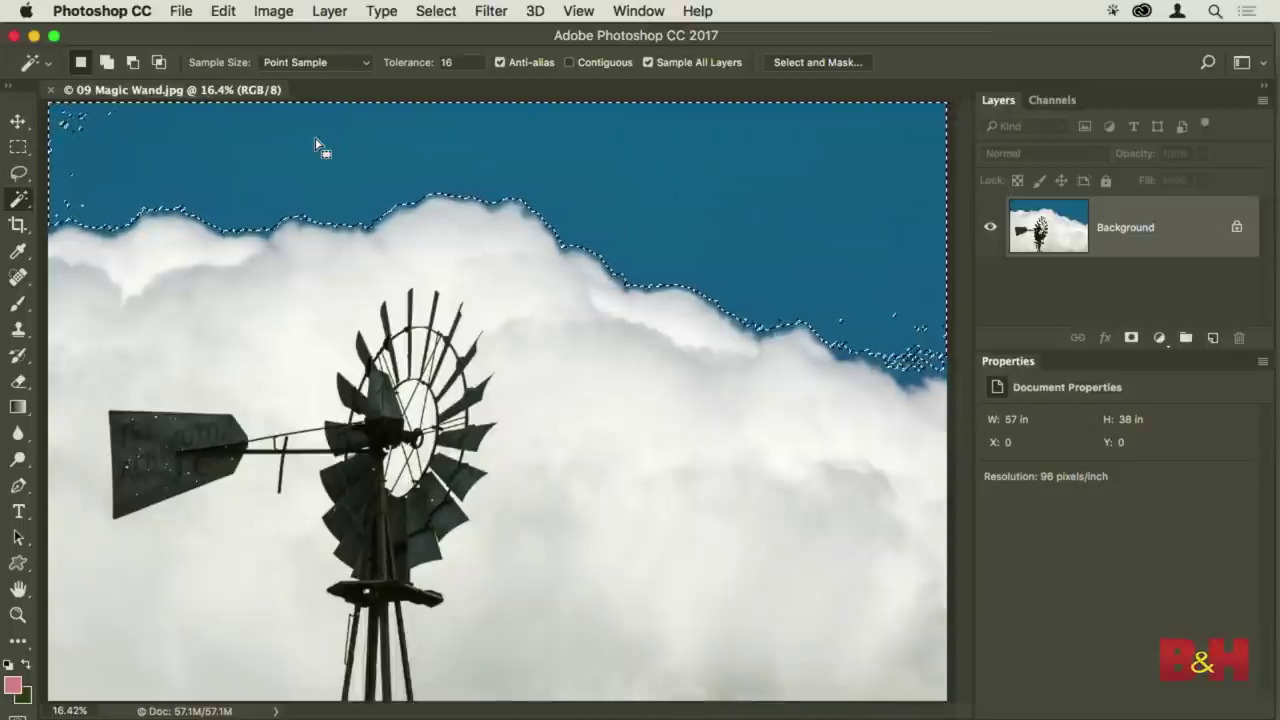
Select the white clouds with the Magic Wand, then deselect with Cmd+D
{"action": "left_click", "coordinate": [325, 272]}
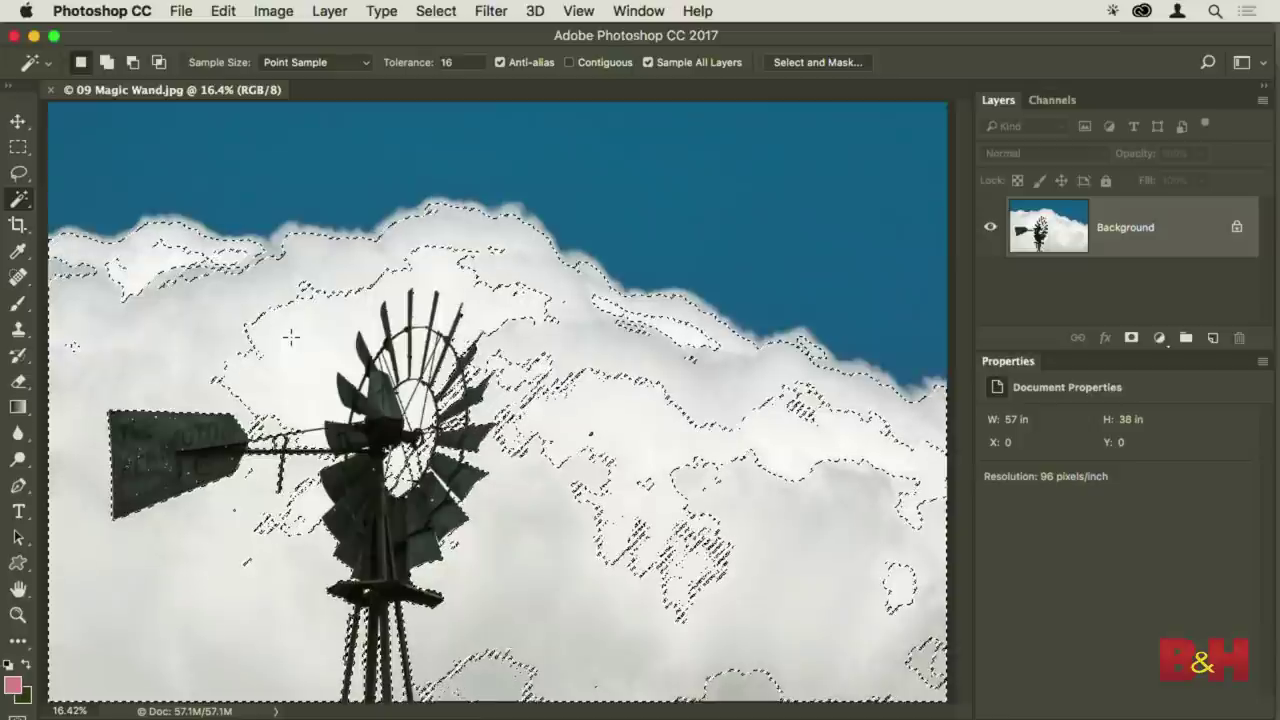
{"action": "key", "text": "super+d"}
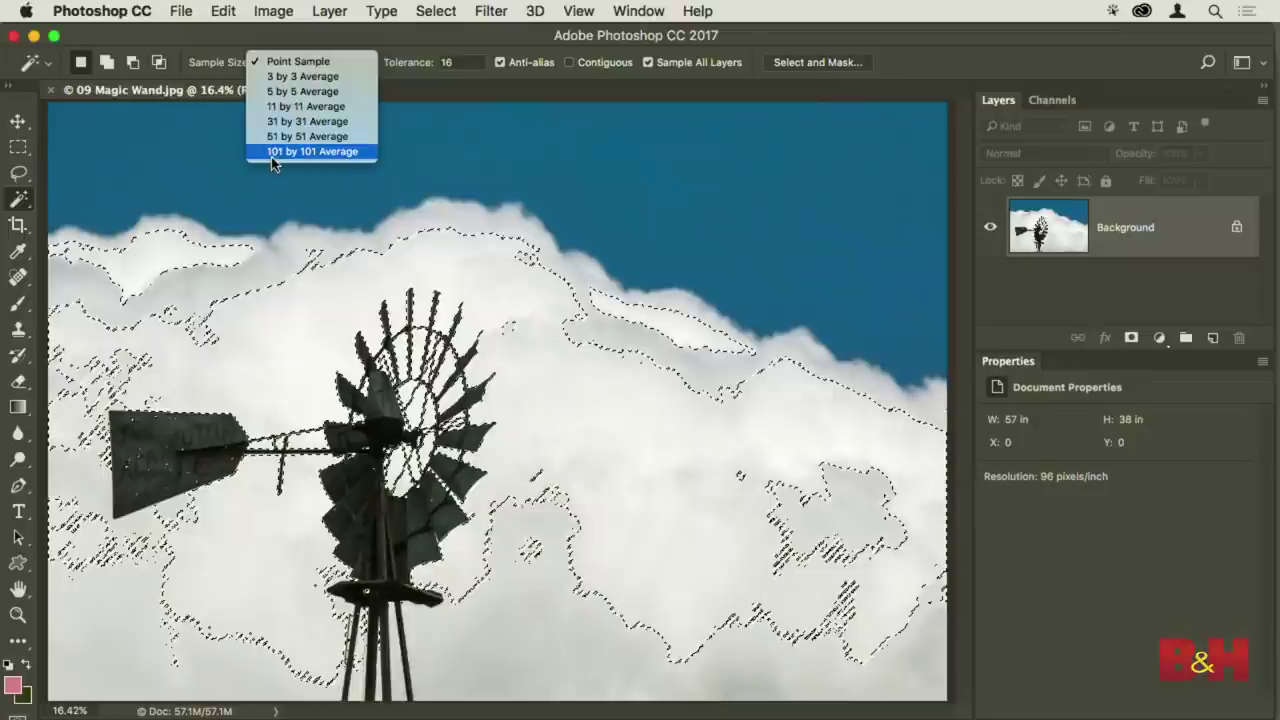
Select the clouds using Point Sample sampling, deselecting and reselecting to compare
{"action": "left_click", "coordinate": [325, 66]}
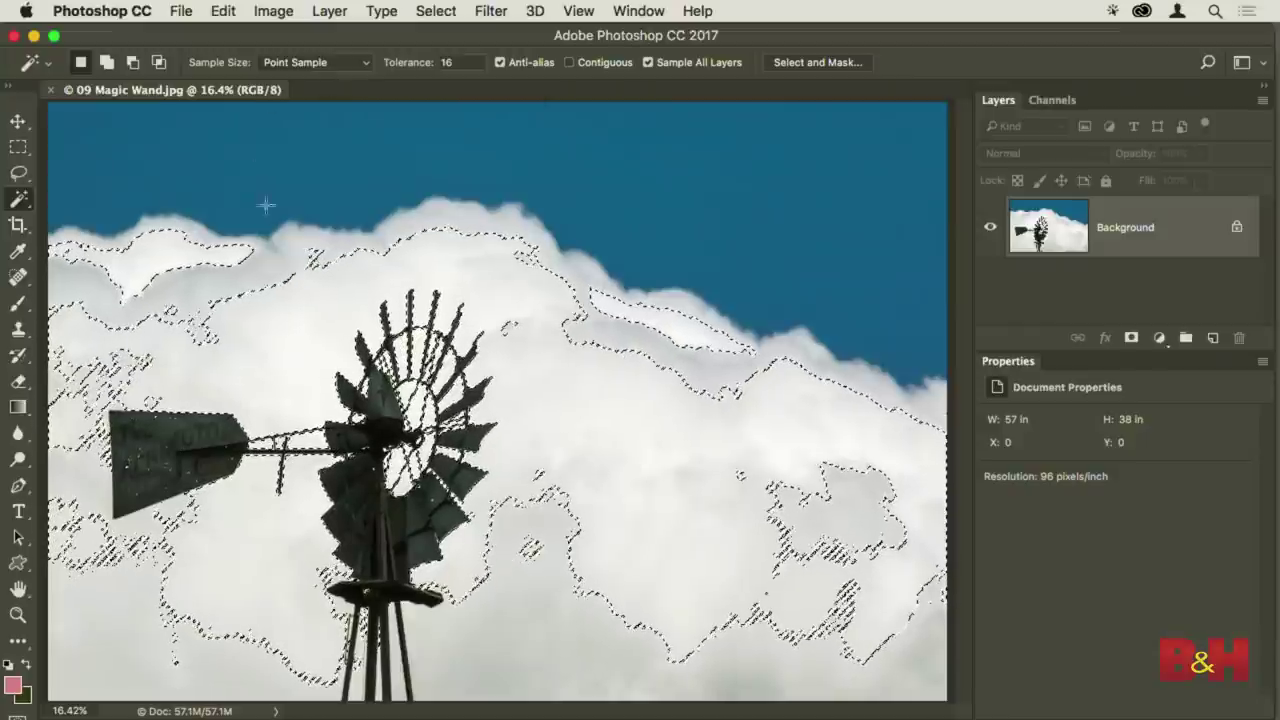
{"action": "left_click", "coordinate": [260, 264]}
{"action": "key", "text": "super+d"}
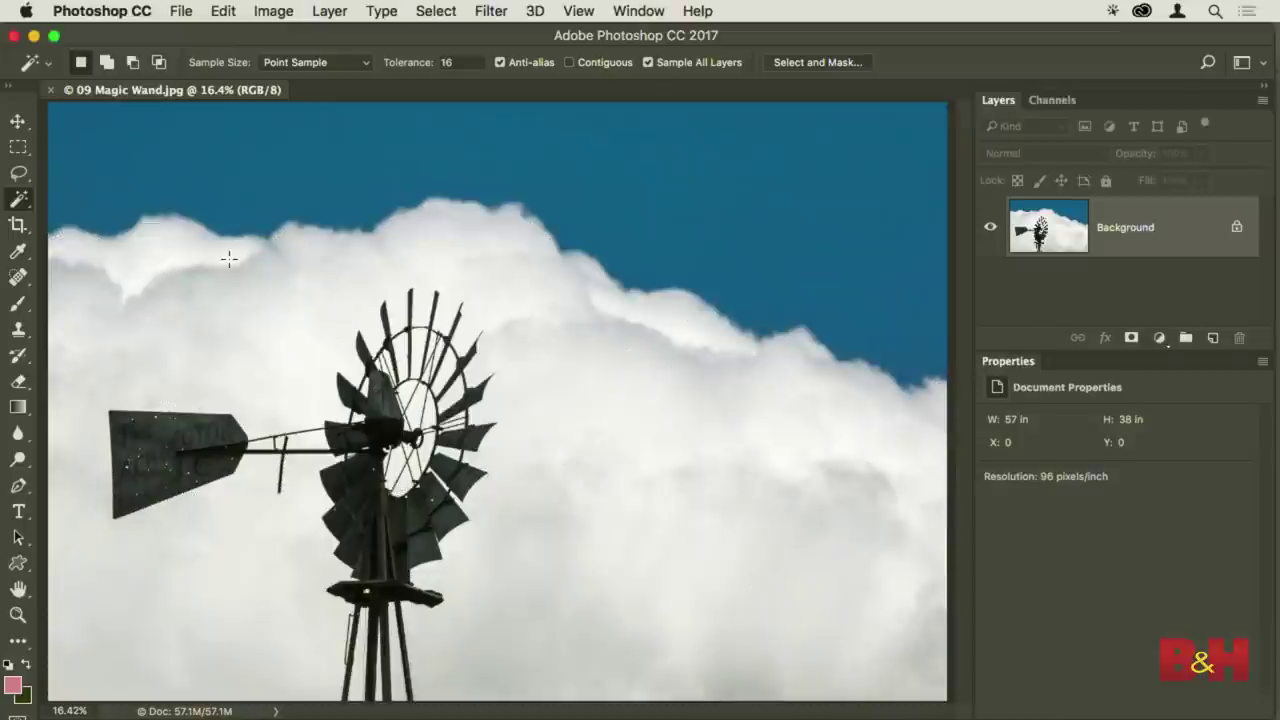
{"action": "left_click", "coordinate": [167, 244]}
Lower the Tolerance to 8 and select the clouds again, then deselect
{"action": "double_click", "coordinate": [469, 62]}
{"action": "type", "text": "8"}
{"action": "key", "text": "super+d"}
{"action": "left_click", "coordinate": [166, 247]}
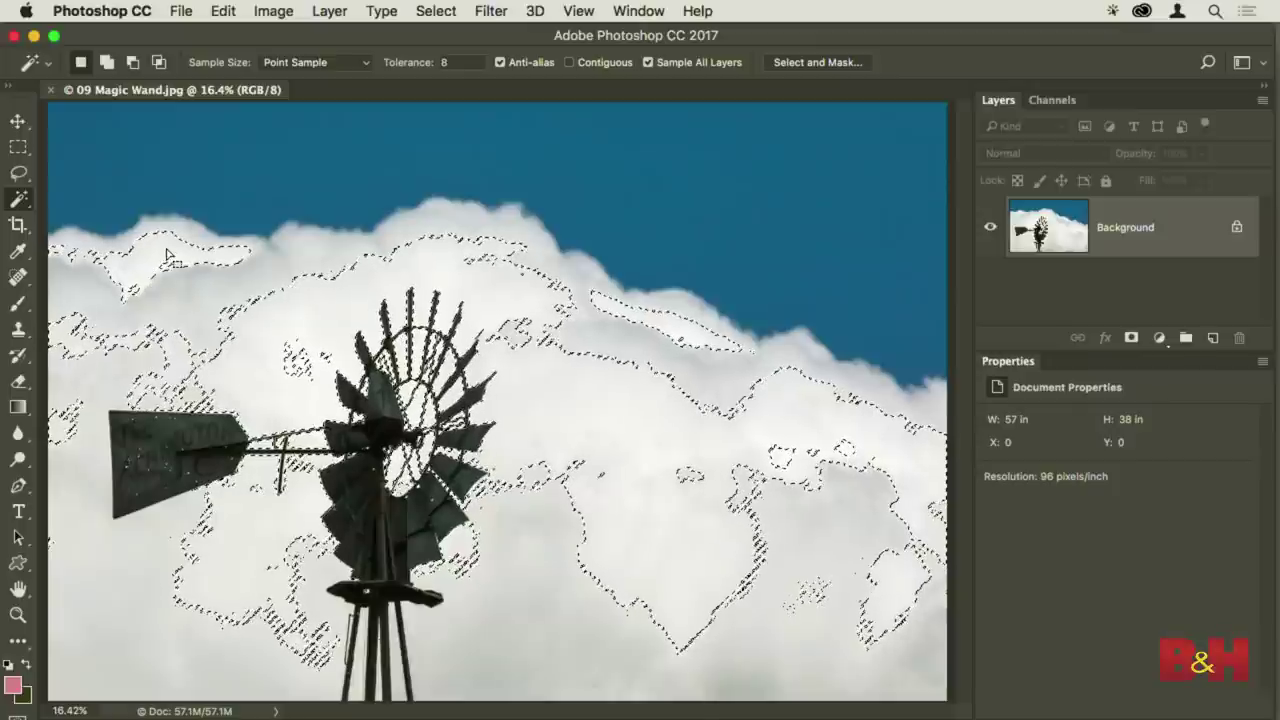
{"action": "key", "text": "super+d"}
Try 101 by 101 Average sampling on the clouds, then undo that selection
{"action": "left_click", "coordinate": [328, 63]}
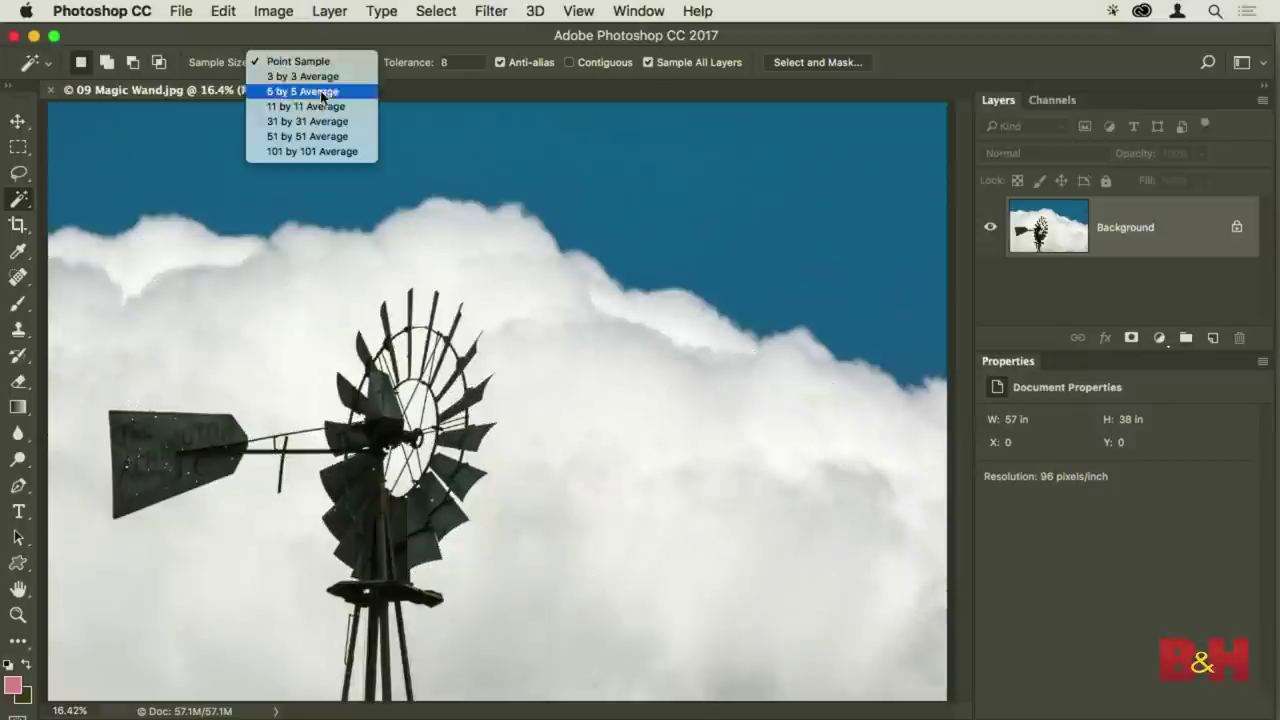
{"action": "left_click", "coordinate": [322, 150]}
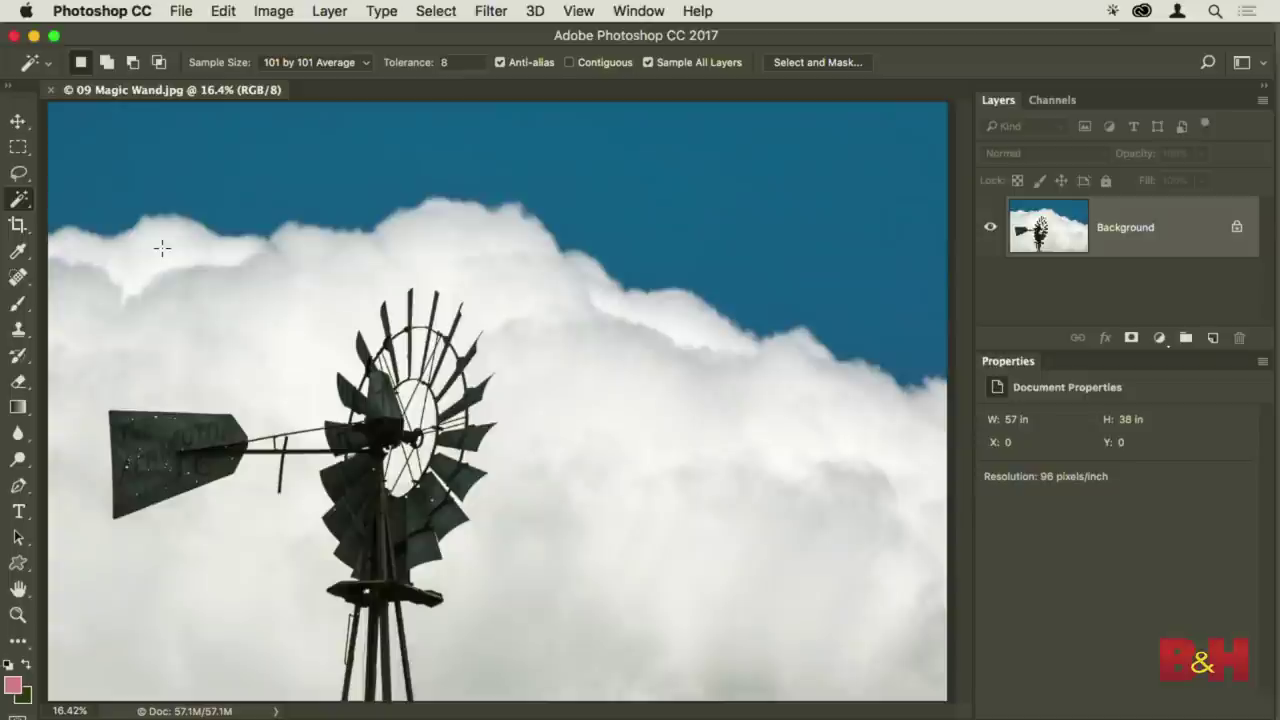
{"action": "left_click", "coordinate": [162, 249]}
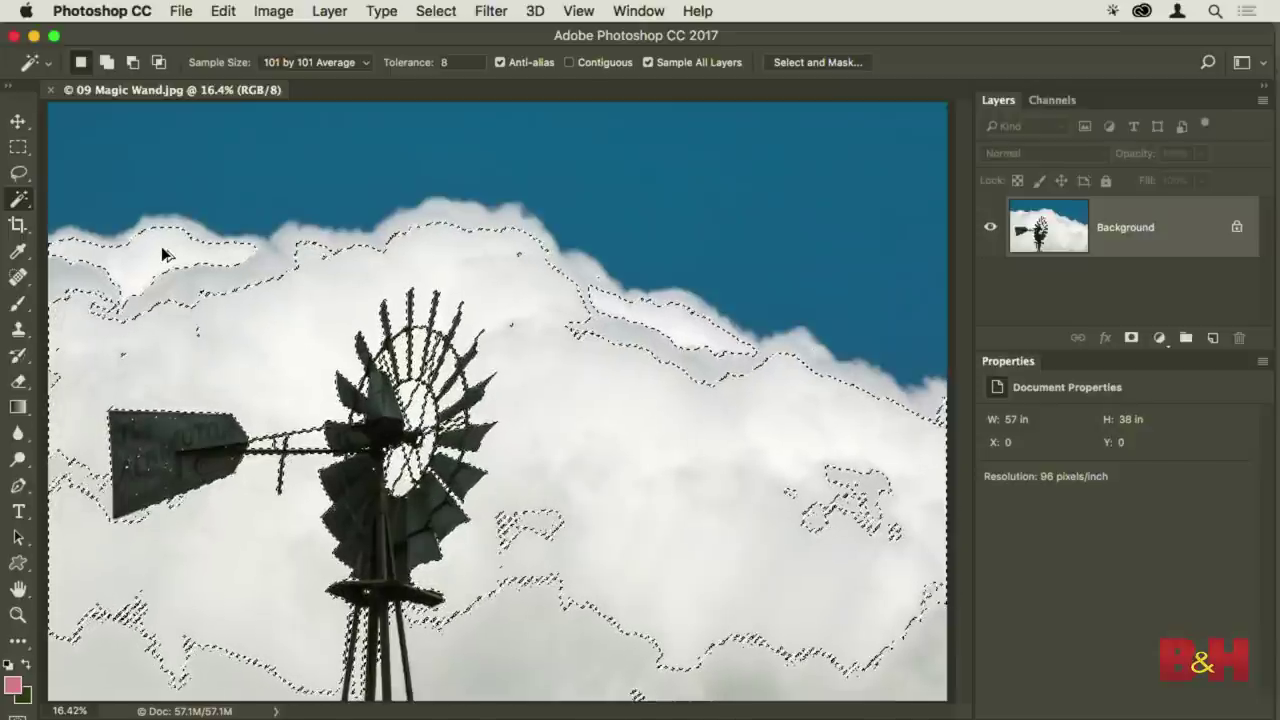
{"action": "key", "text": "super+z"}
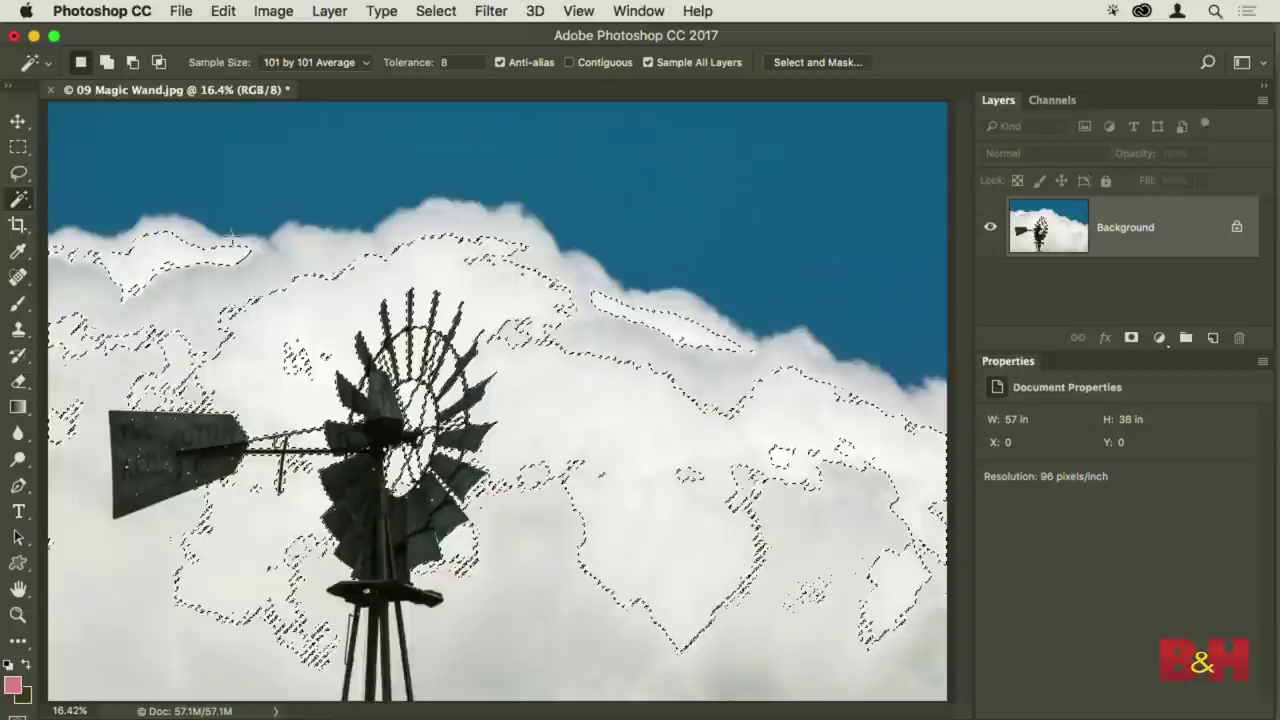
Switch to 5 by 5 Average sampling, reselect the clouds, then deselect
{"action": "left_click", "coordinate": [357, 53]}
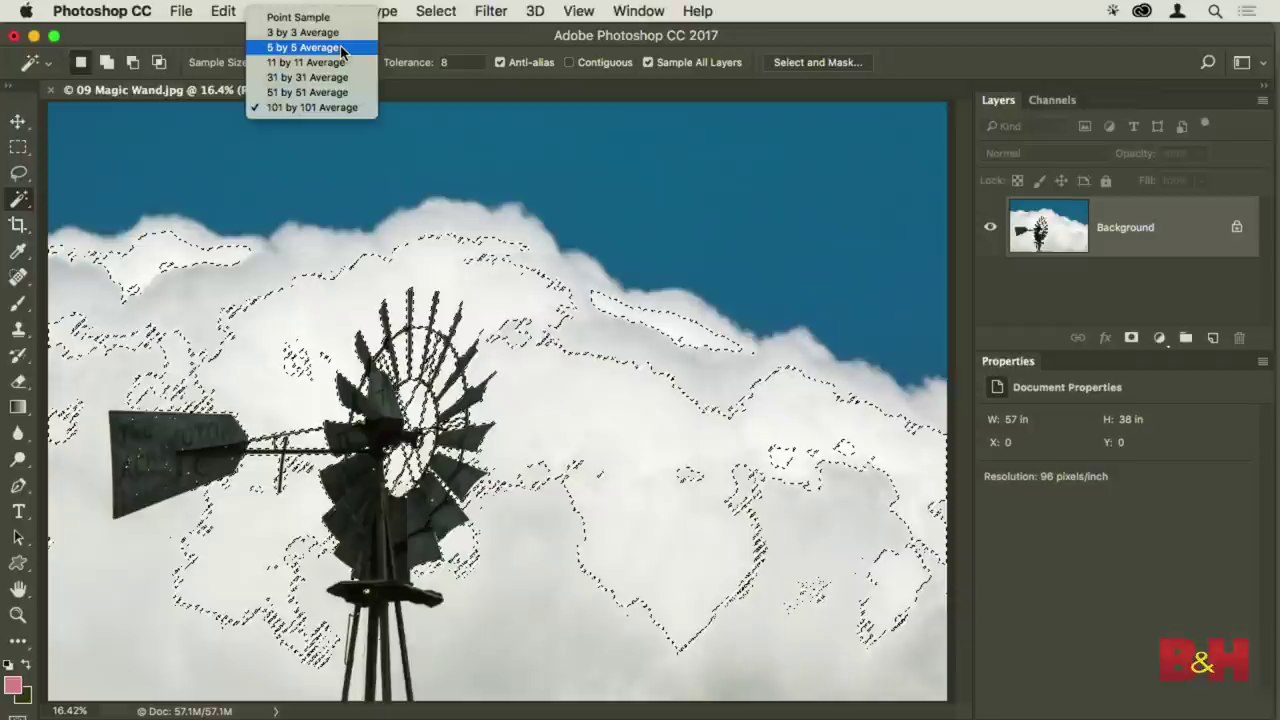
{"action": "left_click", "coordinate": [341, 47]}
{"action": "left_click", "coordinate": [176, 256]}
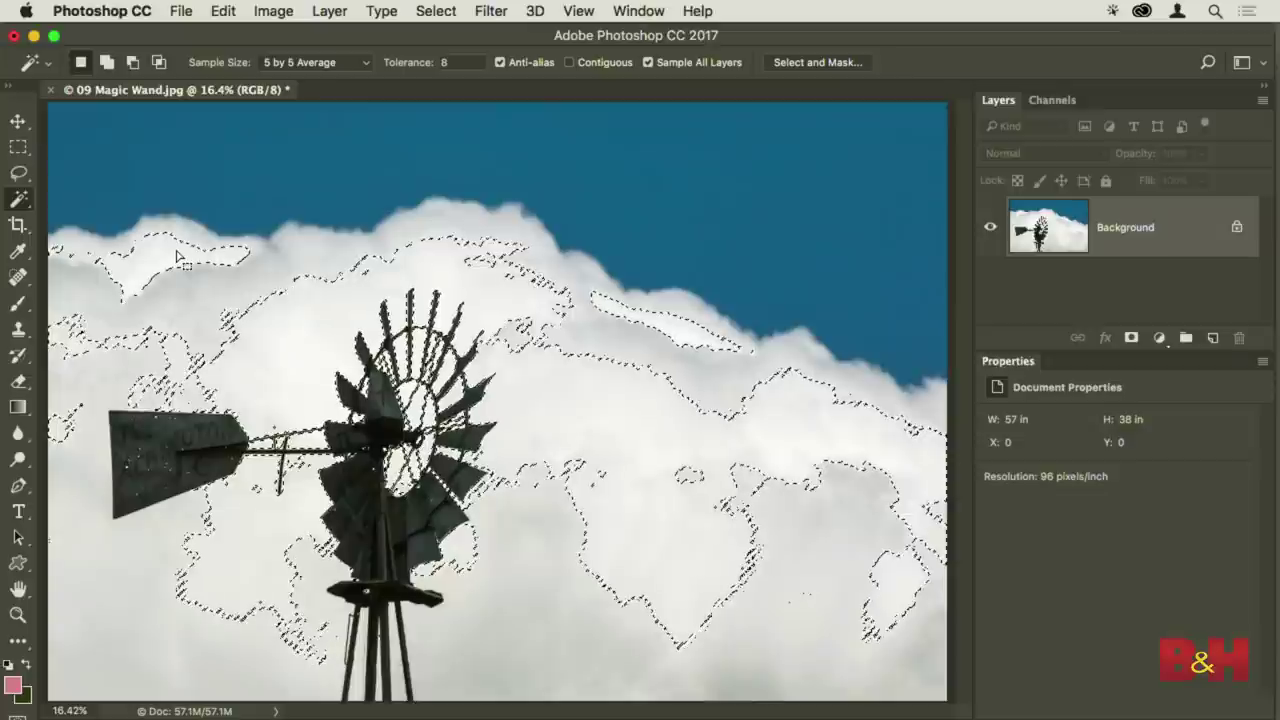
{"action": "key", "text": "super+d"}
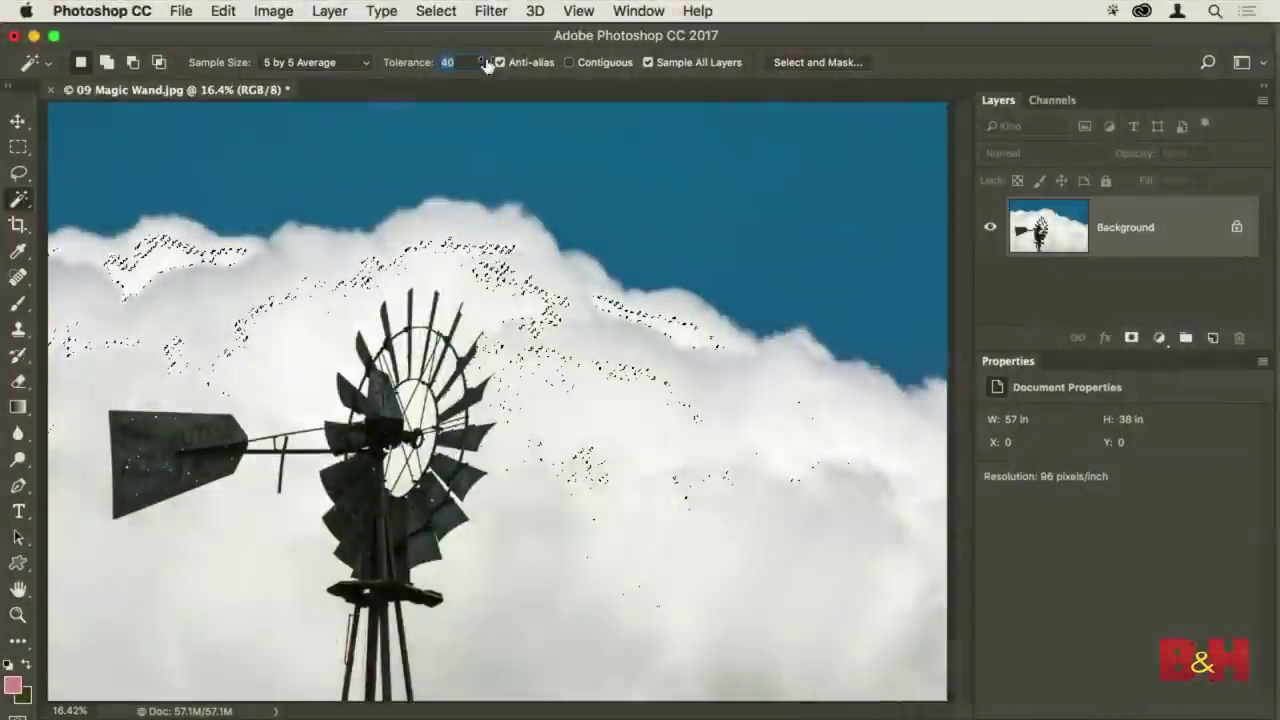
Raise the Magic Wand tolerance to 255 and select the entire image
{"action": "type", "text": "254"}
{"action": "left_click", "coordinate": [470, 234]}
{"action": "key", "text": "Return"}
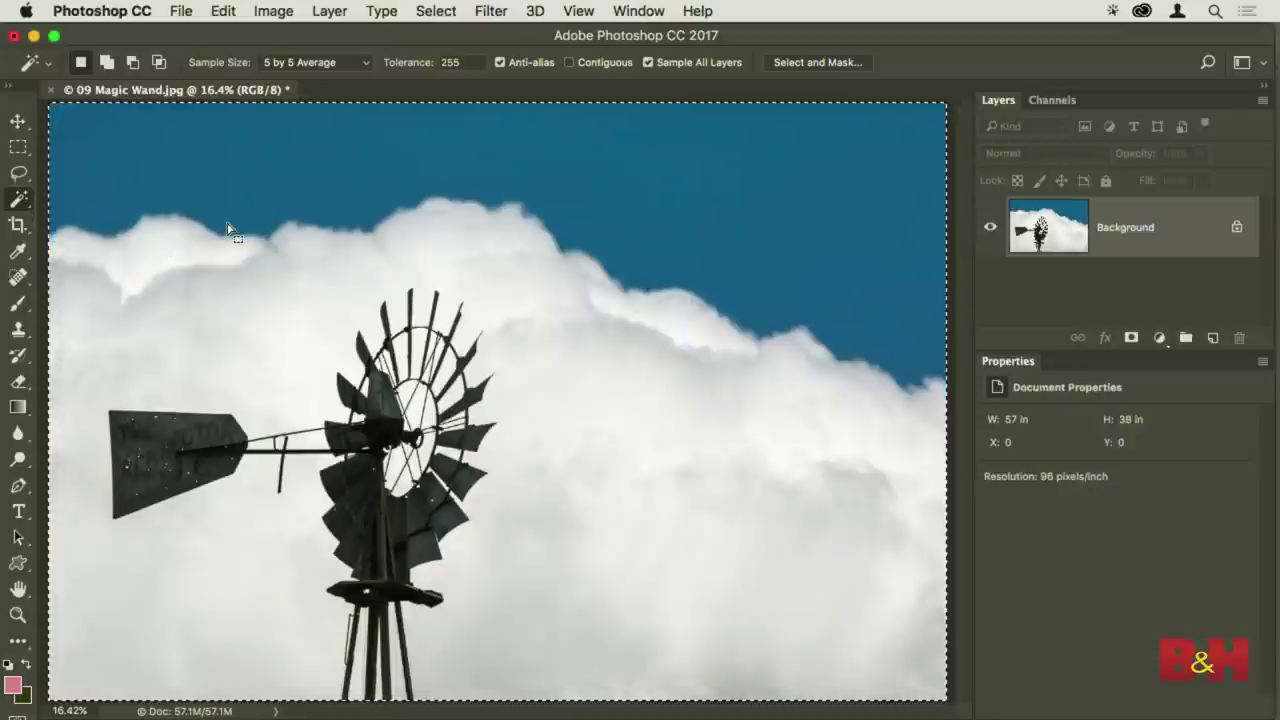
Scrub the Tolerance back down to 16 and reselect the white clouds
{"action": "left_click_drag", "start_coordinate": [423, 61], "coordinate": [400, 66]}
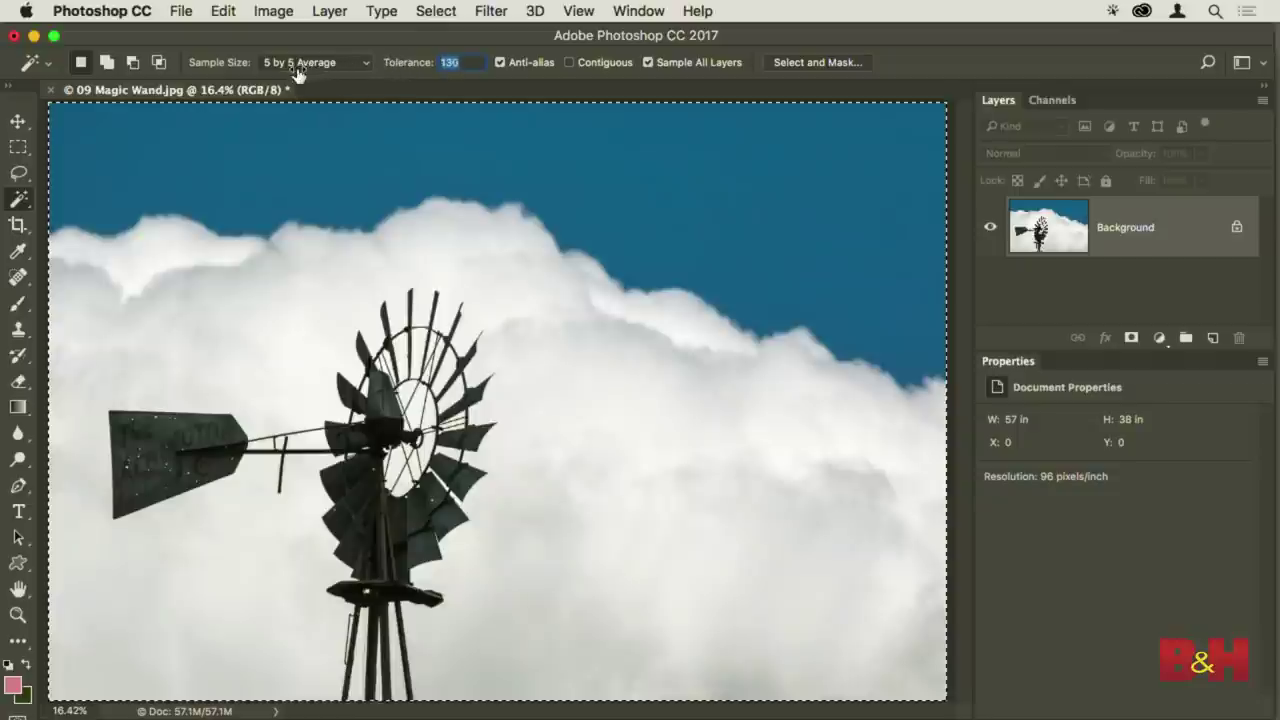
{"action": "left_click_drag", "start_coordinate": [400, 74], "coordinate": [413, 68]}
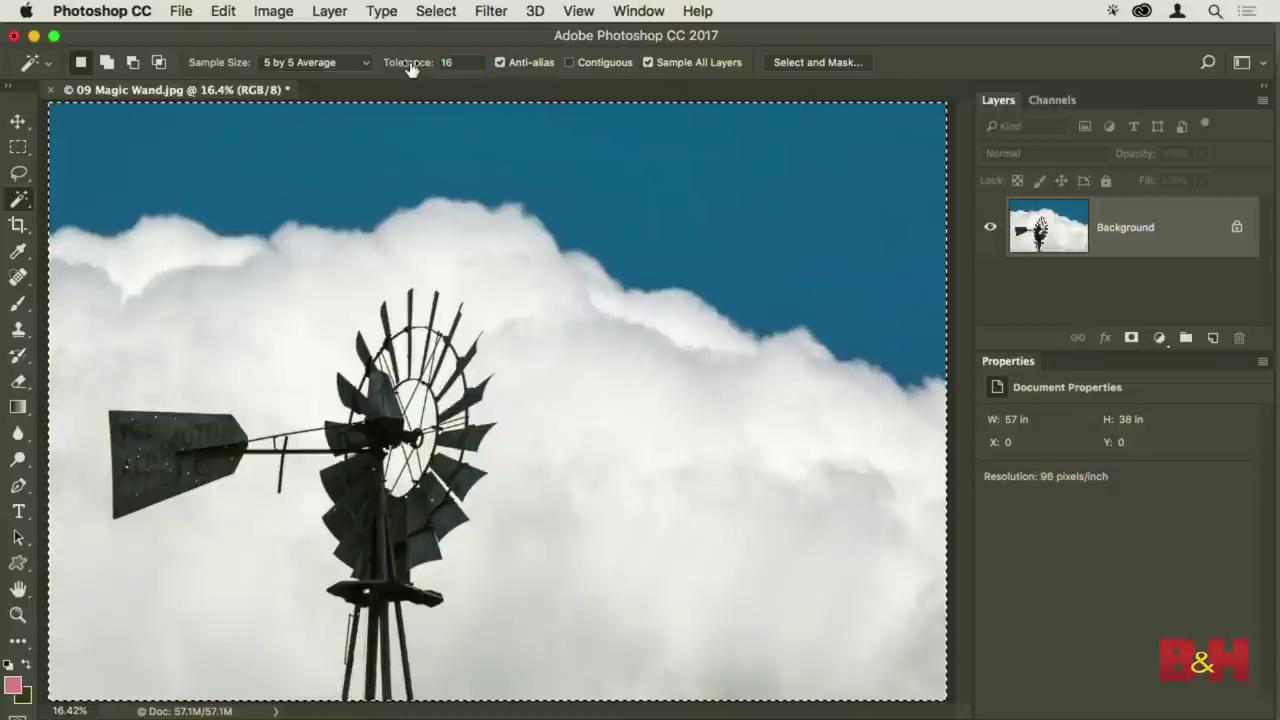
{"action": "key", "text": "super+d"}
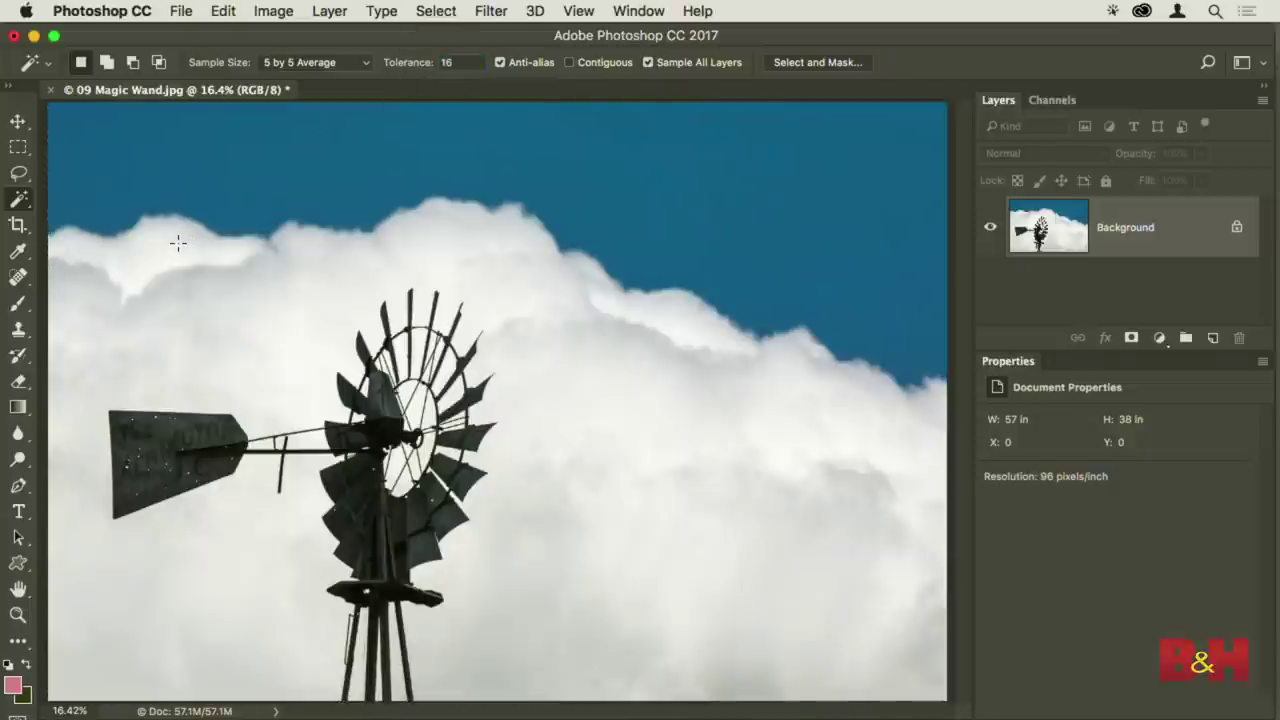
{"action": "left_click", "coordinate": [168, 245]}
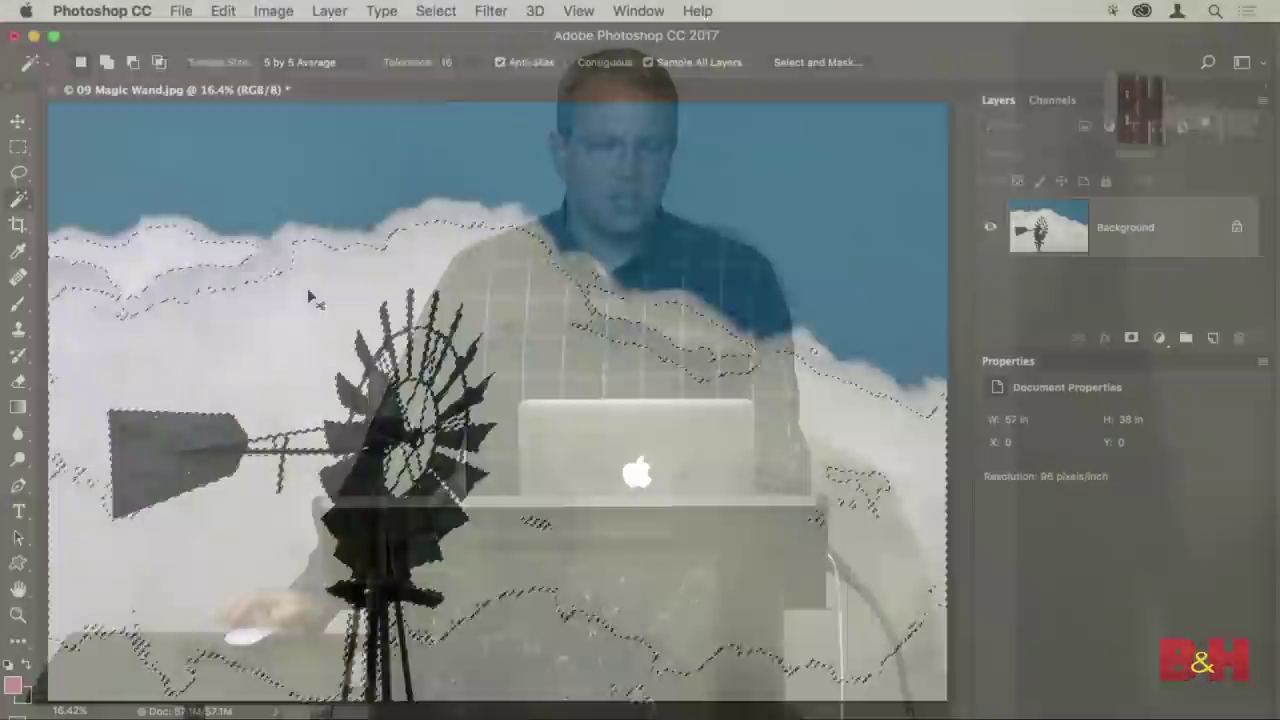
Select the clouds at tolerance 20, then deselect
{"action": "key", "text": "super+d"}
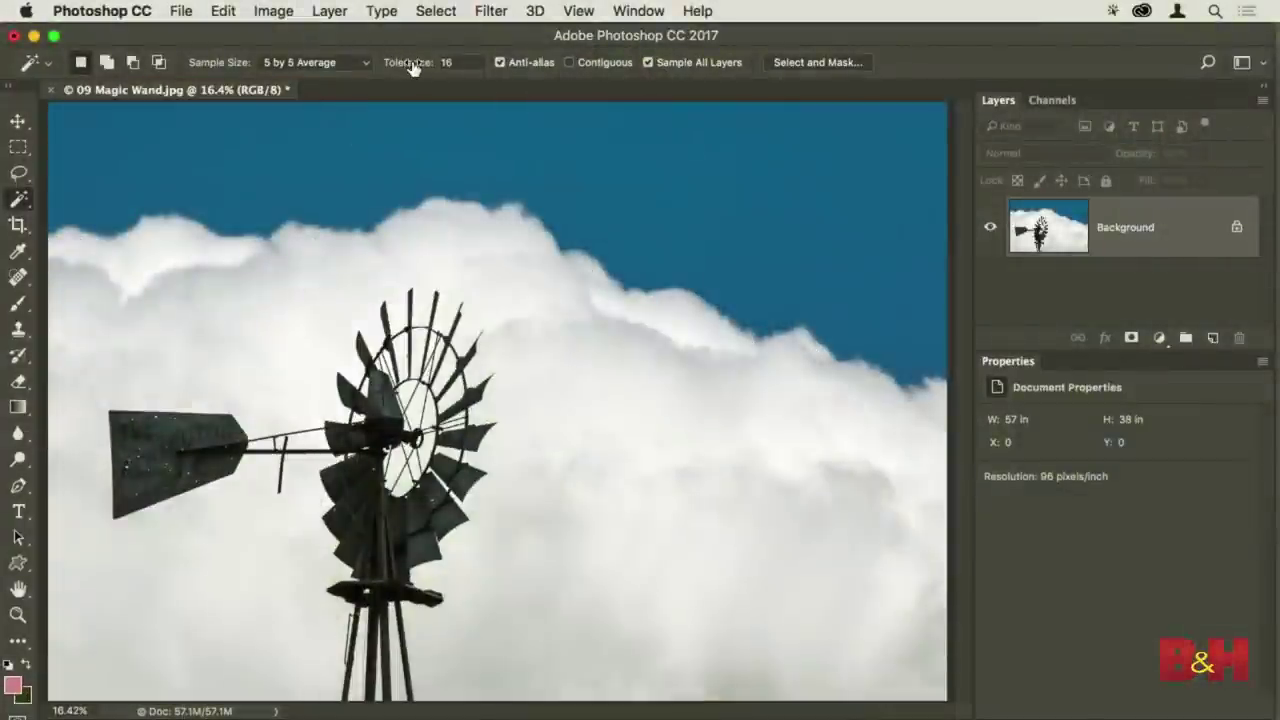
{"action": "key", "text": "Return"}
{"action": "left_click", "coordinate": [166, 245]}
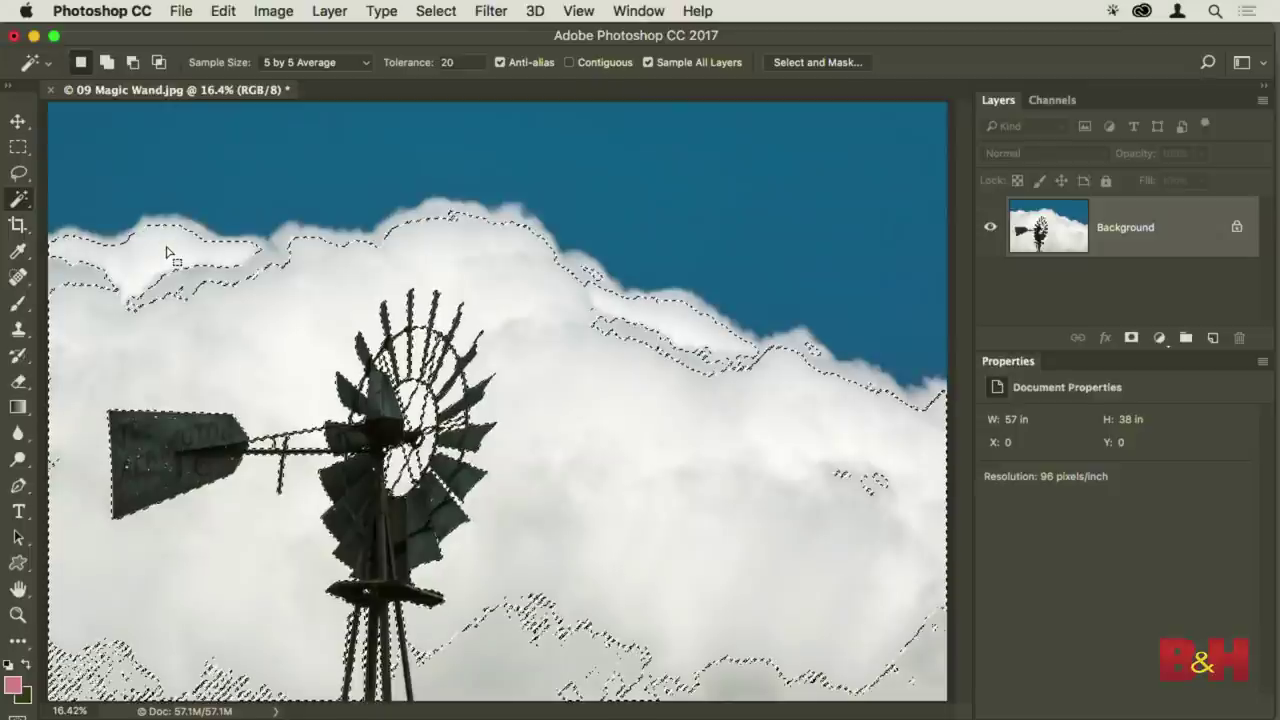
{"action": "key", "text": "super+d"}
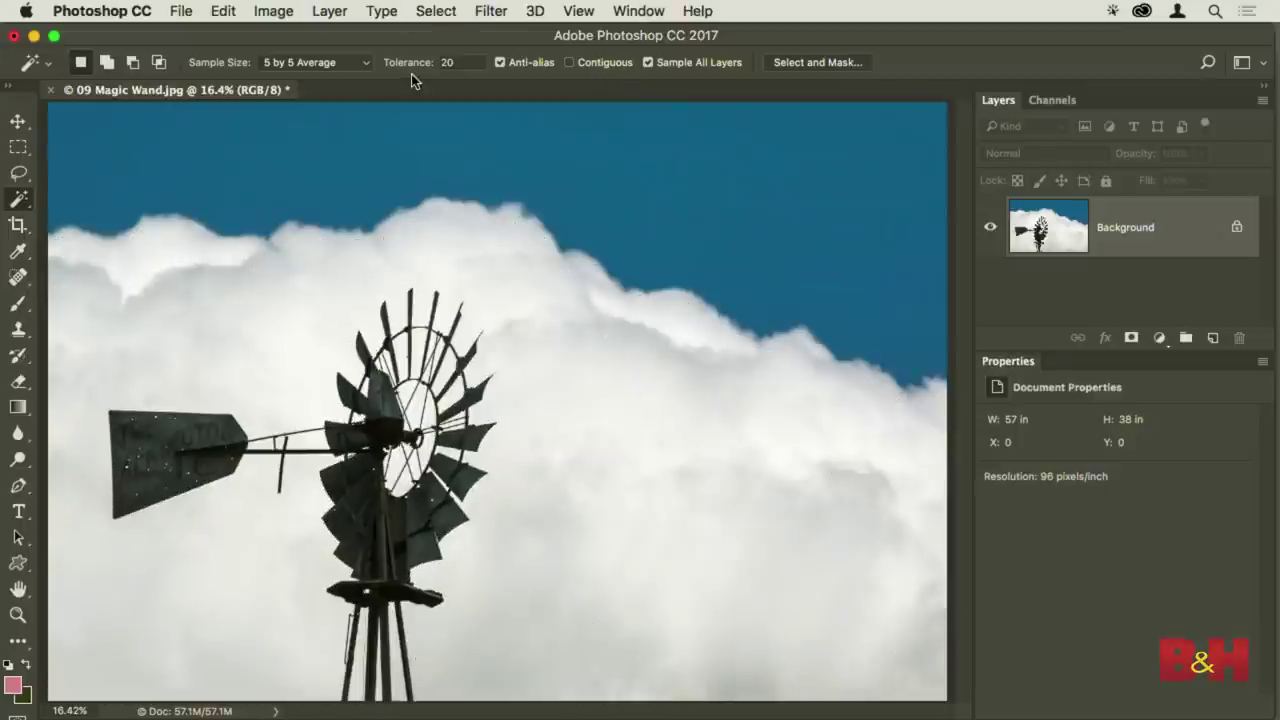
Compare cloud selections at tolerance 51, then select the clouds and windmill again
{"action": "left_click", "coordinate": [253, 284]}
{"action": "key", "text": "super+d"}
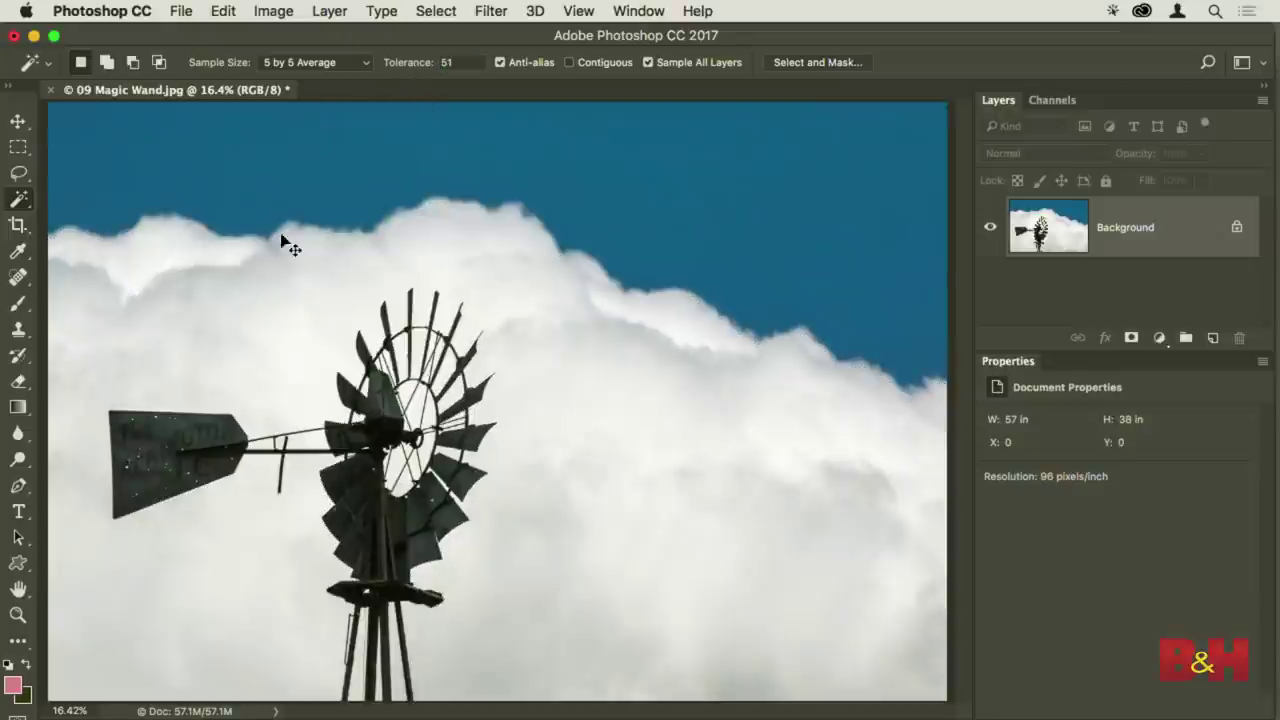
{"action": "left_click", "coordinate": [195, 270]}
{"action": "key", "text": "super+d"}
{"action": "left_click", "coordinate": [214, 248]}
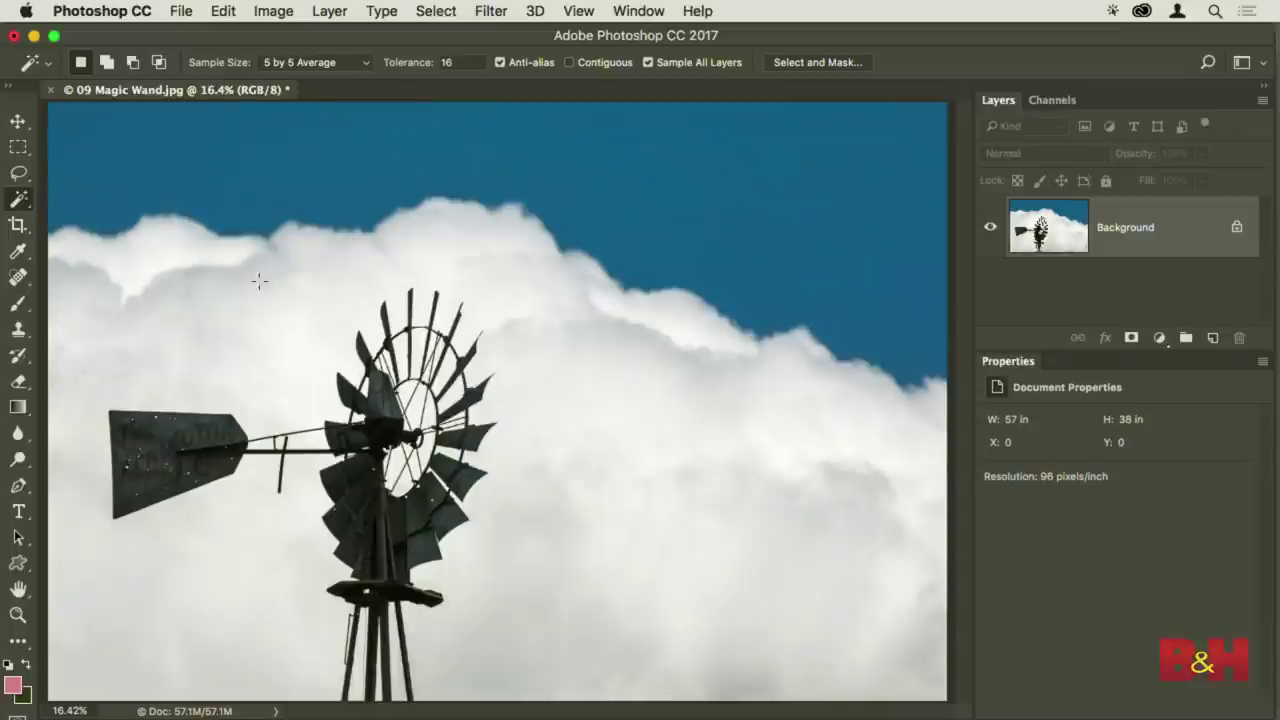
Shift-add the lower-left cloud and other patches, then make a fresh cloud selection at tolerance 16
{"action": "left_click", "coordinate": [167, 248]}
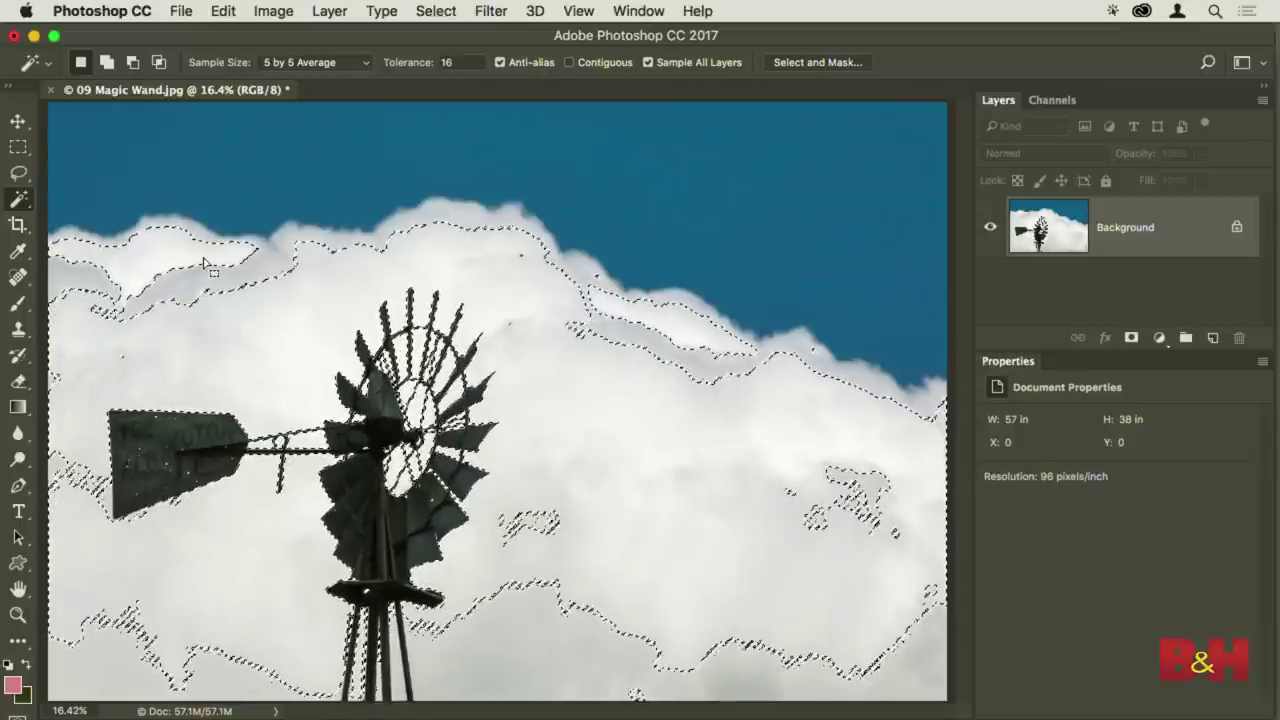
{"action": "key", "text": "shift"}
{"action": "left_click", "coordinate": [140, 640], "text": "shift"}
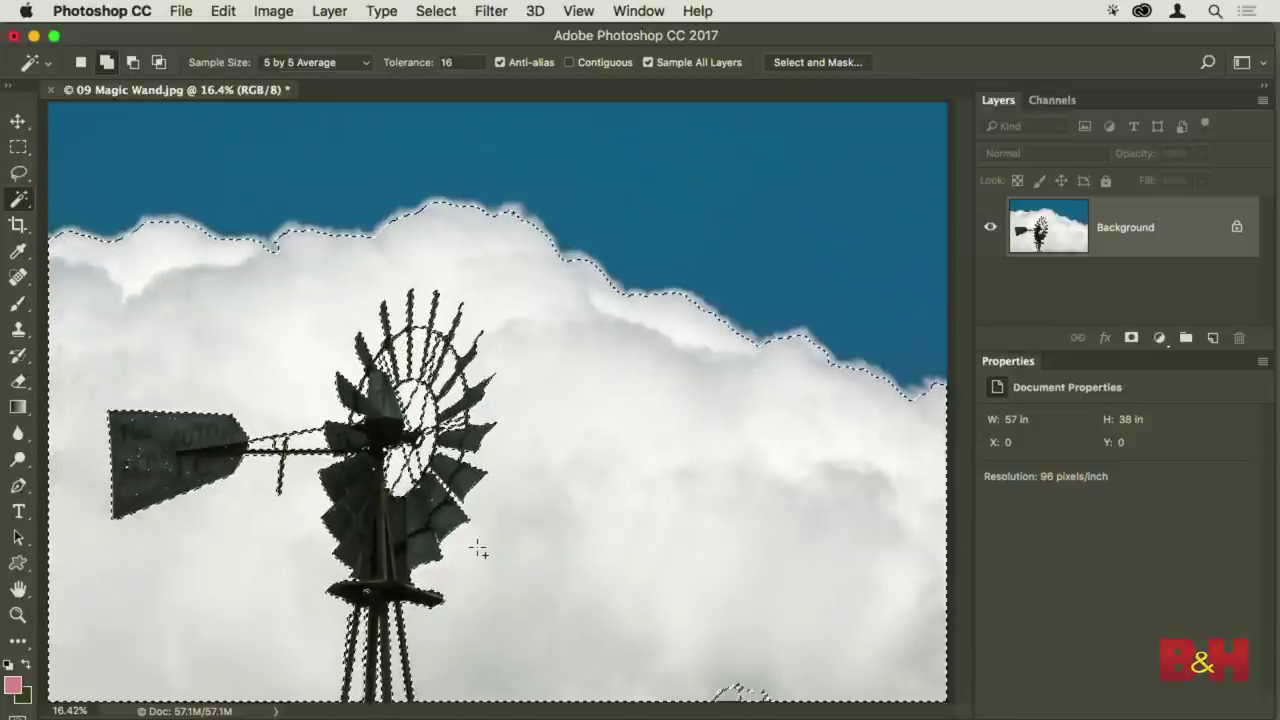
{"action": "left_click", "coordinate": [377, 276], "text": "shift"}
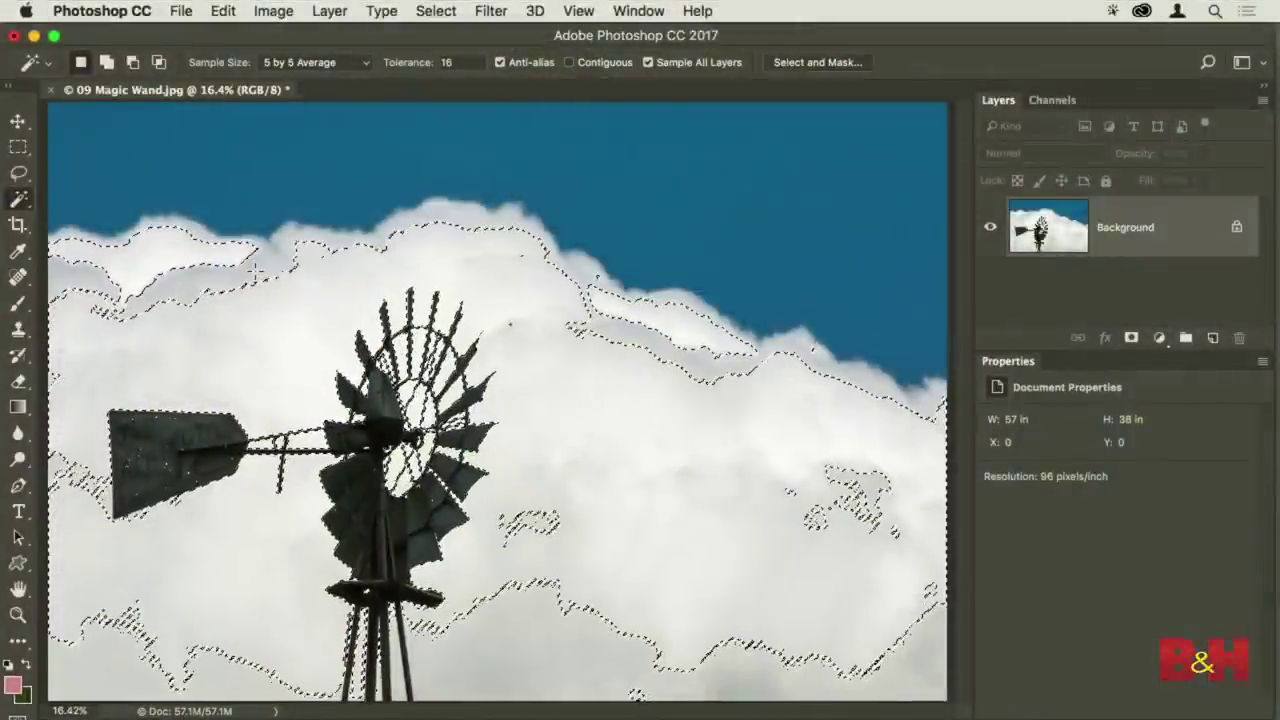
{"action": "key", "text": "shift"}
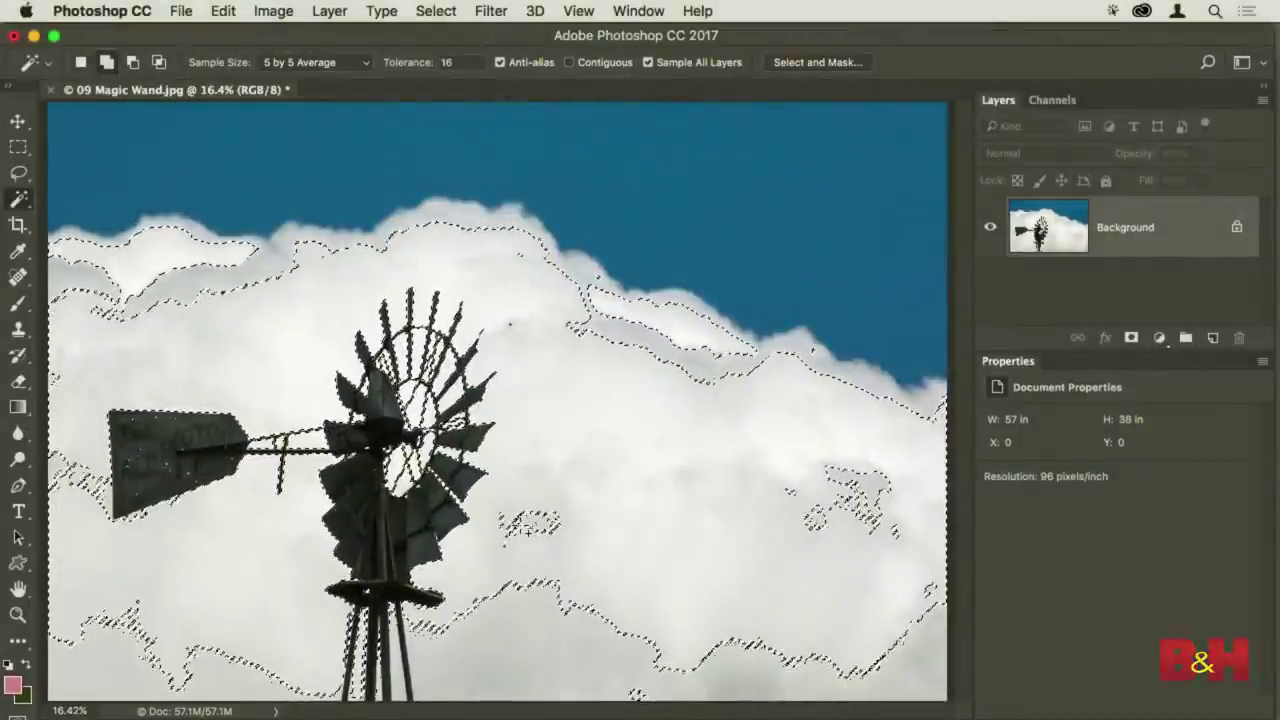
{"action": "left_click", "coordinate": [545, 500], "text": "shift"}
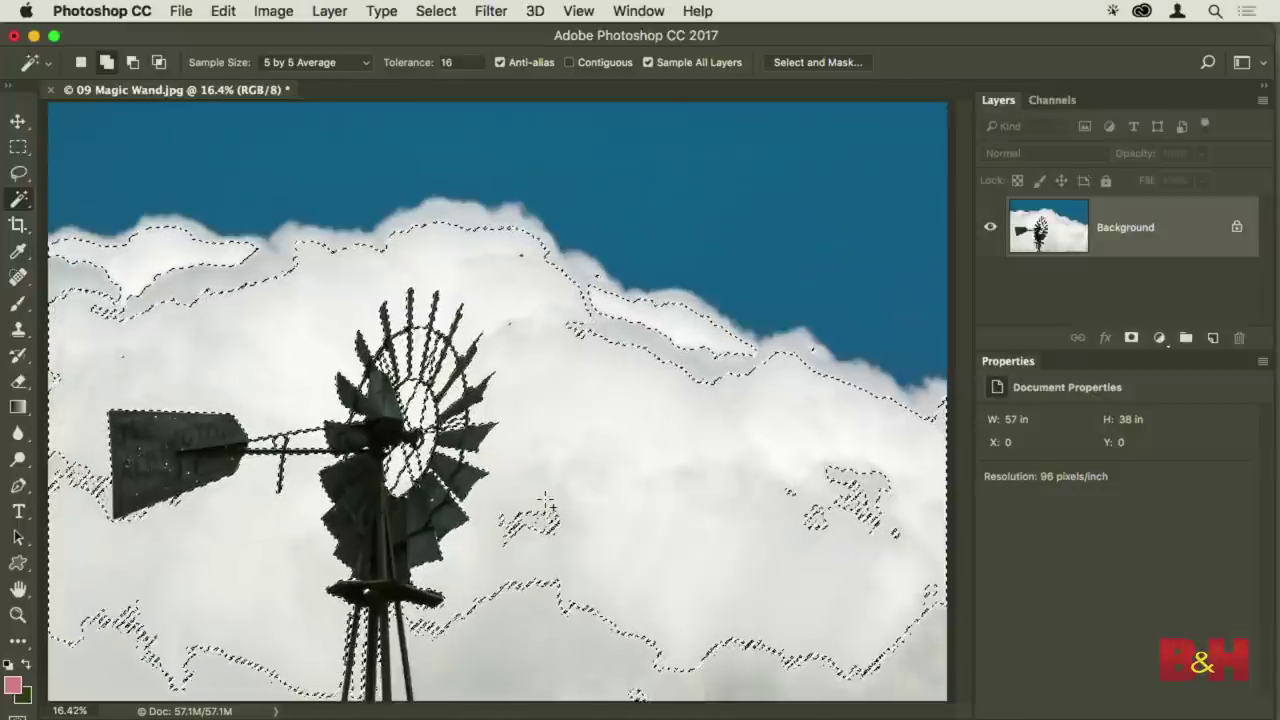
{"action": "left_click", "coordinate": [549, 498]}
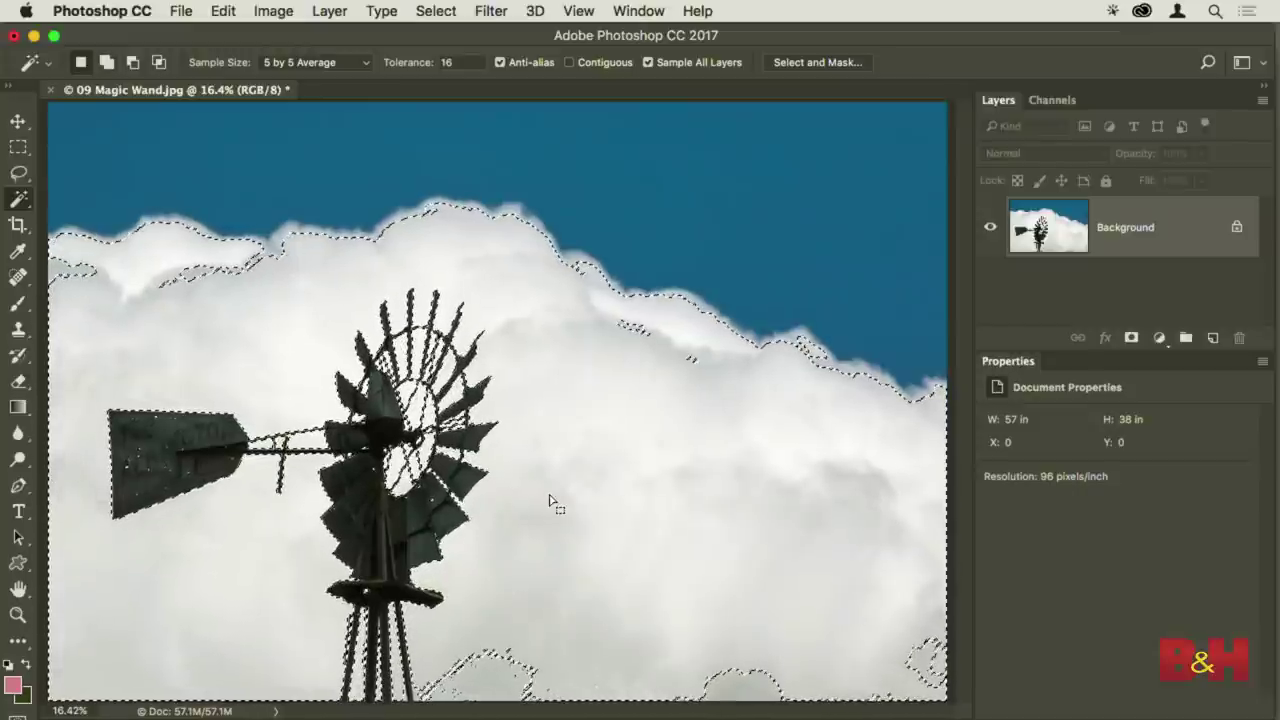
Hold Shift to add the remaining cloud areas to the selection
{"action": "key", "text": "shift"}
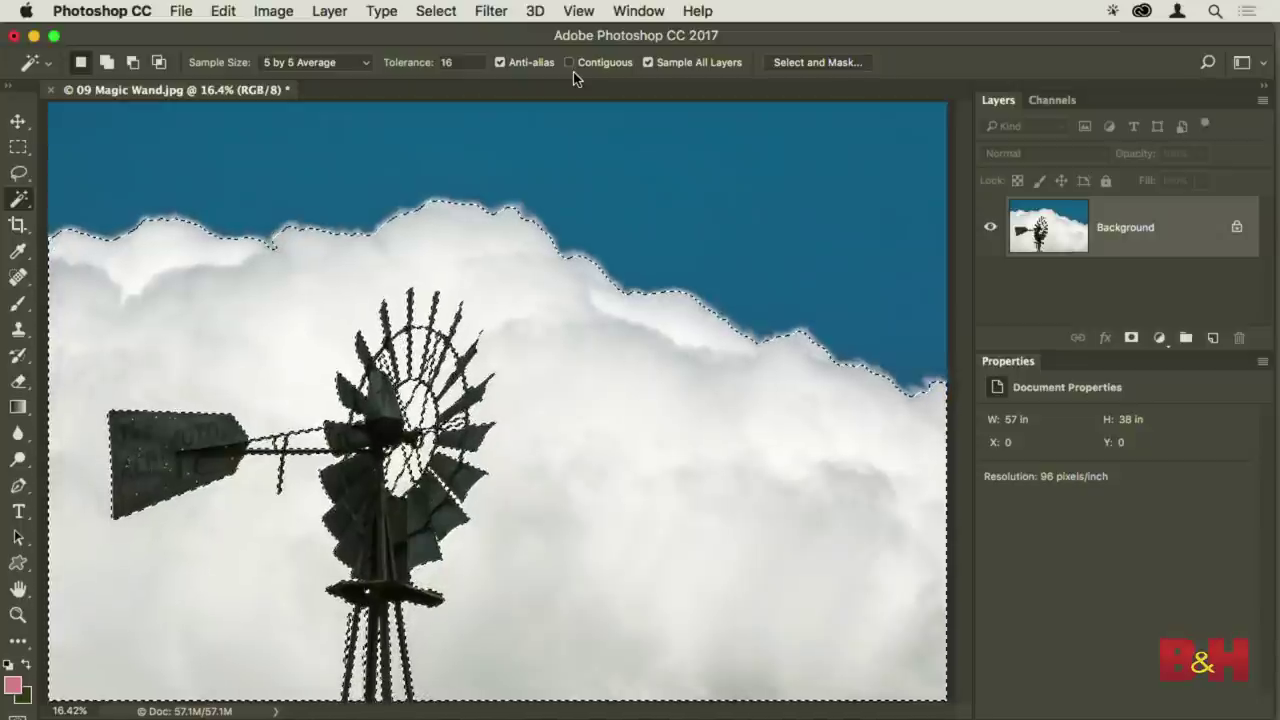
With Contiguous on, select the sky wedges between the windmill wheel's spokes
{"action": "key", "text": "super+d"}
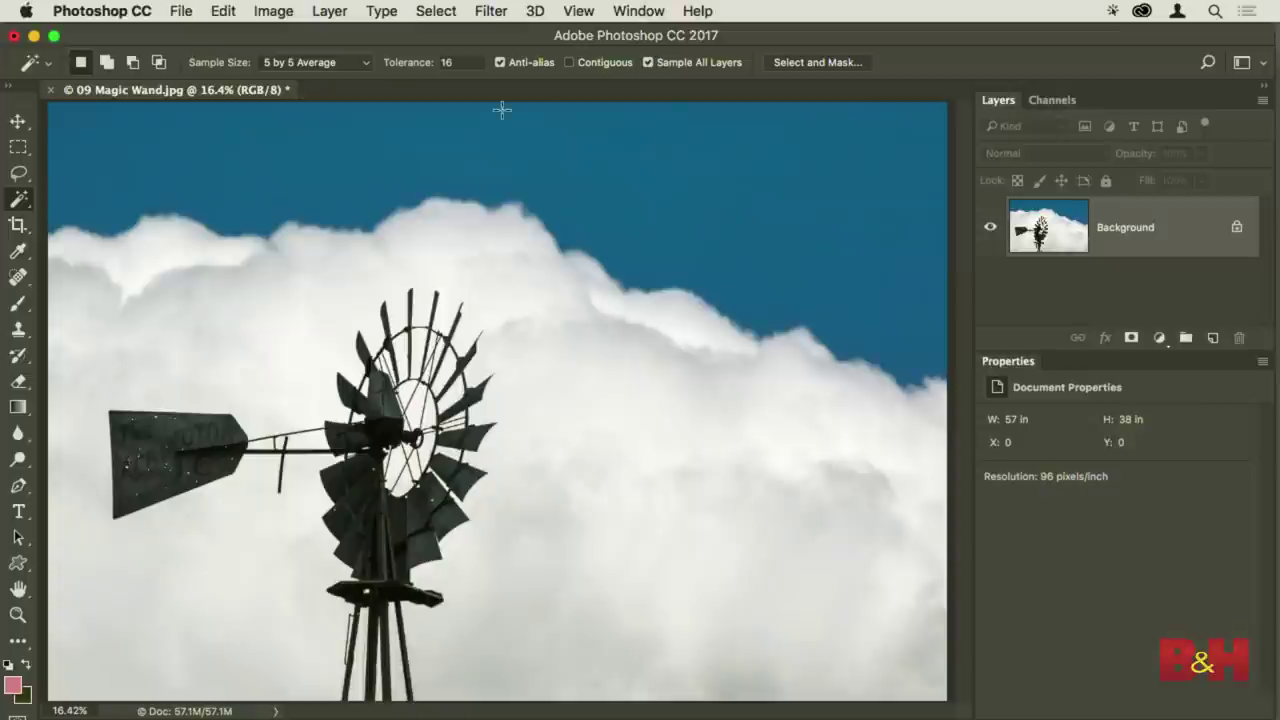
{"action": "left_click", "coordinate": [569, 63]}
{"action": "scroll", "coordinate": [427, 408], "scroll_direction": "up", "scroll_amount": 5}
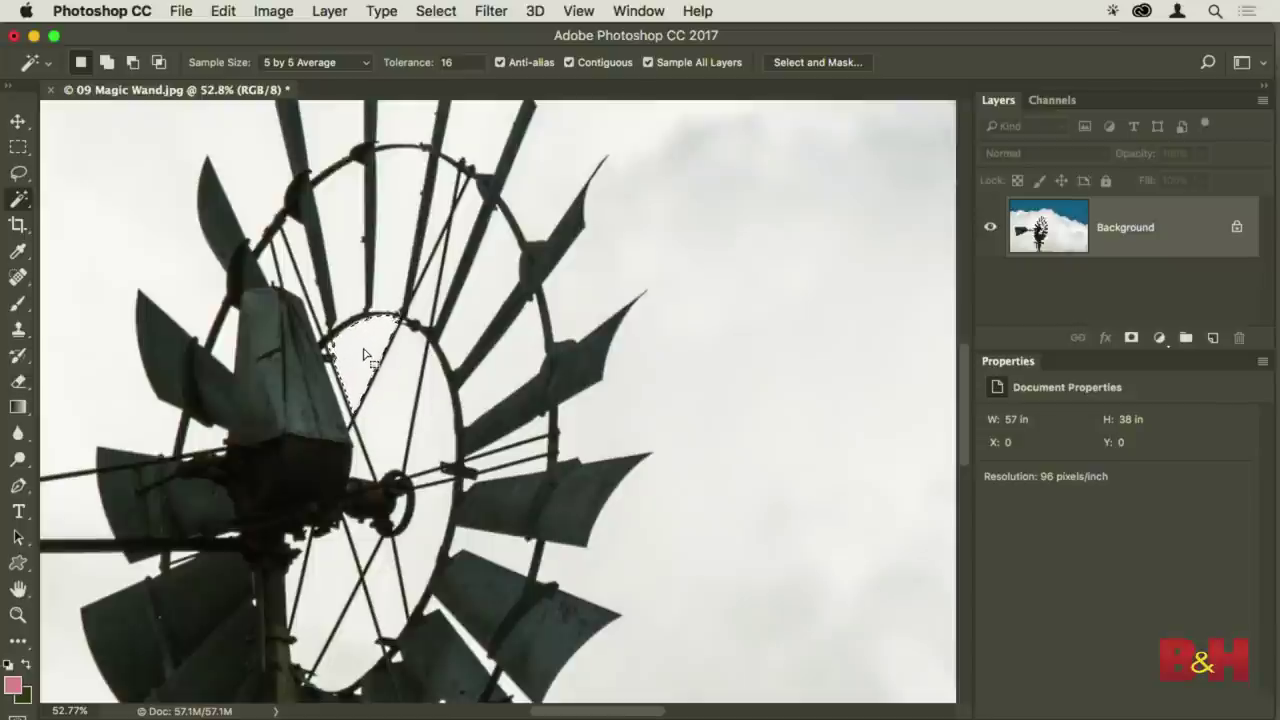
{"action": "left_click", "coordinate": [397, 394], "text": "shift"}
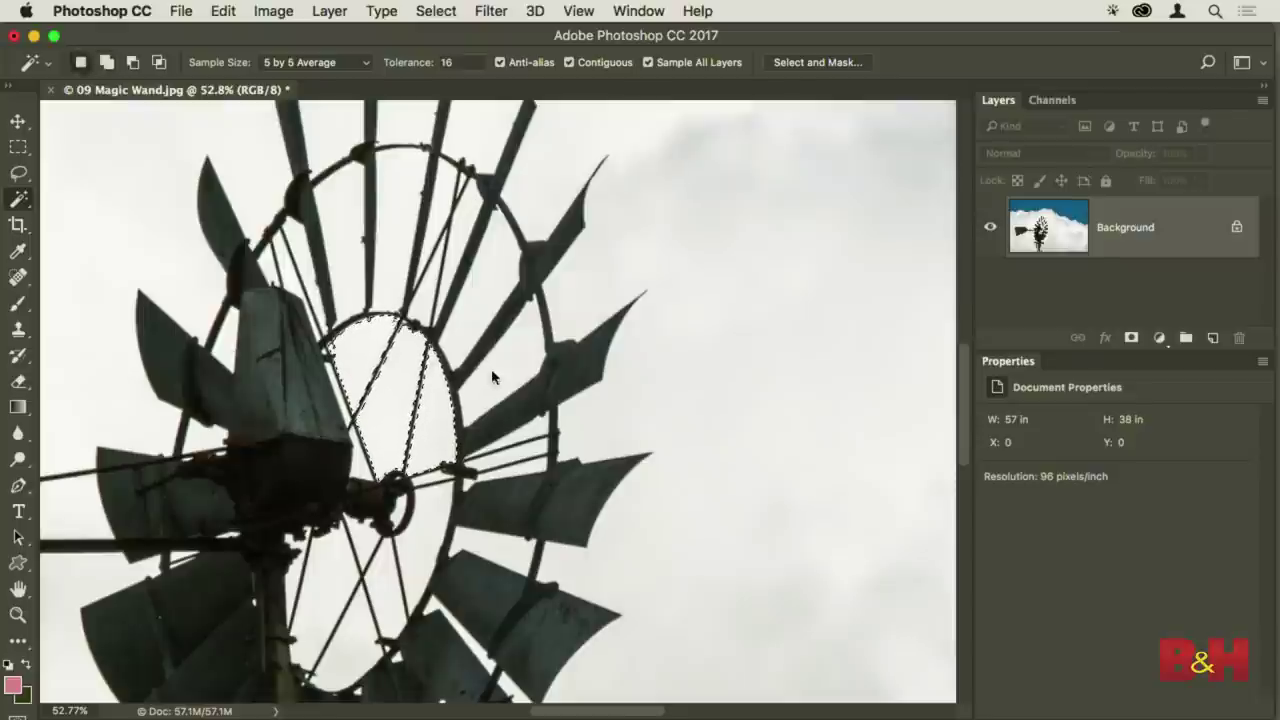
{"action": "left_click", "coordinate": [476, 300], "text": "shift"}
{"action": "left_click", "coordinate": [428, 288], "text": "shift"}
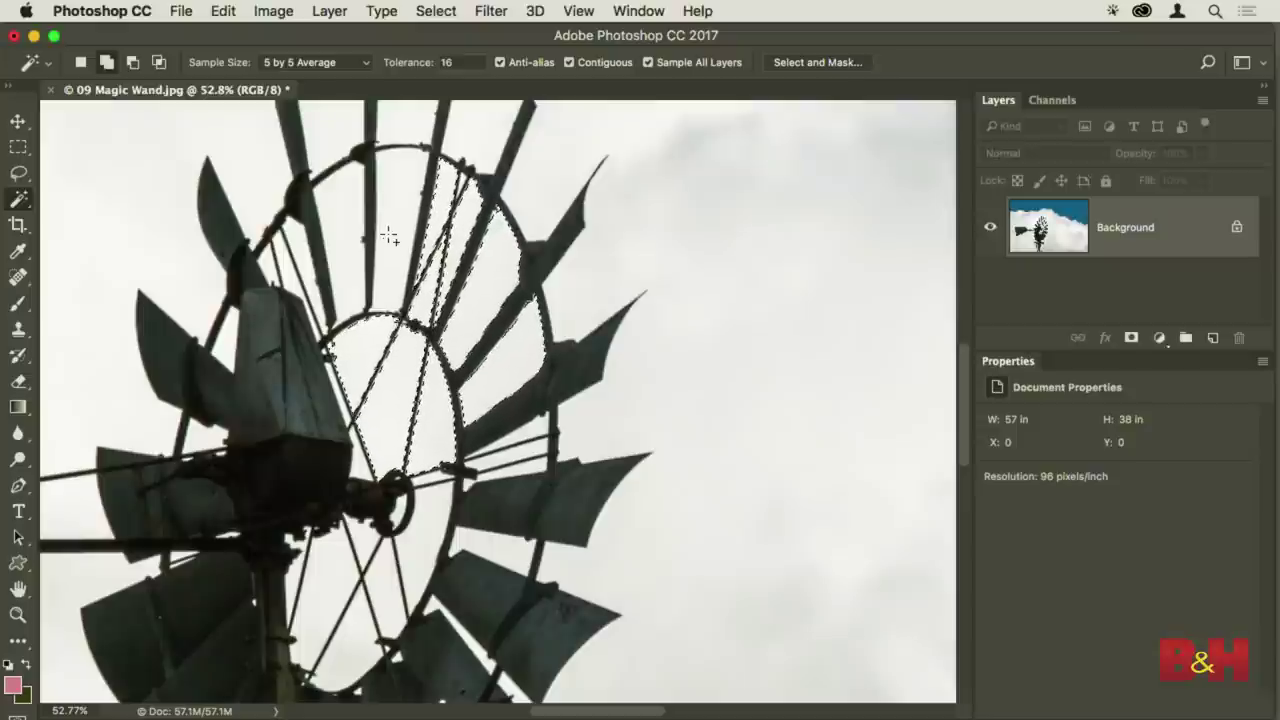
{"action": "left_click", "coordinate": [348, 195], "text": "shift"}
{"action": "left_click", "coordinate": [270, 262], "text": "shift"}
Select matching sky tones across the whole photo, not just connected areas, and fit it on screen
{"action": "key", "text": "super+d"}
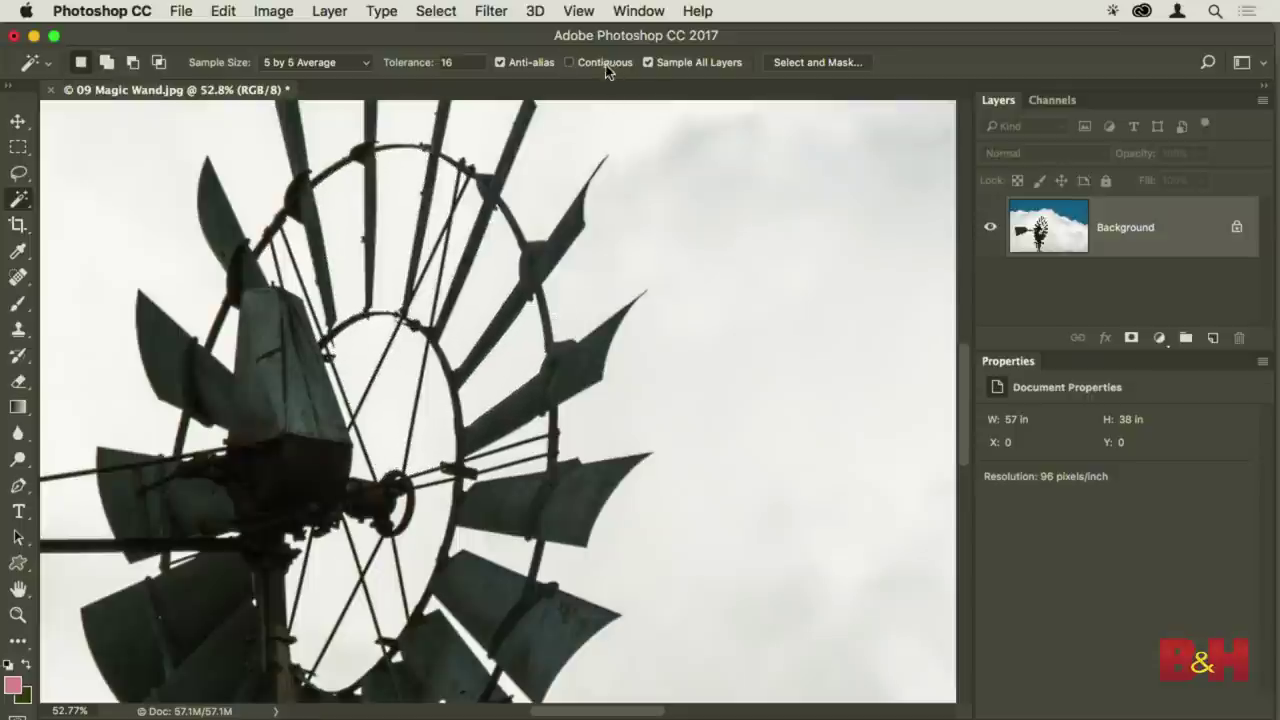
{"action": "left_click", "coordinate": [358, 347]}
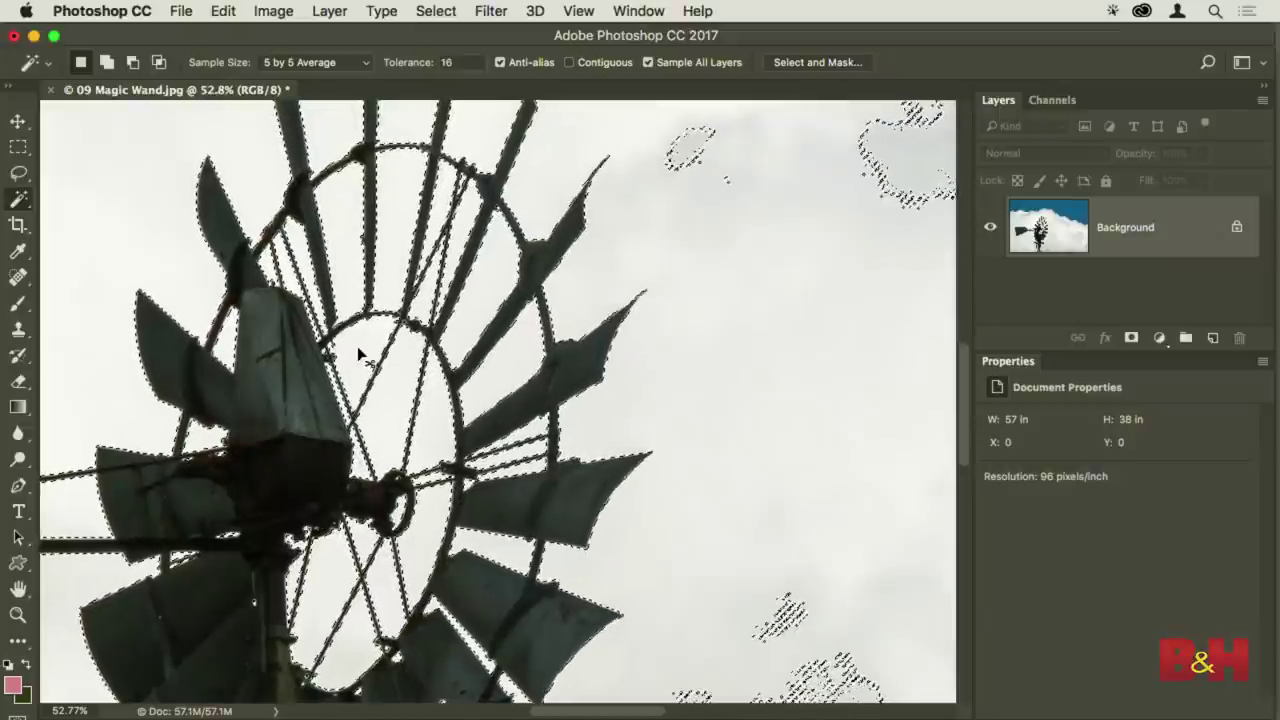
{"action": "key", "text": "super+0"}
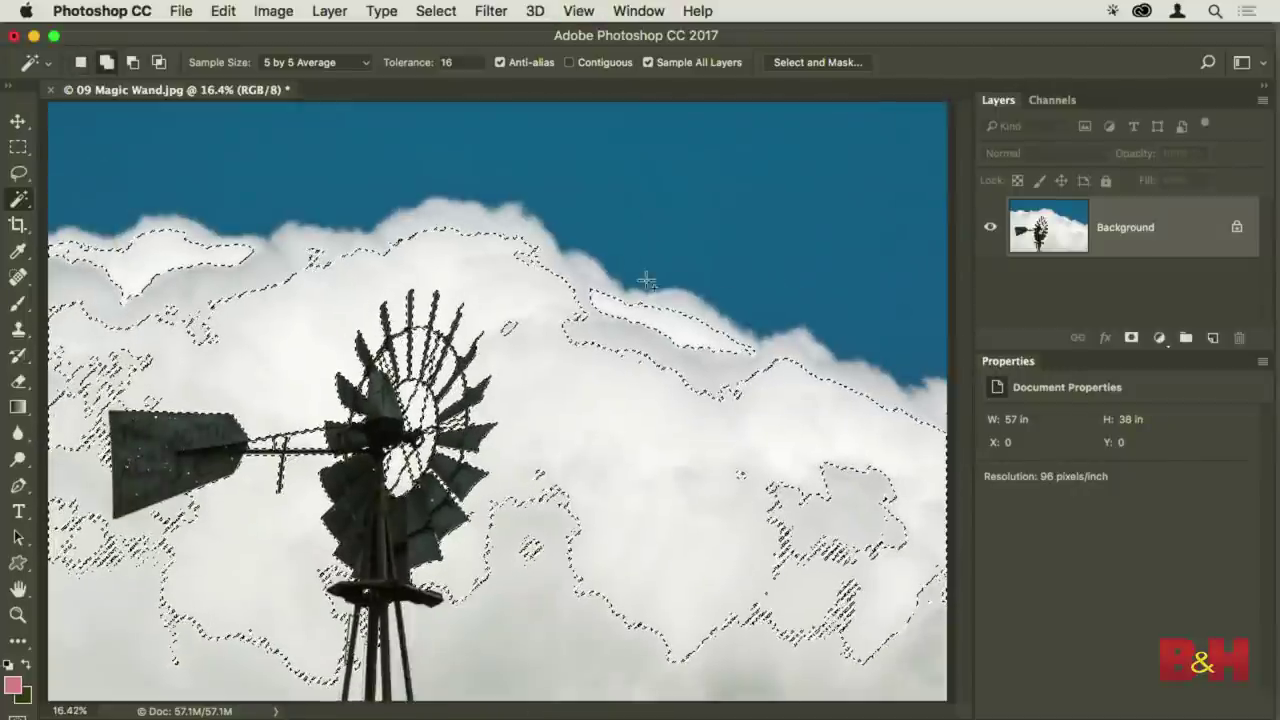
{"action": "key", "text": "shift"}
Add all the clouds to the selection, then close 09 Magic Wand.jpg, answering the save prompt
{"action": "left_click", "coordinate": [608, 330], "text": "shift"}
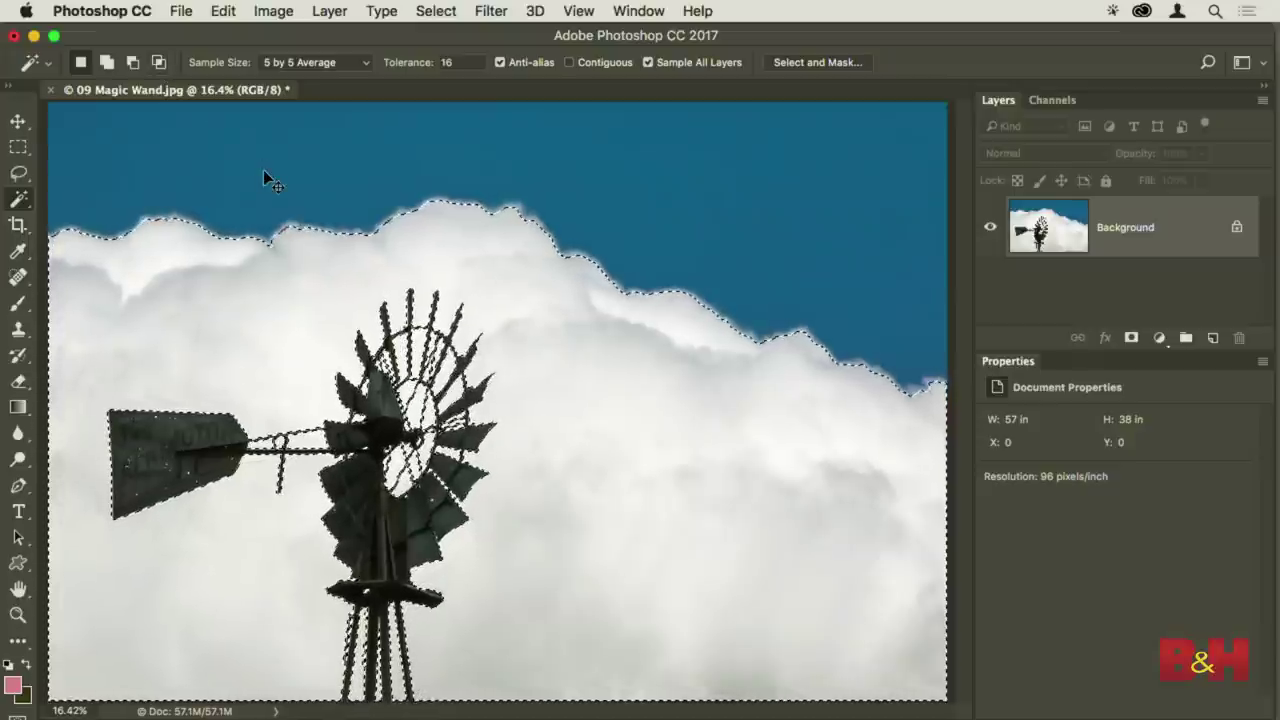
{"action": "key", "text": "super+w"}
{"action": "key", "text": "super+d"}
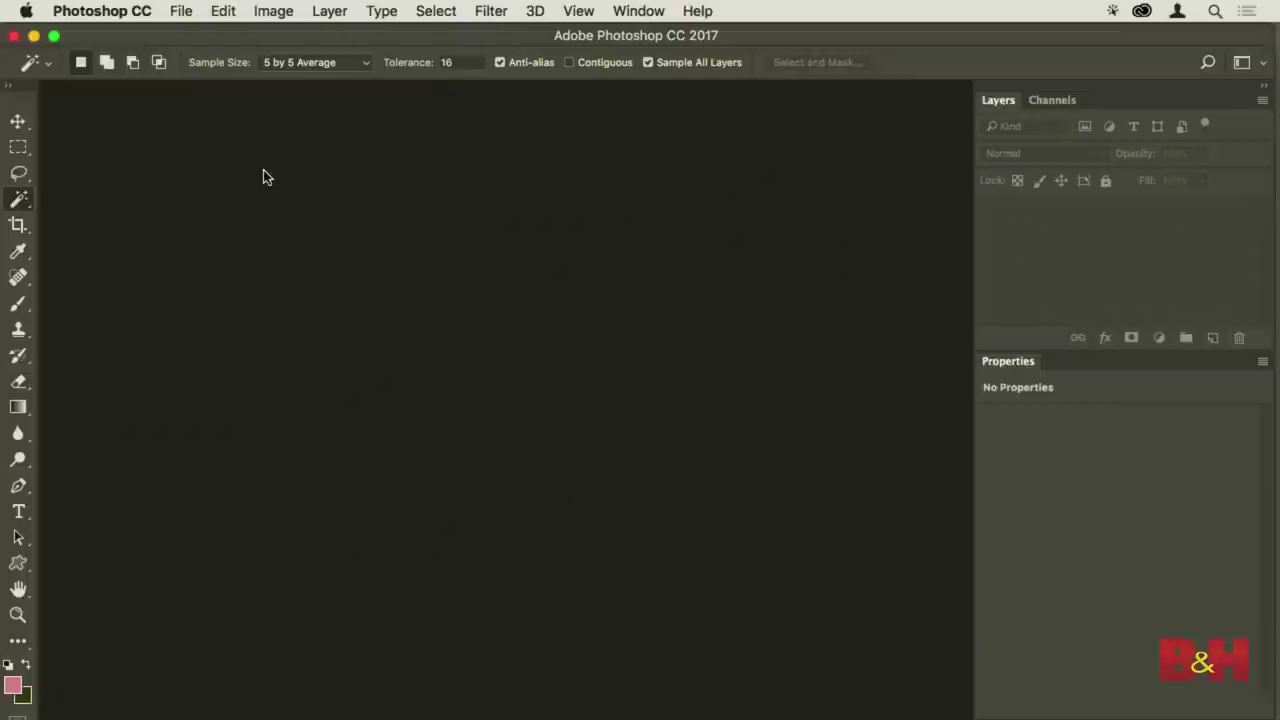
Switch to Adobe Bridge and open 10 Mix and Match Lasso.jpg in Photoshop
{"action": "key", "text": "super+Tab"}
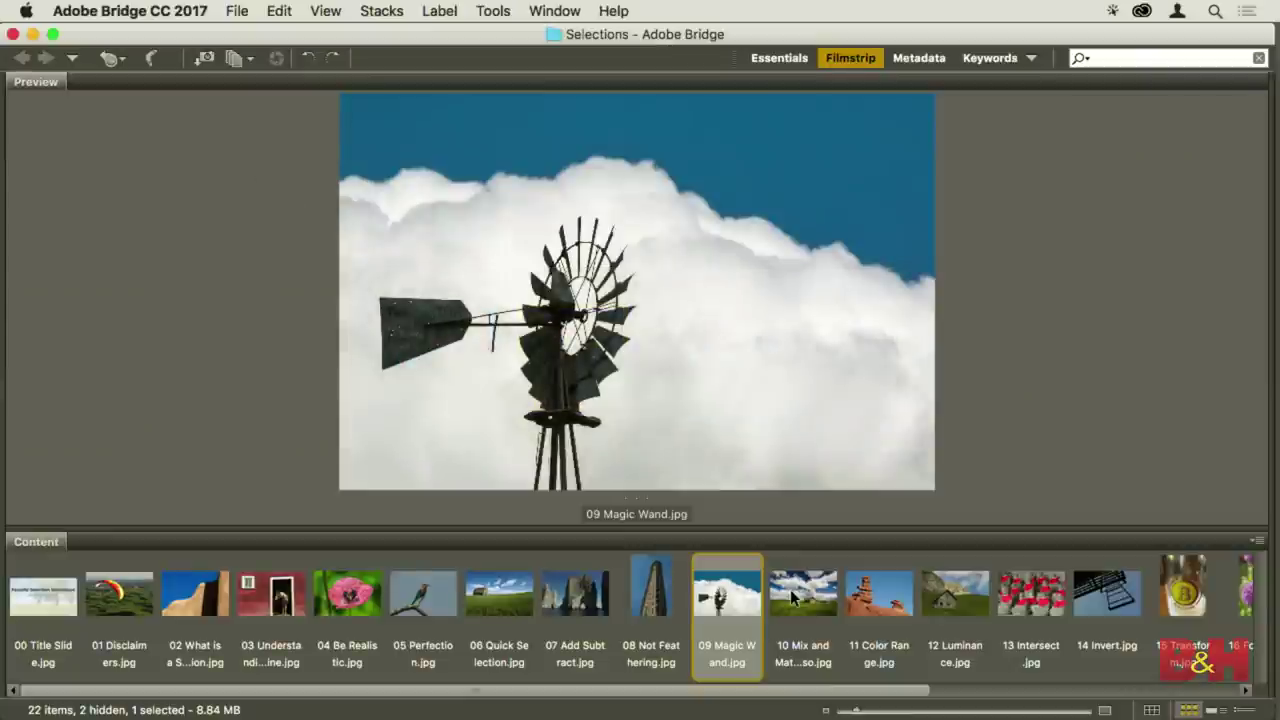
{"action": "double_click", "coordinate": [790, 593]}
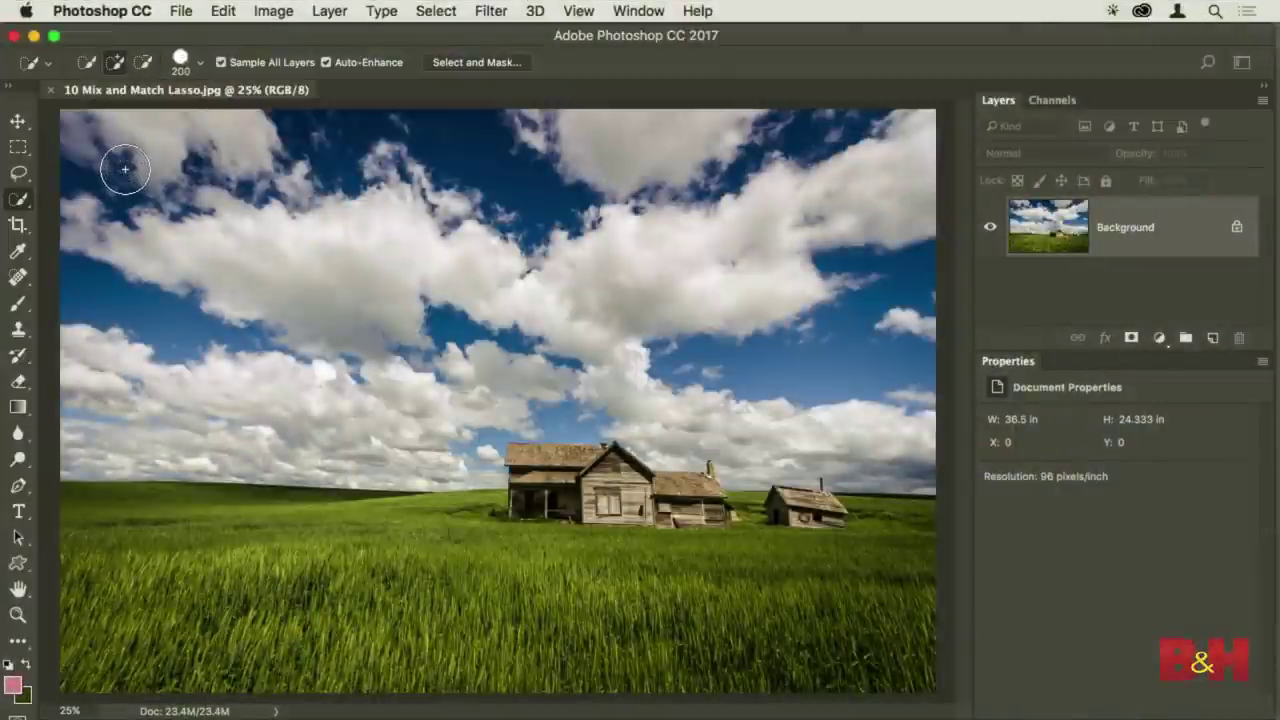
Shrink the Quick Selection brush and paint across the cloudy sky down to the horizon
{"action": "key", "text": "bracketleft"}
{"action": "key", "text": "bracketleft"}
{"action": "key", "text": "bracketleft"}
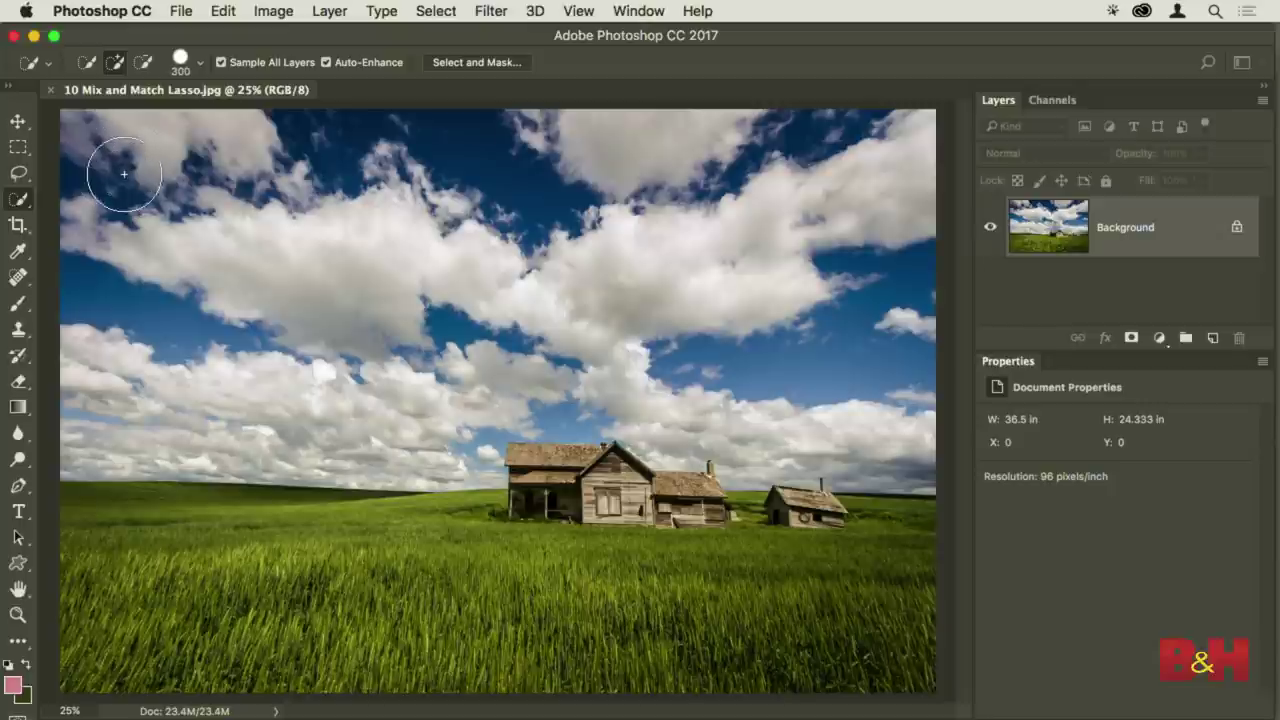
{"action": "mouse_move", "coordinate": [240, 232]}
{"action": "left_mouse_down"}
{"action": "mouse_move", "coordinate": [268, 347]}
{"action": "mouse_move", "coordinate": [392, 347]}
{"action": "left_mouse_up"}
{"action": "mouse_move", "coordinate": [508, 305]}
{"action": "left_mouse_down"}
{"action": "mouse_move", "coordinate": [543, 286]}
{"action": "mouse_move", "coordinate": [401, 176]}
{"action": "left_mouse_up"}
{"action": "mouse_move", "coordinate": [568, 238]}
{"action": "left_mouse_down"}
{"action": "mouse_move", "coordinate": [740, 346]}
{"action": "mouse_move", "coordinate": [834, 369]}
{"action": "mouse_move", "coordinate": [897, 261]}
{"action": "left_mouse_up"}
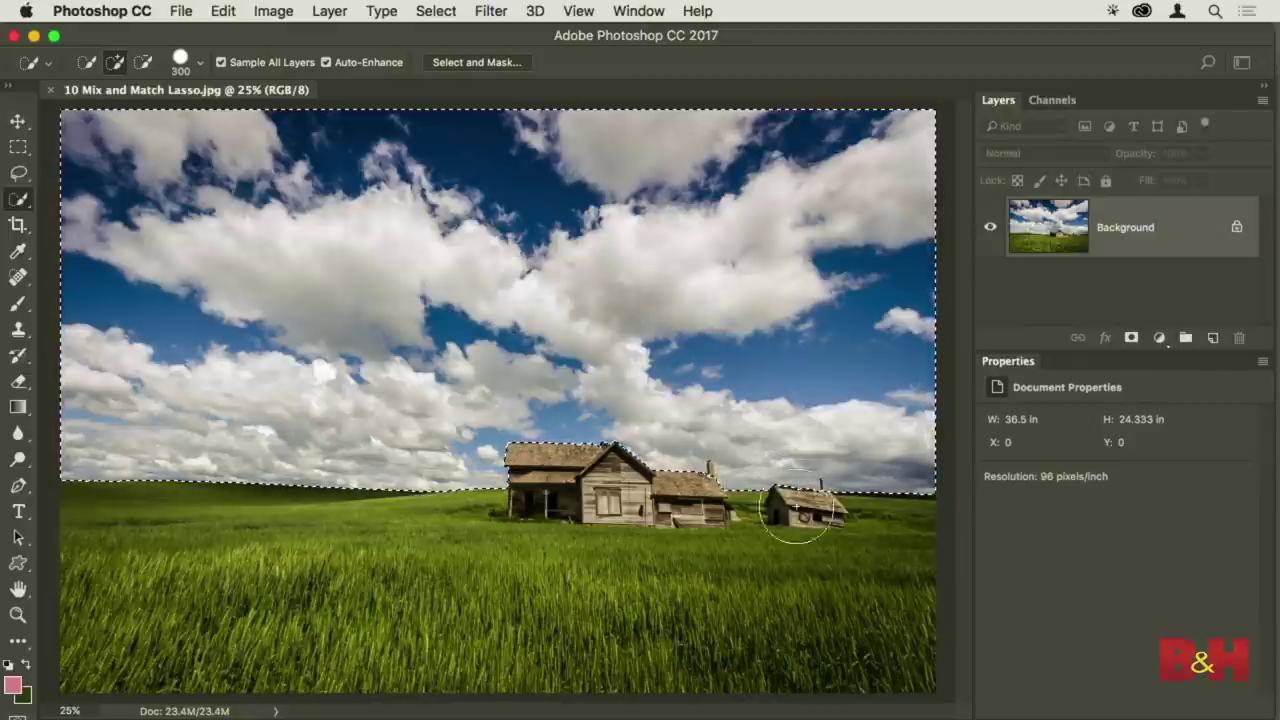
{"action": "scroll", "coordinate": [700, 478], "scroll_direction": "up", "scroll_amount": 10}
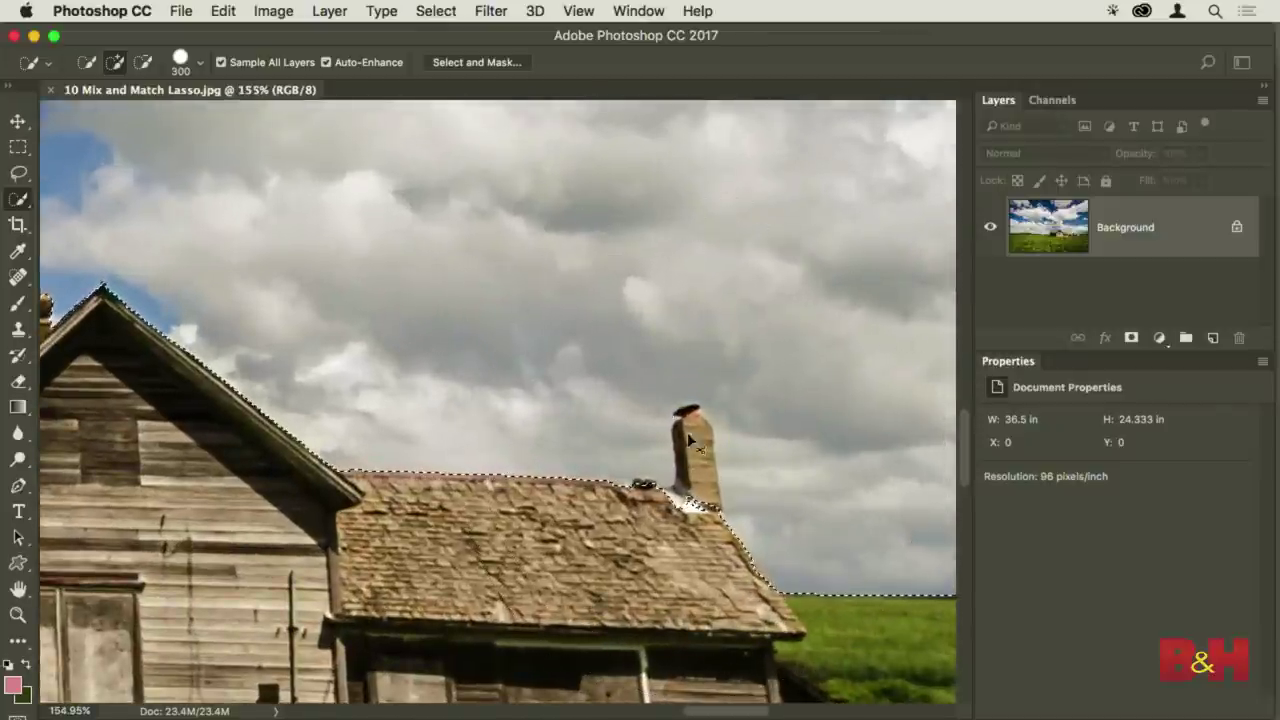
Pan to the small shack and zoom in on its stovepipe and roof edge
{"action": "left_click_drag", "start_coordinate": [807, 519], "coordinate": [515, 378]}
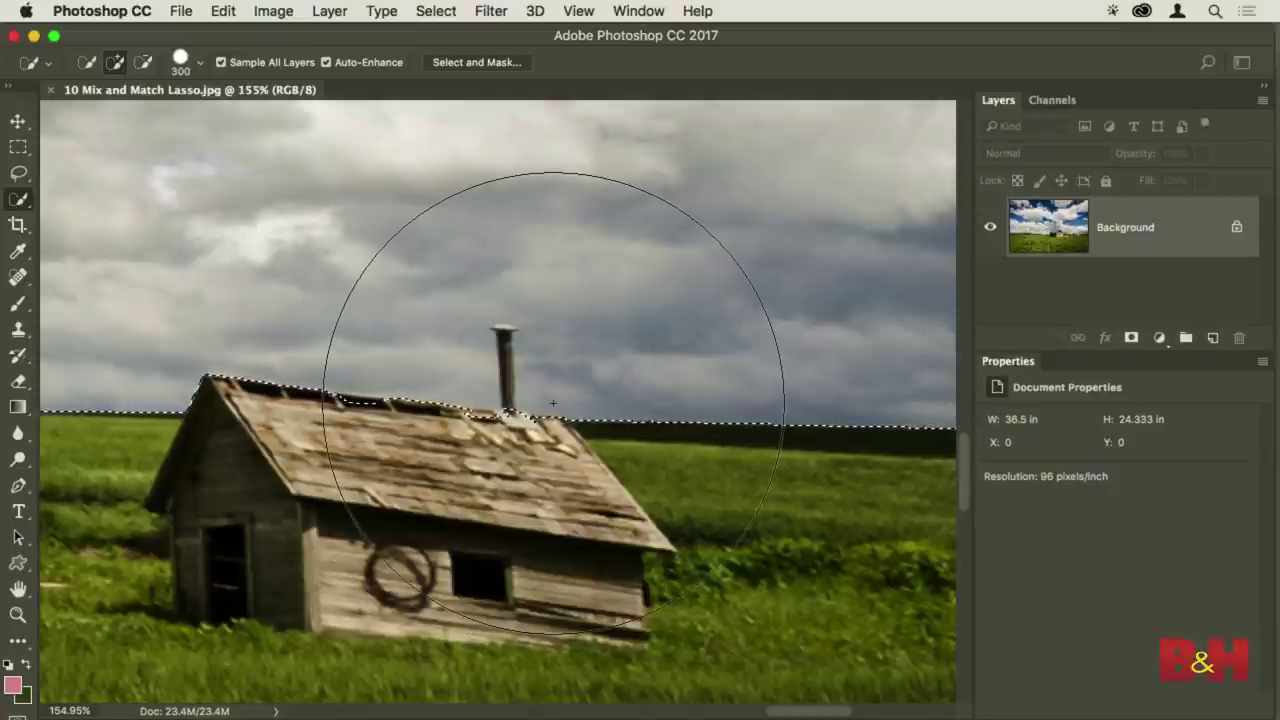
{"action": "scroll", "coordinate": [553, 403], "scroll_direction": "down", "scroll_amount": 2}
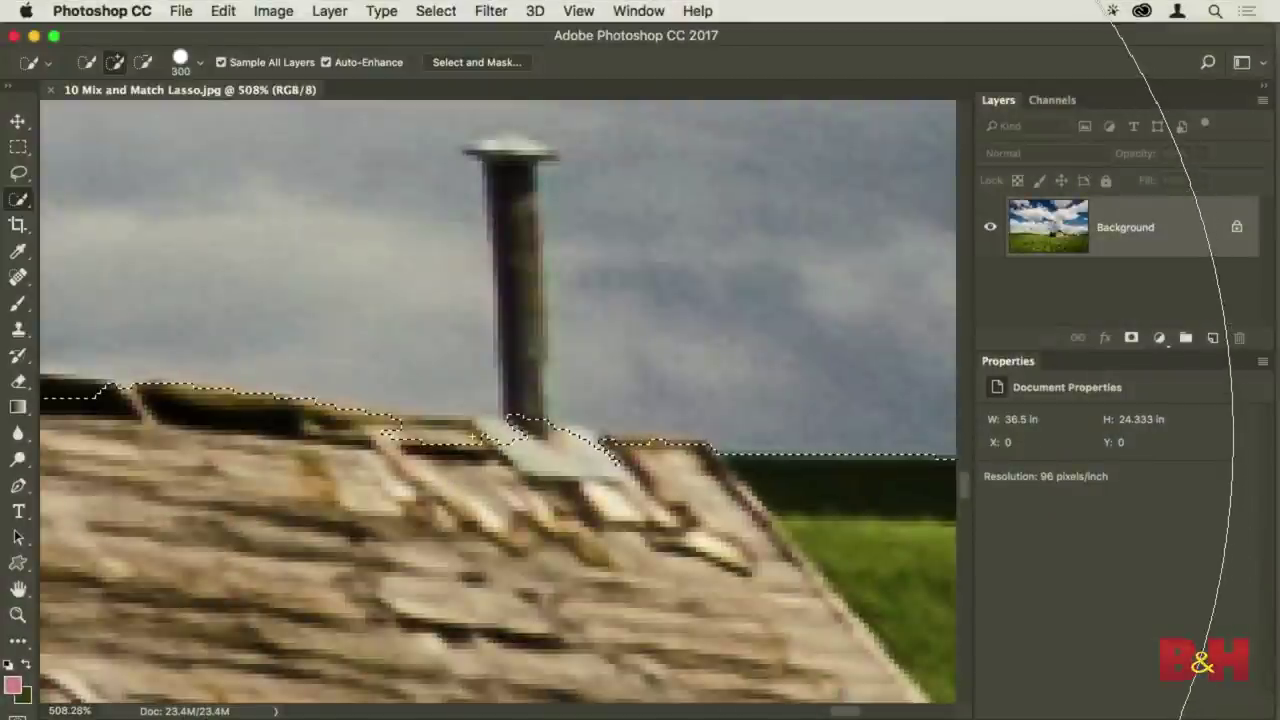
Make the brush much smaller and subtract the shack's stovepipe from the sky selection
{"action": "key", "text": "bracketleft"}
{"action": "key", "text": "bracketleft"}
{"action": "key", "text": "bracketleft"}
{"action": "key", "text": "bracketleft"}
{"action": "key", "text": "bracketleft"}
{"action": "key", "text": "bracketleft"}
{"action": "key", "text": "bracketleft"}
{"action": "key", "text": "bracketleft"}
{"action": "key", "text": "bracketleft"}
{"action": "key", "text": "bracketleft"}
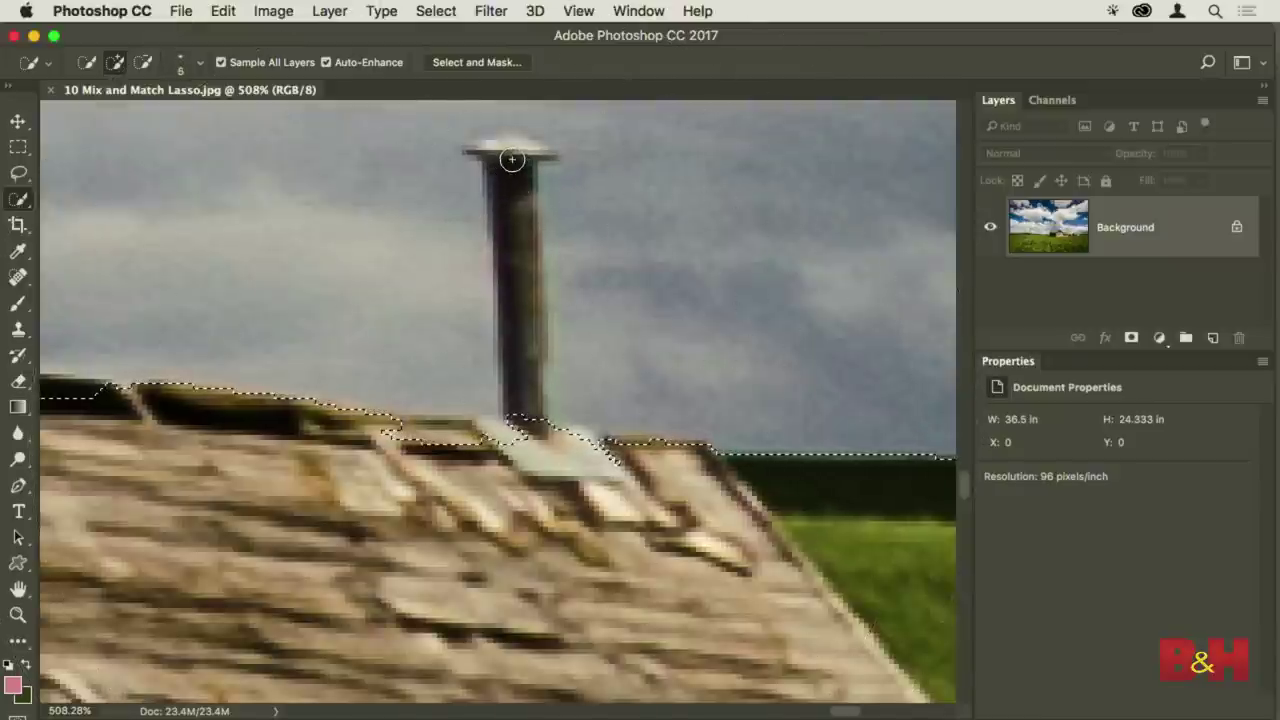
{"action": "left_click_drag", "start_coordinate": [513, 206], "coordinate": [511, 315]}
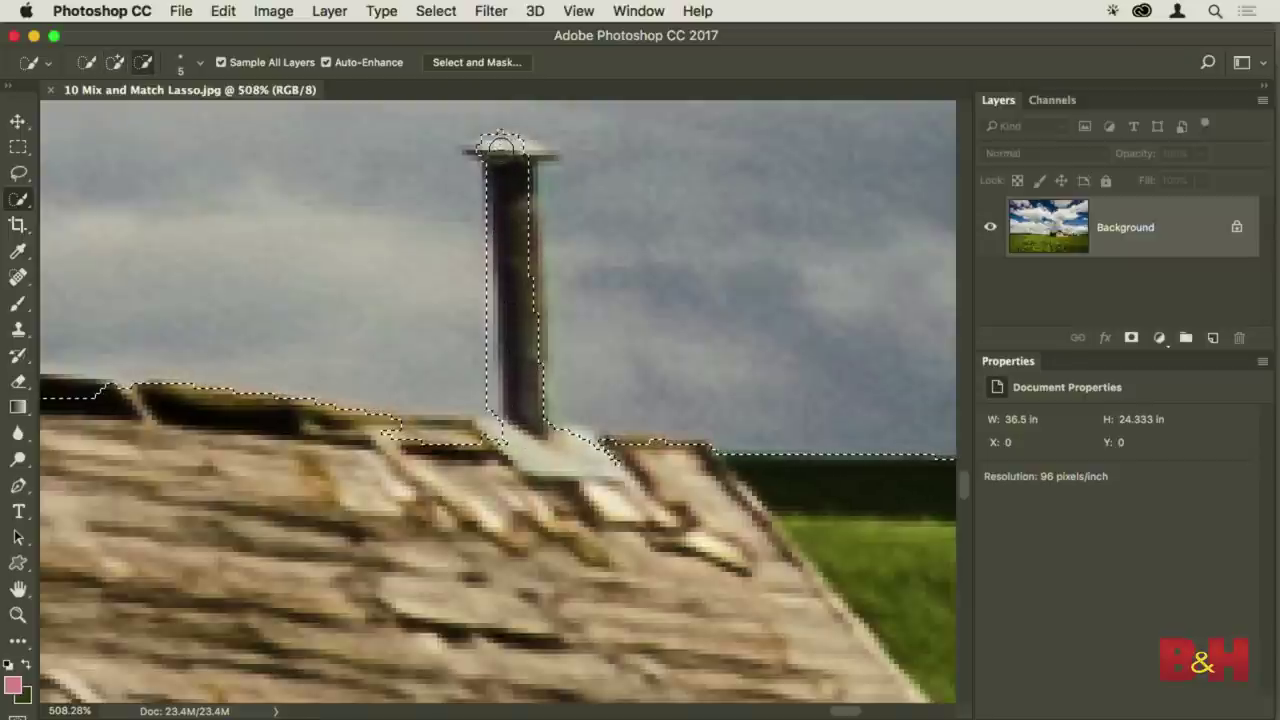
{"action": "key", "text": "alt"}
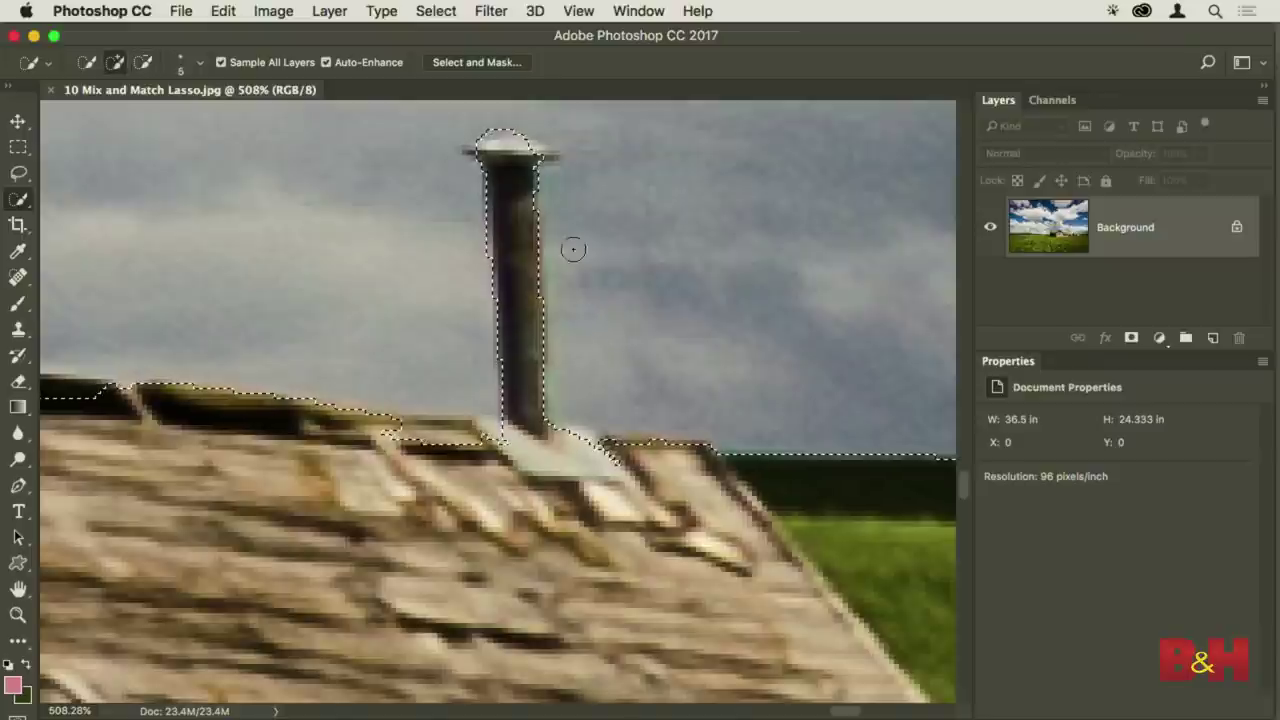
{"action": "key", "text": "l"}
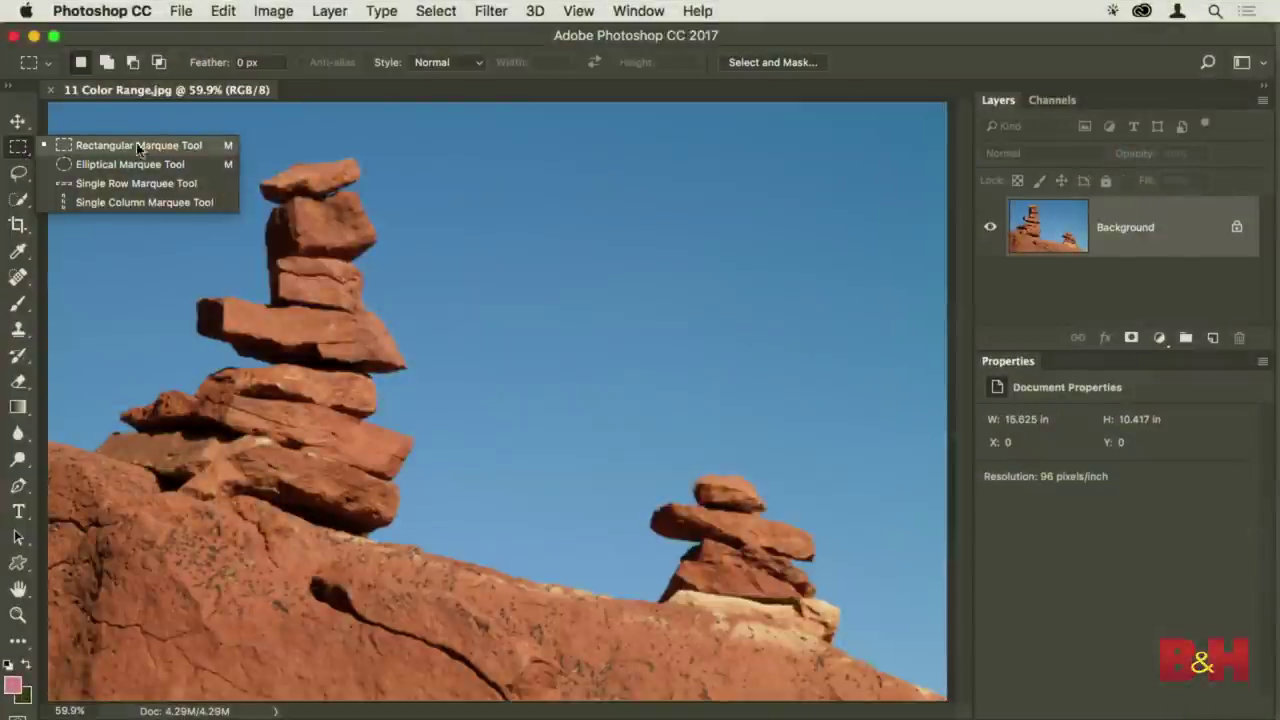
Select a one-pixel row along the photo's top edge, then revert to the Rectangular Marquee
{"action": "left_click", "coordinate": [218, 186]}
{"action": "left_click", "coordinate": [334, 130]}
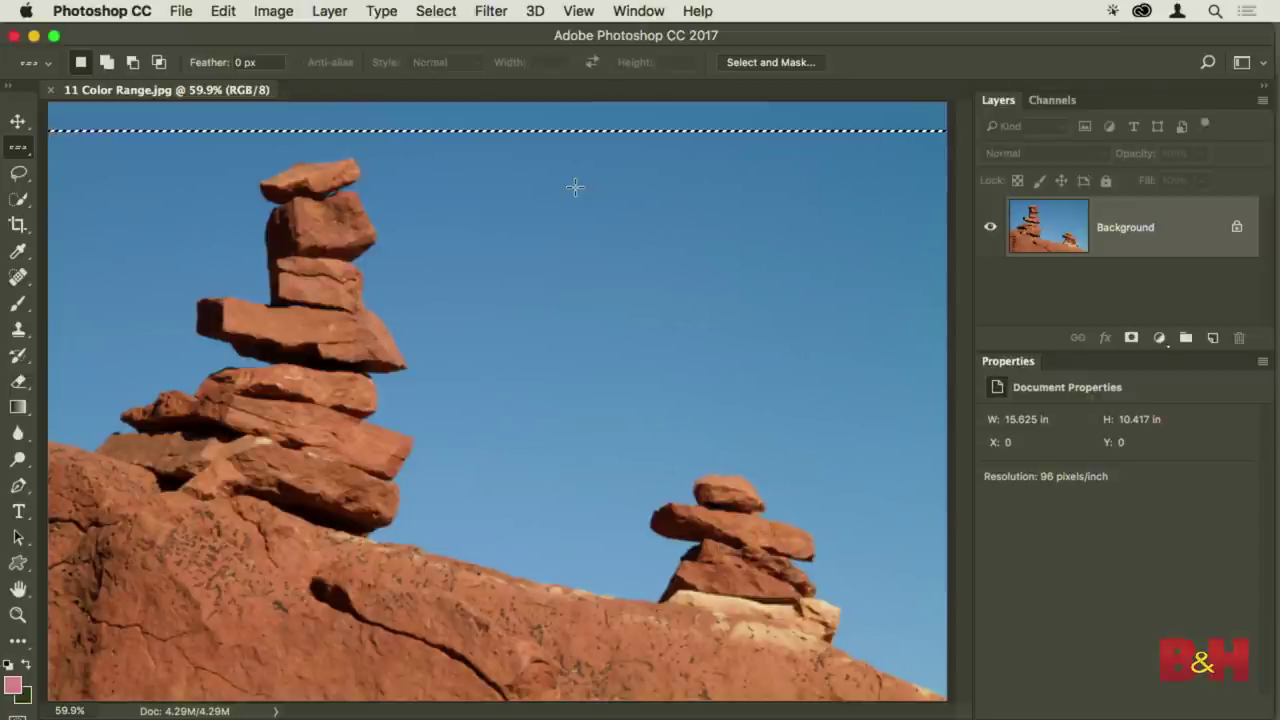
{"action": "left_click", "coordinate": [18, 147]}
{"action": "left_click", "coordinate": [80, 142]}
Try the Magnetic Lasso, then return to the plain freehand Lasso tool
{"action": "left_click", "coordinate": [18, 173]}
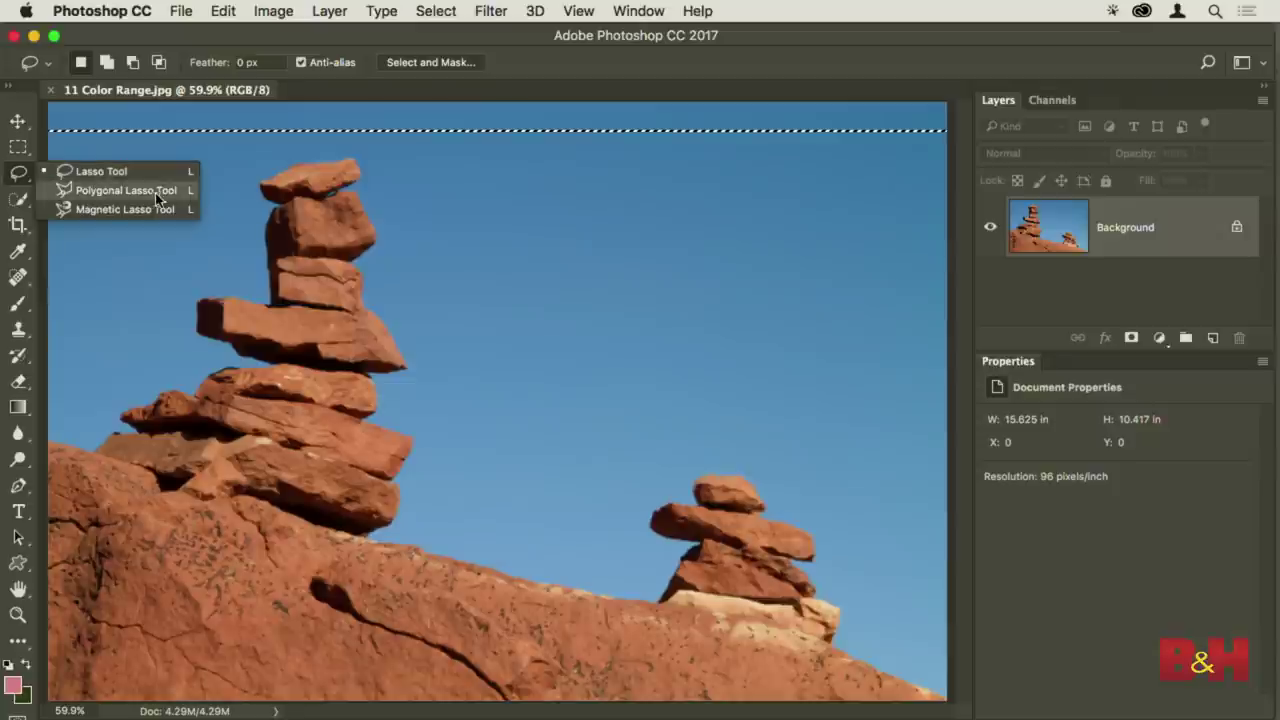
{"action": "left_click", "coordinate": [100, 211]}
{"action": "left_click", "coordinate": [18, 172]}
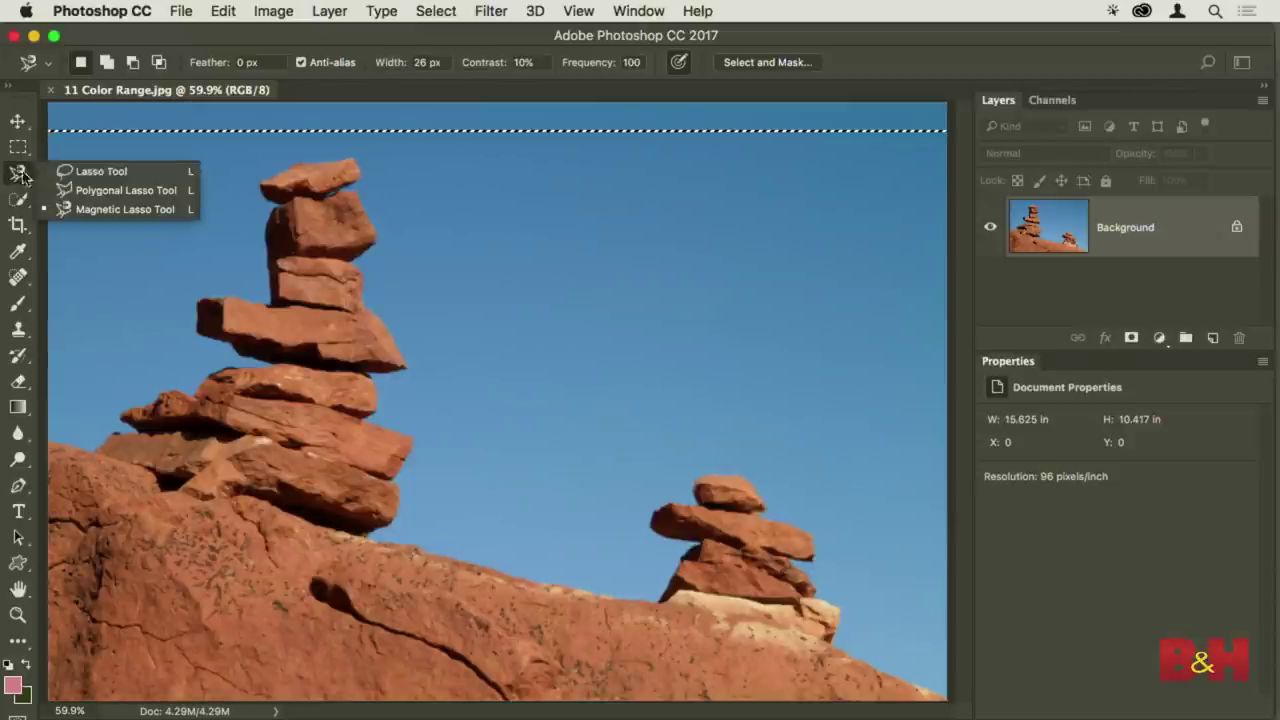
{"action": "left_click", "coordinate": [101, 171]}
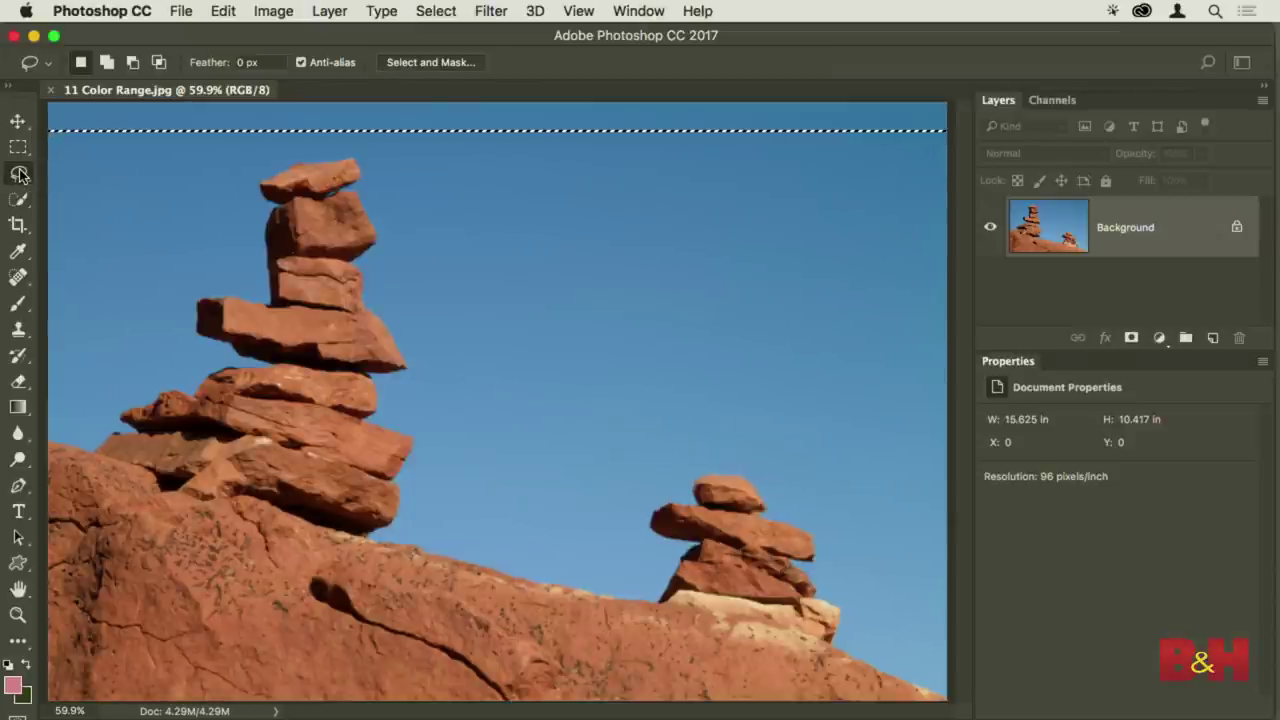
Deselect the leftover selection along the top edge of the image
{"action": "key", "text": "super+d"}
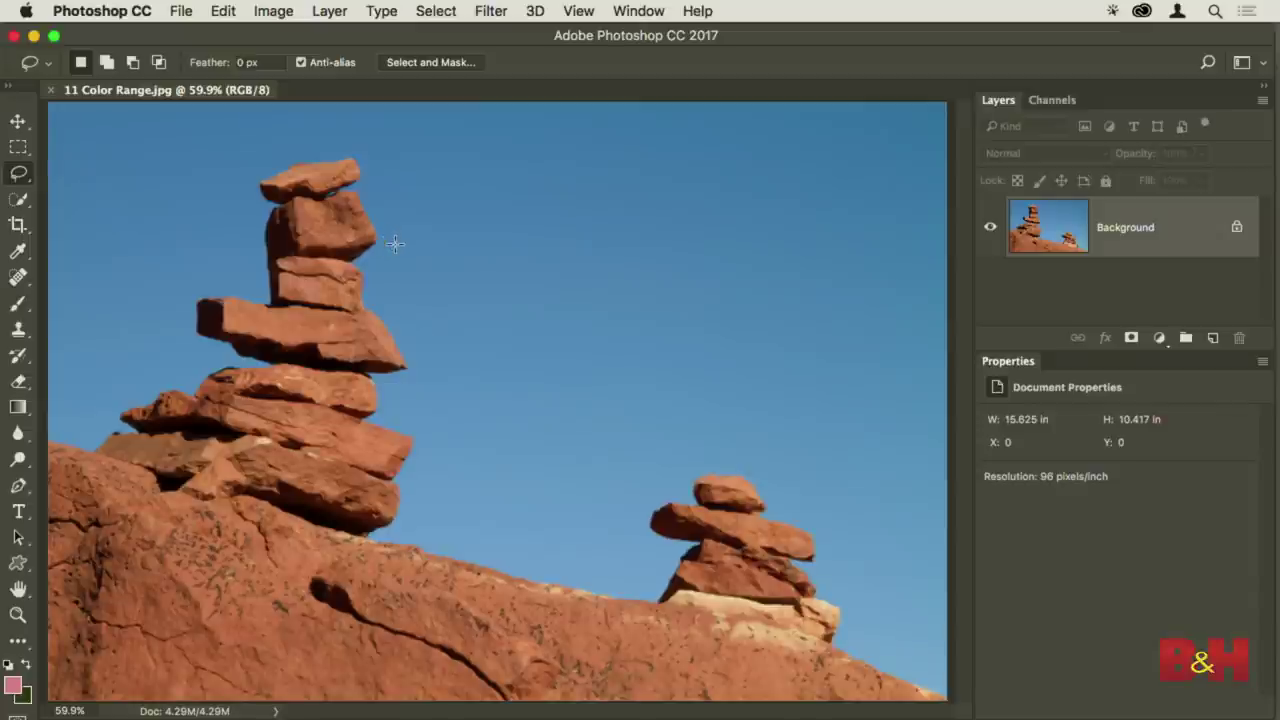
{"action": "left_click", "coordinate": [440, 10]}
{"action": "left_click", "coordinate": [440, 10]}
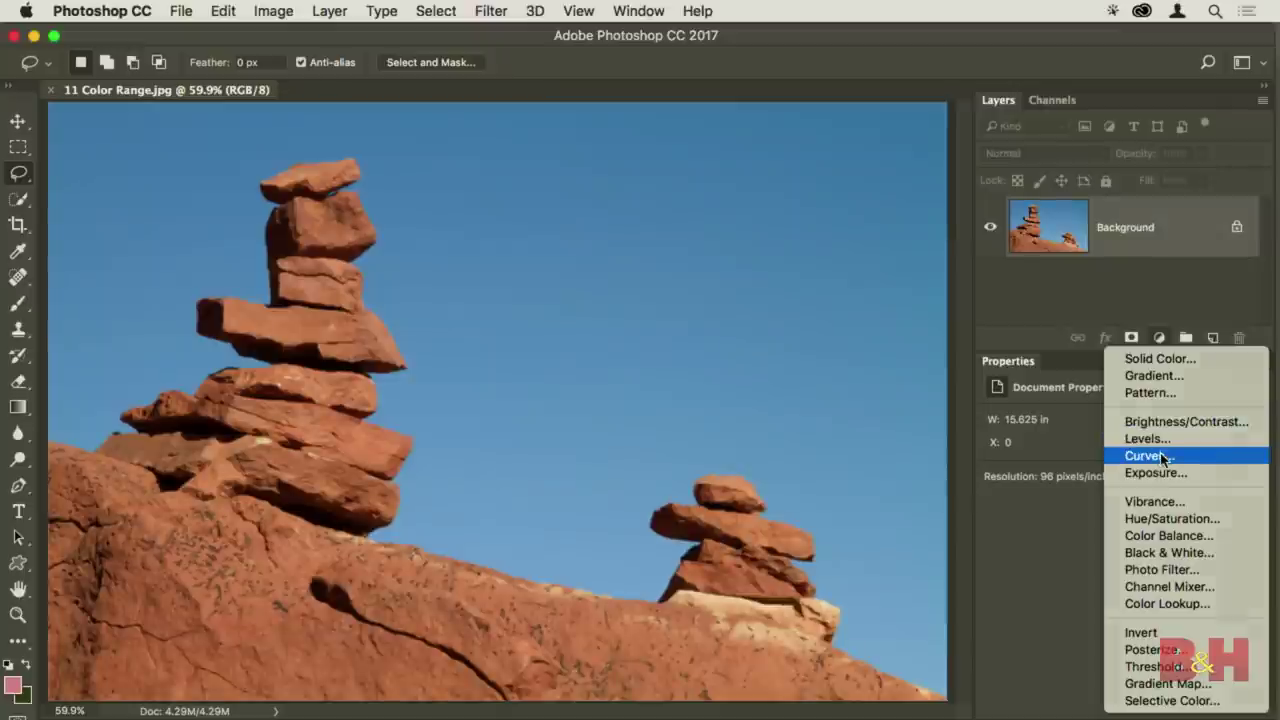
Add a Curves adjustment layer and make the Background layer active again
{"action": "left_click", "coordinate": [1146, 455]}
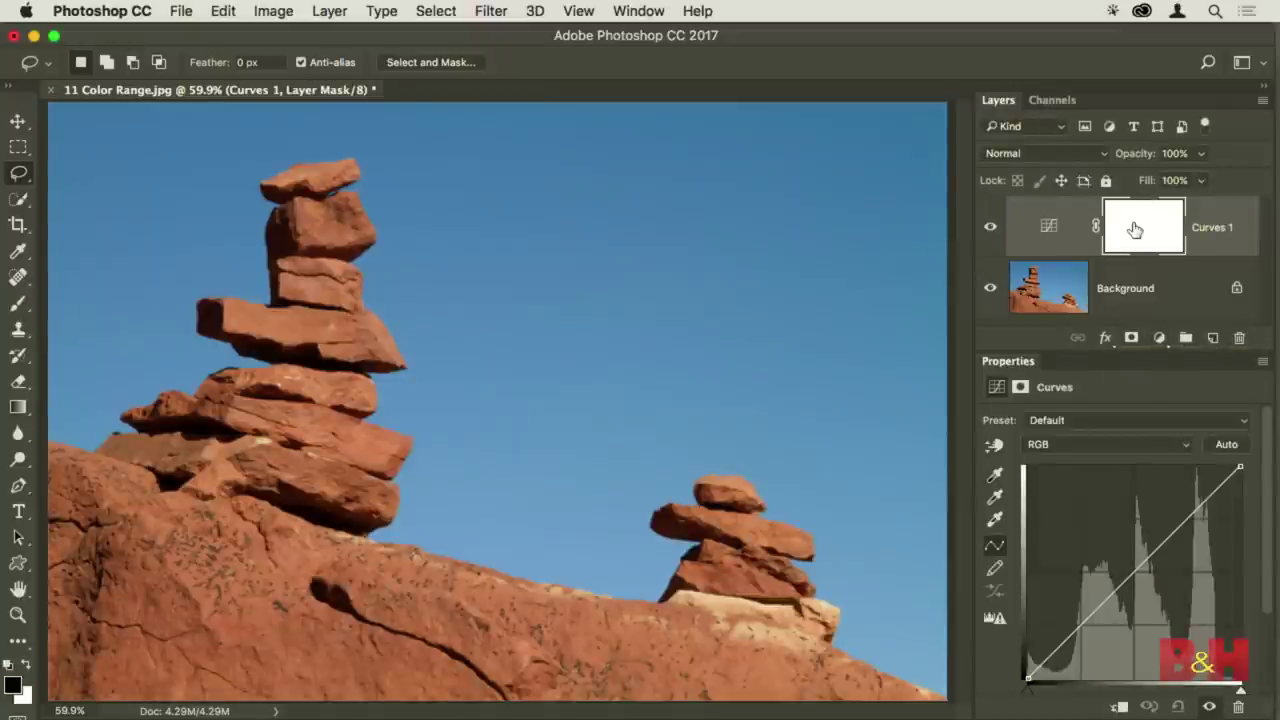
{"action": "left_click", "coordinate": [1050, 288]}
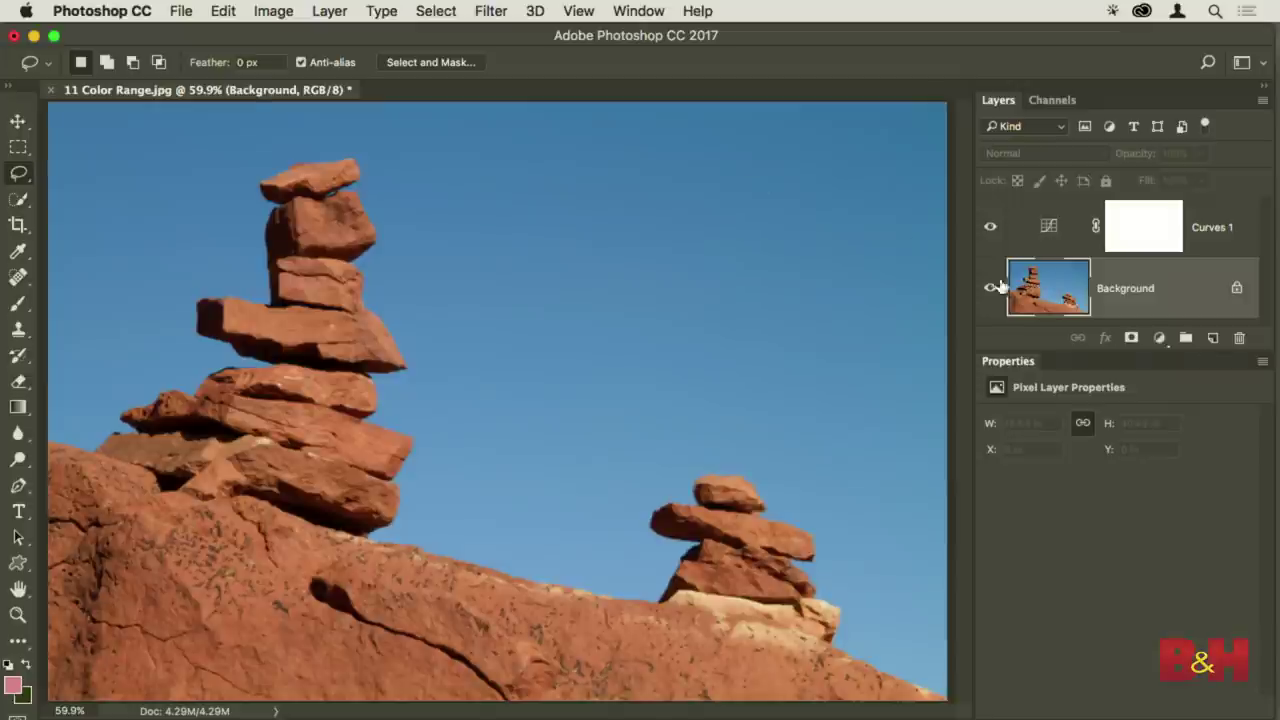
Open Color Range with Selection Preview set to None and Fuzziness lowered from 82 to 0
{"action": "left_click", "coordinate": [436, 12]}
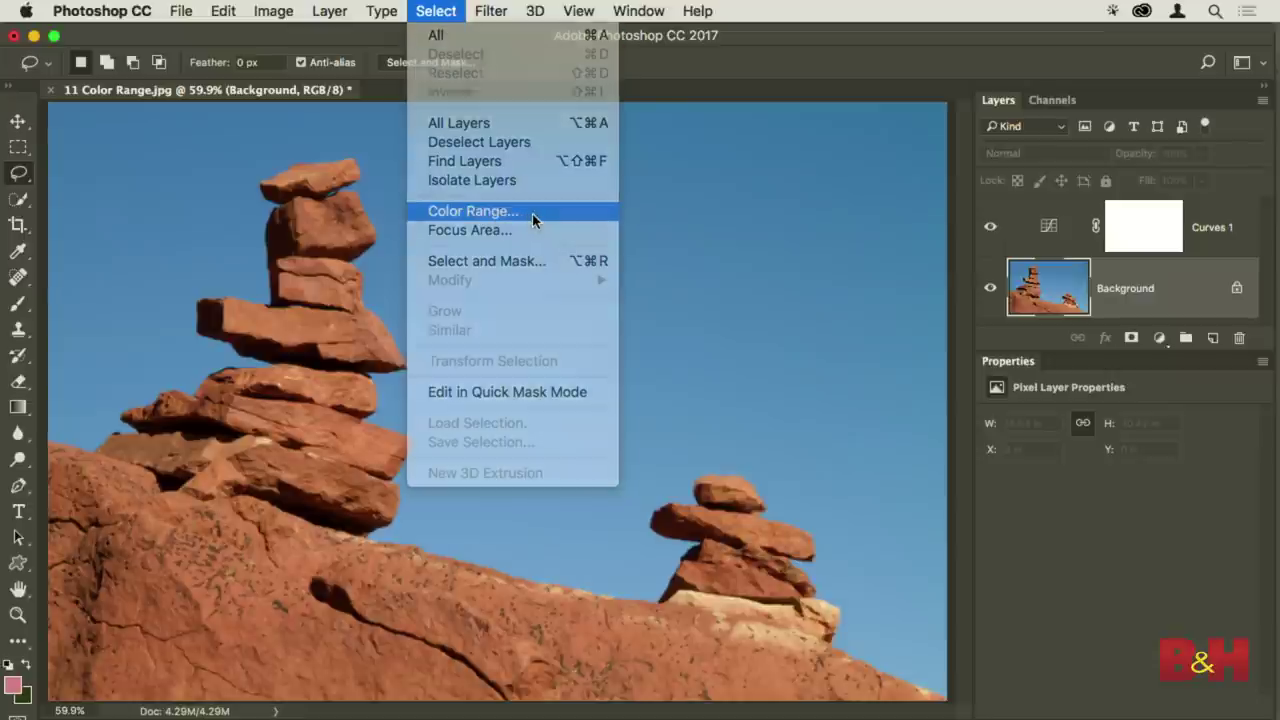
{"action": "left_click", "coordinate": [533, 216]}
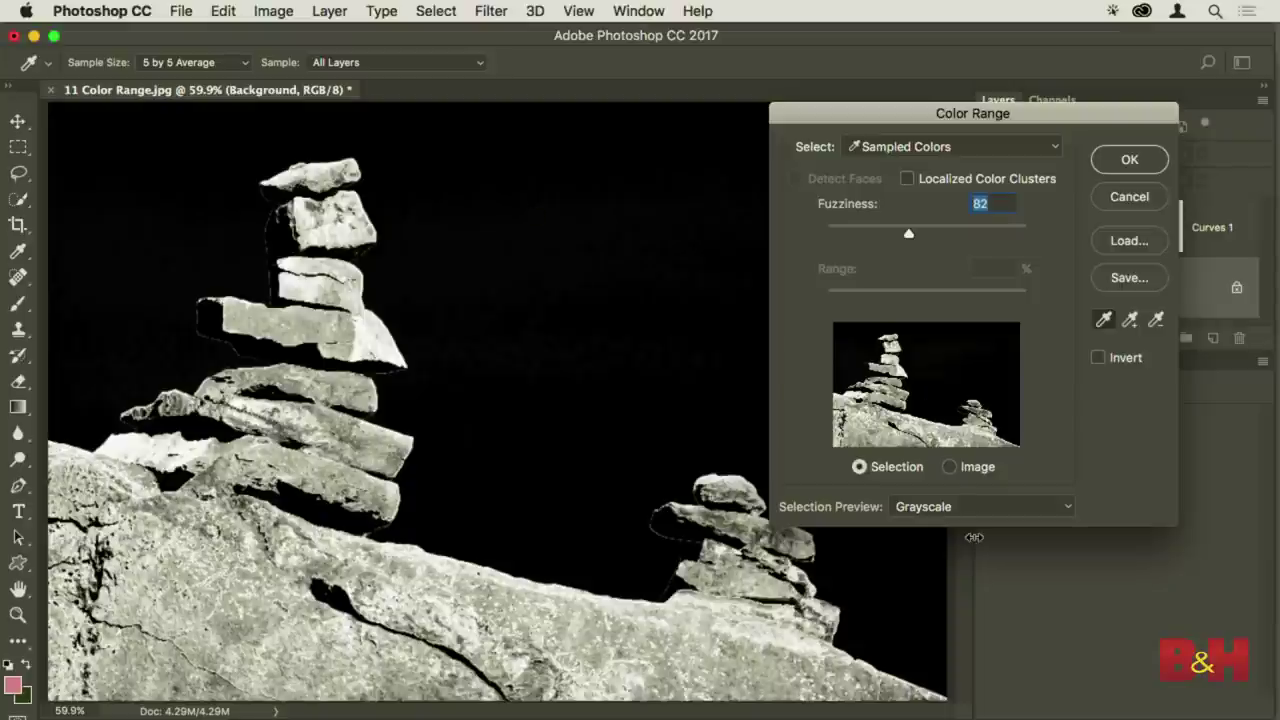
{"action": "left_click", "coordinate": [964, 508]}
{"action": "left_click", "coordinate": [914, 476]}
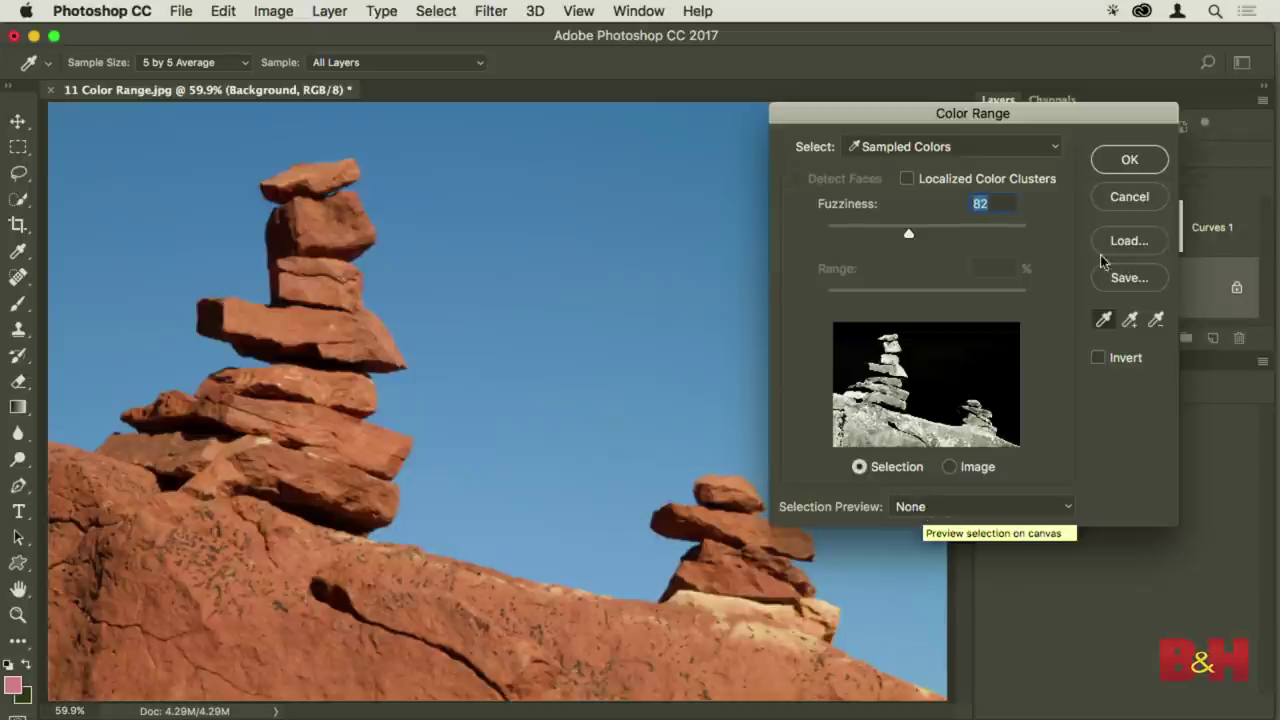
{"action": "left_click_drag", "start_coordinate": [908, 238], "coordinate": [798, 238]}
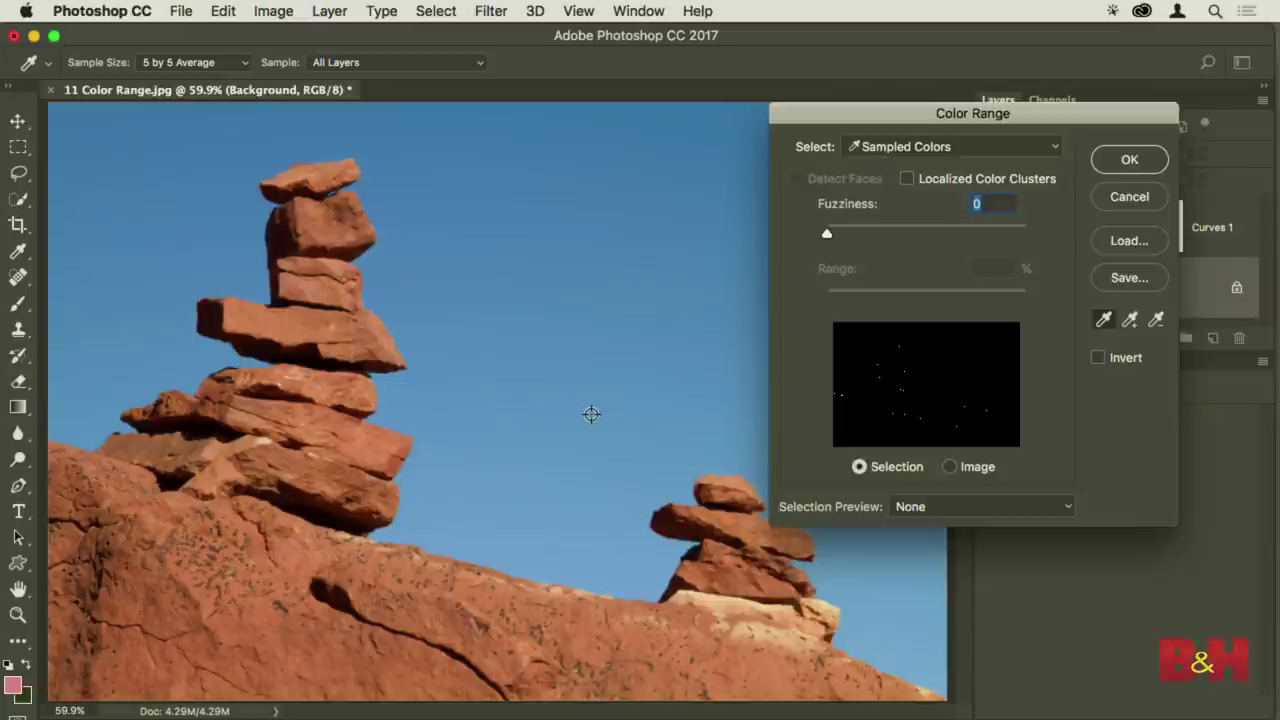
{"action": "key", "text": "super"}
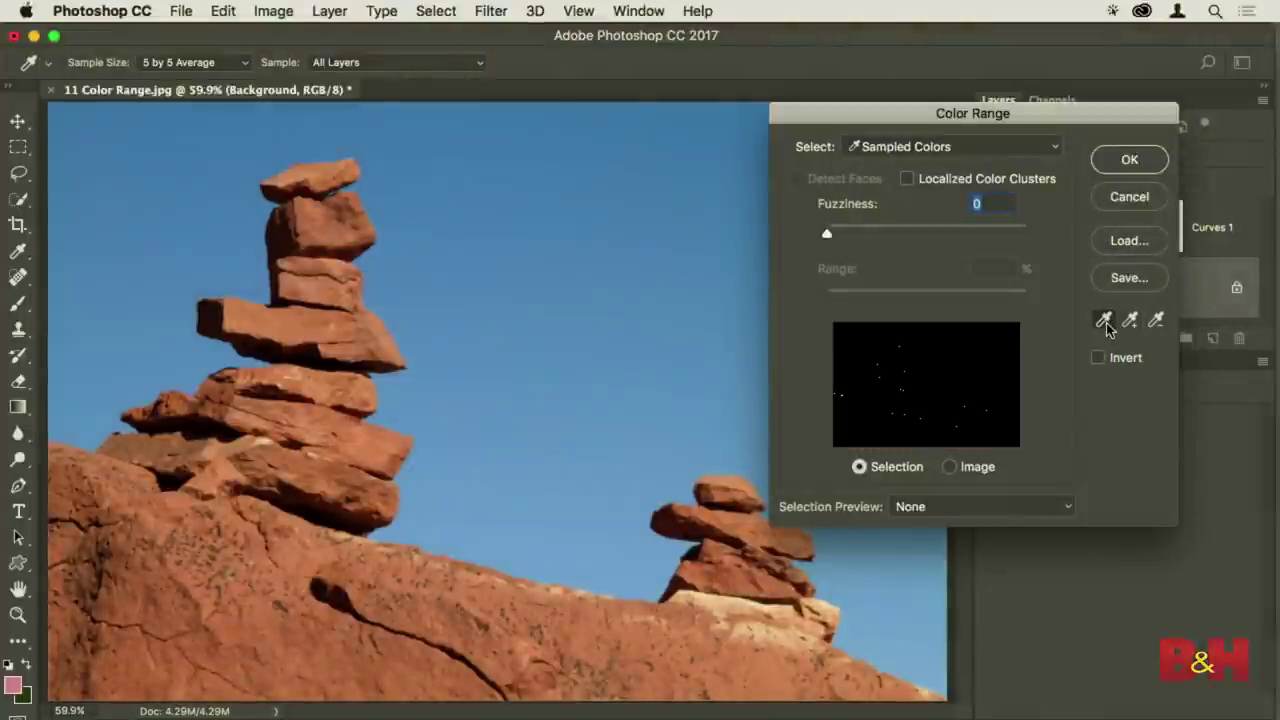
Sample the blue sky with the Eyedropper at several spots
{"action": "left_click", "coordinate": [1105, 322]}
{"action": "left_click", "coordinate": [313, 324]}
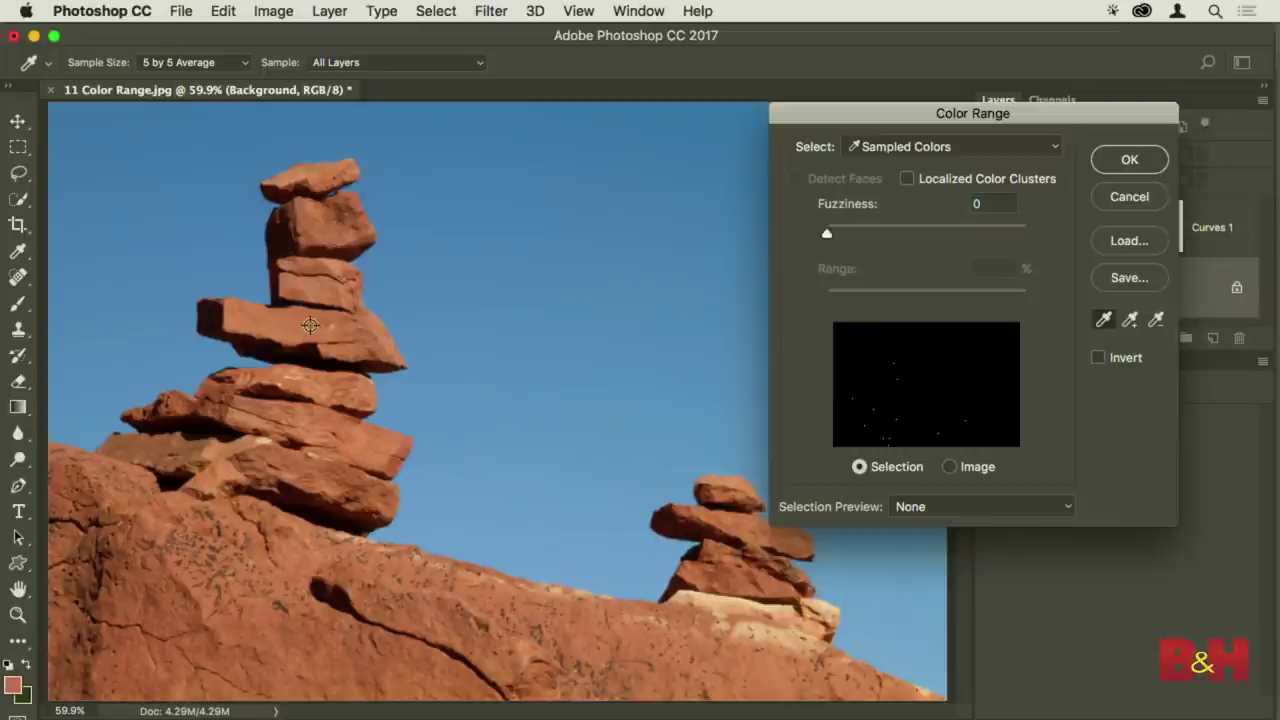
{"action": "left_click", "coordinate": [454, 219]}
{"action": "left_click", "coordinate": [446, 167]}
{"action": "left_click", "coordinate": [600, 200]}
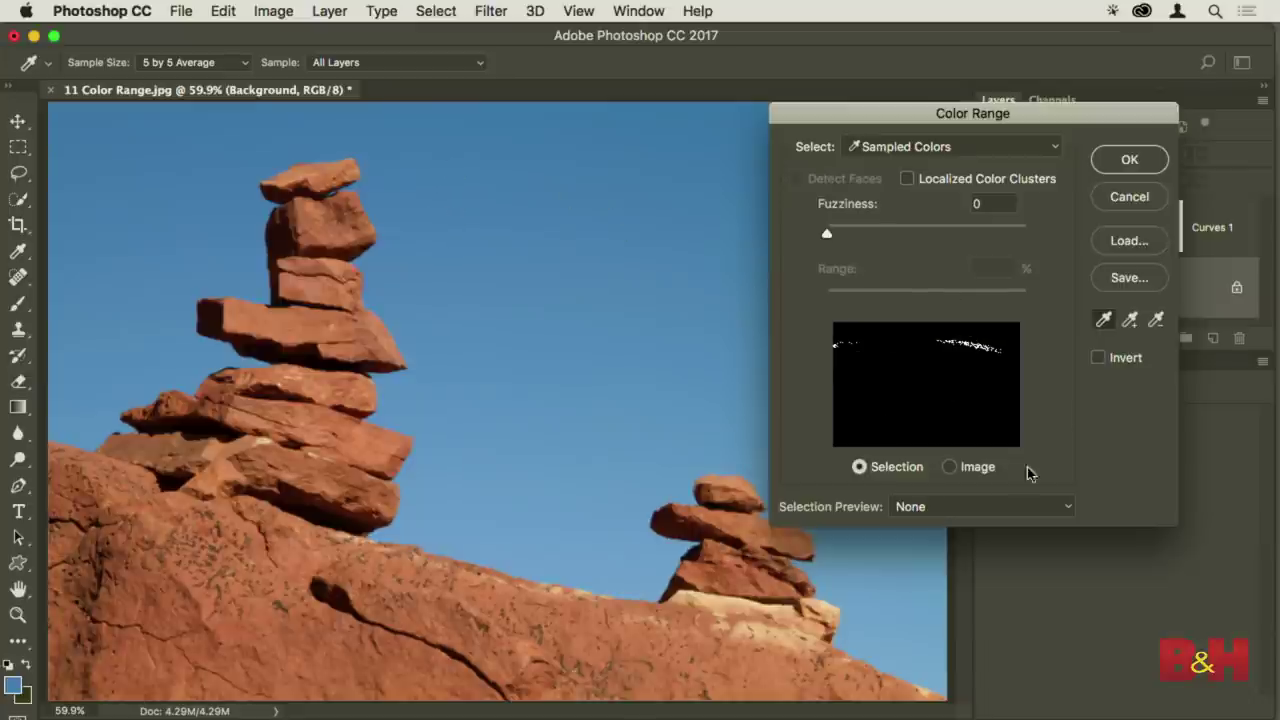
{"action": "left_click_drag", "start_coordinate": [634, 228], "coordinate": [538, 428]}
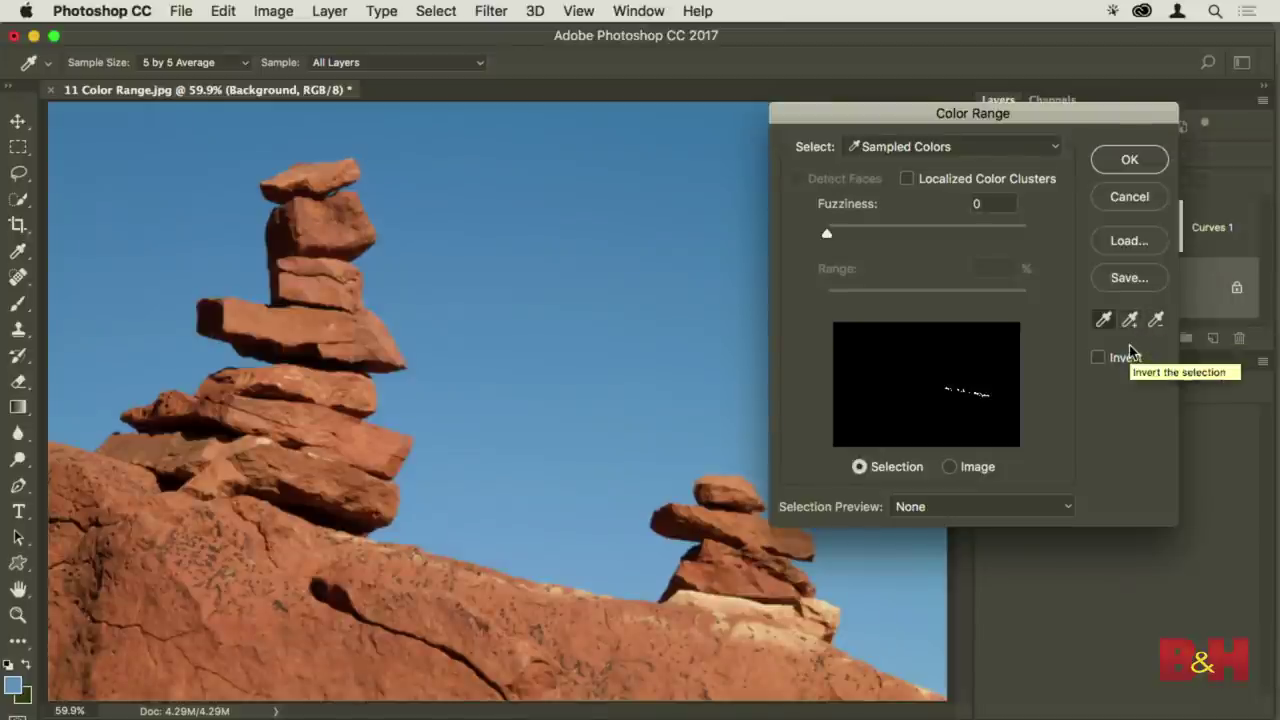
Add sky colours with Add to Sample, then resample a single red rock instead
{"action": "left_click", "coordinate": [1130, 320]}
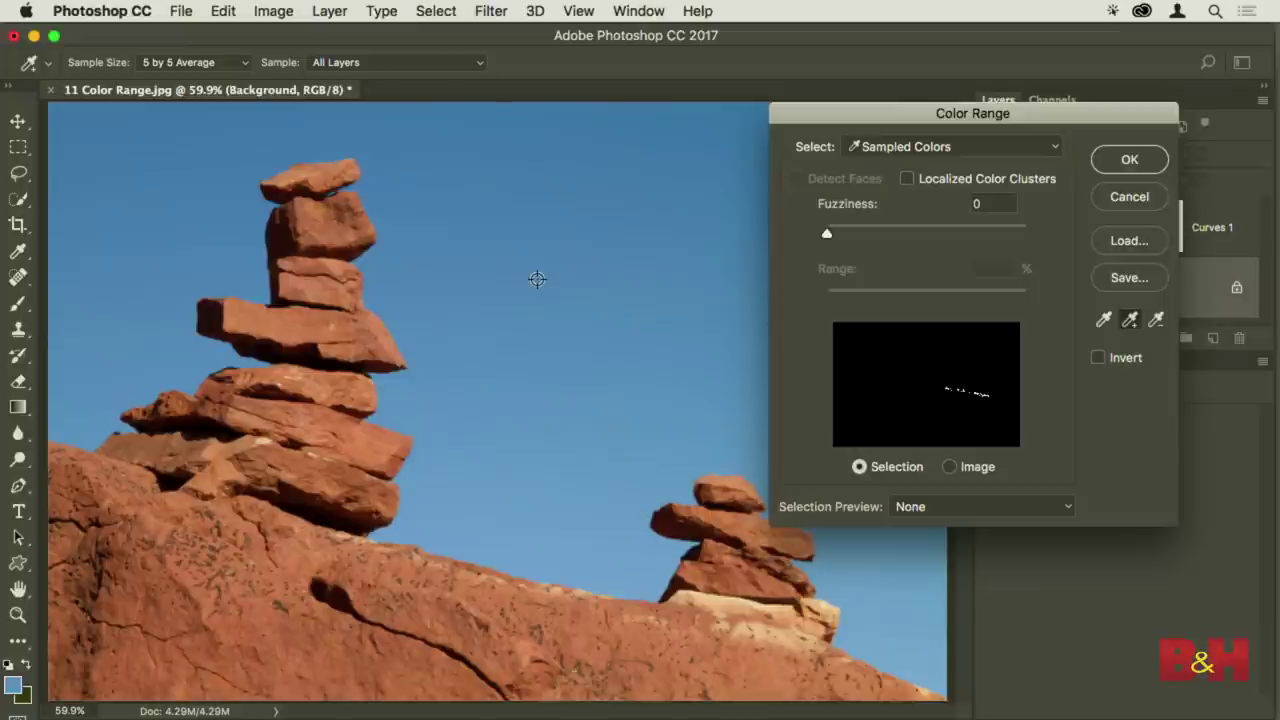
{"action": "mouse_move", "coordinate": [555, 150]}
{"action": "left_mouse_down"}
{"action": "mouse_move", "coordinate": [558, 342]}
{"action": "mouse_move", "coordinate": [598, 535]}
{"action": "mouse_move", "coordinate": [571, 330]}
{"action": "mouse_move", "coordinate": [483, 122]}
{"action": "mouse_move", "coordinate": [531, 332]}
{"action": "mouse_move", "coordinate": [617, 553]}
{"action": "mouse_move", "coordinate": [601, 298]}
{"action": "mouse_move", "coordinate": [668, 138]}
{"action": "mouse_move", "coordinate": [746, 150]}
{"action": "left_mouse_up"}
{"action": "mouse_move", "coordinate": [529, 144]}
{"action": "left_mouse_down"}
{"action": "mouse_move", "coordinate": [197, 117]}
{"action": "mouse_move", "coordinate": [226, 120]}
{"action": "mouse_move", "coordinate": [614, 346]}
{"action": "mouse_move", "coordinate": [621, 425]}
{"action": "left_mouse_up"}
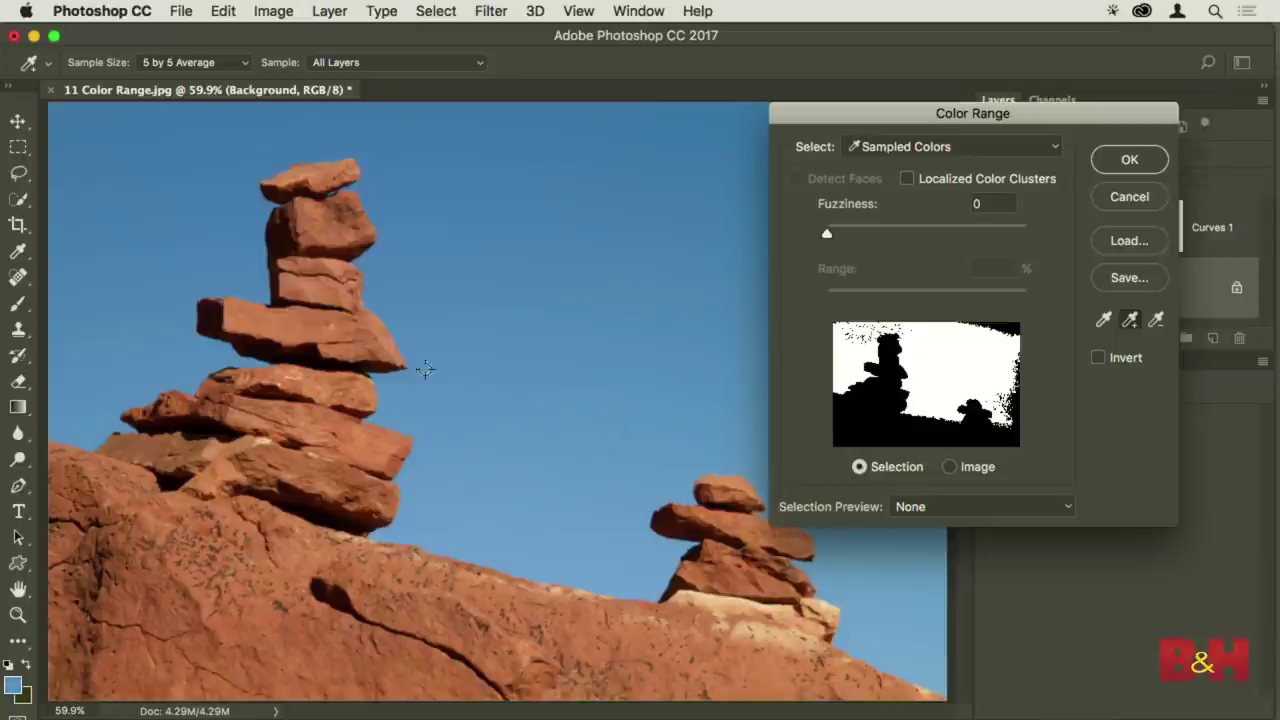
{"action": "left_click", "coordinate": [1103, 320]}
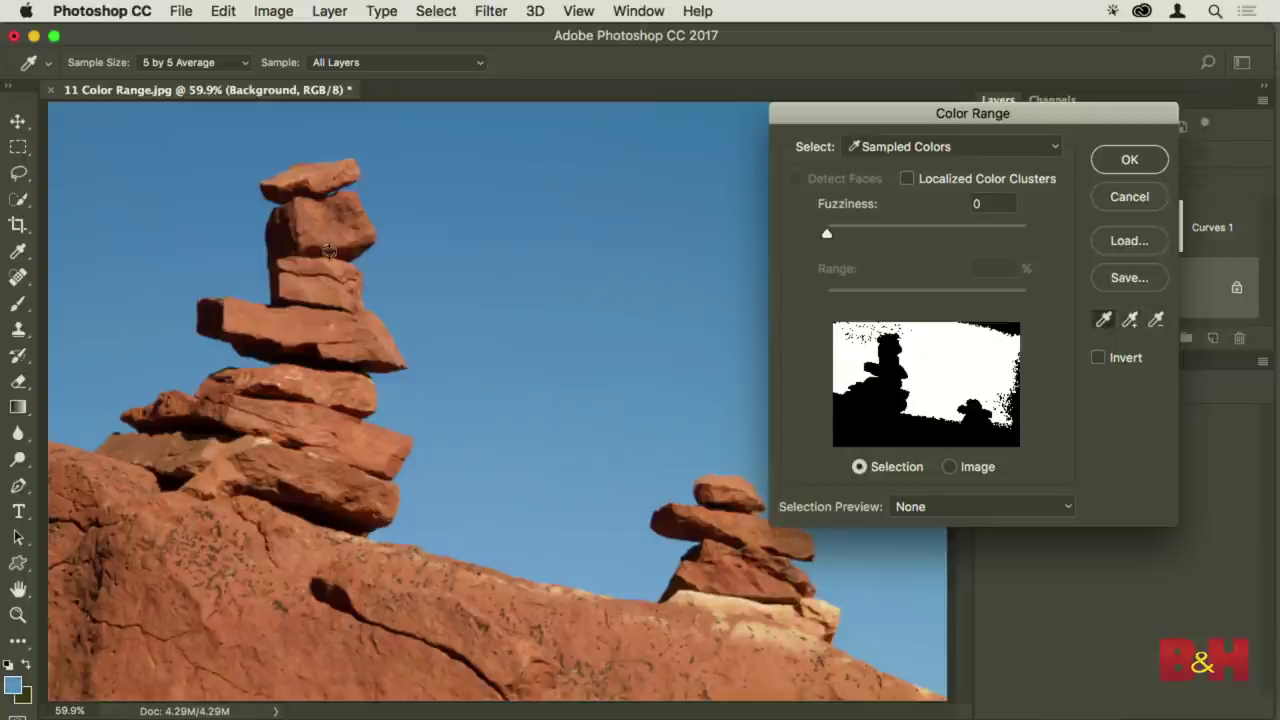
{"action": "left_click", "coordinate": [324, 226]}
{"action": "left_click", "coordinate": [1129, 320]}
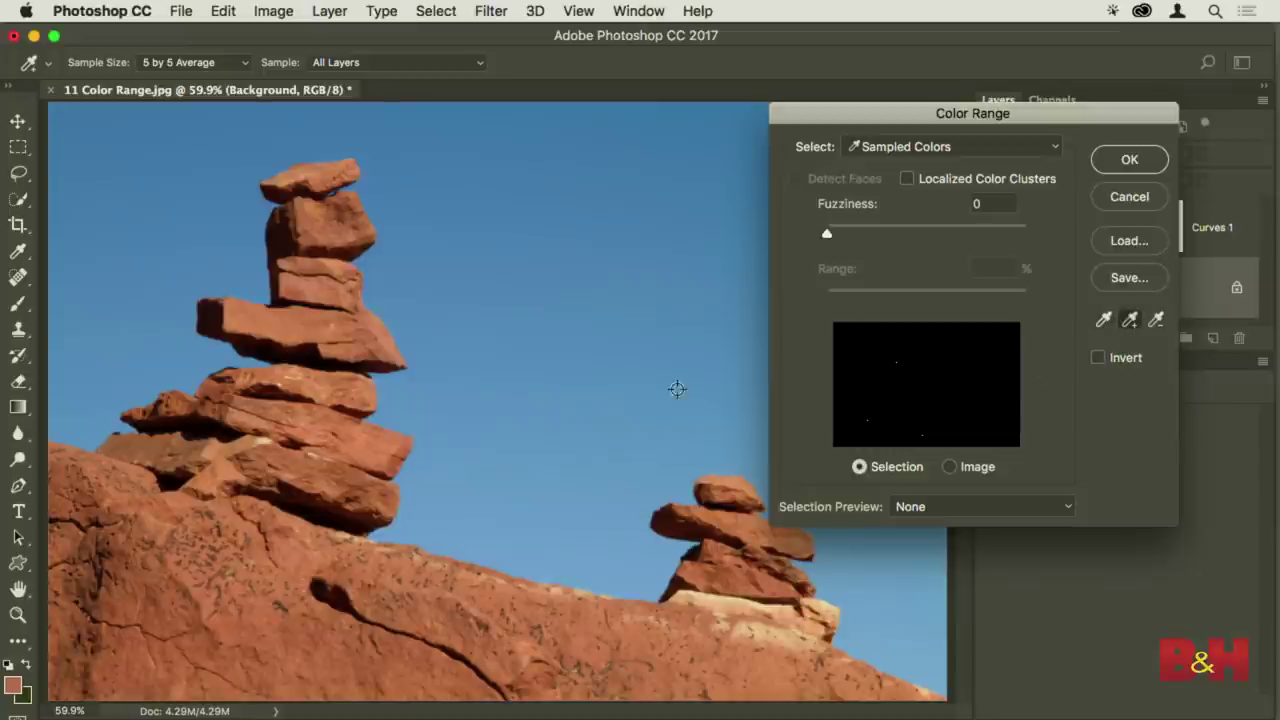
Add red rock colours down the cairn and switch Selection Preview to Grayscale
{"action": "mouse_move", "coordinate": [322, 222]}
{"action": "left_mouse_down"}
{"action": "mouse_move", "coordinate": [322, 395]}
{"action": "mouse_move", "coordinate": [198, 540]}
{"action": "mouse_move", "coordinate": [447, 630]}
{"action": "mouse_move", "coordinate": [803, 670]}
{"action": "mouse_move", "coordinate": [679, 642]}
{"action": "mouse_move", "coordinate": [738, 607]}
{"action": "mouse_move", "coordinate": [736, 505]}
{"action": "mouse_move", "coordinate": [734, 604]}
{"action": "mouse_move", "coordinate": [723, 608]}
{"action": "left_mouse_up"}
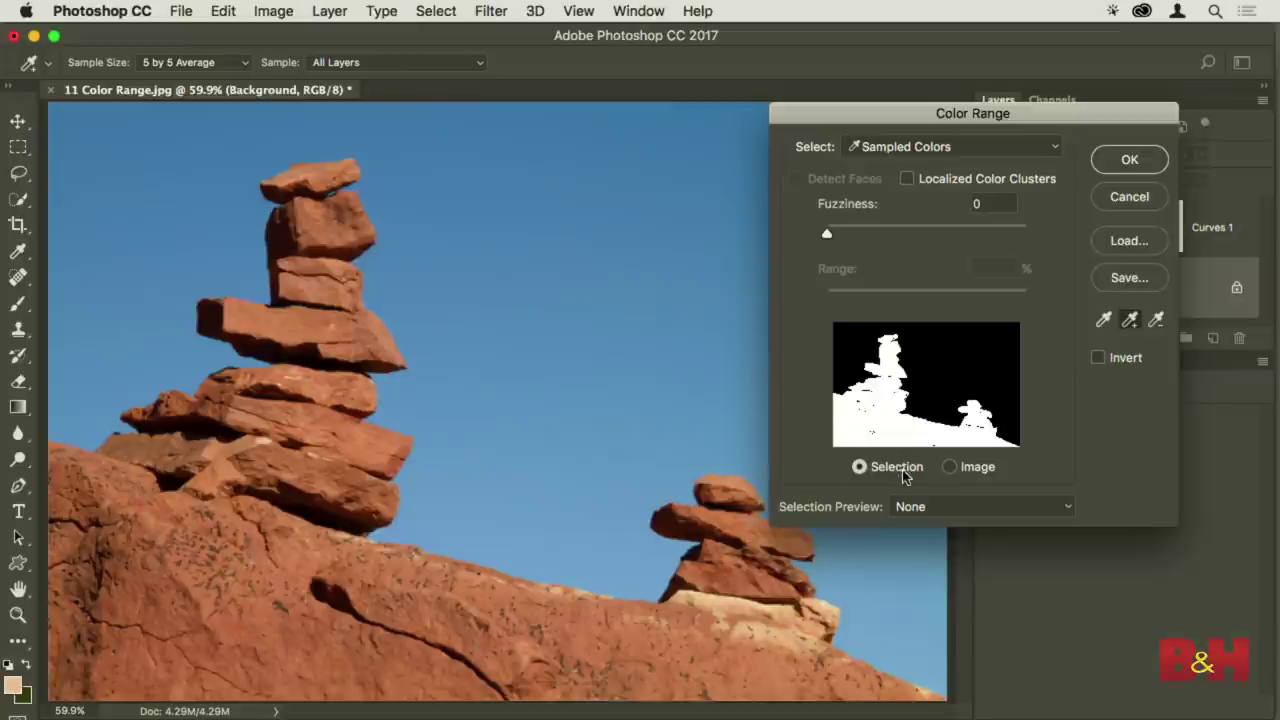
{"action": "left_click", "coordinate": [932, 507]}
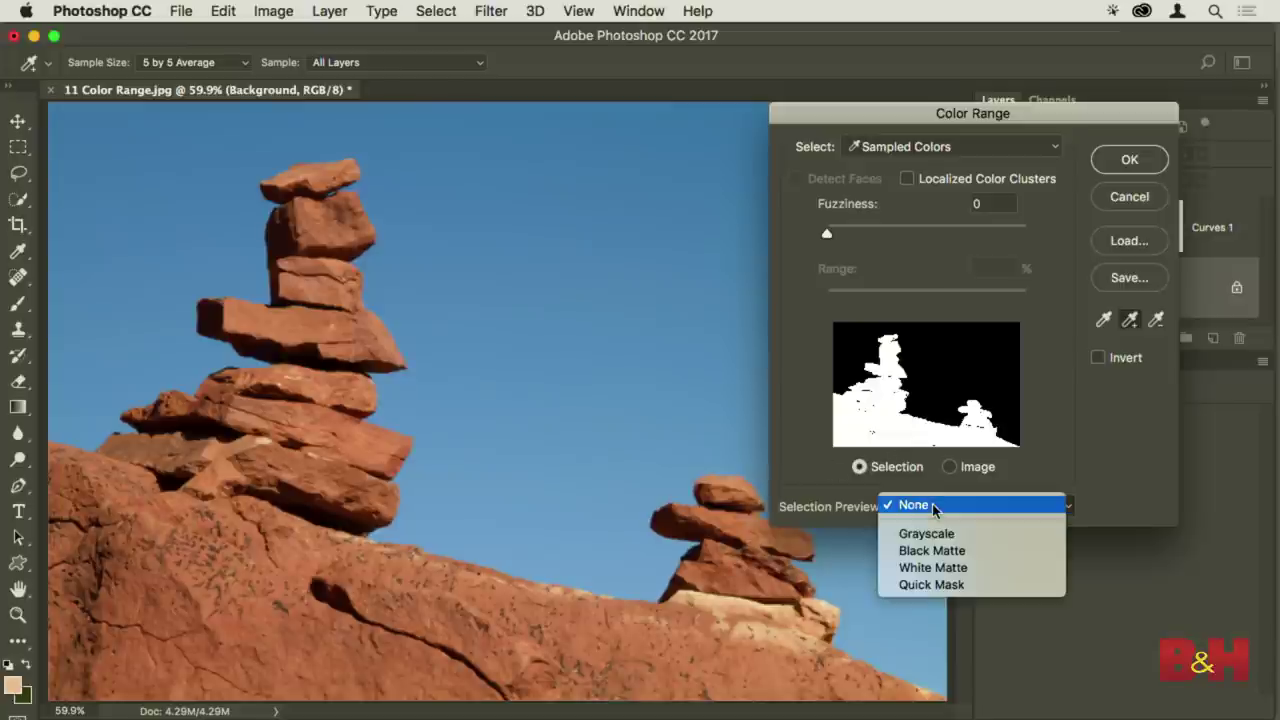
{"action": "left_click", "coordinate": [925, 529]}
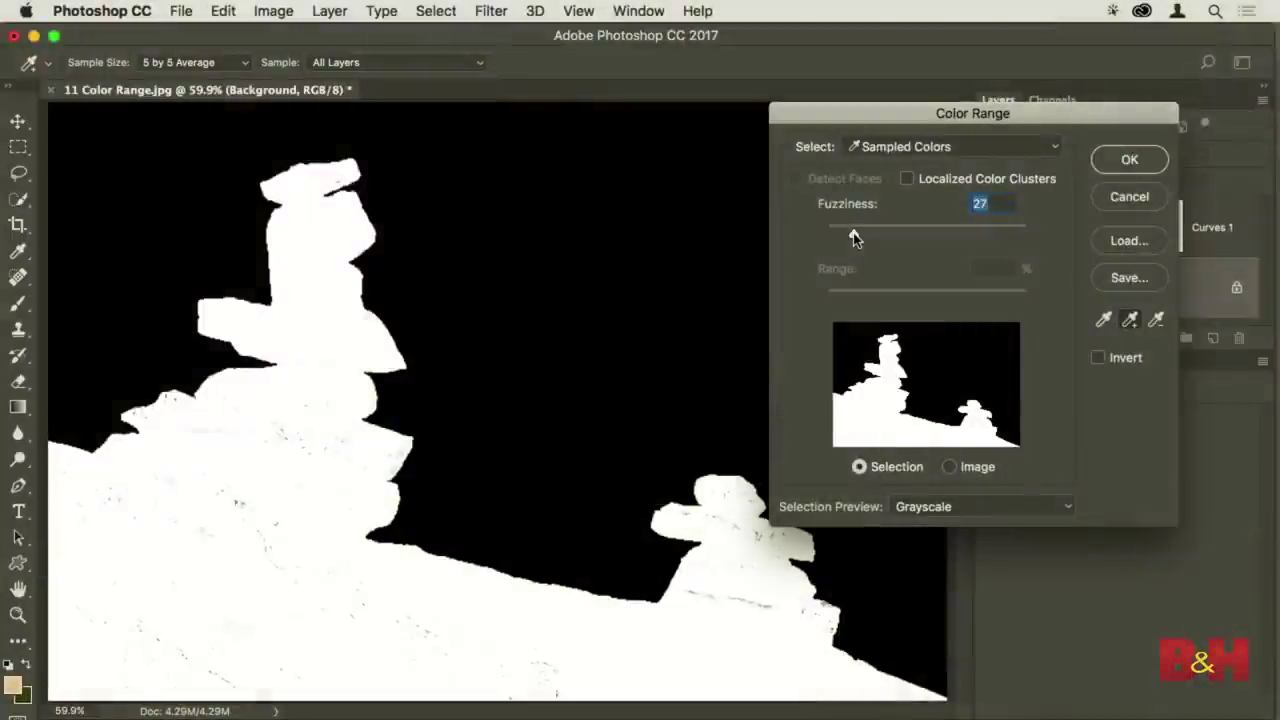
Adjust Color Range Fuzziness to 85 and apply the selection to the rocks
{"action": "left_click_drag", "start_coordinate": [854, 237], "coordinate": [815, 234]}
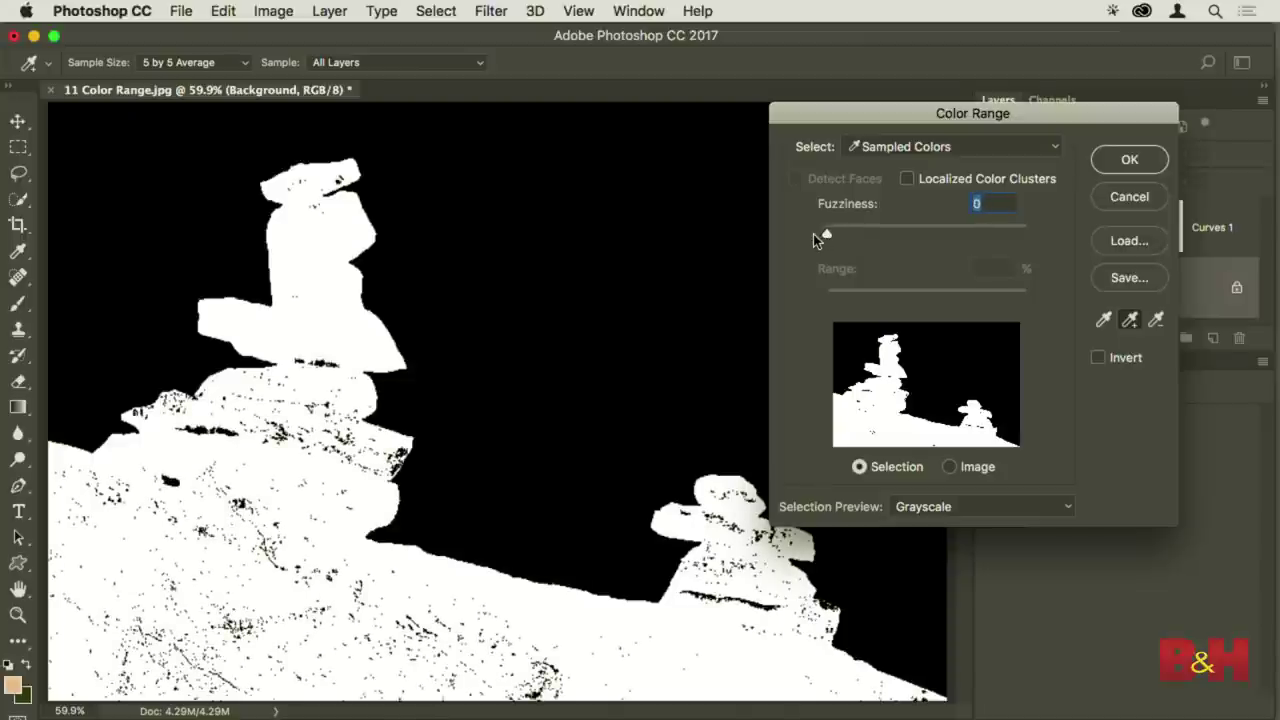
{"action": "left_click_drag", "start_coordinate": [812, 234], "coordinate": [843, 235]}
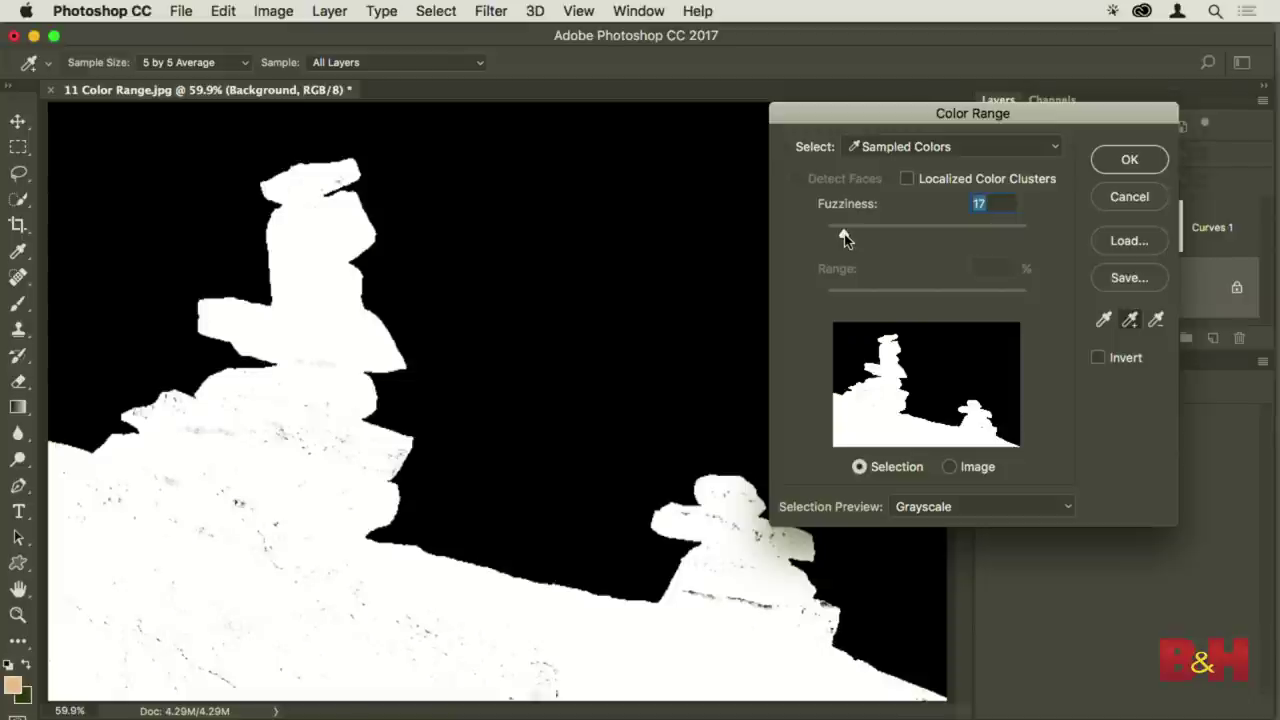
{"action": "left_click_drag", "start_coordinate": [847, 239], "coordinate": [891, 237]}
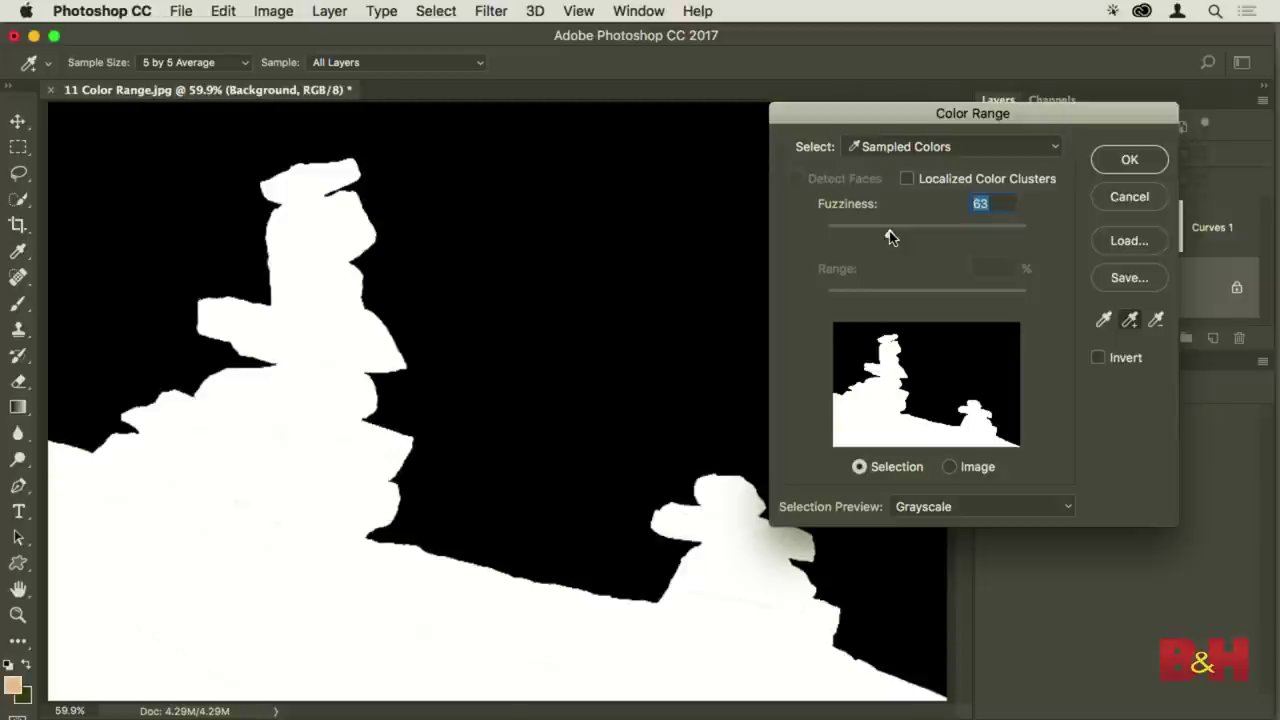
{"action": "left_click_drag", "start_coordinate": [890, 236], "coordinate": [993, 233]}
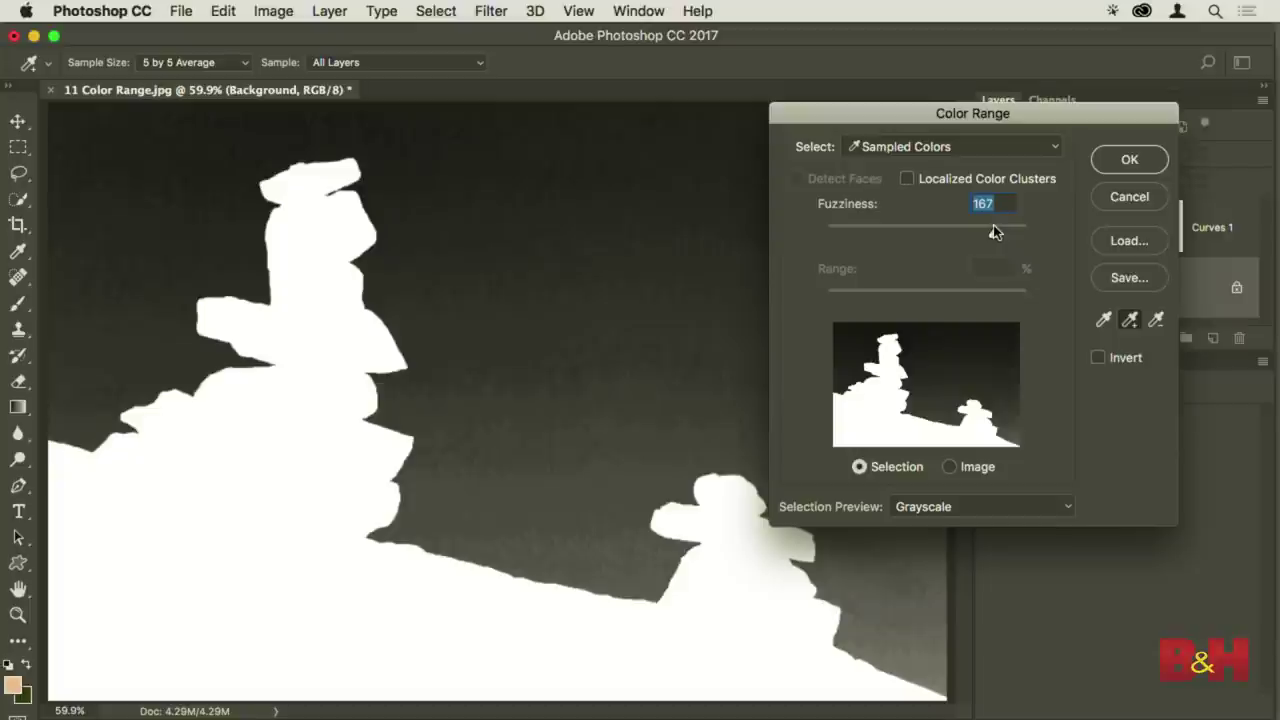
{"action": "left_click_drag", "start_coordinate": [995, 232], "coordinate": [913, 229]}
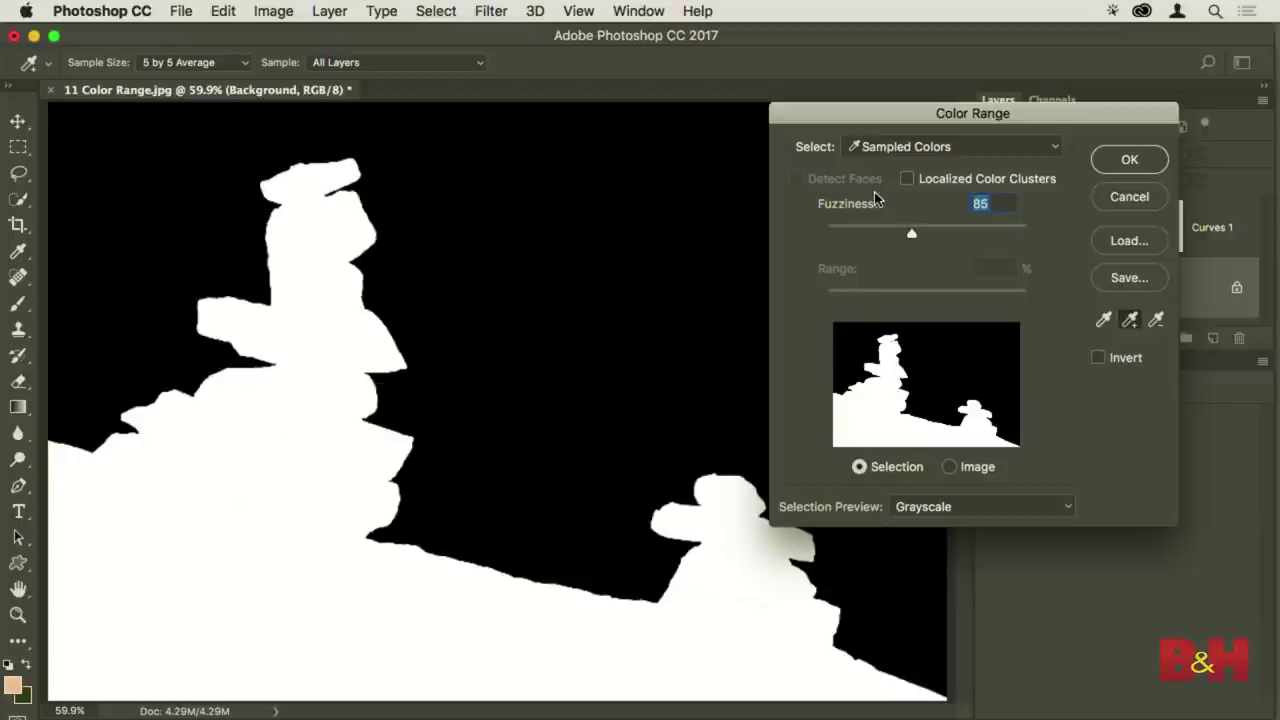
{"action": "left_click", "coordinate": [1152, 160]}
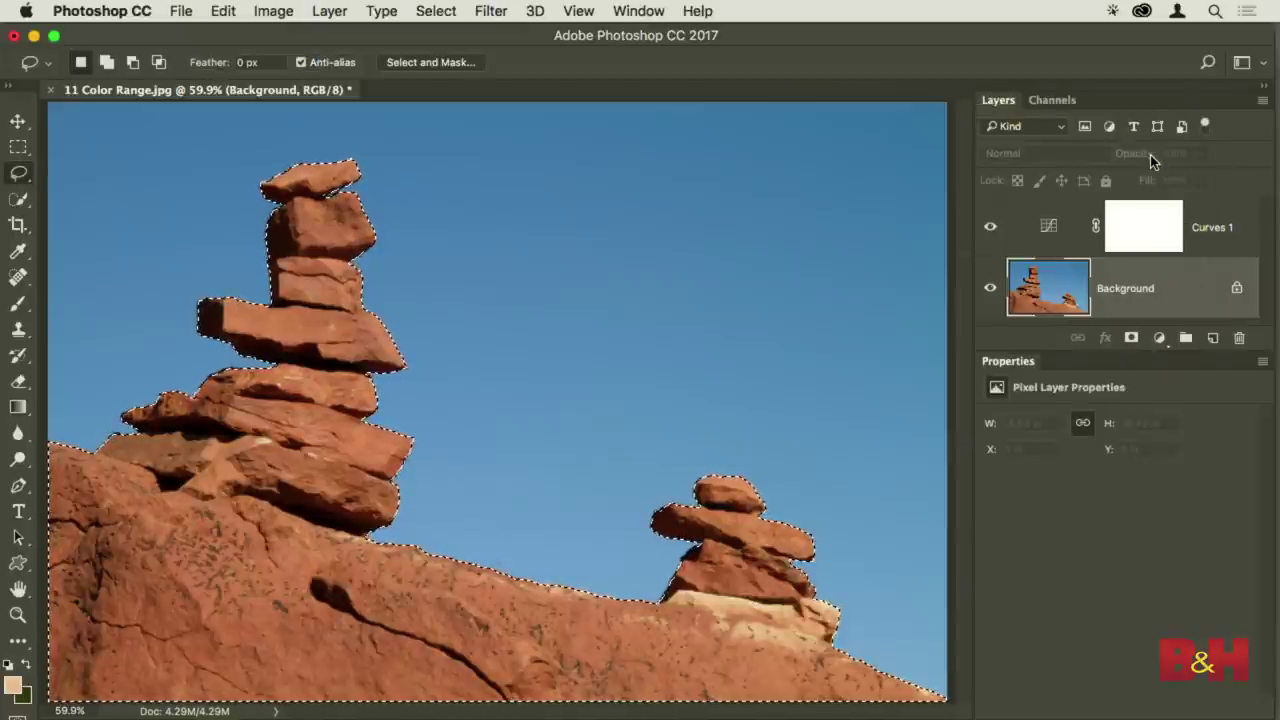
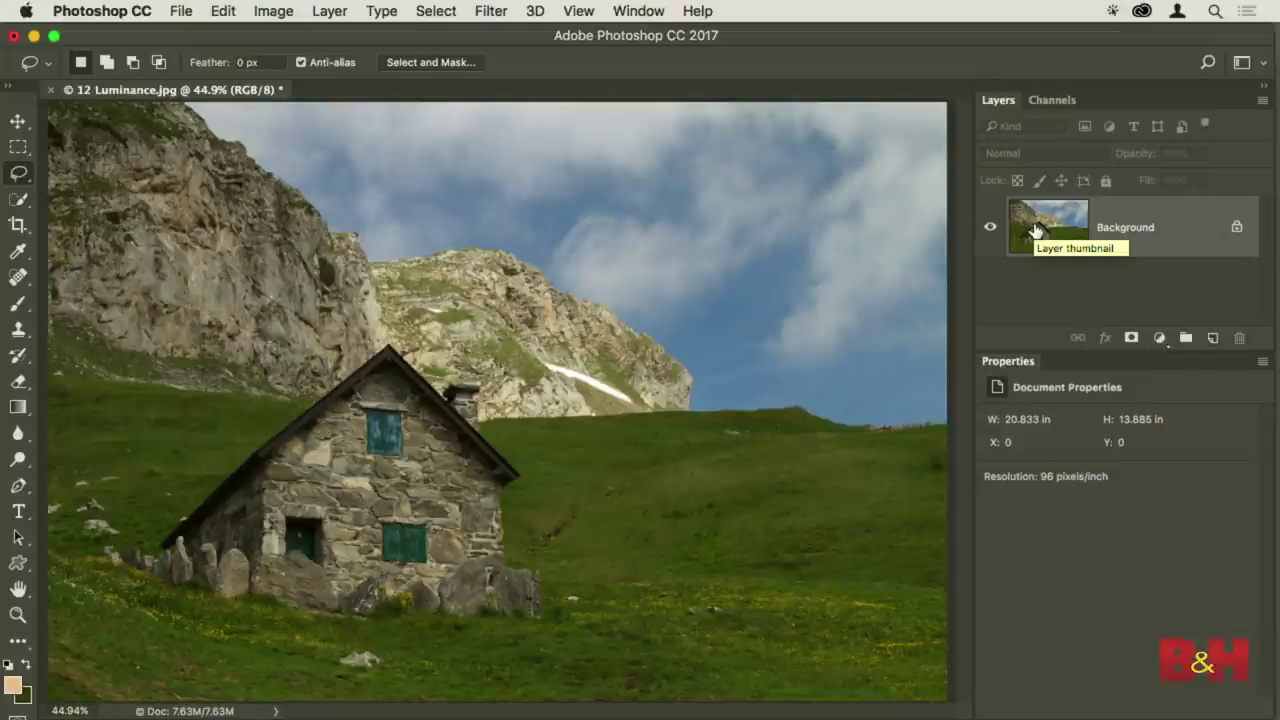
Duplicate the Background layer and set the Background copy to 50% opacity
{"action": "left_click_drag", "start_coordinate": [1038, 230], "coordinate": [1215, 340]}
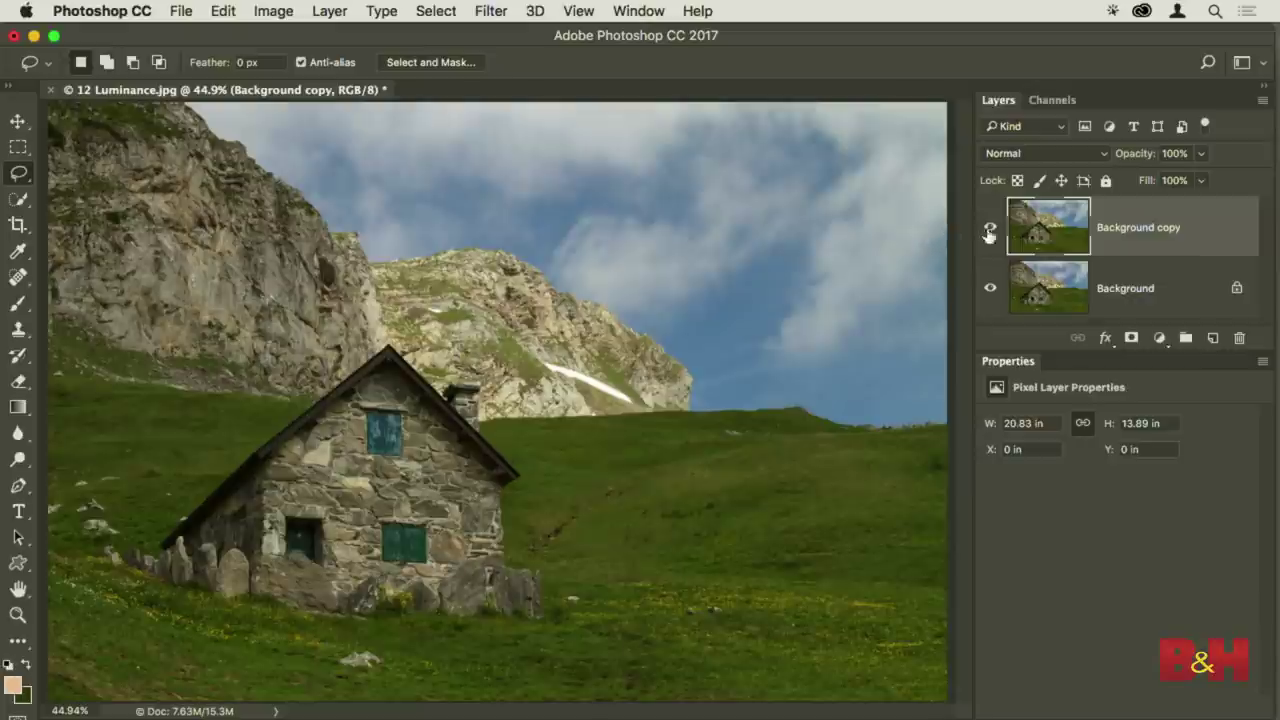
{"action": "key", "text": "5"}
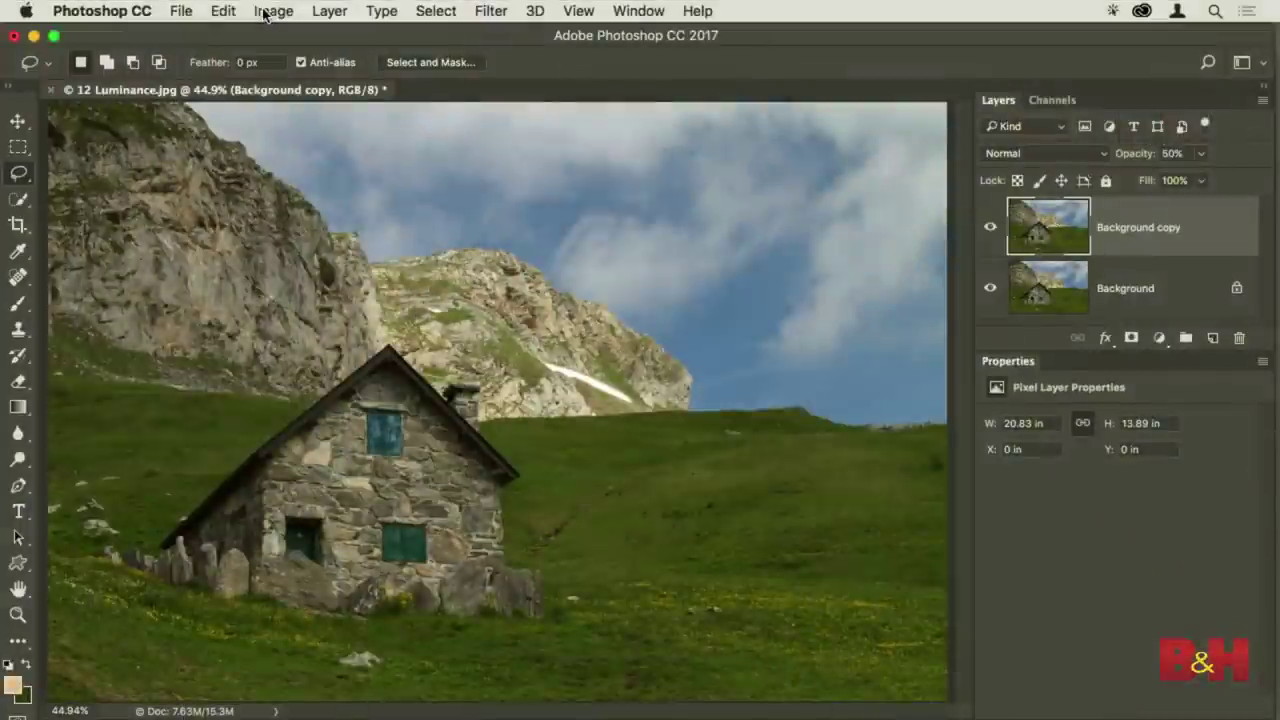
Apply Image > Adjustments > Threshold to the Background copy, previewing at level 128
{"action": "left_click", "coordinate": [265, 12]}
{"action": "mouse_move", "coordinate": [296, 66]}
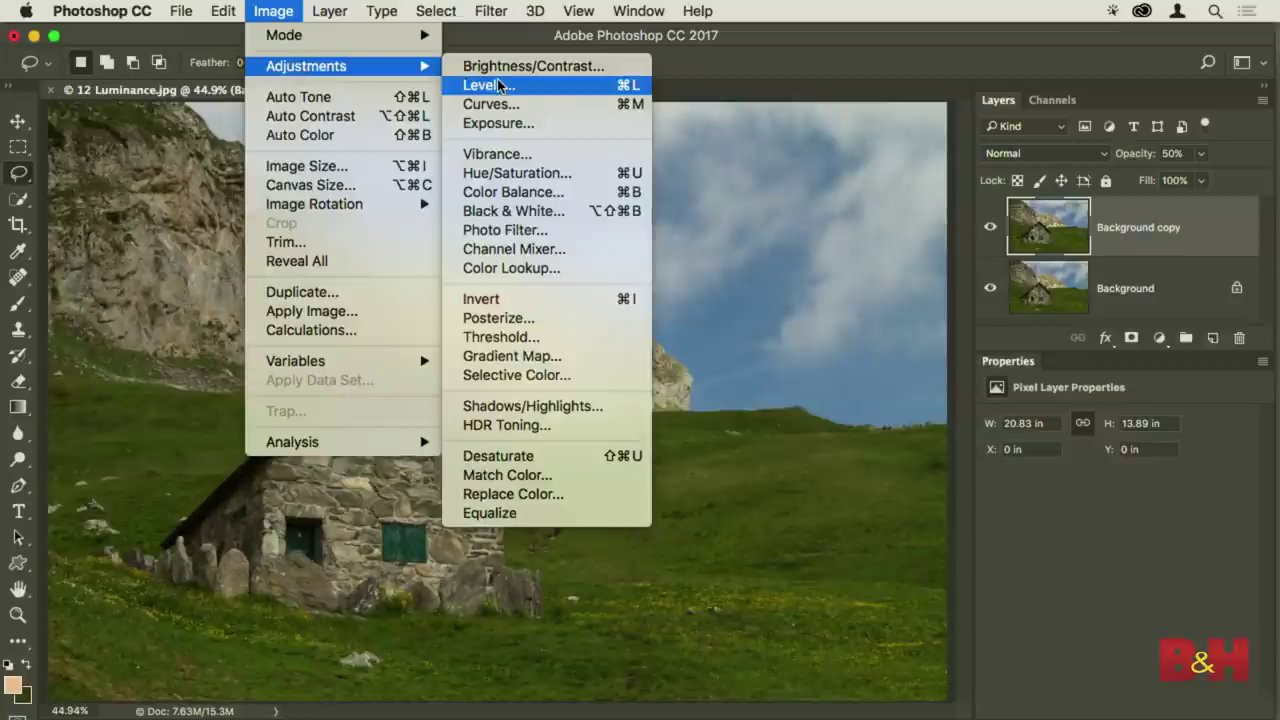
{"action": "left_click", "coordinate": [577, 338]}
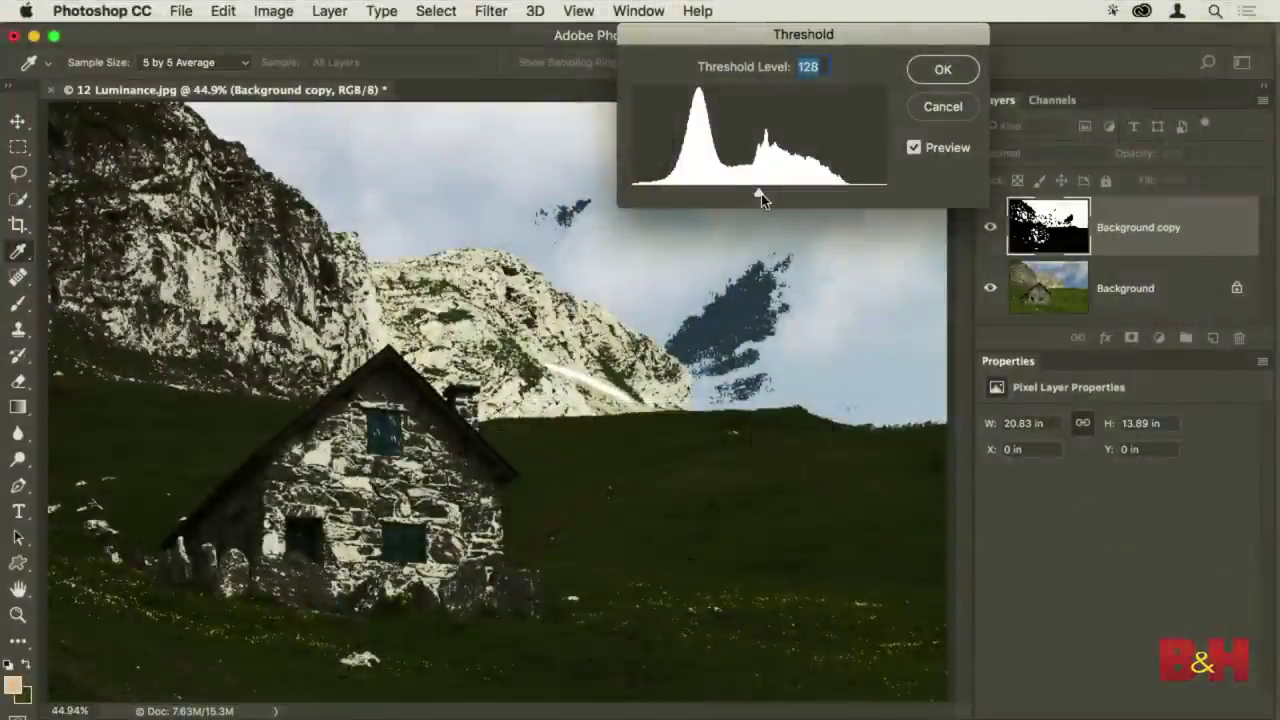
Adjust the Threshold level to about 99 and commit it
{"action": "left_click_drag", "start_coordinate": [760, 194], "coordinate": [720, 195]}
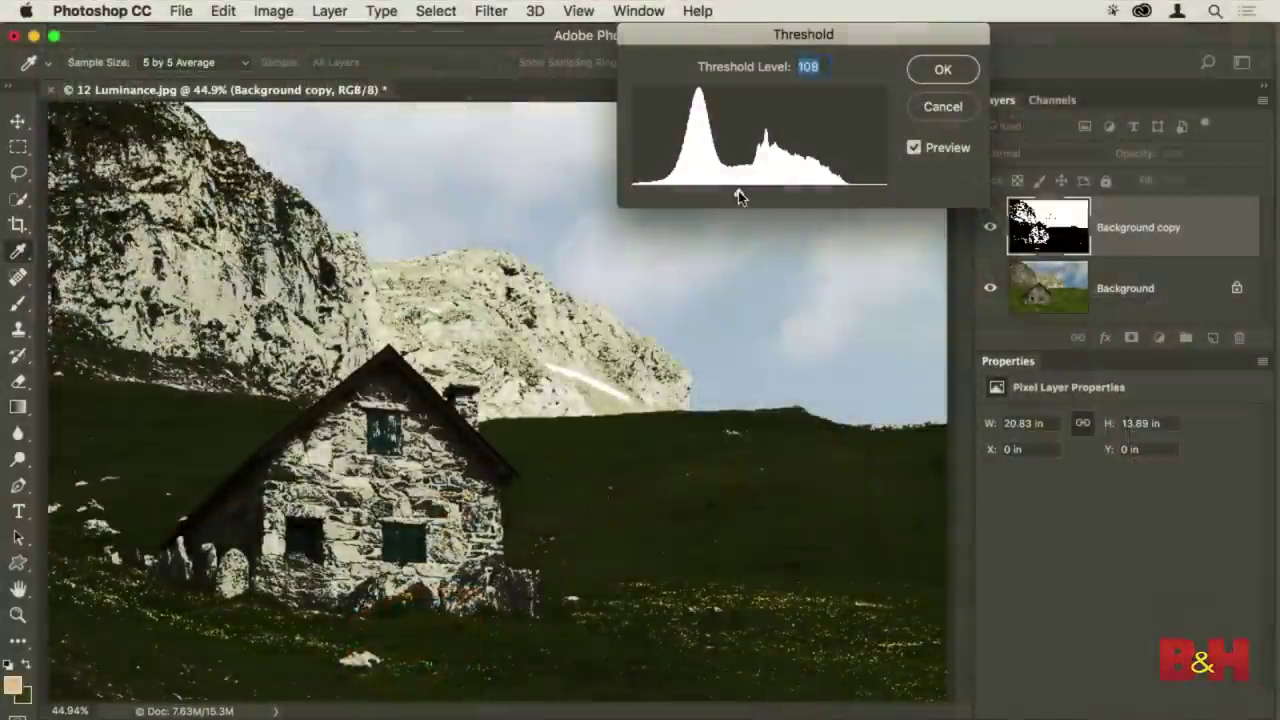
{"action": "mouse_move", "coordinate": [735, 197]}
{"action": "left_mouse_down"}
{"action": "mouse_move", "coordinate": [720, 194]}
{"action": "mouse_move", "coordinate": [734, 198]}
{"action": "left_mouse_up"}
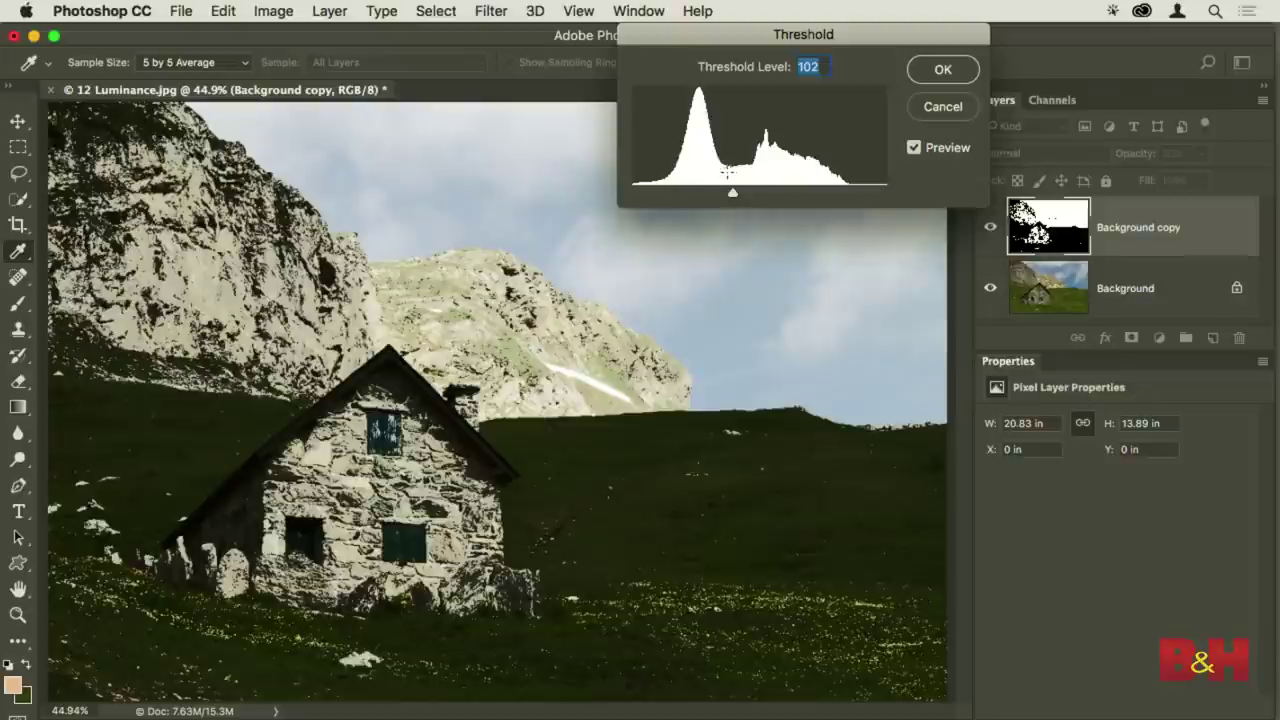
{"action": "left_click_drag", "start_coordinate": [733, 197], "coordinate": [727, 198]}
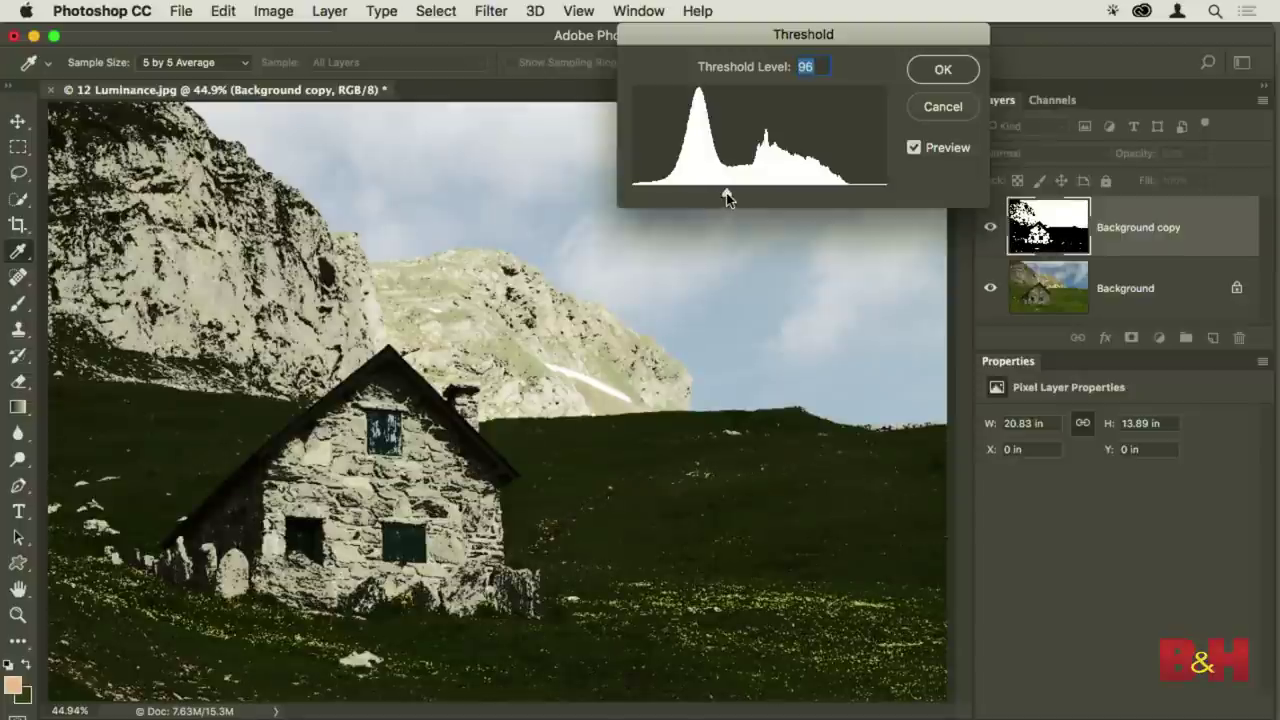
{"action": "mouse_move", "coordinate": [727, 197]}
{"action": "left_mouse_down"}
{"action": "mouse_move", "coordinate": [829, 197]}
{"action": "mouse_move", "coordinate": [729, 197]}
{"action": "left_mouse_up"}
{"action": "left_click", "coordinate": [942, 69]}
{"action": "key", "text": "l"}
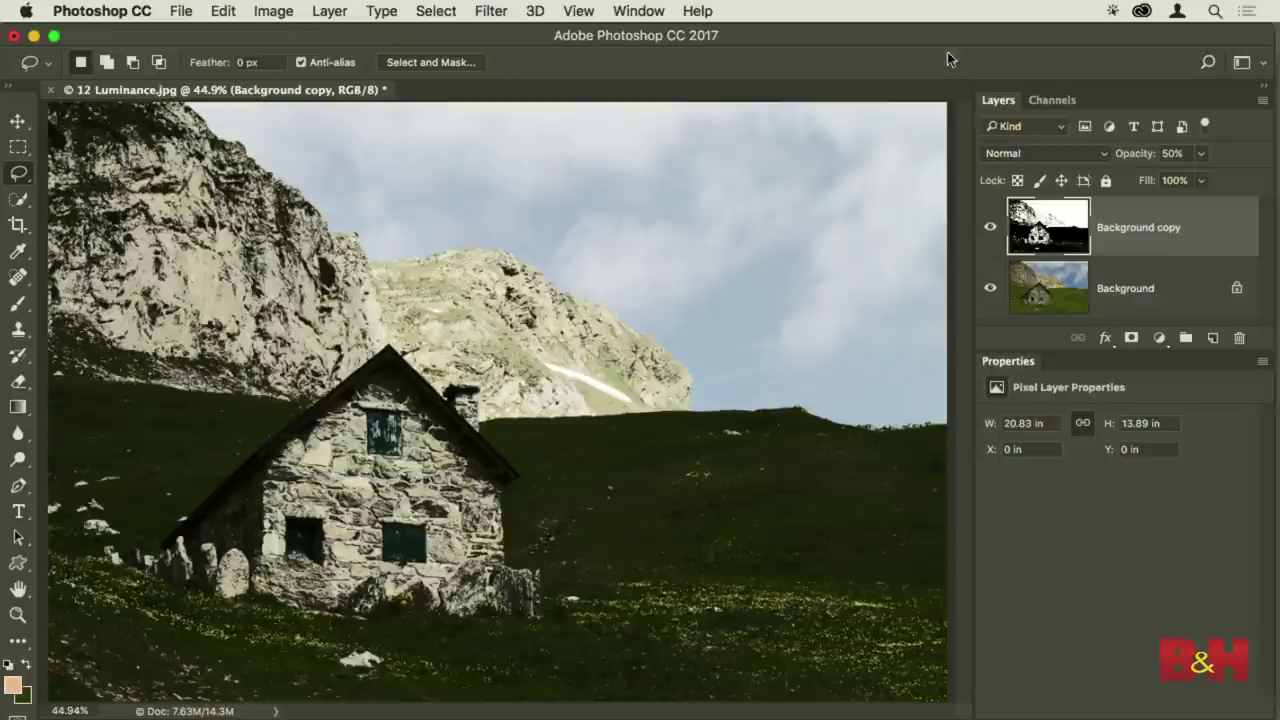
Raise the Background copy to 100% opacity and check the image's Channels panel
{"action": "left_click_drag", "start_coordinate": [1128, 160], "coordinate": [1246, 158]}
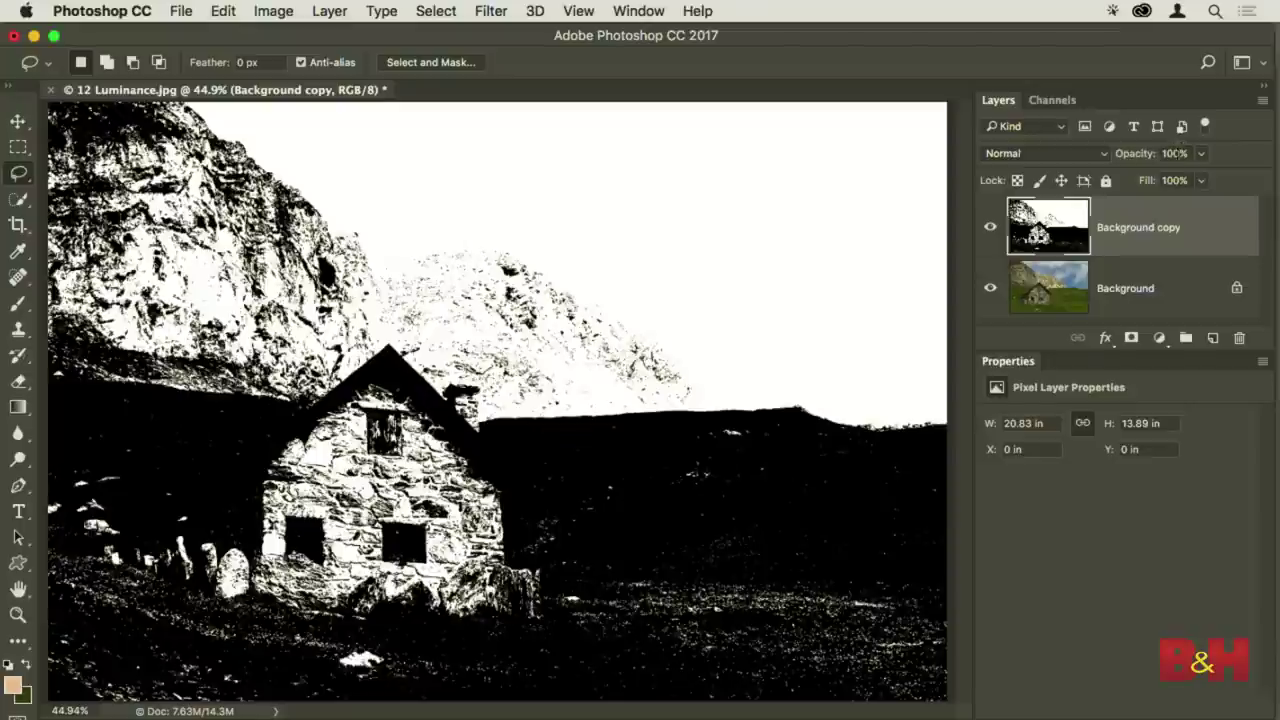
{"action": "left_click", "coordinate": [1056, 103]}
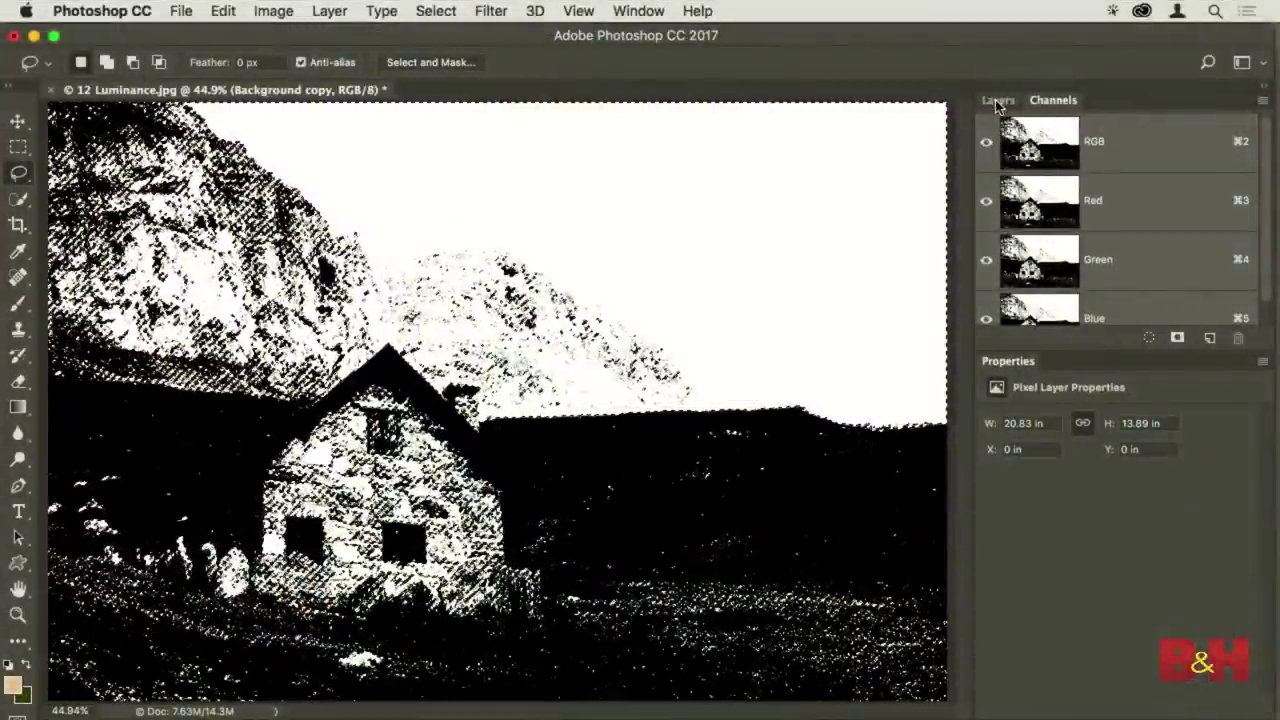
{"action": "left_click", "coordinate": [995, 99]}
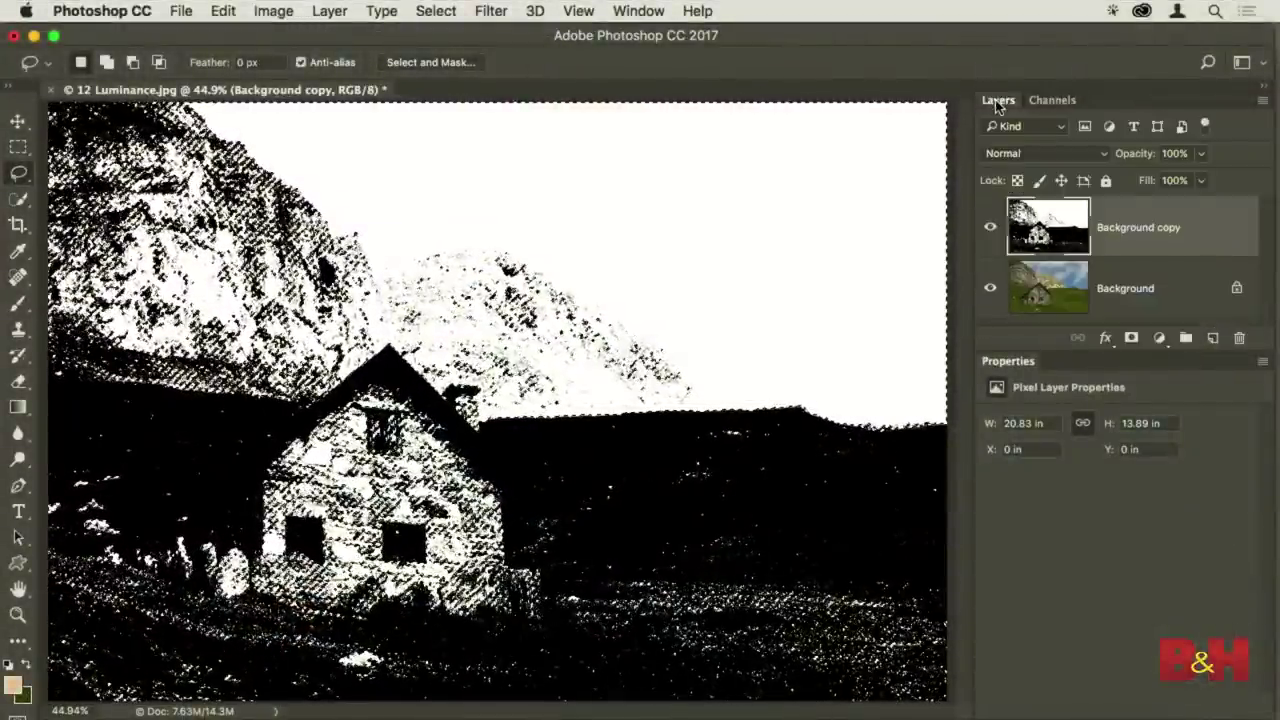
Invert the selection, hide the Background copy and make Background the active layer
{"action": "left_click", "coordinate": [435, 11]}
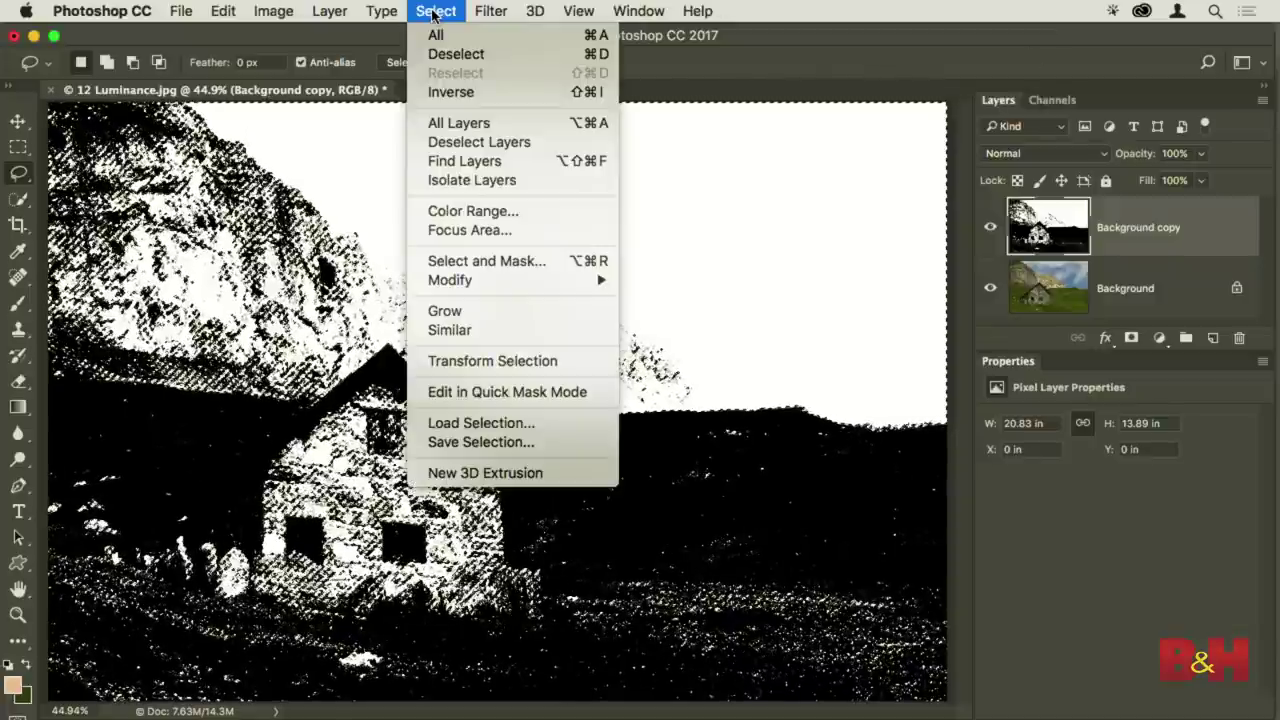
{"action": "left_click", "coordinate": [457, 92]}
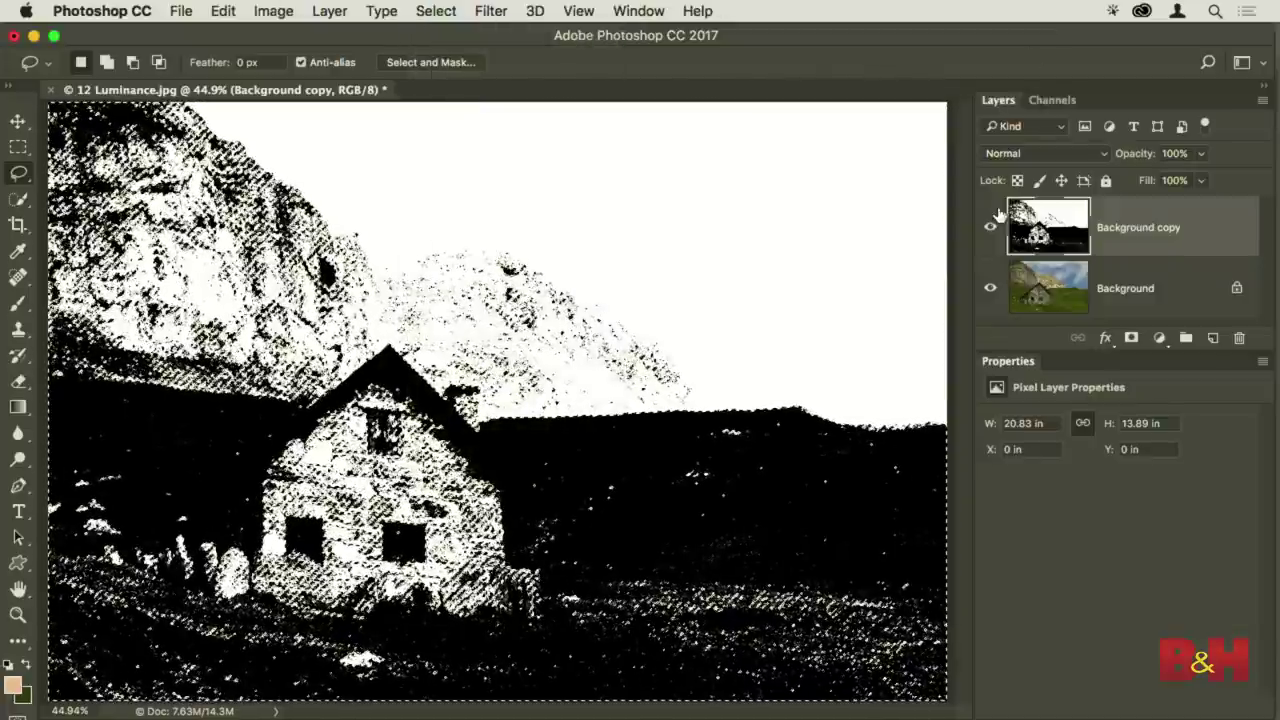
{"action": "left_click", "coordinate": [990, 227]}
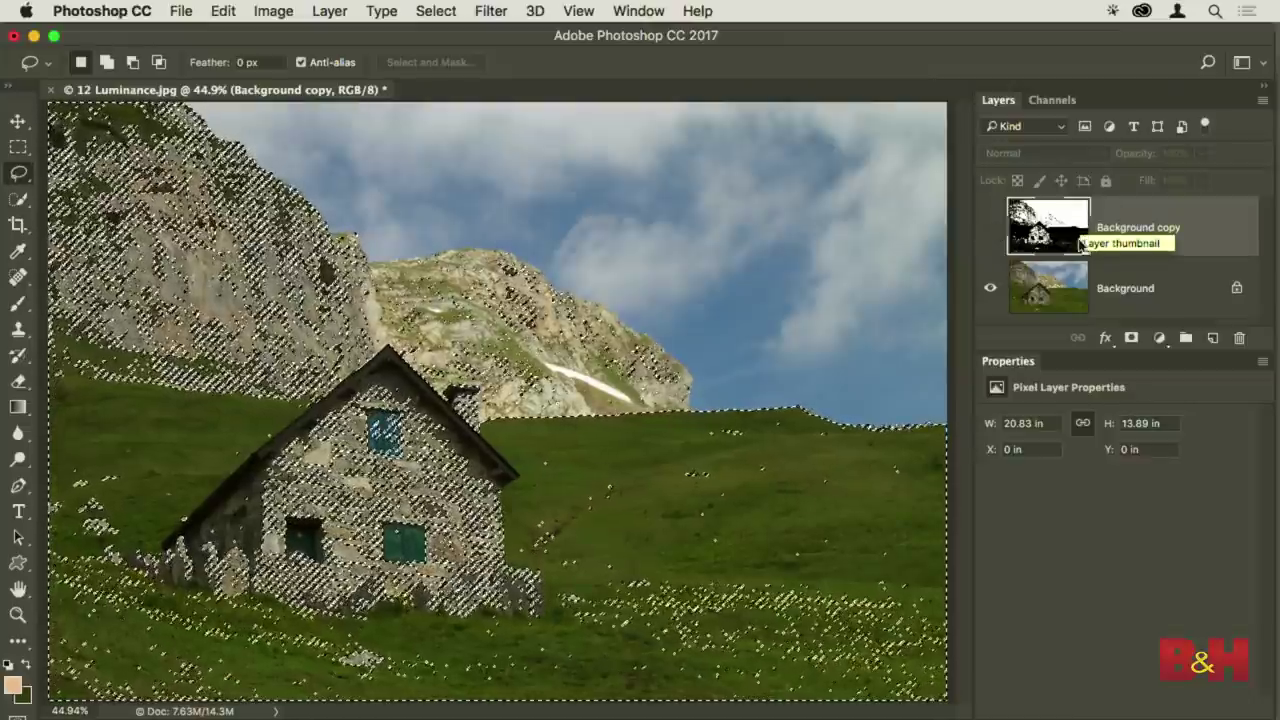
{"action": "left_click", "coordinate": [1050, 290]}
Add a selection-masked Curves 1 adjustment with two points, pulling the lower point down to darken
{"action": "left_click", "coordinate": [1159, 338]}
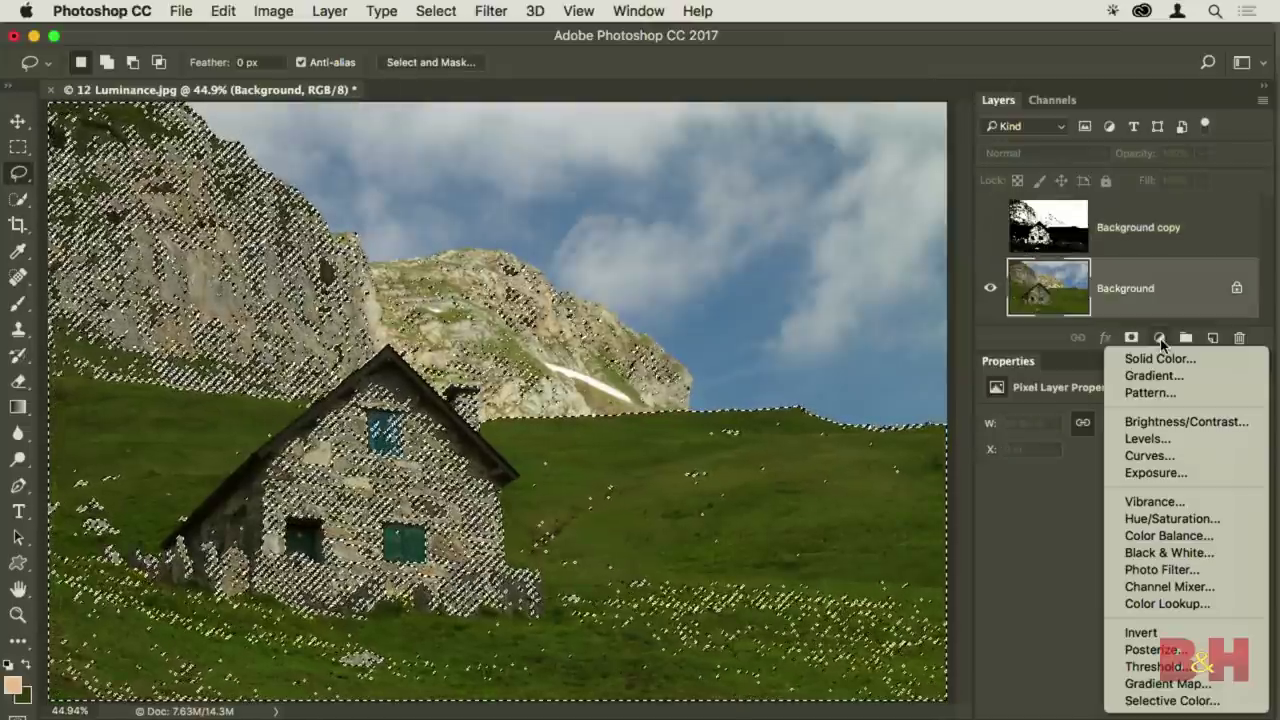
{"action": "left_click", "coordinate": [1176, 457]}
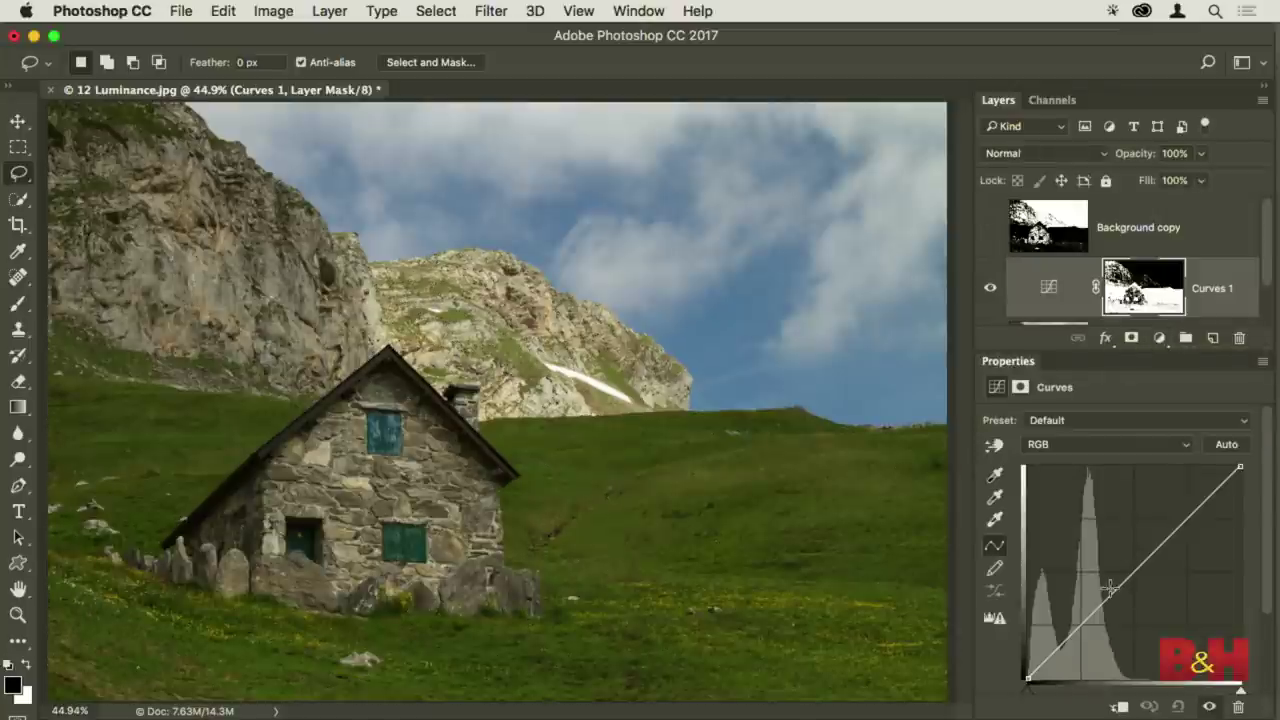
{"action": "mouse_move", "coordinate": [1110, 590]}
{"action": "left_mouse_down"}
{"action": "mouse_move", "coordinate": [1123, 560]}
{"action": "mouse_move", "coordinate": [1131, 620]}
{"action": "mouse_move", "coordinate": [1126, 589]}
{"action": "mouse_move", "coordinate": [1120, 612]}
{"action": "left_mouse_up"}
{"action": "mouse_move", "coordinate": [1160, 558]}
{"action": "left_mouse_down"}
{"action": "mouse_move", "coordinate": [1166, 586]}
{"action": "mouse_move", "coordinate": [1160, 556]}
{"action": "left_mouse_up"}
{"action": "left_click_drag", "start_coordinate": [1116, 612], "coordinate": [1083, 542]}
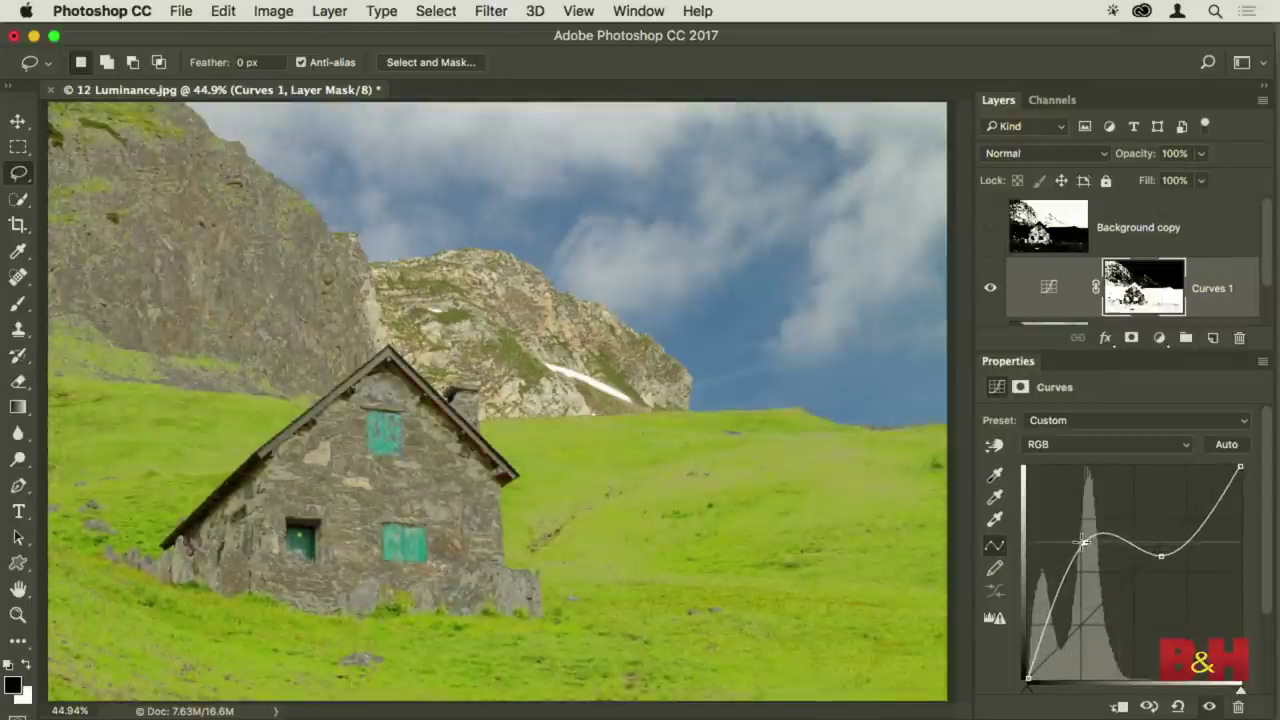
{"action": "left_click_drag", "start_coordinate": [1083, 542], "coordinate": [1102, 613]}
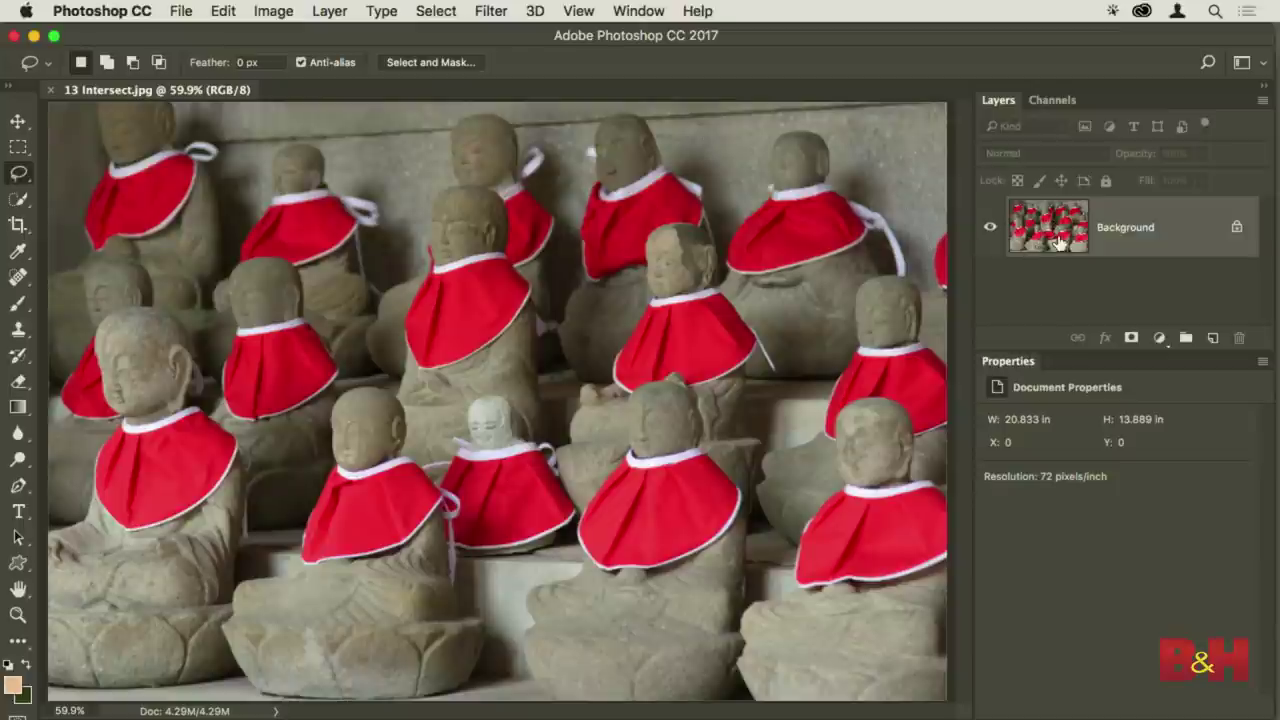
Start a Color Range selection sampling the red bibs, adding the top-left bib's shade
{"action": "left_click", "coordinate": [430, 15]}
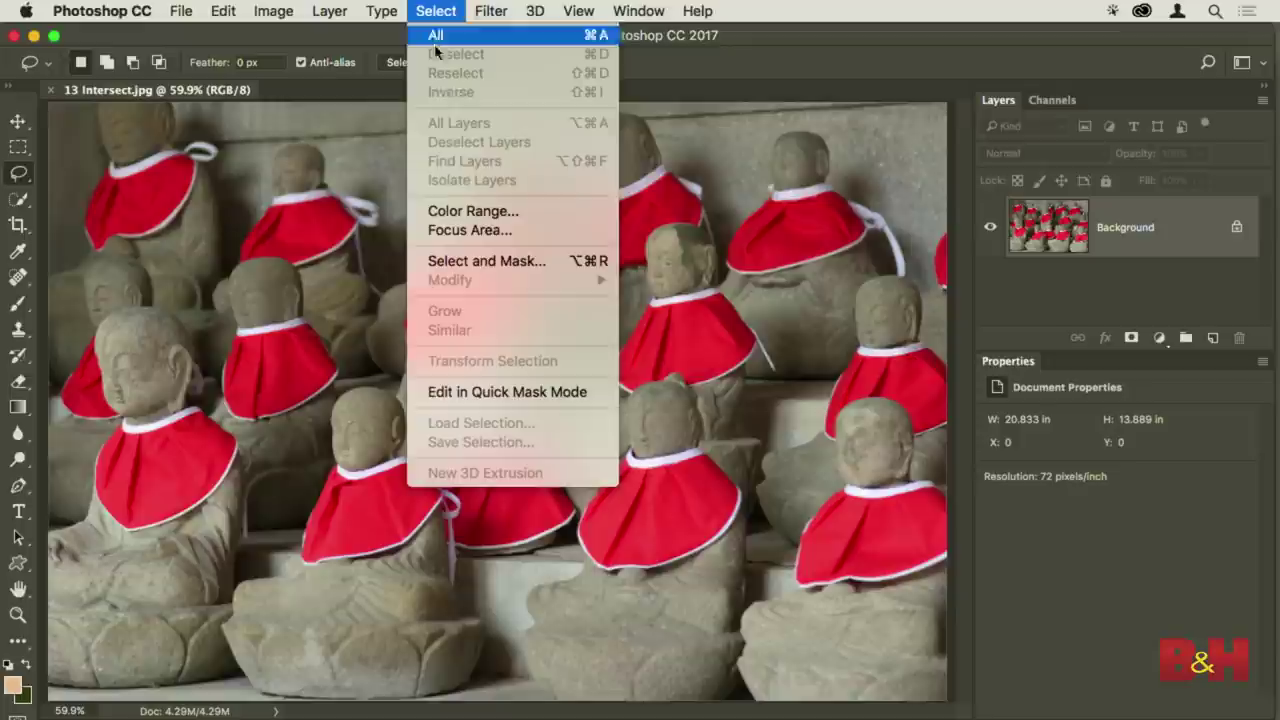
{"action": "left_click", "coordinate": [491, 213]}
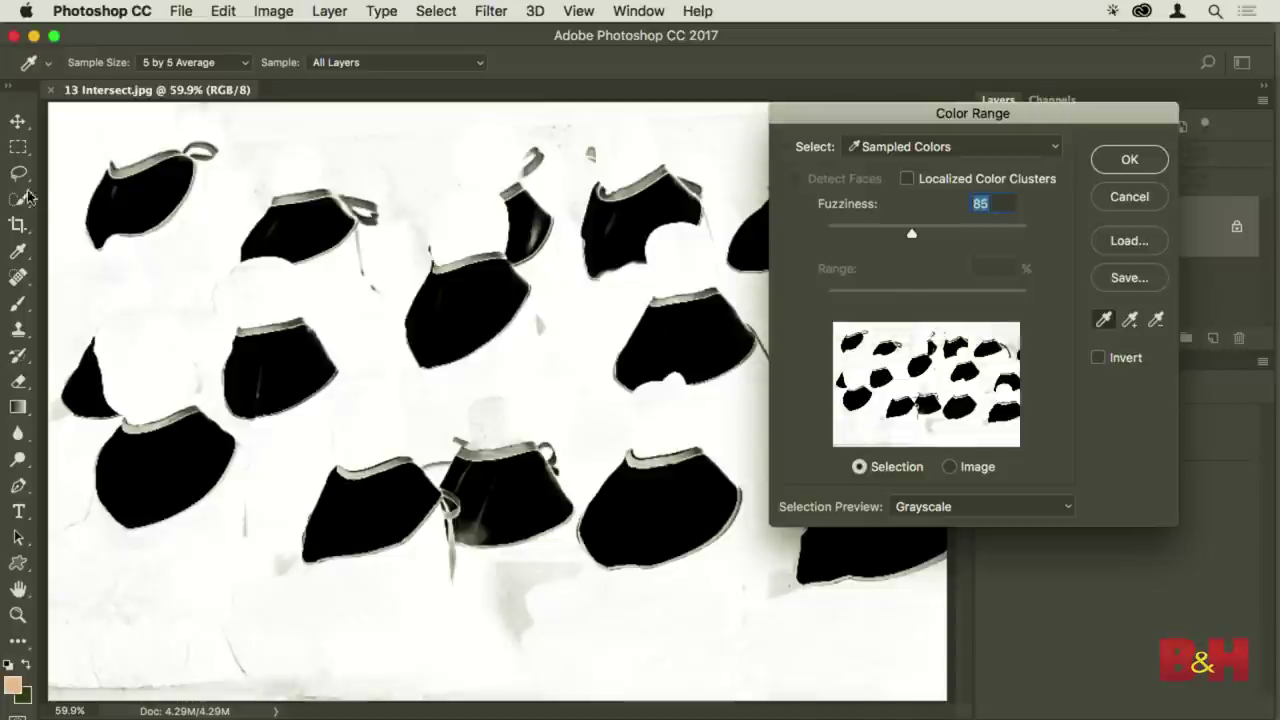
{"action": "left_click", "coordinate": [134, 193]}
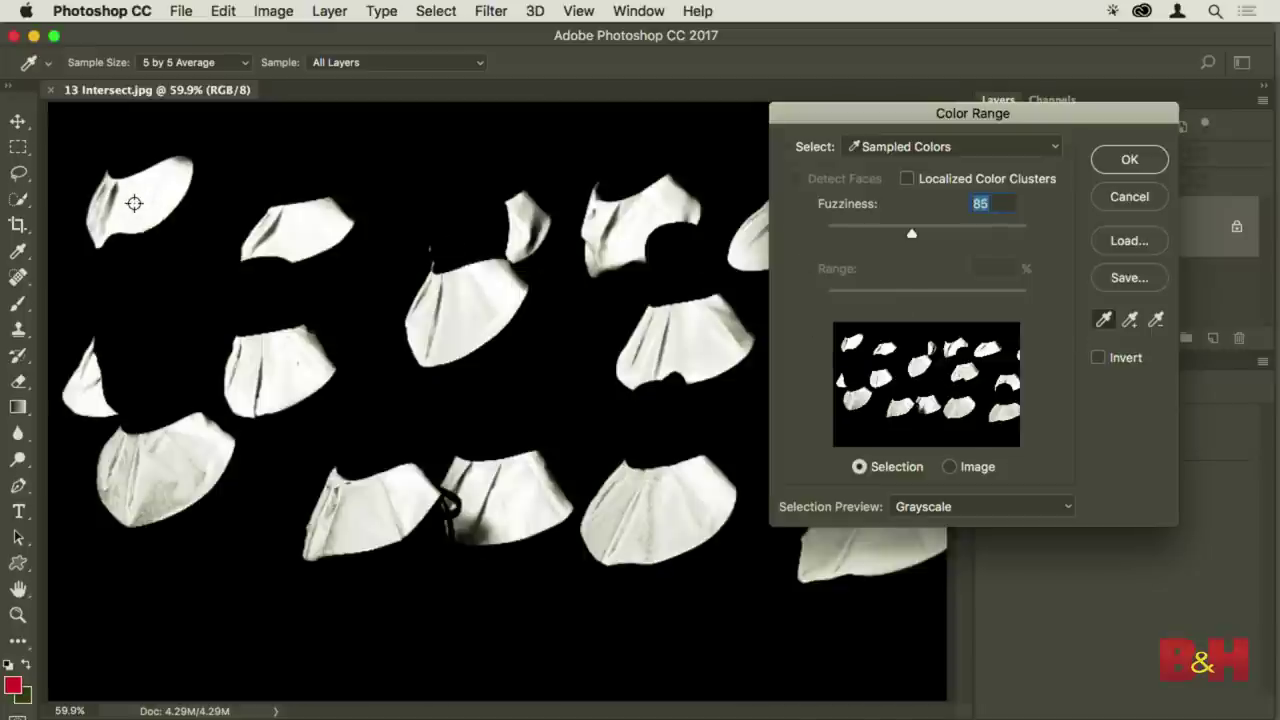
{"action": "left_click", "coordinate": [1129, 319]}
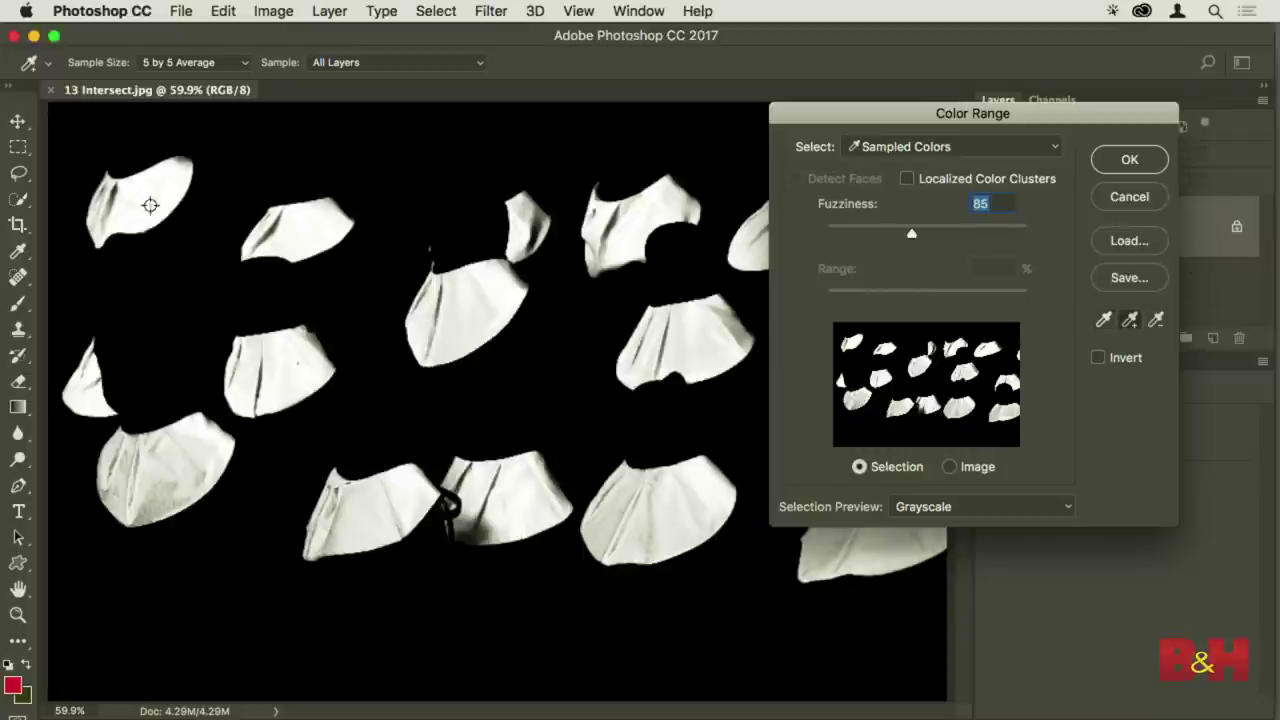
{"action": "left_click", "coordinate": [105, 206]}
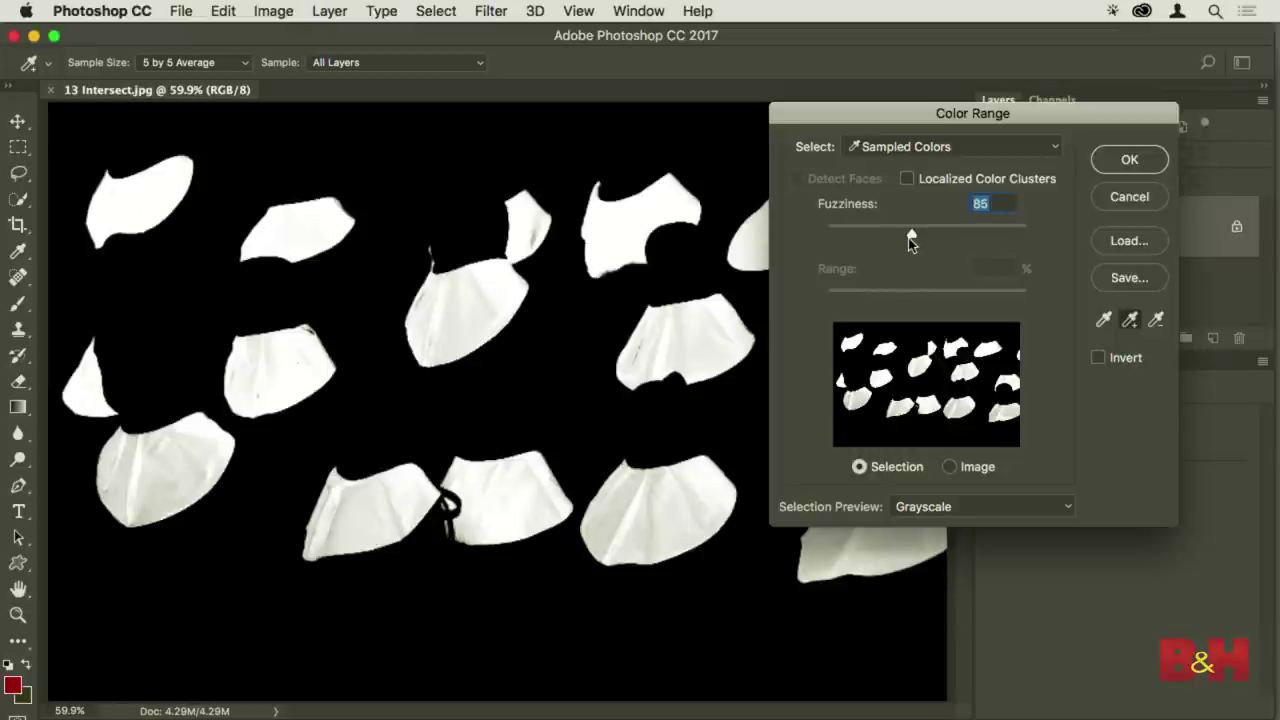
{"action": "left_click_drag", "start_coordinate": [911, 236], "coordinate": [881, 236]}
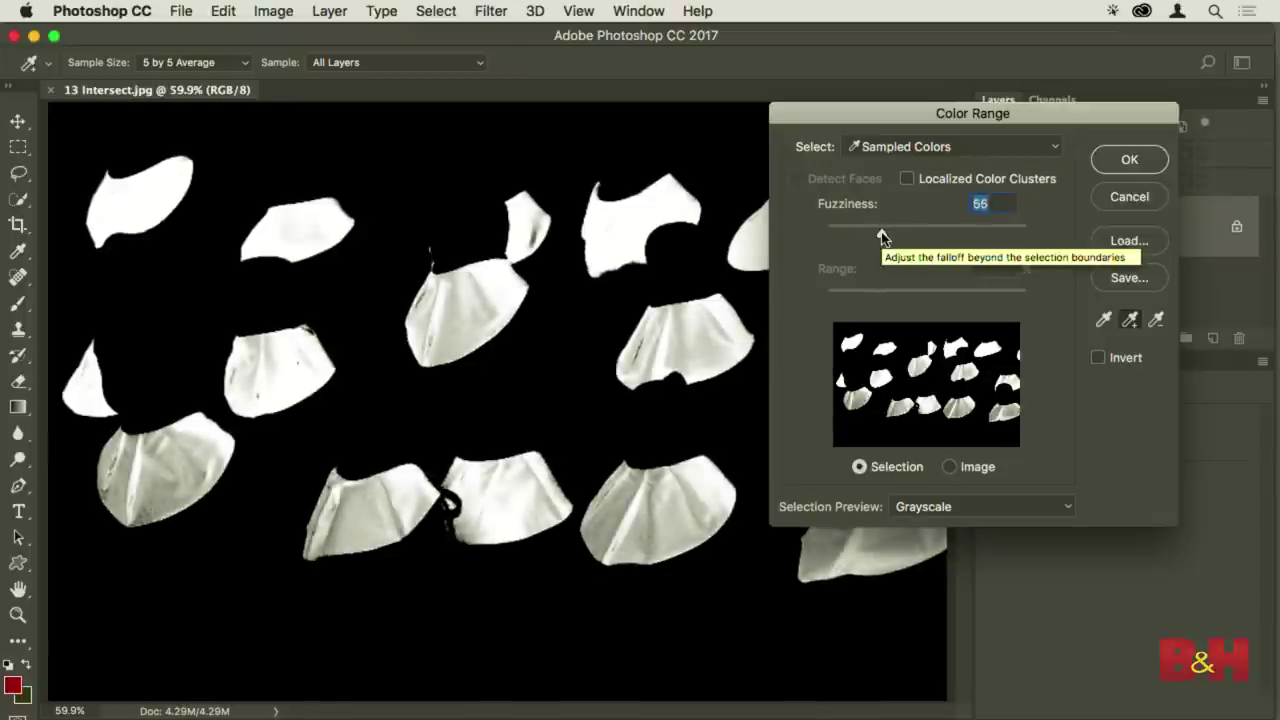
{"action": "left_click", "coordinate": [119, 188]}
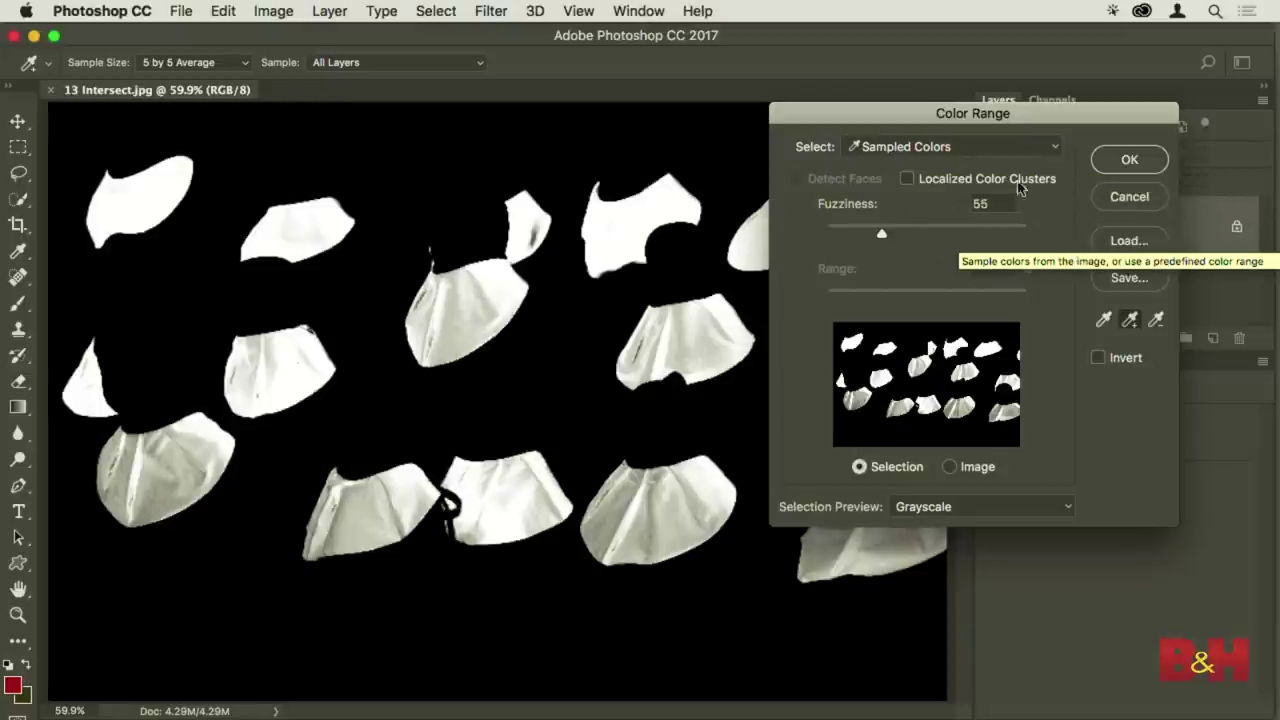
Enable Localized Color Clusters with Fuzziness 75 and Range 31, and accept
{"action": "left_click", "coordinate": [1020, 184]}
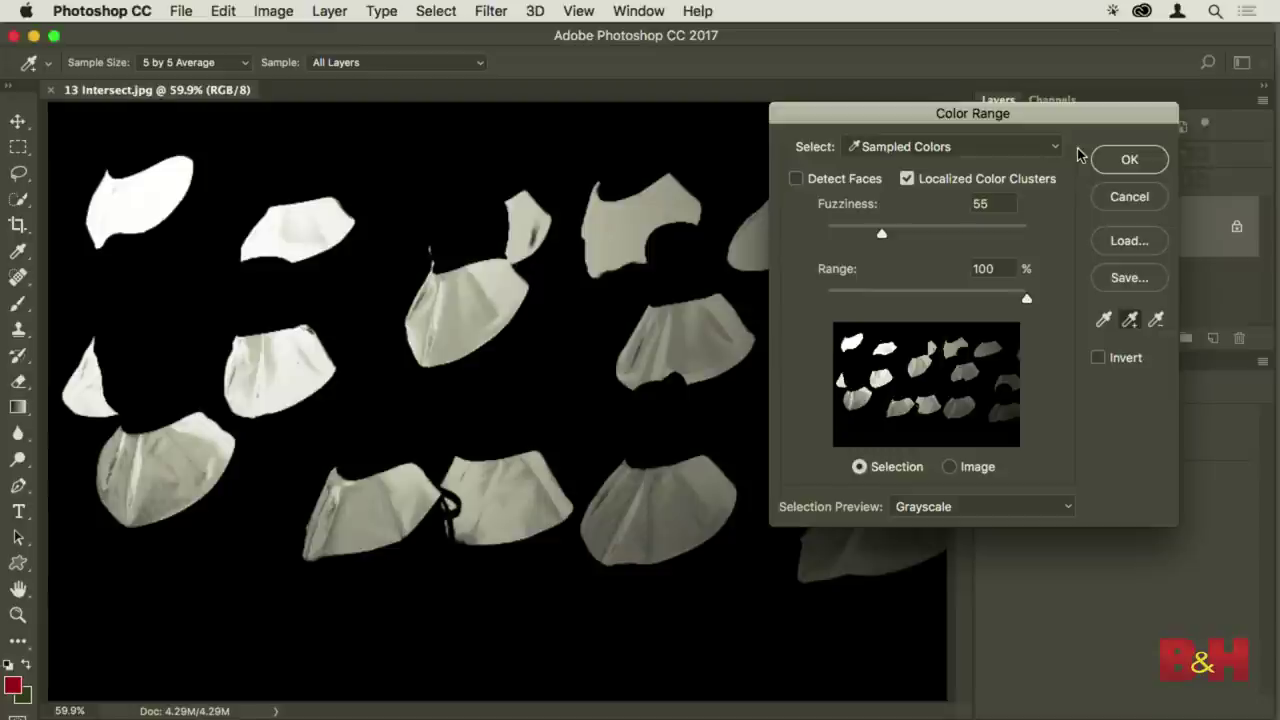
{"action": "left_click_drag", "start_coordinate": [1026, 300], "coordinate": [838, 298]}
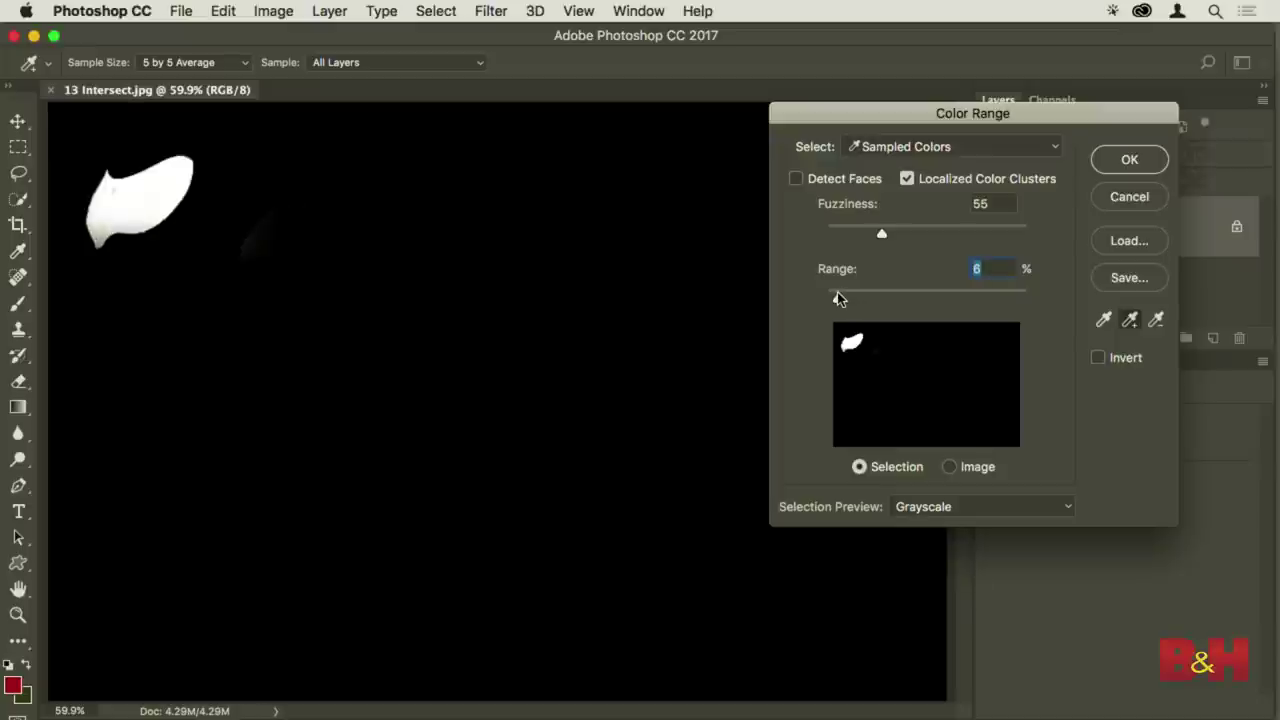
{"action": "mouse_move", "coordinate": [880, 236]}
{"action": "left_mouse_down"}
{"action": "mouse_move", "coordinate": [914, 237]}
{"action": "mouse_move", "coordinate": [851, 237]}
{"action": "mouse_move", "coordinate": [901, 233]}
{"action": "left_mouse_up"}
{"action": "mouse_move", "coordinate": [838, 298]}
{"action": "left_mouse_down"}
{"action": "mouse_move", "coordinate": [861, 299]}
{"action": "mouse_move", "coordinate": [848, 298]}
{"action": "left_mouse_up"}
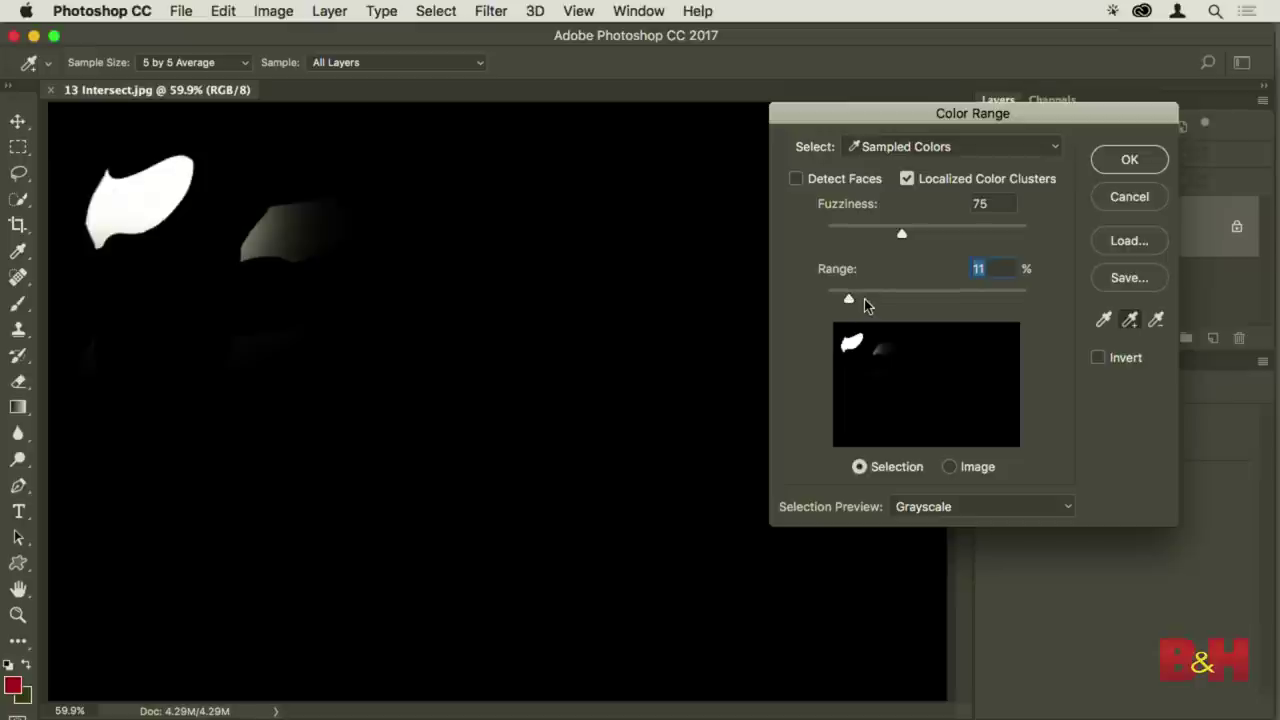
{"action": "mouse_move", "coordinate": [850, 301]}
{"action": "left_mouse_down"}
{"action": "mouse_move", "coordinate": [860, 298]}
{"action": "mouse_move", "coordinate": [834, 298]}
{"action": "mouse_move", "coordinate": [849, 298]}
{"action": "left_mouse_up"}
{"action": "left_click_drag", "start_coordinate": [849, 300], "coordinate": [889, 303]}
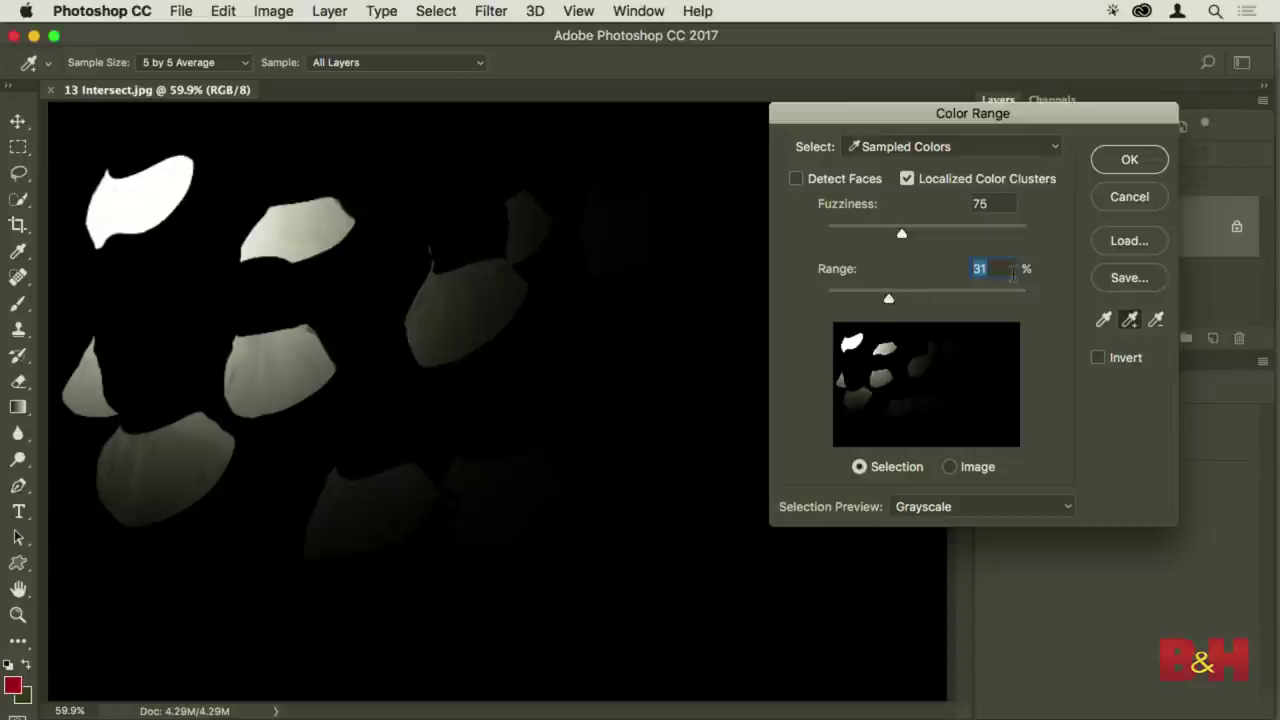
{"action": "left_click", "coordinate": [1129, 160]}
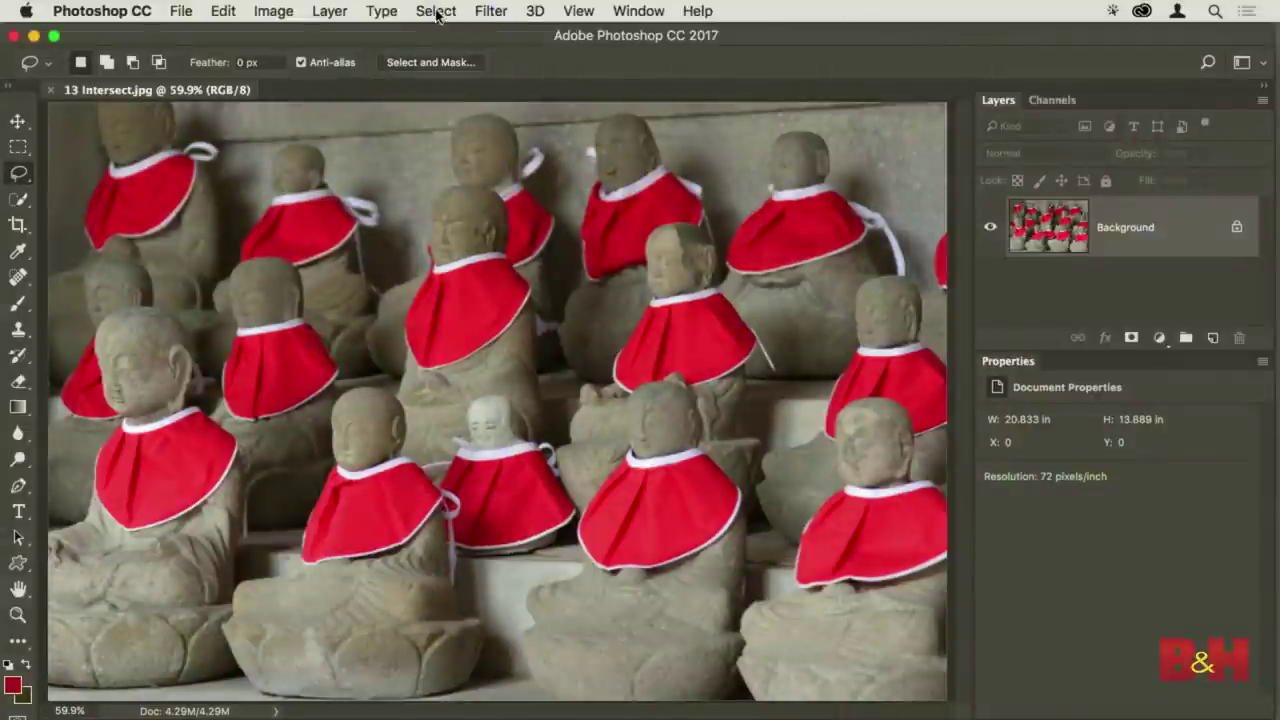
Select all red bibs via Color Range with Localized Color Clusters off and Fuzziness 183
{"action": "left_click", "coordinate": [436, 12]}
{"action": "left_click", "coordinate": [473, 211]}
{"action": "left_click", "coordinate": [149, 194]}
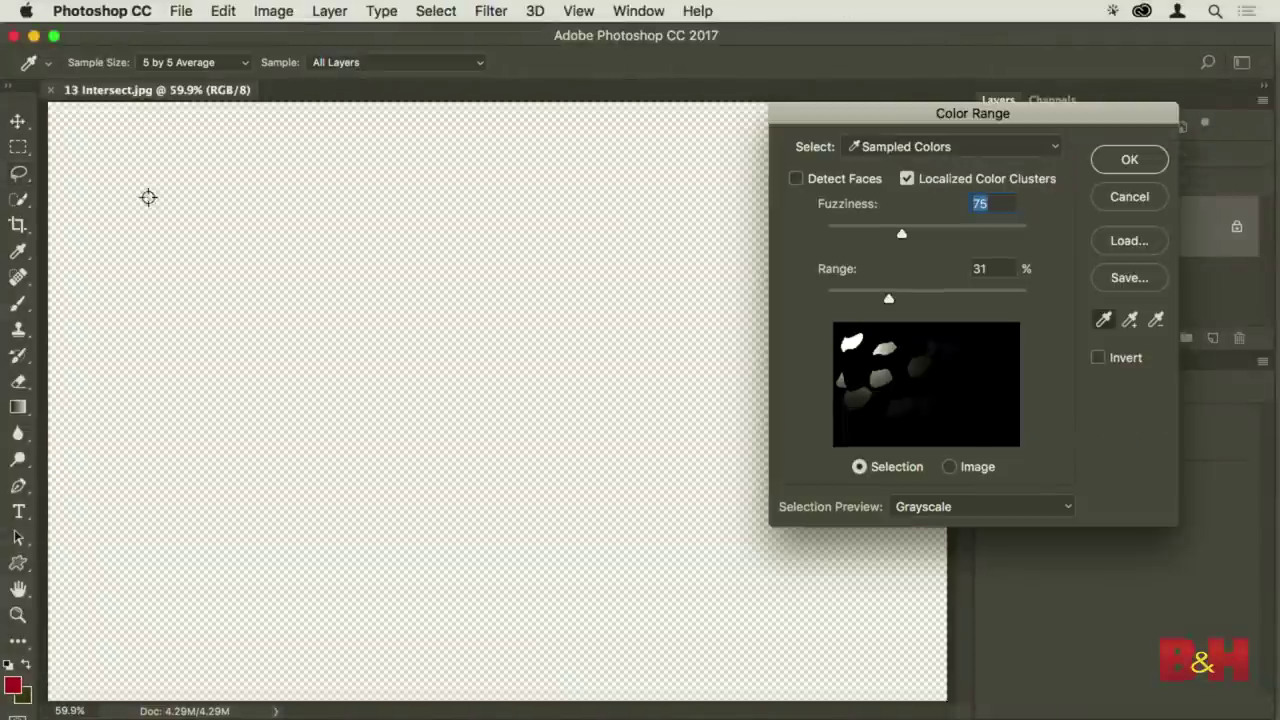
{"action": "left_click", "coordinate": [907, 178]}
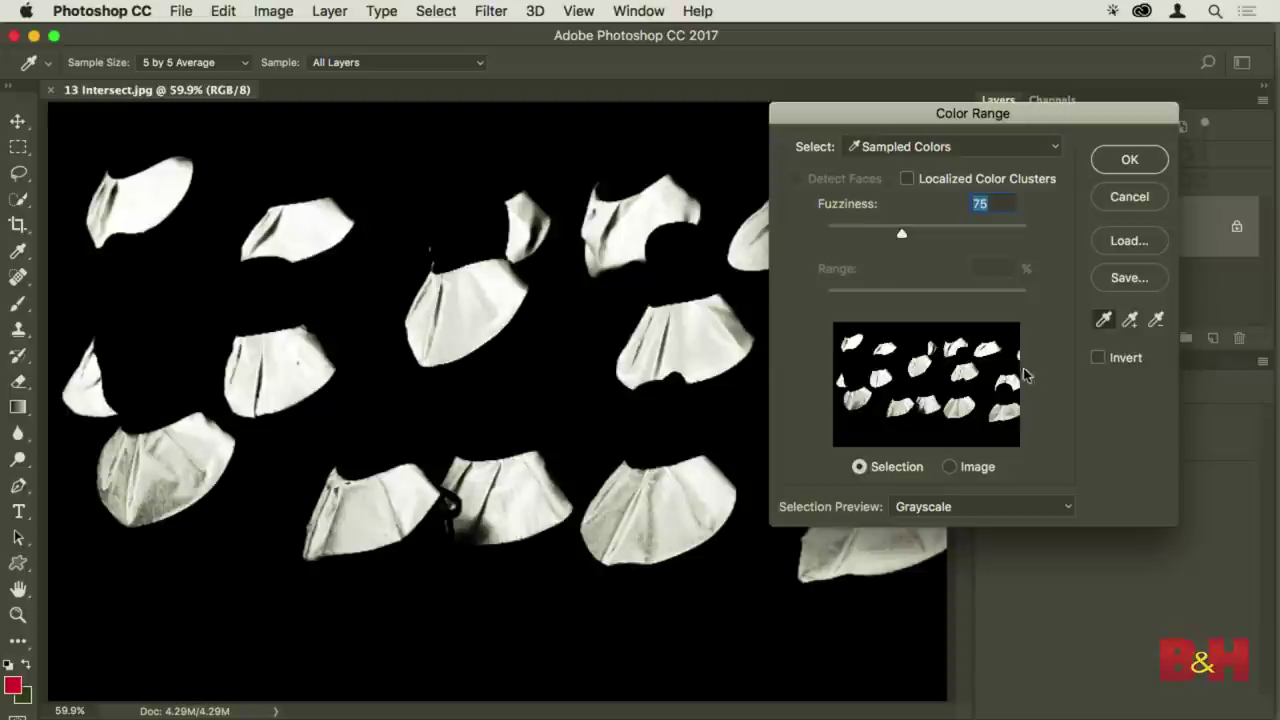
{"action": "left_click_drag", "start_coordinate": [898, 234], "coordinate": [1006, 240]}
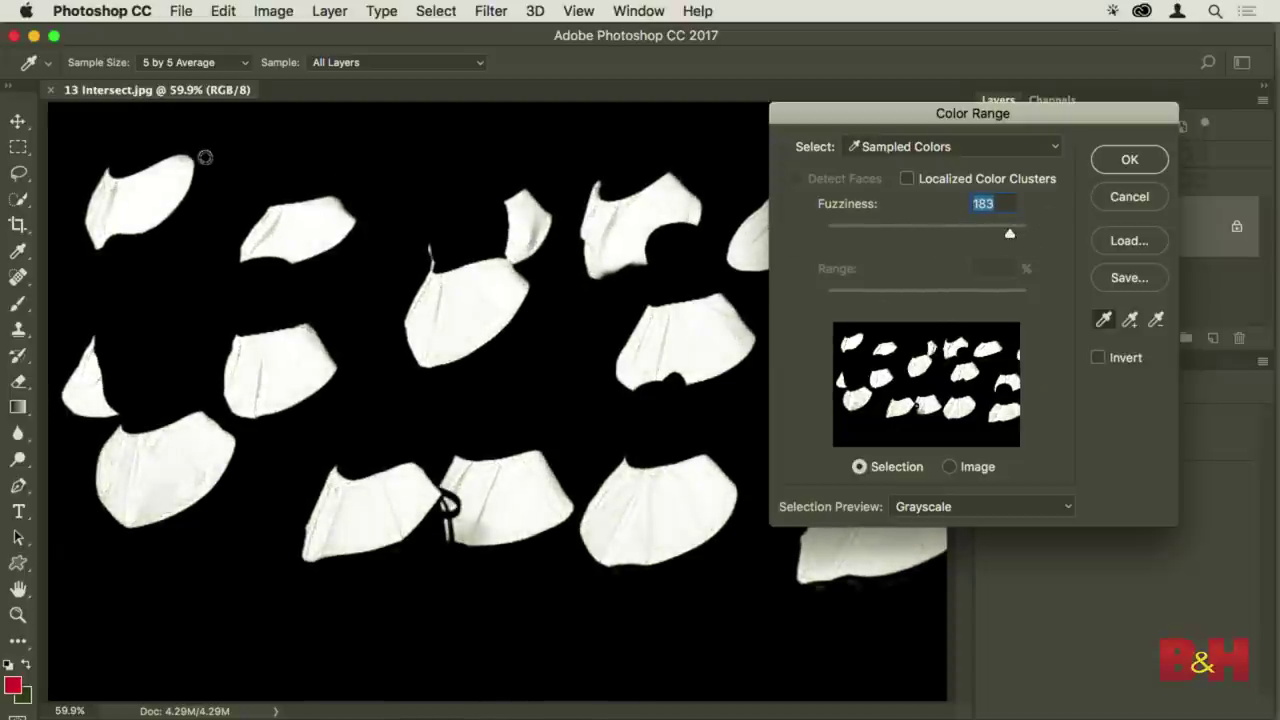
{"action": "left_click", "coordinate": [1129, 320]}
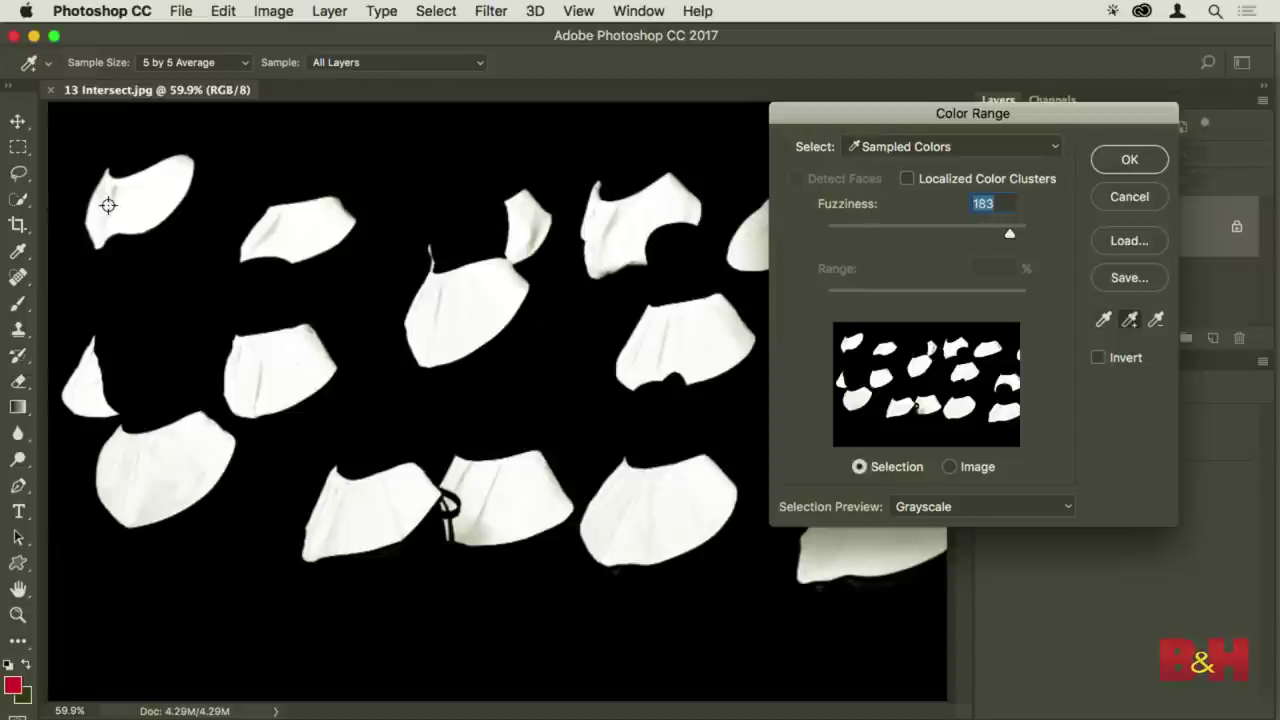
{"action": "left_click", "coordinate": [128, 202]}
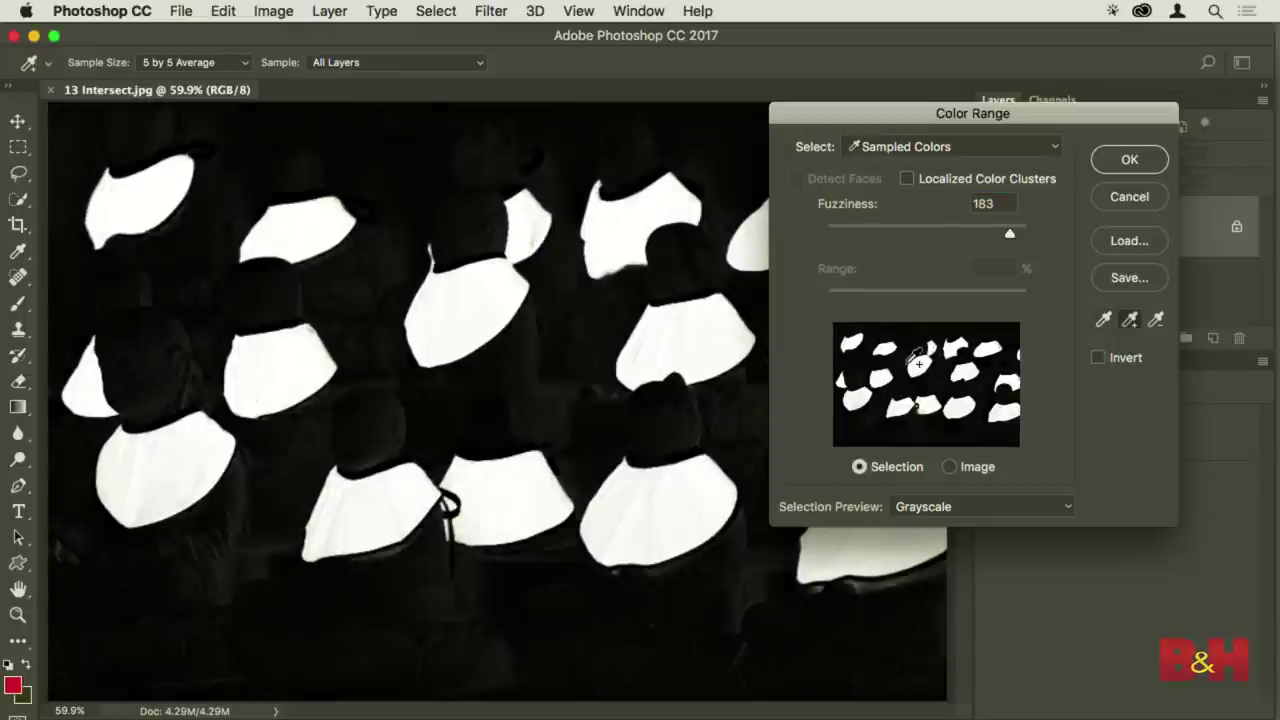
{"action": "left_click", "coordinate": [1129, 161]}
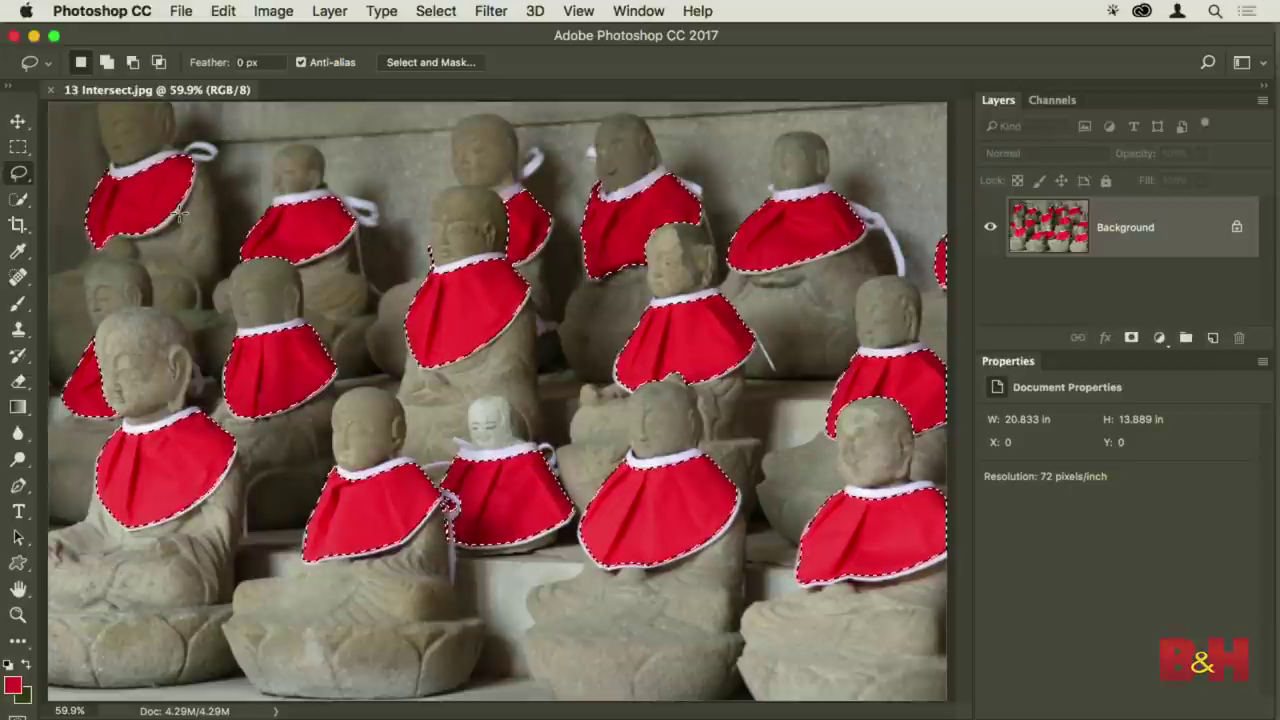
{"action": "left_click", "coordinate": [158, 62]}
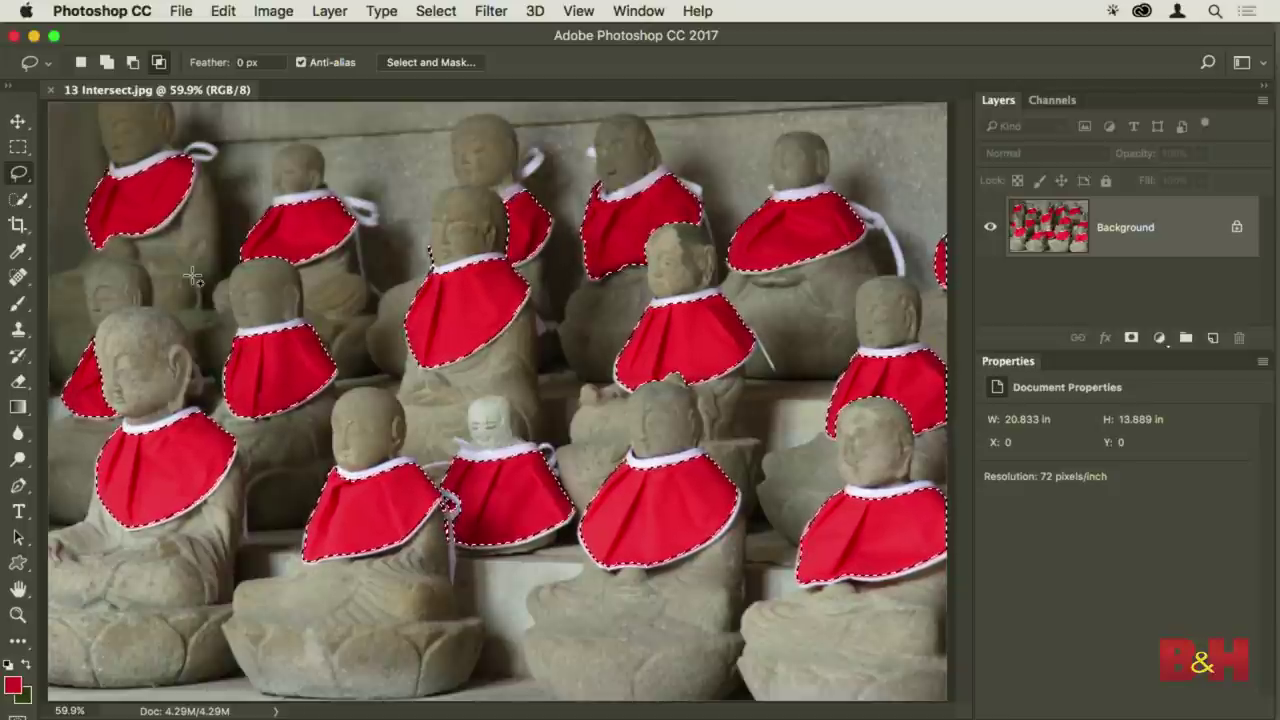
Lasso around the top-left statue in intersect mode to keep only its bib selected
{"action": "left_click", "coordinate": [81, 62]}
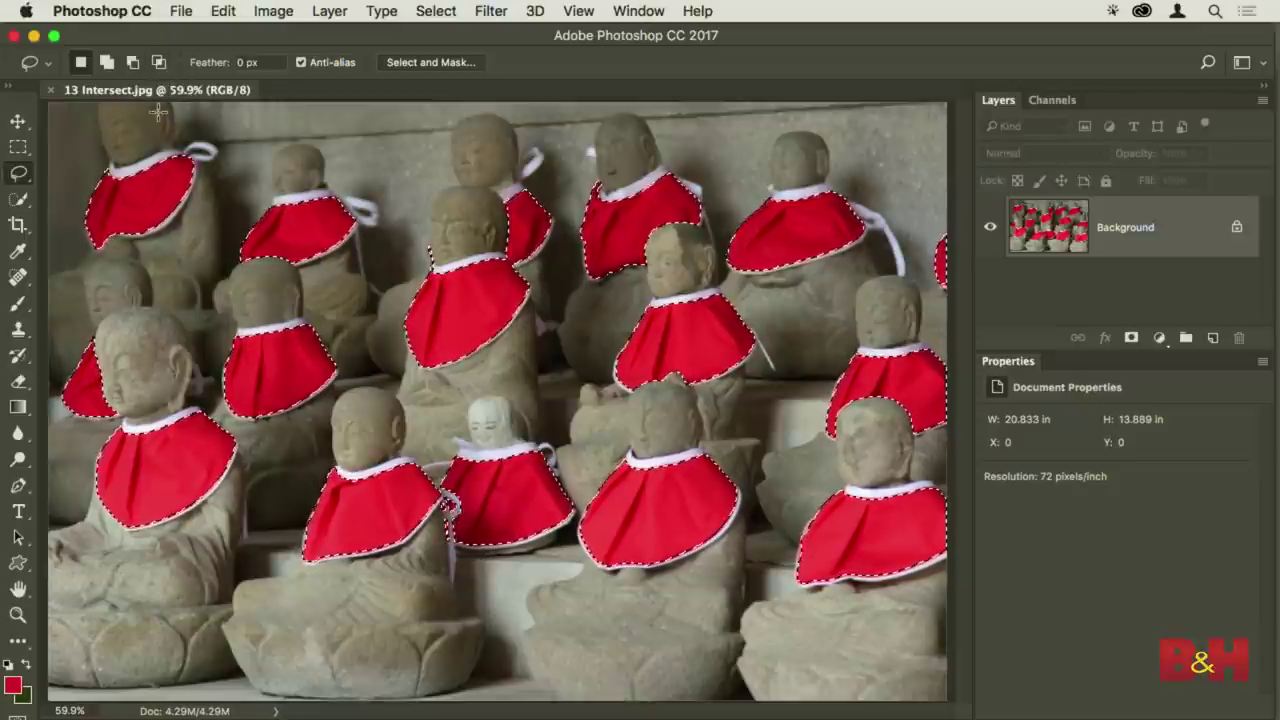
{"action": "key", "text": "shift+alt"}
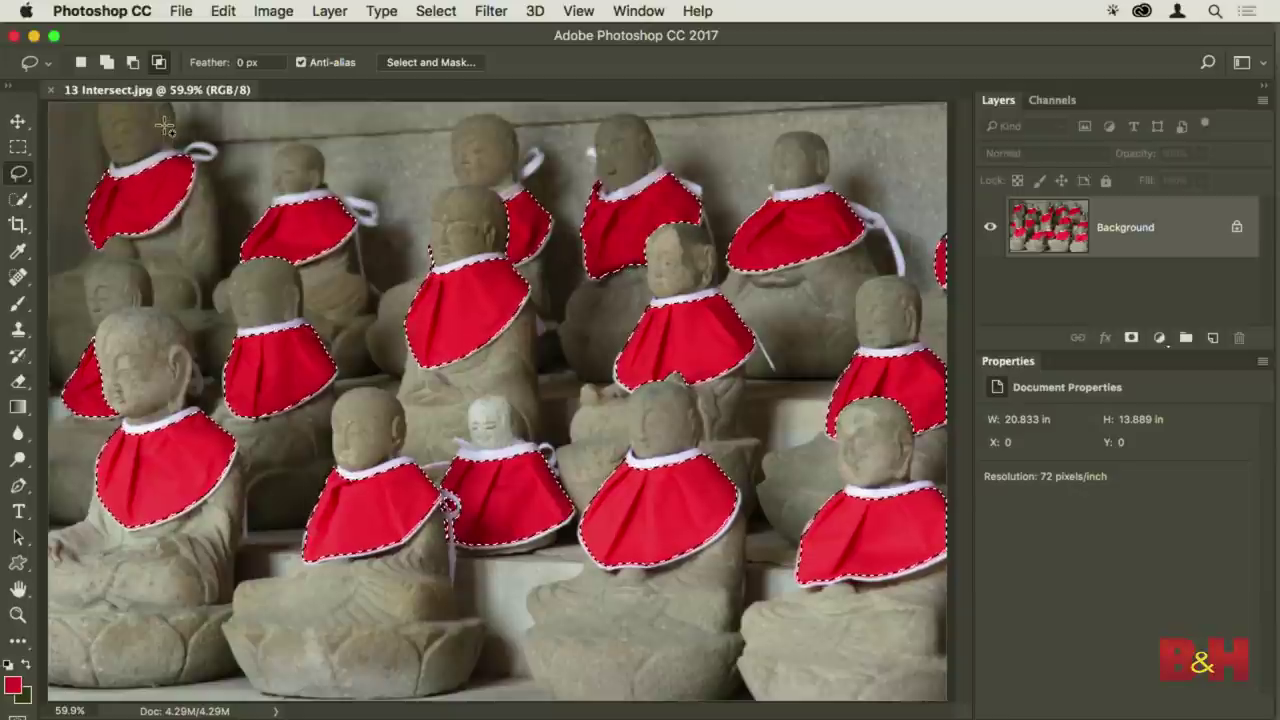
{"action": "mouse_move", "coordinate": [168, 122]}
{"action": "left_mouse_down"}
{"action": "mouse_move", "coordinate": [125, 126]}
{"action": "mouse_move", "coordinate": [64, 164]}
{"action": "mouse_move", "coordinate": [52, 235]}
{"action": "mouse_move", "coordinate": [70, 268]}
{"action": "mouse_move", "coordinate": [157, 280]}
{"action": "mouse_move", "coordinate": [213, 247]}
{"action": "mouse_move", "coordinate": [237, 209]}
{"action": "mouse_move", "coordinate": [240, 160]}
{"action": "mouse_move", "coordinate": [229, 130]}
{"action": "mouse_move", "coordinate": [189, 122]}
{"action": "left_mouse_up"}
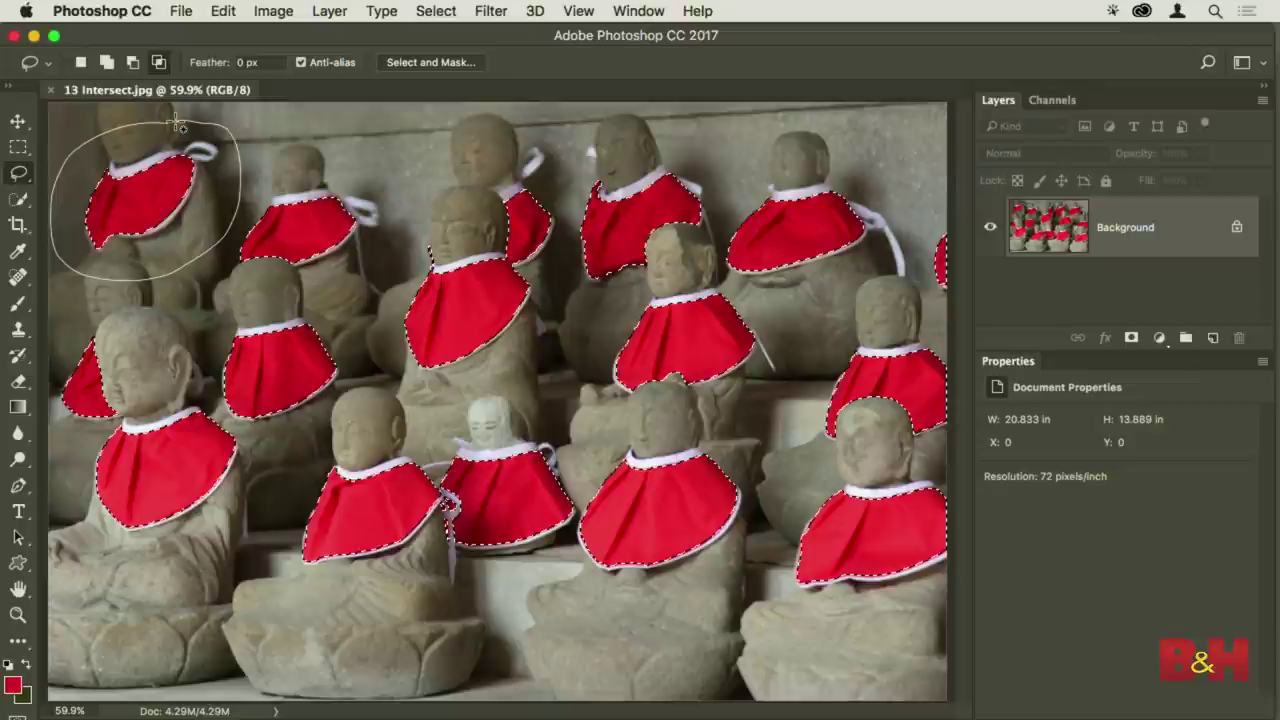
{"action": "left_click_drag", "start_coordinate": [177, 124], "coordinate": [176, 122]}
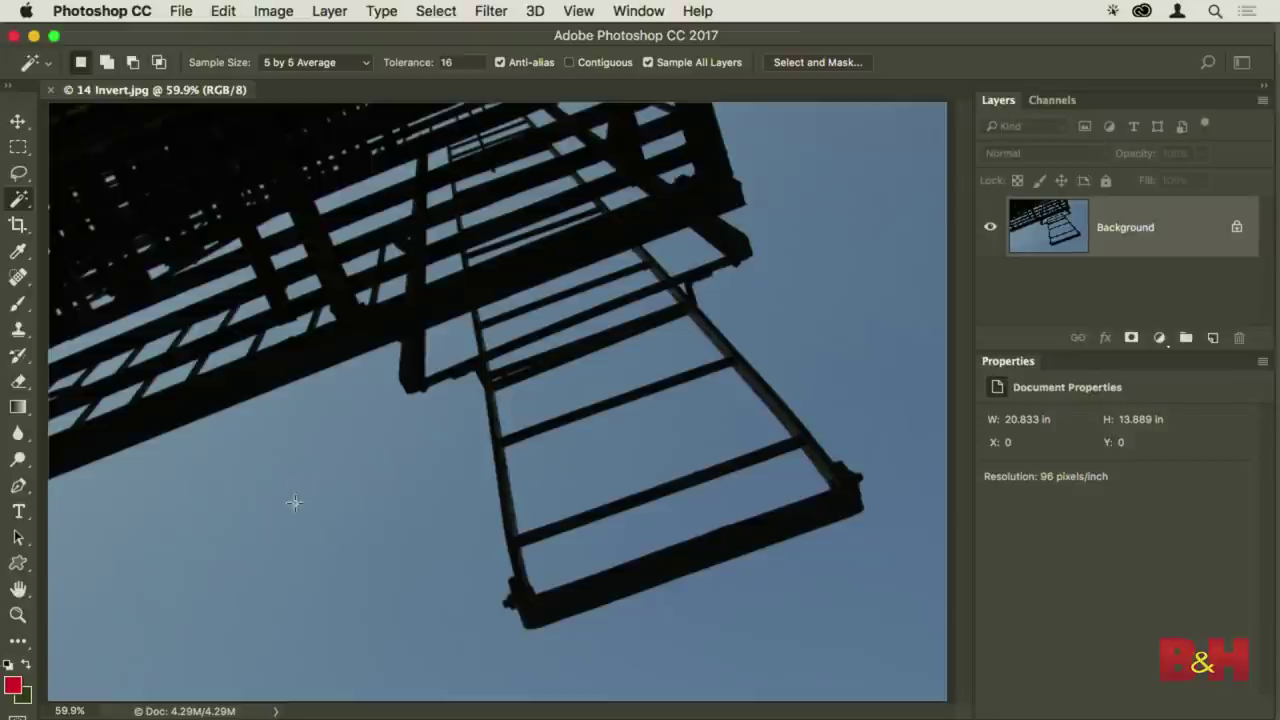
Select the blue sky in 14 Invert.jpg with the Magic Wand, Contiguous off
{"action": "left_click", "coordinate": [309, 472]}
Add the remaining right-side sky to the Magic Wand selection
{"action": "left_click", "coordinate": [909, 386], "text": "shift"}
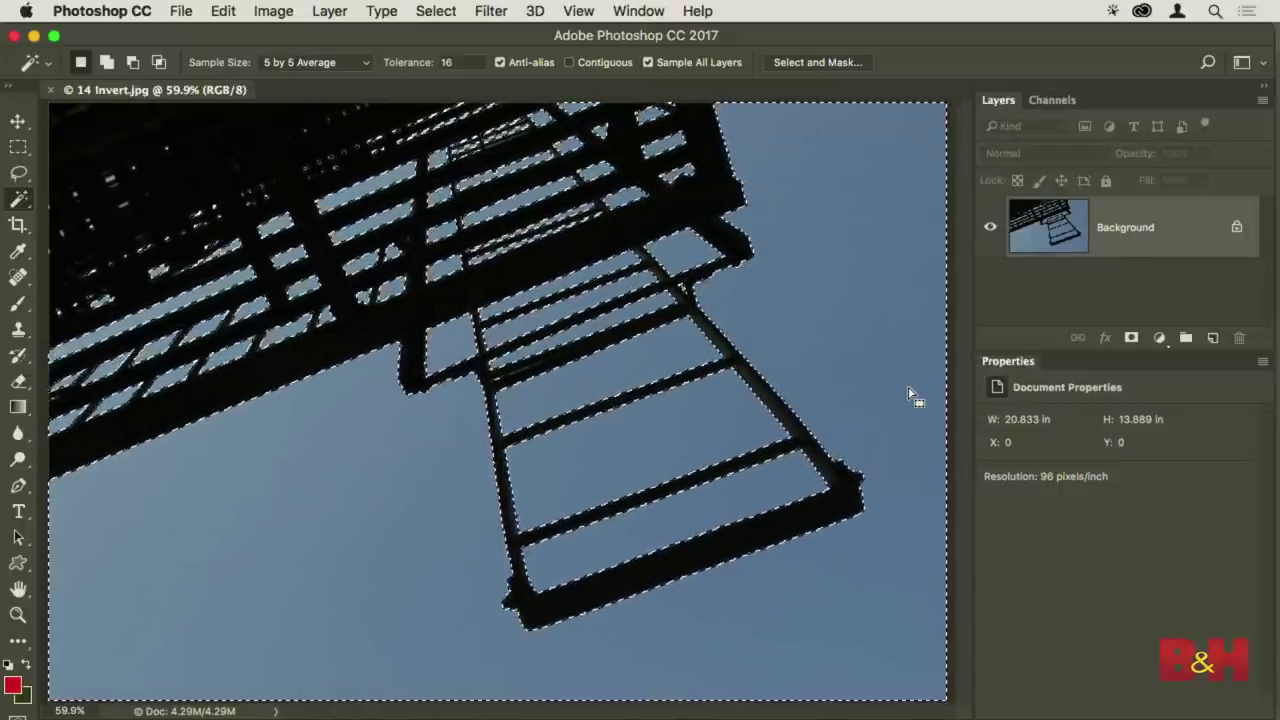
{"action": "left_click", "coordinate": [437, 11]}
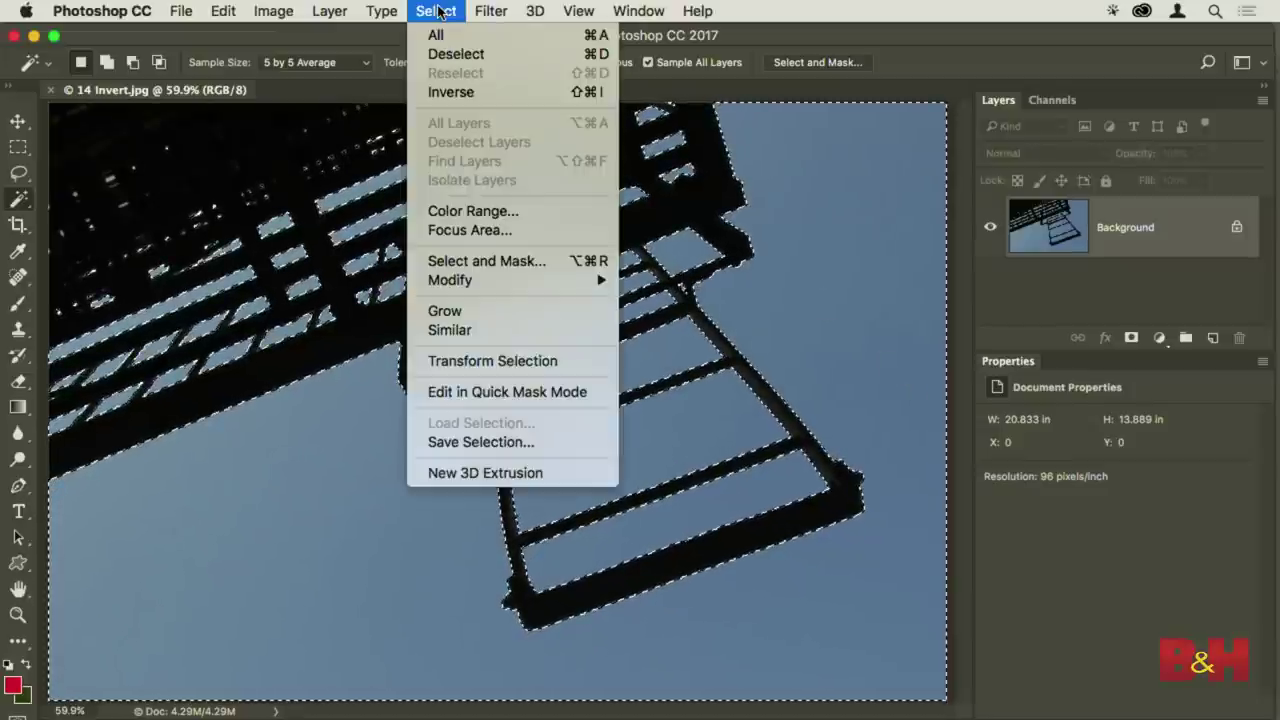
Invert the selection onto the fire escape and brighten it with a Curves layer, raising the black point
{"action": "left_click", "coordinate": [519, 94]}
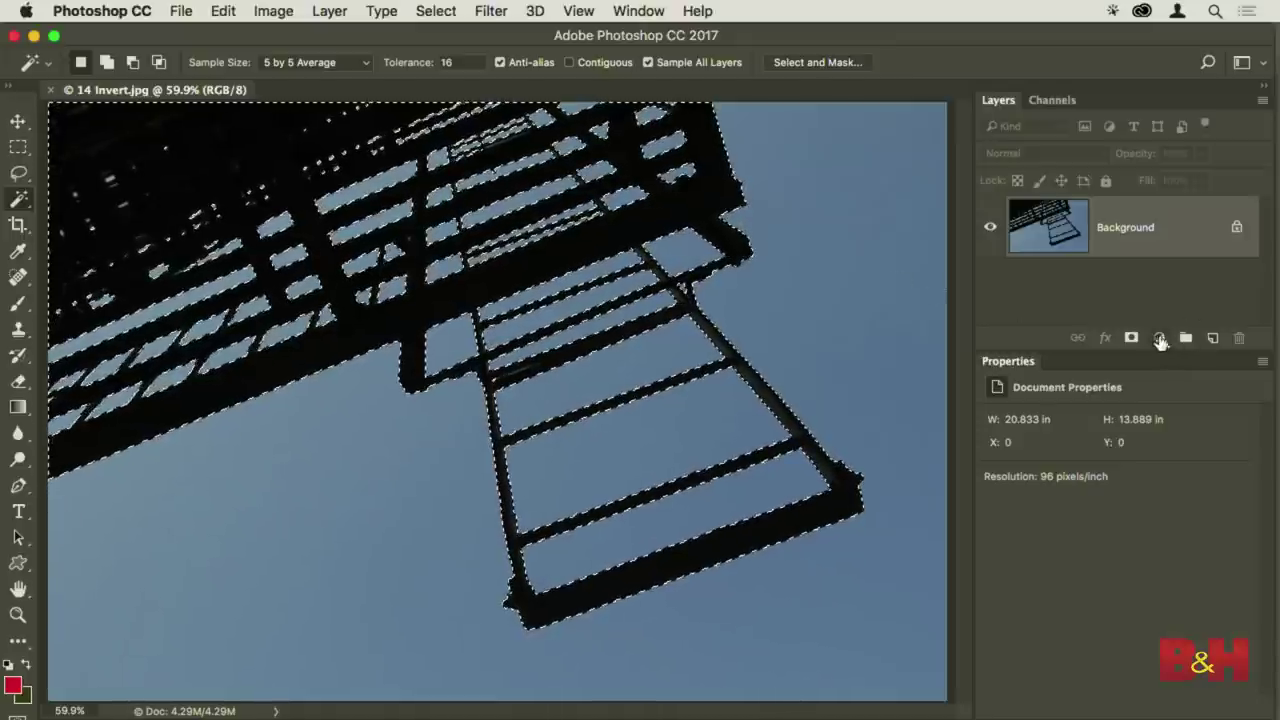
{"action": "left_click", "coordinate": [1159, 338]}
{"action": "left_click", "coordinate": [1150, 455]}
{"action": "left_click_drag", "start_coordinate": [1146, 552], "coordinate": [1119, 549]}
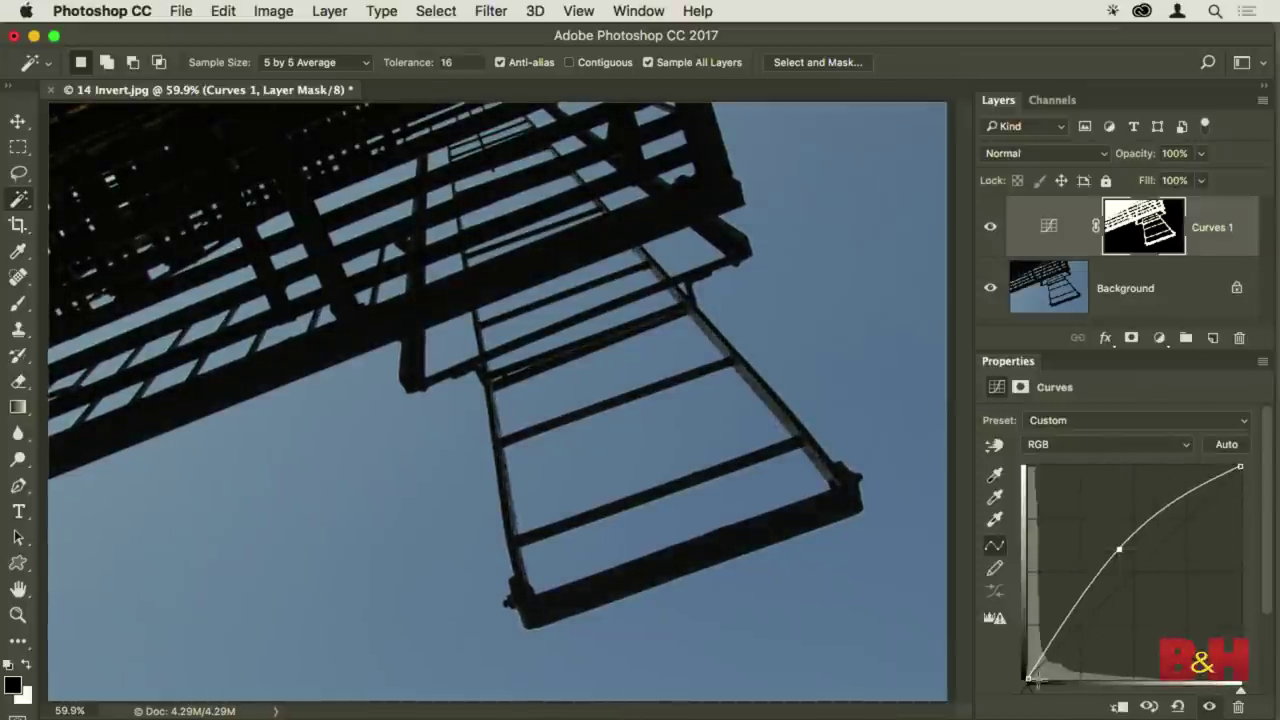
{"action": "left_click_drag", "start_coordinate": [1030, 676], "coordinate": [1007, 628]}
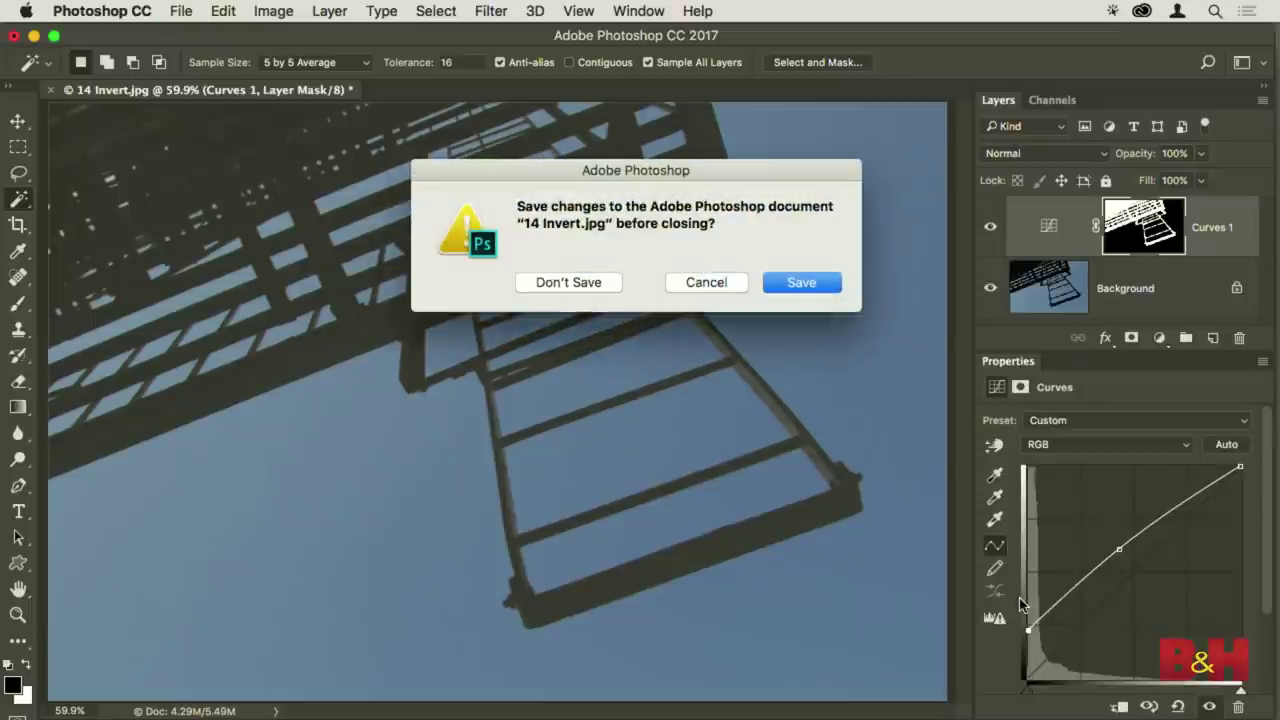
Discard changes to 14 Invert.jpg and open 15 Transform.jpg from Bridge, fitted to the screen
{"action": "key", "text": "super+d"}
{"action": "key", "text": "super+Tab"}
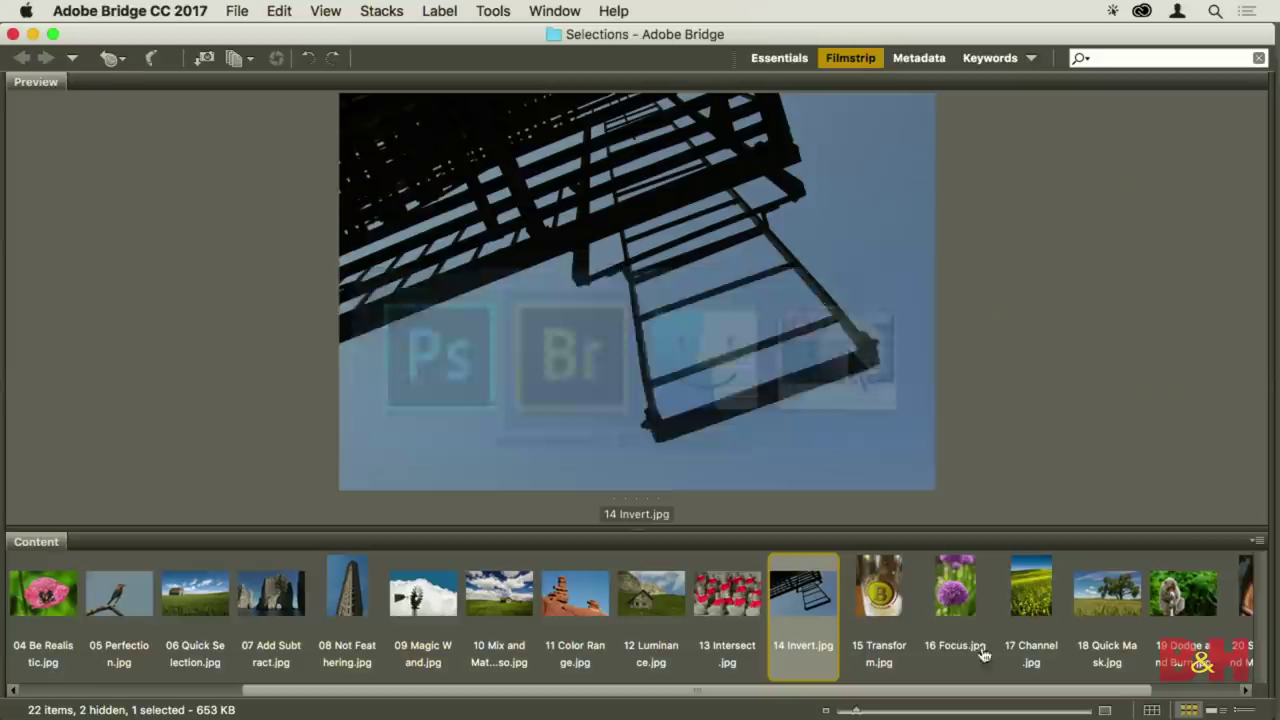
{"action": "left_click", "coordinate": [880, 592]}
{"action": "double_click", "coordinate": [883, 592]}
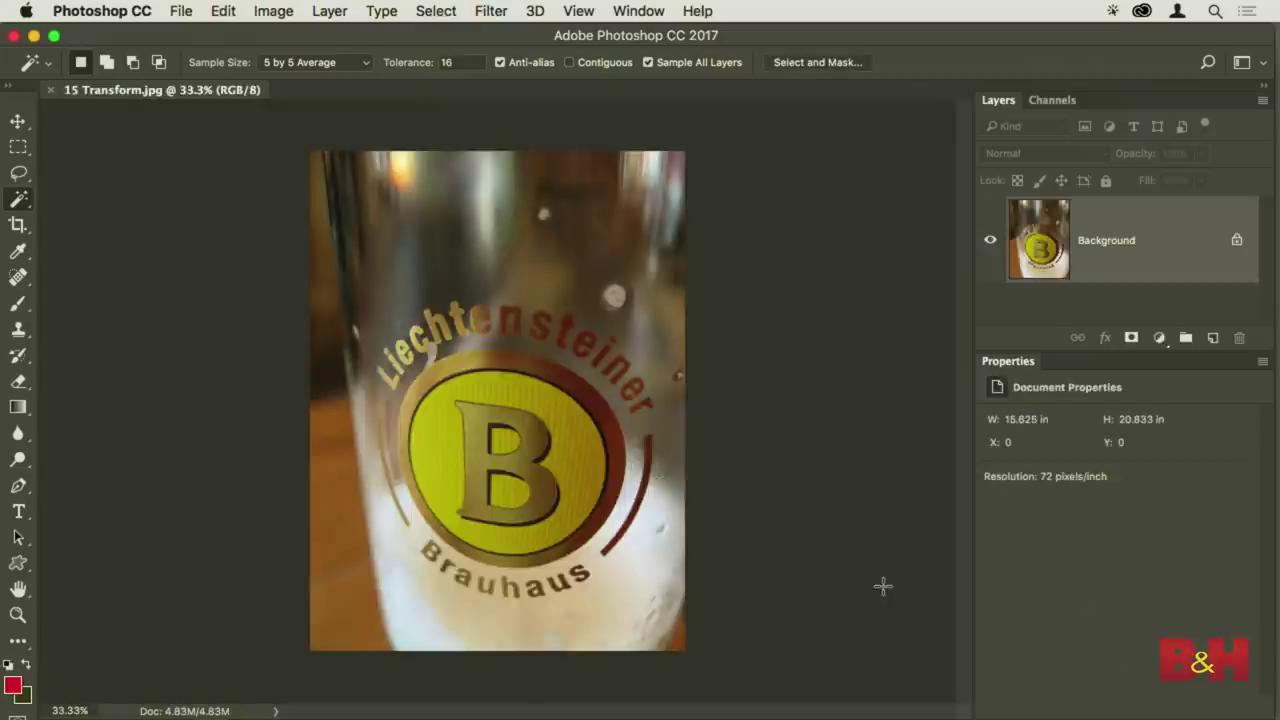
{"action": "key", "text": "super+0"}
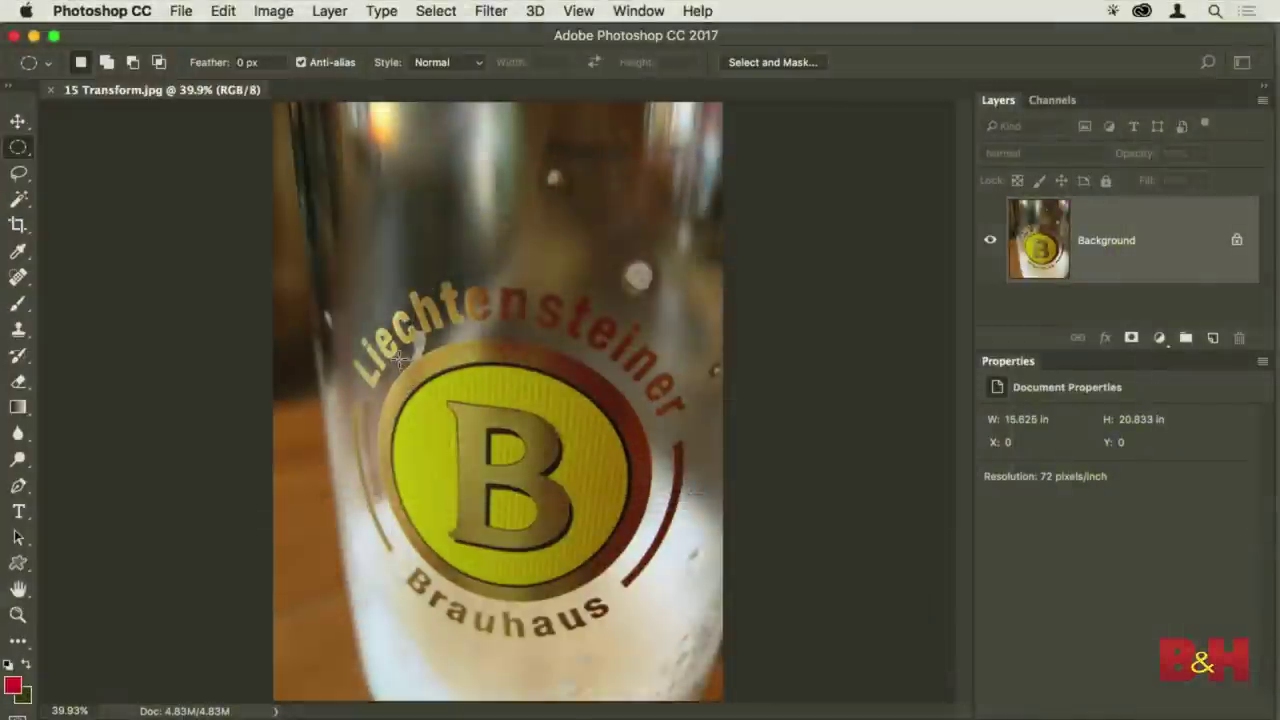
Drag an oval around the B logo, then reshape it over the upper glass
{"action": "left_click_drag", "start_coordinate": [401, 372], "coordinate": [648, 603]}
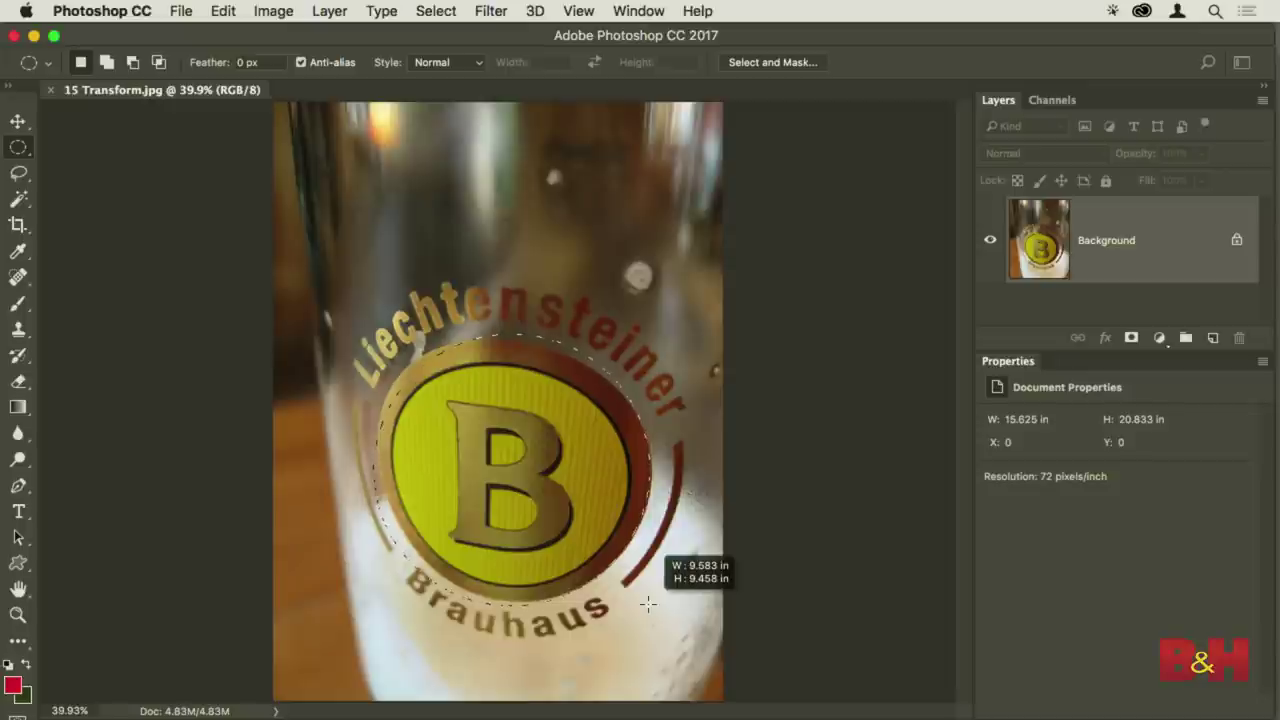
{"action": "left_click_drag", "start_coordinate": [648, 603], "coordinate": [600, 225]}
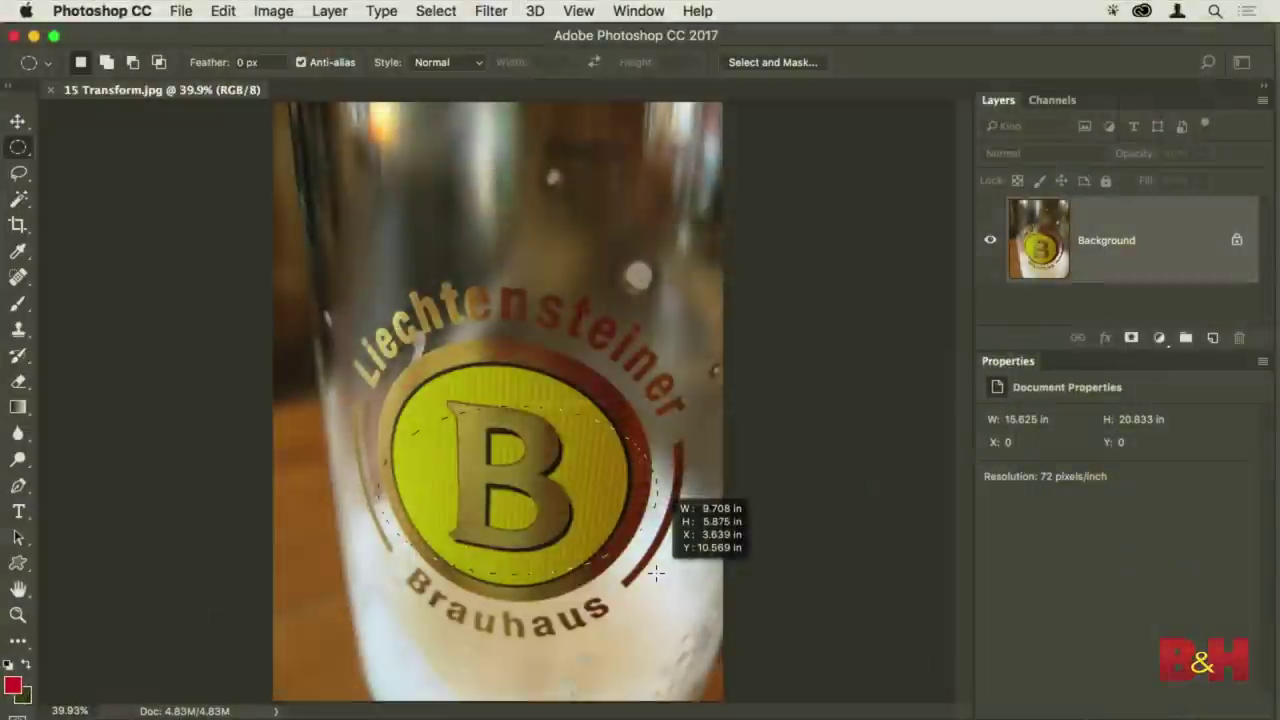
Draw a new ellipse over the B logo, about 9.7 × 5.9 inches
{"action": "left_click_drag", "start_coordinate": [654, 562], "coordinate": [637, 507]}
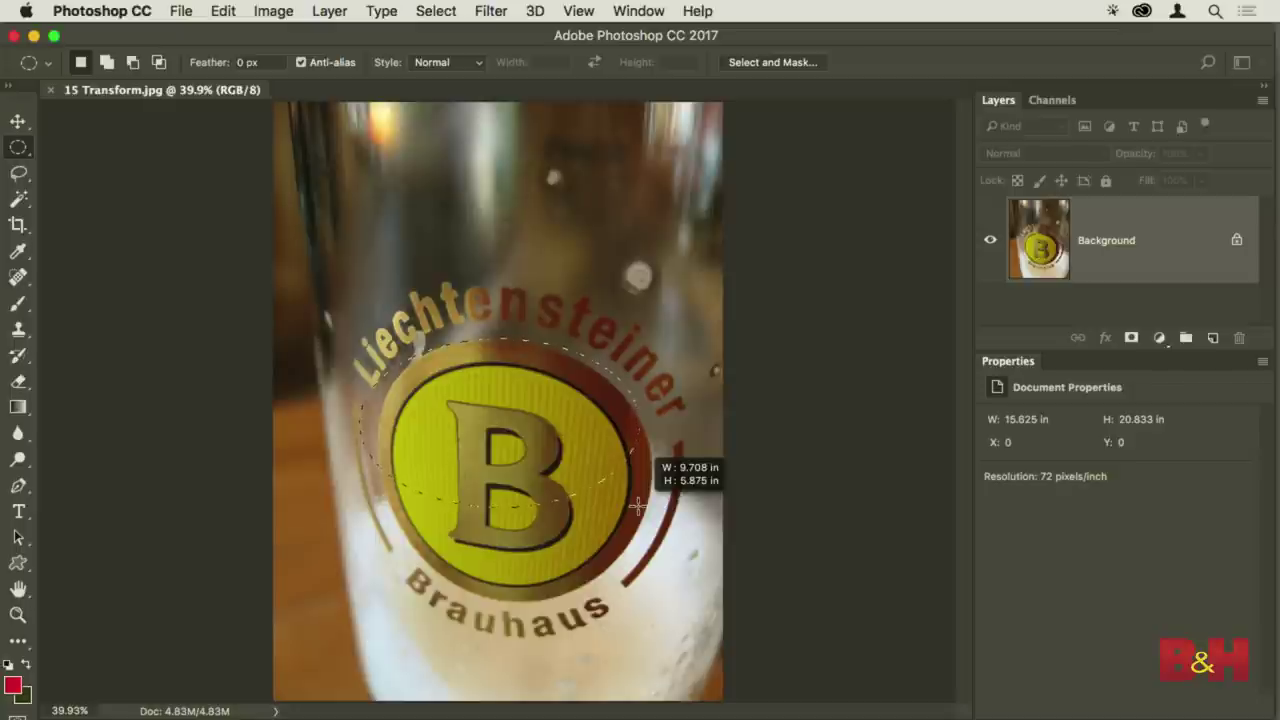
Stretch and reposition the ellipse until it encircles the whole round B logo
{"action": "left_click_drag", "start_coordinate": [637, 507], "coordinate": [659, 561]}
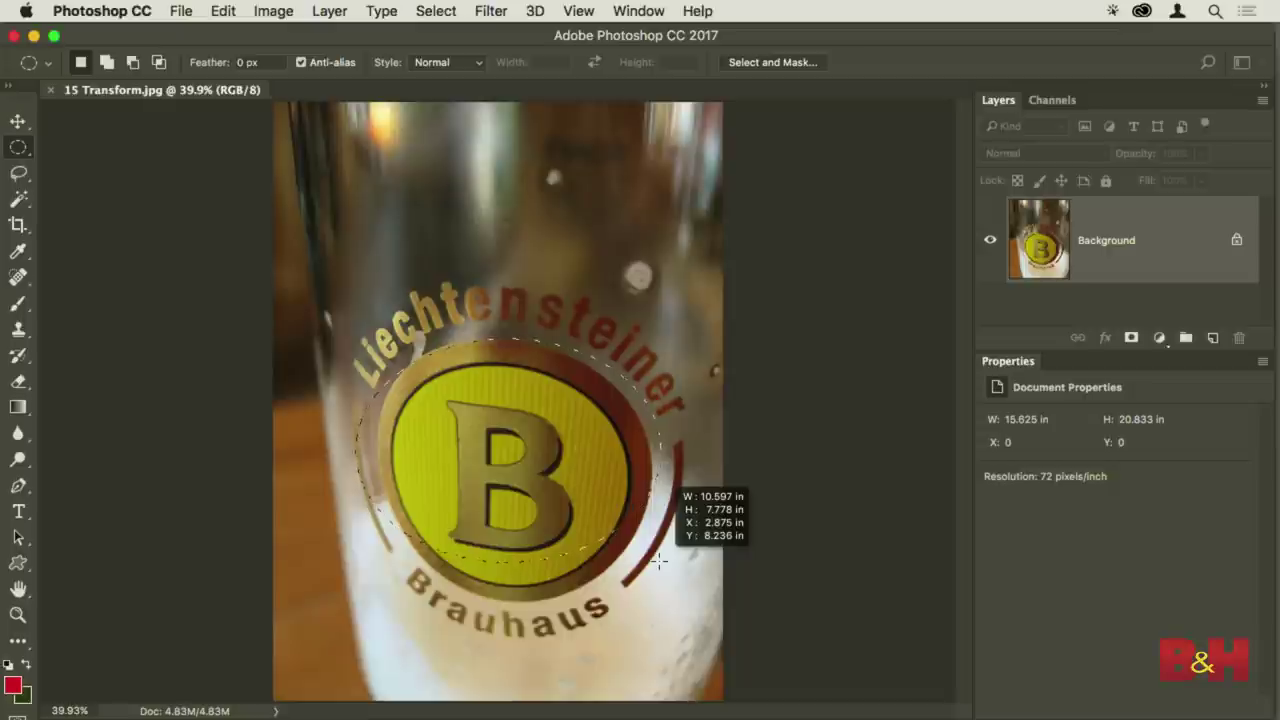
{"action": "left_click_drag", "start_coordinate": [659, 561], "coordinate": [651, 601]}
{"action": "key", "text": "space"}
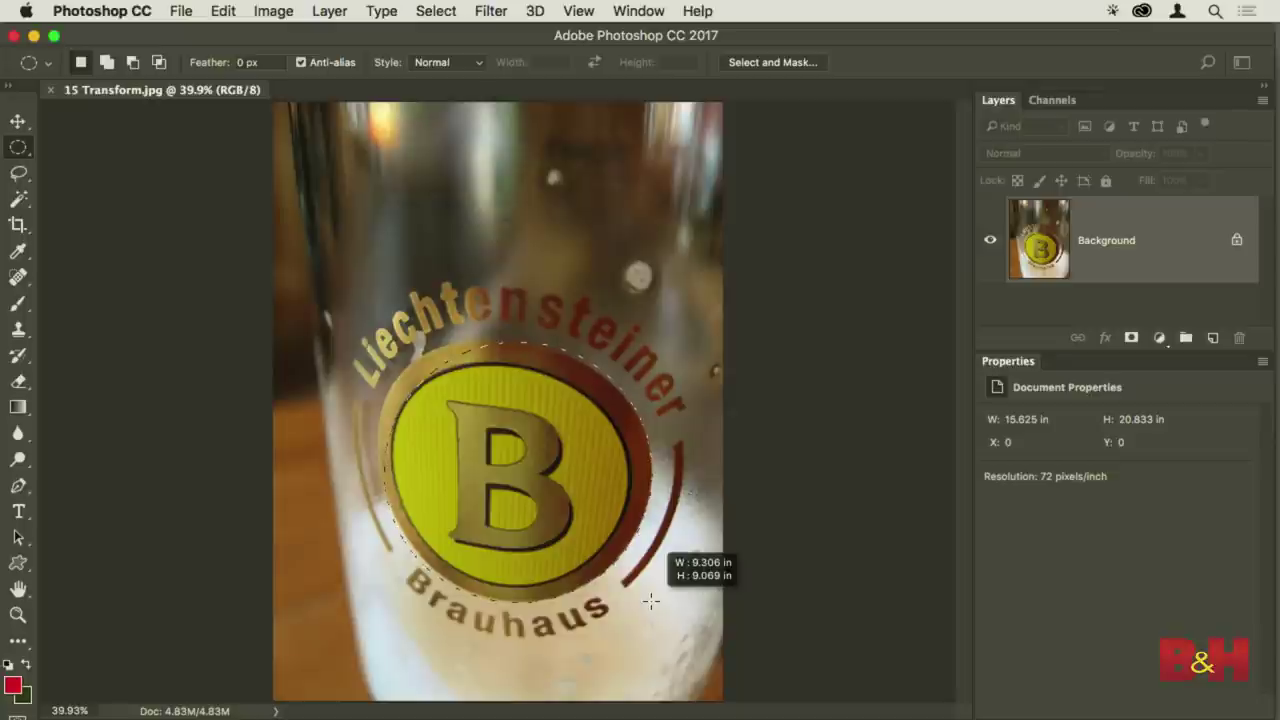
{"action": "left_click_drag", "start_coordinate": [651, 600], "coordinate": [650, 600]}
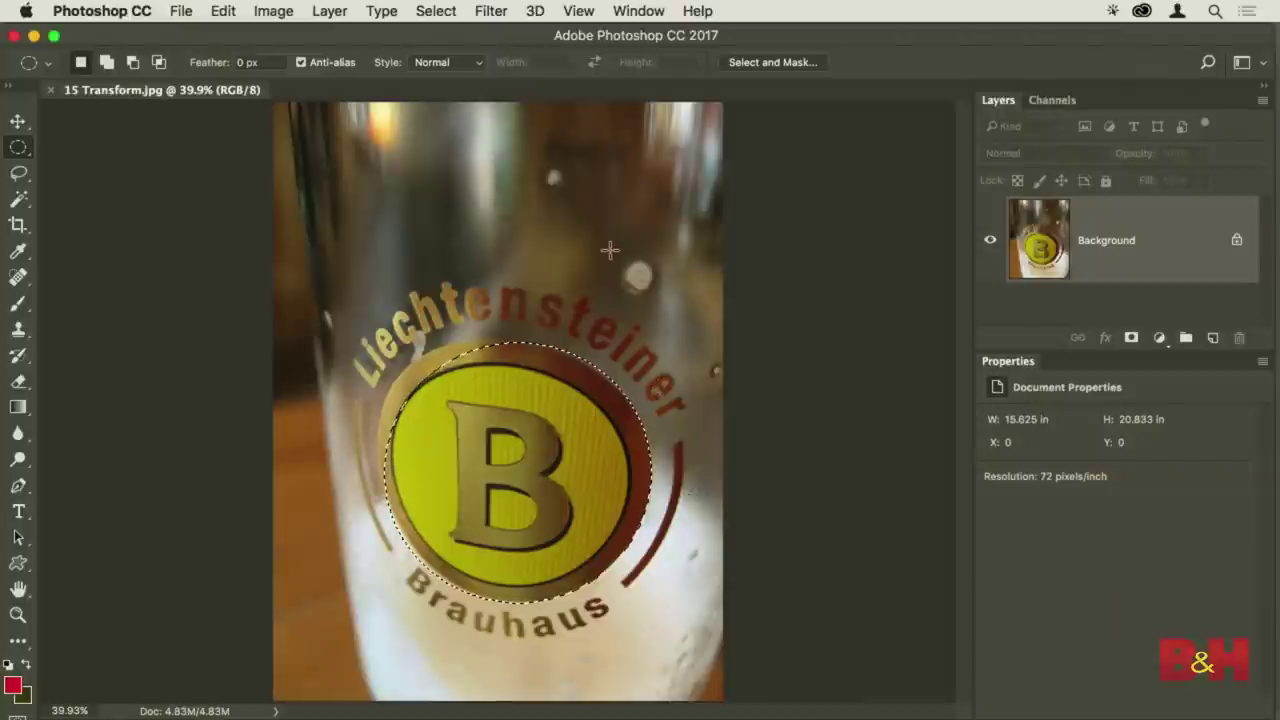
{"action": "left_click", "coordinate": [437, 10]}
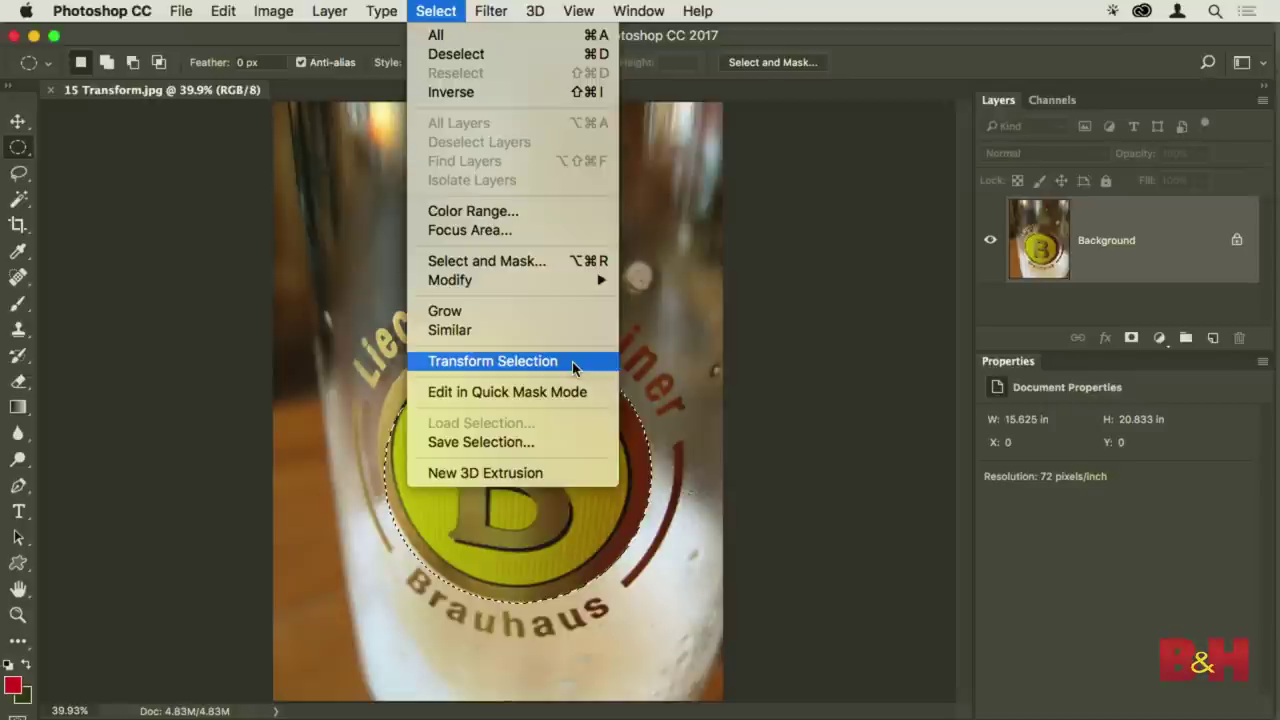
Transform the logo selection to 103.28% width and 100.92% height to hug the red rim
{"action": "left_click", "coordinate": [518, 366]}
{"action": "mouse_move", "coordinate": [519, 343]}
{"action": "left_mouse_down"}
{"action": "mouse_move", "coordinate": [518, 243]}
{"action": "mouse_move", "coordinate": [518, 402]}
{"action": "mouse_move", "coordinate": [518, 341]}
{"action": "left_mouse_up"}
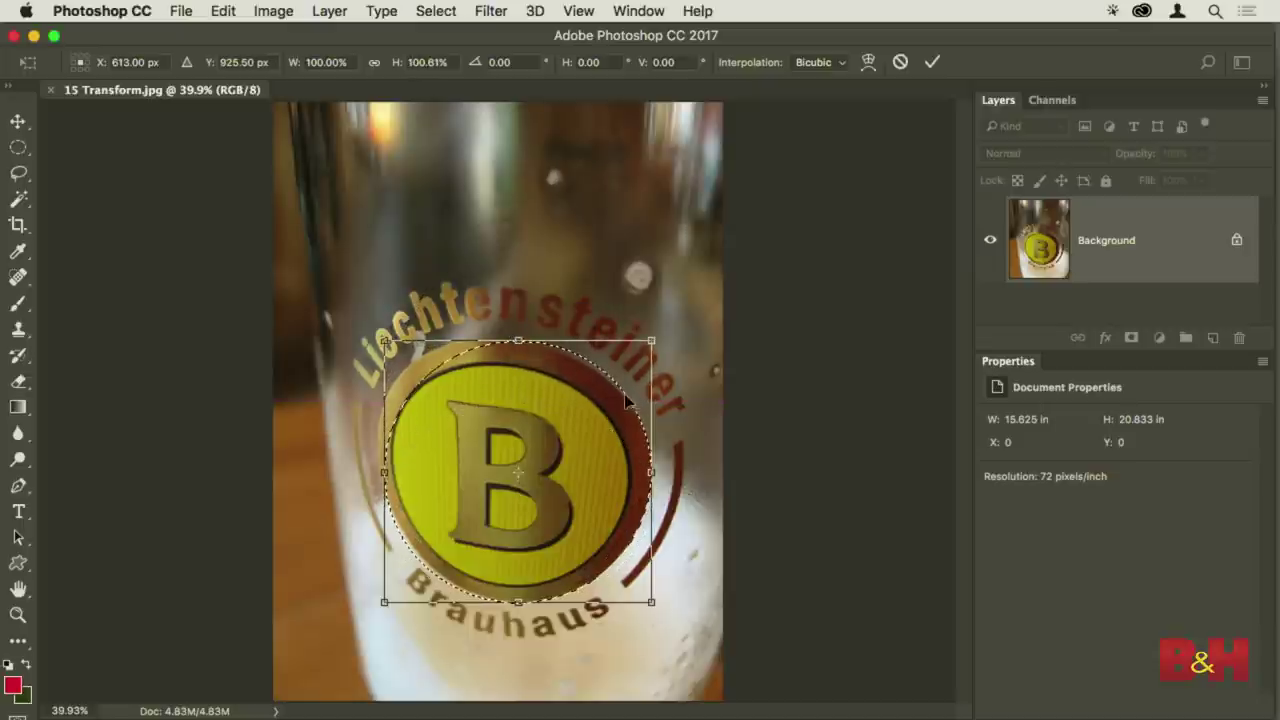
{"action": "left_click_drag", "start_coordinate": [388, 472], "coordinate": [376, 472]}
{"action": "left_click_drag", "start_coordinate": [541, 601], "coordinate": [541, 603]}
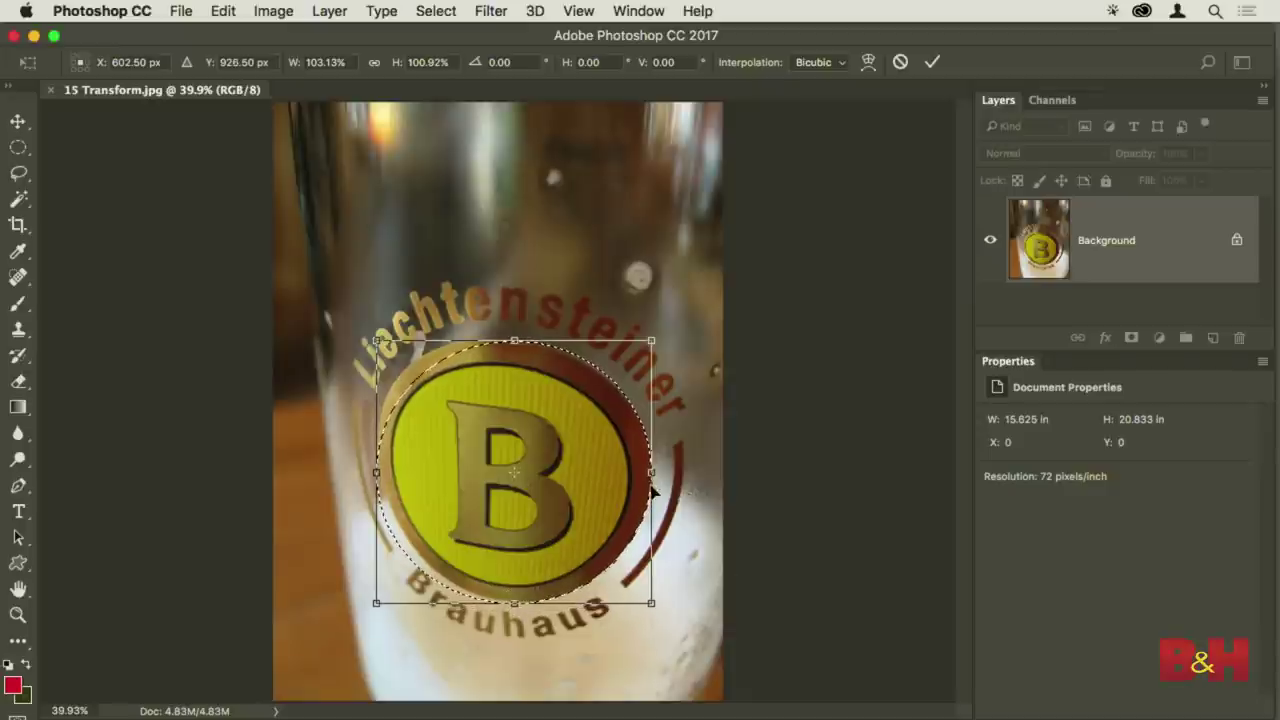
{"action": "left_click_drag", "start_coordinate": [653, 472], "coordinate": [683, 490]}
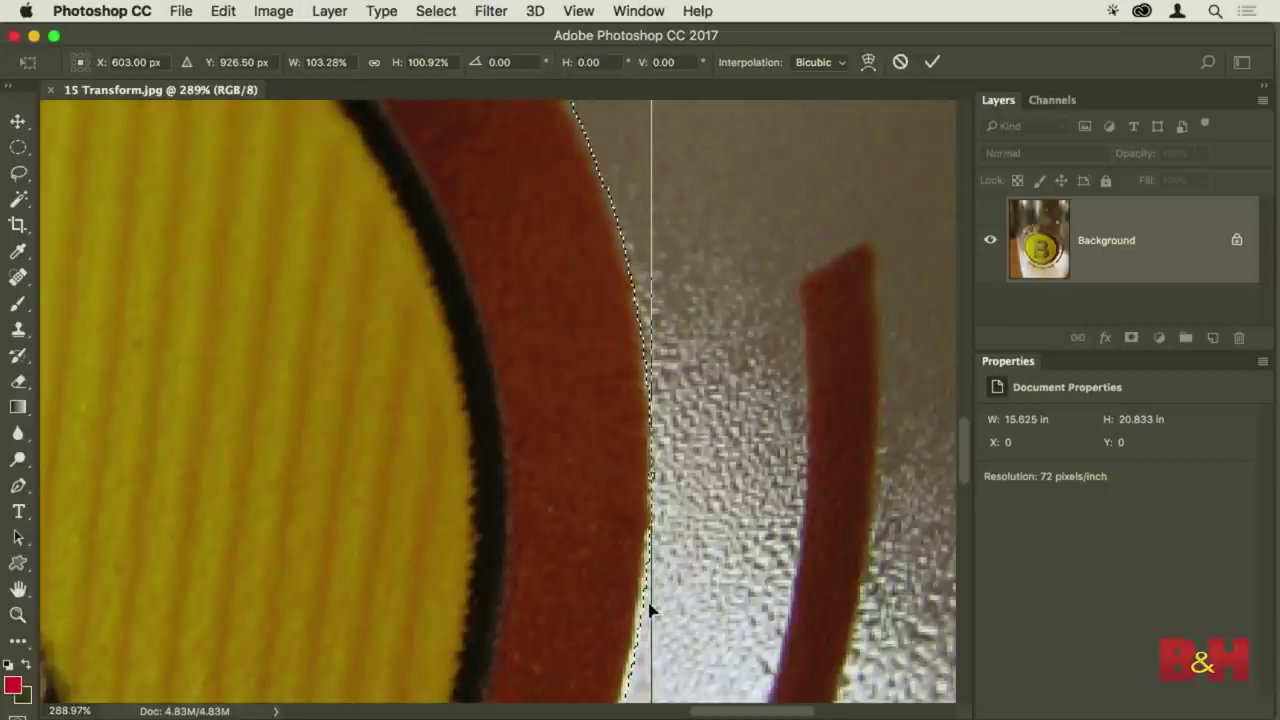
{"action": "scroll", "coordinate": [679, 605], "scroll_direction": "down", "scroll_amount": 5}
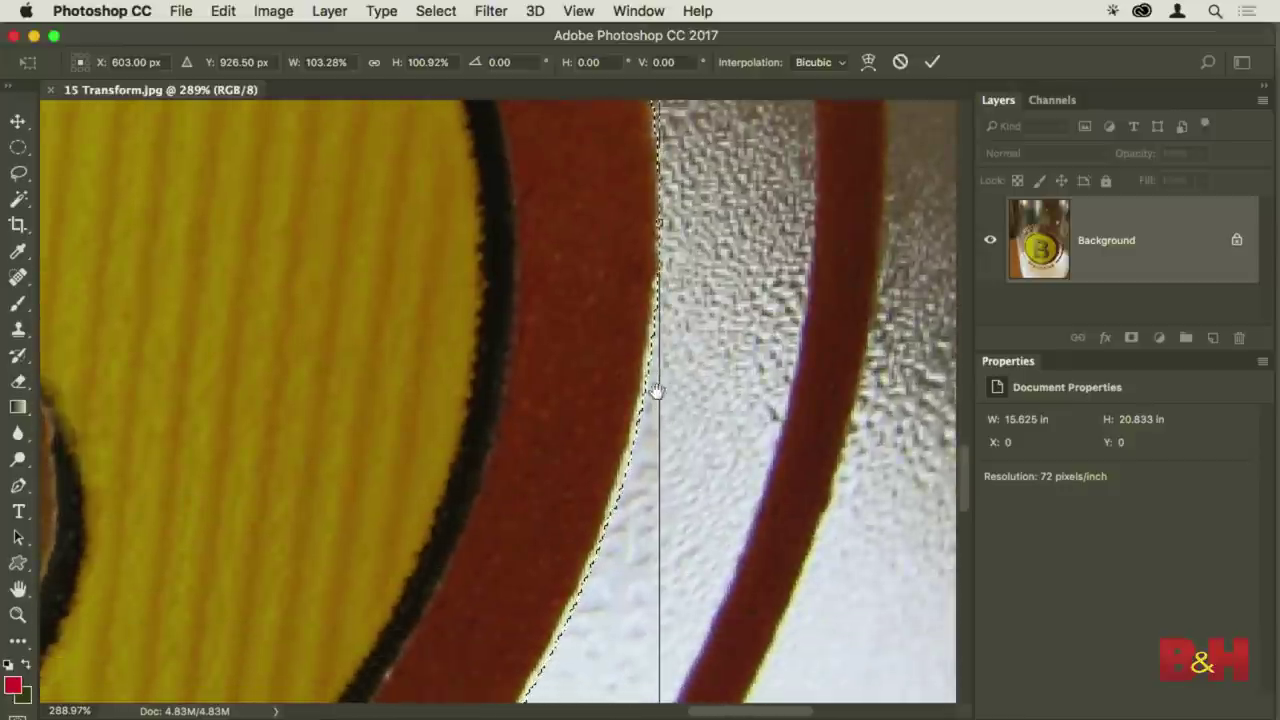
{"action": "scroll", "coordinate": [678, 551], "scroll_direction": "down", "scroll_amount": 3}
{"action": "scroll", "coordinate": [643, 563], "scroll_direction": "left", "scroll_amount": 5}
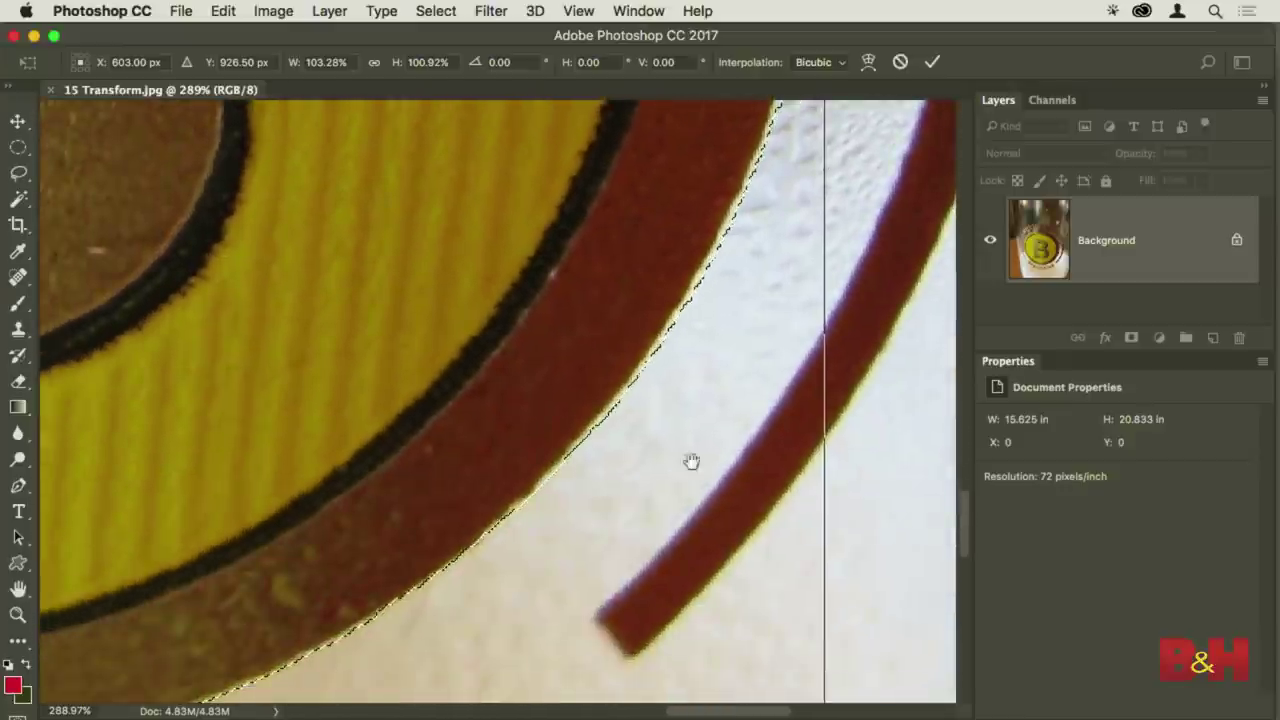
{"action": "scroll", "coordinate": [672, 469], "scroll_direction": "left", "scroll_amount": 10}
{"action": "scroll", "coordinate": [672, 469], "scroll_direction": "down", "scroll_amount": 4}
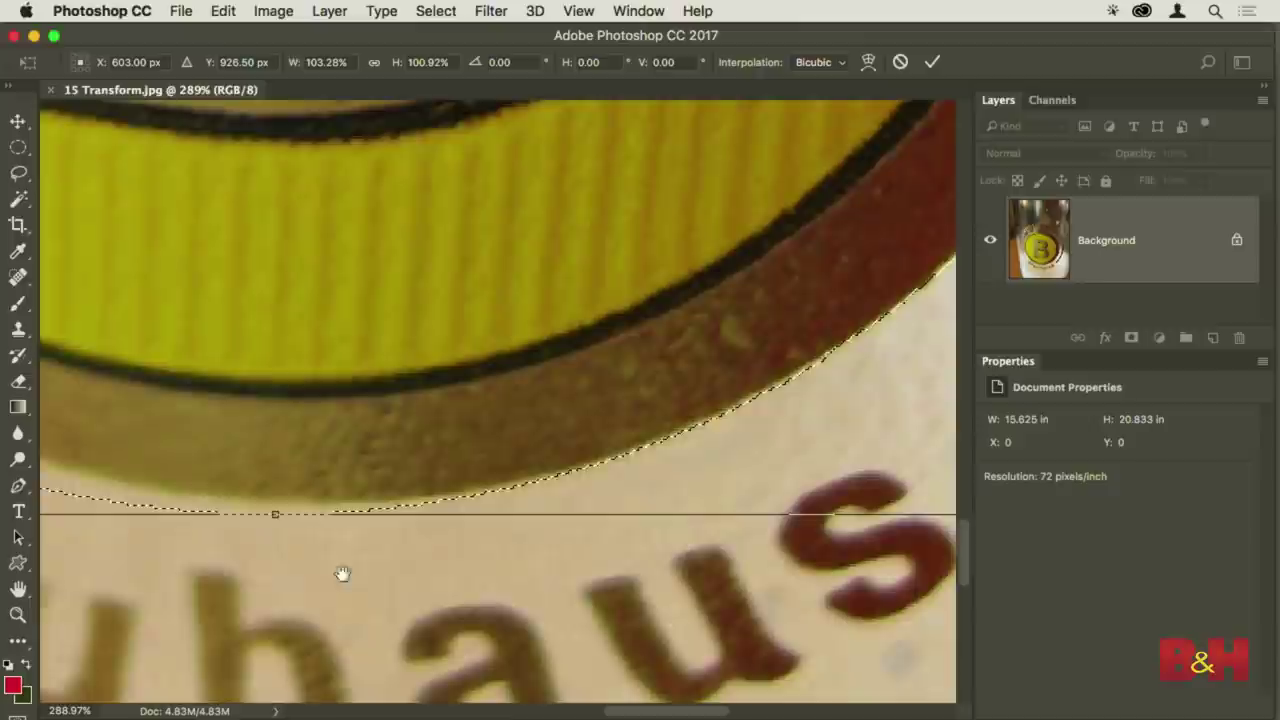
{"action": "scroll", "coordinate": [717, 551], "scroll_direction": "left", "scroll_amount": 15}
{"action": "scroll", "coordinate": [306, 523], "scroll_direction": "up", "scroll_amount": 6}
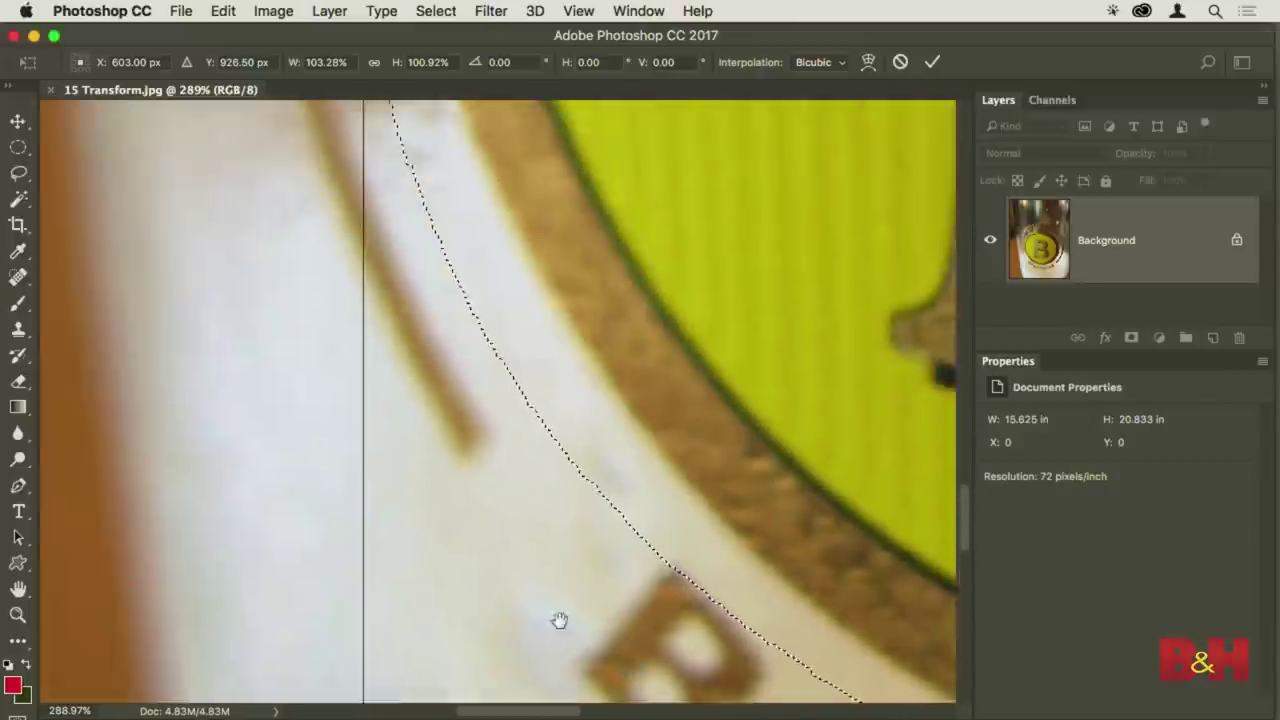
{"action": "scroll", "coordinate": [385, 347], "scroll_direction": "left", "scroll_amount": 6}
{"action": "scroll", "coordinate": [374, 566], "scroll_direction": "up", "scroll_amount": 6}
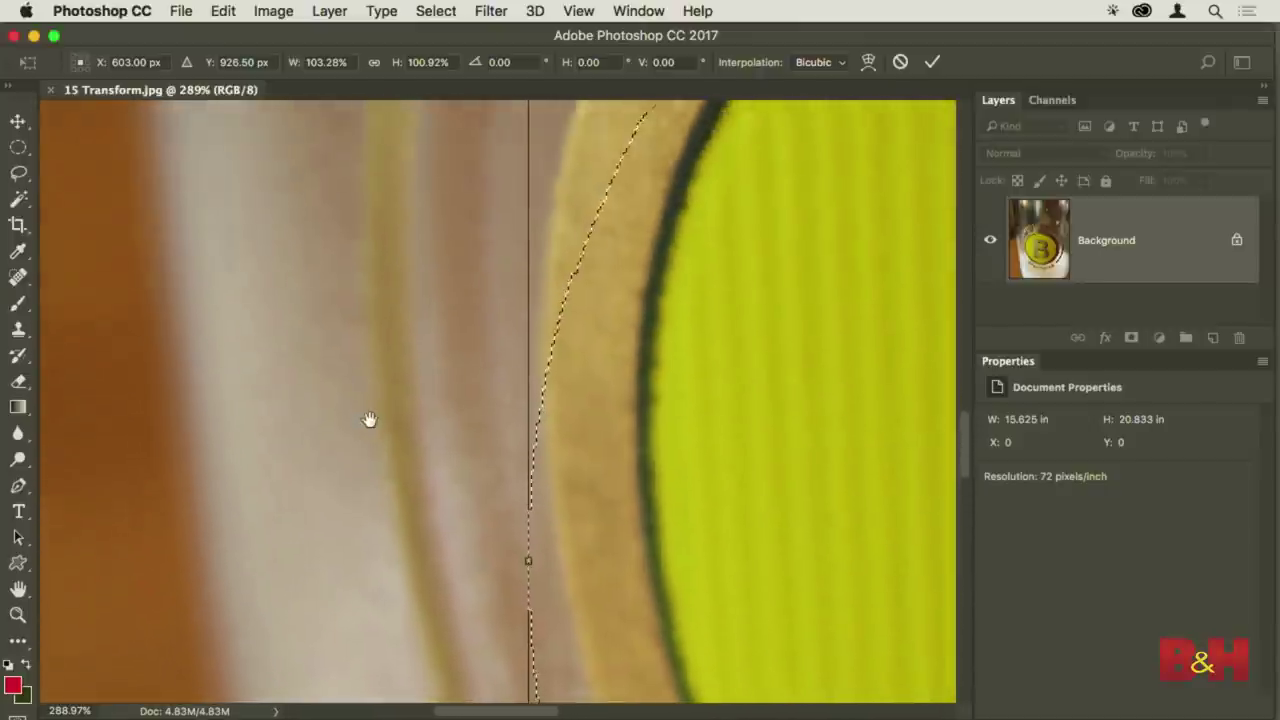
{"action": "scroll", "coordinate": [437, 337], "scroll_direction": "right", "scroll_amount": 8}
{"action": "scroll", "coordinate": [446, 331], "scroll_direction": "up", "scroll_amount": 8}
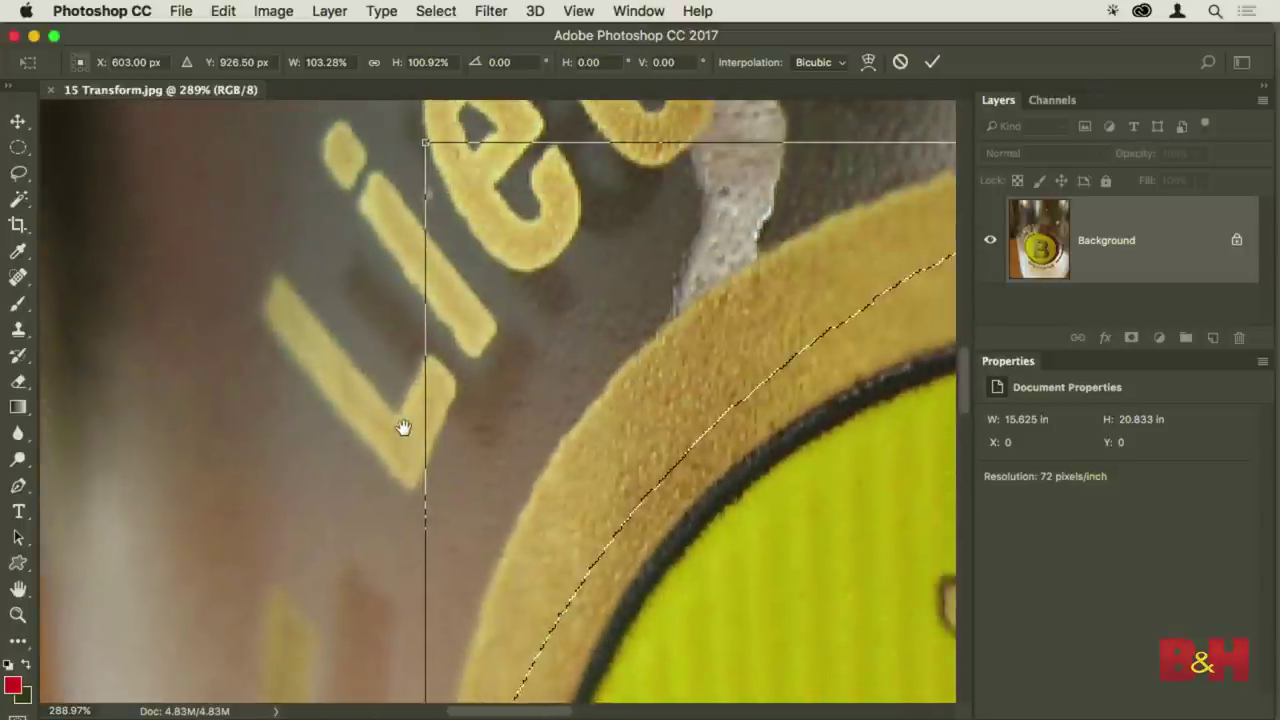
{"action": "key", "text": "super+0"}
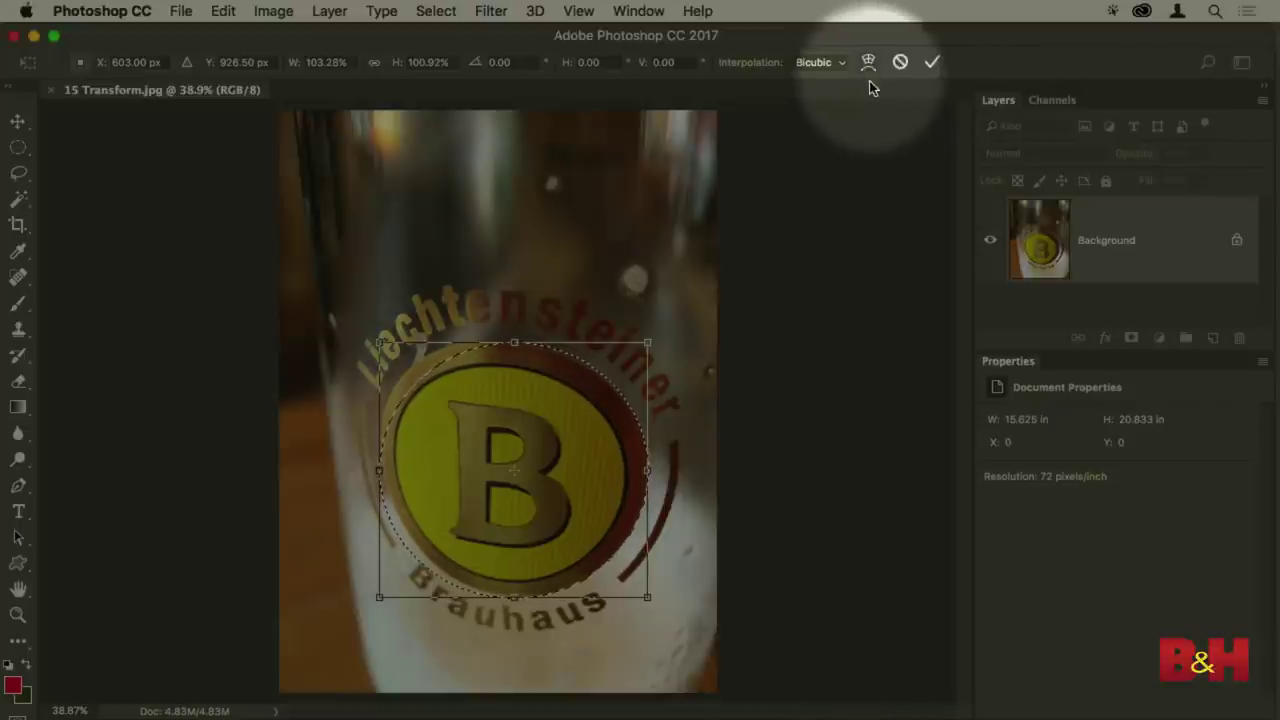
Switch the selection transform to Custom warp and zoom in to center the B logo
{"action": "left_click", "coordinate": [870, 72]}
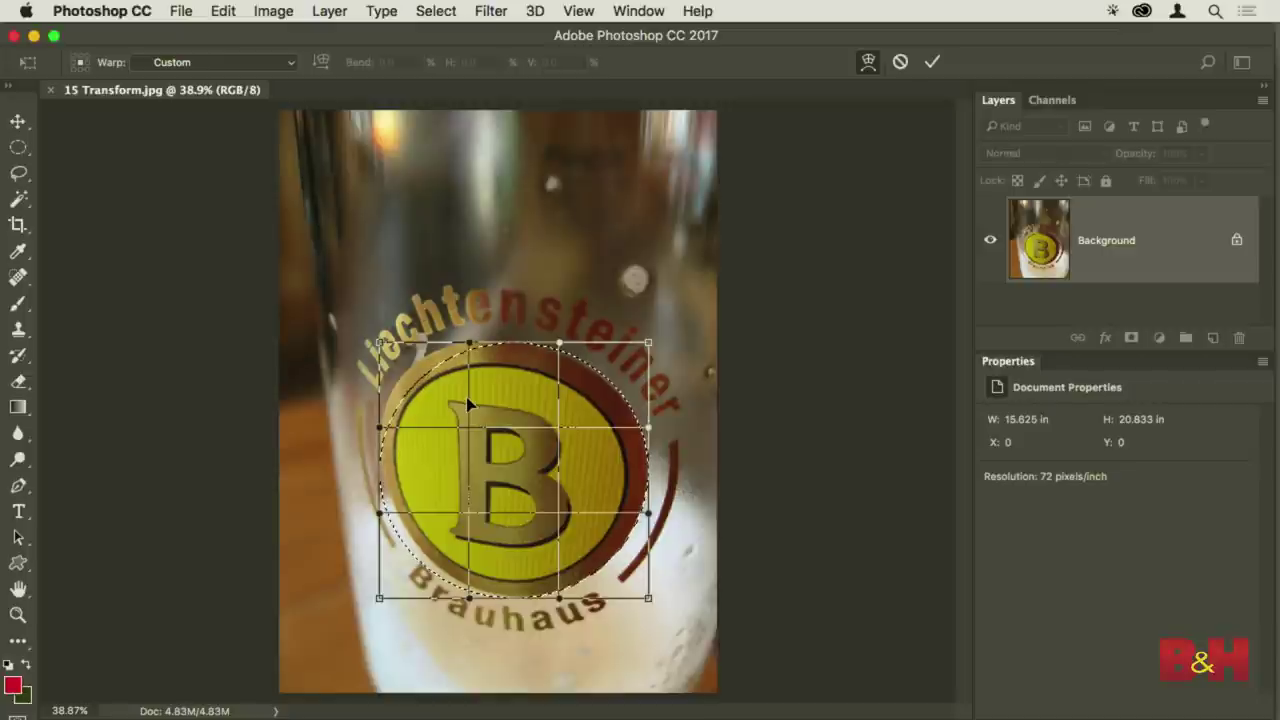
{"action": "key", "text": "super+equal"}
{"action": "key", "text": "super+equal"}
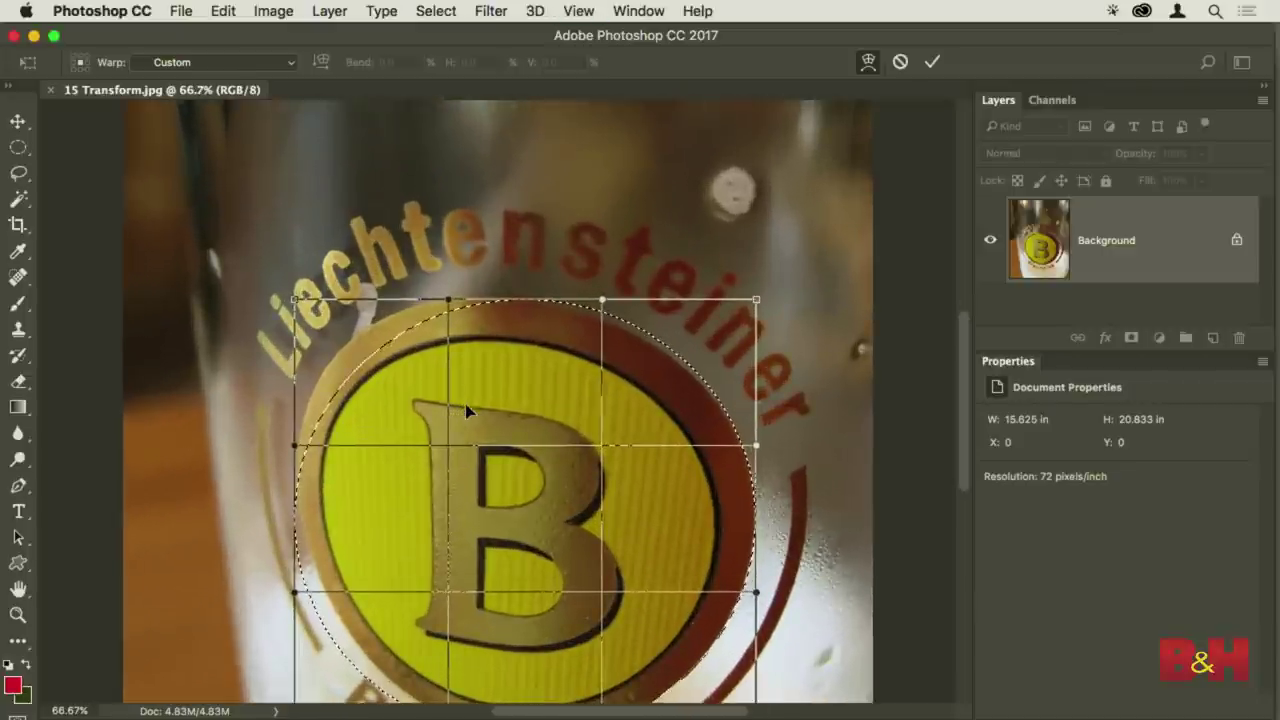
{"action": "left_click_drag", "start_coordinate": [560, 529], "coordinate": [558, 403]}
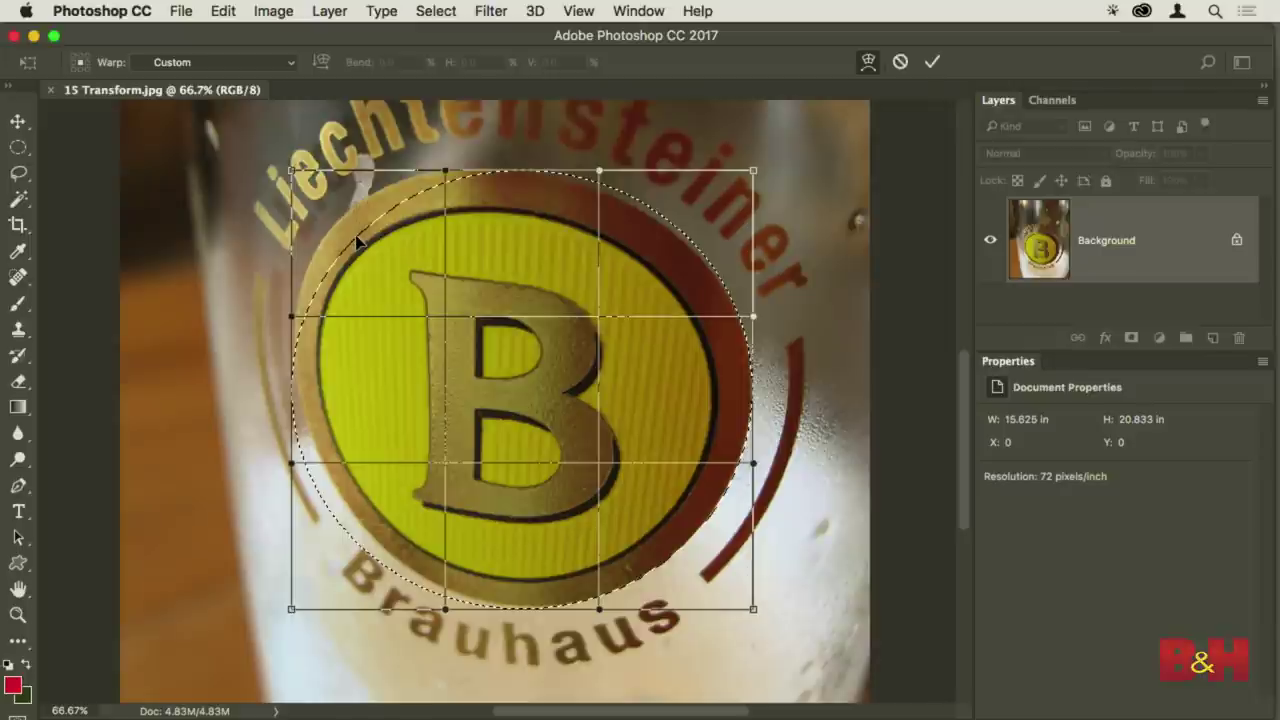
Warp the oval selection's edges to follow the curved B label, then commit the warp
{"action": "left_click_drag", "start_coordinate": [357, 238], "coordinate": [340, 228]}
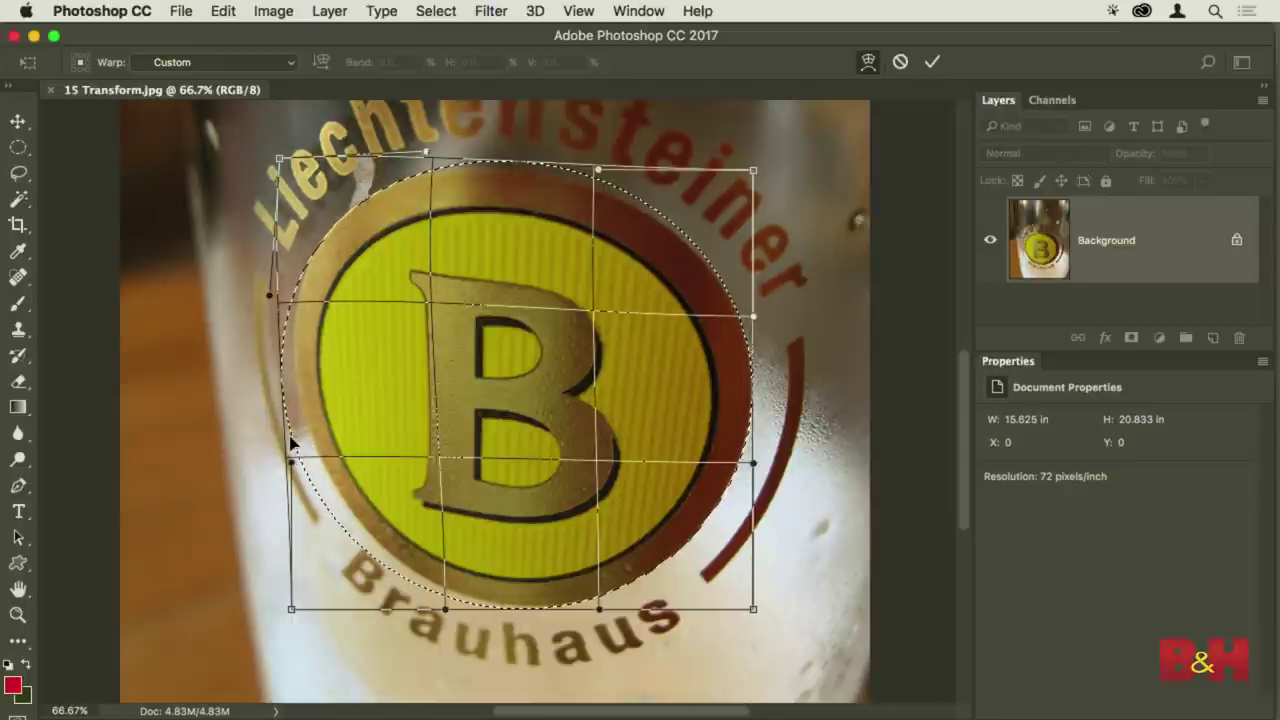
{"action": "left_click_drag", "start_coordinate": [290, 441], "coordinate": [333, 492]}
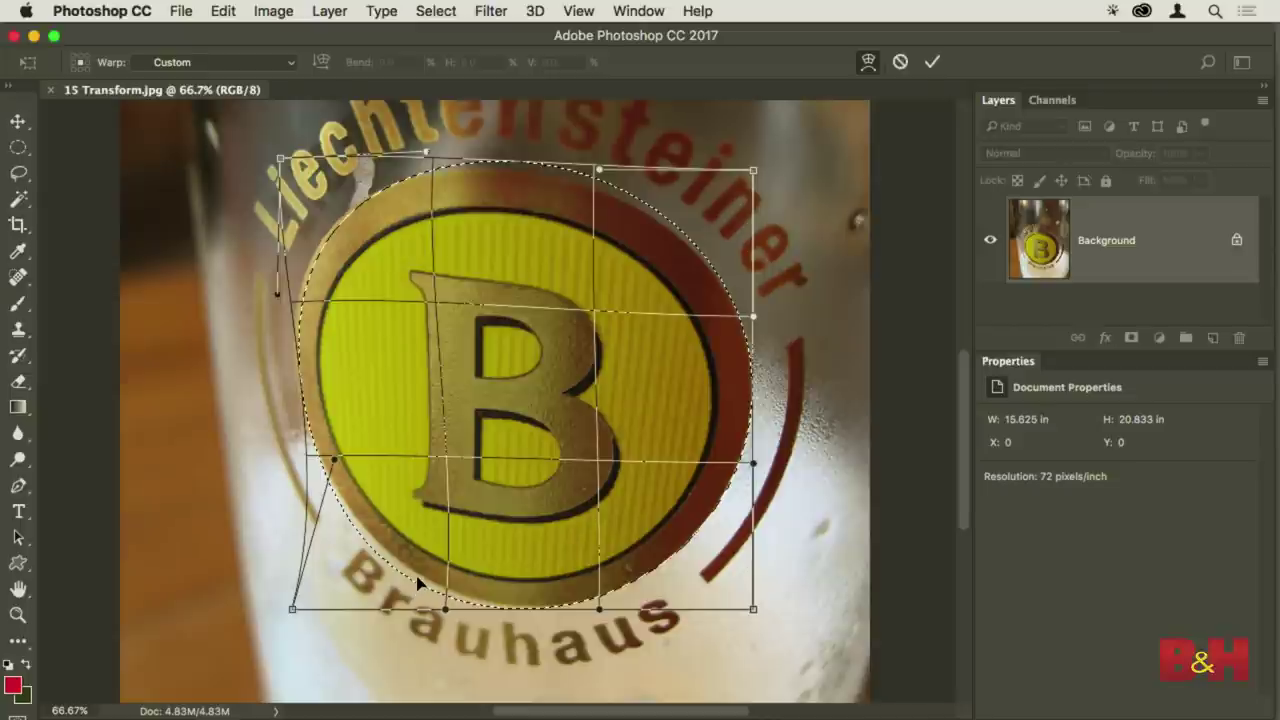
{"action": "left_click_drag", "start_coordinate": [414, 591], "coordinate": [420, 582]}
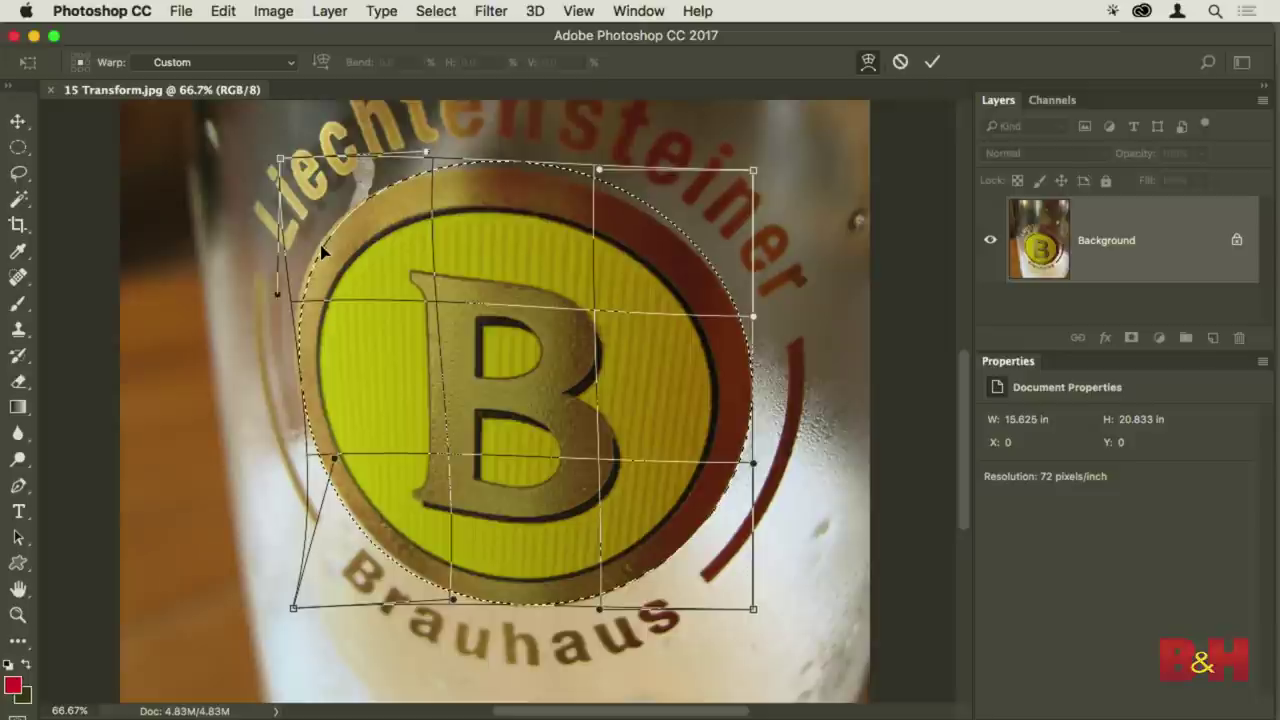
{"action": "left_click_drag", "start_coordinate": [316, 252], "coordinate": [309, 247]}
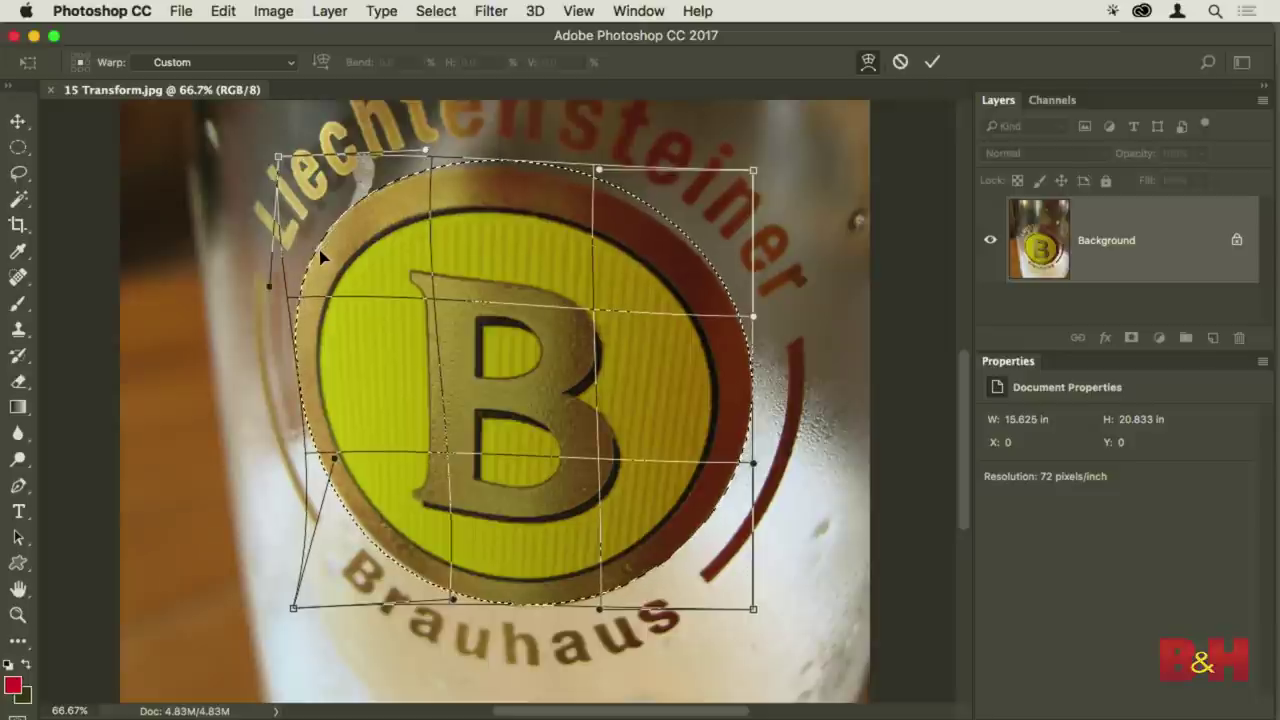
{"action": "left_click_drag", "start_coordinate": [548, 175], "coordinate": [632, 197]}
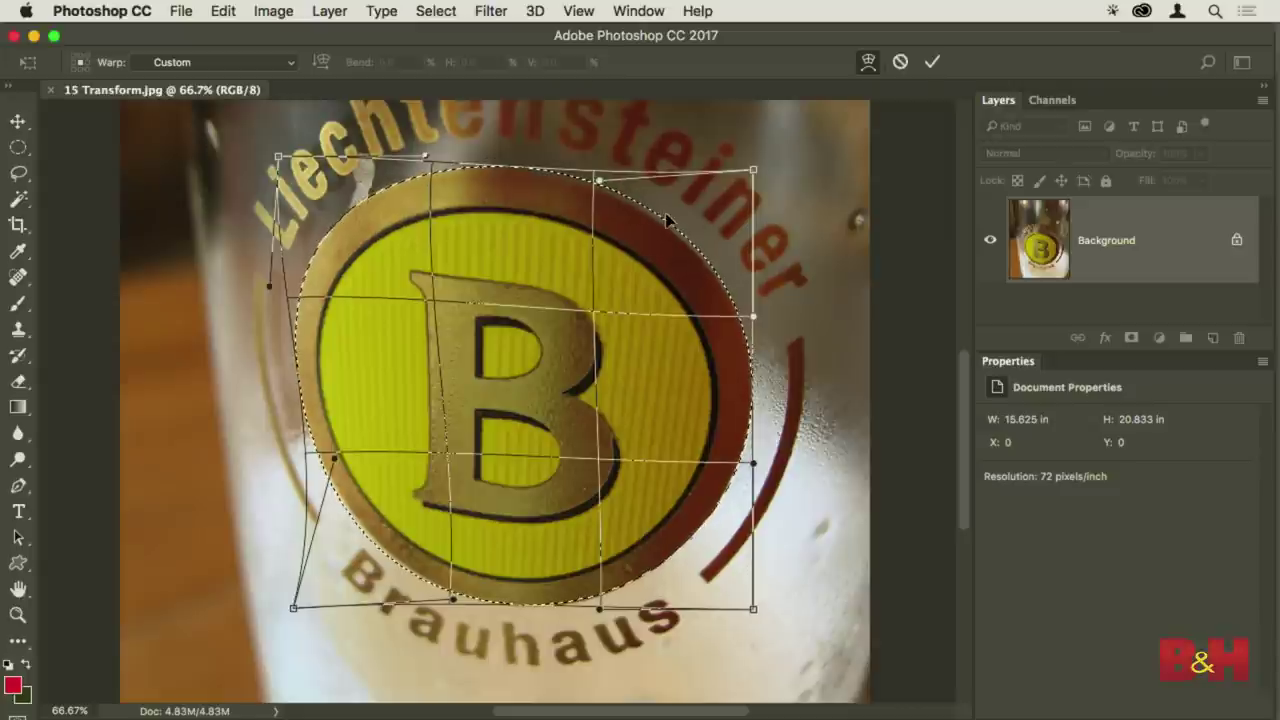
{"action": "left_click_drag", "start_coordinate": [663, 230], "coordinate": [600, 188]}
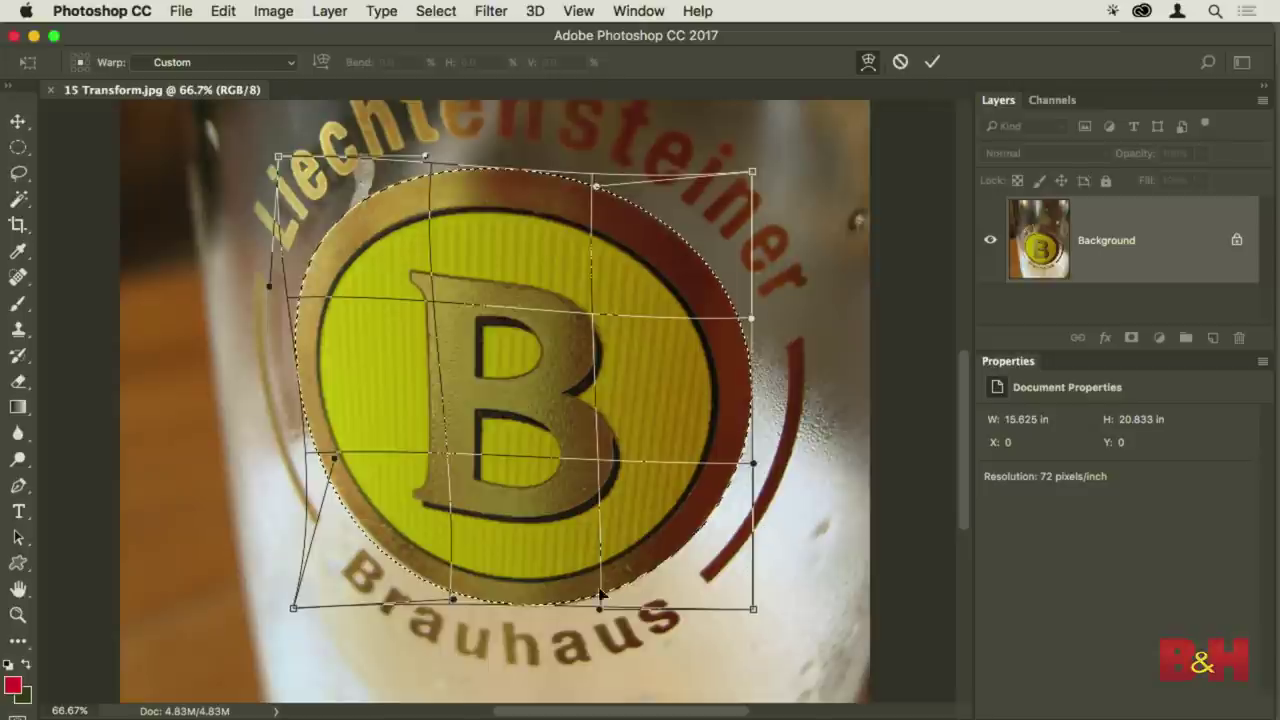
{"action": "left_click_drag", "start_coordinate": [378, 551], "coordinate": [380, 547]}
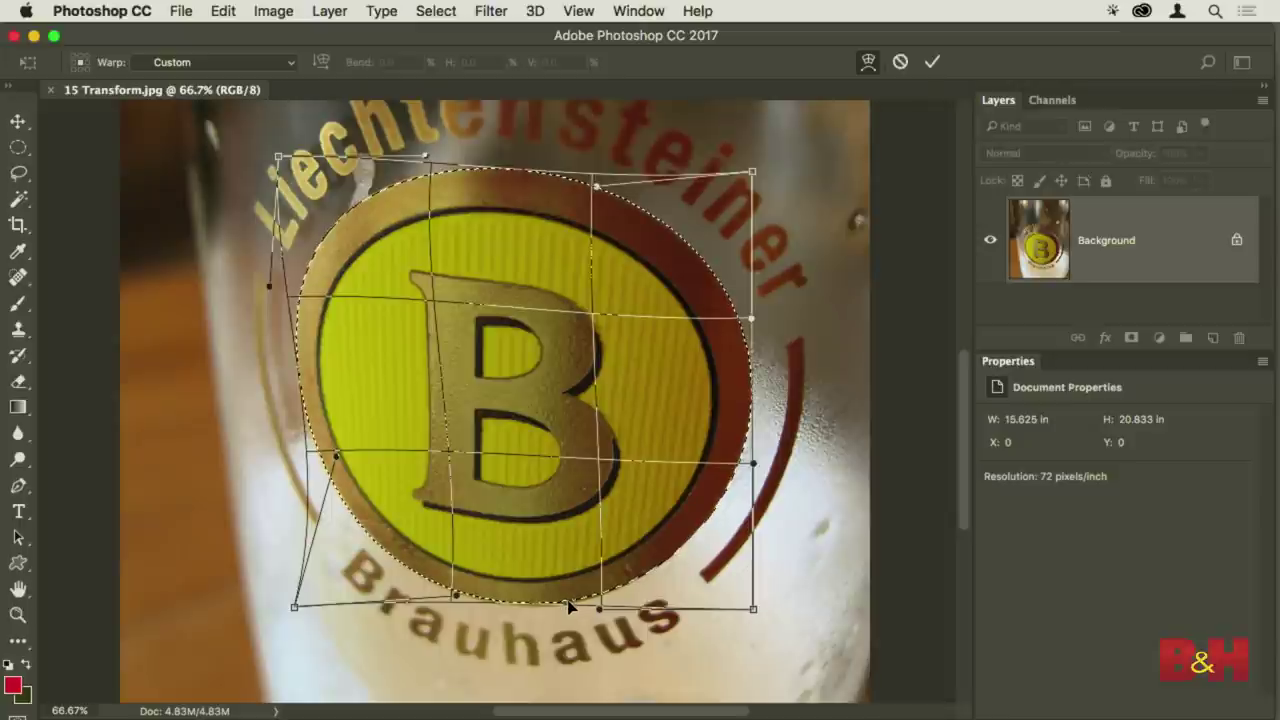
{"action": "left_click_drag", "start_coordinate": [571, 606], "coordinate": [570, 604]}
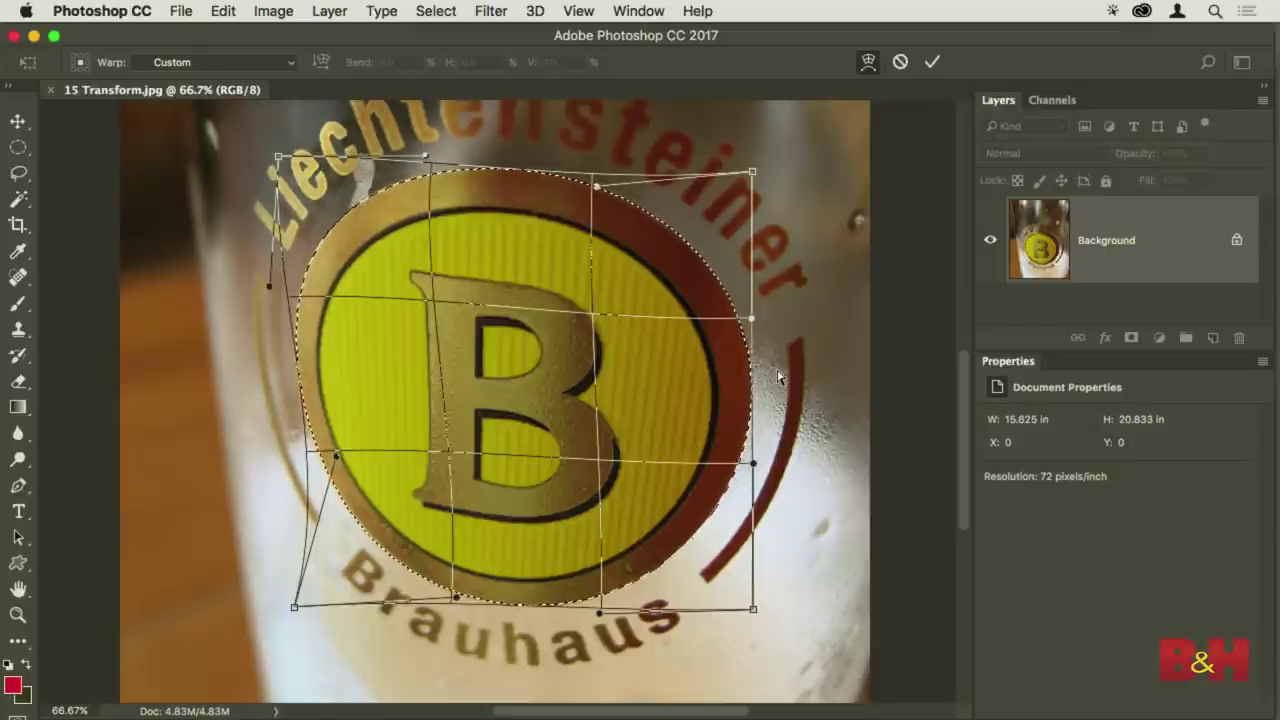
{"action": "key", "text": "super+0"}
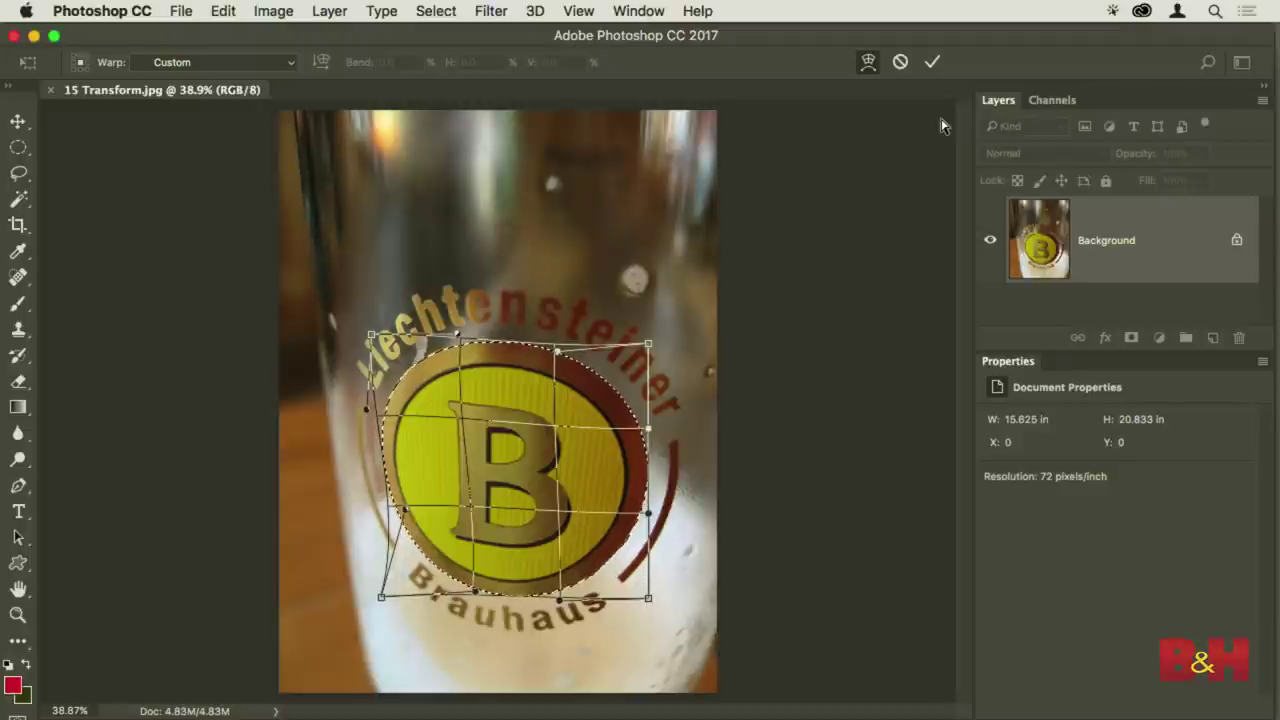
{"action": "key", "text": "Return"}
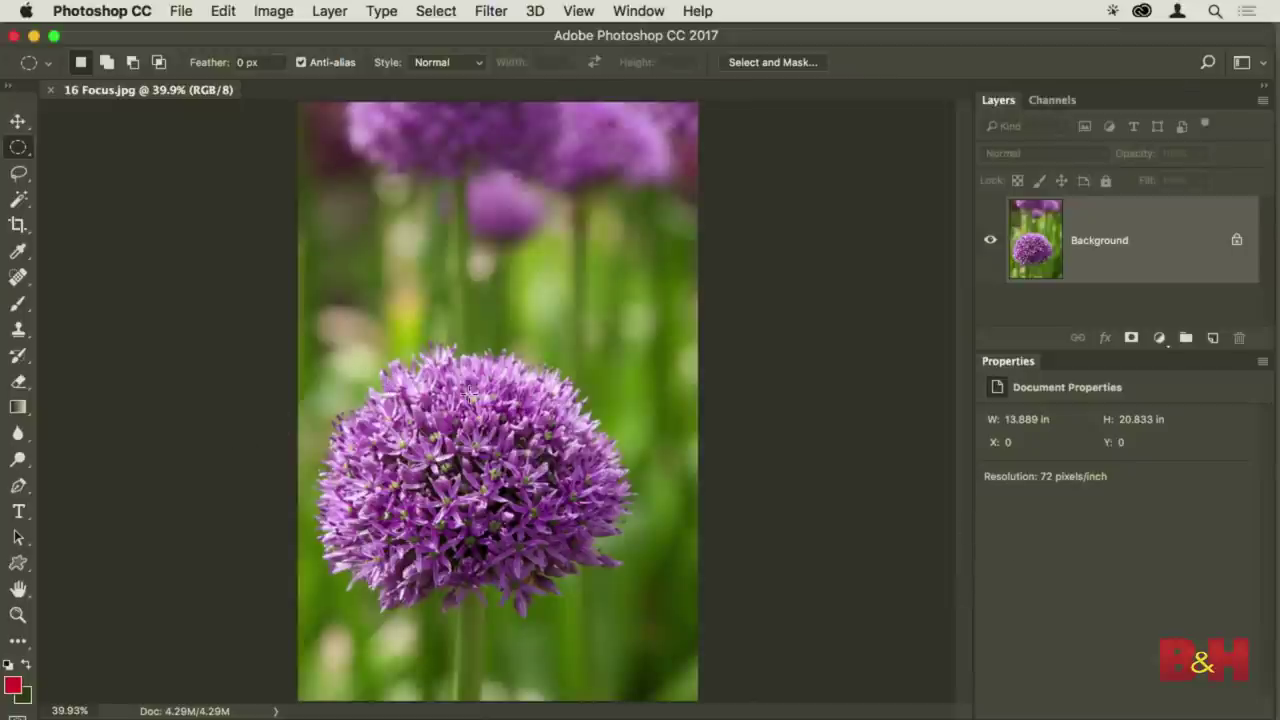
Open Select > Focus Area and tune the In-Focus Range slider to isolate the allium head
{"action": "left_click", "coordinate": [434, 10]}
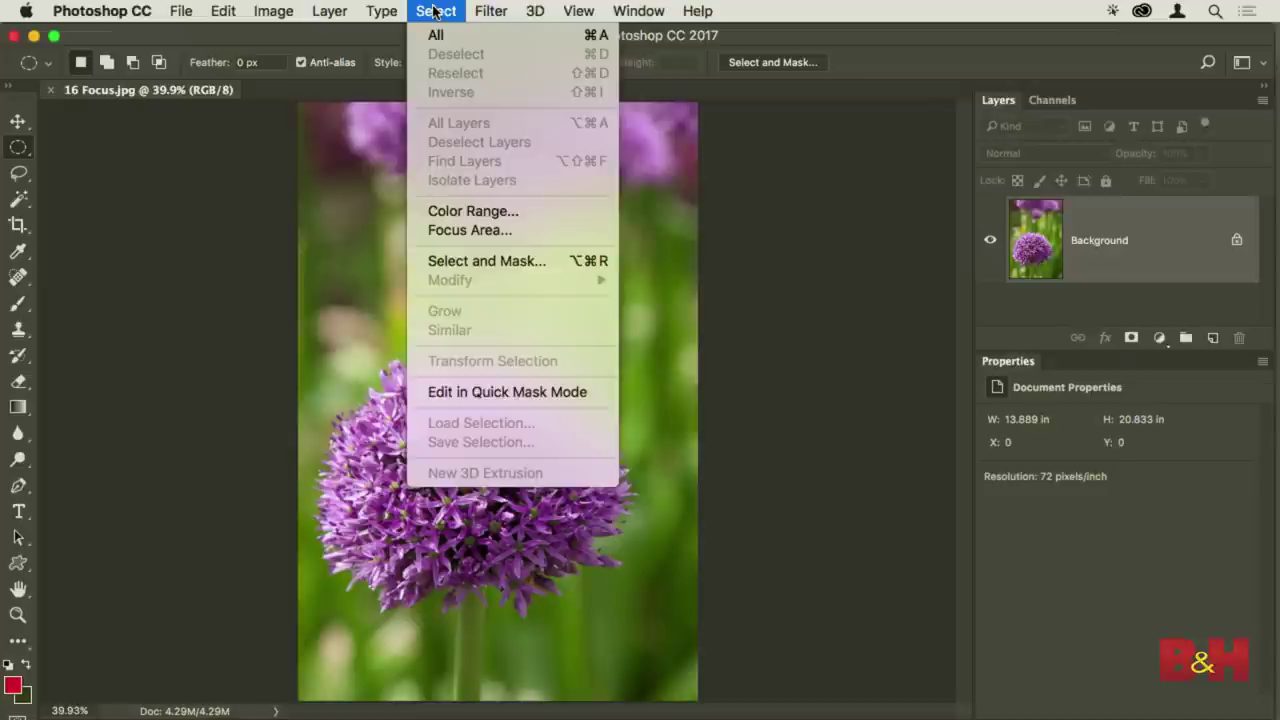
{"action": "left_click", "coordinate": [535, 231]}
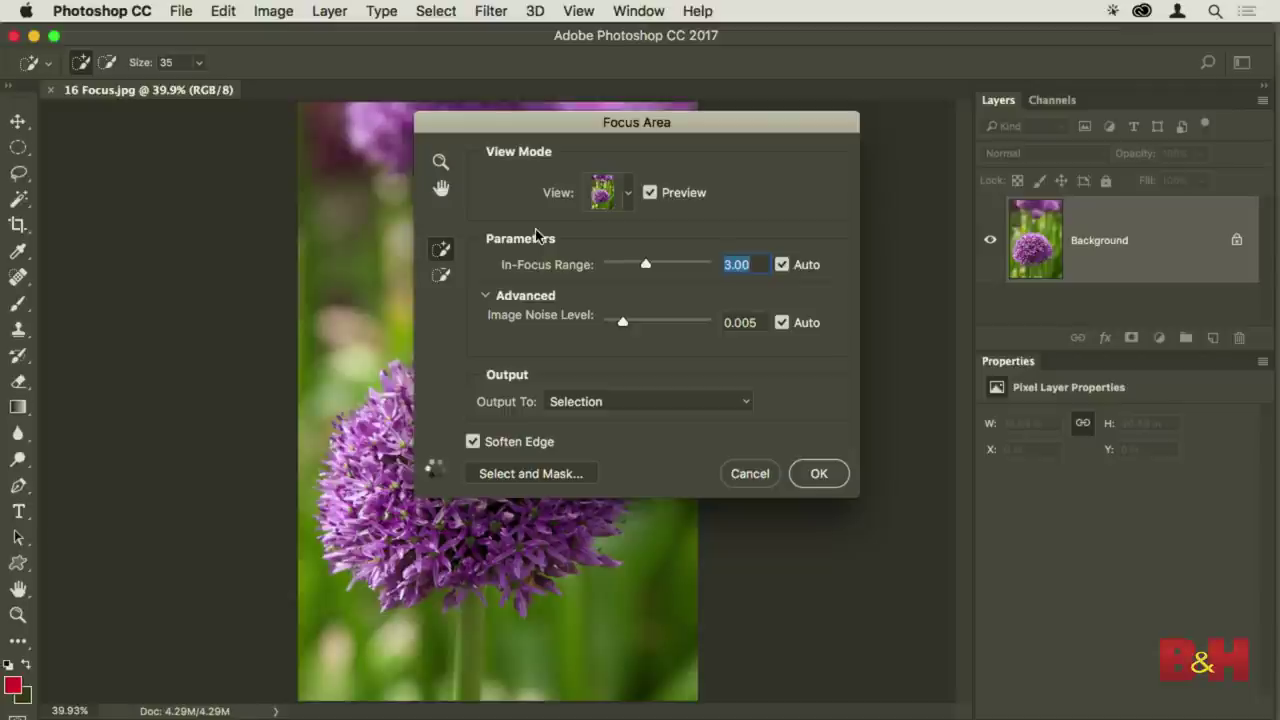
{"action": "left_click_drag", "start_coordinate": [478, 128], "coordinate": [787, 66]}
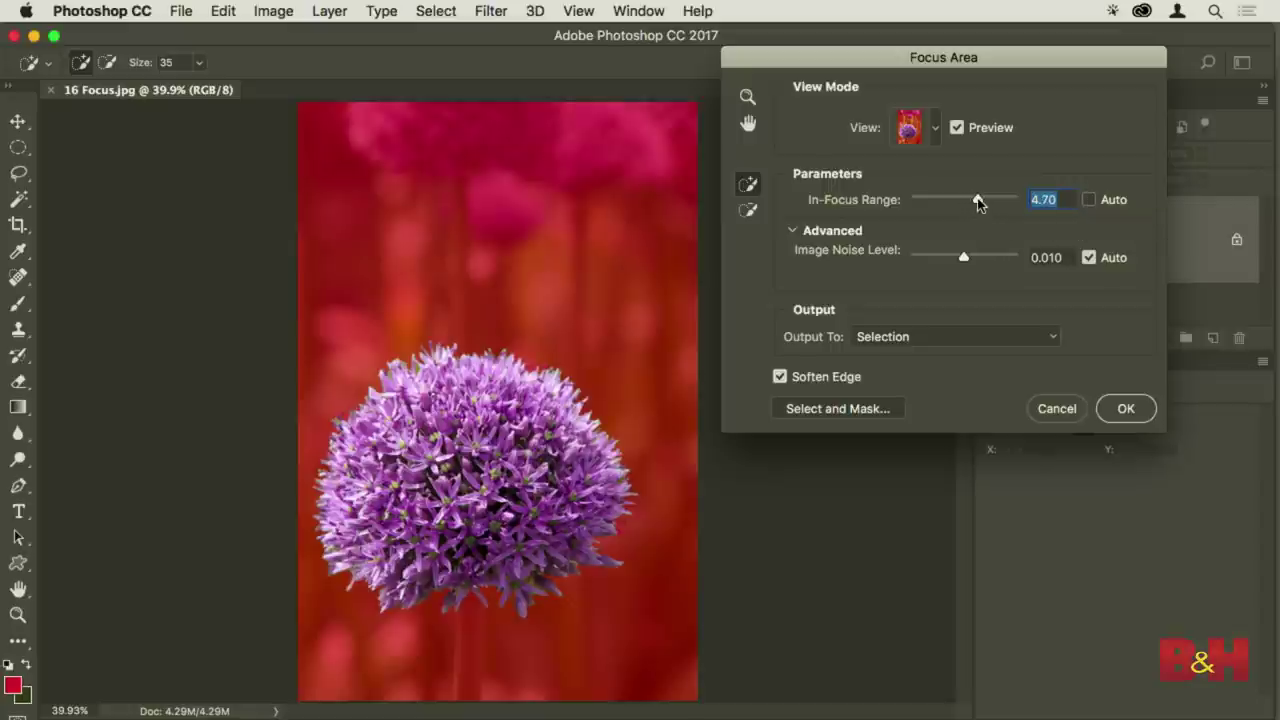
{"action": "left_click_drag", "start_coordinate": [978, 203], "coordinate": [937, 210]}
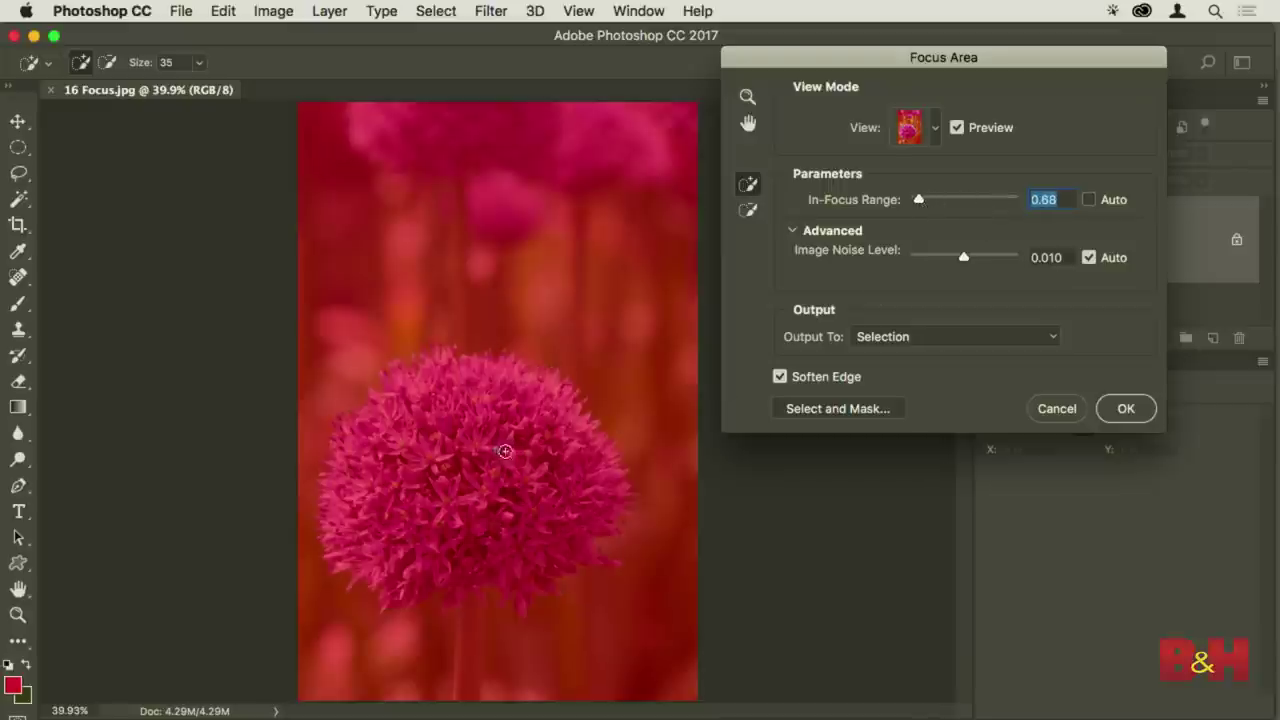
{"action": "left_click_drag", "start_coordinate": [916, 200], "coordinate": [945, 203]}
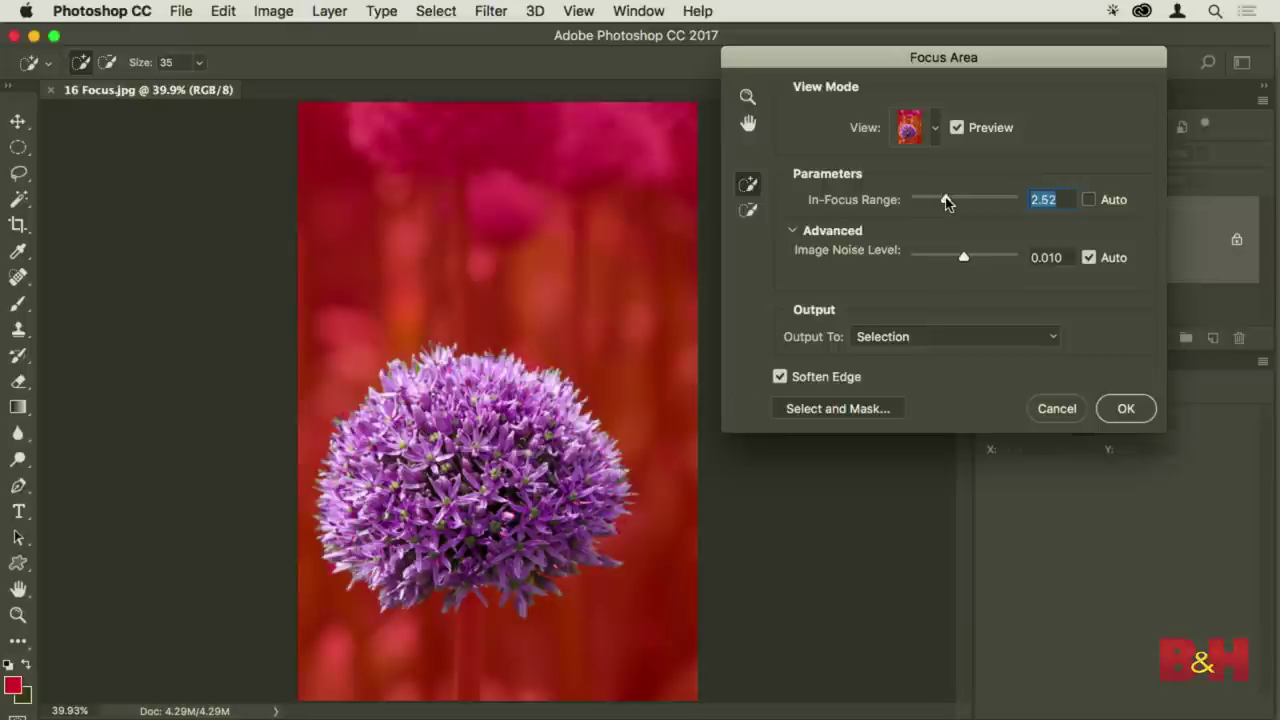
{"action": "left_click_drag", "start_coordinate": [947, 203], "coordinate": [953, 201]}
Enable Auto for In-Focus Range so it resets to 4.00
{"action": "left_click", "coordinate": [1089, 200]}
{"action": "mouse_move", "coordinate": [892, 258]}
{"action": "scroll", "coordinate": [468, 605], "scroll_direction": "up", "scroll_amount": 5}
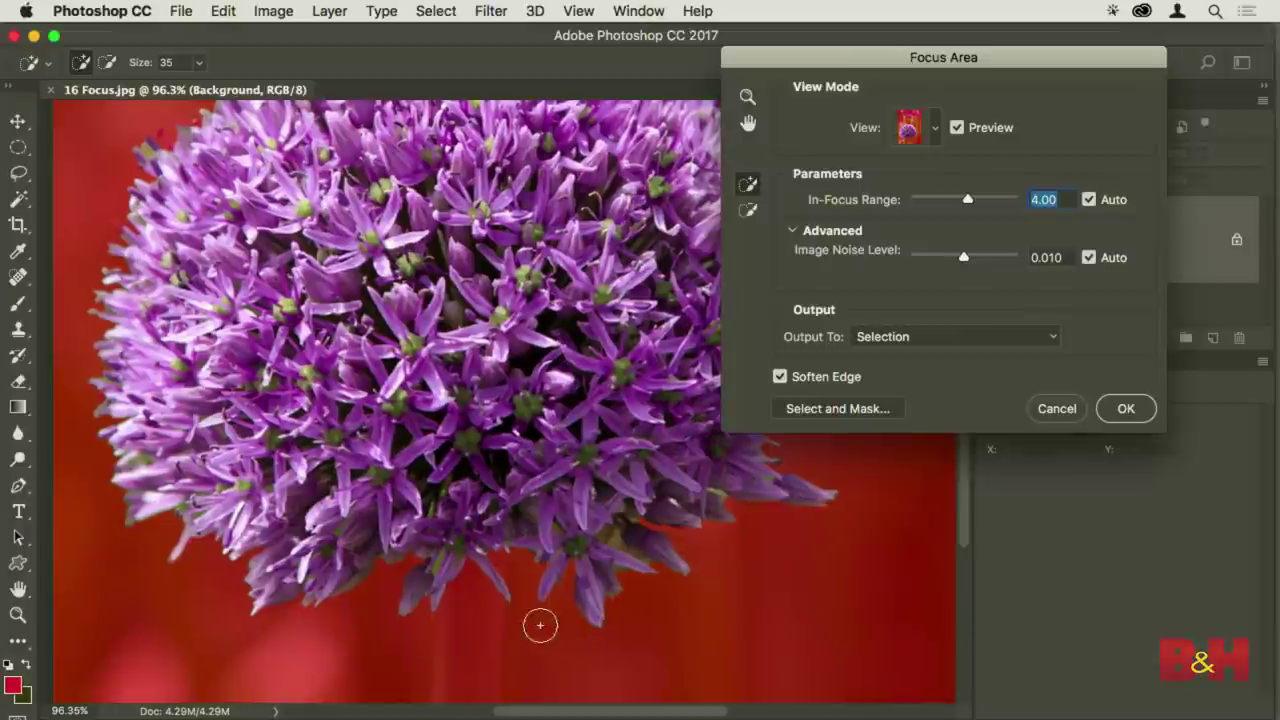
{"action": "left_click_drag", "start_coordinate": [540, 625], "coordinate": [536, 386]}
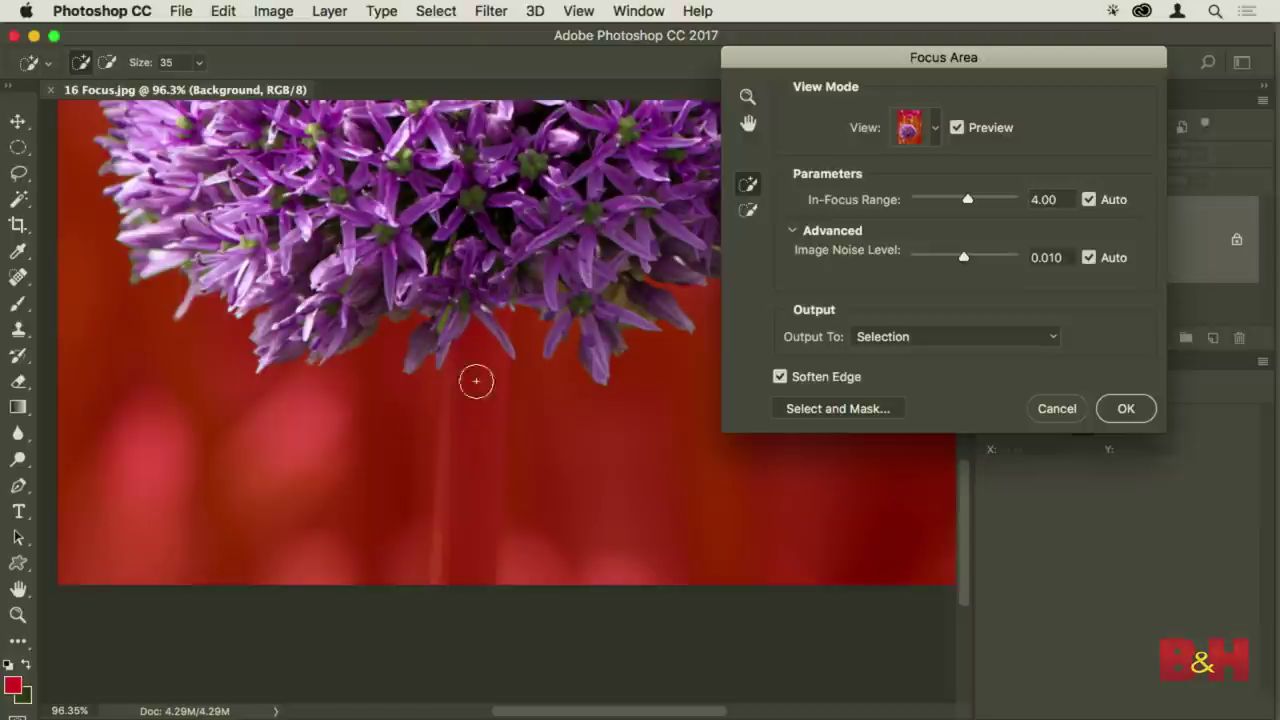
{"action": "scroll", "coordinate": [714, 289], "scroll_direction": "left", "scroll_amount": 10}
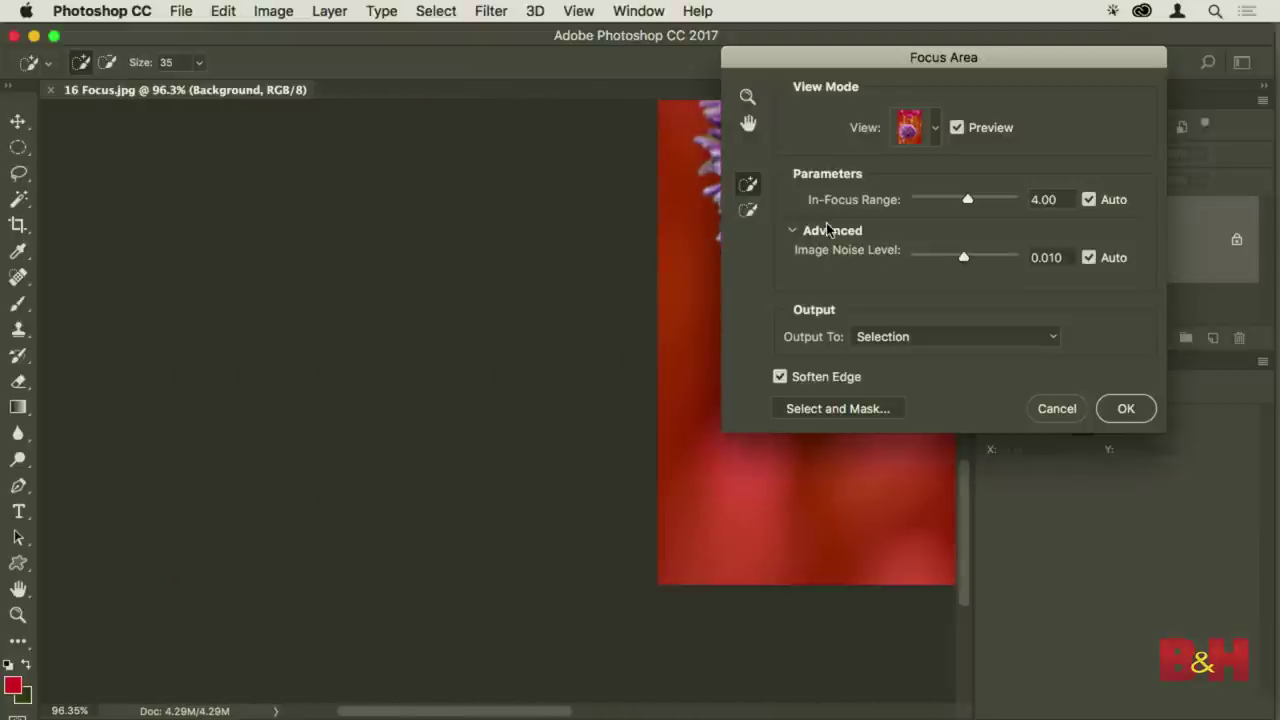
{"action": "key", "text": "super+0"}
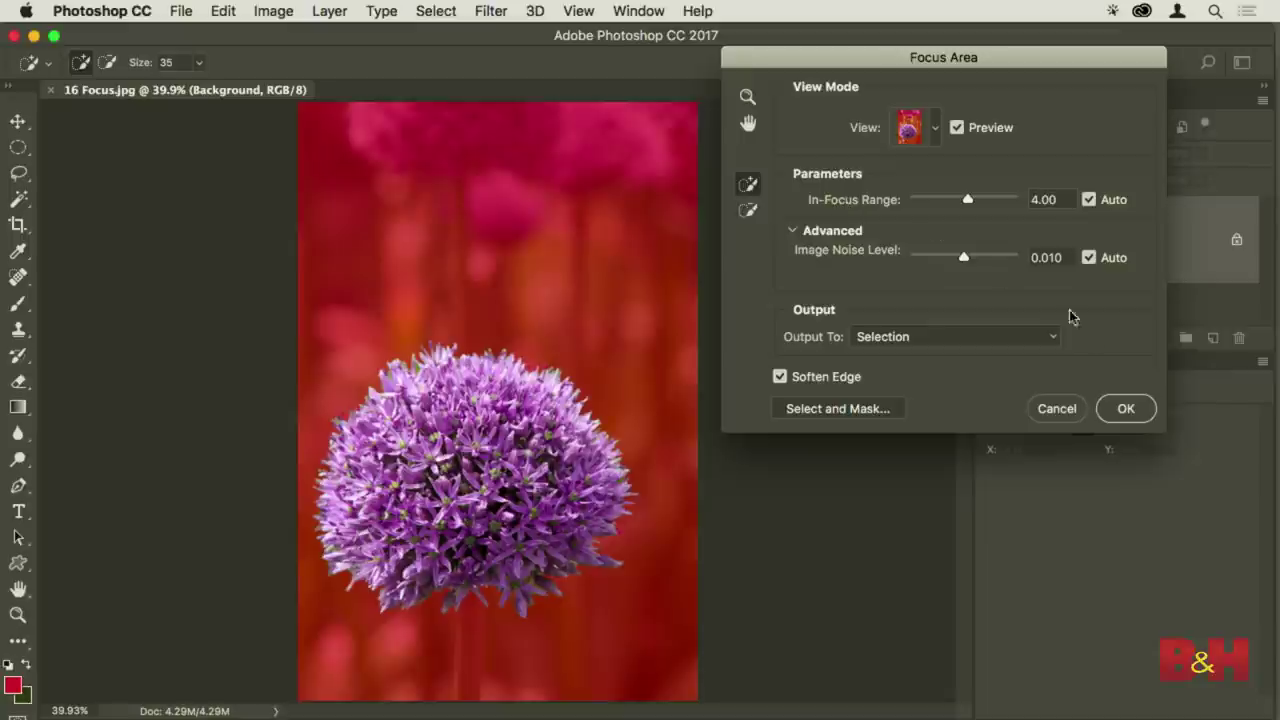
{"action": "left_click", "coordinate": [1128, 408]}
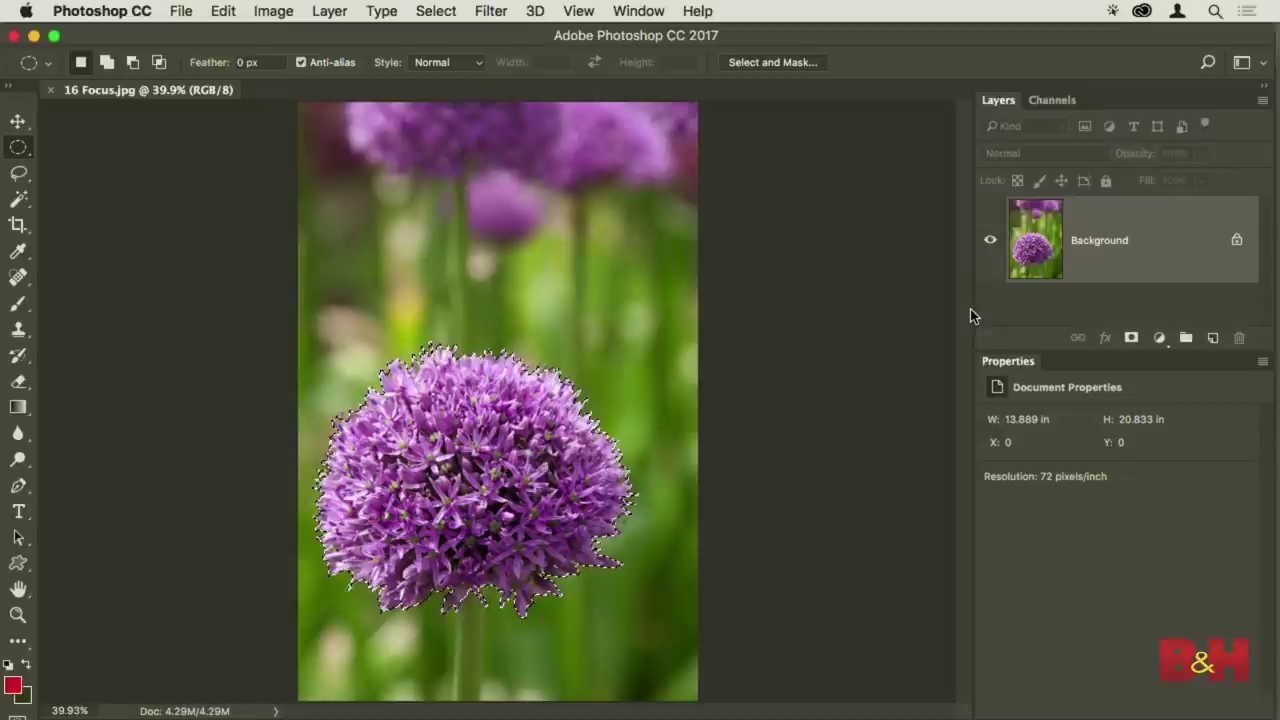
Add the allium's stem, including its lower part, to the selection with the Quick Selection Tool
{"action": "left_click_drag", "start_coordinate": [500, 605], "coordinate": [586, 290]}
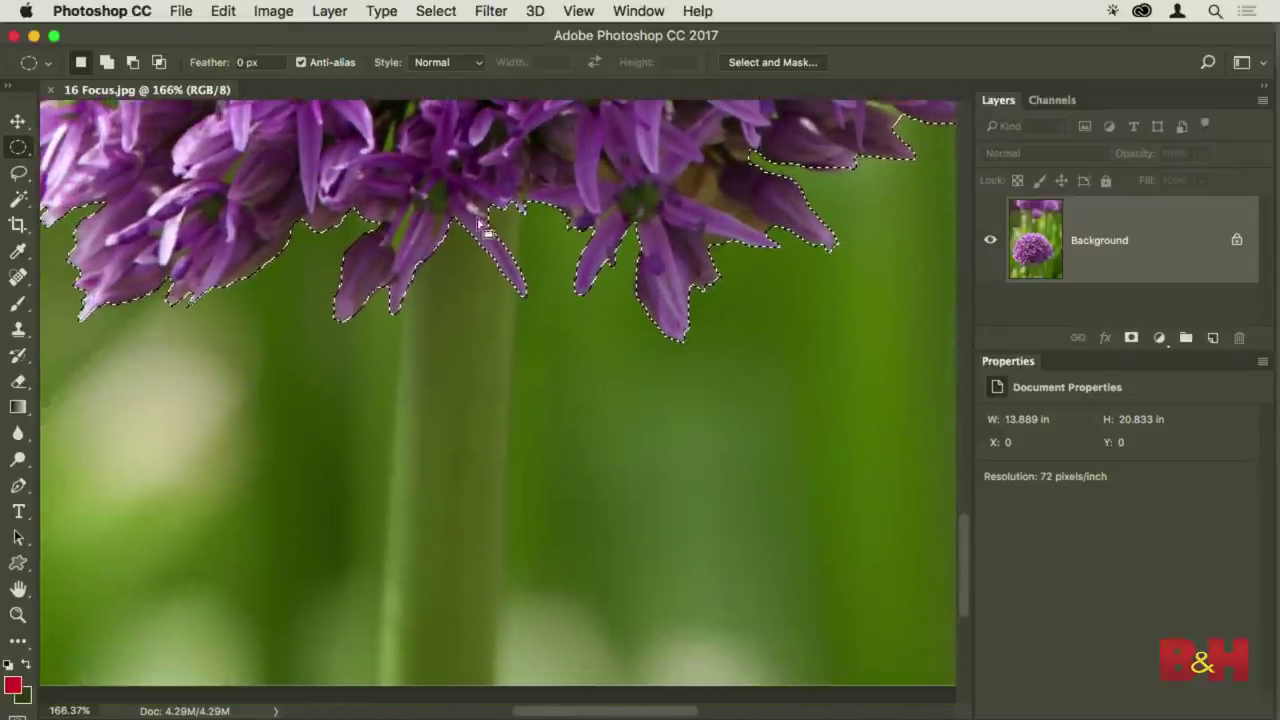
{"action": "left_click", "coordinate": [17, 205]}
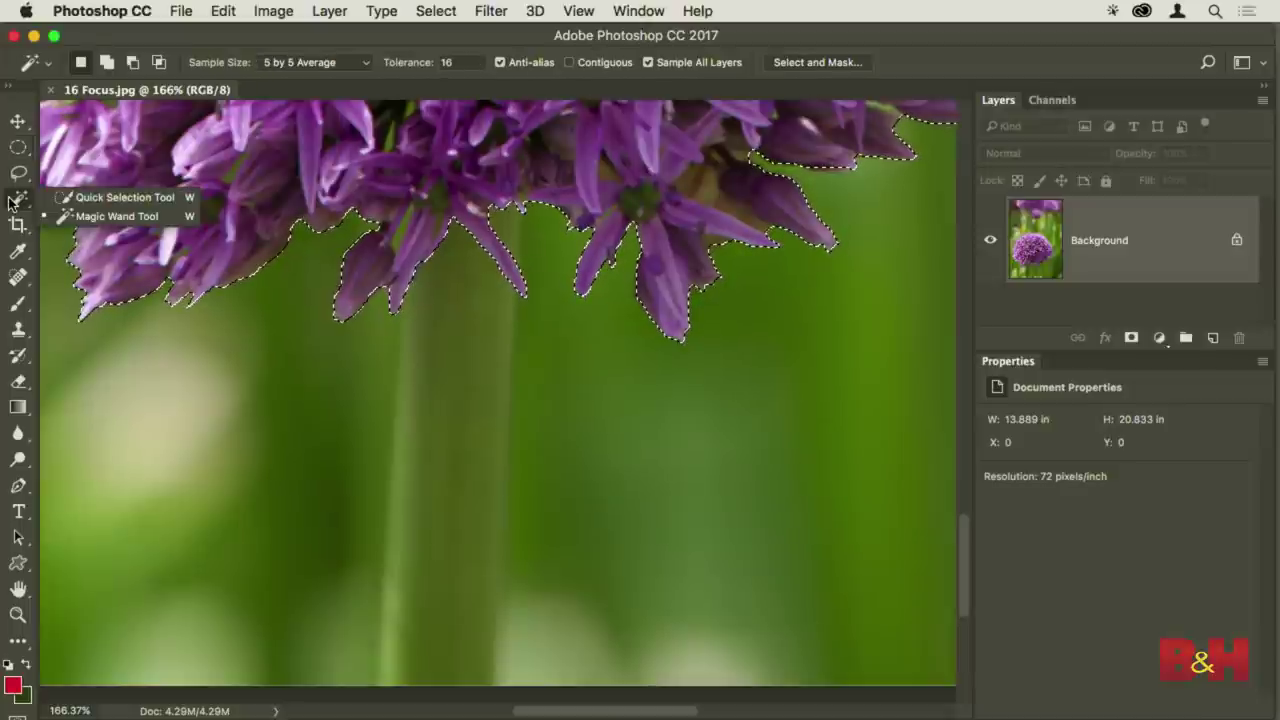
{"action": "left_click", "coordinate": [86, 194]}
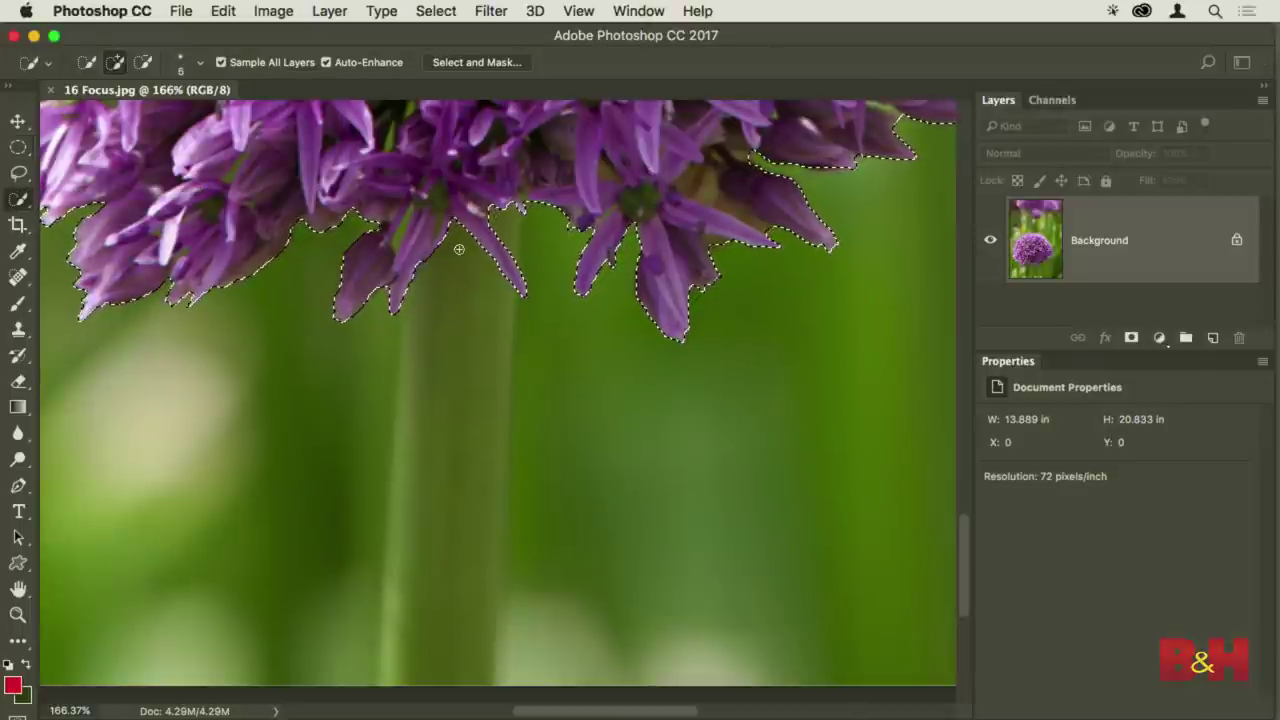
{"action": "mouse_move", "coordinate": [468, 234]}
{"action": "left_mouse_down"}
{"action": "mouse_move", "coordinate": [429, 697]}
{"action": "mouse_move", "coordinate": [449, 666]}
{"action": "left_mouse_up"}
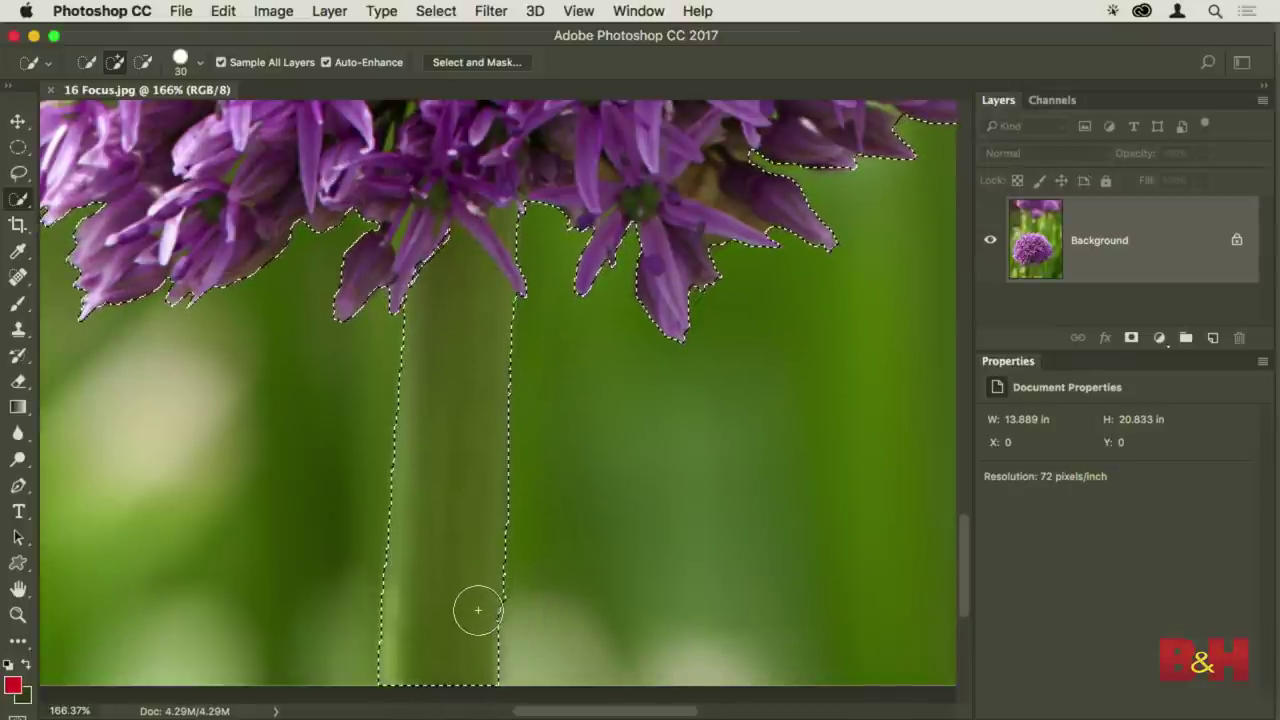
{"action": "mouse_move", "coordinate": [474, 634]}
{"action": "left_mouse_down"}
{"action": "mouse_move", "coordinate": [520, 651]}
{"action": "mouse_move", "coordinate": [631, 593]}
{"action": "mouse_move", "coordinate": [534, 586]}
{"action": "mouse_move", "coordinate": [539, 651]}
{"action": "mouse_move", "coordinate": [586, 643]}
{"action": "mouse_move", "coordinate": [526, 594]}
{"action": "mouse_move", "coordinate": [562, 552]}
{"action": "left_mouse_up"}
Subtract the stray area at the stem's lower right, then close 16 Focus.jpg
{"action": "key", "text": "alt"}
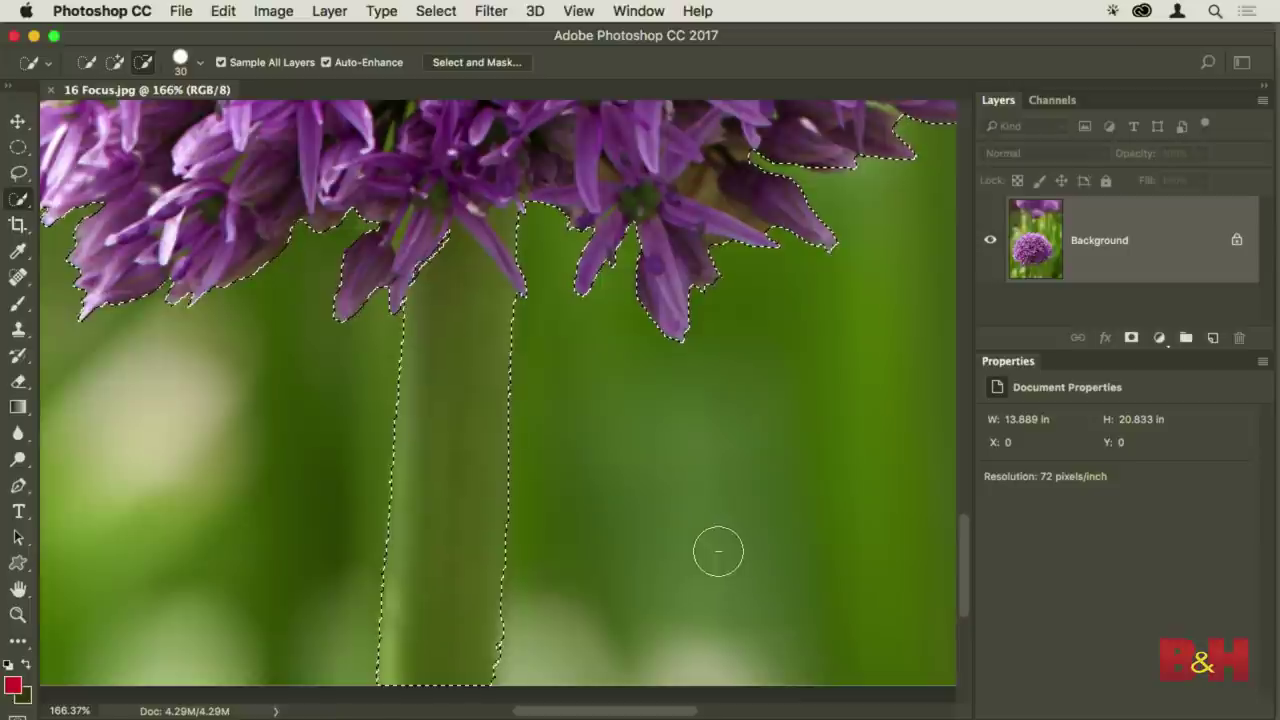
{"action": "mouse_move", "coordinate": [530, 630]}
{"action": "left_mouse_down"}
{"action": "mouse_move", "coordinate": [555, 664]}
{"action": "mouse_move", "coordinate": [565, 646]}
{"action": "mouse_move", "coordinate": [524, 648]}
{"action": "mouse_move", "coordinate": [521, 672]}
{"action": "mouse_move", "coordinate": [551, 657]}
{"action": "left_mouse_up"}
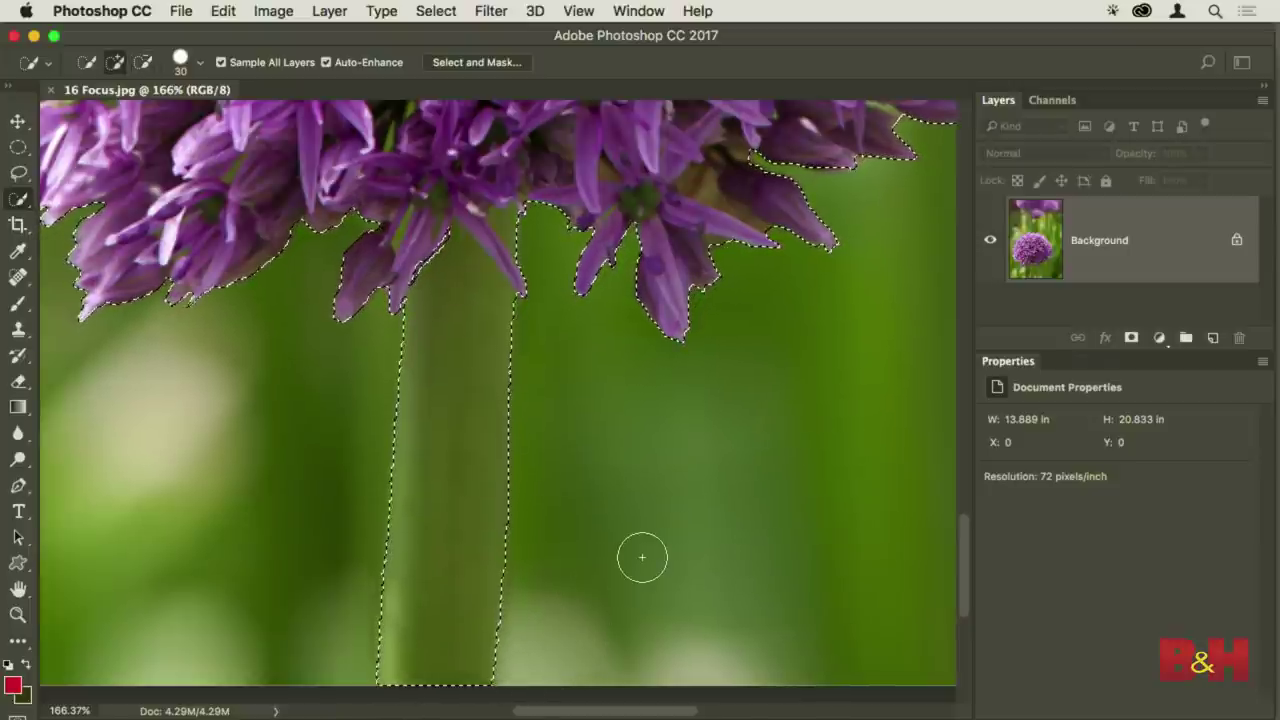
{"action": "key", "text": "super+0"}
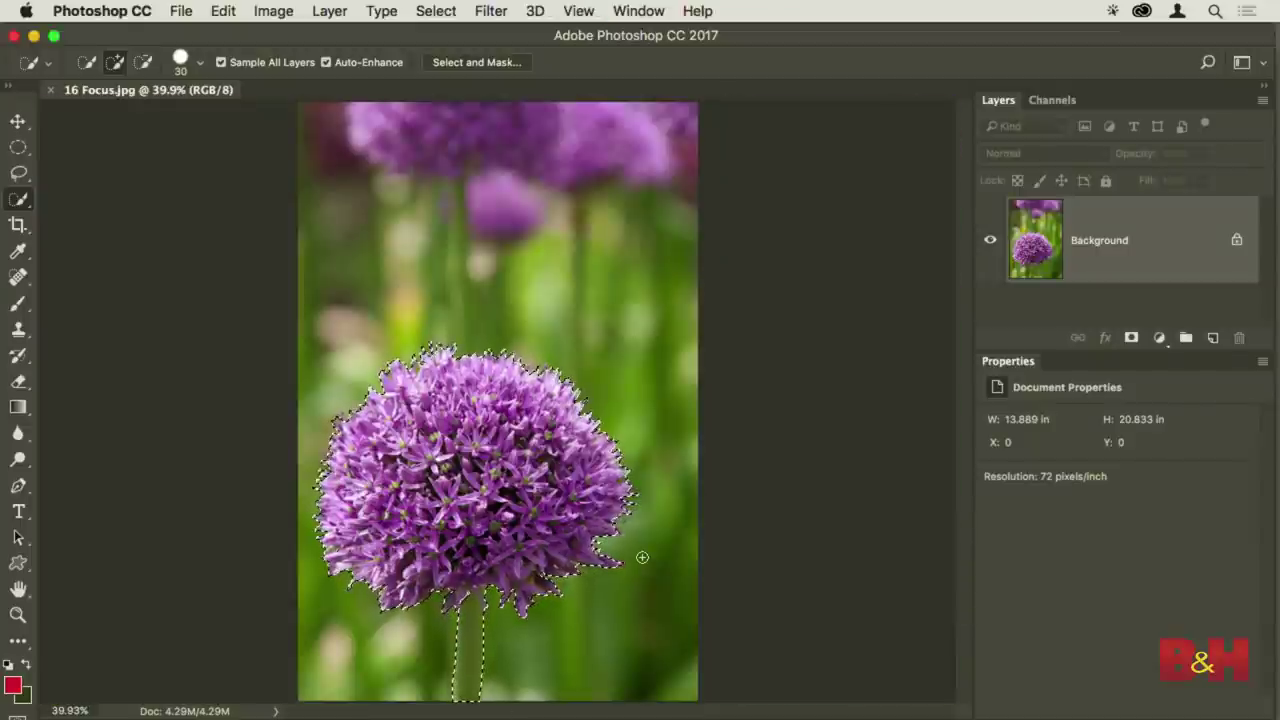
{"action": "key", "text": "super+w"}
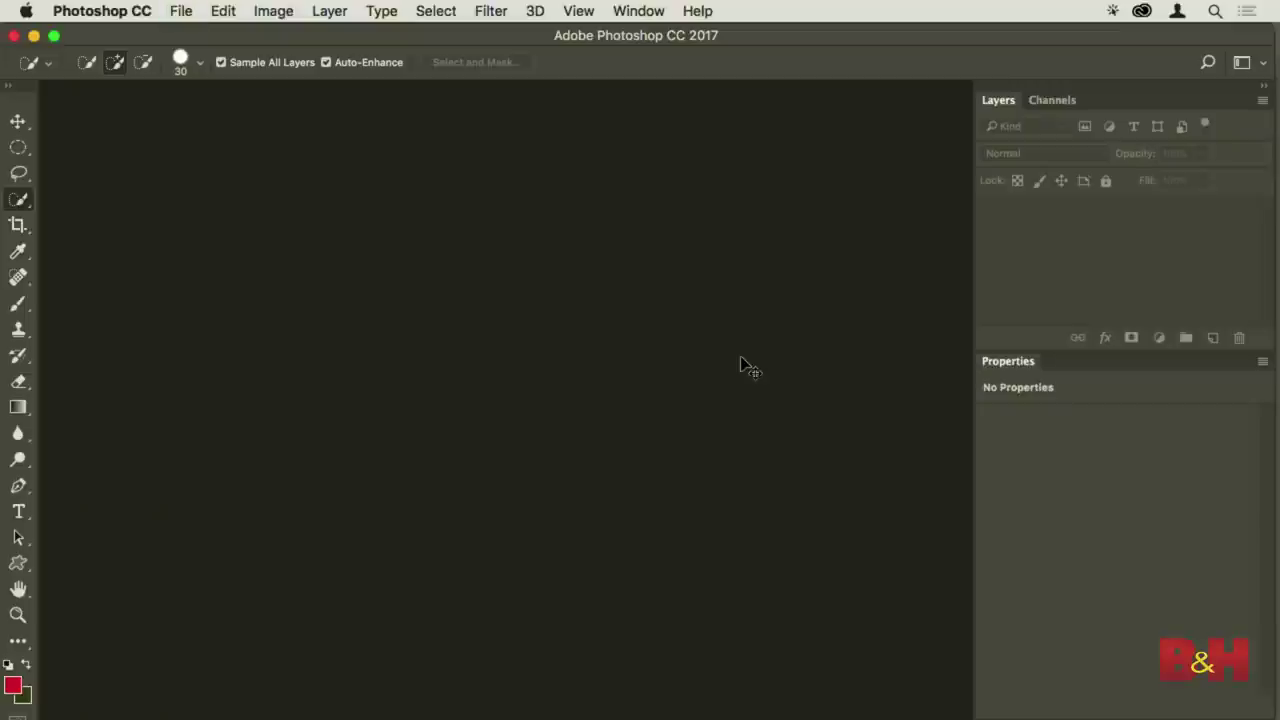
Open 17 Channel.jpg from Adobe Bridge and fit the whole photo on screen
{"action": "key", "text": "super+Tab"}
{"action": "key", "text": "Tab"}
{"action": "key", "text": "super+Tab"}
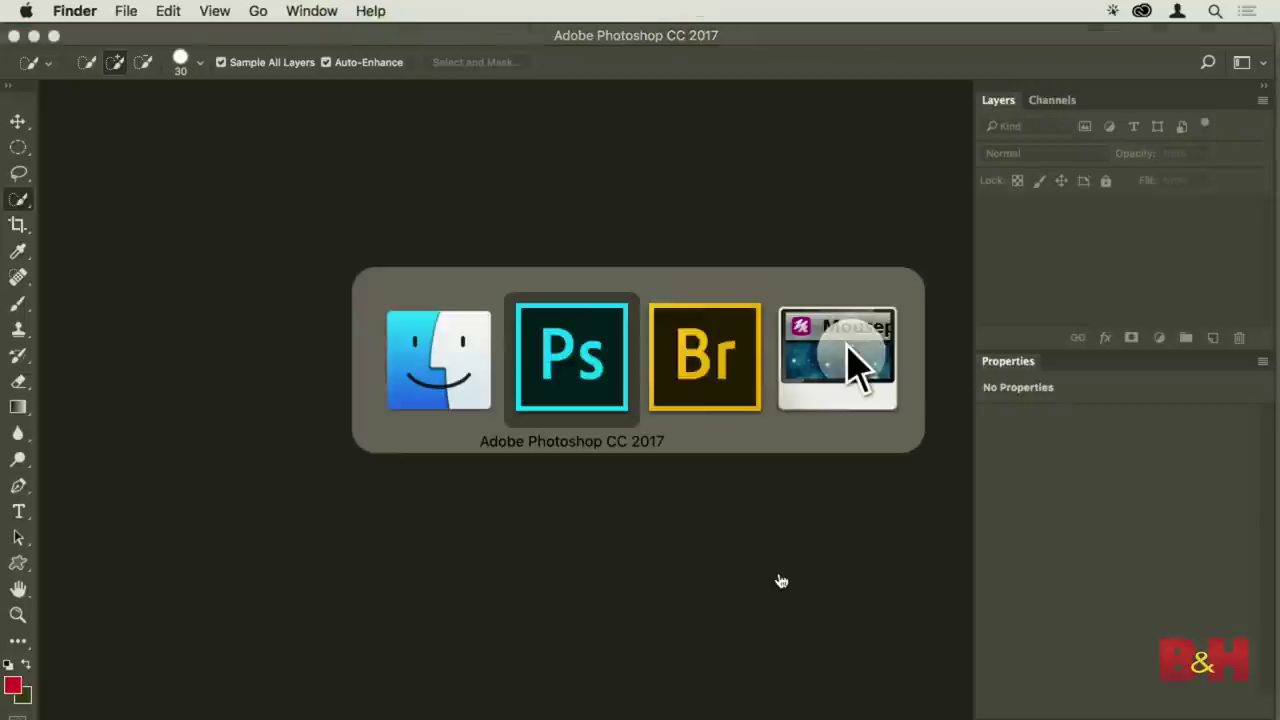
{"action": "key", "text": "super+Tab"}
{"action": "double_click", "coordinate": [1020, 585]}
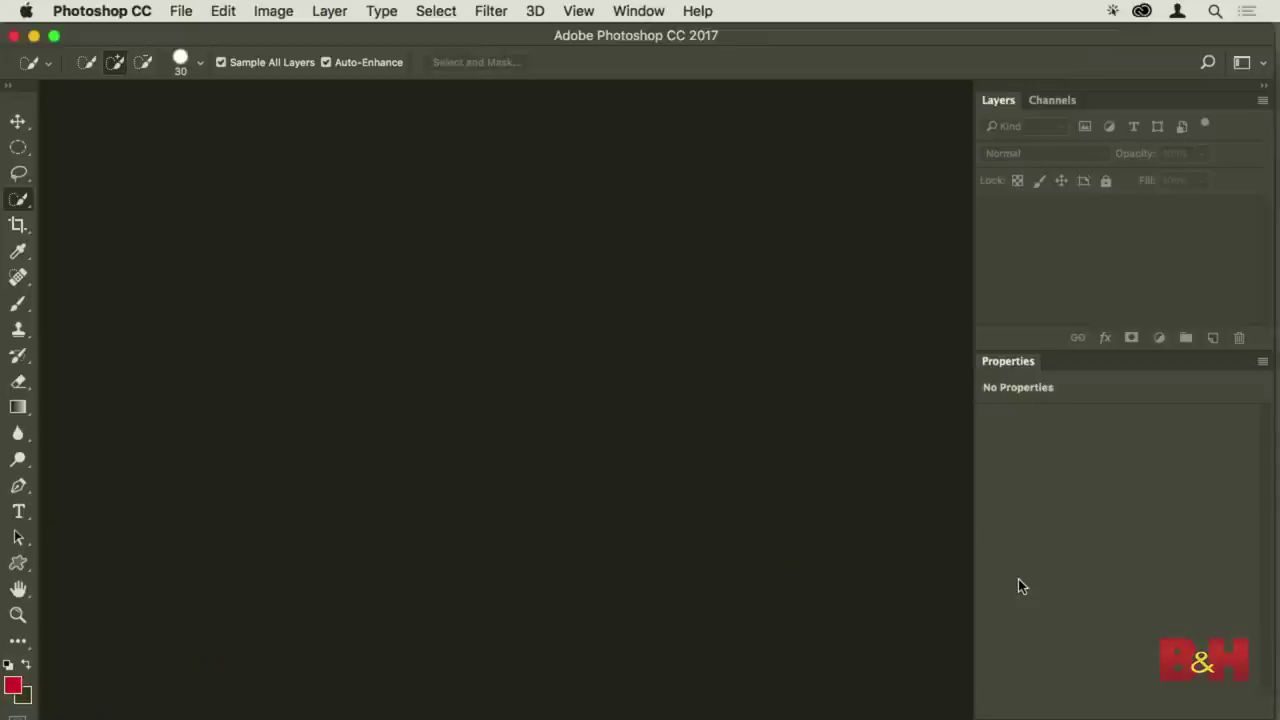
{"action": "key", "text": "super+0"}
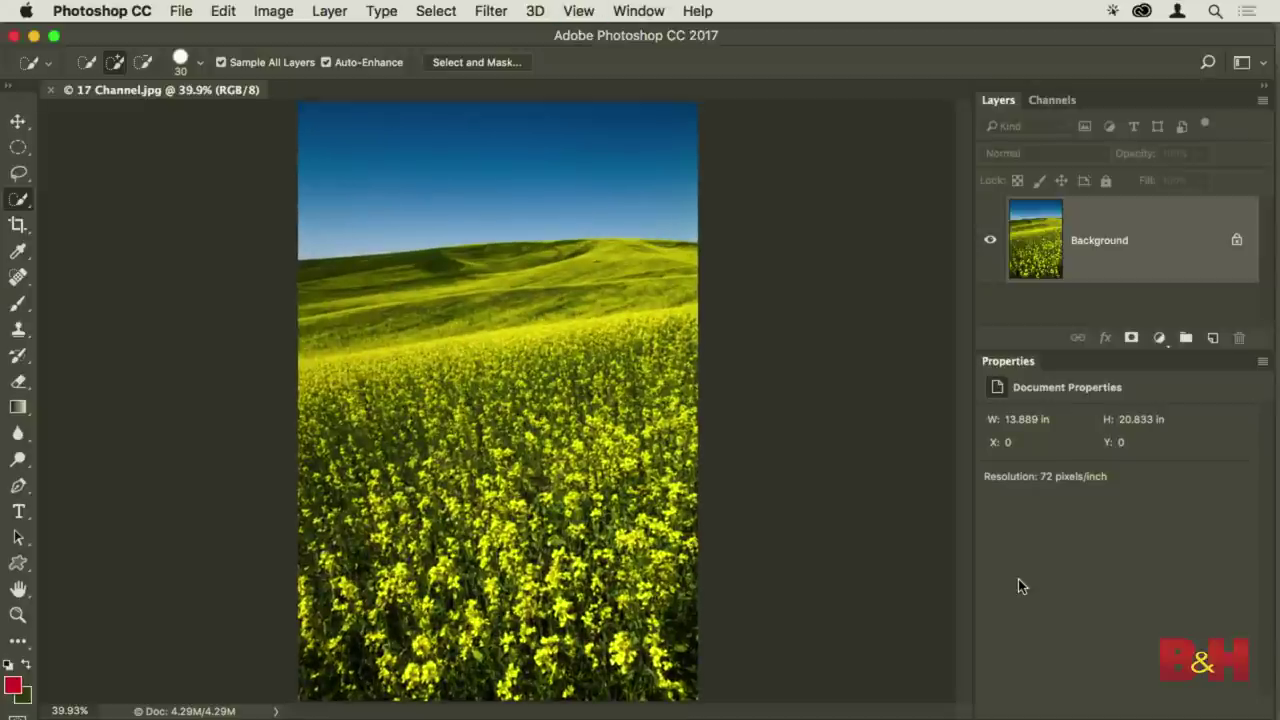
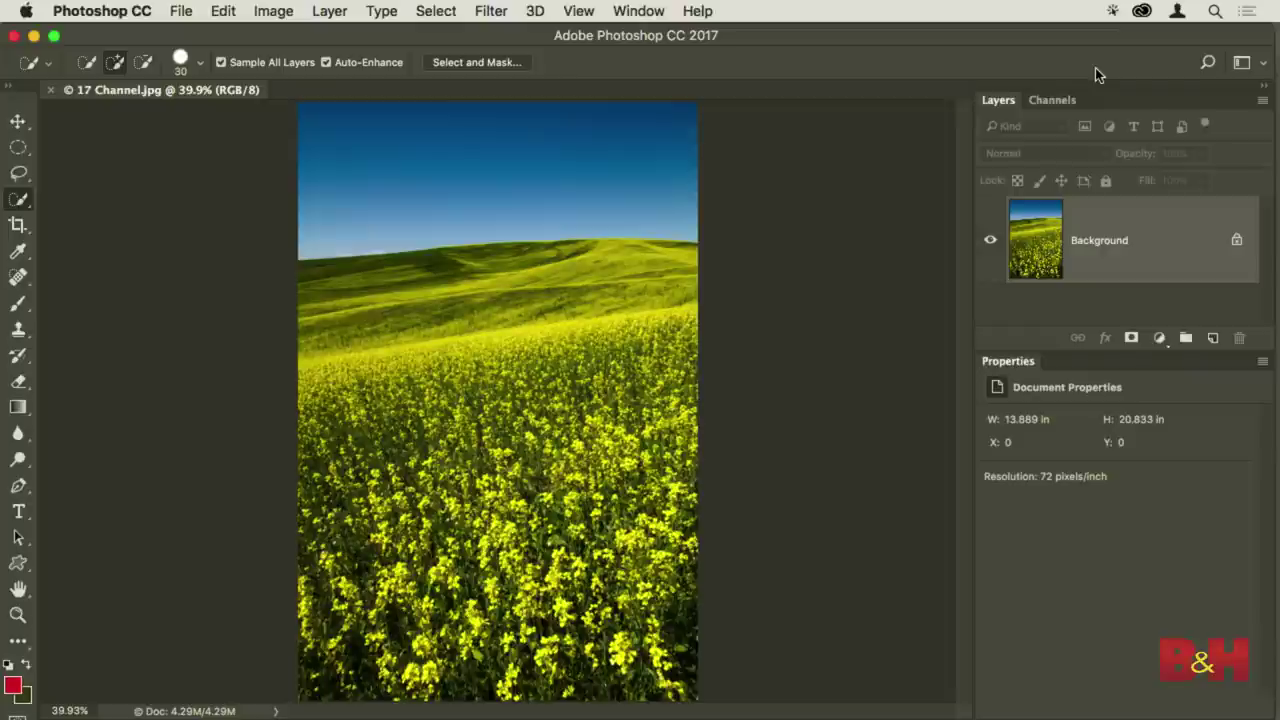
Expand the Channels panel to list RGB, Red, Green and Blue, then view Red alone
{"action": "left_click", "coordinate": [1050, 102]}
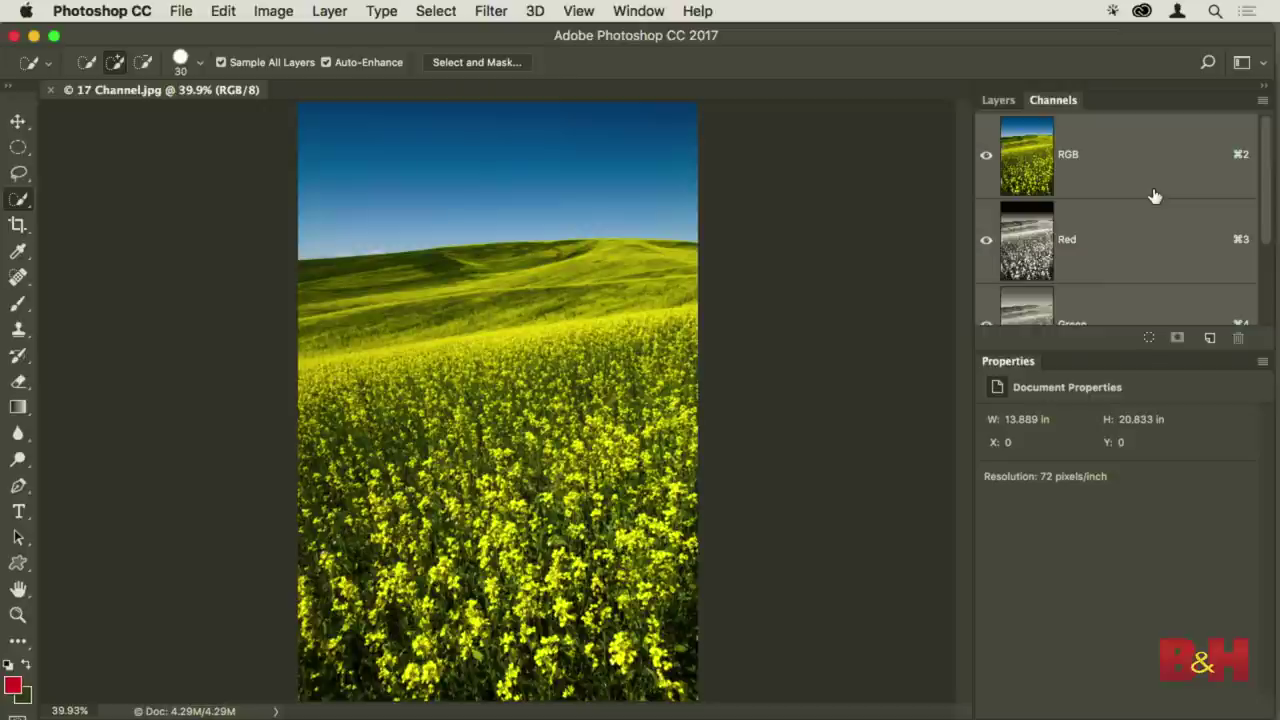
{"action": "left_click", "coordinate": [640, 11]}
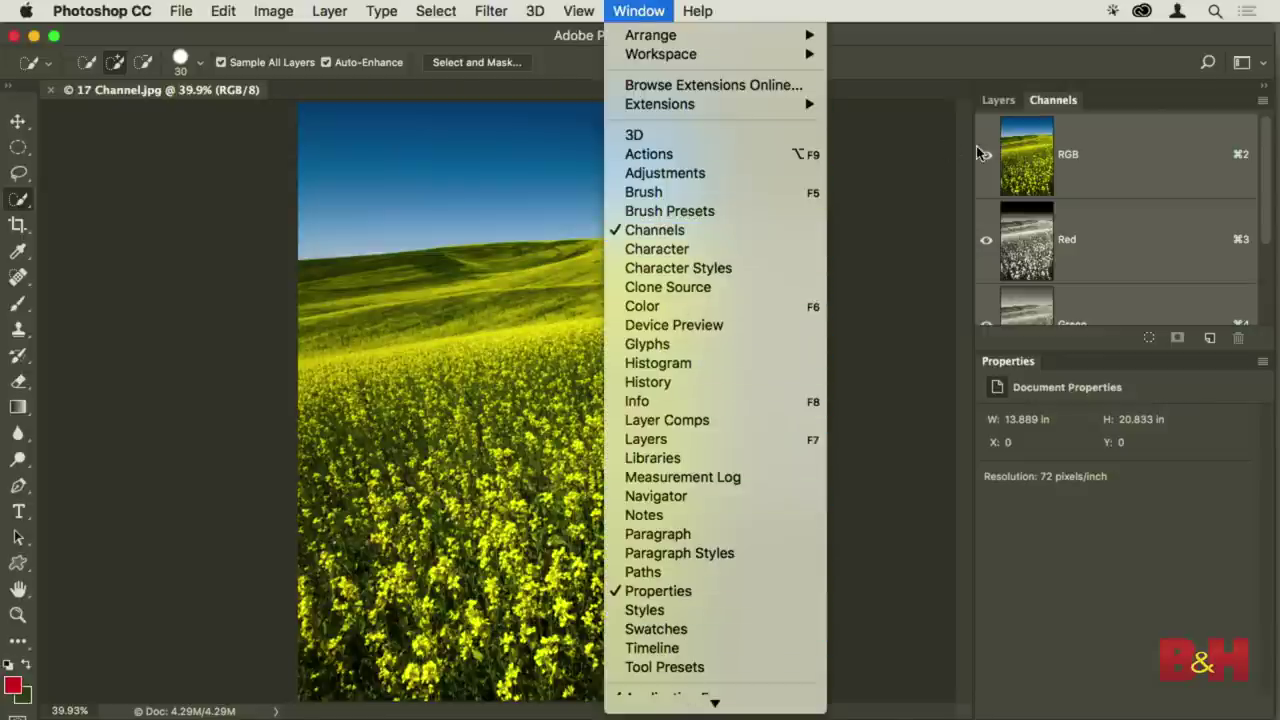
{"action": "left_click", "coordinate": [1066, 154]}
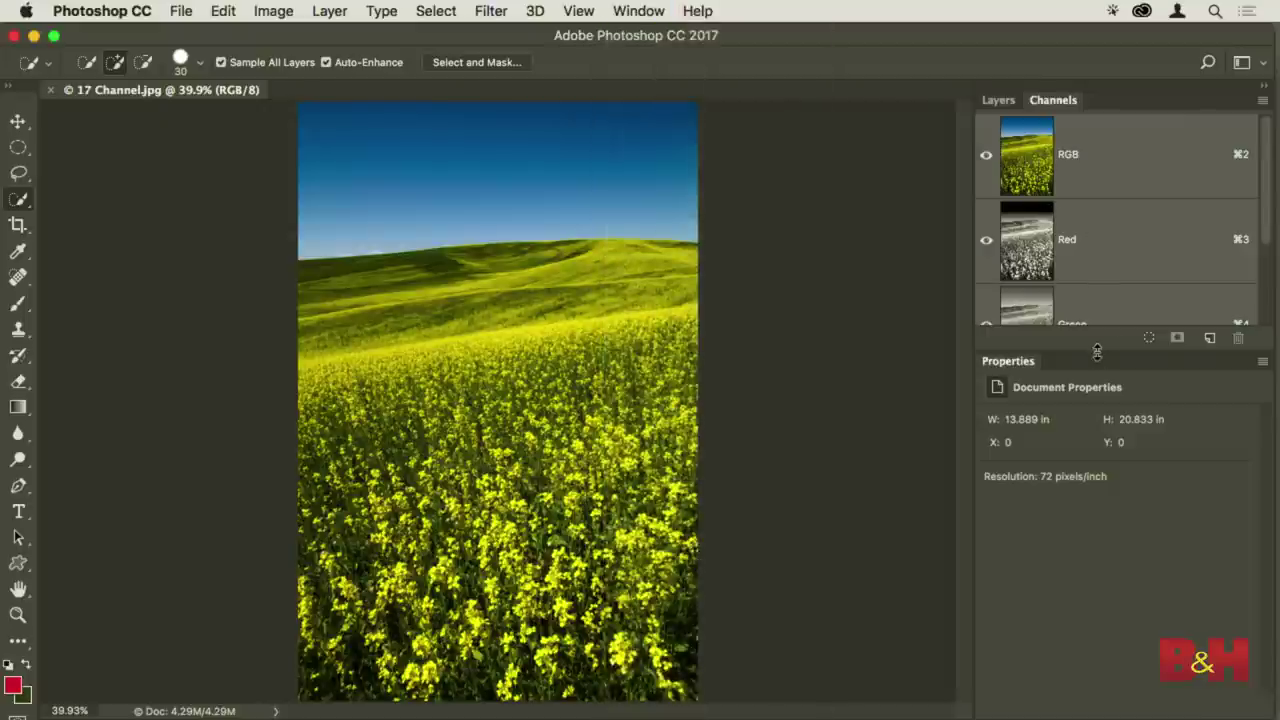
{"action": "left_click_drag", "start_coordinate": [1099, 349], "coordinate": [1100, 483]}
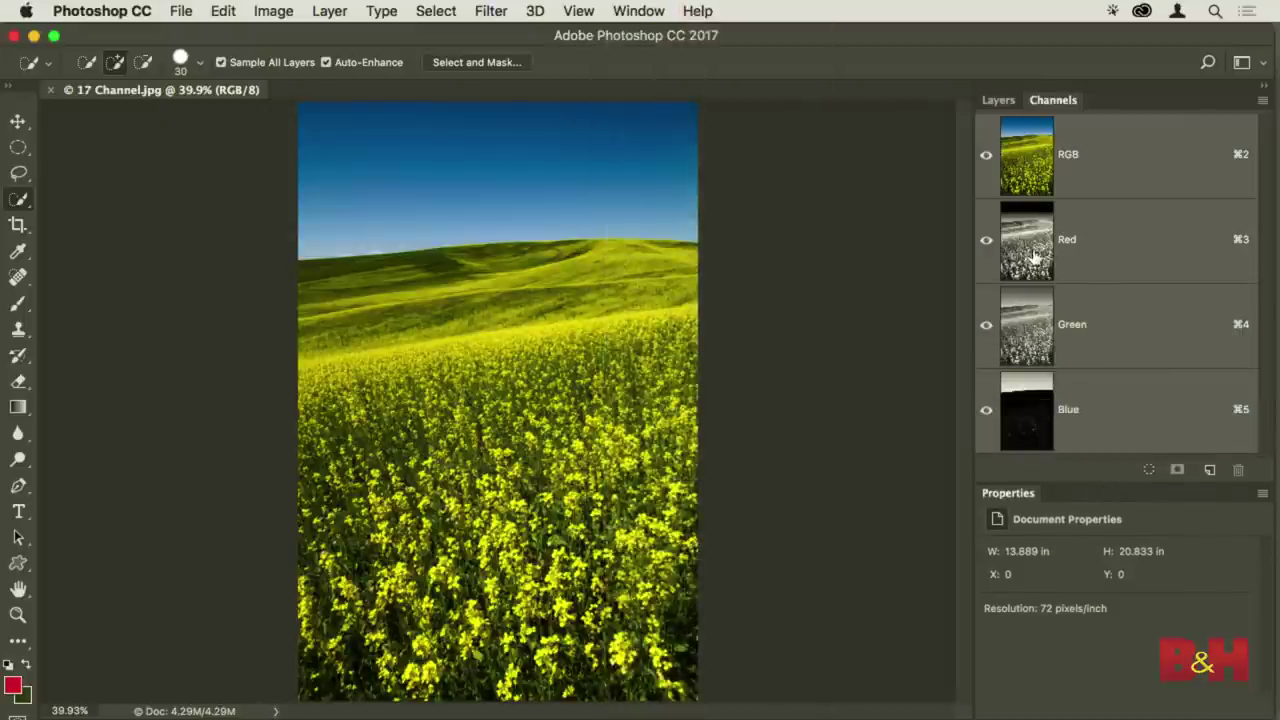
{"action": "left_click", "coordinate": [1033, 246]}
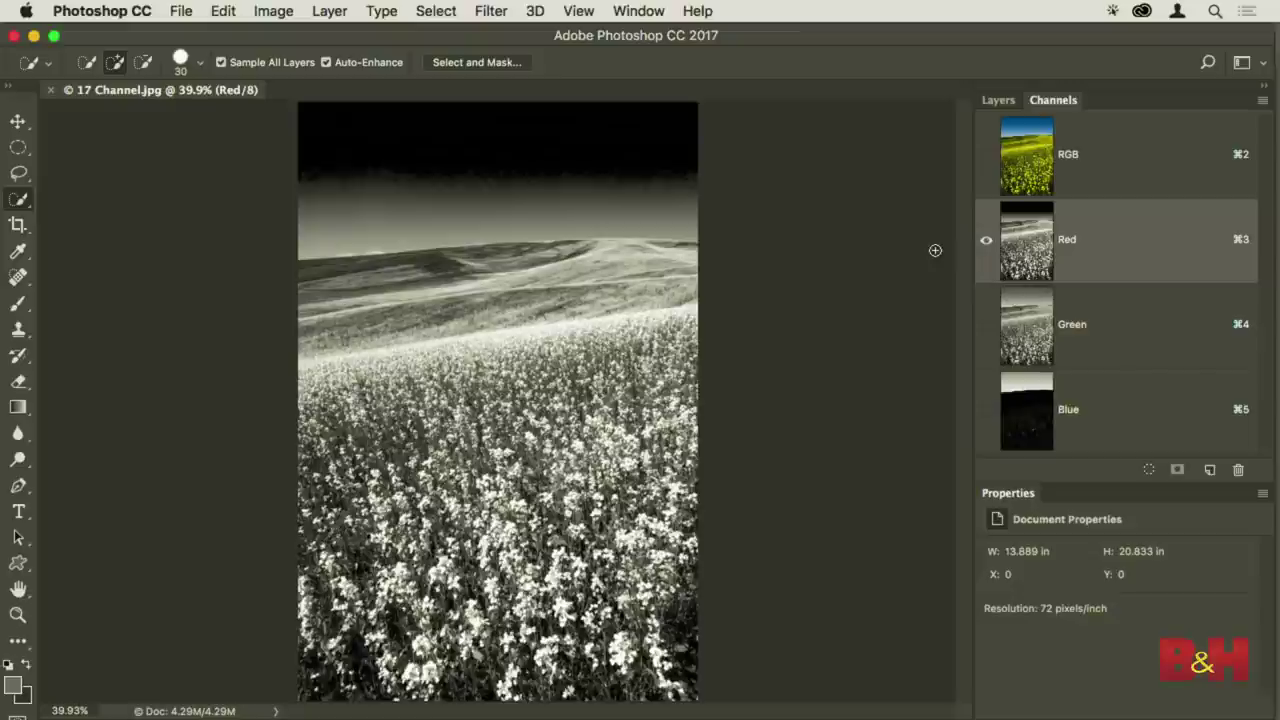
View the Green and Blue channels alone, then duplicate Blue as Blue copy
{"action": "left_click", "coordinate": [1038, 342]}
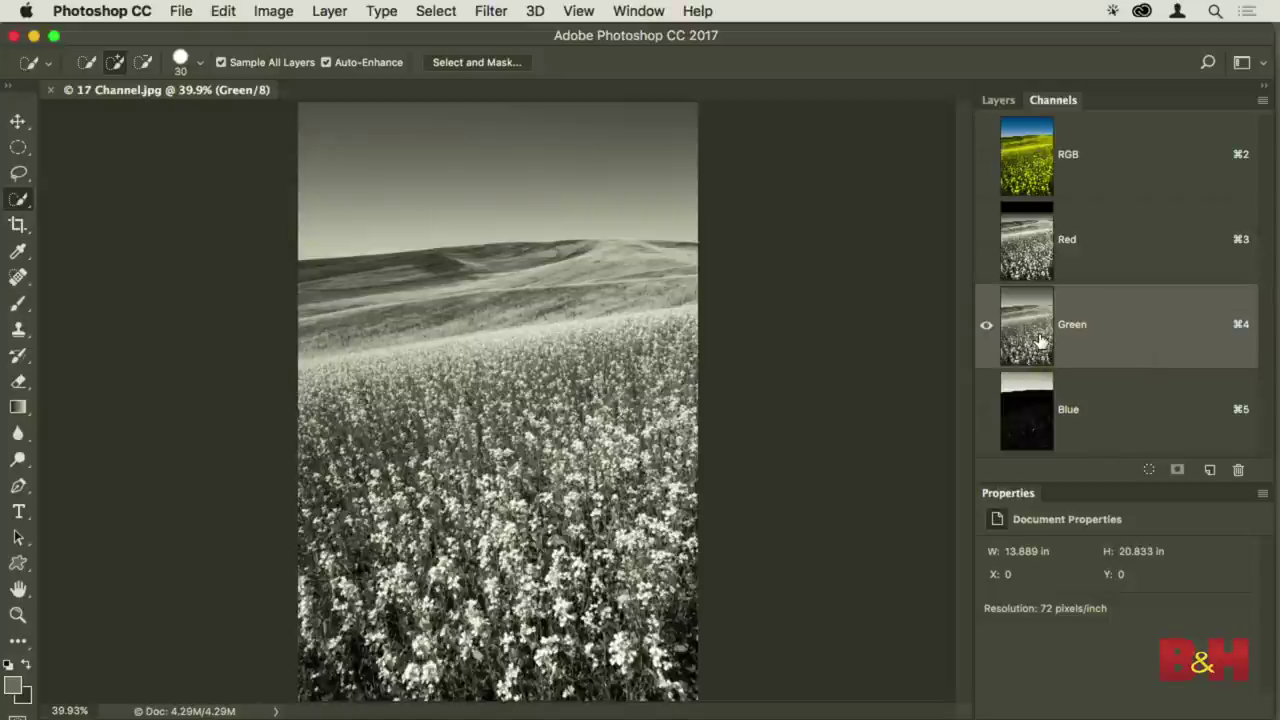
{"action": "left_click", "coordinate": [1028, 414]}
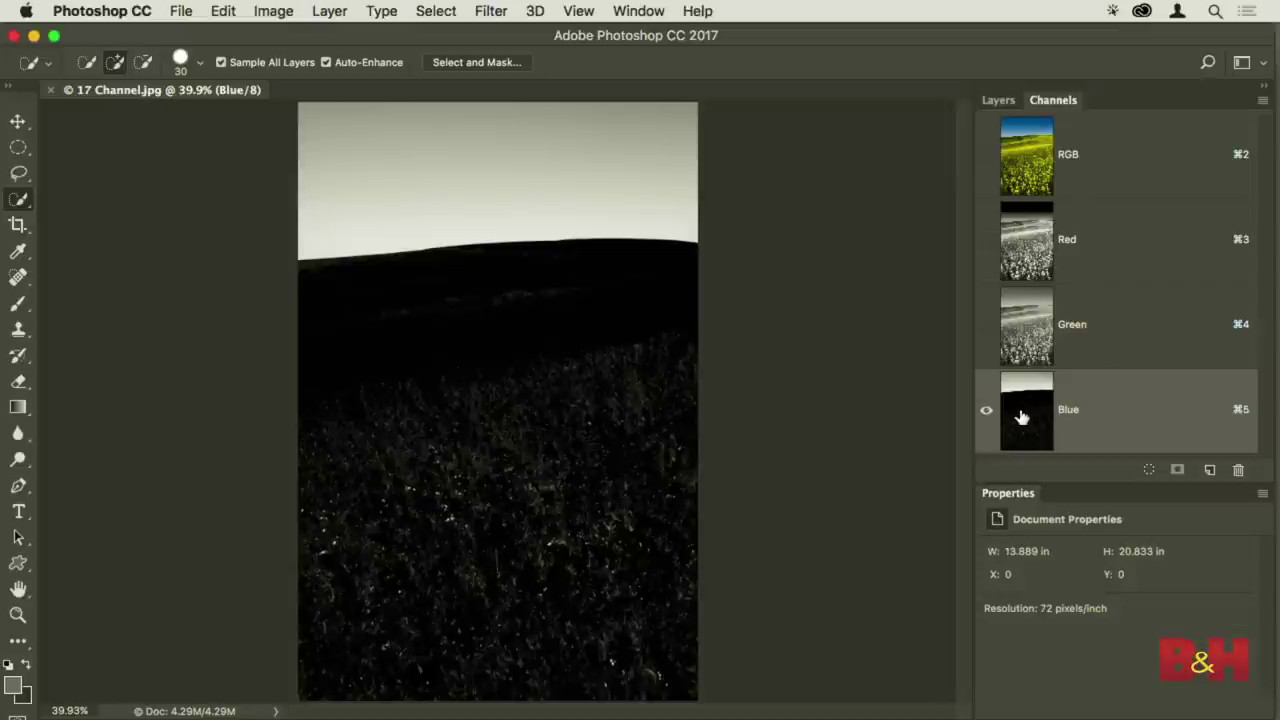
{"action": "left_click_drag", "start_coordinate": [1025, 410], "coordinate": [1210, 474]}
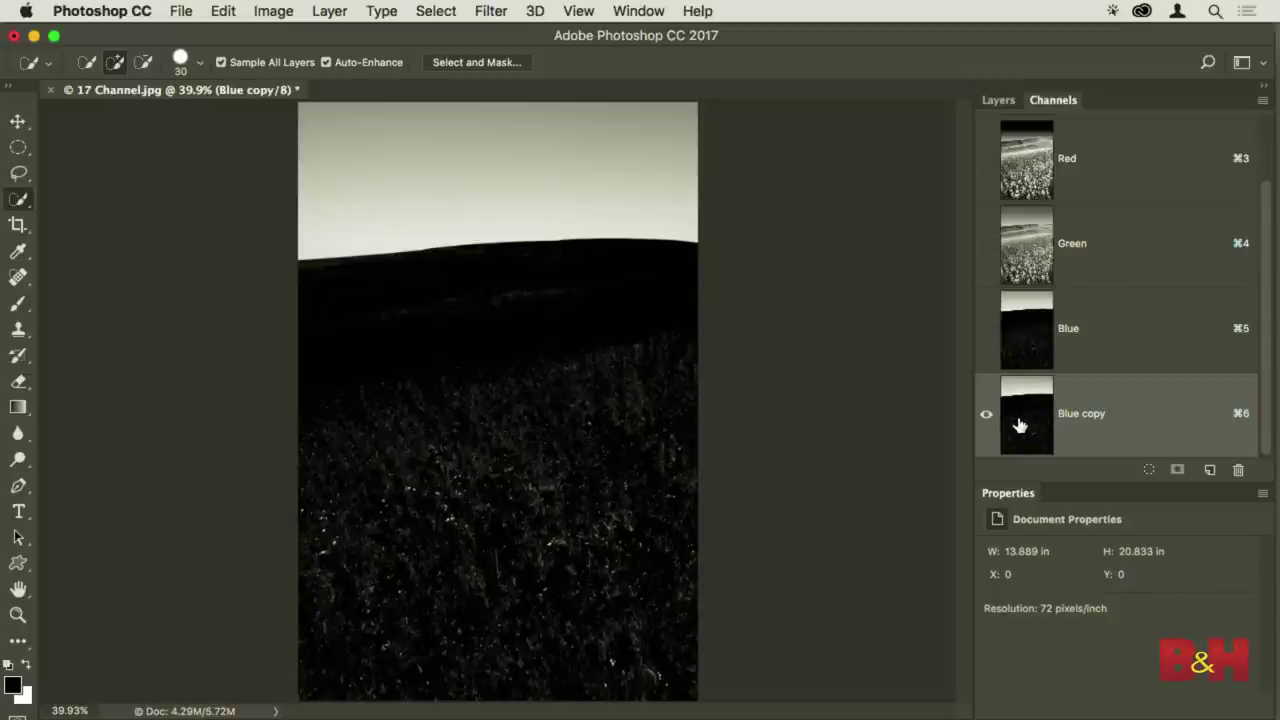
Open the Image > Adjustments menu for the Blue copy channel
{"action": "left_click", "coordinate": [275, 14]}
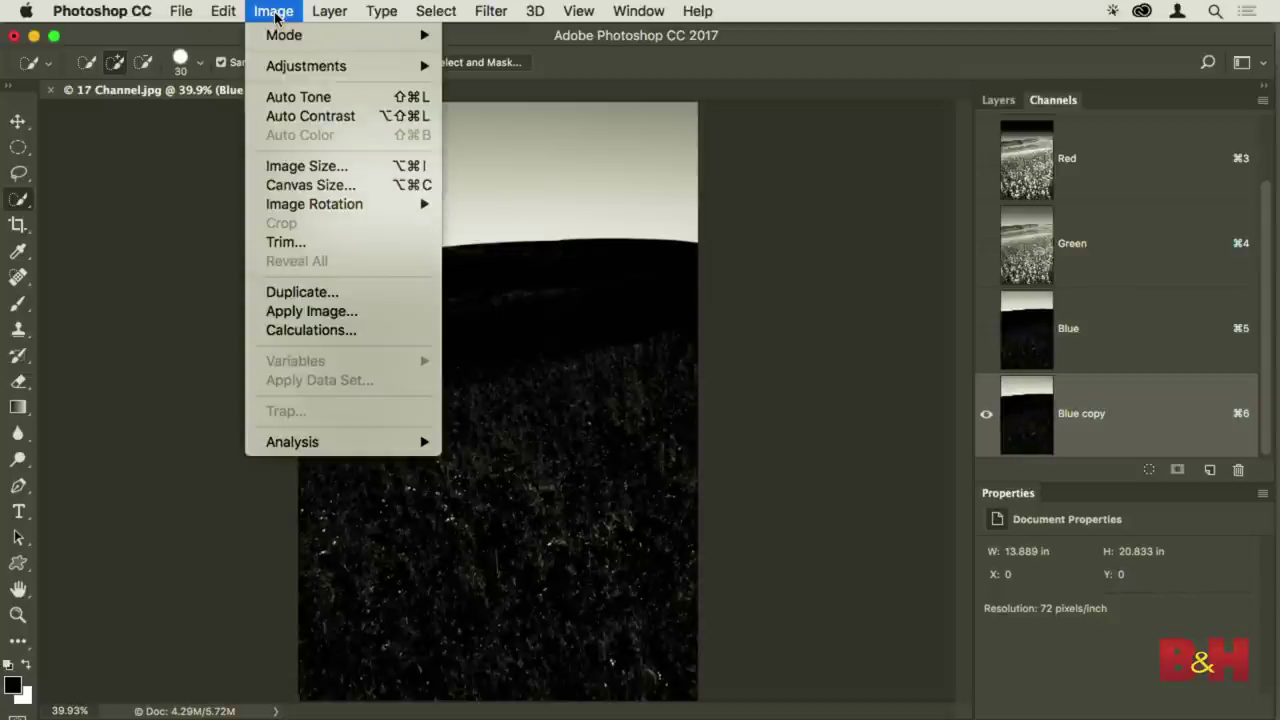
{"action": "mouse_move", "coordinate": [306, 68]}
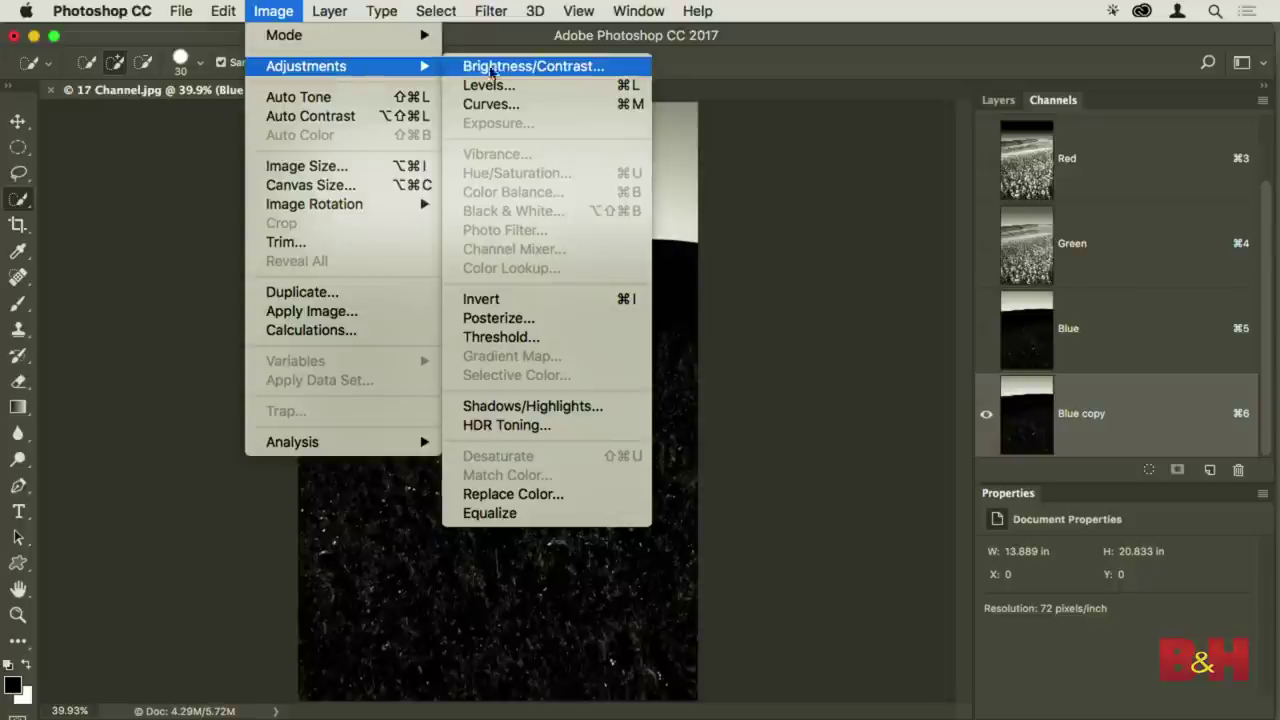
Apply Levels to Blue copy with black point 118 and white point 120
{"action": "left_click", "coordinate": [531, 88]}
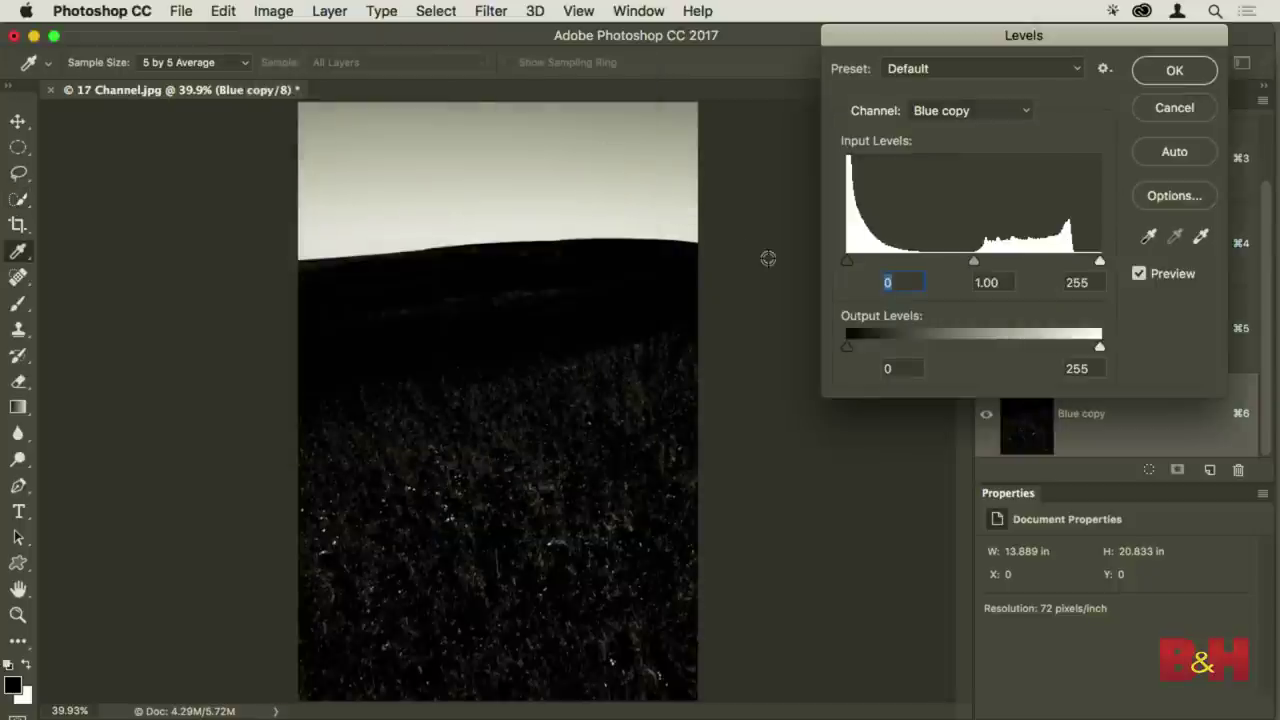
{"action": "left_click_drag", "start_coordinate": [1099, 262], "coordinate": [969, 262]}
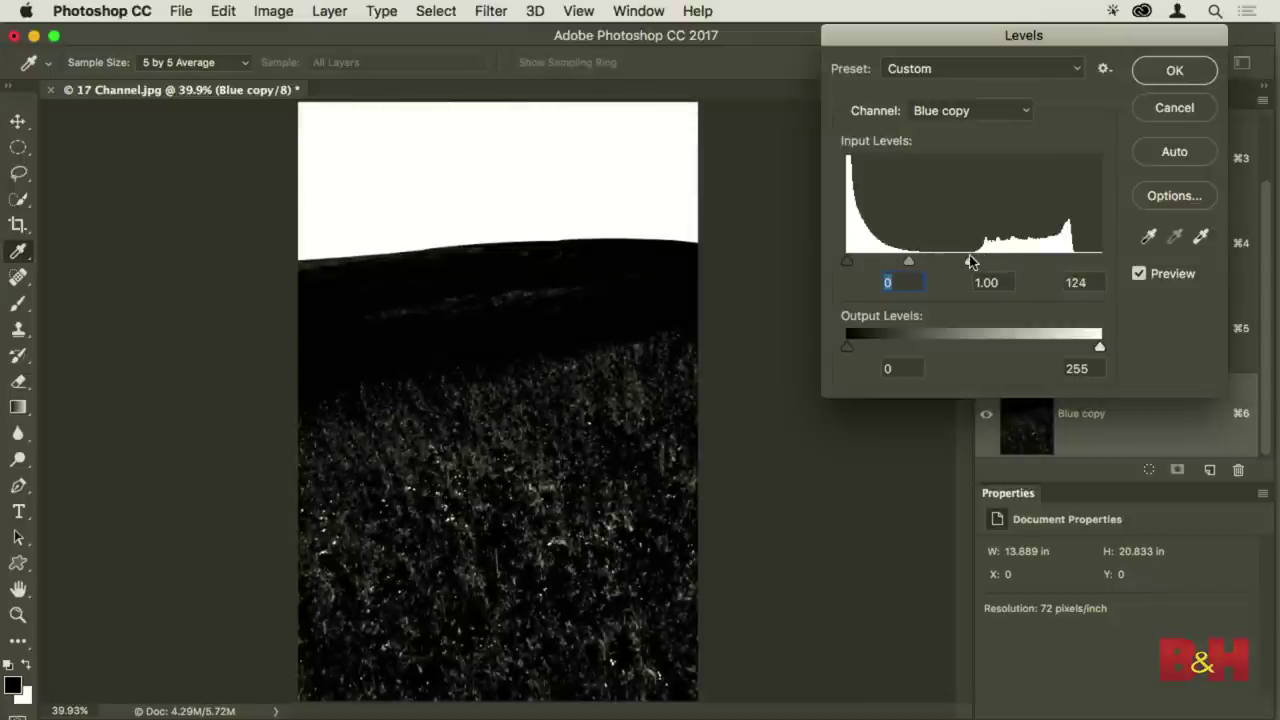
{"action": "left_click_drag", "start_coordinate": [848, 263], "coordinate": [965, 264]}
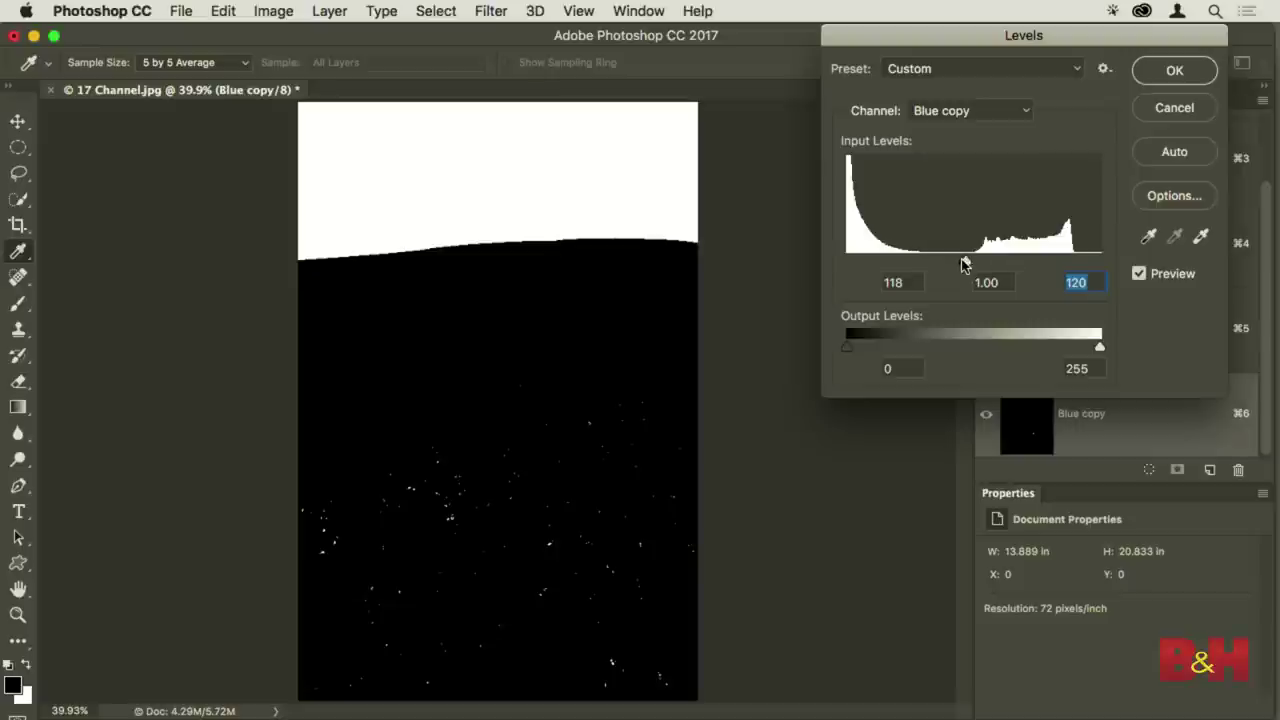
{"action": "left_click", "coordinate": [966, 262]}
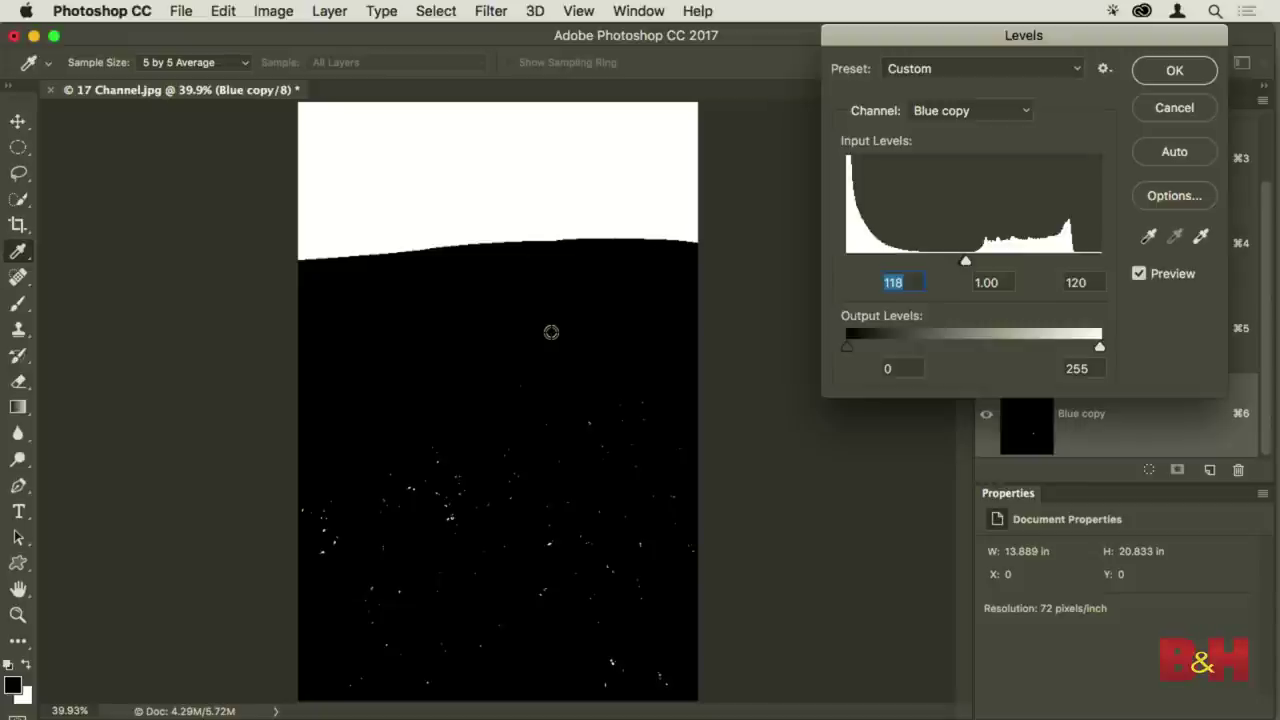
{"action": "left_click", "coordinate": [1175, 71]}
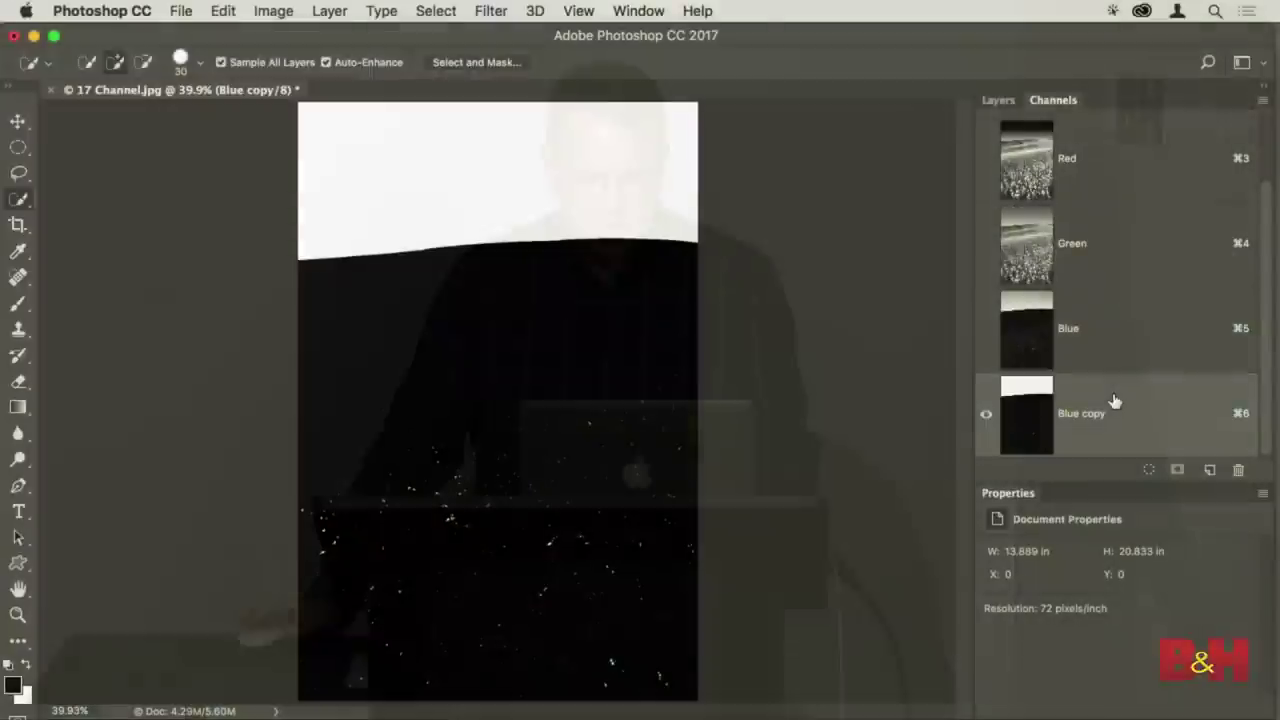
Switch to the Brush tool and enlarge it to a 400 px black brush
{"action": "key", "text": "b"}
{"action": "key", "text": "bracketright"}
{"action": "key", "text": "bracketright"}
{"action": "key", "text": "bracketright"}
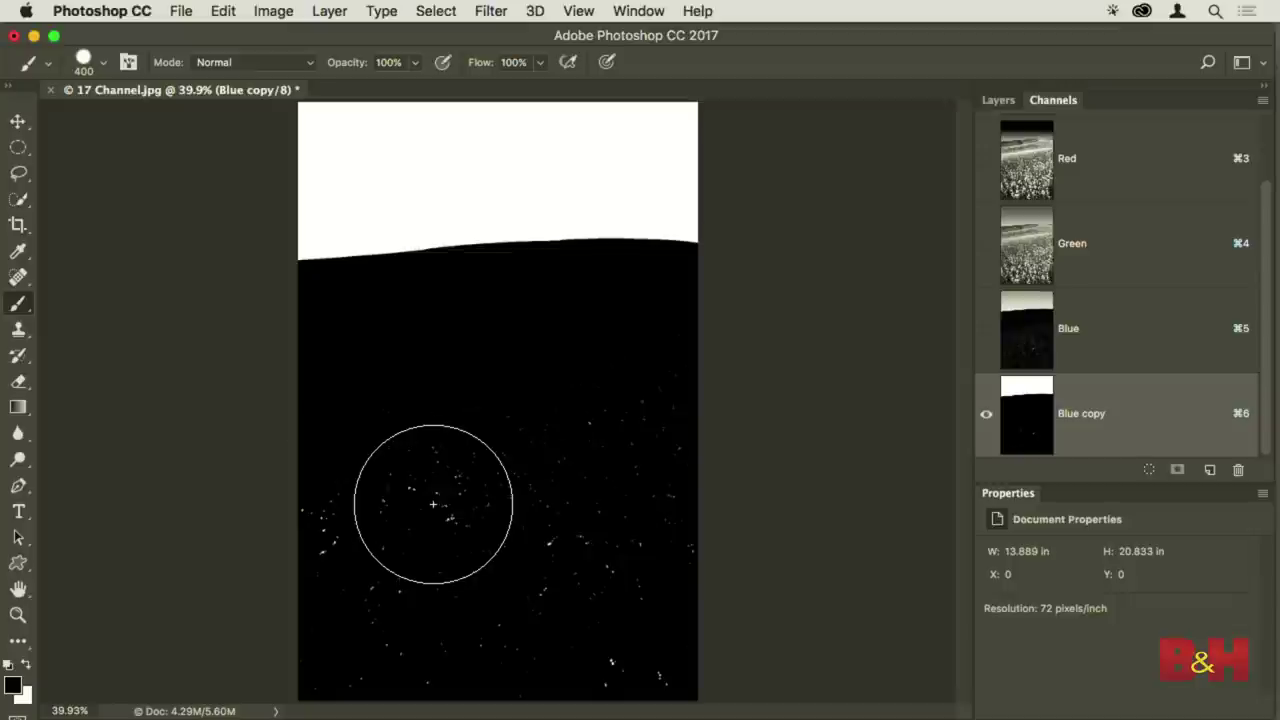
Paint black over the white specks in the lower field, checking zoomed in, then fit on screen
{"action": "mouse_move", "coordinate": [355, 400]}
{"action": "left_mouse_down"}
{"action": "mouse_move", "coordinate": [611, 396]}
{"action": "mouse_move", "coordinate": [336, 507]}
{"action": "mouse_move", "coordinate": [569, 532]}
{"action": "mouse_move", "coordinate": [503, 582]}
{"action": "mouse_move", "coordinate": [370, 636]}
{"action": "mouse_move", "coordinate": [781, 659]}
{"action": "left_mouse_up"}
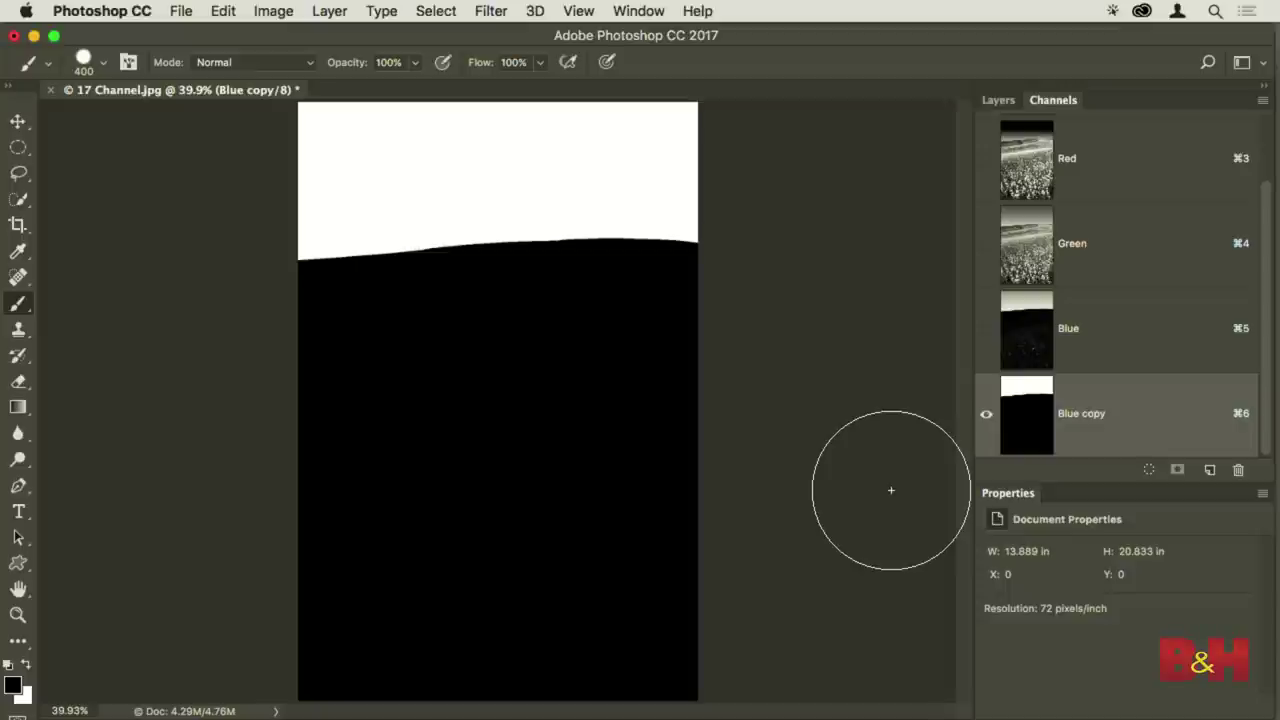
{"action": "key", "text": "super+space"}
{"action": "left_click_drag", "start_coordinate": [472, 233], "coordinate": [986, 385]}
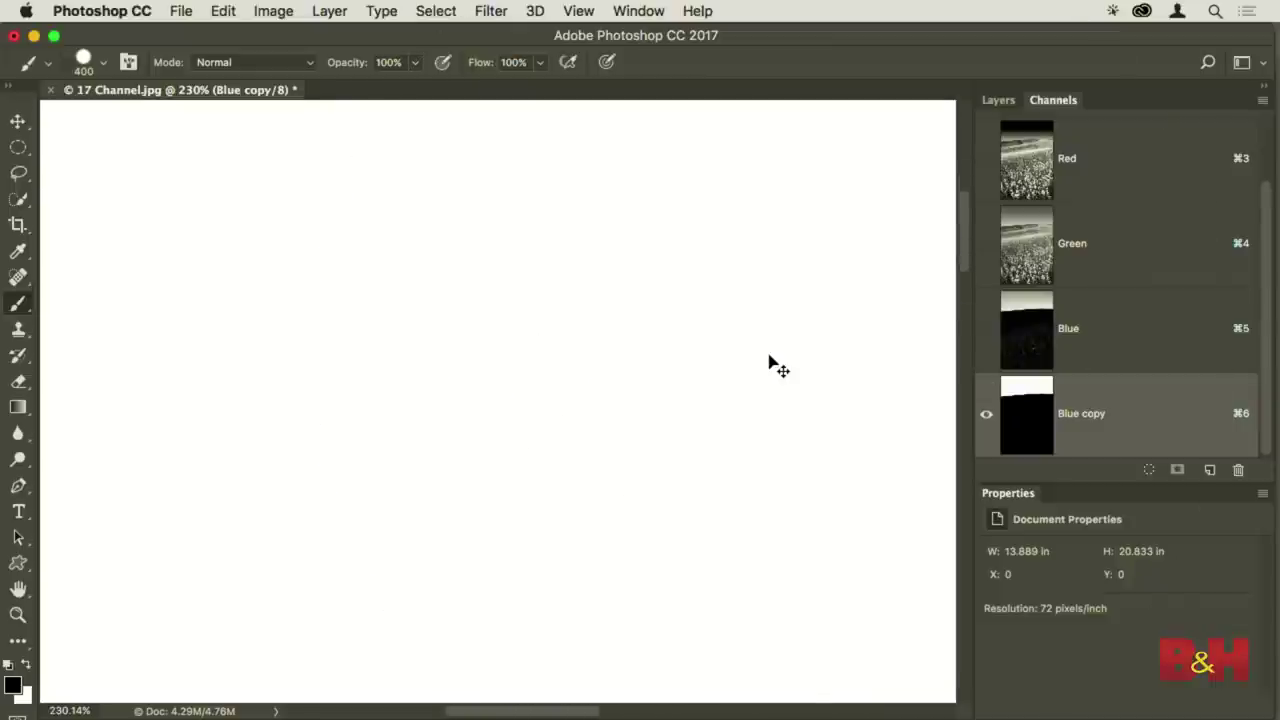
{"action": "key", "text": "super+0"}
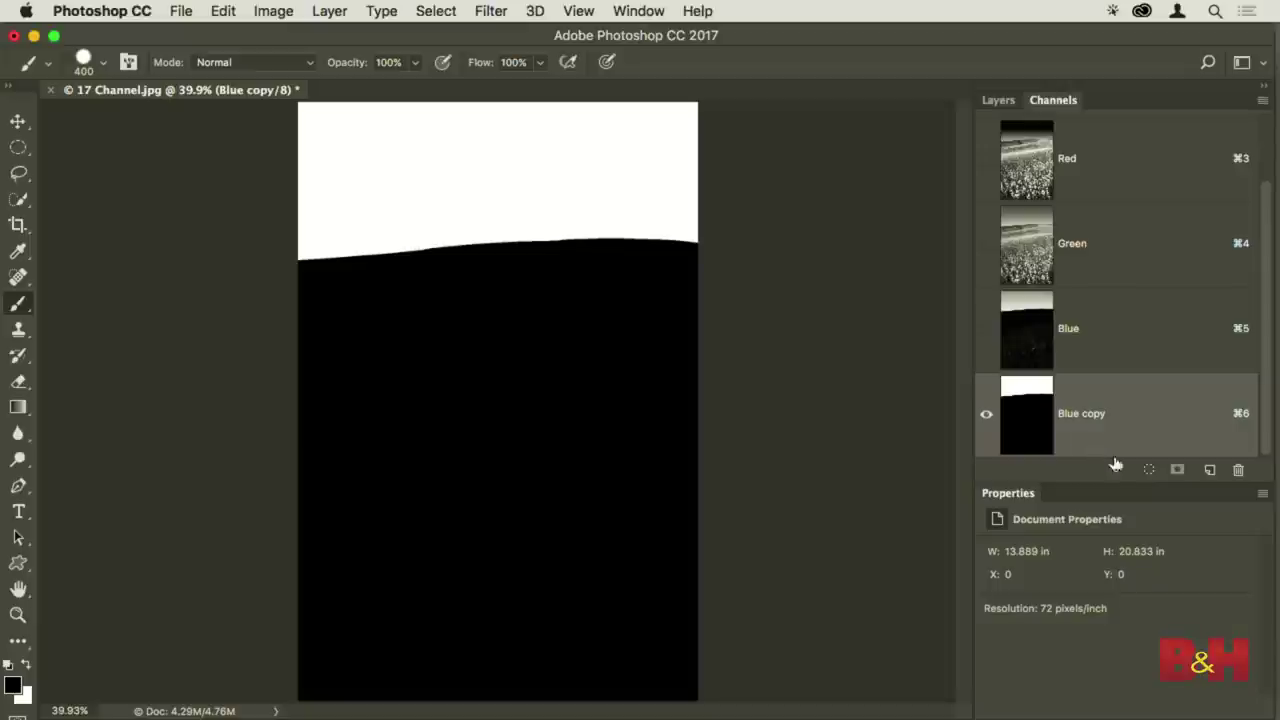
Load Blue copy as a selection, invert it to the field, and return to RGB
{"action": "left_click", "coordinate": [1149, 472]}
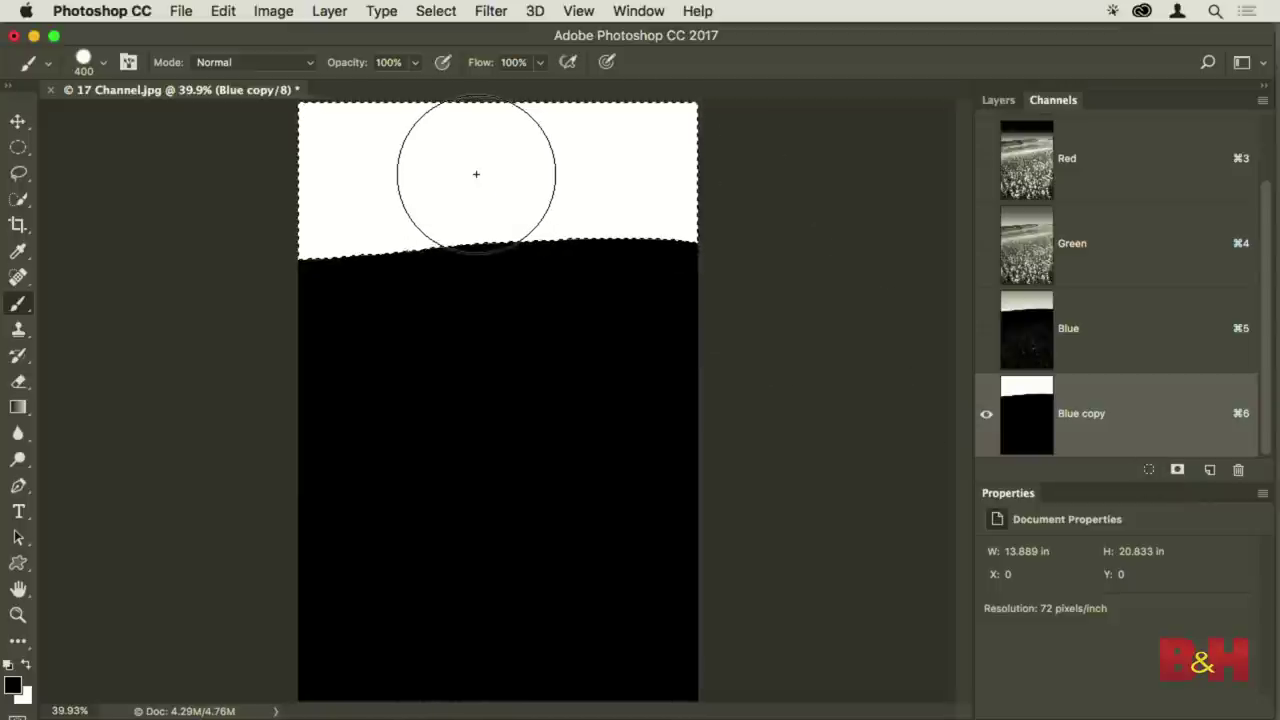
{"action": "left_click", "coordinate": [437, 12]}
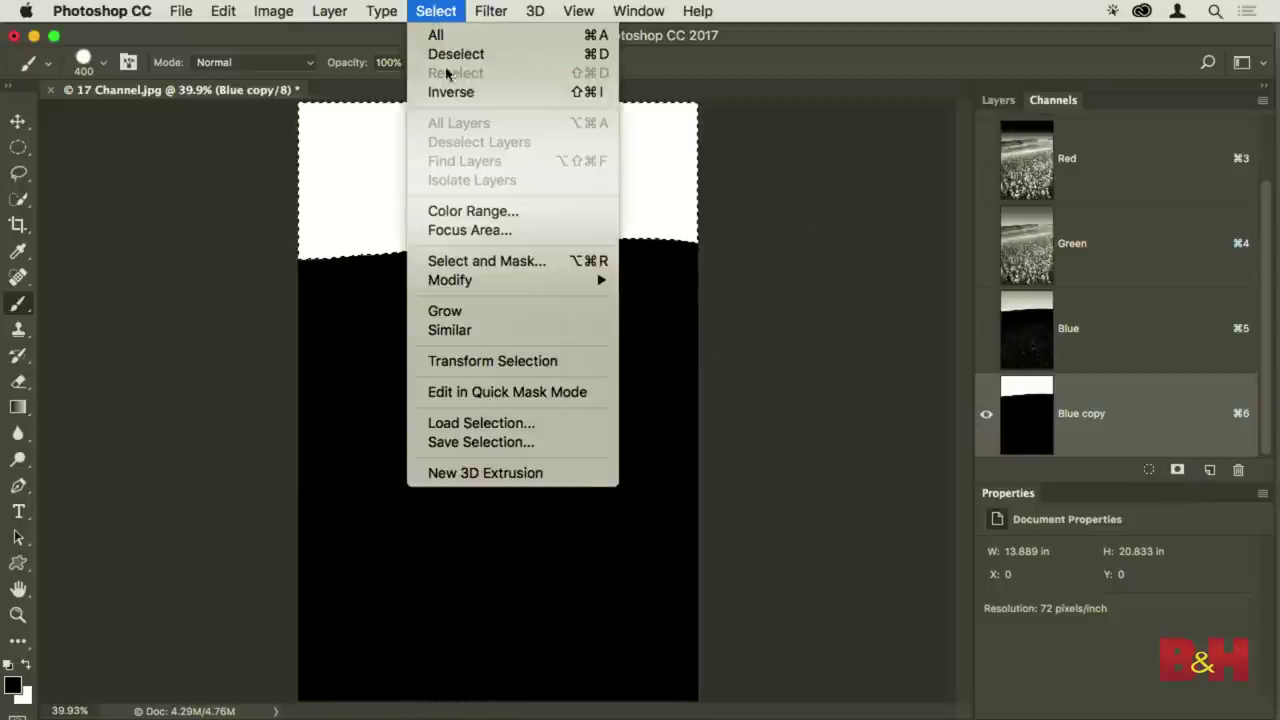
{"action": "left_click", "coordinate": [521, 94]}
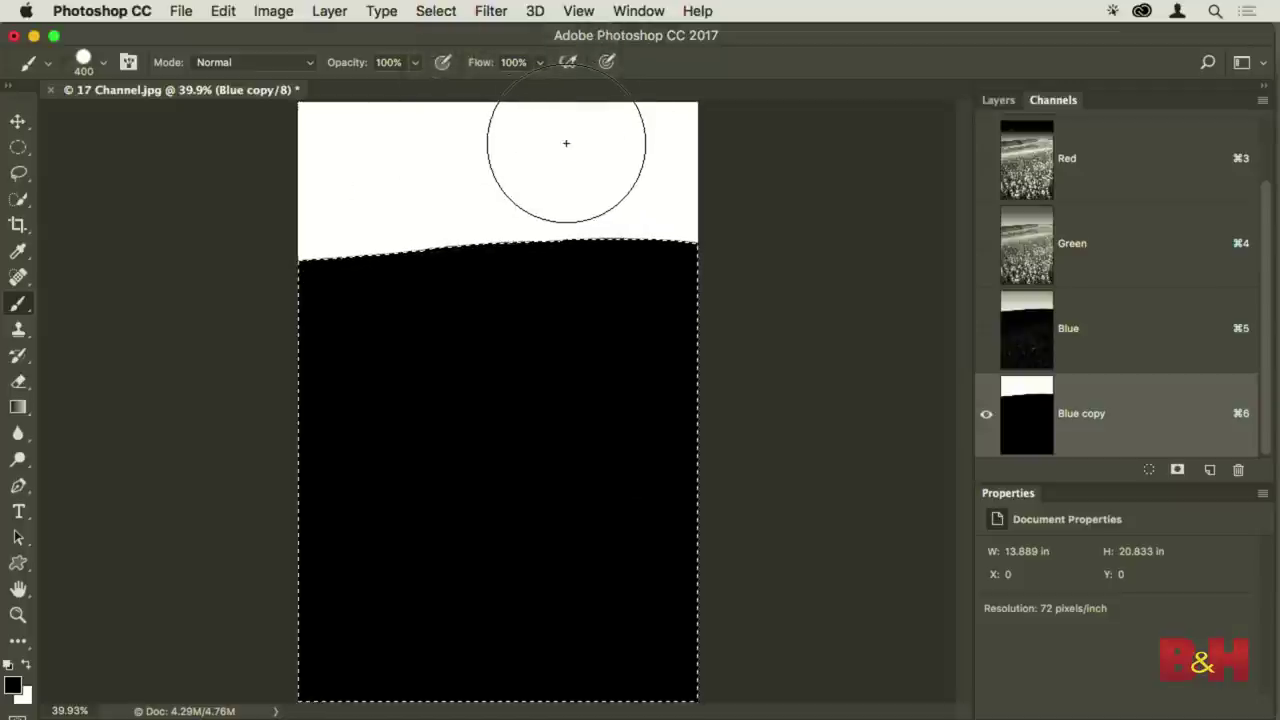
{"action": "scroll", "coordinate": [1120, 298], "scroll_direction": "up", "scroll_amount": 2}
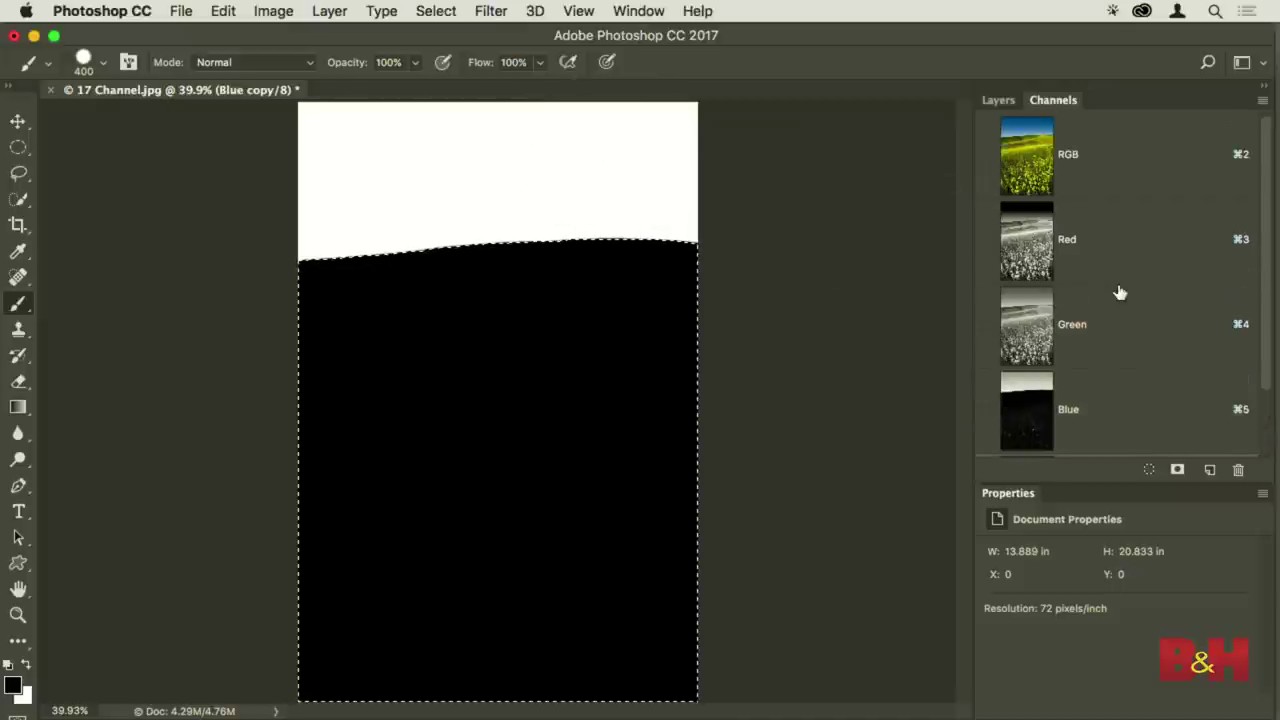
{"action": "left_click", "coordinate": [1023, 152]}
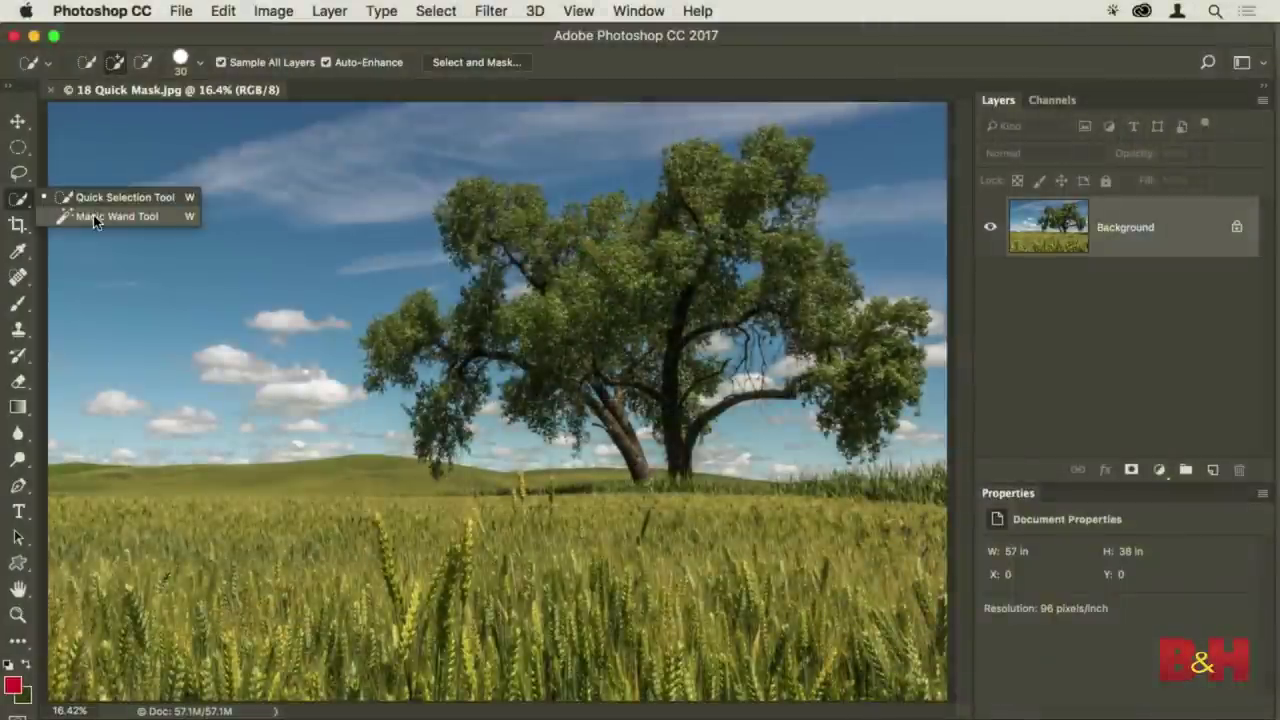
Magic Wand the sky around the tree, adding areas including the small left cloud
{"action": "left_click", "coordinate": [93, 215]}
{"action": "left_click", "coordinate": [237, 229]}
{"action": "left_click", "coordinate": [292, 214], "text": "shift"}
{"action": "left_click", "coordinate": [287, 318], "text": "shift"}
{"action": "left_click", "coordinate": [223, 408], "text": "shift"}
{"action": "left_click", "coordinate": [114, 404], "text": "shift"}
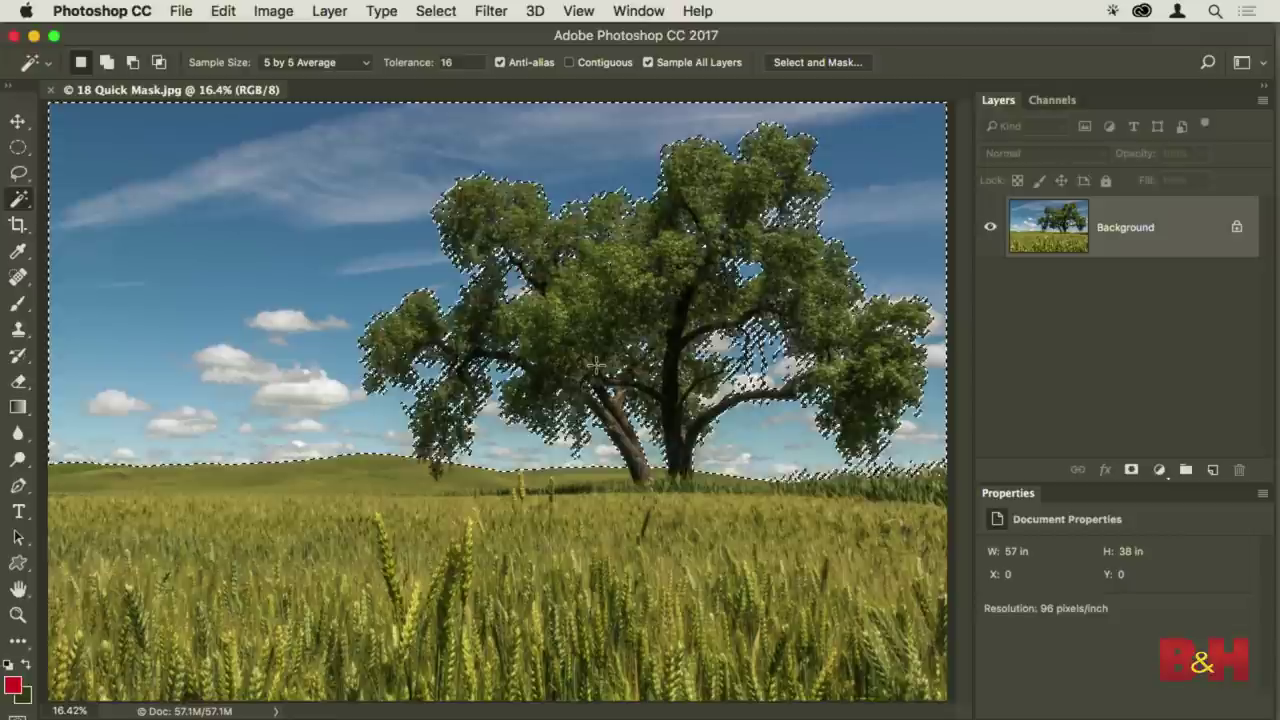
Extend the sky selection along the tree crown with Quick Selection, then exit Quick Mask
{"action": "right_click", "coordinate": [22, 204]}
{"action": "left_click", "coordinate": [64, 193]}
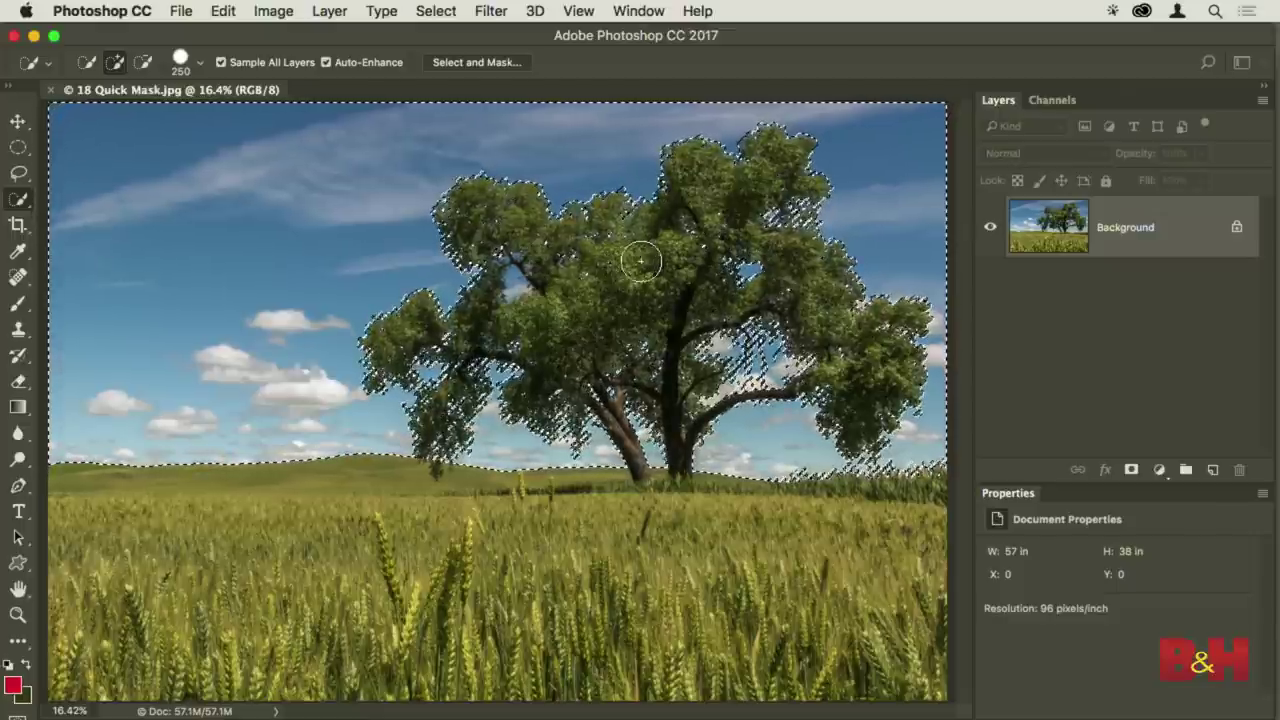
{"action": "left_click_drag", "start_coordinate": [543, 383], "coordinate": [687, 452]}
{"action": "left_click_drag", "start_coordinate": [523, 509], "coordinate": [646, 331]}
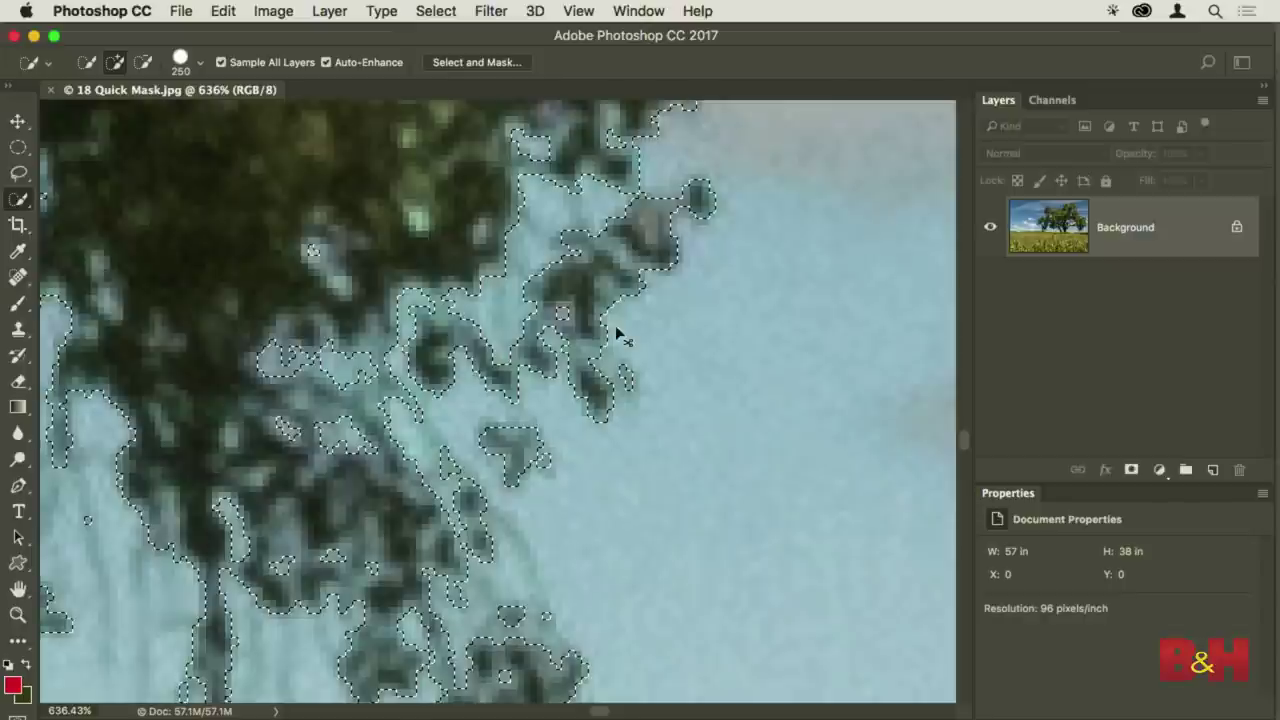
{"action": "left_click_drag", "start_coordinate": [398, 392], "coordinate": [558, 342]}
{"action": "key", "text": "super+0"}
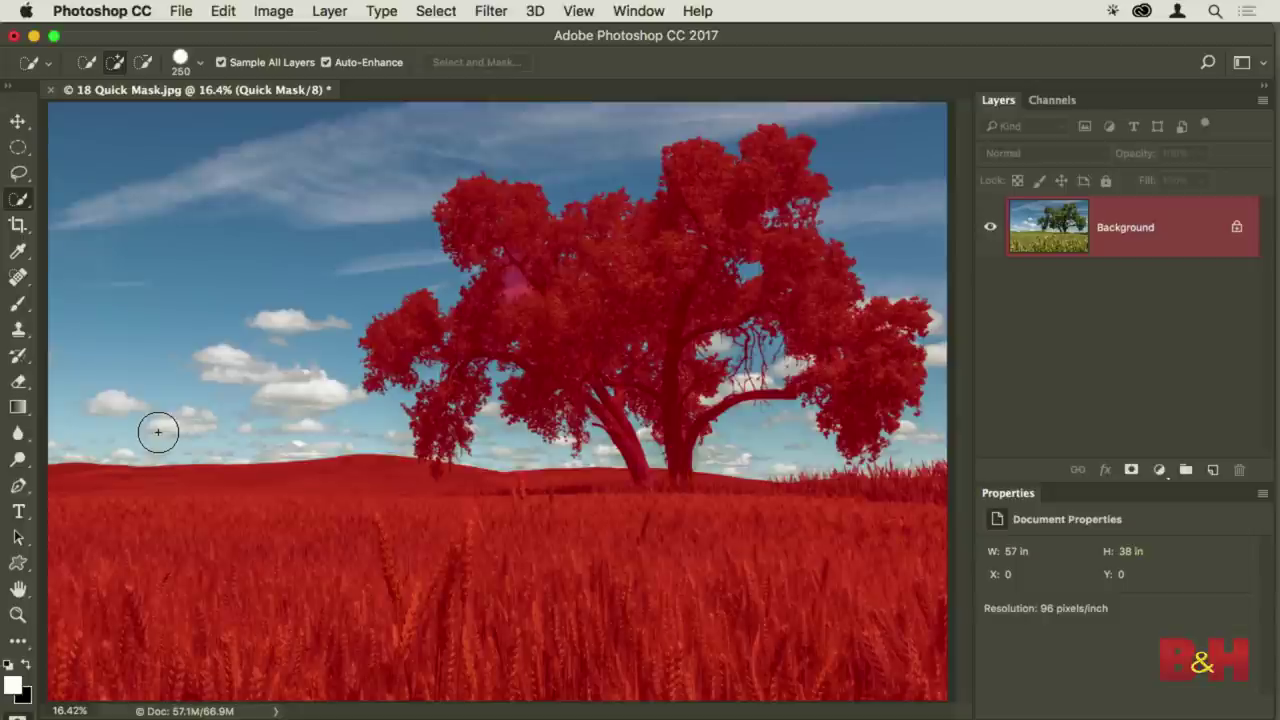
{"action": "key", "text": "q"}
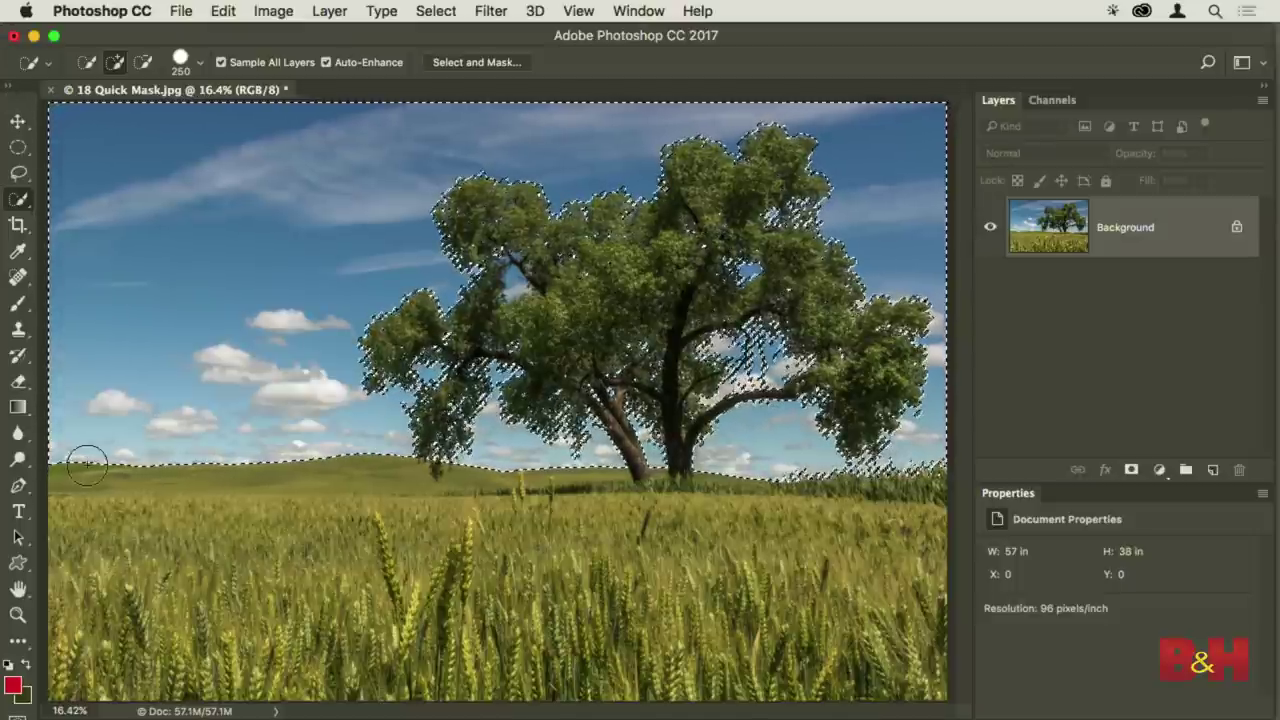
Switch the toolbox to two columns and turn Quick Mask on, tinting the tree and field red
{"action": "left_click", "coordinate": [18, 91]}
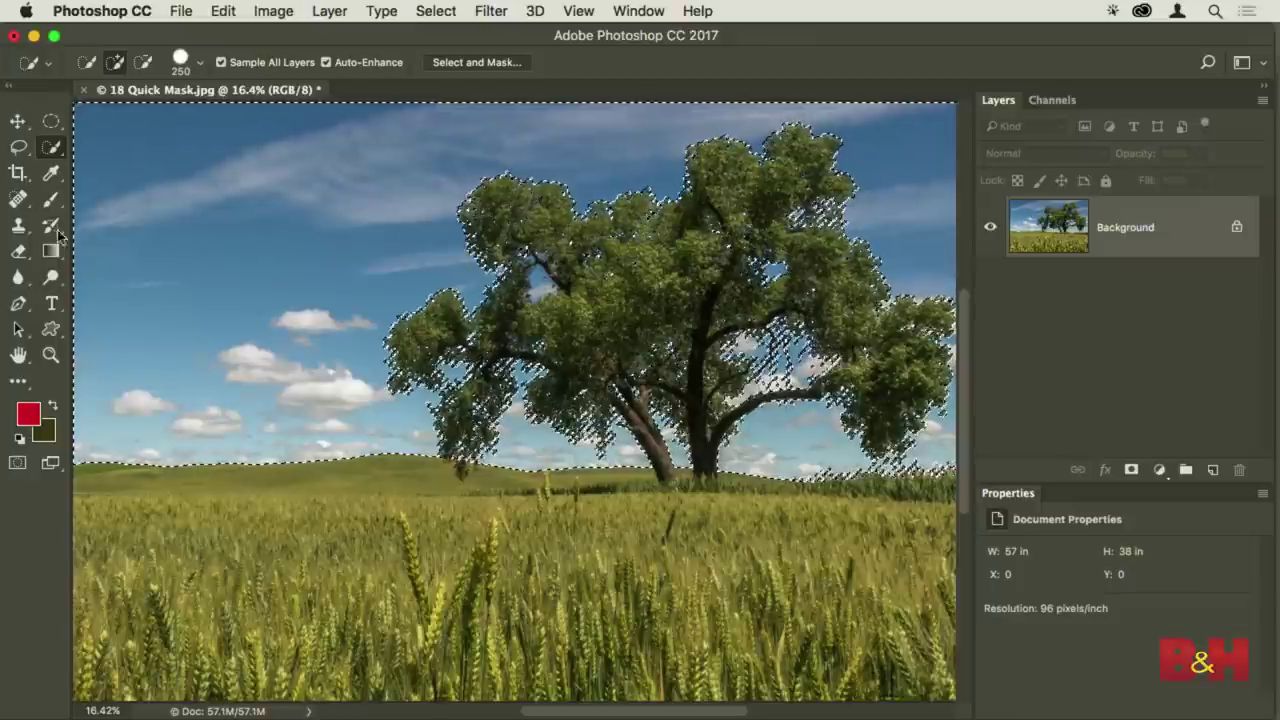
{"action": "left_click", "coordinate": [17, 464]}
{"action": "left_click", "coordinate": [17, 464]}
{"action": "left_click", "coordinate": [17, 464]}
{"action": "left_click", "coordinate": [17, 464]}
{"action": "left_click", "coordinate": [17, 464]}
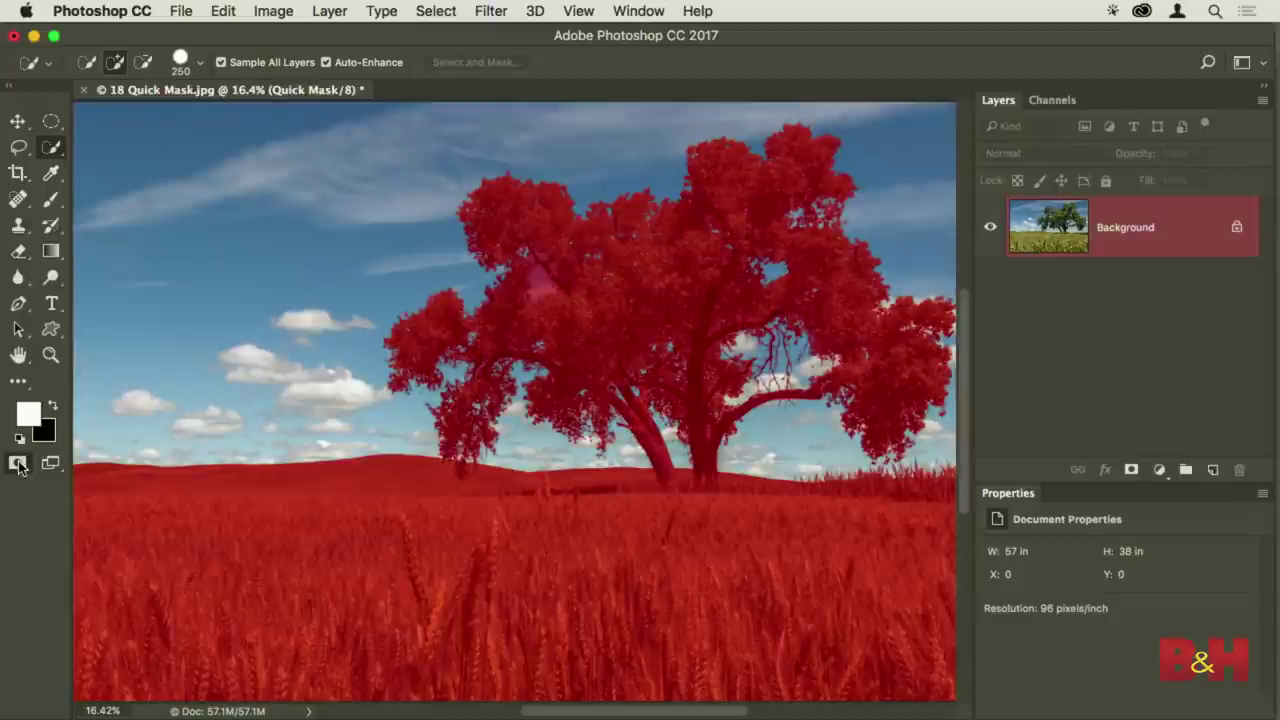
{"action": "left_click", "coordinate": [18, 465]}
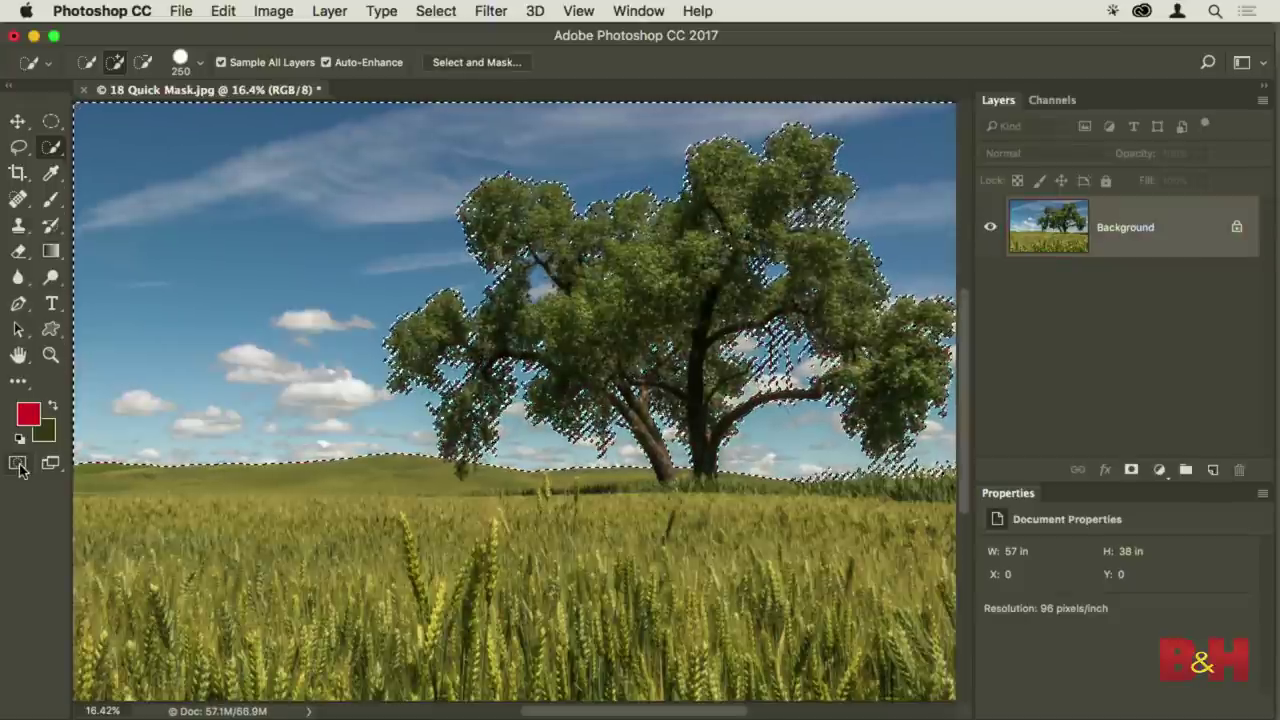
{"action": "left_click", "coordinate": [17, 464]}
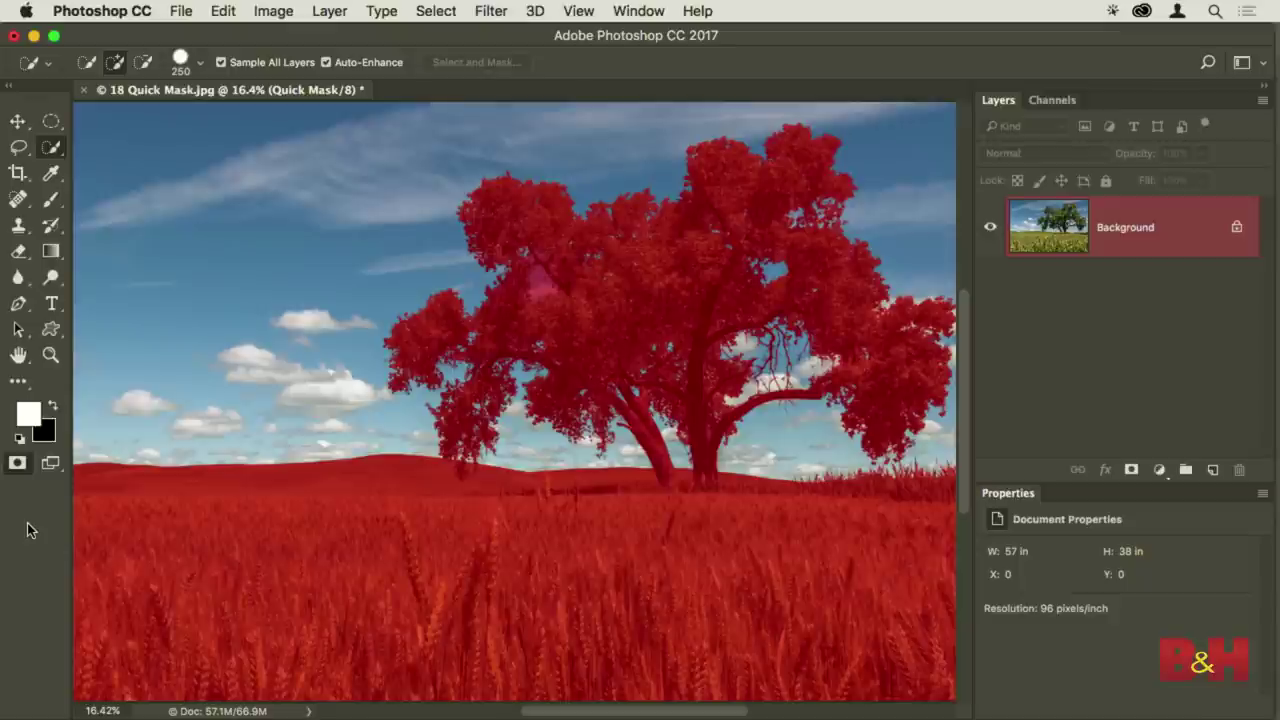
Open Quick Mask Options, where masked areas show in red at 50% opacity
{"action": "double_click", "coordinate": [18, 466]}
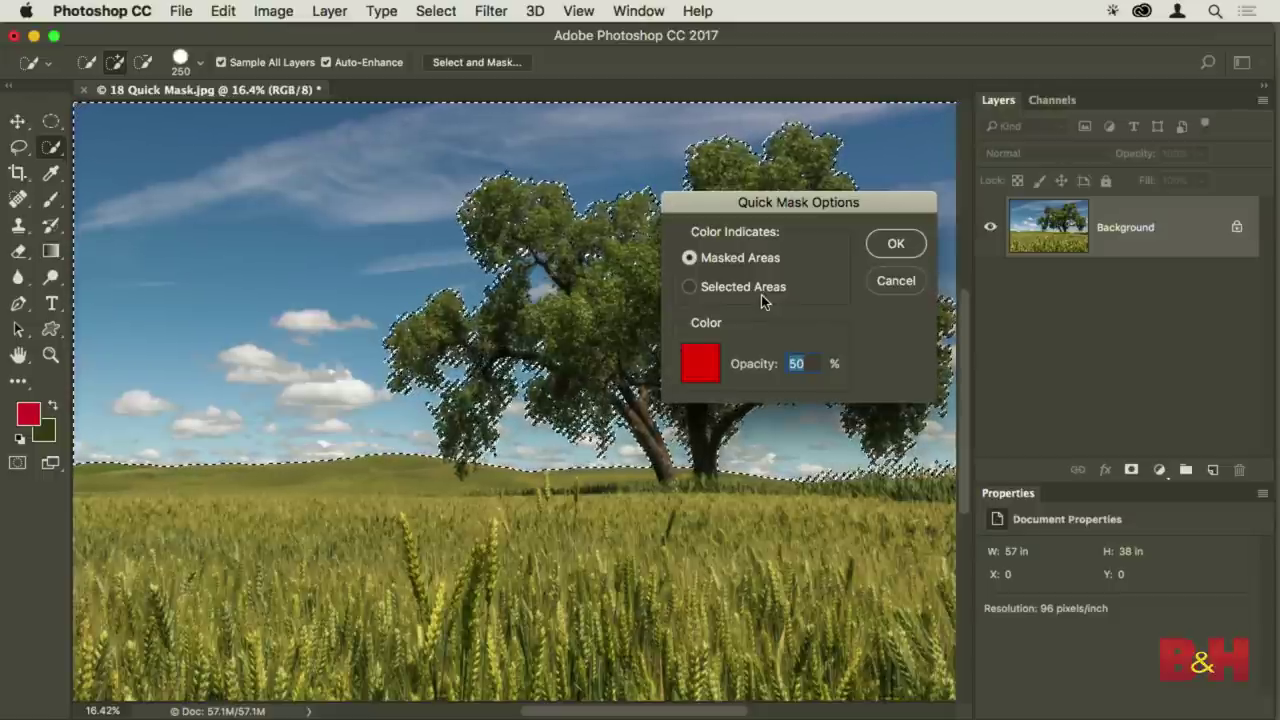
{"action": "left_click", "coordinate": [705, 363]}
{"action": "left_click_drag", "start_coordinate": [558, 156], "coordinate": [940, 186]}
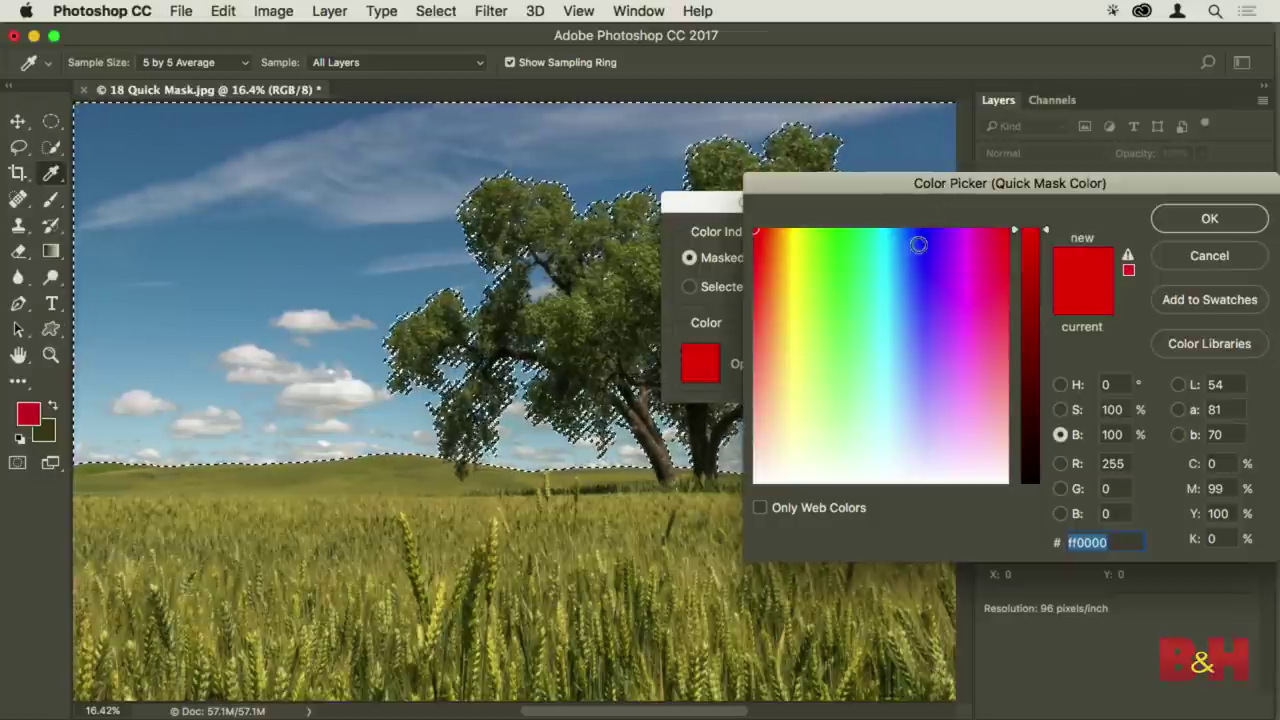
{"action": "left_click", "coordinate": [923, 241]}
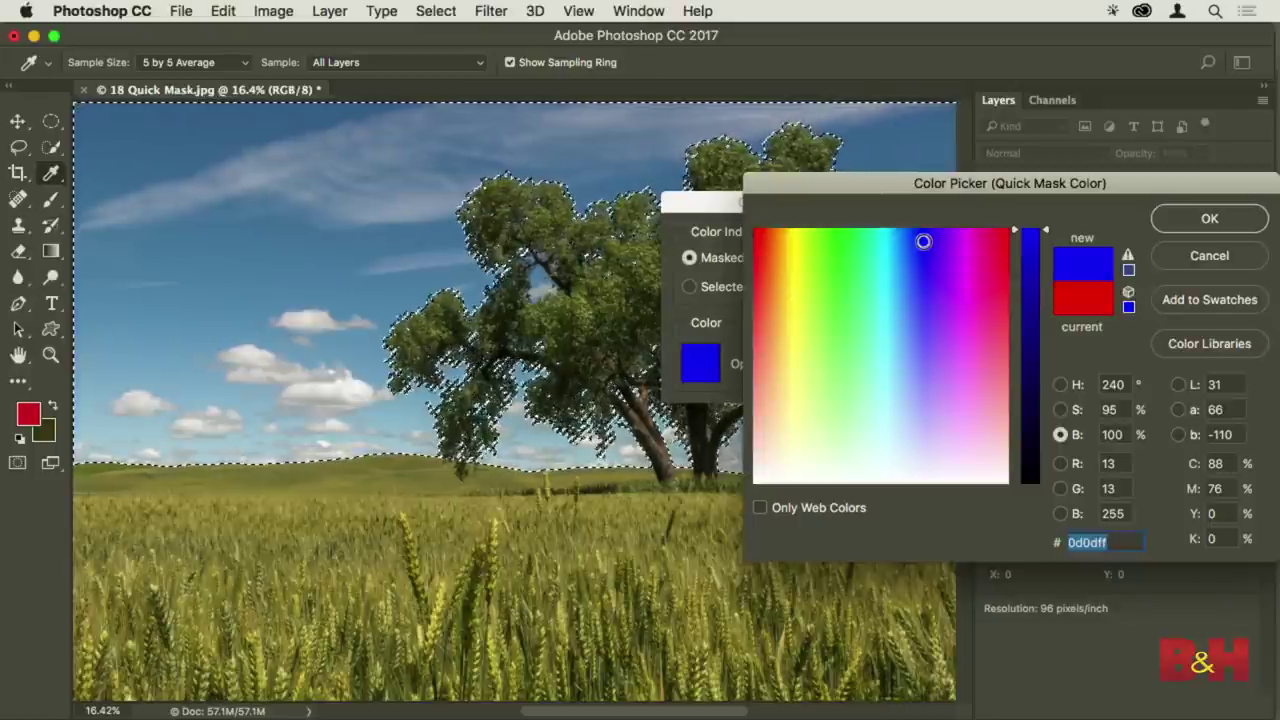
{"action": "left_click", "coordinate": [829, 241]}
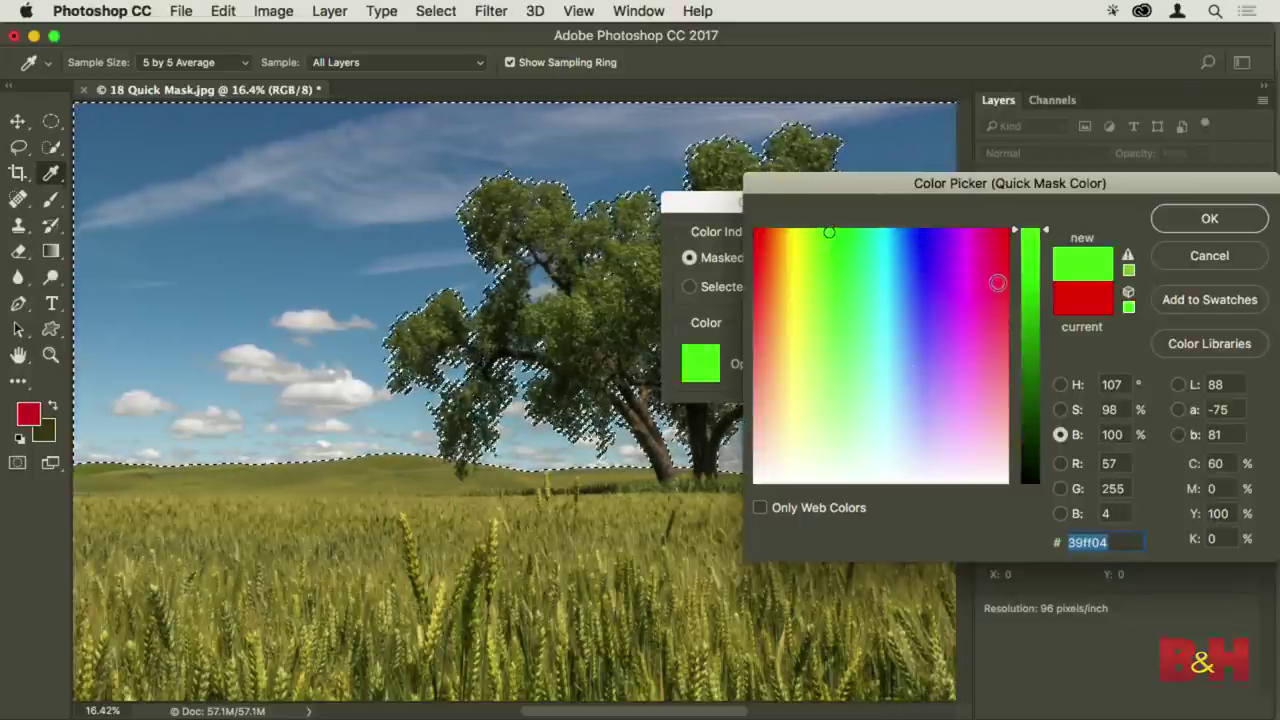
{"action": "left_click", "coordinate": [960, 240]}
{"action": "left_click_drag", "start_coordinate": [989, 249], "coordinate": [1010, 234]}
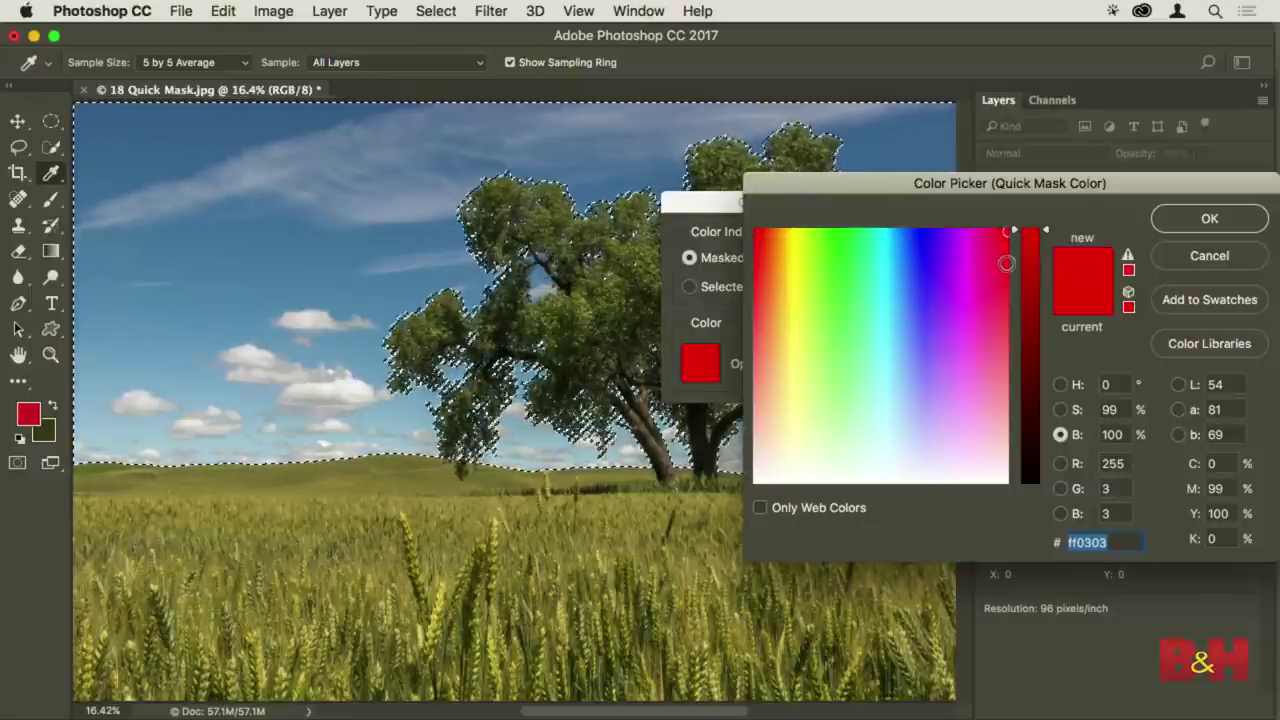
{"action": "left_click", "coordinate": [1229, 222]}
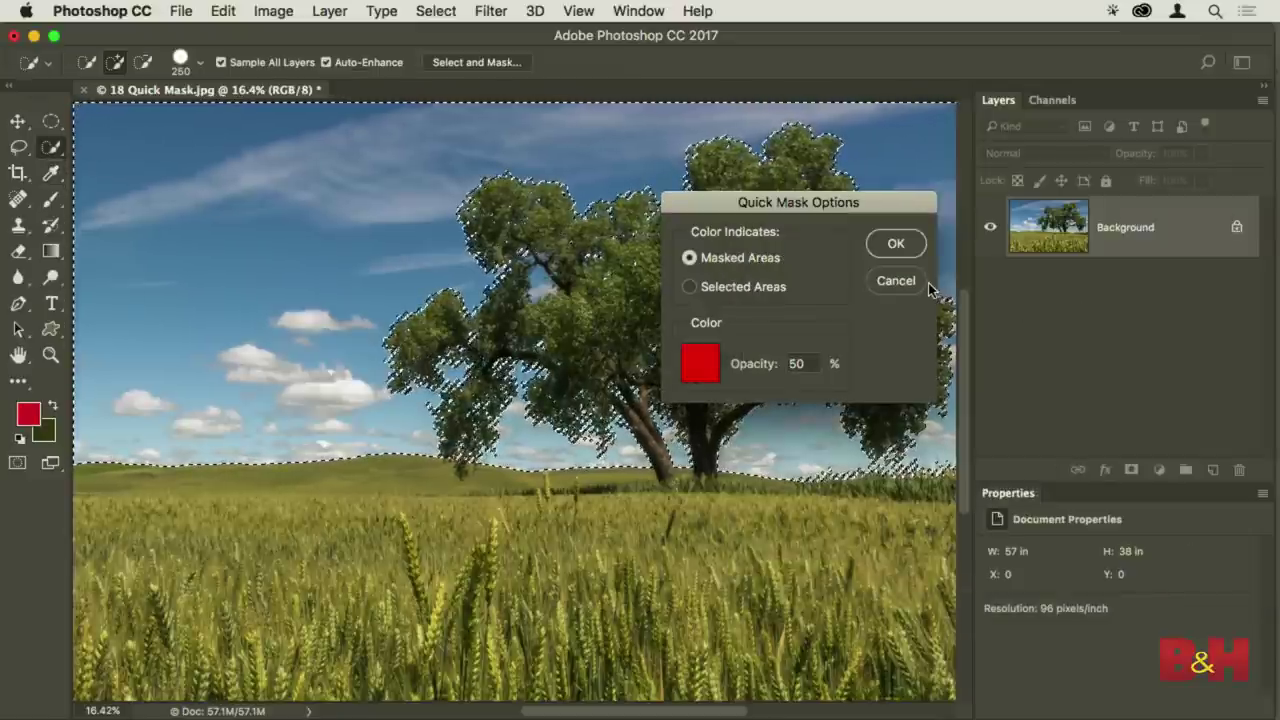
{"action": "left_click", "coordinate": [896, 245]}
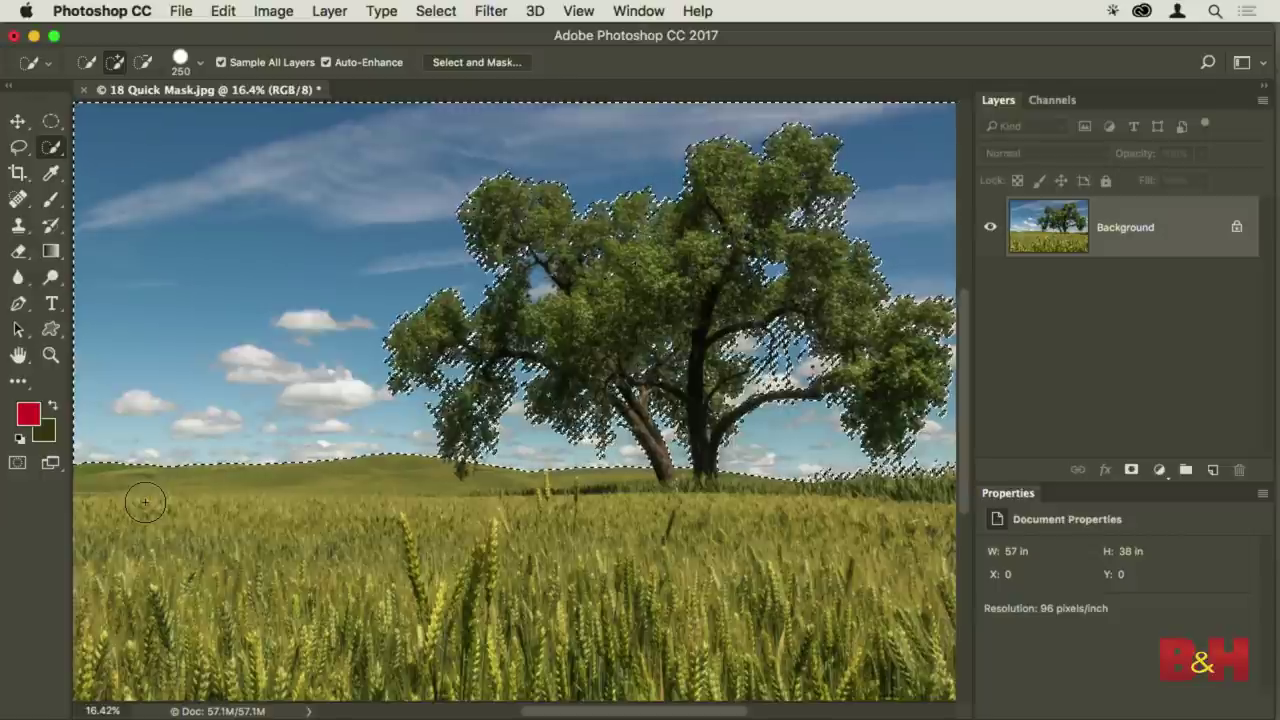
Toggle Quick Mask off and back on to compare the sky selection with its red overlay
{"action": "key", "text": "q"}
{"action": "key", "text": "q"}
{"action": "key", "text": "q"}
{"action": "key", "text": "q"}
{"action": "key", "text": "q"}
{"action": "key", "text": "q"}
{"action": "key", "text": "q"}
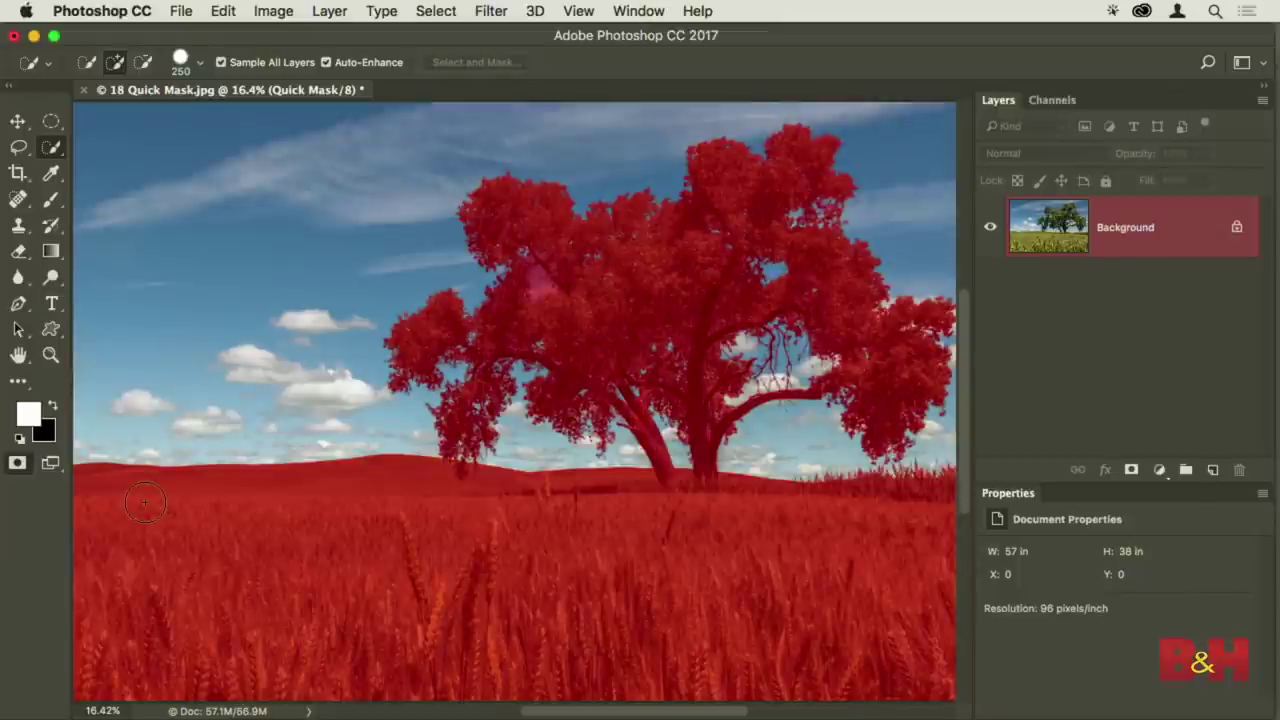
{"action": "key", "text": "q"}
{"action": "key", "text": "q"}
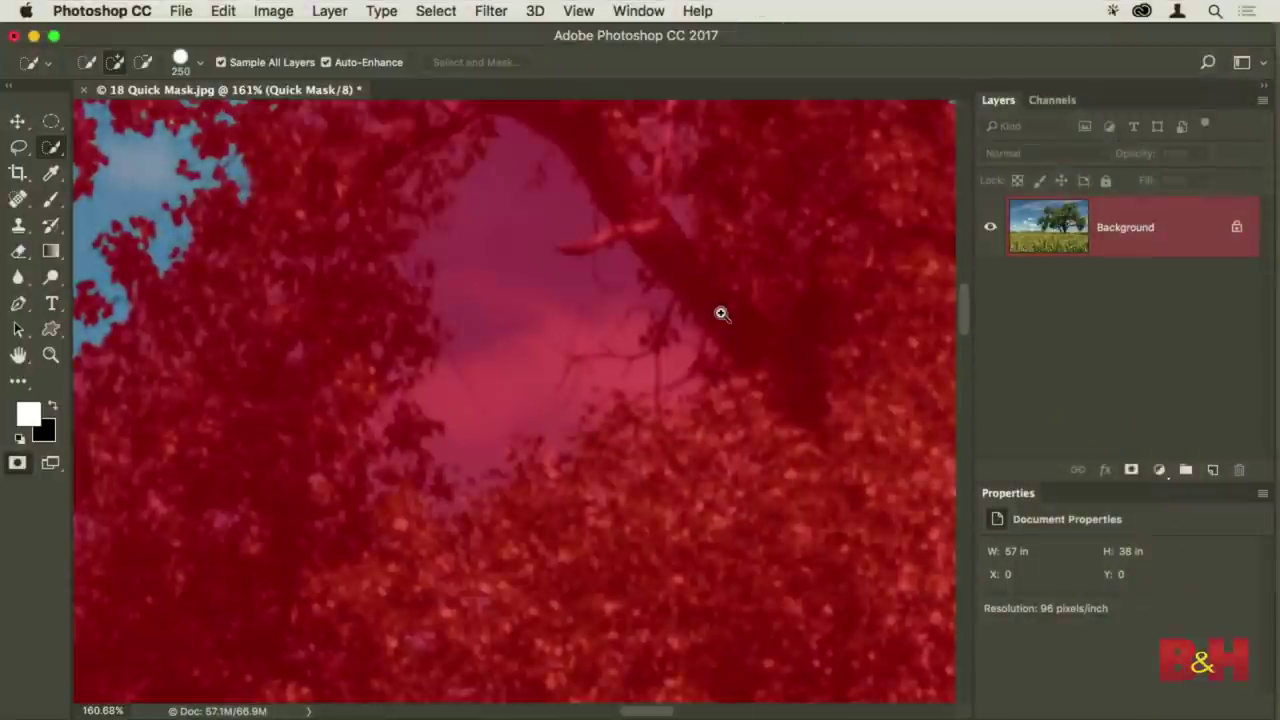
{"action": "scroll", "coordinate": [566, 254], "scroll_direction": "up", "scroll_amount": 3}
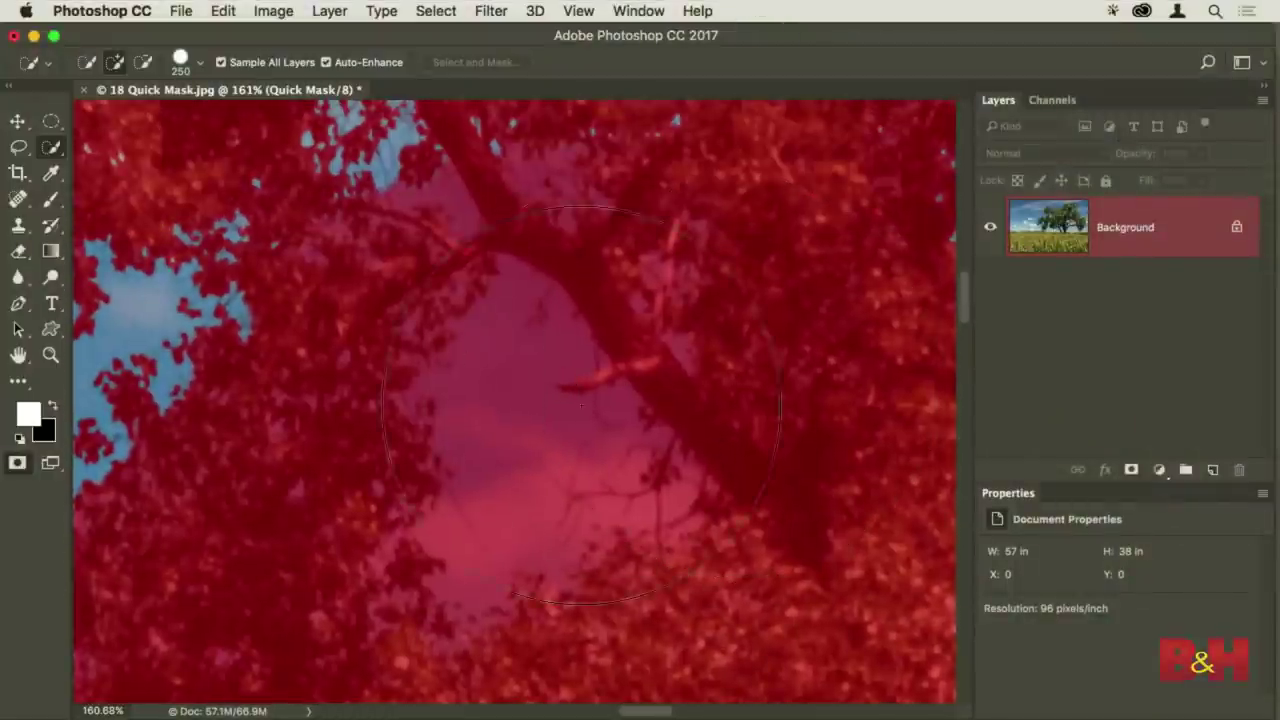
Zoom into the crown gap and paint white with a smaller Brush to clear the sky patch
{"action": "left_click_drag", "start_coordinate": [543, 400], "coordinate": [517, 428]}
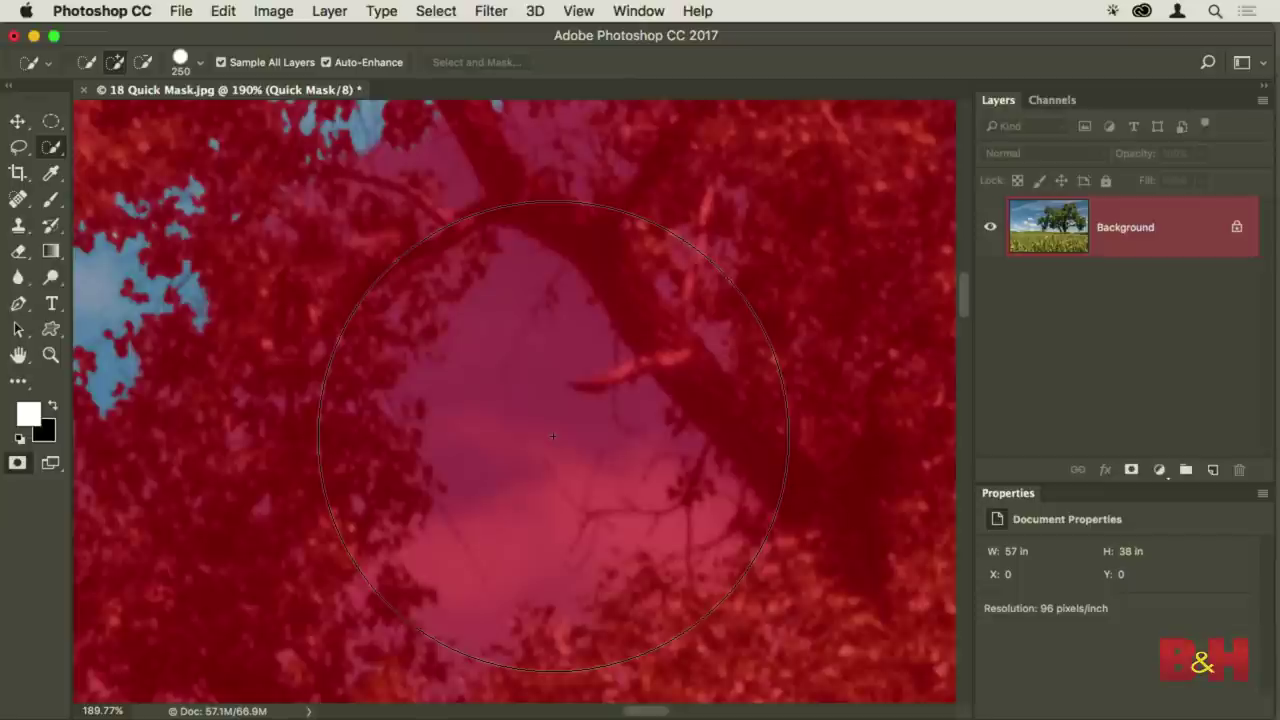
{"action": "key", "text": "b"}
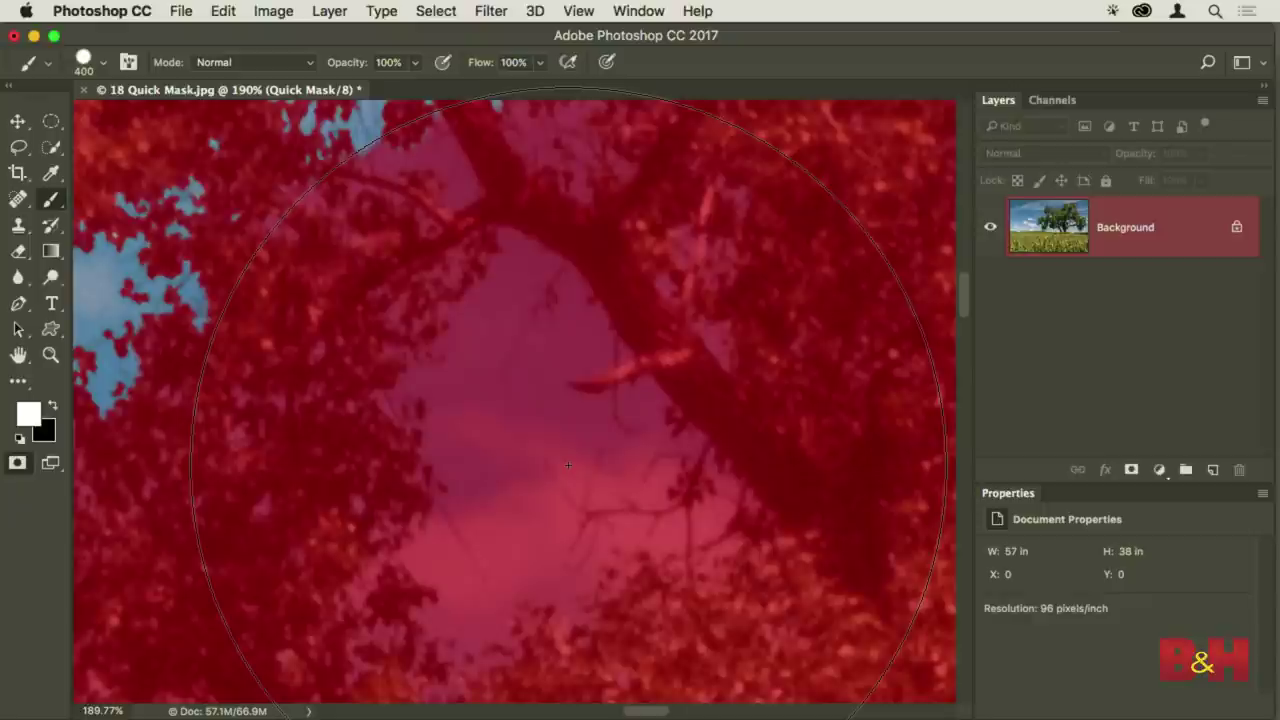
{"action": "key", "text": "bracketleft"}
{"action": "key", "text": "bracketleft"}
{"action": "key", "text": "bracketleft"}
{"action": "key", "text": "bracketleft"}
{"action": "key", "text": "bracketleft"}
{"action": "key", "text": "bracketleft"}
{"action": "key", "text": "bracketleft"}
{"action": "key", "text": "bracketleft"}
{"action": "key", "text": "bracketleft"}
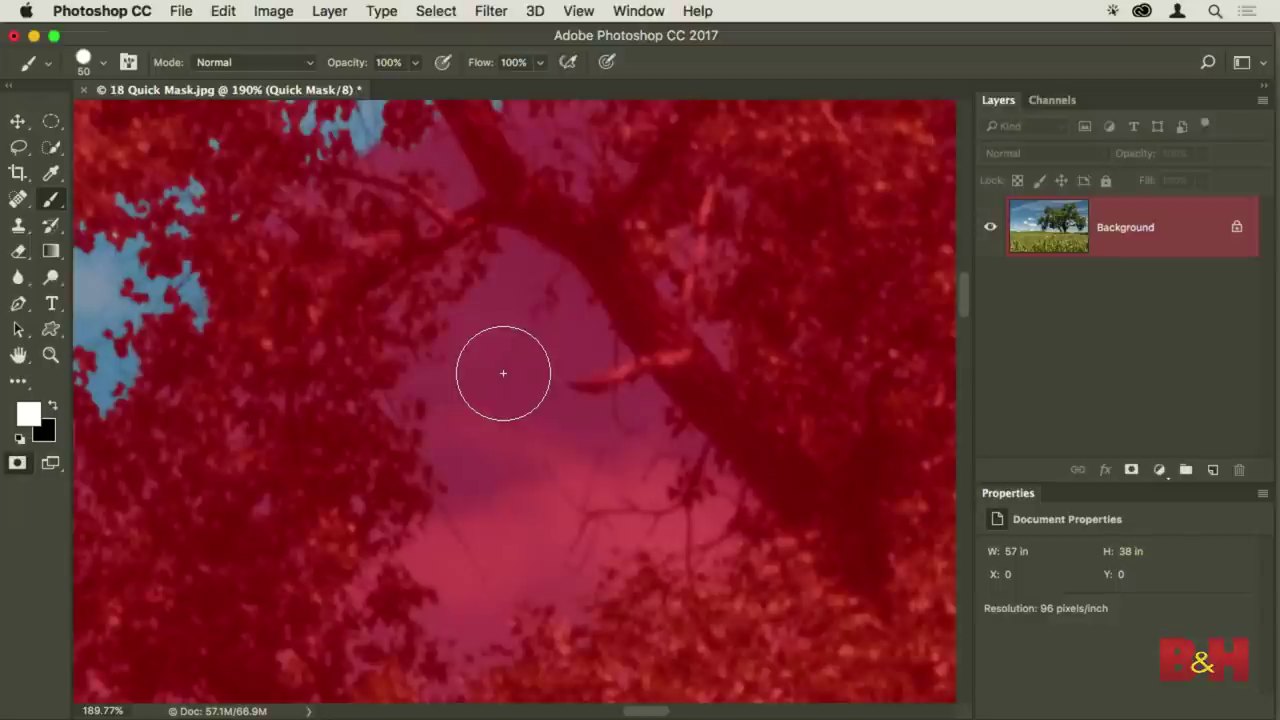
{"action": "key", "text": "bracketleft"}
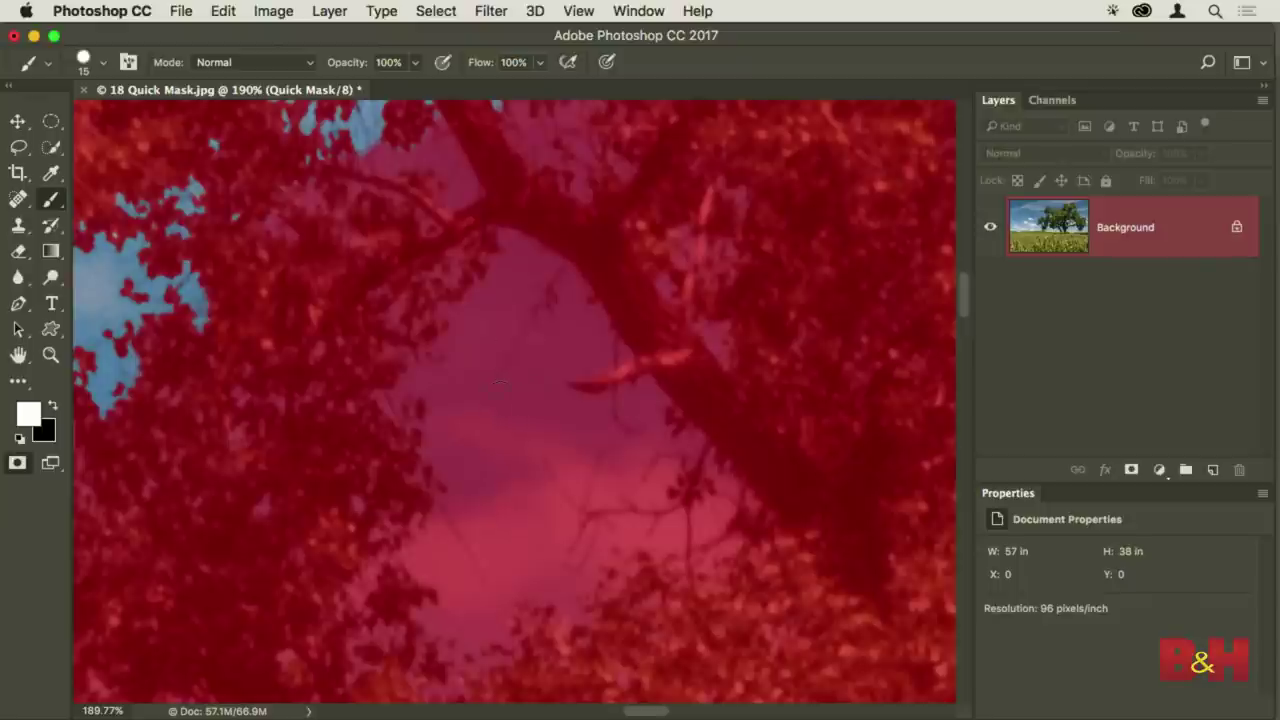
{"action": "mouse_move", "coordinate": [525, 265]}
{"action": "left_mouse_down"}
{"action": "mouse_move", "coordinate": [498, 303]}
{"action": "mouse_move", "coordinate": [470, 386]}
{"action": "mouse_move", "coordinate": [473, 471]}
{"action": "mouse_move", "coordinate": [506, 313]}
{"action": "mouse_move", "coordinate": [489, 397]}
{"action": "mouse_move", "coordinate": [499, 416]}
{"action": "mouse_move", "coordinate": [566, 304]}
{"action": "mouse_move", "coordinate": [567, 285]}
{"action": "mouse_move", "coordinate": [522, 255]}
{"action": "left_mouse_up"}
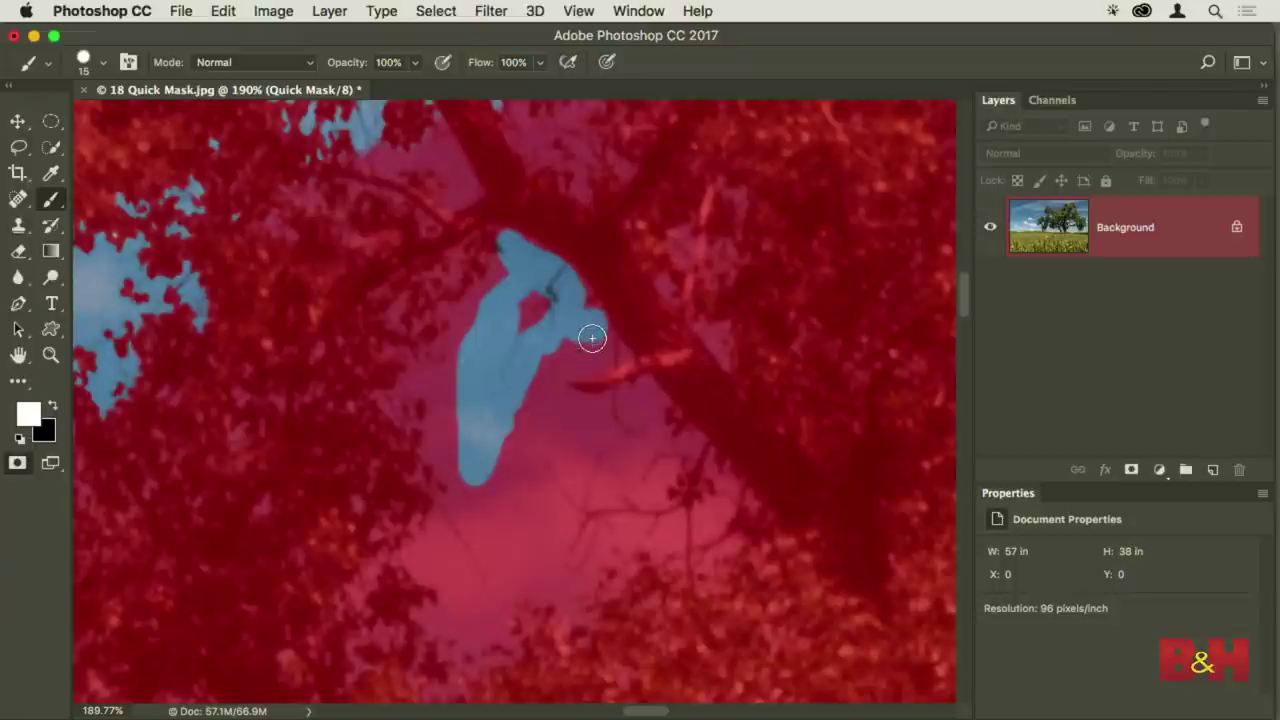
{"action": "mouse_move", "coordinate": [592, 359]}
{"action": "left_mouse_down"}
{"action": "mouse_move", "coordinate": [553, 365]}
{"action": "mouse_move", "coordinate": [553, 397]}
{"action": "mouse_move", "coordinate": [557, 410]}
{"action": "mouse_move", "coordinate": [588, 411]}
{"action": "left_mouse_up"}
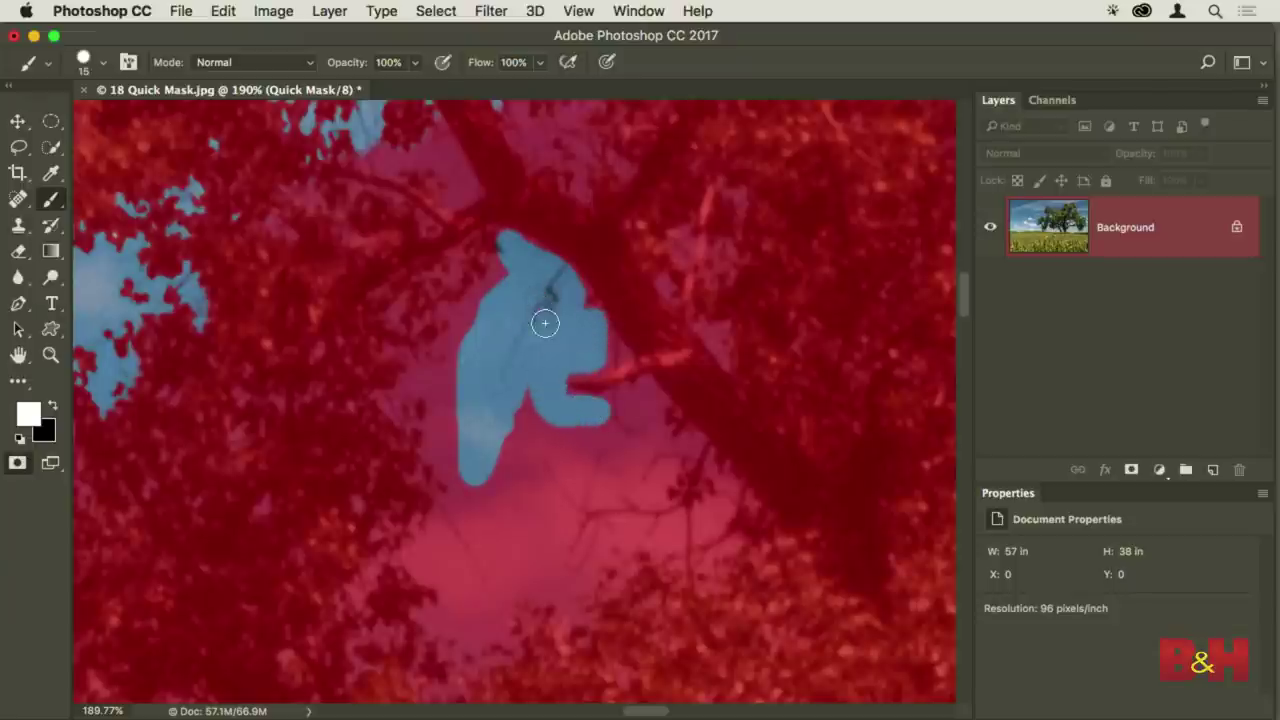
{"action": "mouse_move", "coordinate": [535, 375]}
{"action": "left_mouse_down"}
{"action": "mouse_move", "coordinate": [529, 446]}
{"action": "mouse_move", "coordinate": [531, 418]}
{"action": "mouse_move", "coordinate": [479, 497]}
{"action": "mouse_move", "coordinate": [443, 398]}
{"action": "left_mouse_up"}
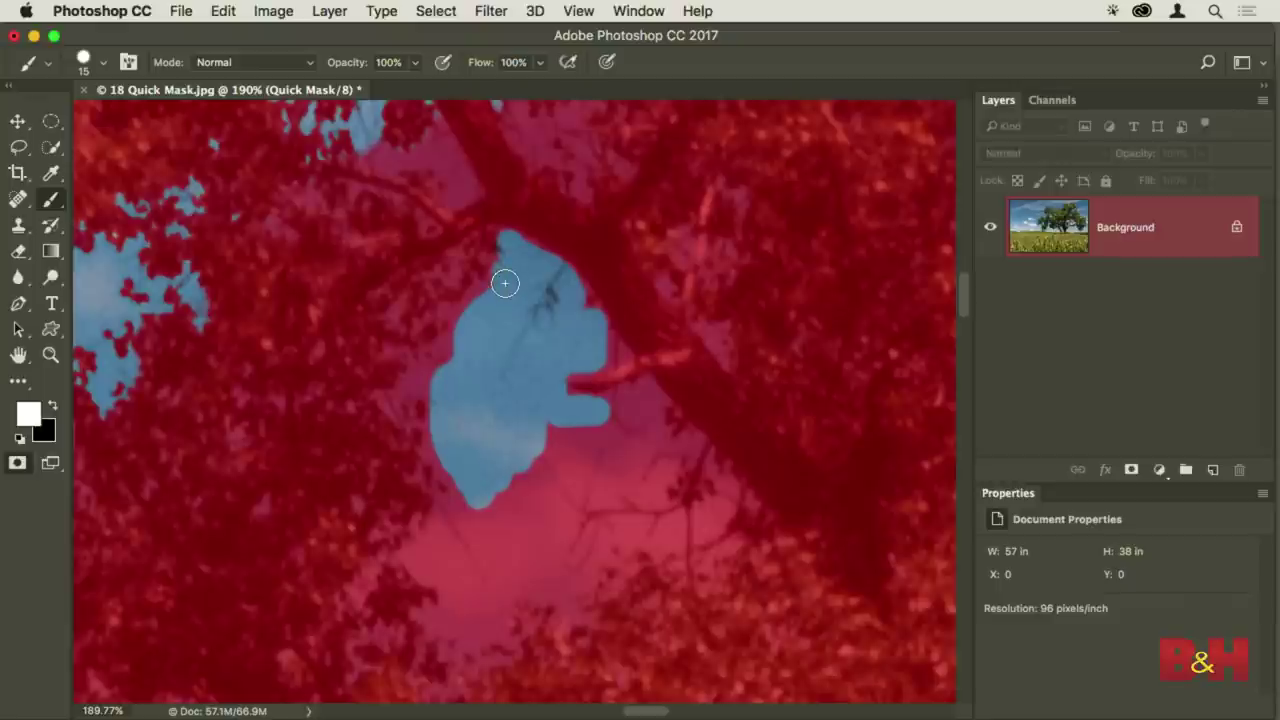
{"action": "left_click_drag", "start_coordinate": [494, 487], "coordinate": [527, 459]}
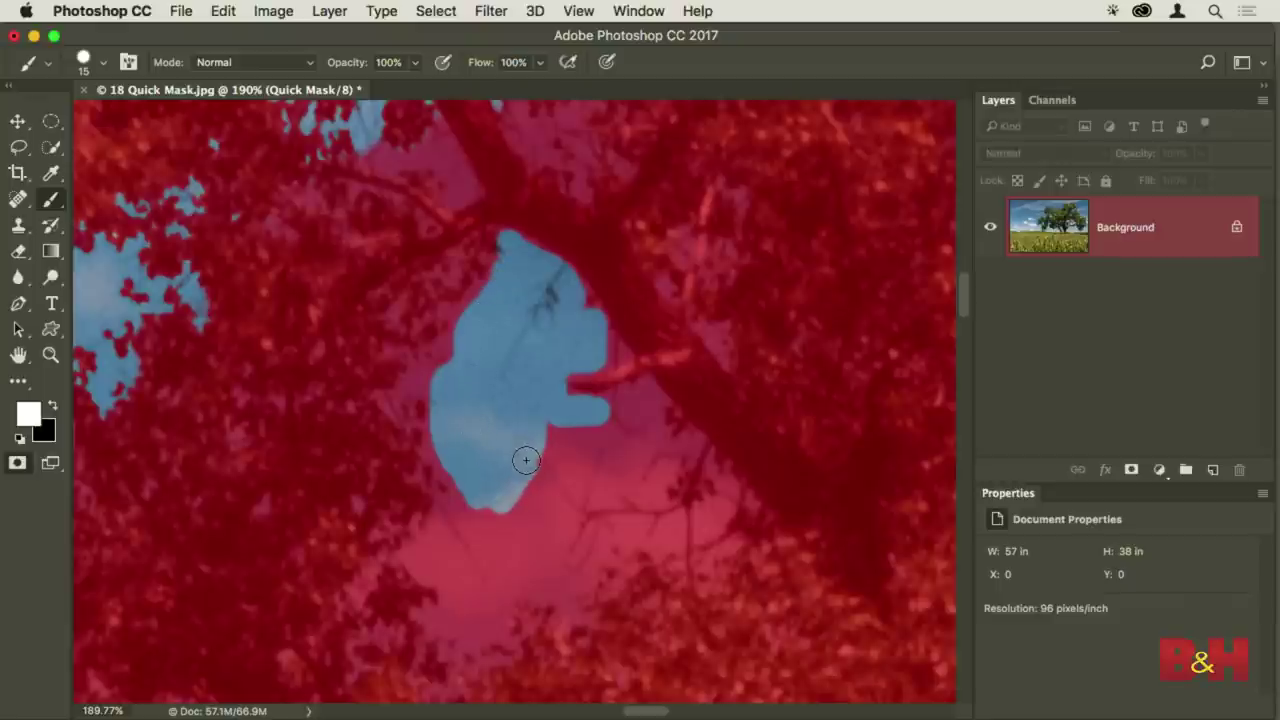
{"action": "key", "text": "q"}
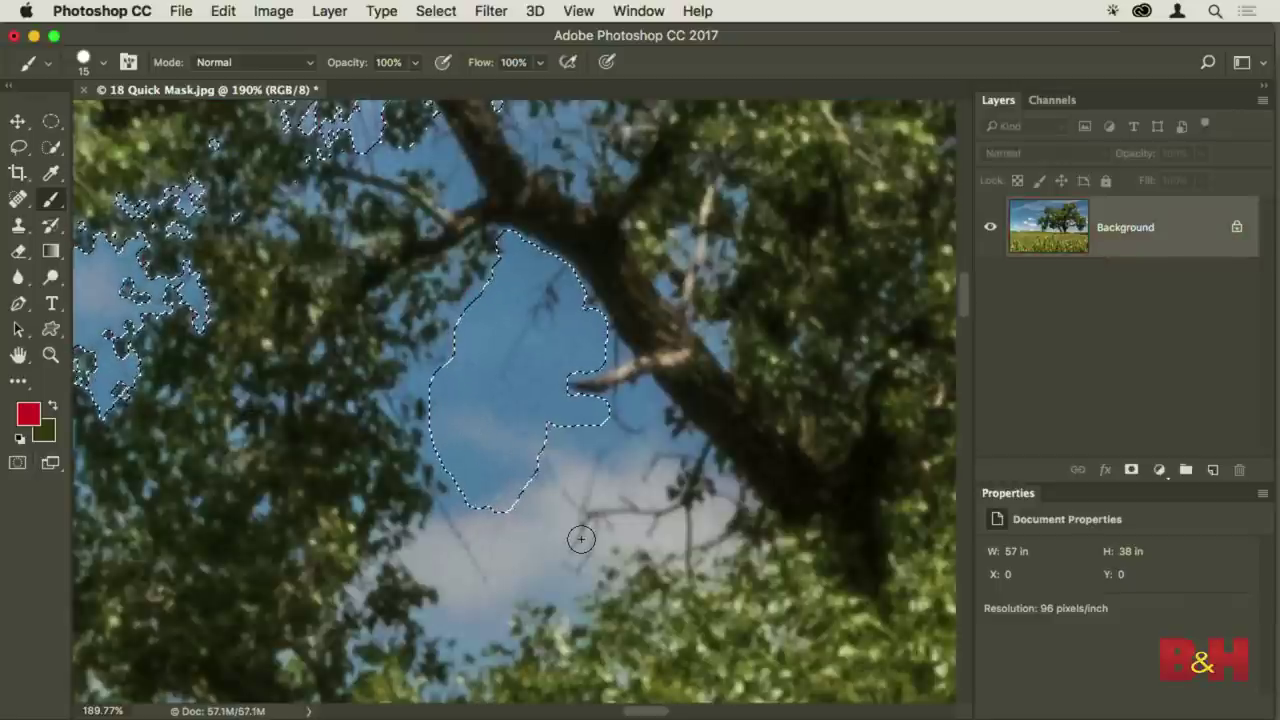
Clear more mask below the gap's bottom and check the selection as marching ants
{"action": "key", "text": "q"}
{"action": "mouse_move", "coordinate": [455, 495]}
{"action": "left_mouse_down"}
{"action": "mouse_move", "coordinate": [514, 571]}
{"action": "mouse_move", "coordinate": [519, 529]}
{"action": "mouse_move", "coordinate": [505, 509]}
{"action": "mouse_move", "coordinate": [549, 430]}
{"action": "left_mouse_up"}
{"action": "key", "text": "q"}
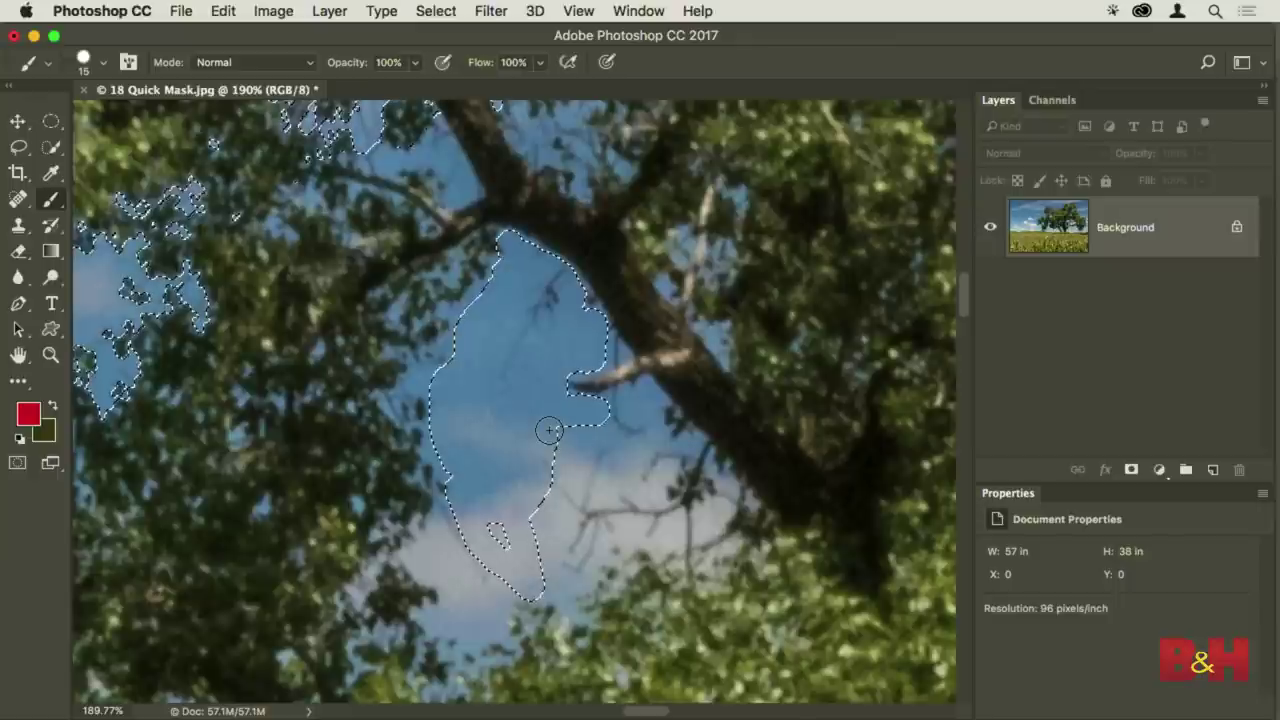
With a finer brush painting black in Quick Mask, mask a thin strip of the sky gap
{"action": "key", "text": "bracketleft"}
{"action": "key", "text": "bracketleft"}
{"action": "key", "text": "bracketleft"}
{"action": "key", "text": "bracketleft"}
{"action": "key", "text": "bracketleft"}
{"action": "key", "text": "bracketleft"}
{"action": "key", "text": "bracketleft"}
{"action": "key", "text": "bracketleft"}
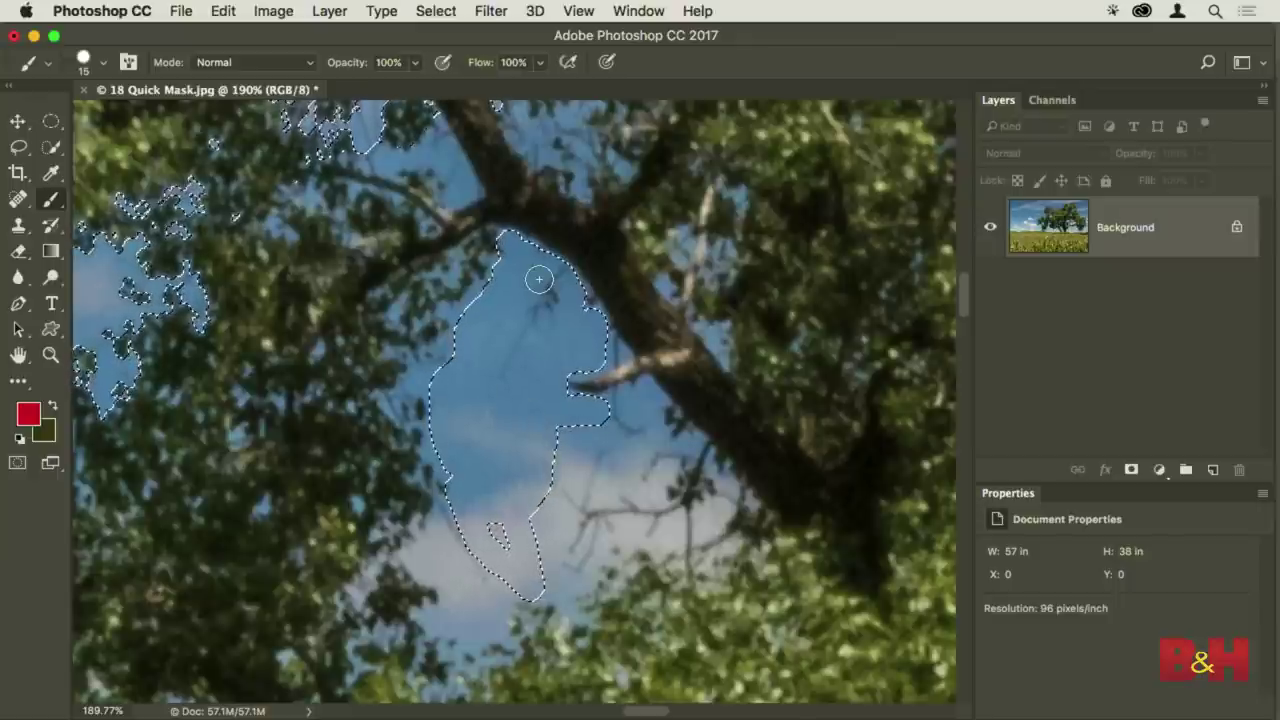
{"action": "key", "text": "bracketleft"}
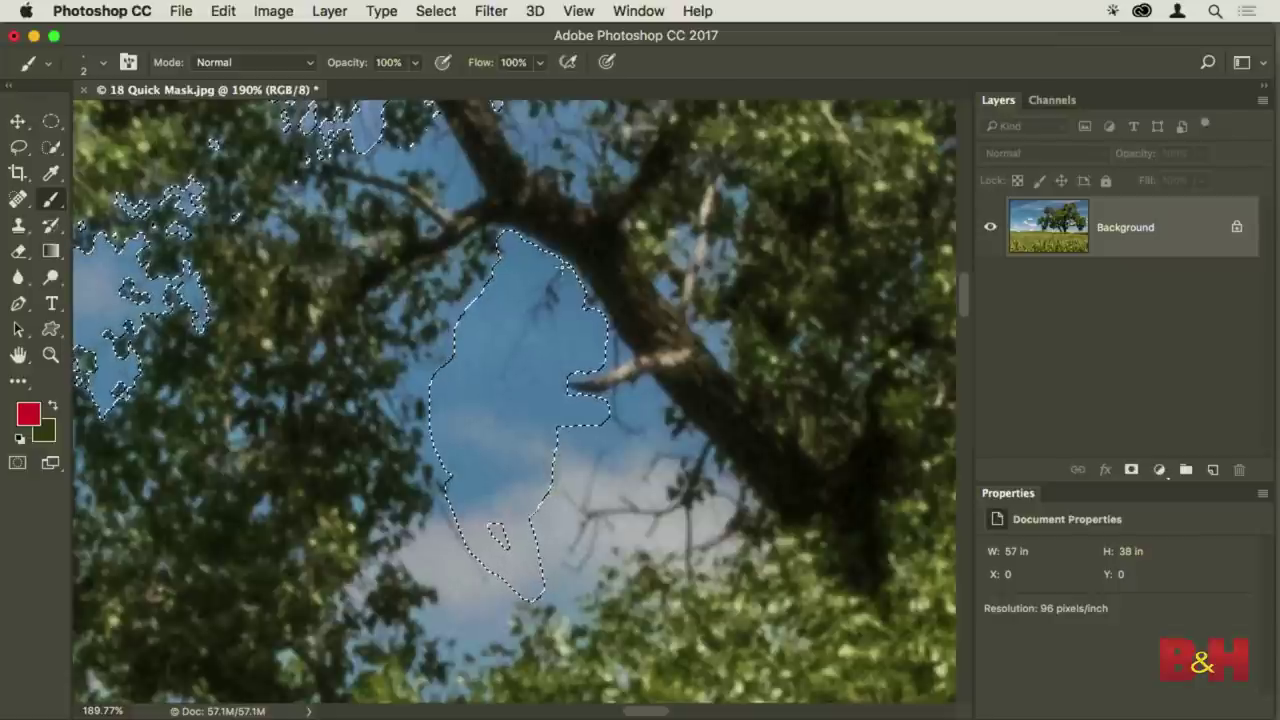
{"action": "key", "text": "q"}
{"action": "key", "text": "x"}
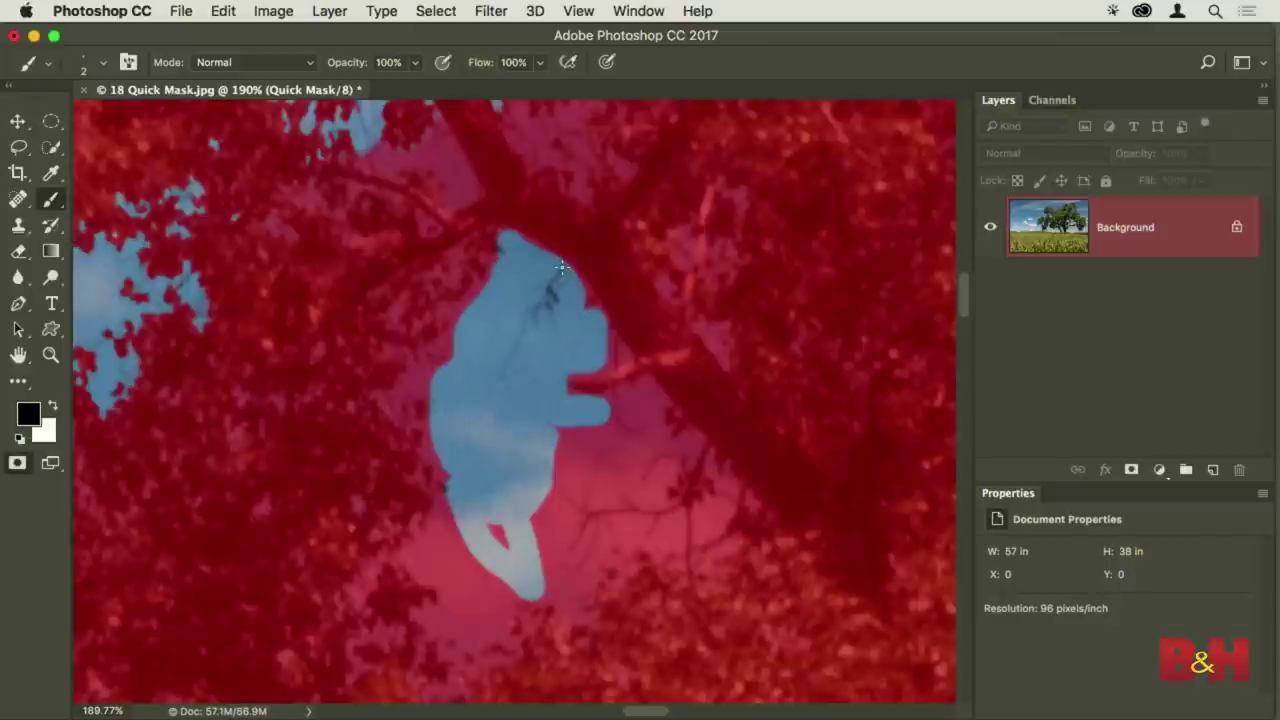
{"action": "left_click_drag", "start_coordinate": [555, 272], "coordinate": [548, 287]}
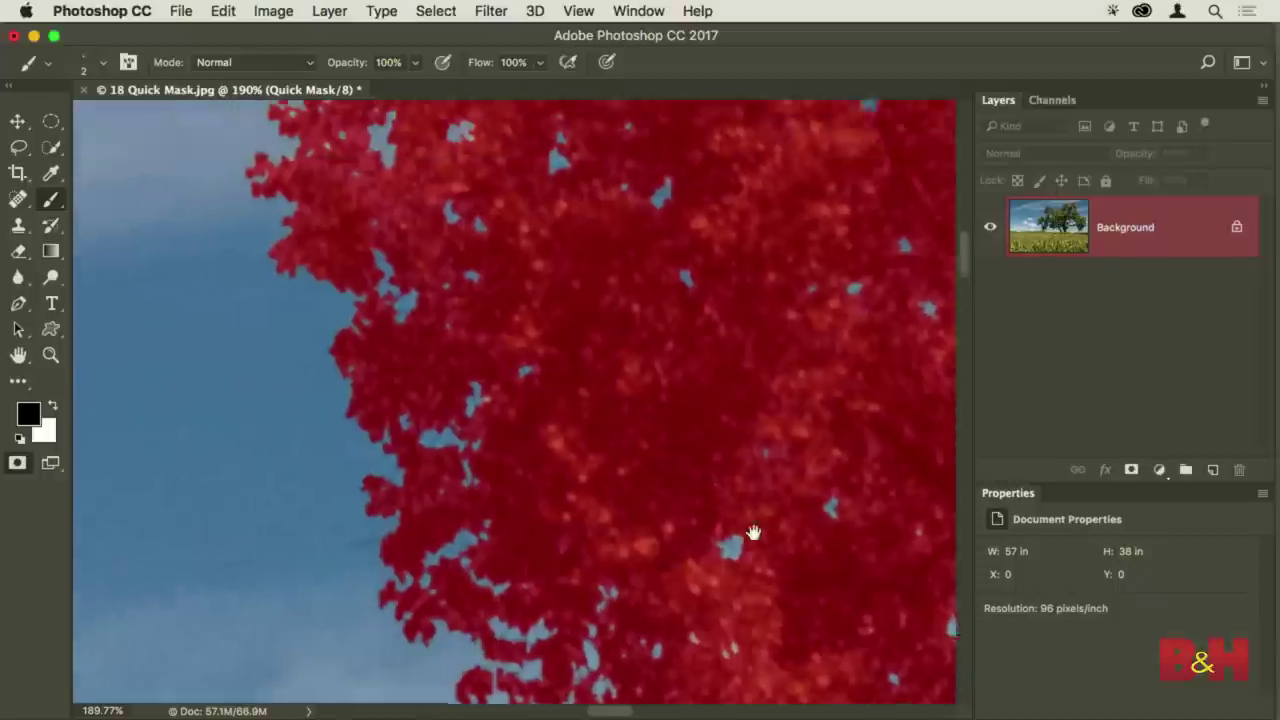
Navigate to the treetop and paint mask over the stray pale patch
{"action": "left_click_drag", "start_coordinate": [754, 531], "coordinate": [730, 483]}
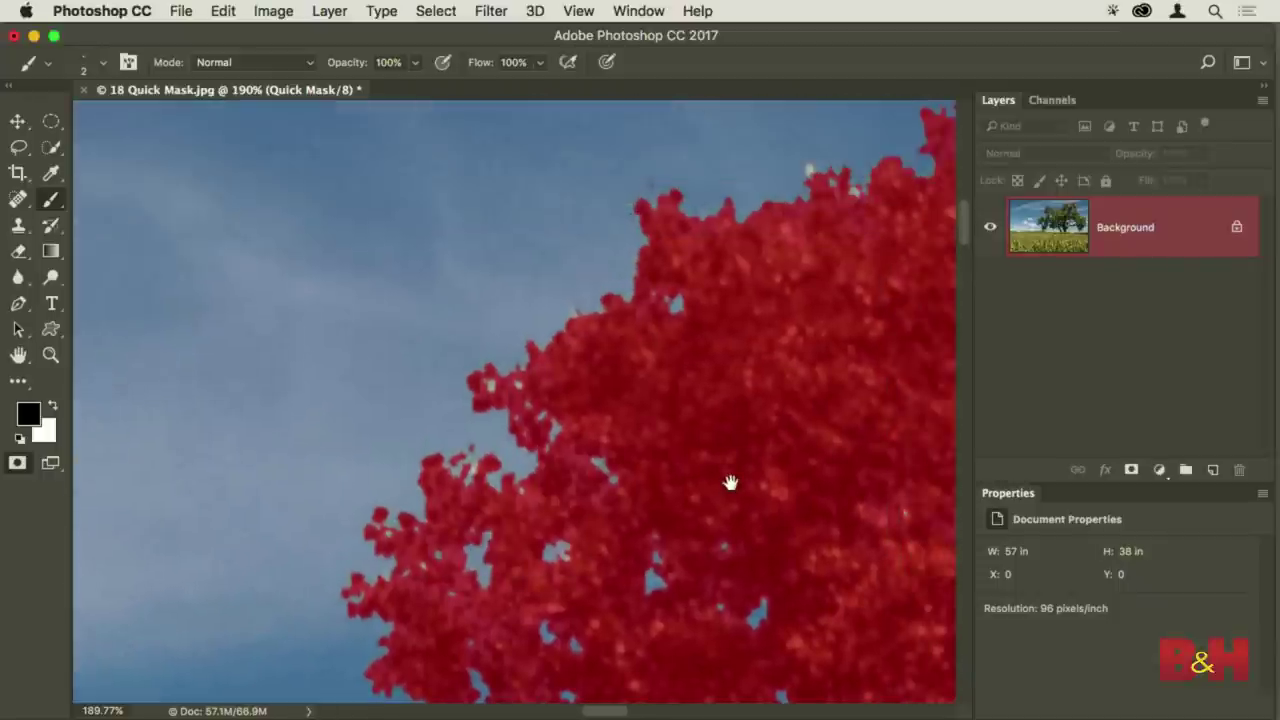
{"action": "left_click_drag", "start_coordinate": [834, 320], "coordinate": [734, 415]}
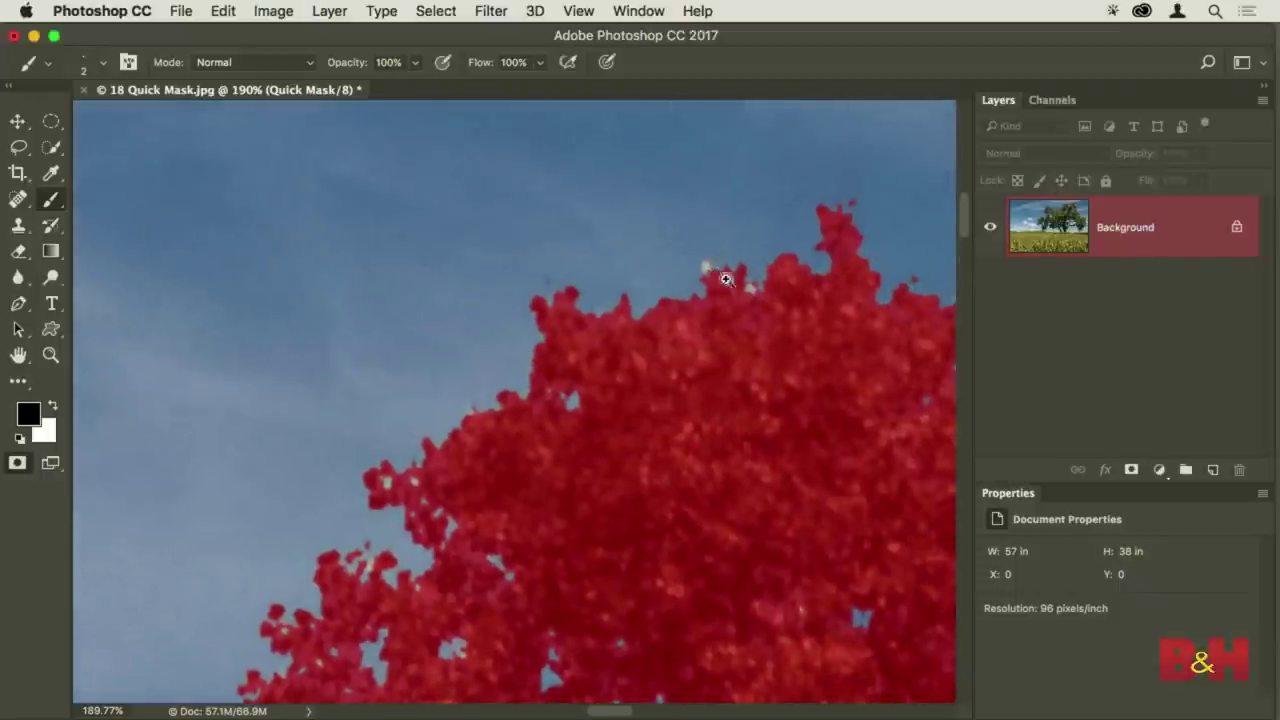
{"action": "scroll", "coordinate": [727, 279], "scroll_direction": "up", "scroll_amount": 5}
{"action": "scroll", "coordinate": [700, 320], "scroll_direction": "up", "scroll_amount": 3}
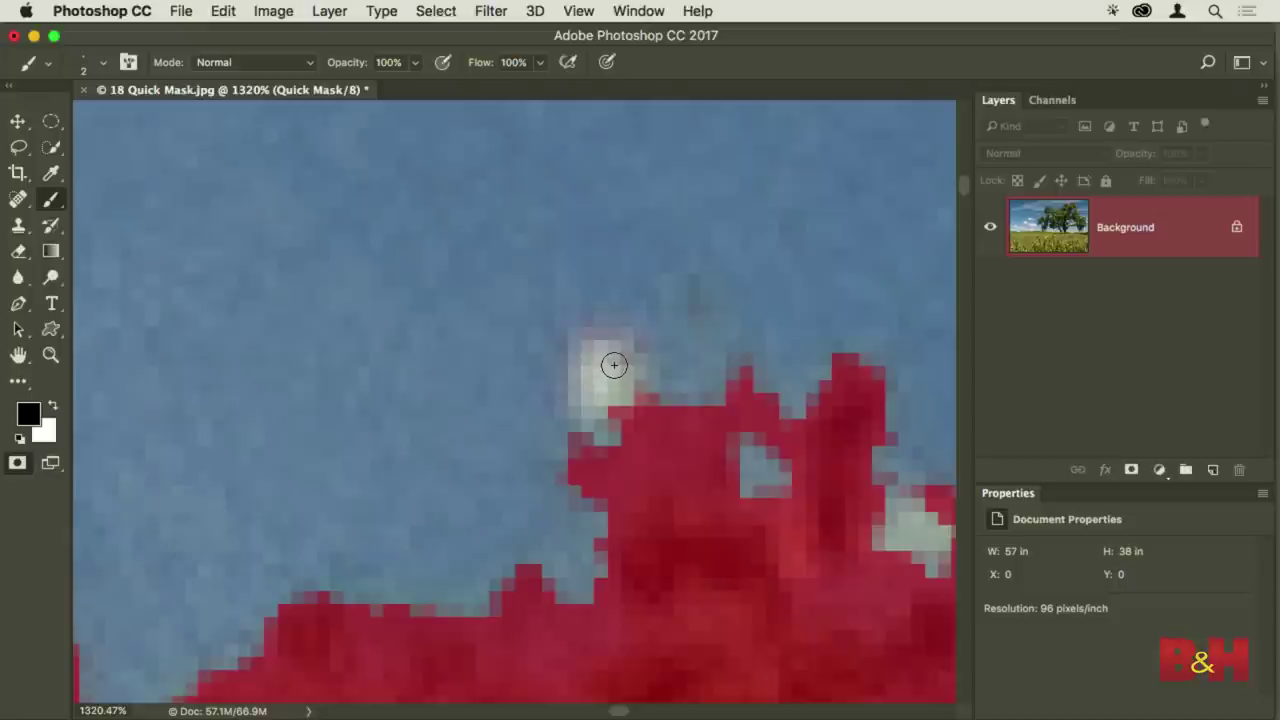
{"action": "mouse_move", "coordinate": [627, 400]}
{"action": "left_mouse_down"}
{"action": "mouse_move", "coordinate": [610, 342]}
{"action": "mouse_move", "coordinate": [576, 345]}
{"action": "mouse_move", "coordinate": [578, 406]}
{"action": "mouse_move", "coordinate": [616, 413]}
{"action": "mouse_move", "coordinate": [594, 365]}
{"action": "mouse_move", "coordinate": [602, 404]}
{"action": "mouse_move", "coordinate": [636, 406]}
{"action": "mouse_move", "coordinate": [602, 350]}
{"action": "mouse_move", "coordinate": [639, 416]}
{"action": "mouse_move", "coordinate": [628, 349]}
{"action": "left_mouse_up"}
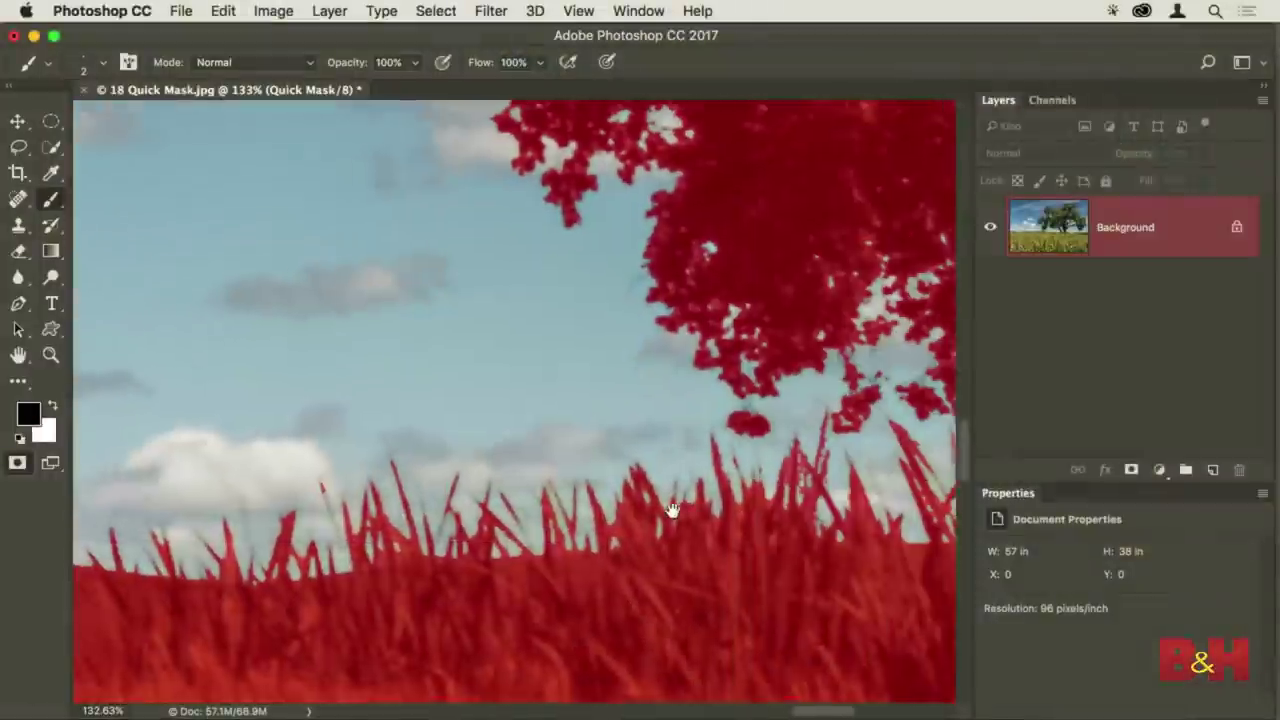
Extend the mask along the three thin stalks, then fit the whole image on screen
{"action": "mouse_move", "coordinate": [671, 508]}
{"action": "left_mouse_down"}
{"action": "mouse_move", "coordinate": [772, 450]}
{"action": "mouse_move", "coordinate": [811, 363]}
{"action": "mouse_move", "coordinate": [571, 343]}
{"action": "mouse_move", "coordinate": [523, 354]}
{"action": "mouse_move", "coordinate": [550, 342]}
{"action": "mouse_move", "coordinate": [640, 360]}
{"action": "mouse_move", "coordinate": [580, 366]}
{"action": "mouse_move", "coordinate": [430, 300]}
{"action": "left_mouse_up"}
{"action": "left_click_drag", "start_coordinate": [367, 245], "coordinate": [450, 350]}
{"action": "mouse_move", "coordinate": [300, 412]}
{"action": "left_mouse_down"}
{"action": "mouse_move", "coordinate": [358, 512]}
{"action": "mouse_move", "coordinate": [373, 579]}
{"action": "left_mouse_up"}
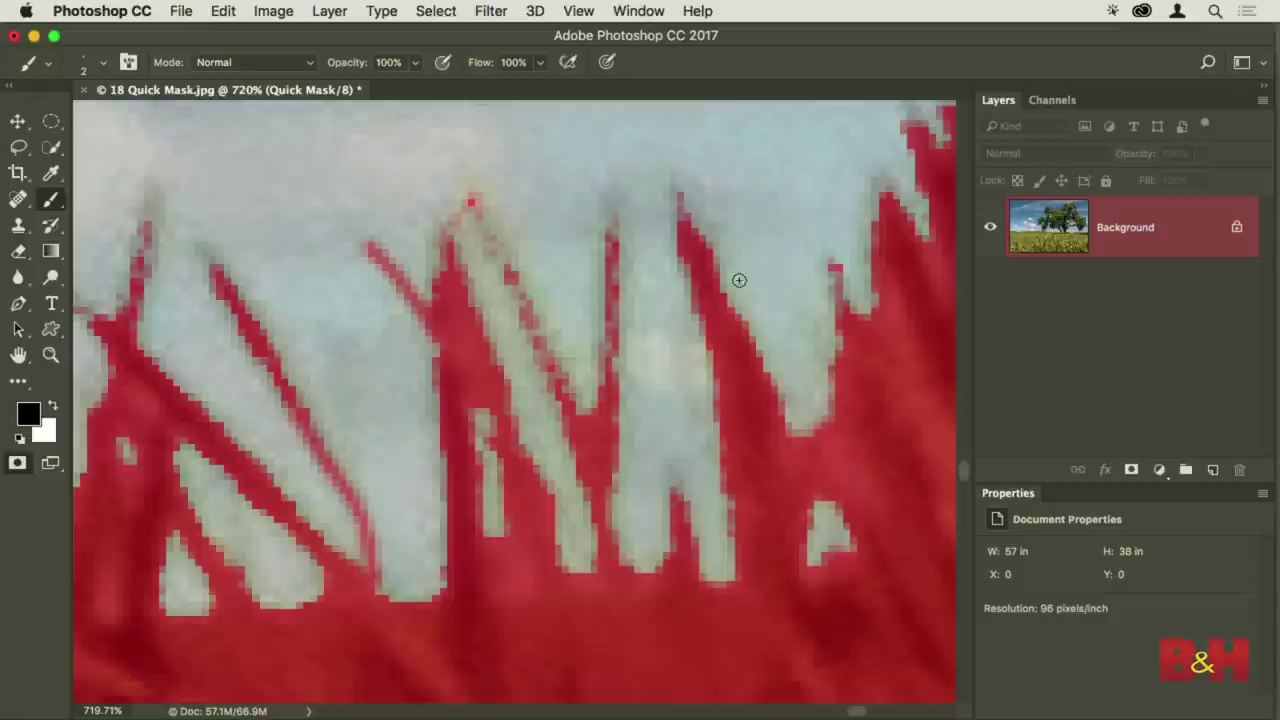
{"action": "left_click_drag", "start_coordinate": [149, 190], "coordinate": [133, 339]}
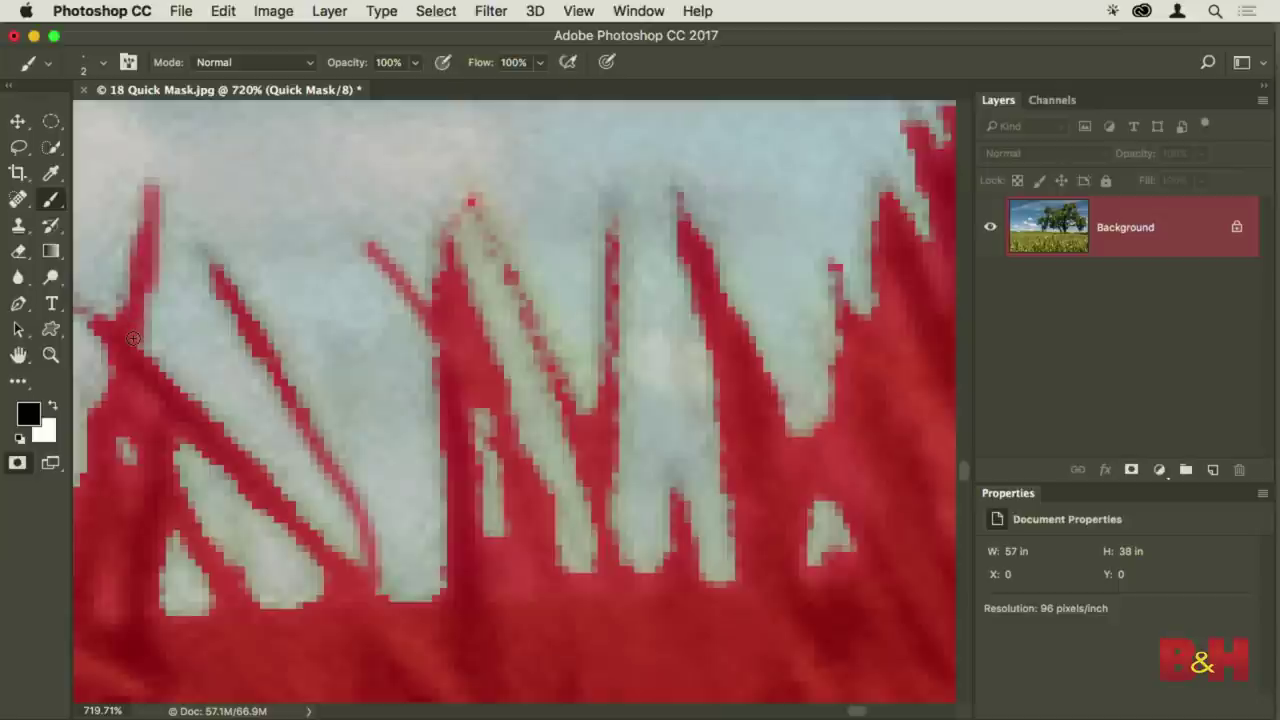
{"action": "key", "text": "super+0"}
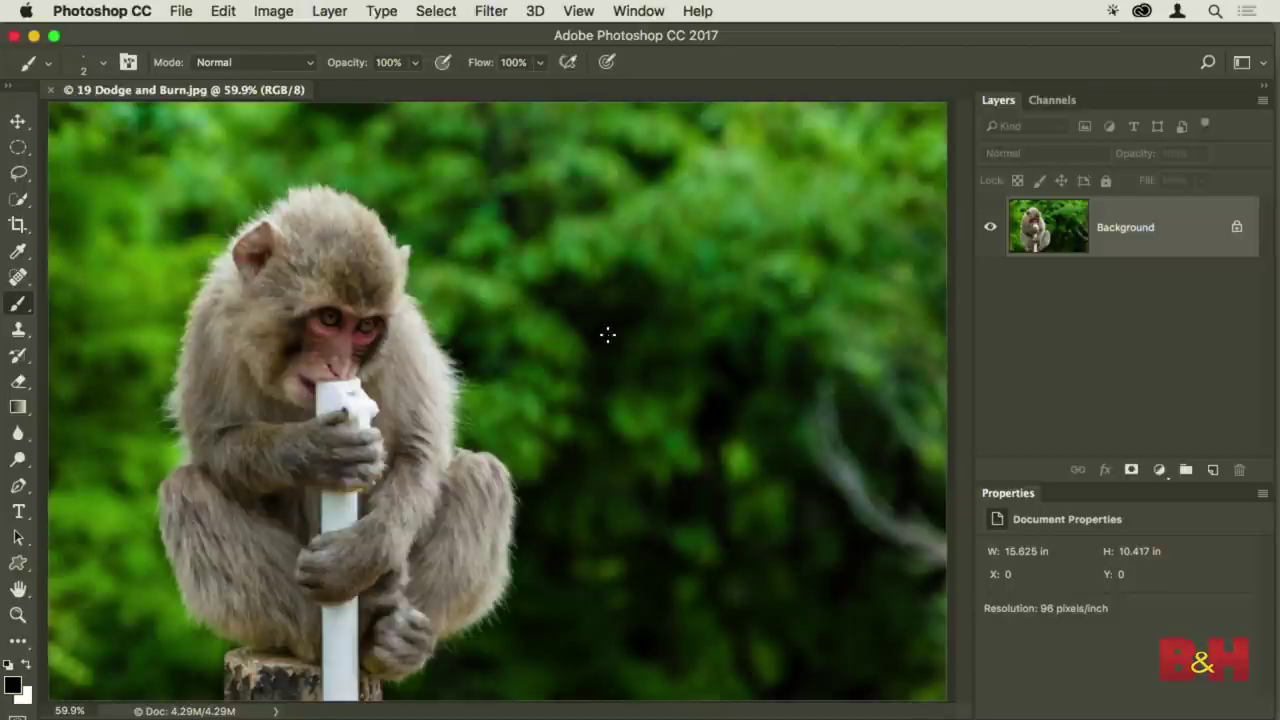
Show the Channels panel and view the monkey photo's Blue channel alone in grayscale
{"action": "left_click", "coordinate": [1050, 101]}
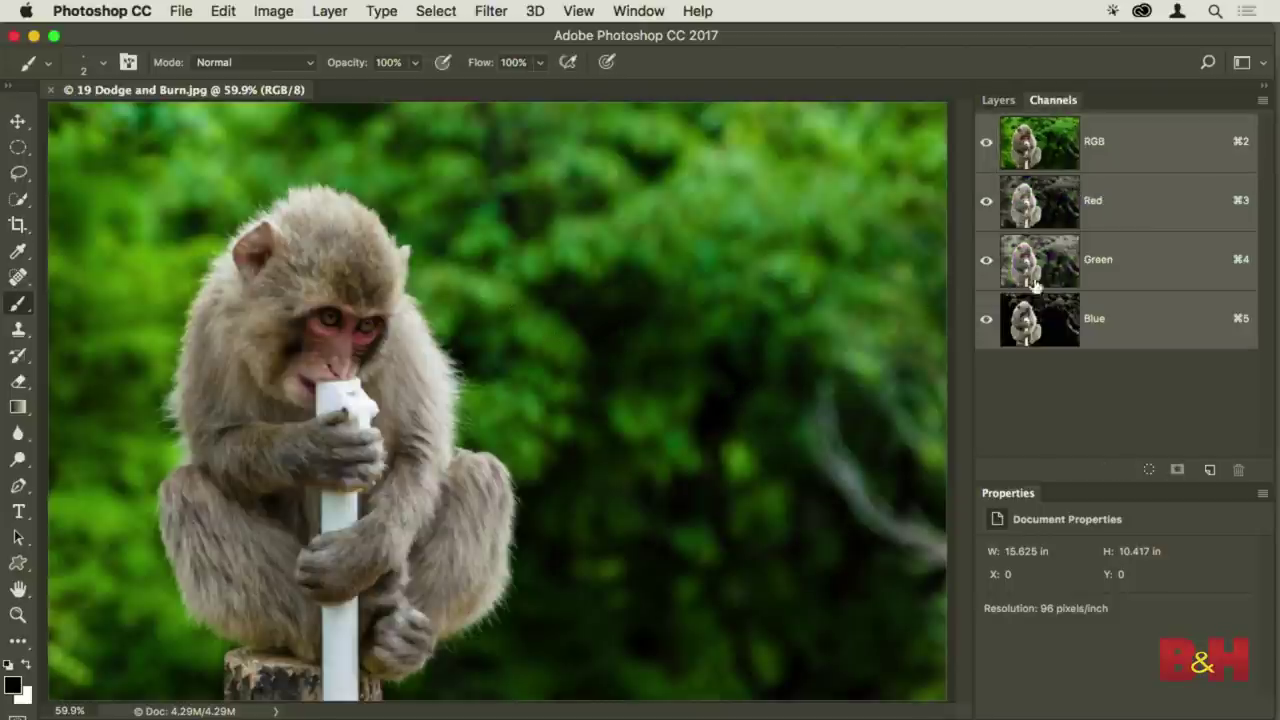
{"action": "left_click", "coordinate": [1032, 328]}
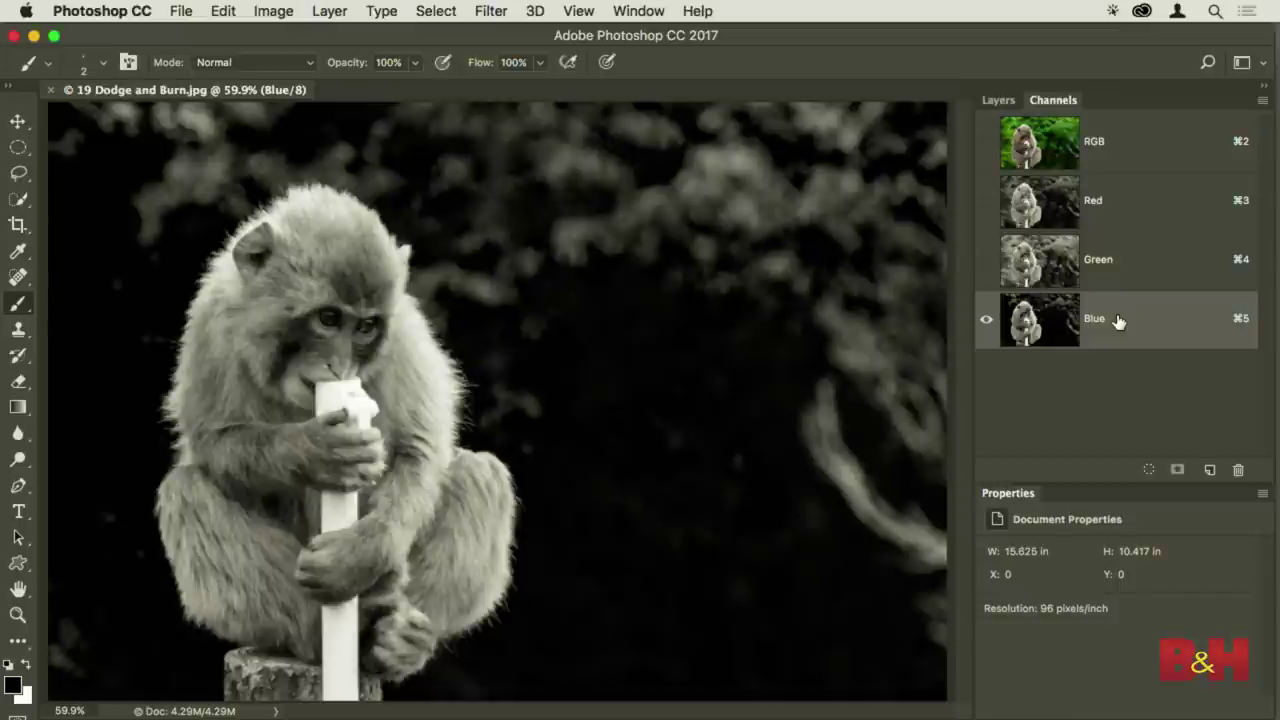
Compare the Green, Red and Blue channels, then duplicate Blue into a Blue copy channel
{"action": "left_click", "coordinate": [1055, 276]}
{"action": "left_click", "coordinate": [1048, 213]}
{"action": "left_click", "coordinate": [1045, 315]}
{"action": "left_click_drag", "start_coordinate": [1027, 318], "coordinate": [1209, 469]}
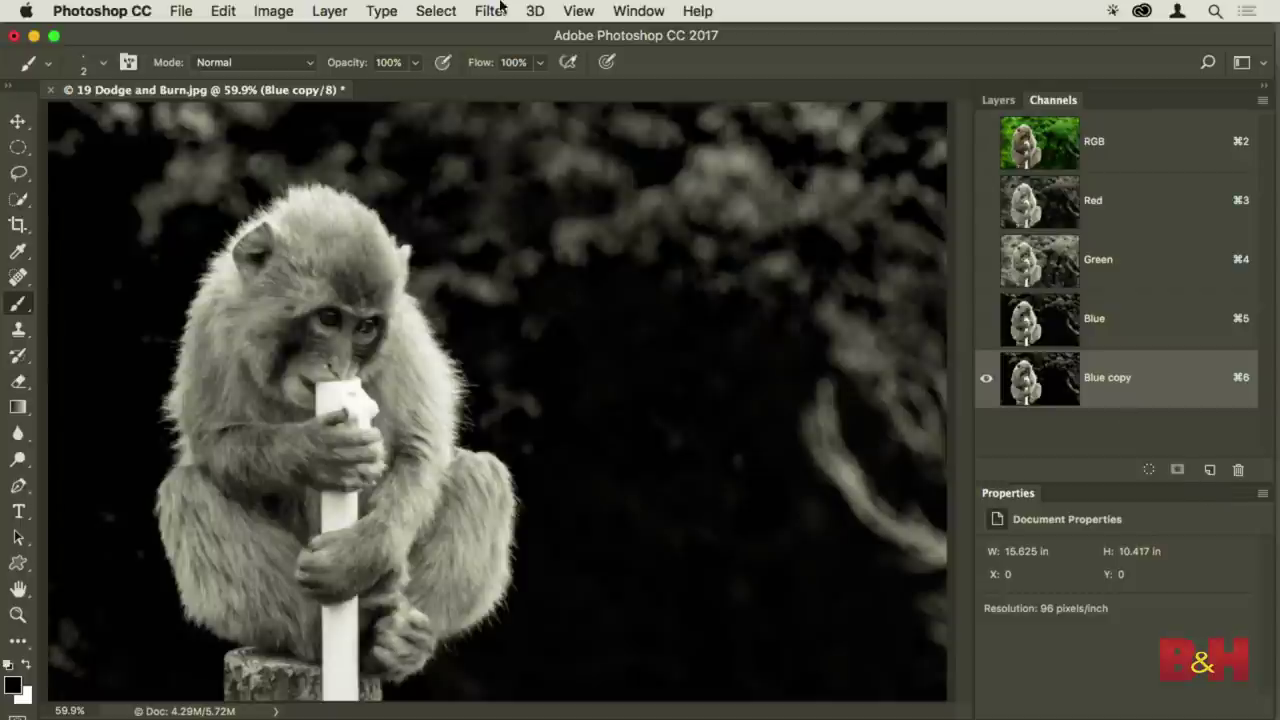
{"action": "left_click", "coordinate": [272, 12]}
Apply Levels to Blue copy with input values 50, 1.97 and 96, making the monkey white on black
{"action": "mouse_move", "coordinate": [300, 65]}
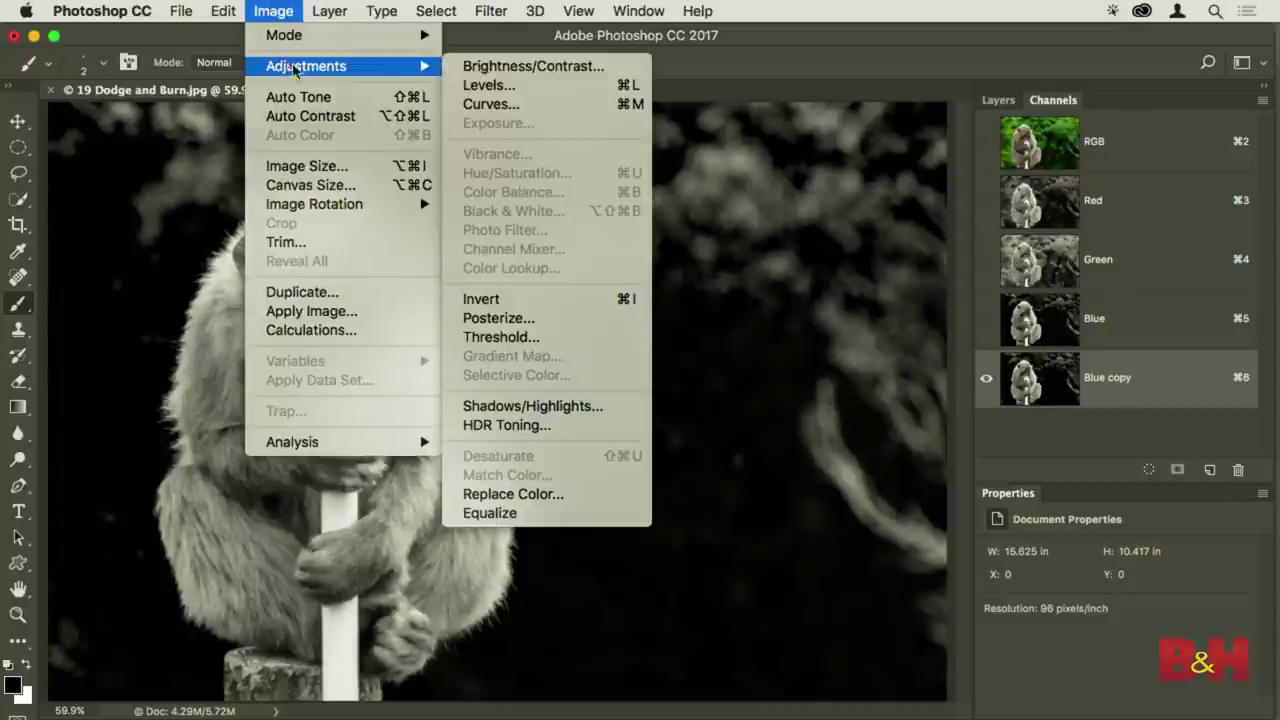
{"action": "left_click", "coordinate": [478, 86]}
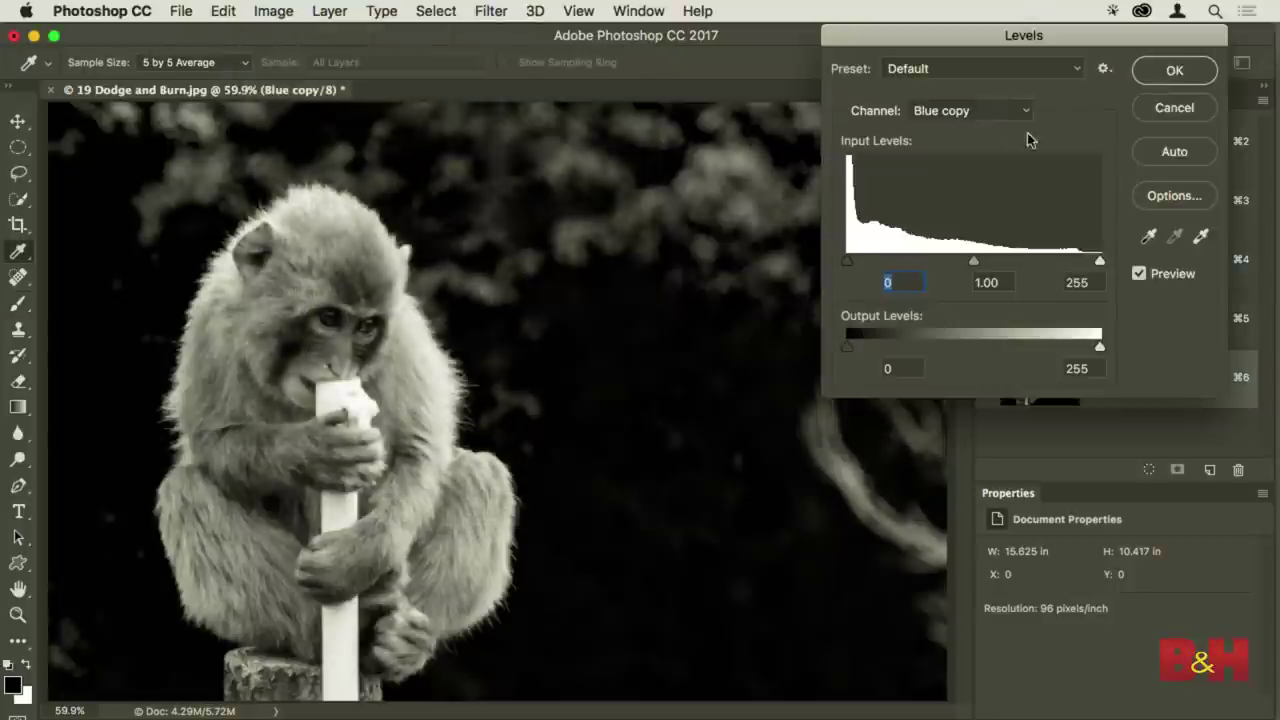
{"action": "left_click_drag", "start_coordinate": [1100, 261], "coordinate": [924, 255]}
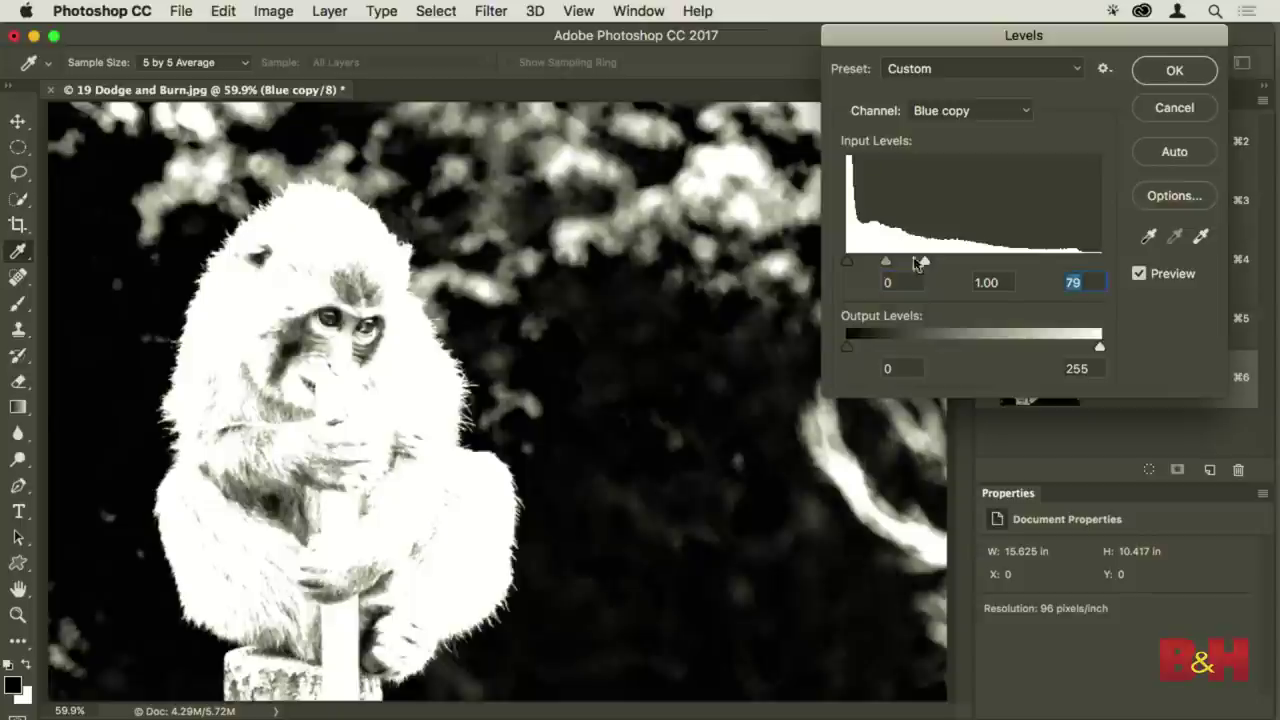
{"action": "left_click_drag", "start_coordinate": [848, 262], "coordinate": [924, 268]}
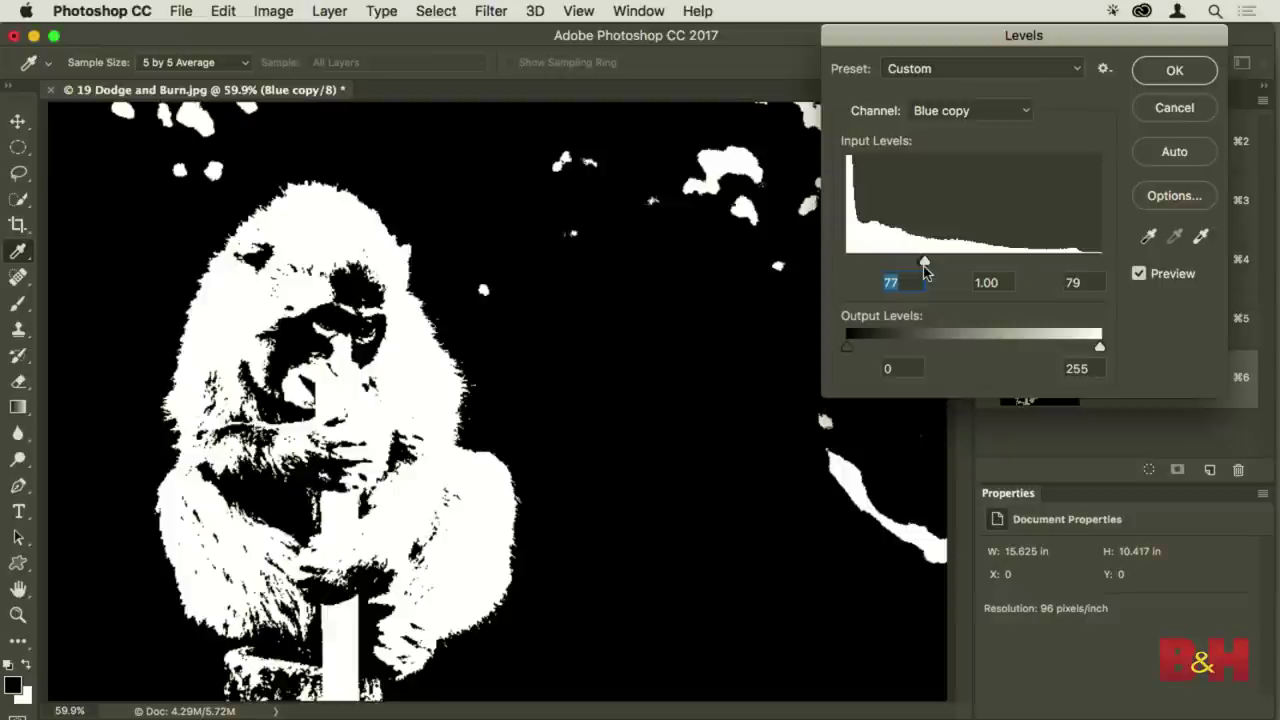
{"action": "left_click_drag", "start_coordinate": [440, 365], "coordinate": [580, 400]}
{"action": "left_click_drag", "start_coordinate": [679, 260], "coordinate": [692, 426]}
{"action": "mouse_move", "coordinate": [926, 263]}
{"action": "left_mouse_down"}
{"action": "mouse_move", "coordinate": [956, 262]}
{"action": "mouse_move", "coordinate": [851, 271]}
{"action": "mouse_move", "coordinate": [957, 263]}
{"action": "mouse_move", "coordinate": [901, 265]}
{"action": "left_mouse_up"}
{"action": "key", "text": "super+0"}
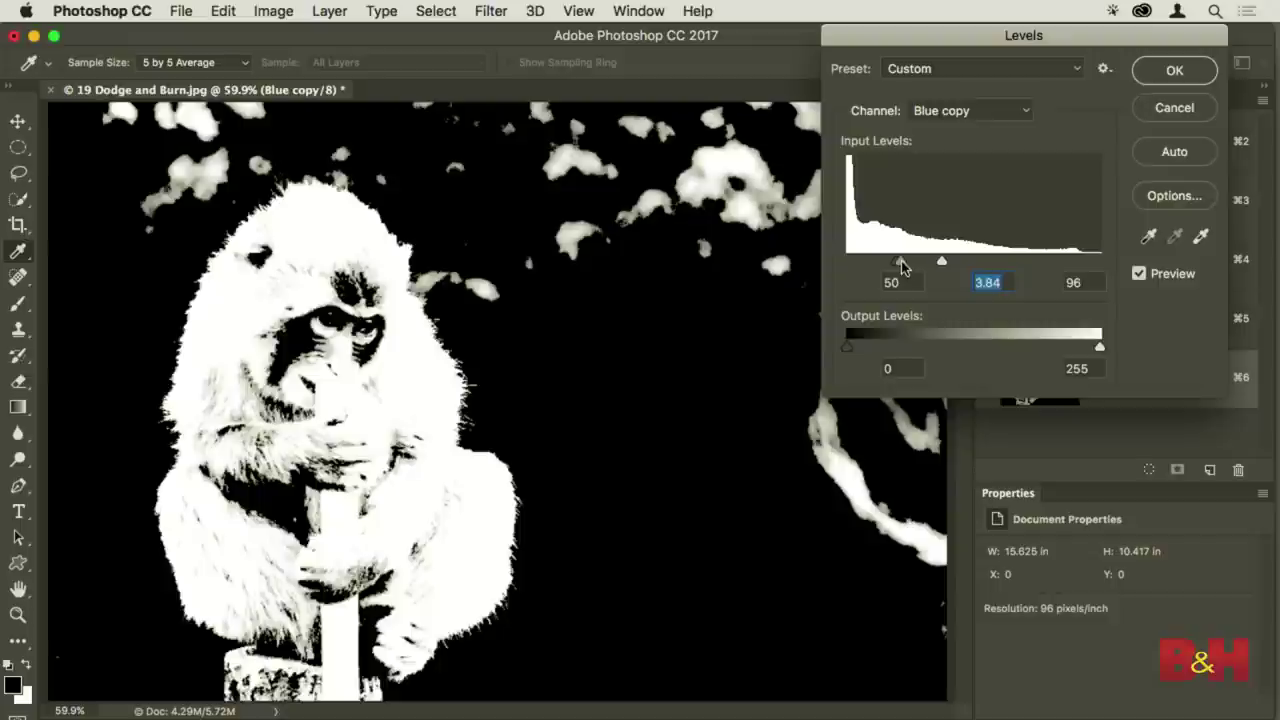
{"action": "left_click_drag", "start_coordinate": [901, 264], "coordinate": [910, 265]}
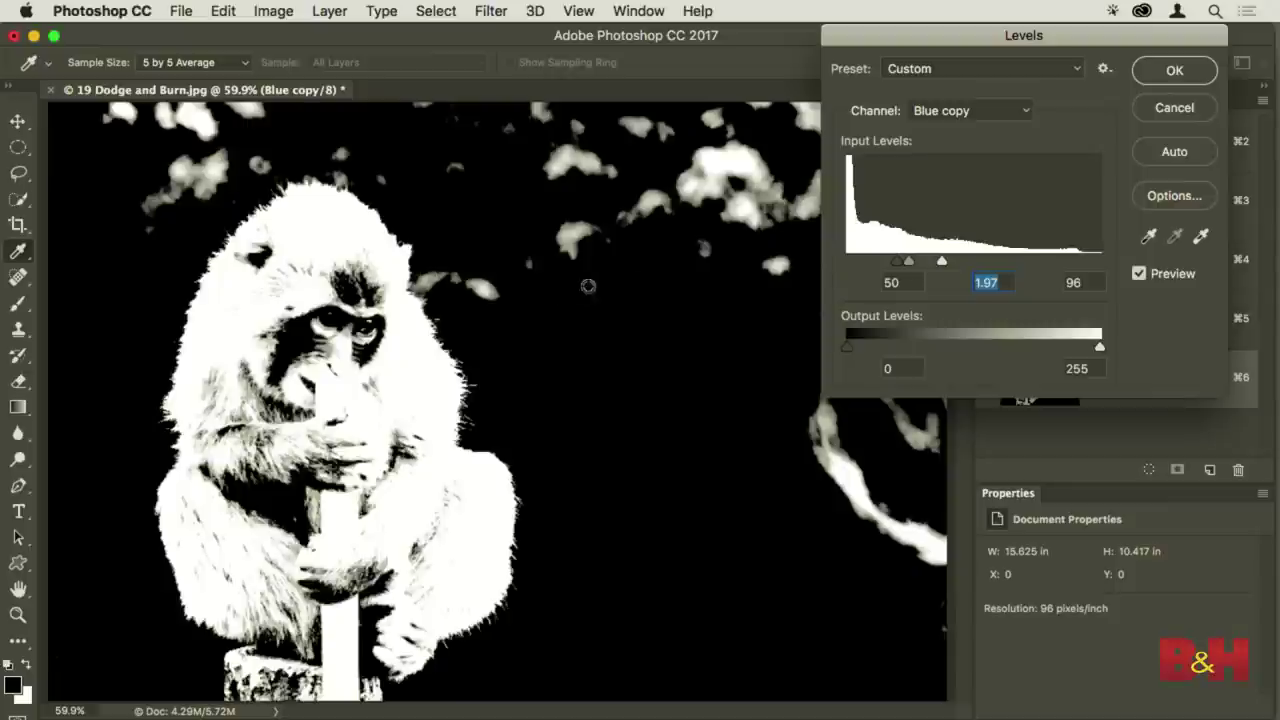
{"action": "left_click", "coordinate": [1175, 72]}
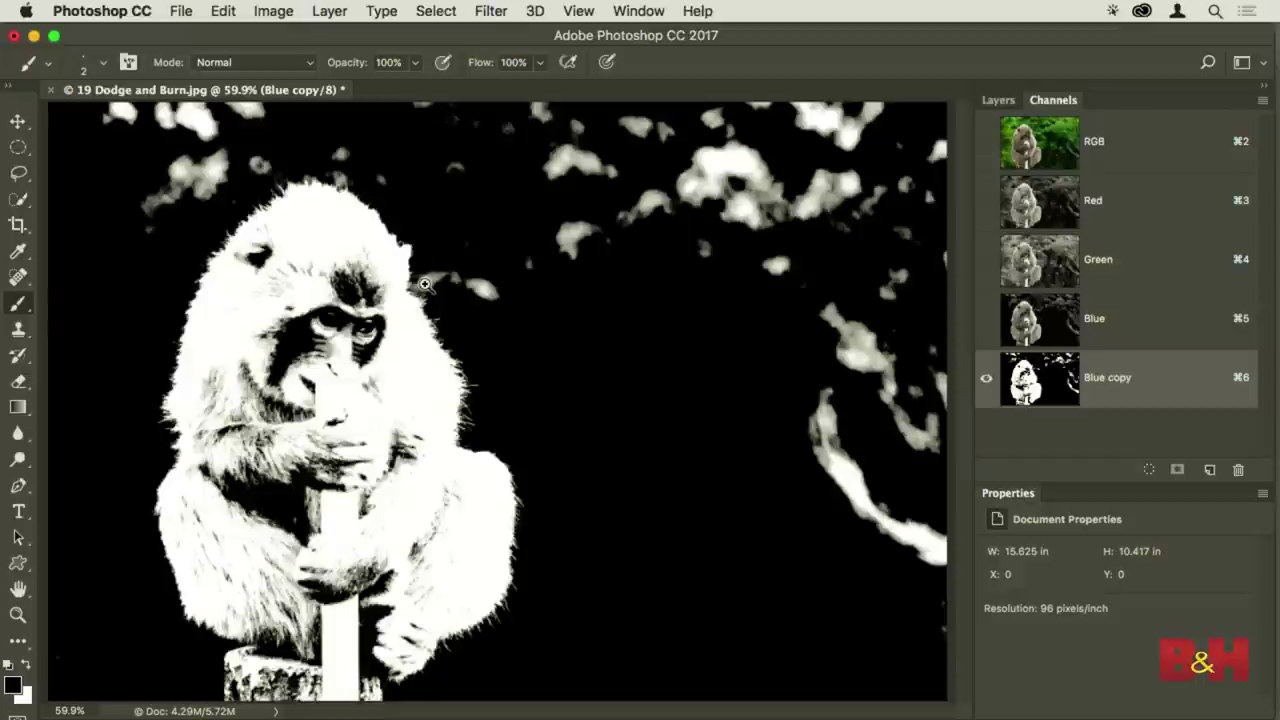
{"action": "left_click_drag", "start_coordinate": [425, 290], "coordinate": [559, 298]}
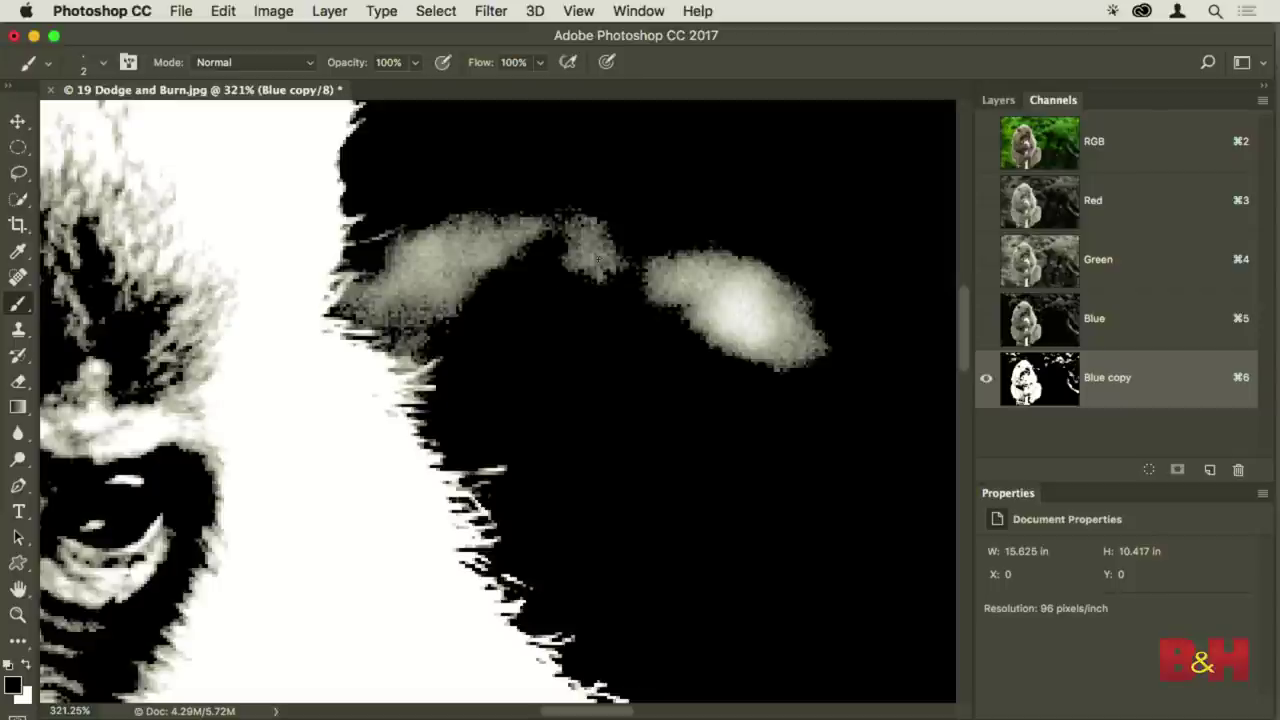
{"action": "key", "text": "bracketright"}
{"action": "key", "text": "bracketright"}
{"action": "key", "text": "bracketright"}
{"action": "key", "text": "bracketright"}
{"action": "key", "text": "bracketright"}
{"action": "key", "text": "bracketright"}
{"action": "key", "text": "bracketright"}
{"action": "key", "text": "bracketright"}
{"action": "key", "text": "bracketright"}
{"action": "key", "text": "bracketright"}
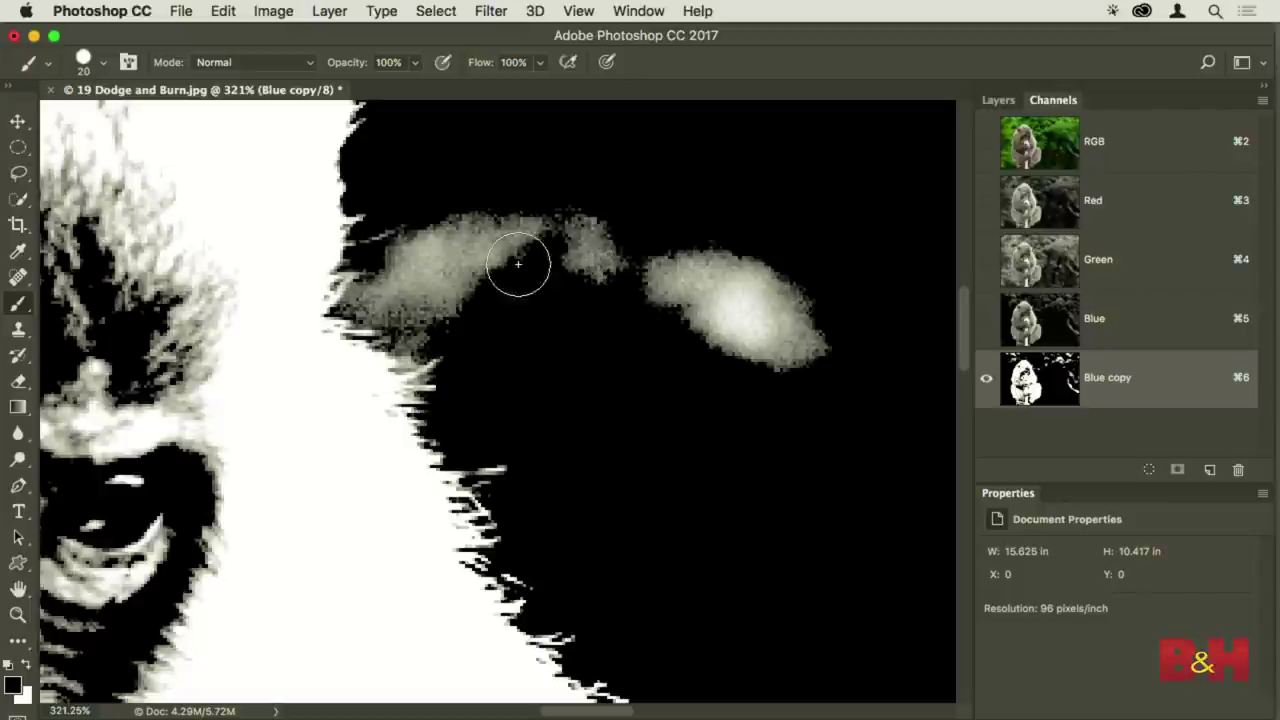
{"action": "key", "text": "bracketright"}
{"action": "key", "text": "bracketright"}
{"action": "key", "text": "bracketright"}
{"action": "key", "text": "bracketright"}
{"action": "key", "text": "bracketright"}
{"action": "key", "text": "bracketright"}
{"action": "key", "text": "bracketright"}
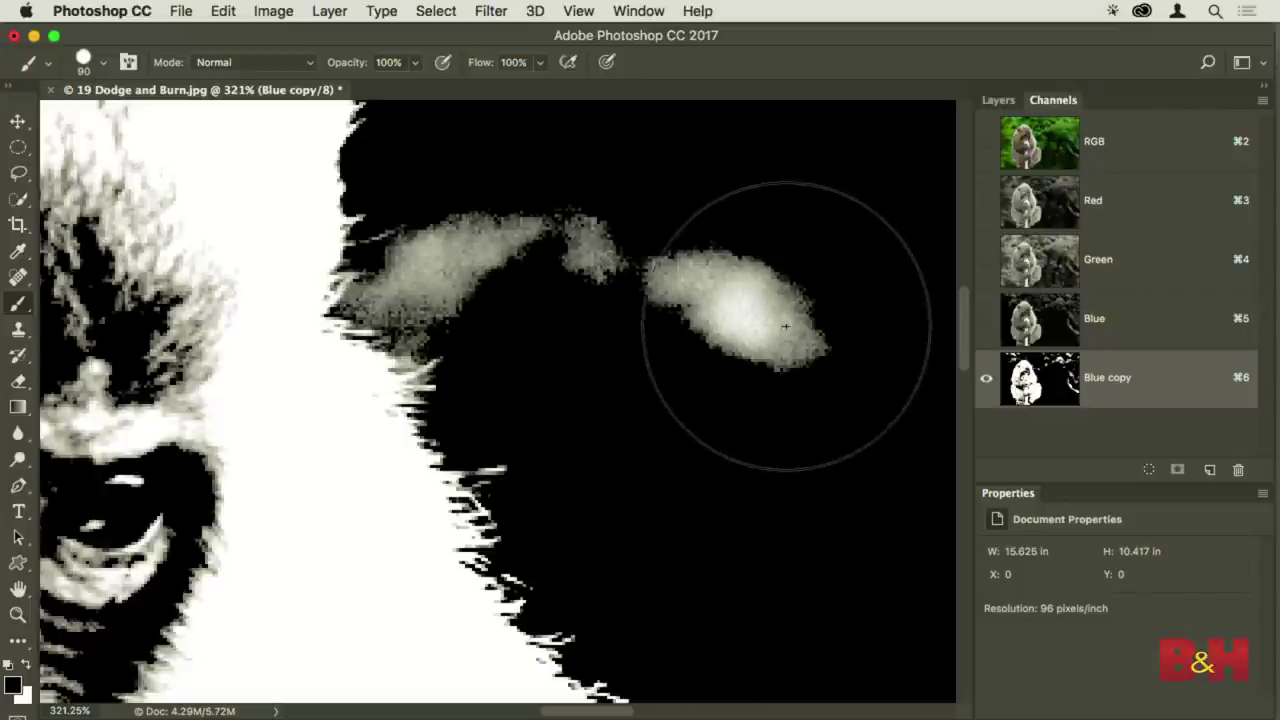
{"action": "left_click", "coordinate": [737, 306]}
{"action": "mouse_move", "coordinate": [737, 306]}
{"action": "left_mouse_down"}
{"action": "mouse_move", "coordinate": [693, 271]}
{"action": "mouse_move", "coordinate": [621, 251]}
{"action": "mouse_move", "coordinate": [543, 253]}
{"action": "mouse_move", "coordinate": [446, 289]}
{"action": "left_mouse_up"}
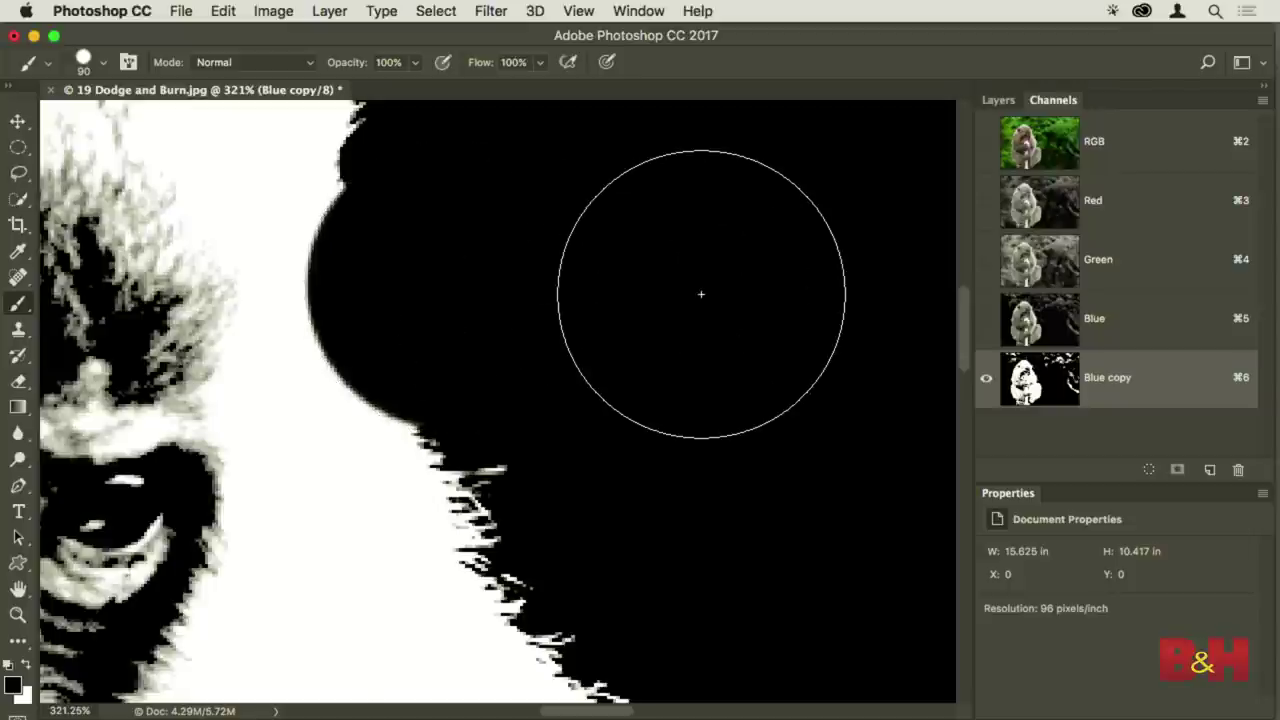
{"action": "key", "text": "super+z"}
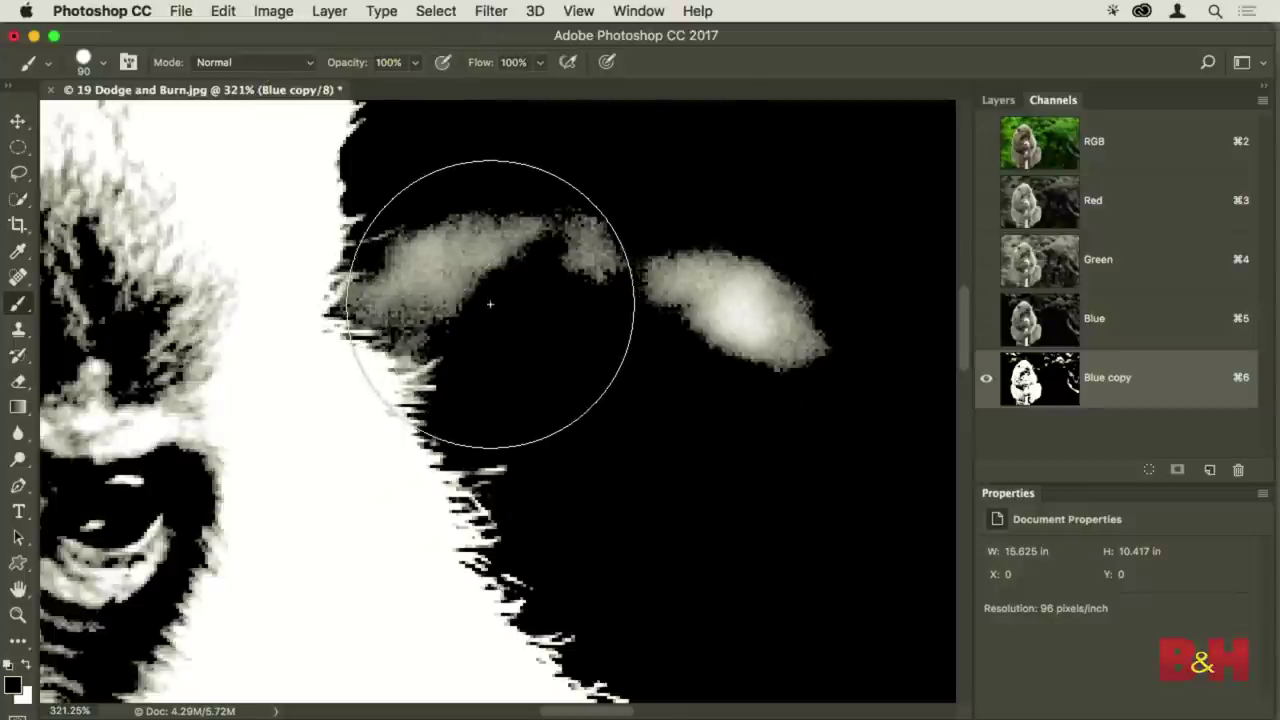
{"action": "left_click", "coordinate": [449, 286]}
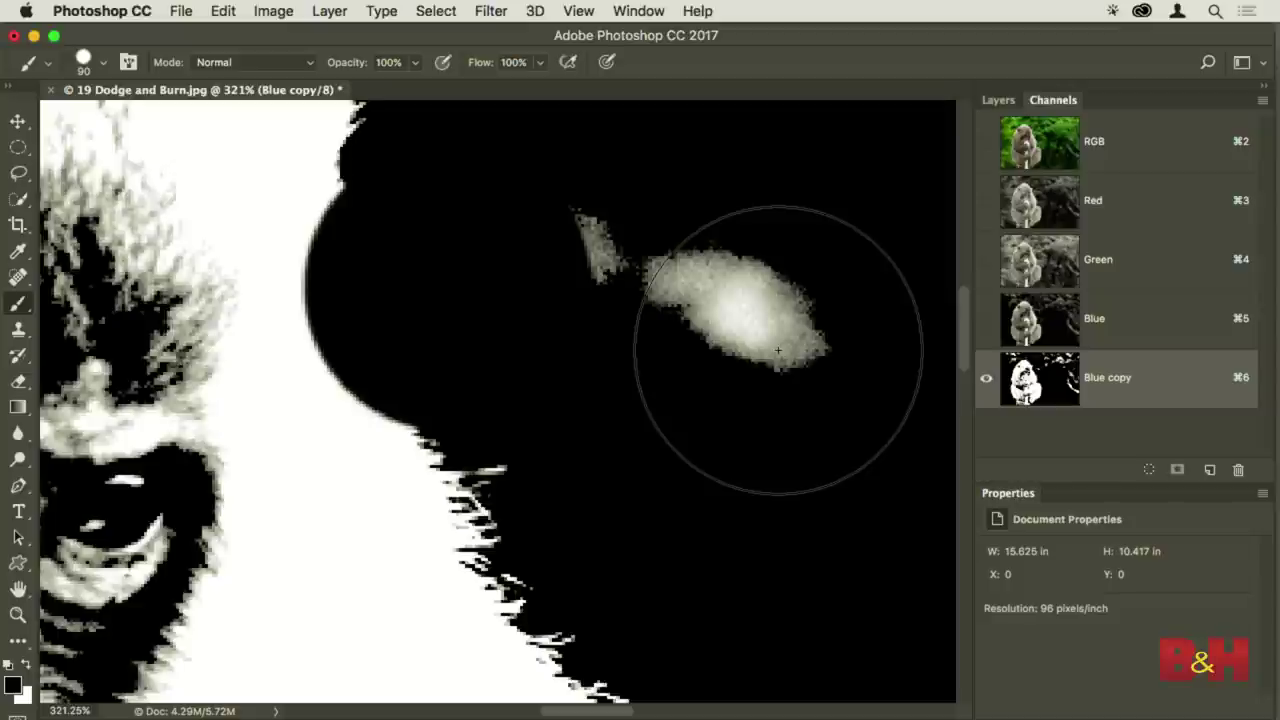
{"action": "key", "text": "super+z"}
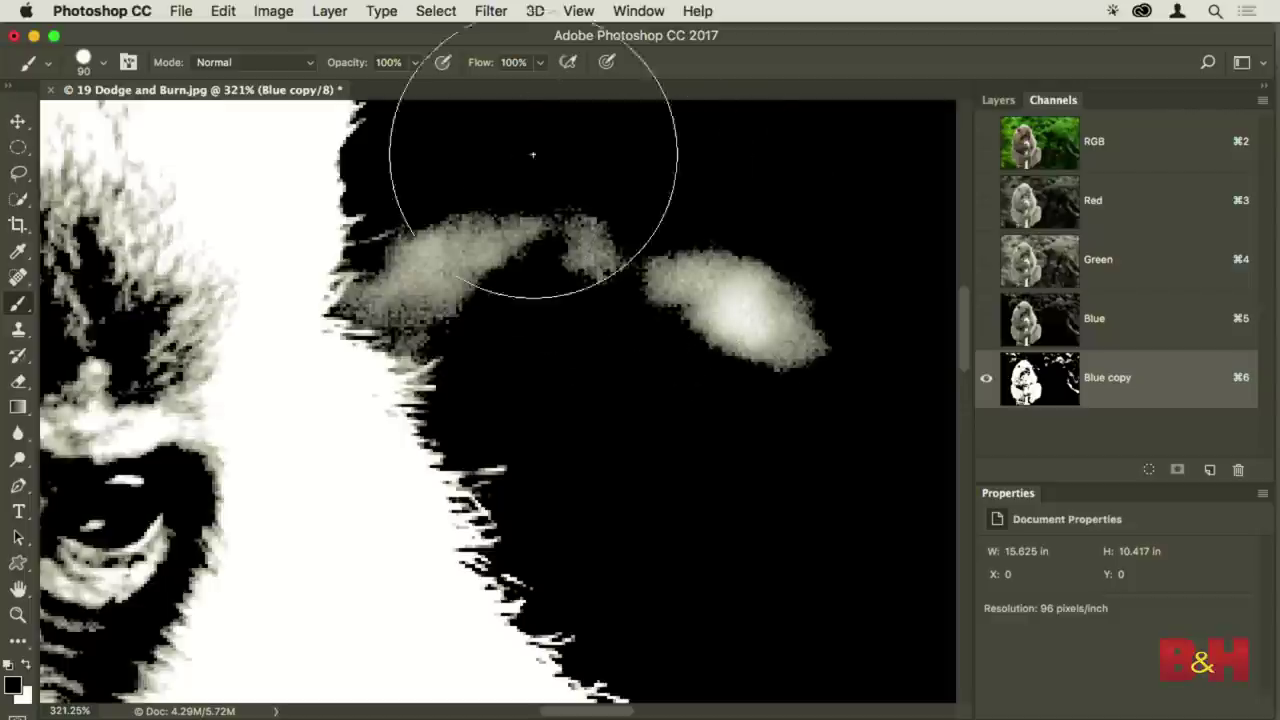
Set the Brush to Overlay mode and paint the grey eyebrow blobs black
{"action": "left_click", "coordinate": [297, 62]}
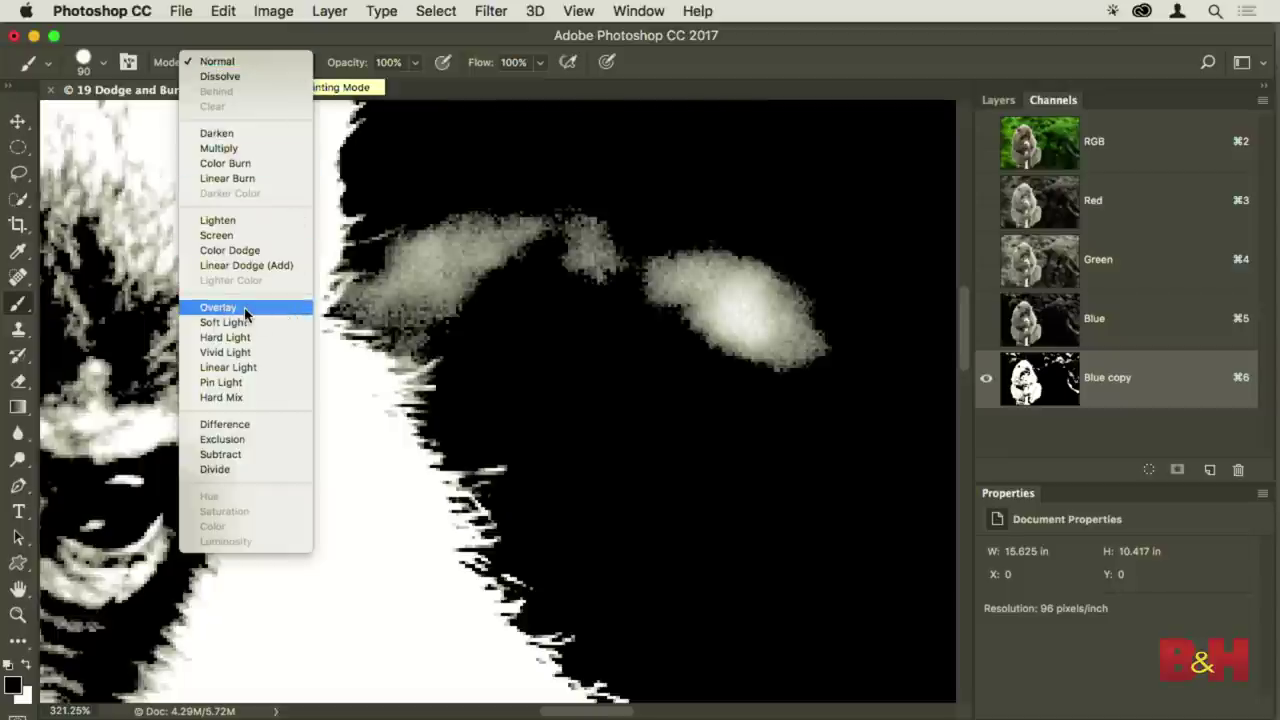
{"action": "left_click", "coordinate": [218, 307]}
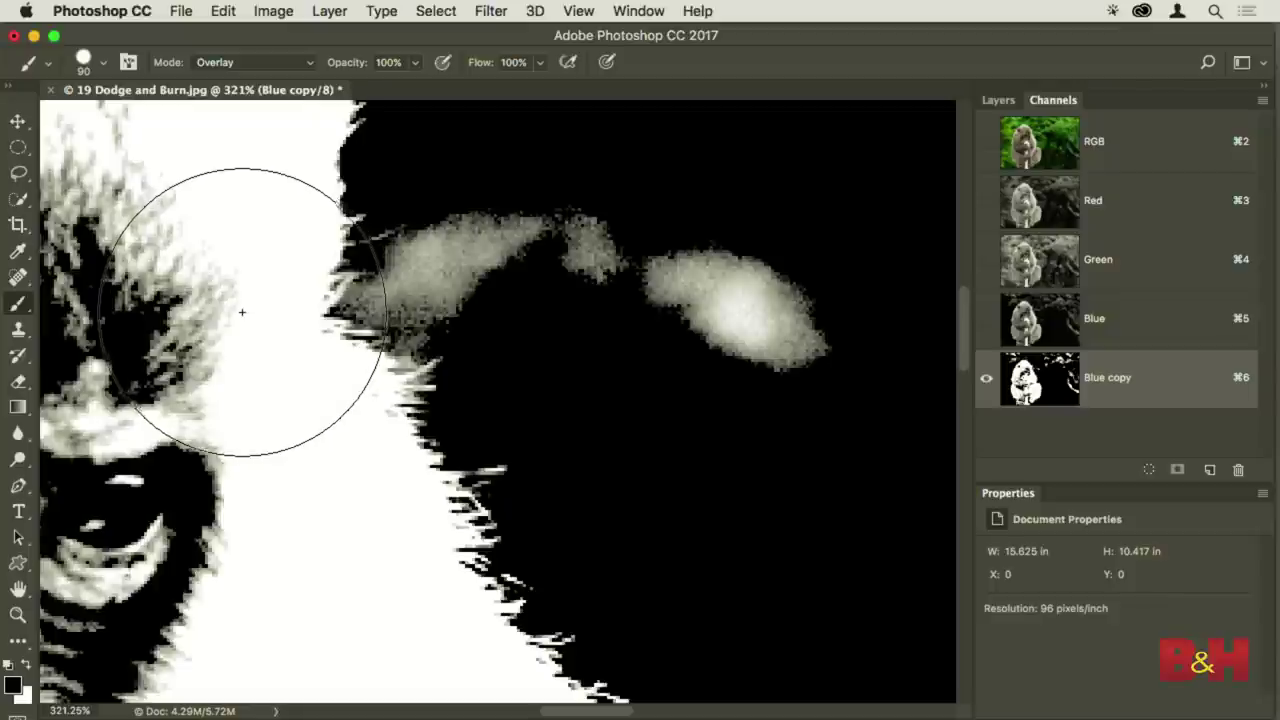
{"action": "mouse_move", "coordinate": [507, 292]}
{"action": "left_mouse_down"}
{"action": "mouse_move", "coordinate": [780, 294]}
{"action": "mouse_move", "coordinate": [729, 303]}
{"action": "mouse_move", "coordinate": [725, 330]}
{"action": "mouse_move", "coordinate": [614, 194]}
{"action": "left_mouse_up"}
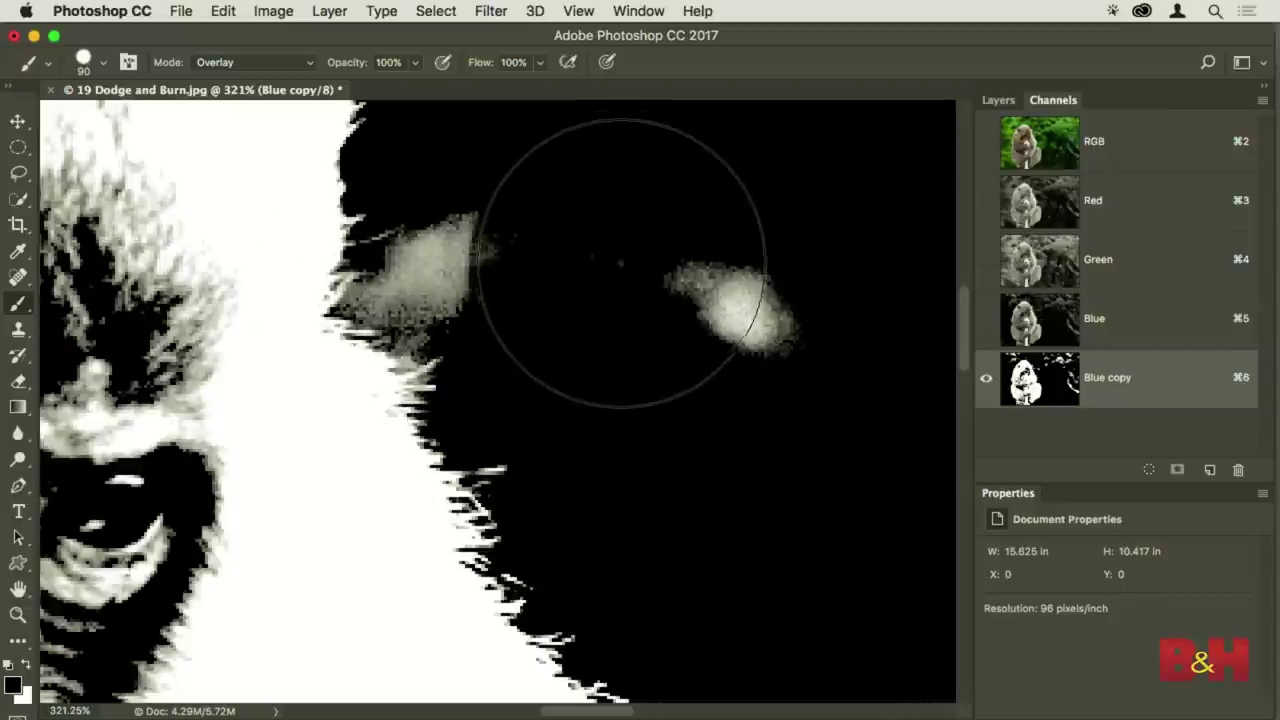
{"action": "mouse_move", "coordinate": [563, 257]}
{"action": "left_mouse_down"}
{"action": "mouse_move", "coordinate": [495, 229]}
{"action": "mouse_move", "coordinate": [462, 265]}
{"action": "left_mouse_up"}
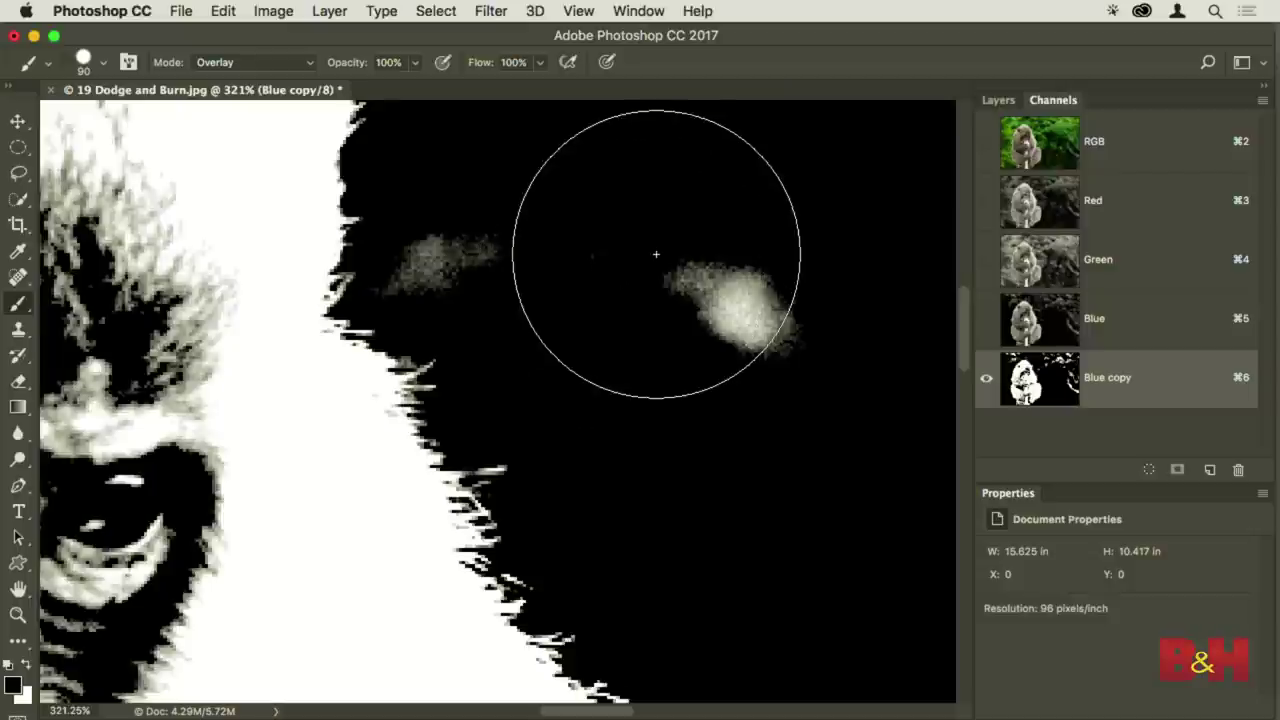
Blacken the remaining grey blobs with a smaller brush, then fit the image in view
{"action": "key", "text": "bracketleft"}
{"action": "key", "text": "bracketleft"}
{"action": "key", "text": "bracketleft"}
{"action": "key", "text": "bracketleft"}
{"action": "key", "text": "bracketleft"}
{"action": "key", "text": "bracketleft"}
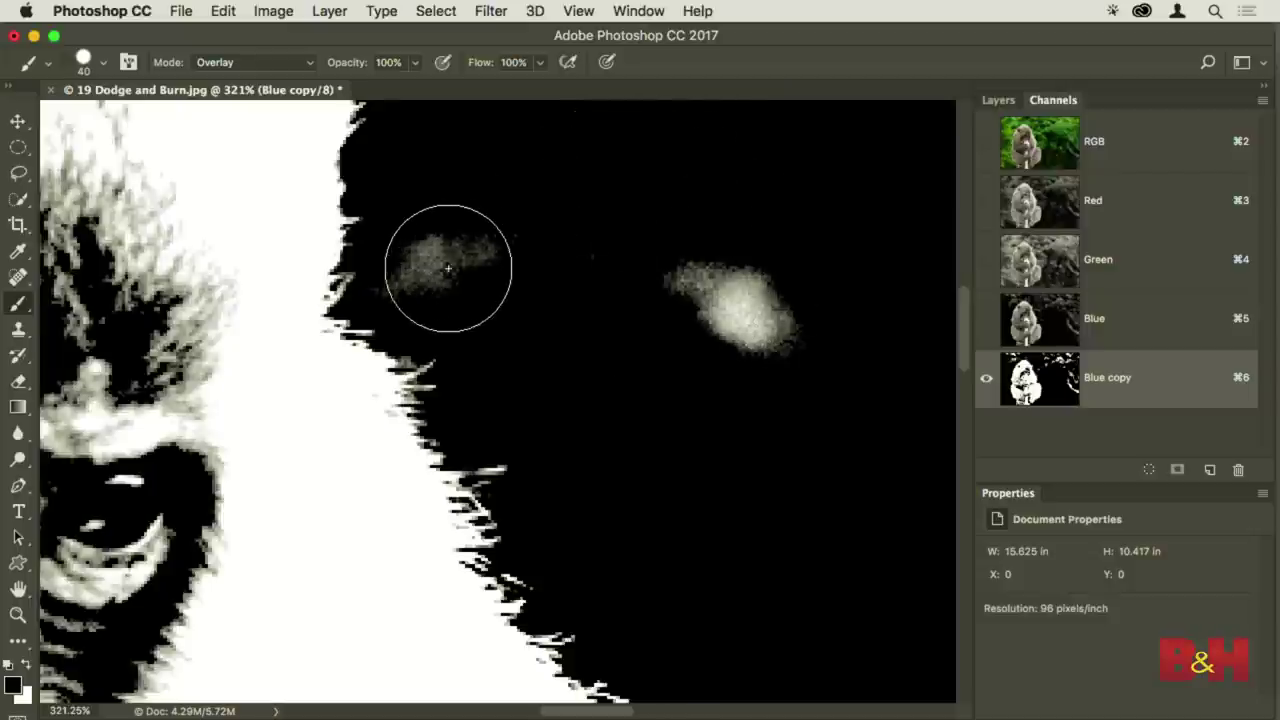
{"action": "left_click_drag", "start_coordinate": [428, 266], "coordinate": [437, 266]}
{"action": "mouse_move", "coordinate": [729, 277]}
{"action": "left_mouse_down"}
{"action": "mouse_move", "coordinate": [770, 324]}
{"action": "mouse_move", "coordinate": [737, 309]}
{"action": "left_mouse_up"}
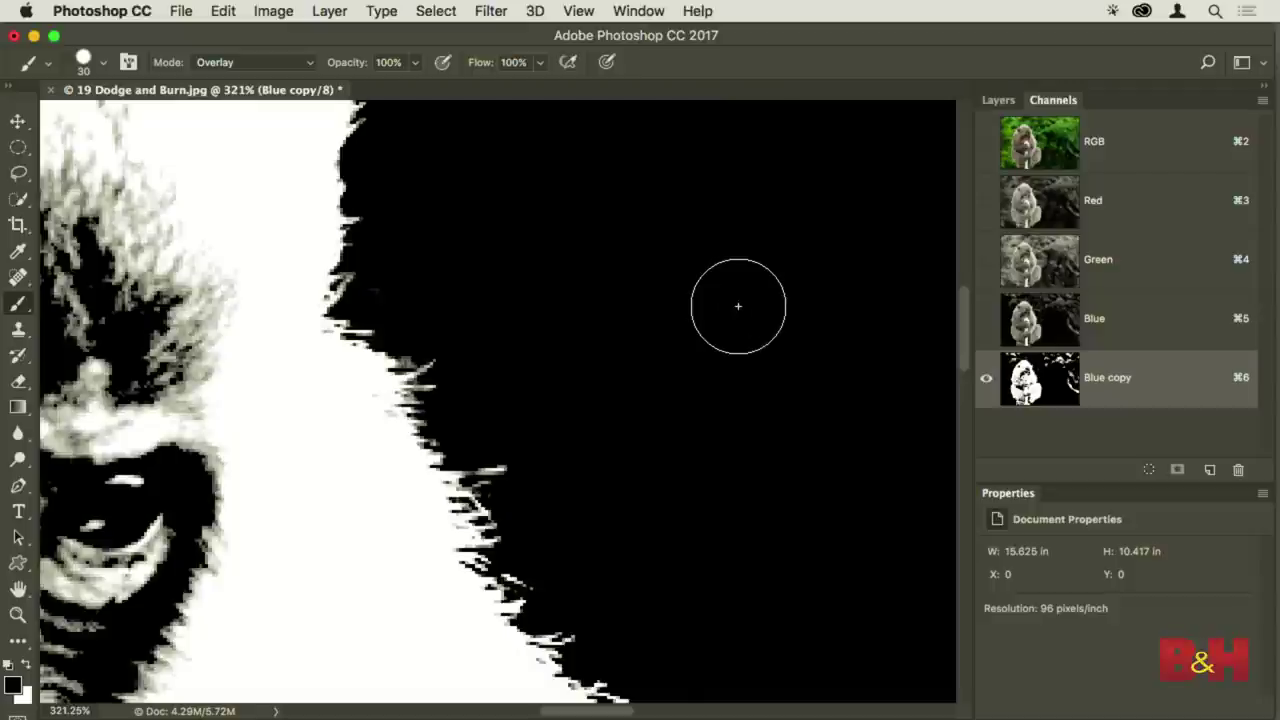
{"action": "key", "text": "super+0"}
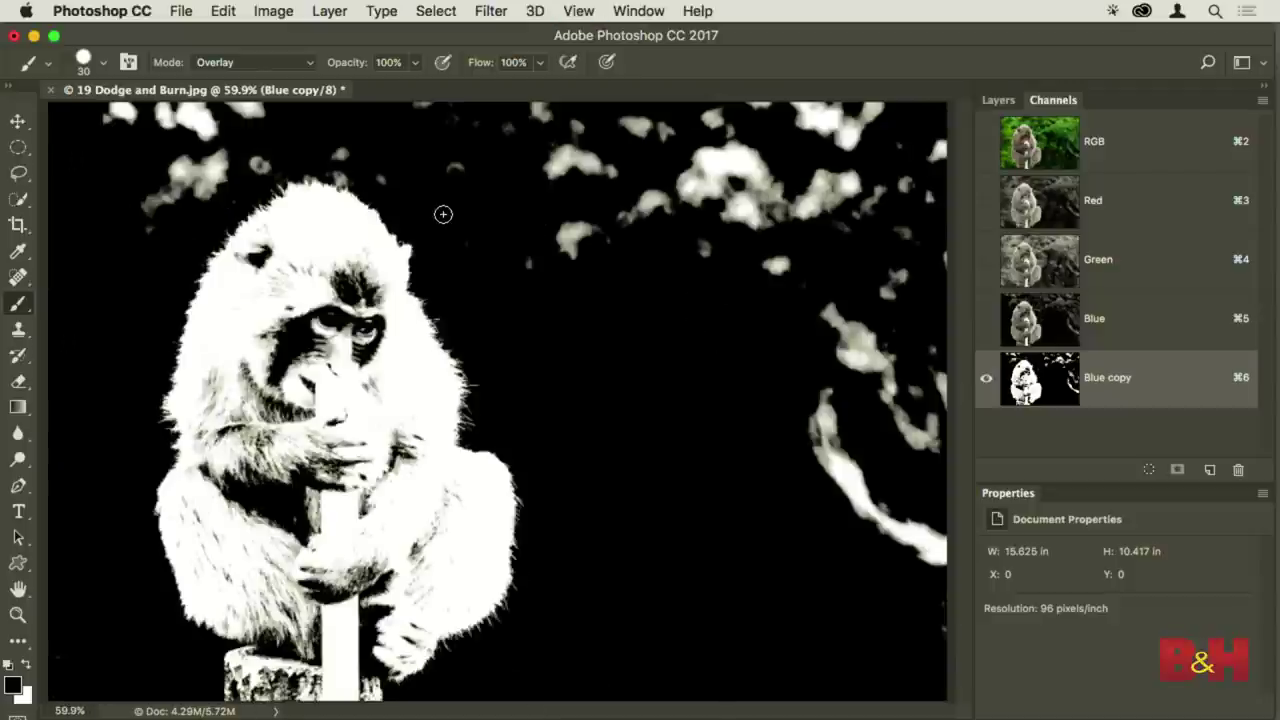
{"action": "key", "text": "bracketright"}
{"action": "key", "text": "bracketright"}
{"action": "key", "text": "bracketright"}
{"action": "key", "text": "bracketright"}
Paint the background specks around the head black, then paint white along the monkey's grey left edge
{"action": "mouse_move", "coordinate": [346, 177]}
{"action": "left_mouse_down"}
{"action": "mouse_move", "coordinate": [258, 162]}
{"action": "mouse_move", "coordinate": [269, 162]}
{"action": "mouse_move", "coordinate": [215, 190]}
{"action": "mouse_move", "coordinate": [177, 252]}
{"action": "left_mouse_up"}
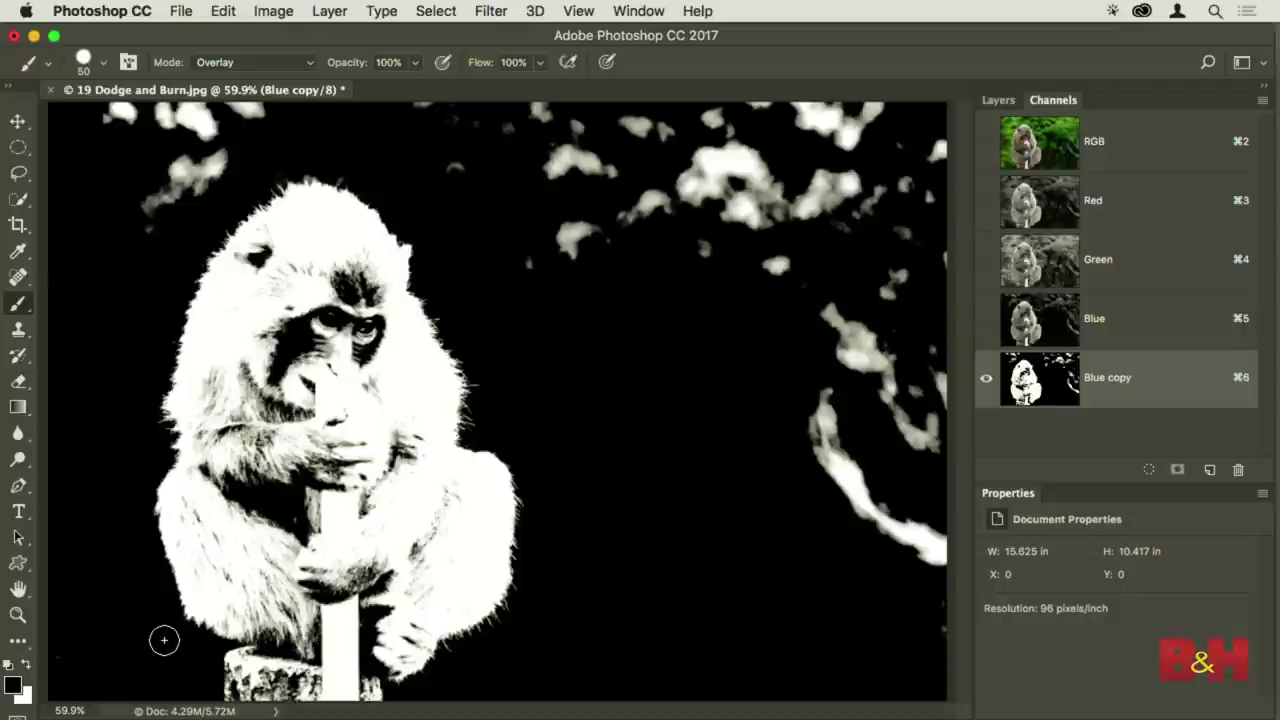
{"action": "key", "text": "x"}
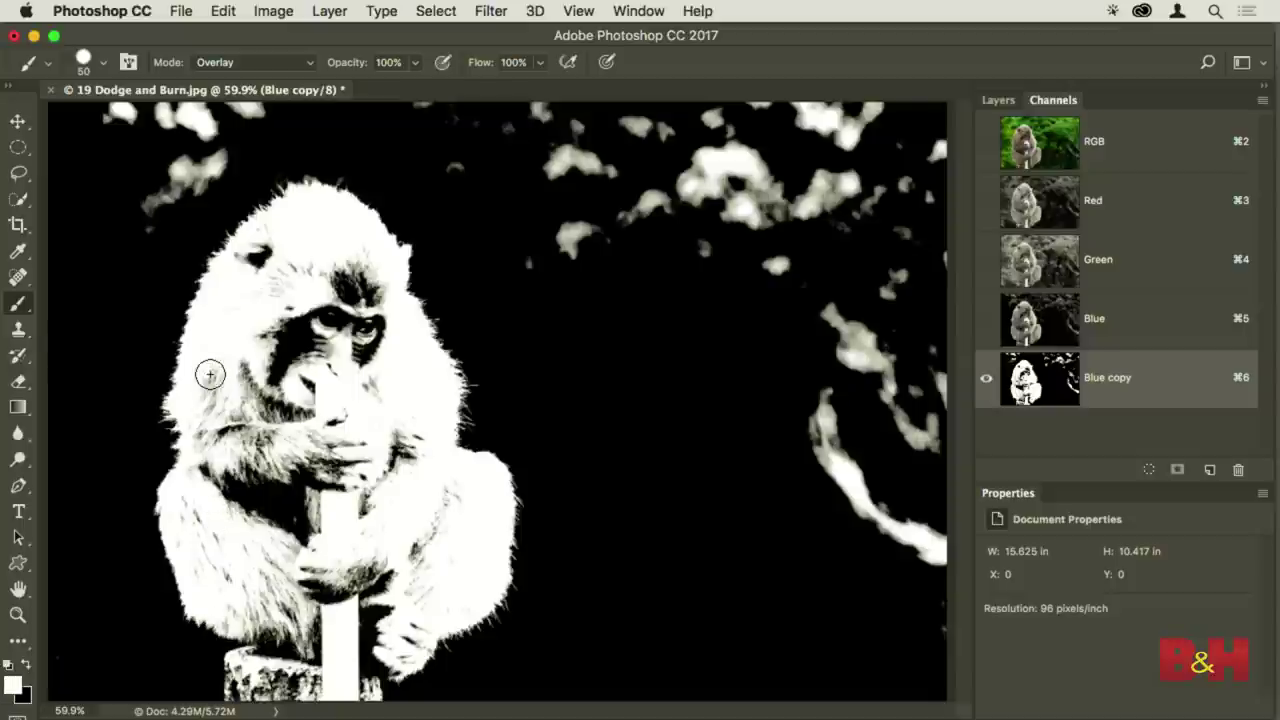
{"action": "mouse_move", "coordinate": [200, 435]}
{"action": "left_mouse_down"}
{"action": "mouse_move", "coordinate": [180, 547]}
{"action": "mouse_move", "coordinate": [225, 616]}
{"action": "mouse_move", "coordinate": [251, 626]}
{"action": "mouse_move", "coordinate": [192, 509]}
{"action": "mouse_move", "coordinate": [207, 365]}
{"action": "mouse_move", "coordinate": [261, 235]}
{"action": "mouse_move", "coordinate": [308, 217]}
{"action": "mouse_move", "coordinate": [337, 228]}
{"action": "mouse_move", "coordinate": [381, 270]}
{"action": "mouse_move", "coordinate": [424, 351]}
{"action": "mouse_move", "coordinate": [446, 467]}
{"action": "mouse_move", "coordinate": [468, 485]}
{"action": "mouse_move", "coordinate": [479, 536]}
{"action": "mouse_move", "coordinate": [474, 552]}
{"action": "mouse_move", "coordinate": [464, 546]}
{"action": "mouse_move", "coordinate": [476, 602]}
{"action": "mouse_move", "coordinate": [423, 623]}
{"action": "mouse_move", "coordinate": [396, 660]}
{"action": "mouse_move", "coordinate": [420, 644]}
{"action": "mouse_move", "coordinate": [410, 632]}
{"action": "mouse_move", "coordinate": [391, 660]}
{"action": "mouse_move", "coordinate": [367, 658]}
{"action": "mouse_move", "coordinate": [262, 641]}
{"action": "mouse_move", "coordinate": [220, 605]}
{"action": "mouse_move", "coordinate": [189, 527]}
{"action": "mouse_move", "coordinate": [200, 400]}
{"action": "mouse_move", "coordinate": [262, 256]}
{"action": "left_mouse_up"}
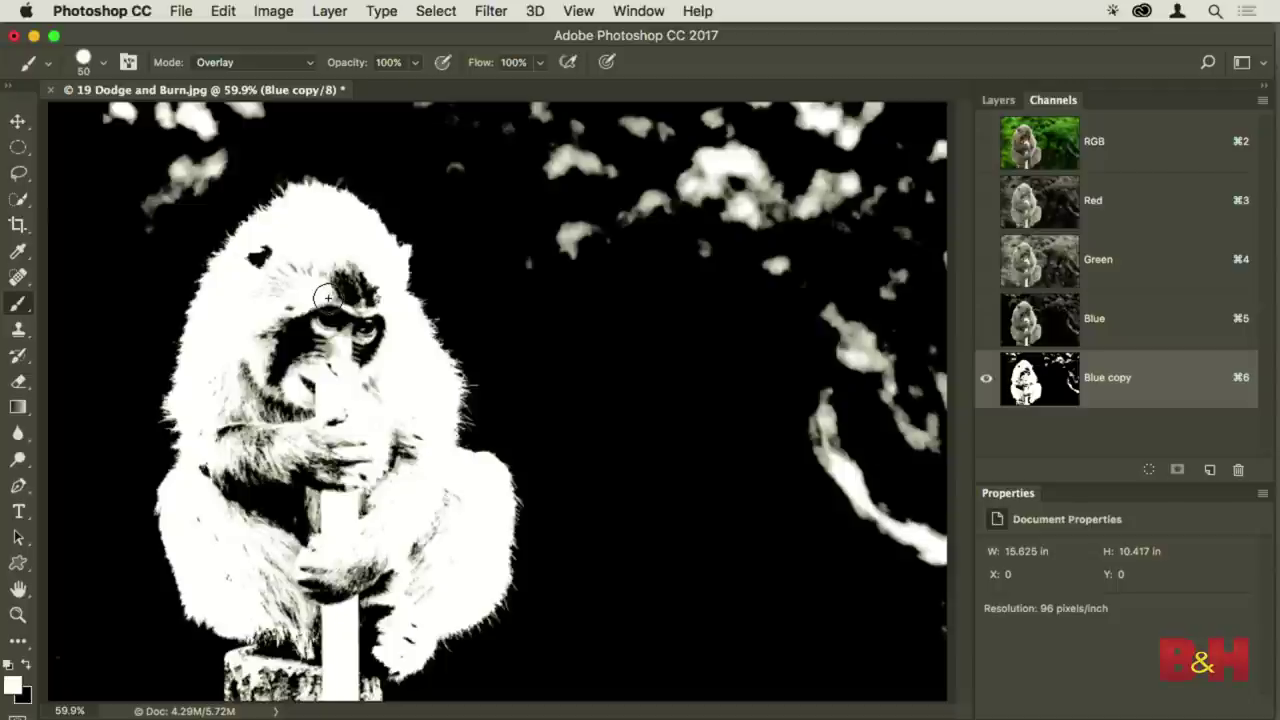
{"action": "left_click", "coordinate": [19, 176]}
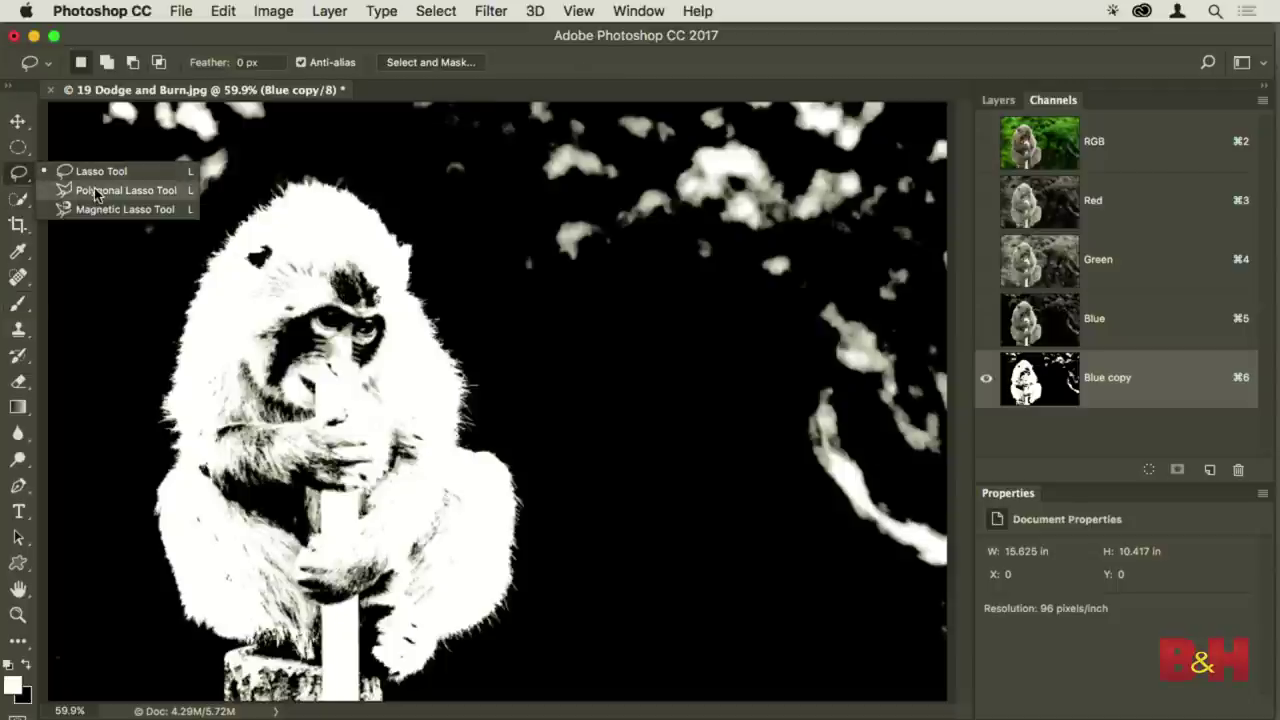
Switch to the Polygonal Lasso Tool from the lasso tool variants
{"action": "left_click", "coordinate": [100, 190]}
{"action": "left_click", "coordinate": [20, 174]}
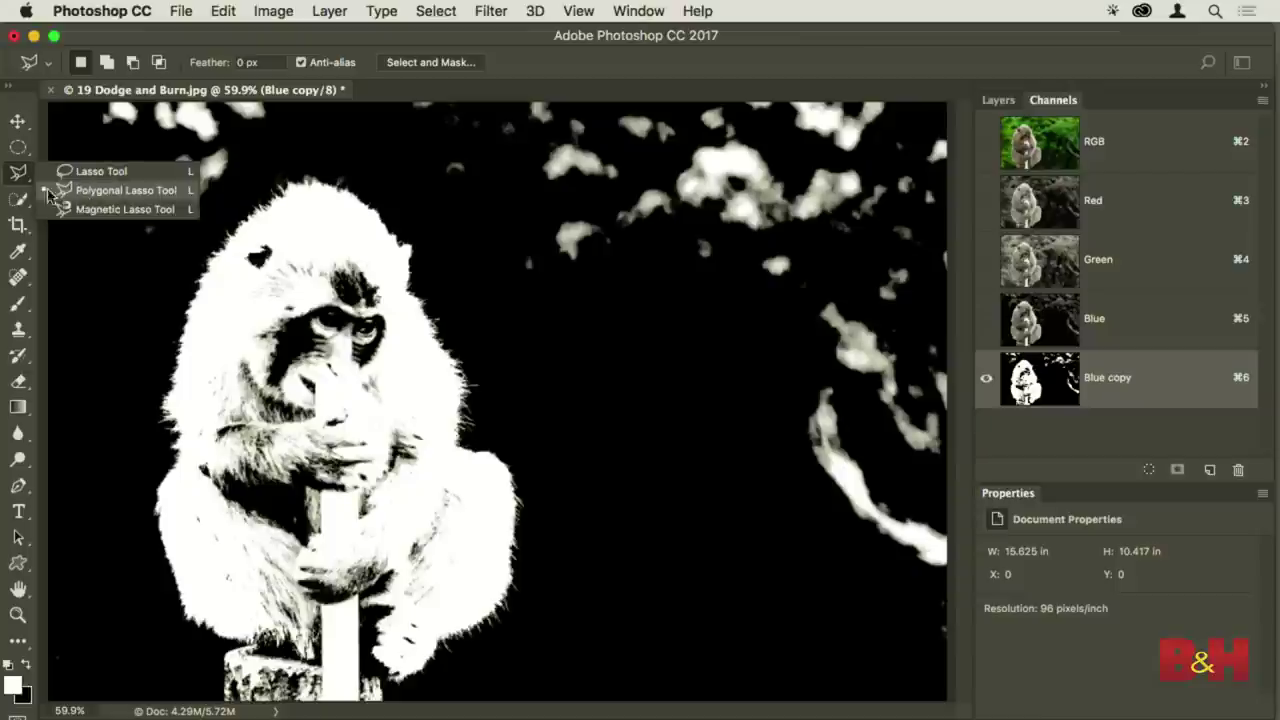
{"action": "left_click", "coordinate": [17, 178]}
{"action": "left_click", "coordinate": [17, 176]}
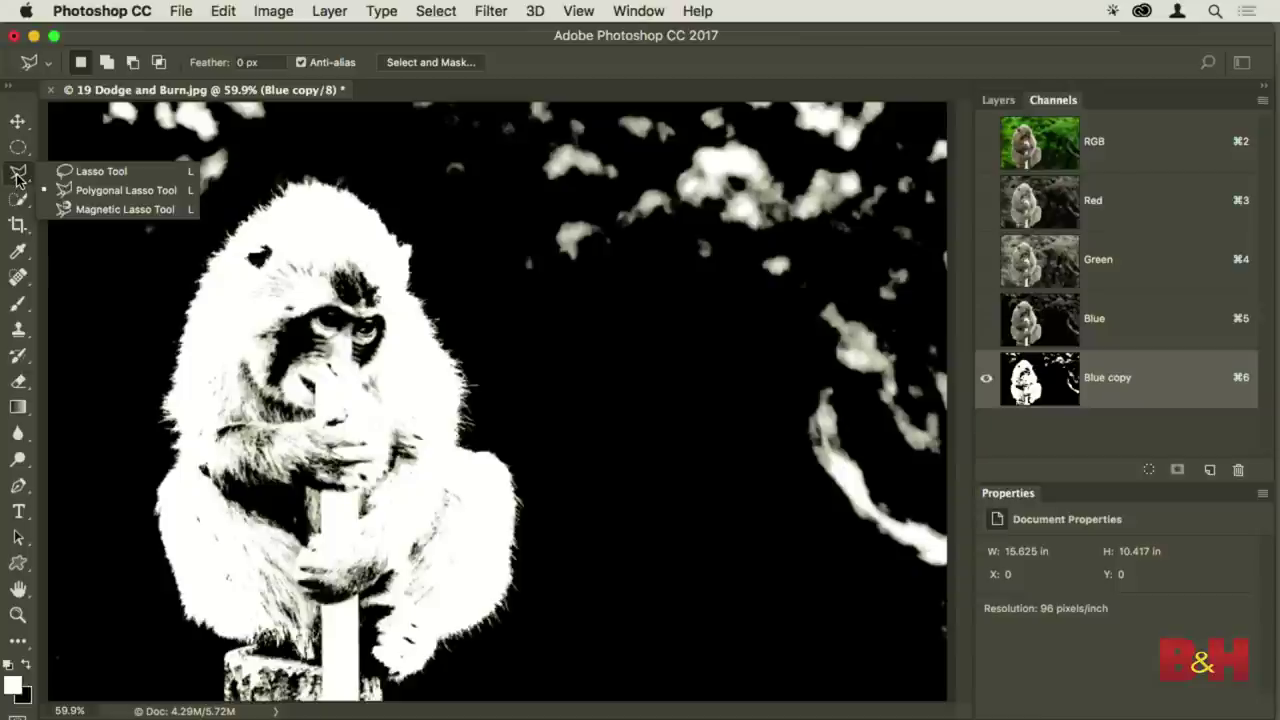
{"action": "left_click", "coordinate": [90, 195]}
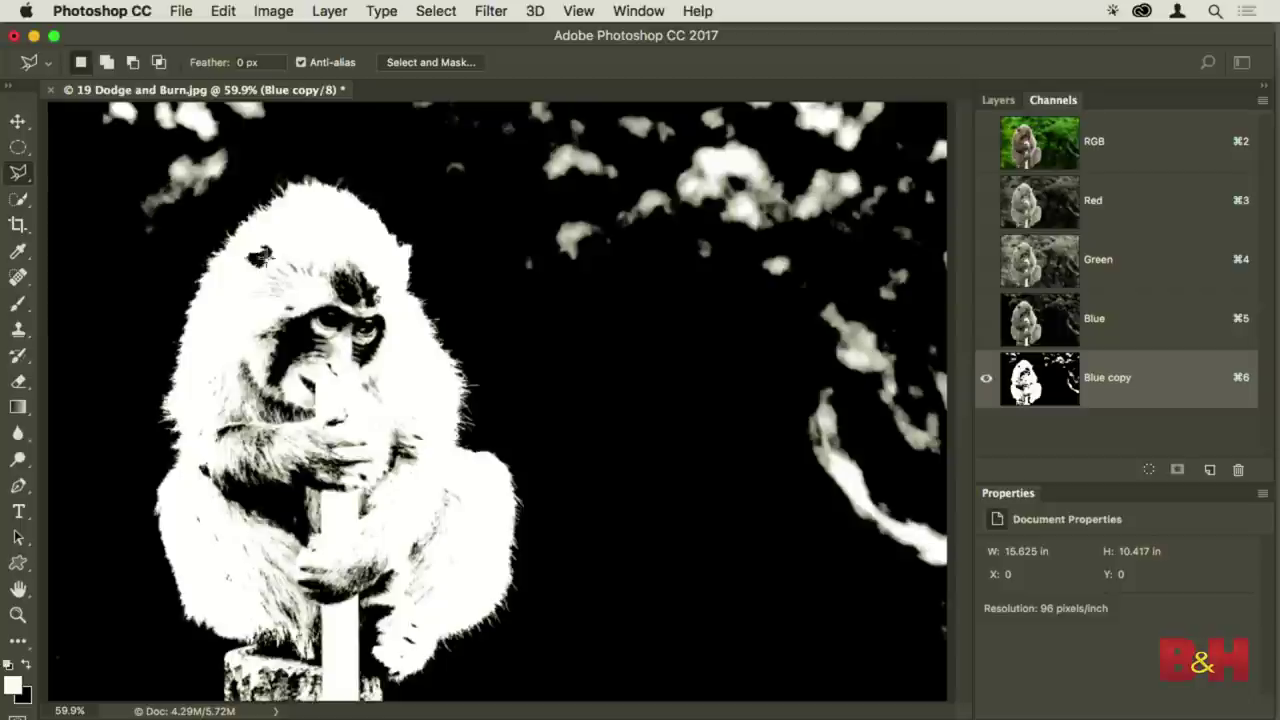
Outline the monkey's body from the top of the head down its left side
{"action": "left_click", "coordinate": [309, 204]}
{"action": "left_click", "coordinate": [235, 245]}
{"action": "left_click", "coordinate": [190, 395]}
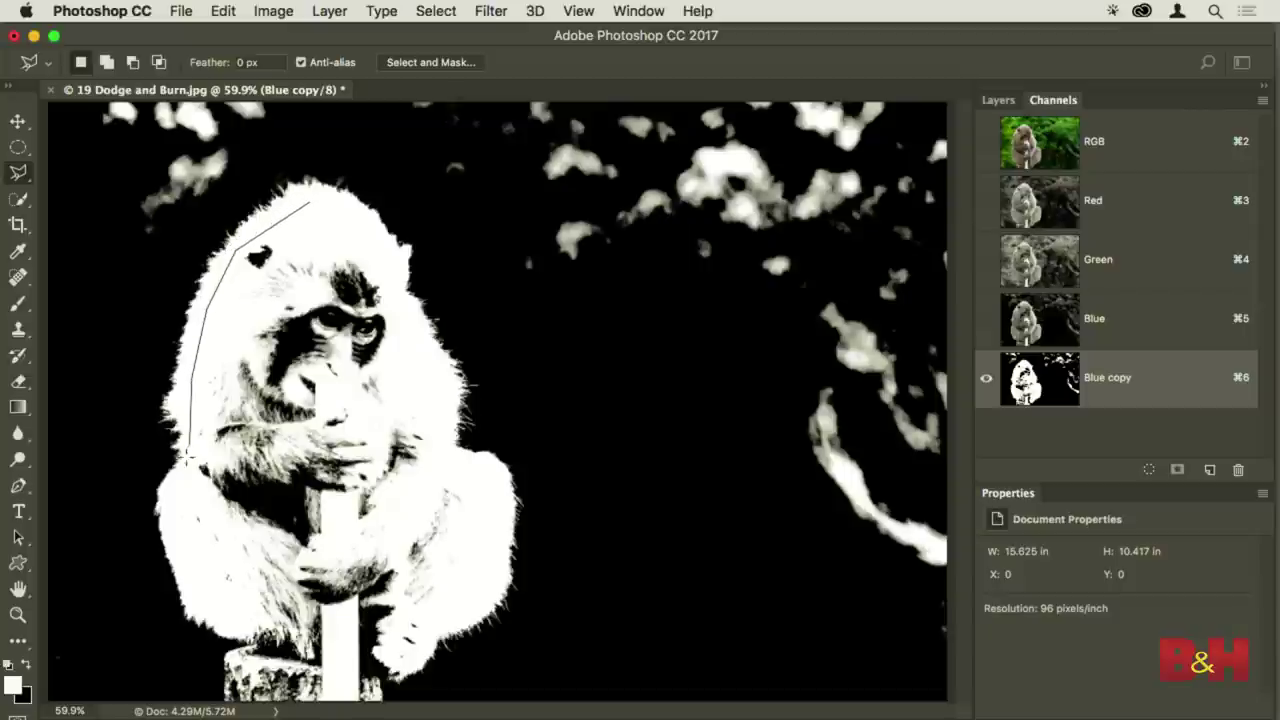
{"action": "left_click", "coordinate": [170, 515]}
{"action": "left_click", "coordinate": [203, 603]}
{"action": "left_click", "coordinate": [250, 632]}
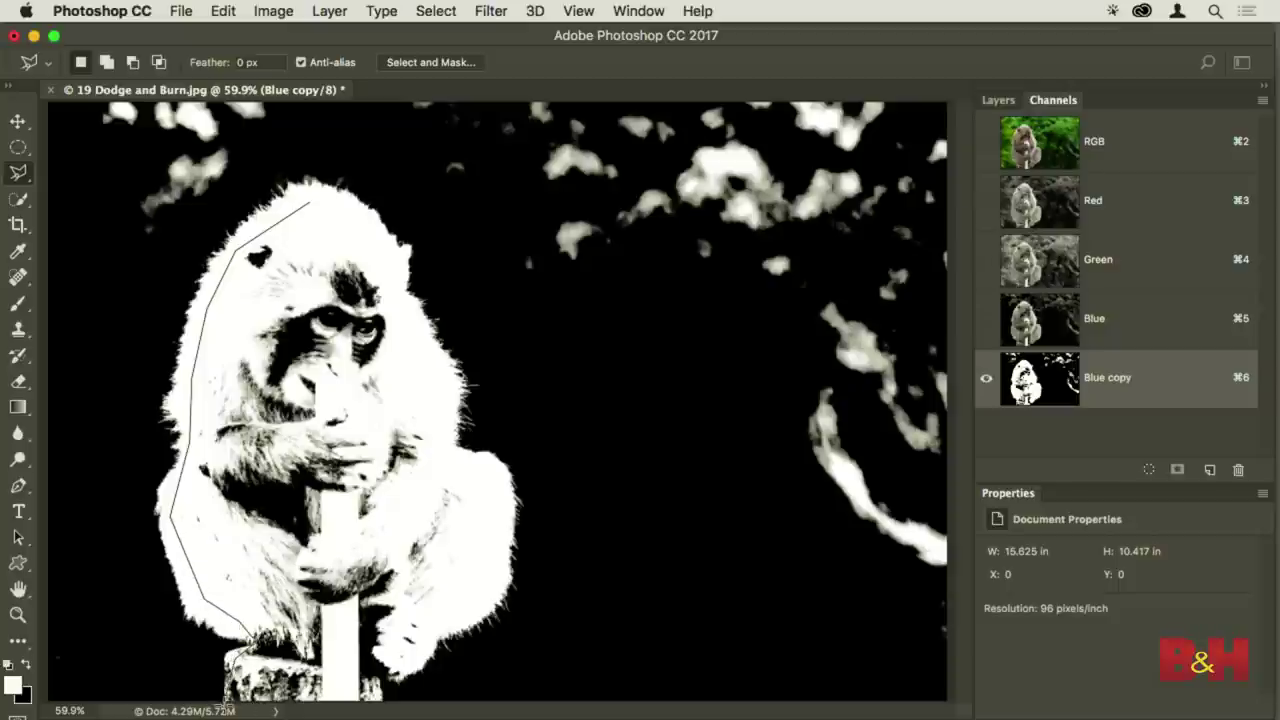
{"action": "key", "text": "super+minus"}
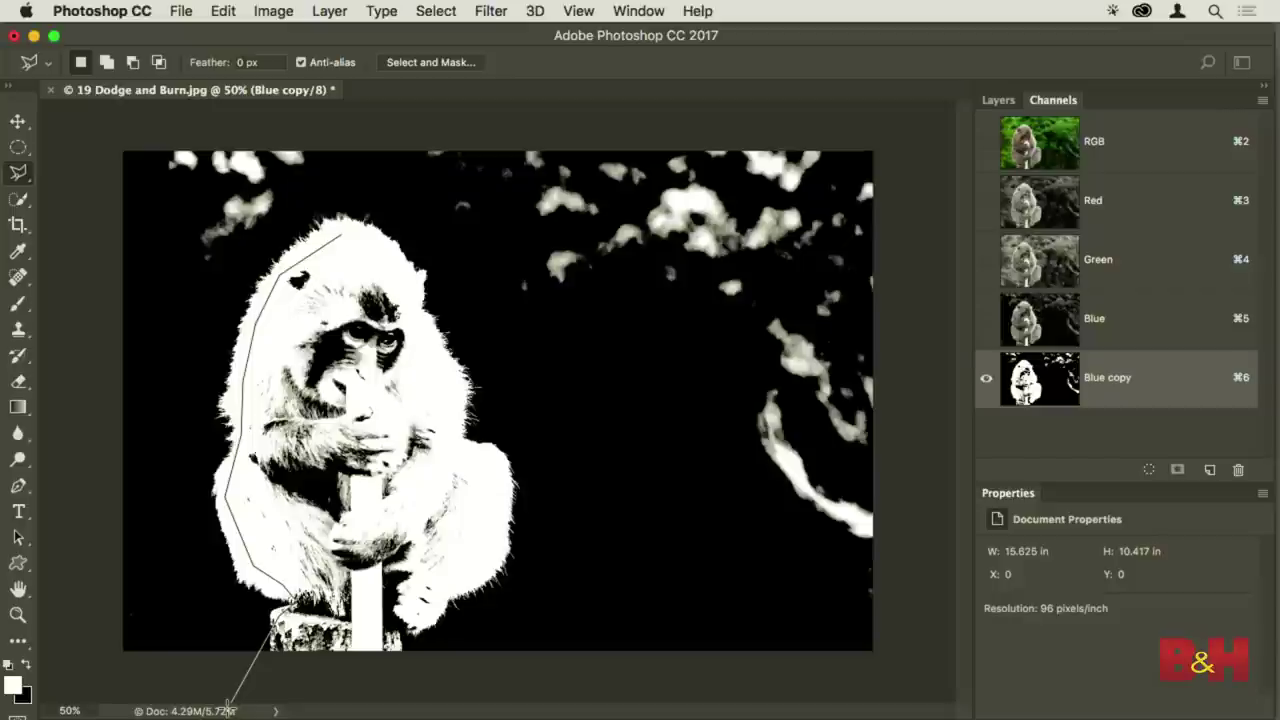
Continue the outline below the stump and up the right side, closing it at the head
{"action": "left_click", "coordinate": [276, 678]}
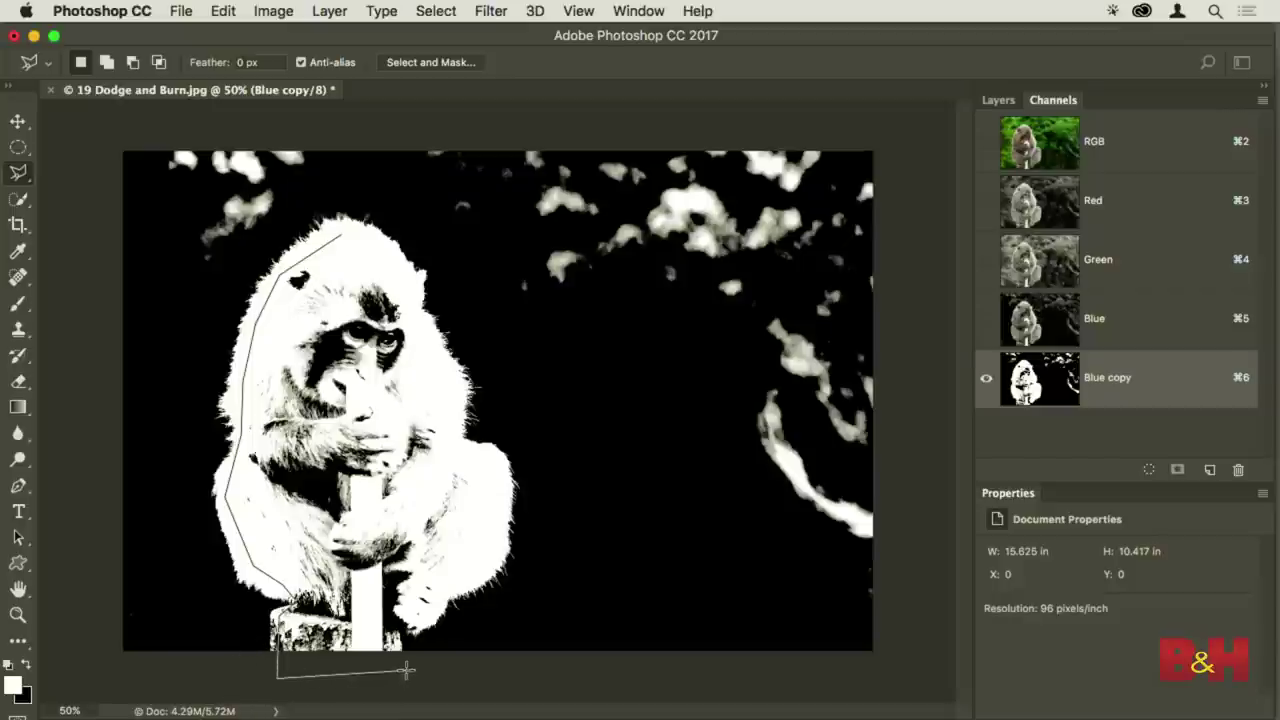
{"action": "left_click", "coordinate": [396, 667]}
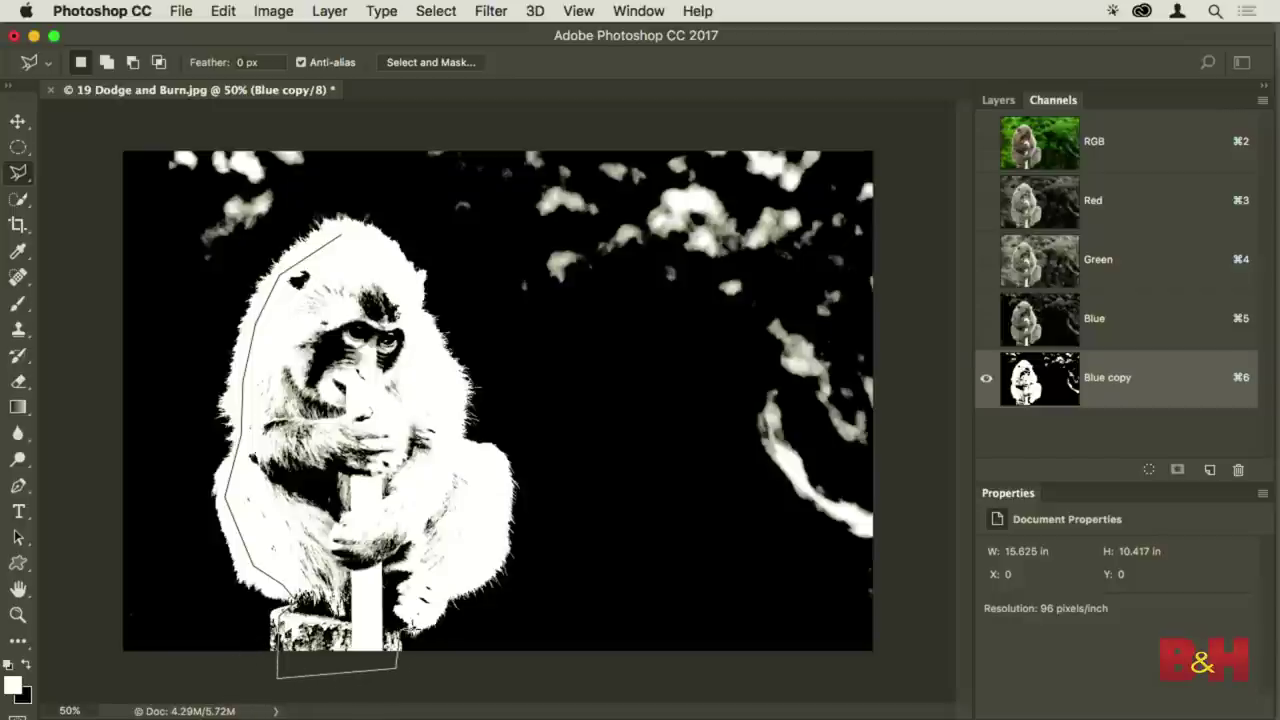
{"action": "left_click", "coordinate": [399, 628]}
{"action": "left_click", "coordinate": [487, 522]}
{"action": "left_click", "coordinate": [485, 470]}
{"action": "left_click", "coordinate": [455, 442]}
{"action": "left_click", "coordinate": [452, 392]}
{"action": "left_click", "coordinate": [387, 260]}
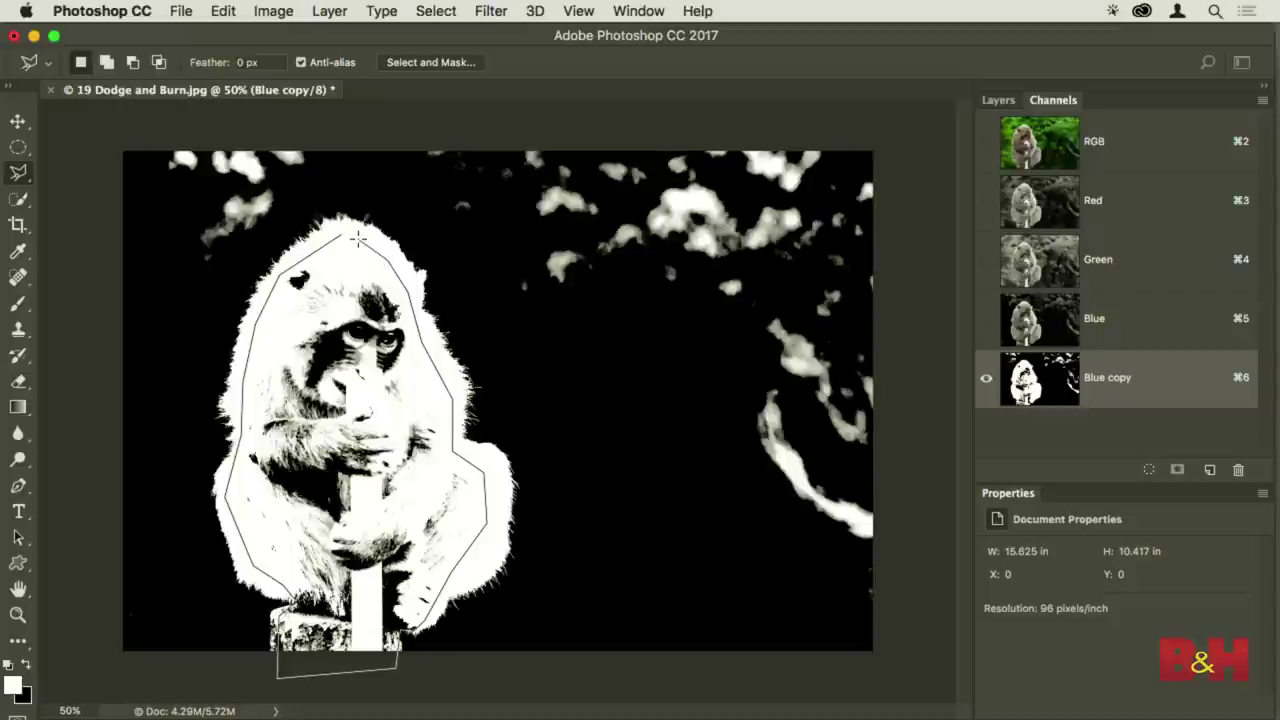
{"action": "left_click", "coordinate": [345, 240]}
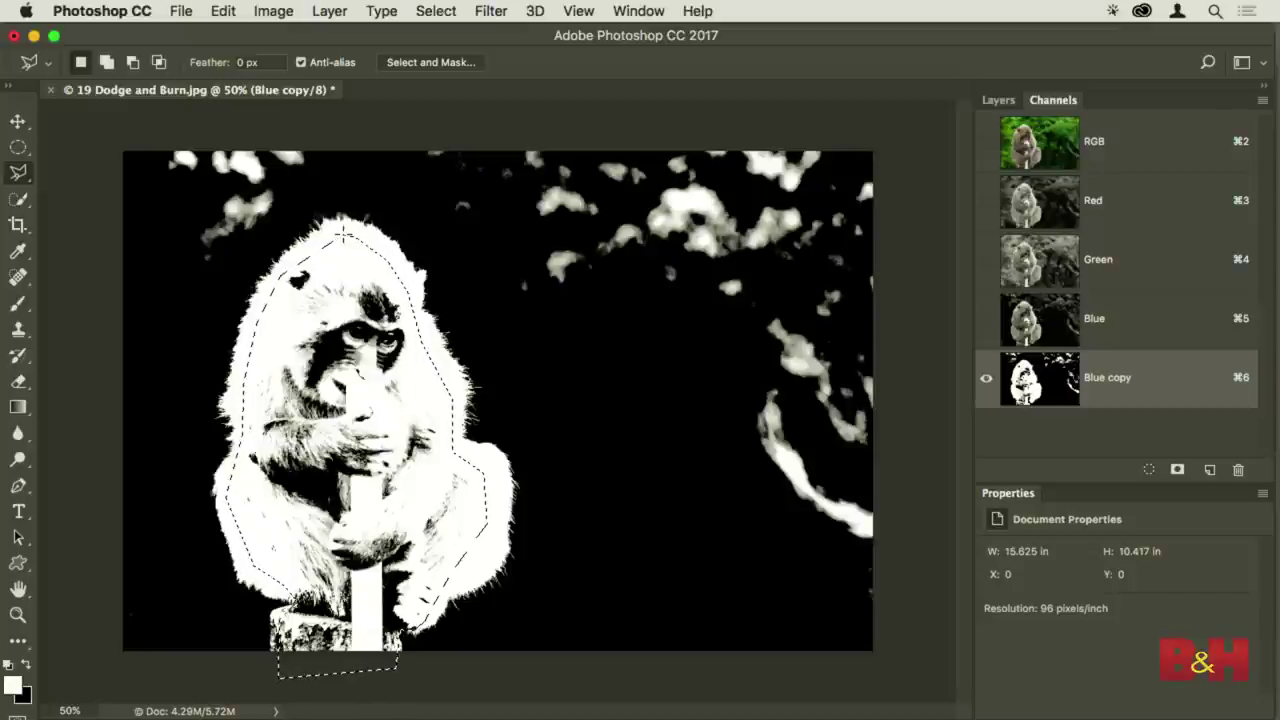
Fill the selected body solid white and deselect
{"action": "key", "text": "alt"}
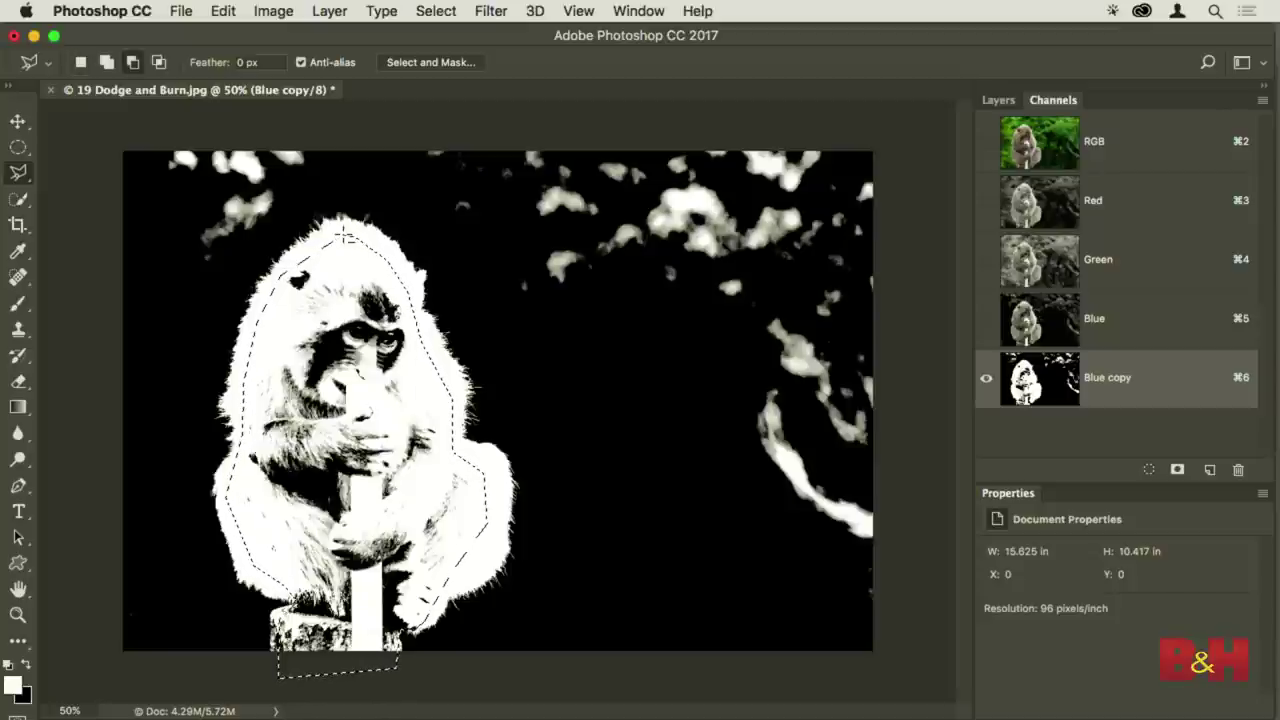
{"action": "key", "text": "alt+BackSpace"}
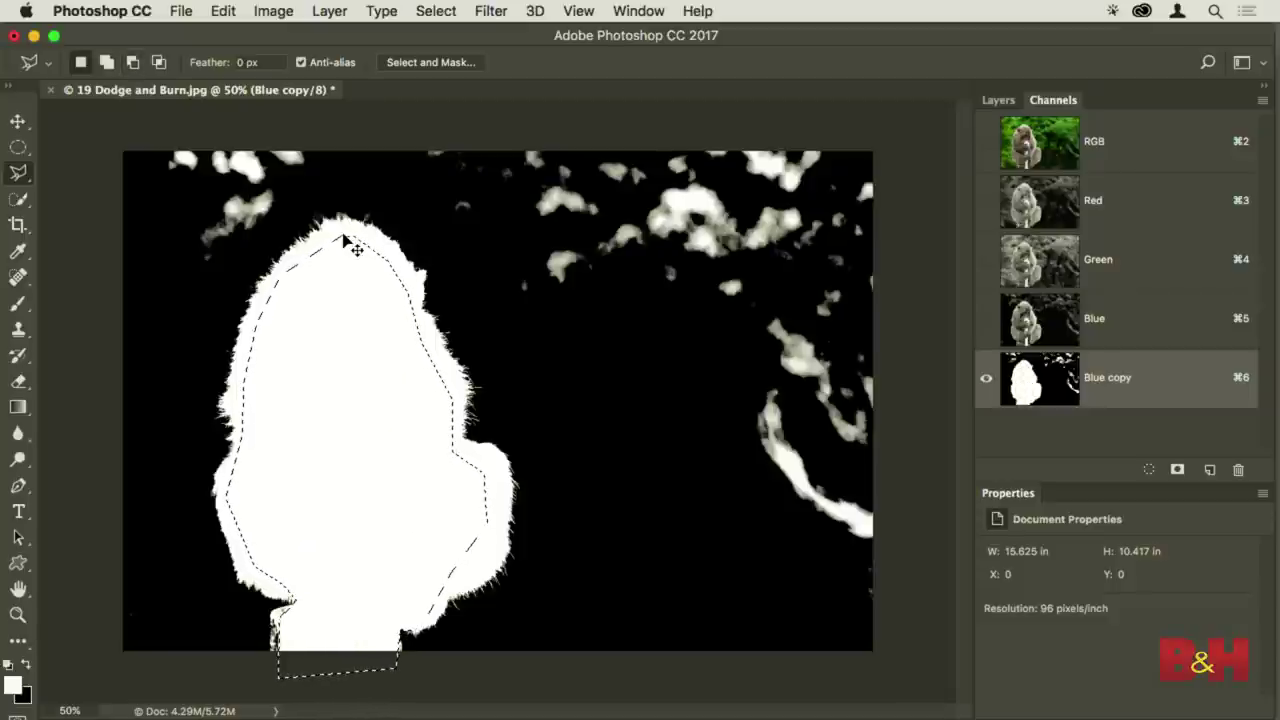
{"action": "key", "text": "super+d"}
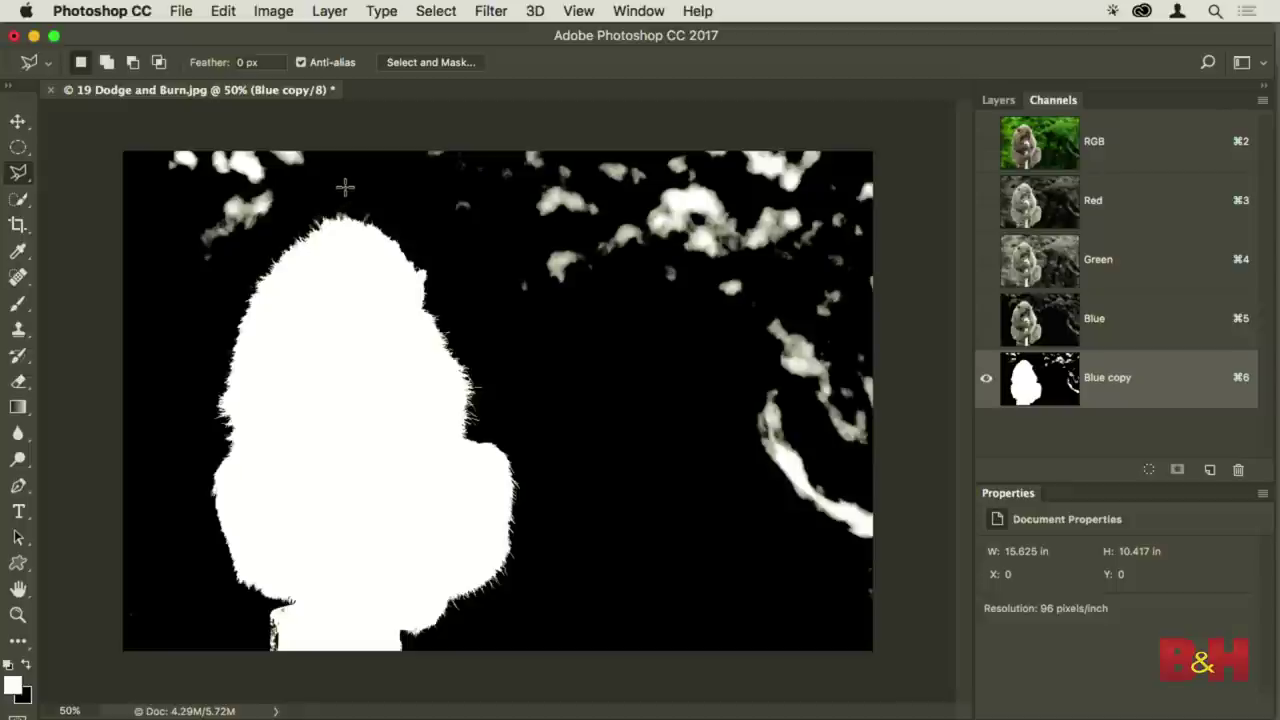
Outline the background from above the head down the monkey's left side to the bottom-left corner
{"action": "left_click", "coordinate": [345, 187]}
{"action": "left_click", "coordinate": [286, 222]}
{"action": "left_click", "coordinate": [232, 280]}
{"action": "left_click", "coordinate": [209, 344]}
{"action": "left_click", "coordinate": [210, 398]}
{"action": "left_click", "coordinate": [180, 434]}
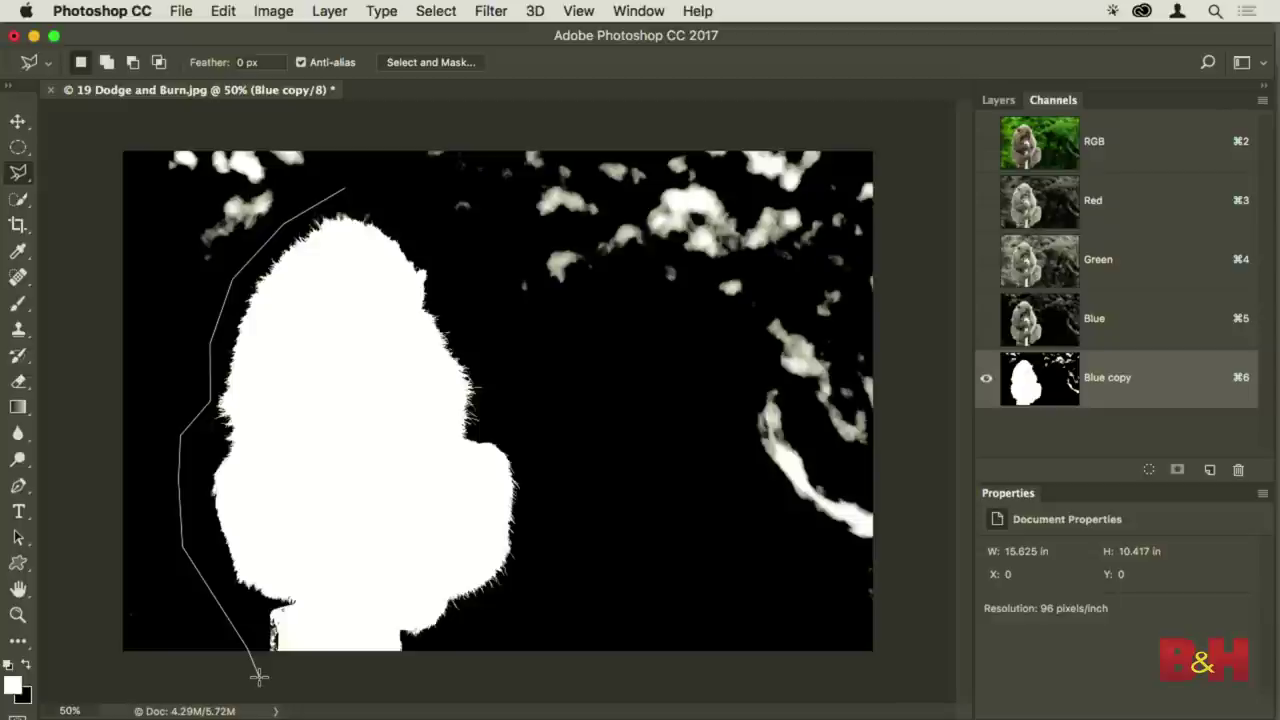
{"action": "left_click", "coordinate": [258, 676]}
{"action": "left_click", "coordinate": [84, 670]}
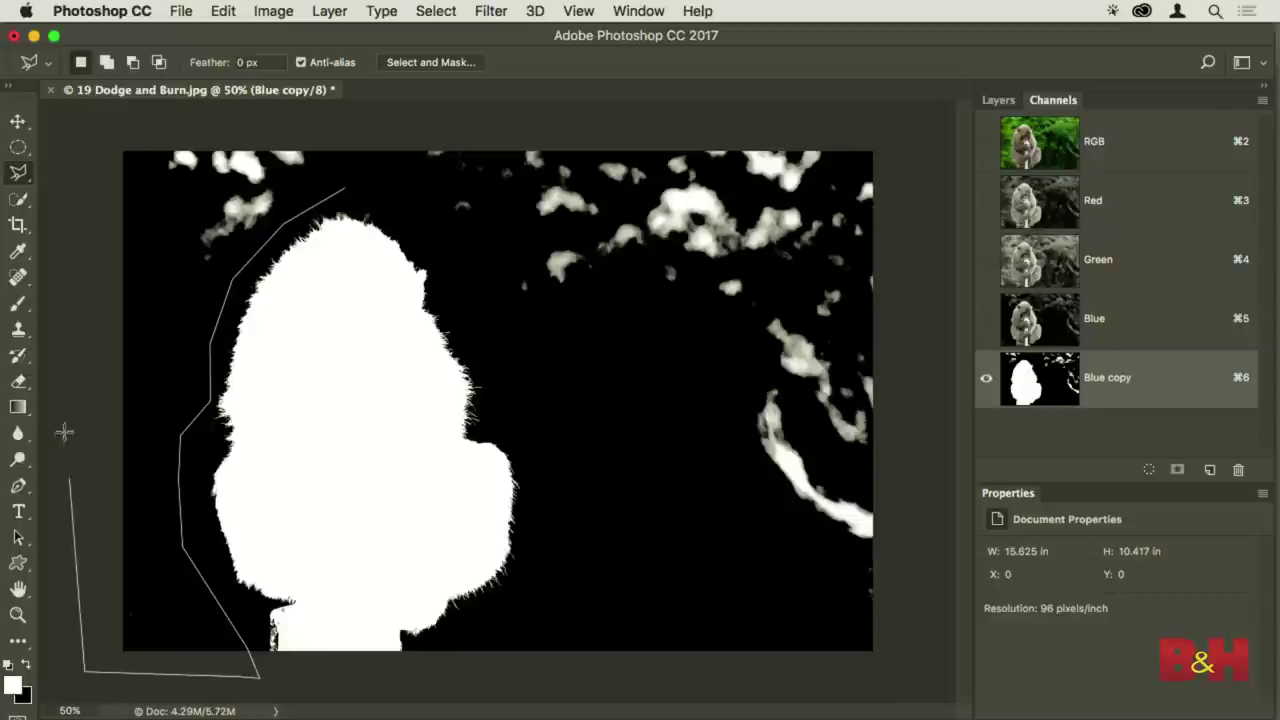
Extend the outline past the canvas corners, back up the monkey's right side, and fill it black
{"action": "left_click", "coordinate": [97, 128]}
{"action": "left_click", "coordinate": [908, 121]}
{"action": "left_click", "coordinate": [898, 686]}
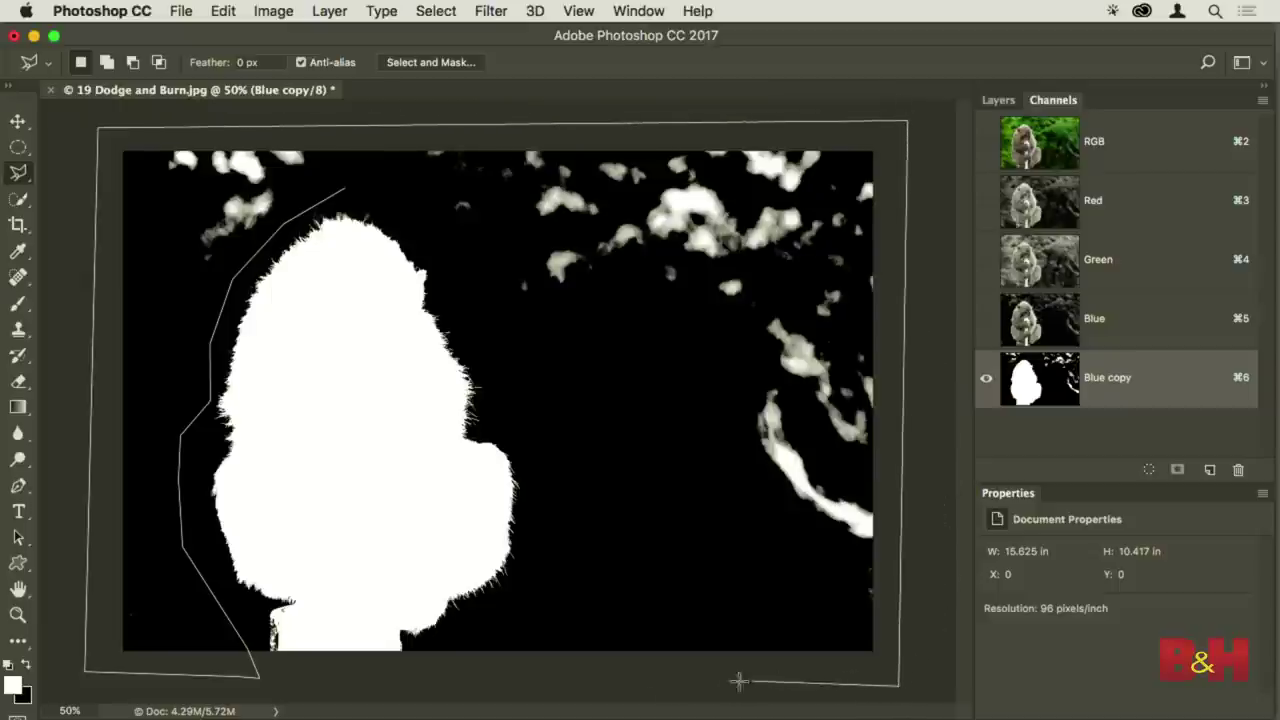
{"action": "left_click", "coordinate": [408, 681]}
{"action": "left_click", "coordinate": [436, 644]}
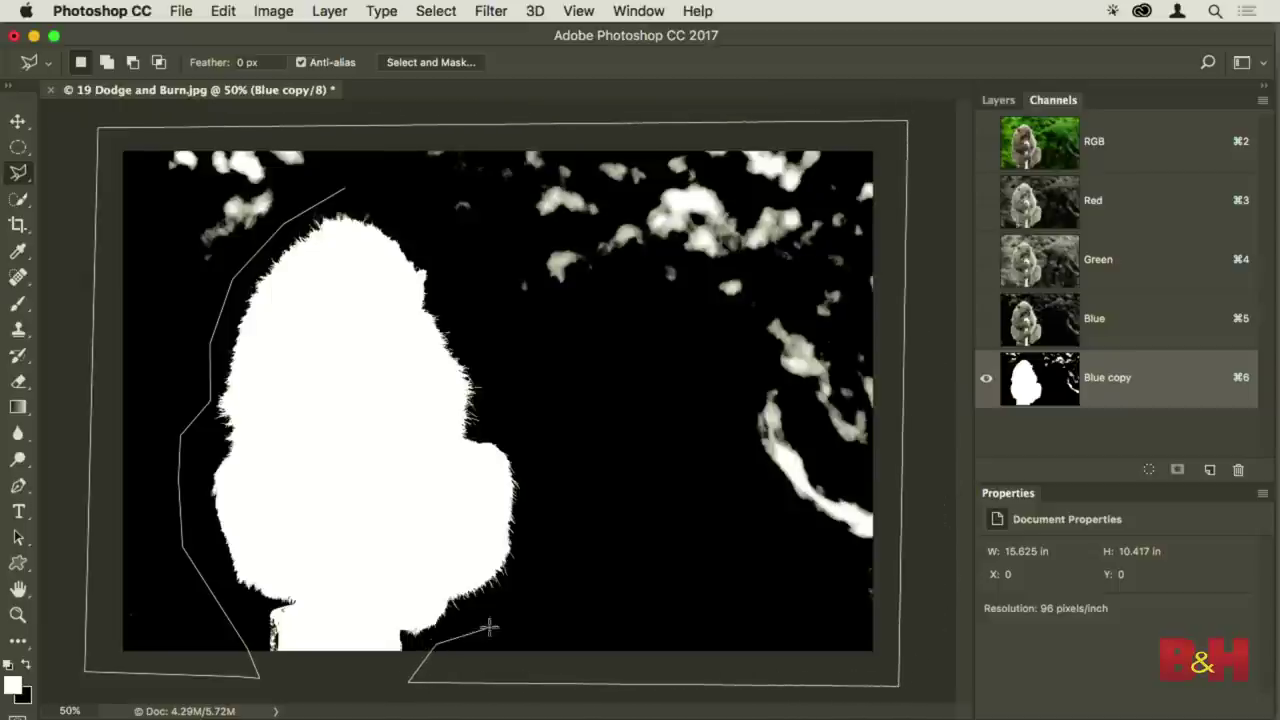
{"action": "left_click", "coordinate": [550, 476]}
{"action": "left_click", "coordinate": [525, 403]}
{"action": "left_click", "coordinate": [485, 333]}
{"action": "left_click", "coordinate": [466, 262]}
{"action": "left_click", "coordinate": [396, 204]}
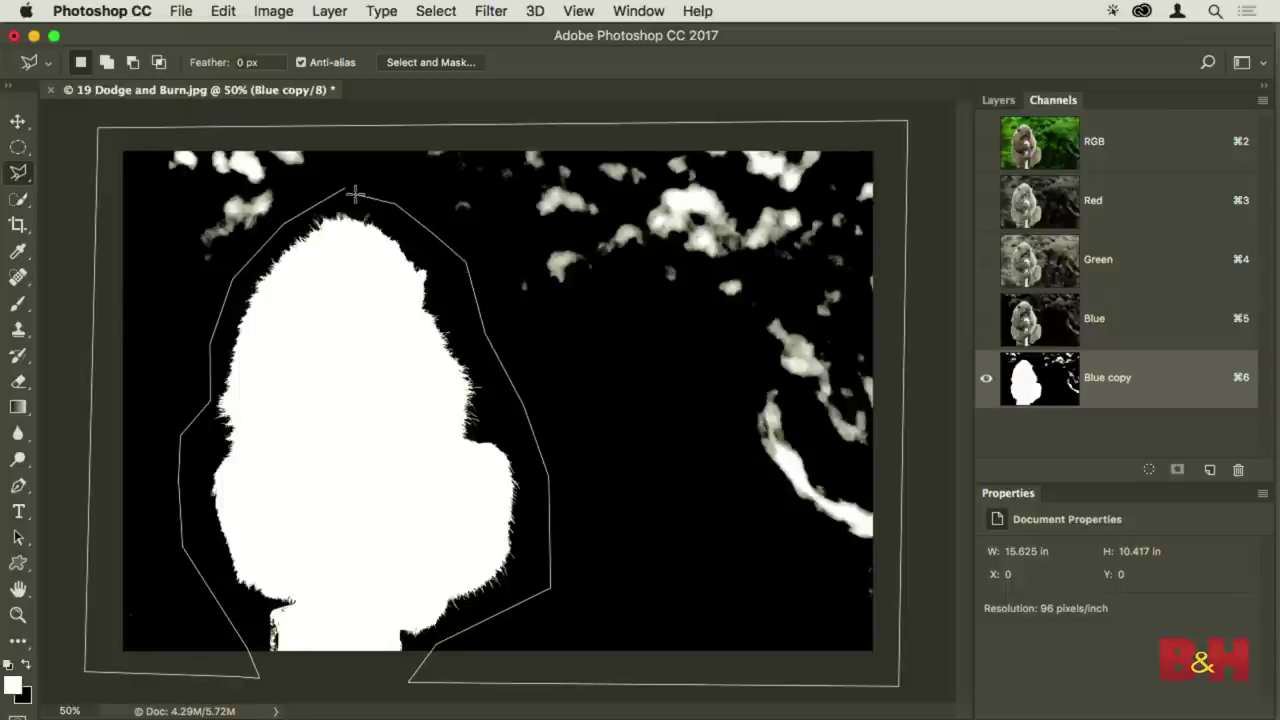
{"action": "left_click", "coordinate": [348, 193]}
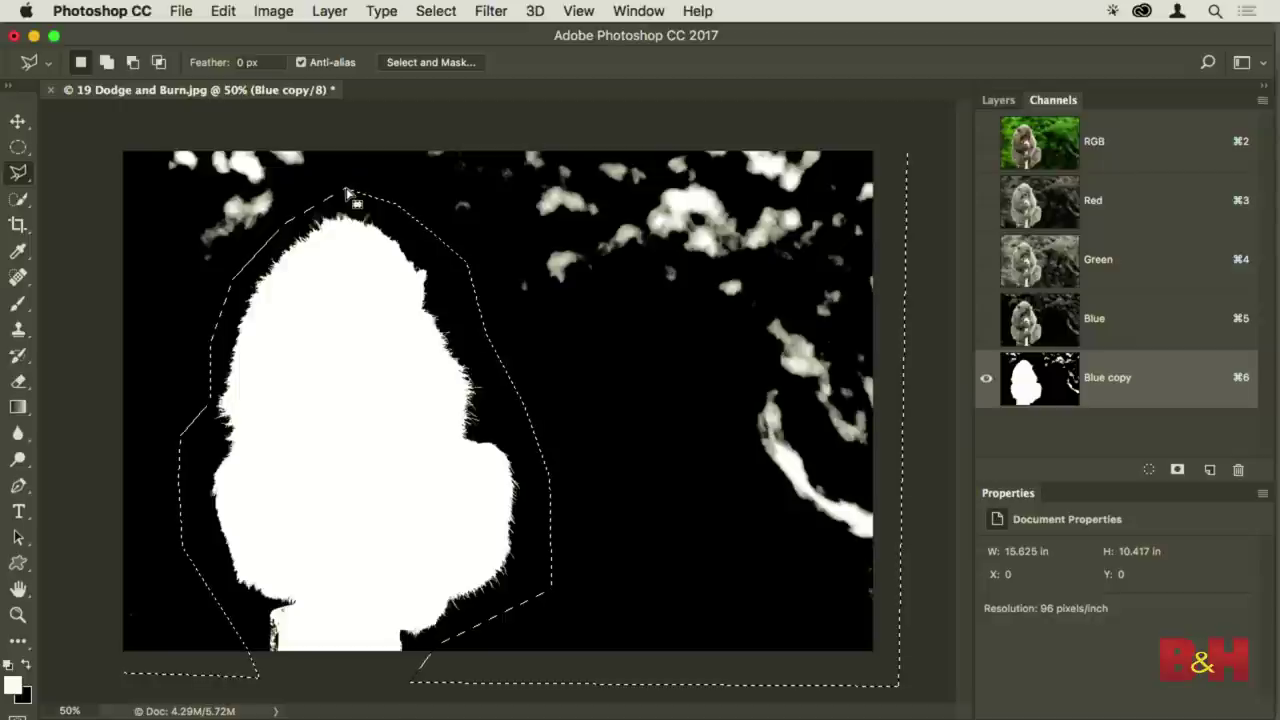
{"action": "key", "text": "Delete"}
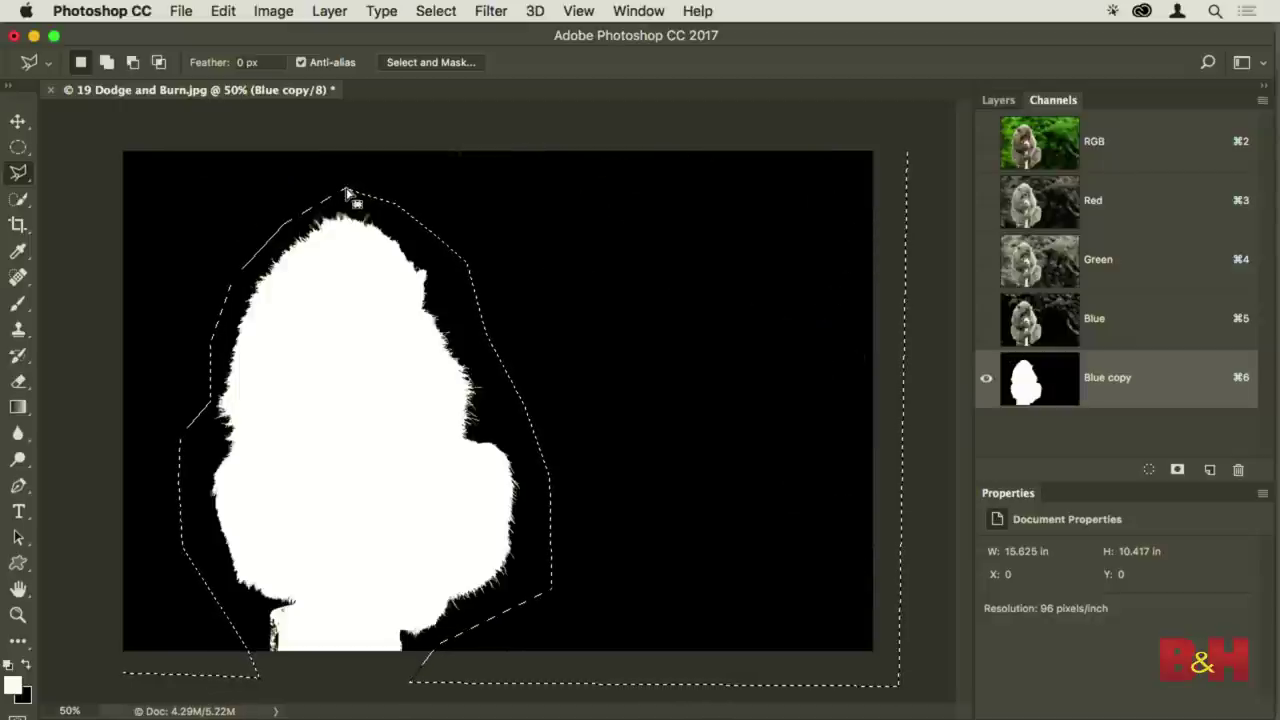
Deselect, load the Blue copy channel as a selection, and return to the RGB composite
{"action": "key", "text": "super+d"}
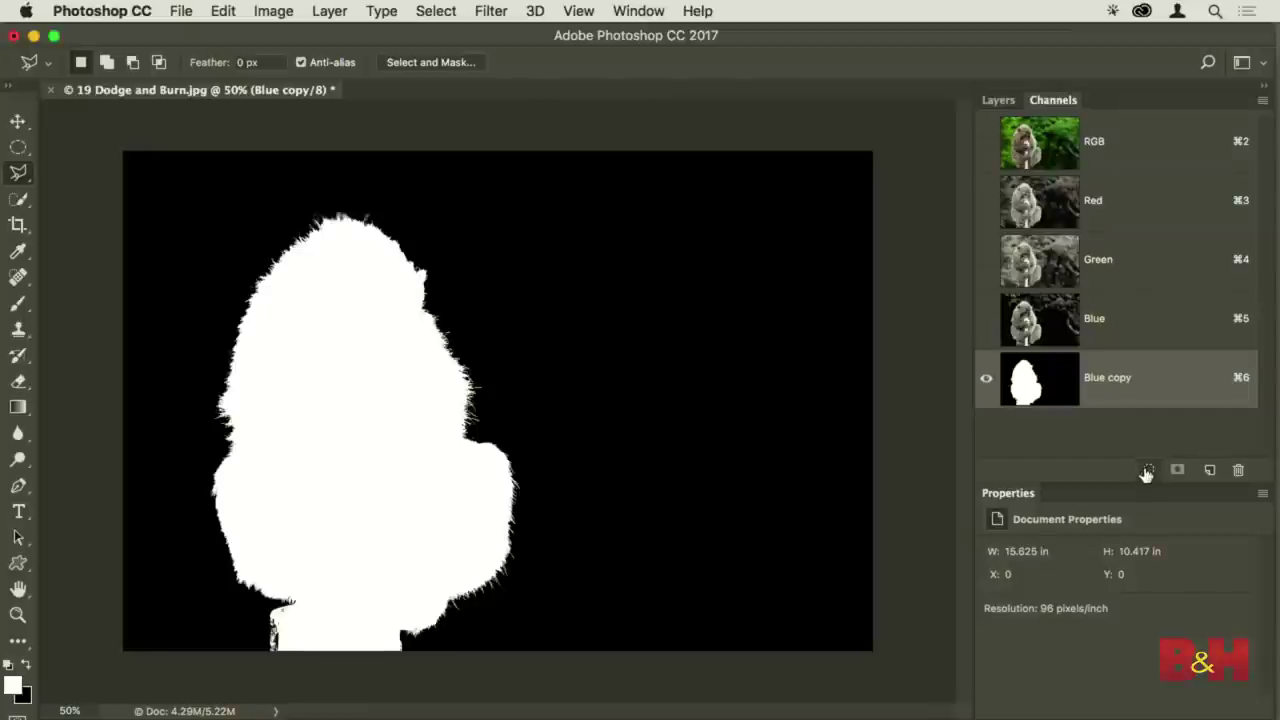
{"action": "left_click", "coordinate": [1147, 470]}
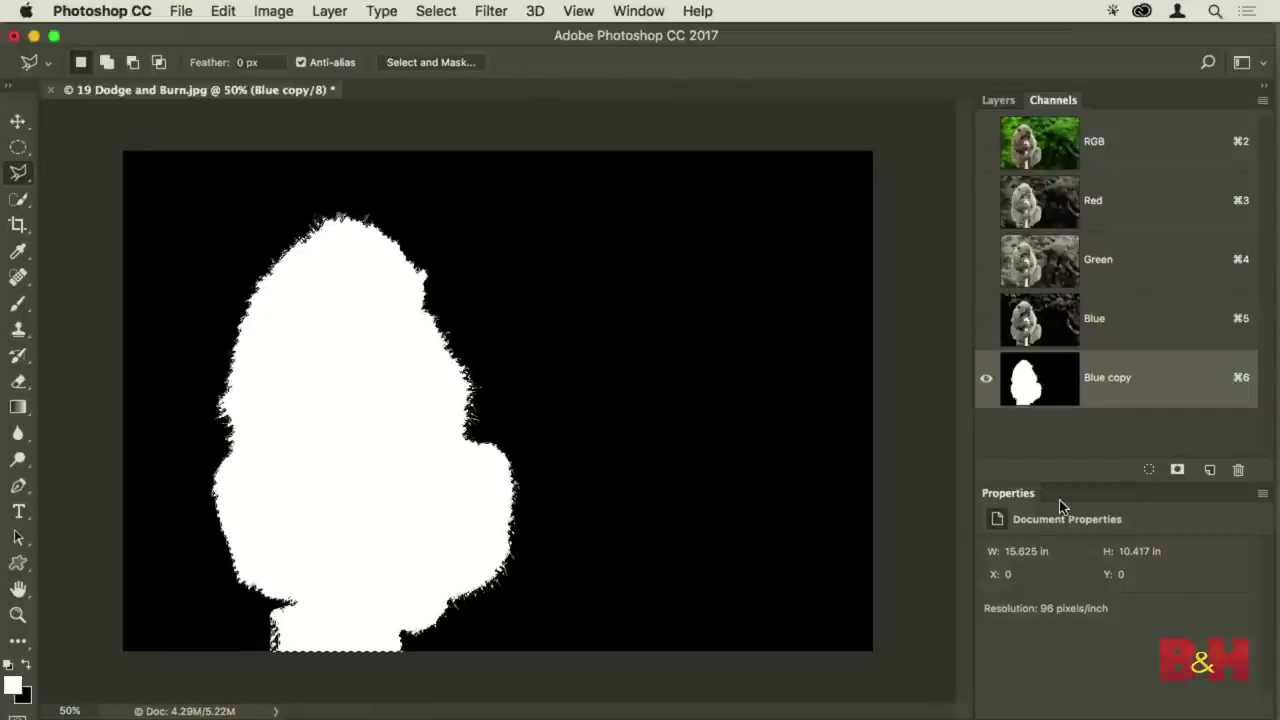
{"action": "key", "text": "super+0"}
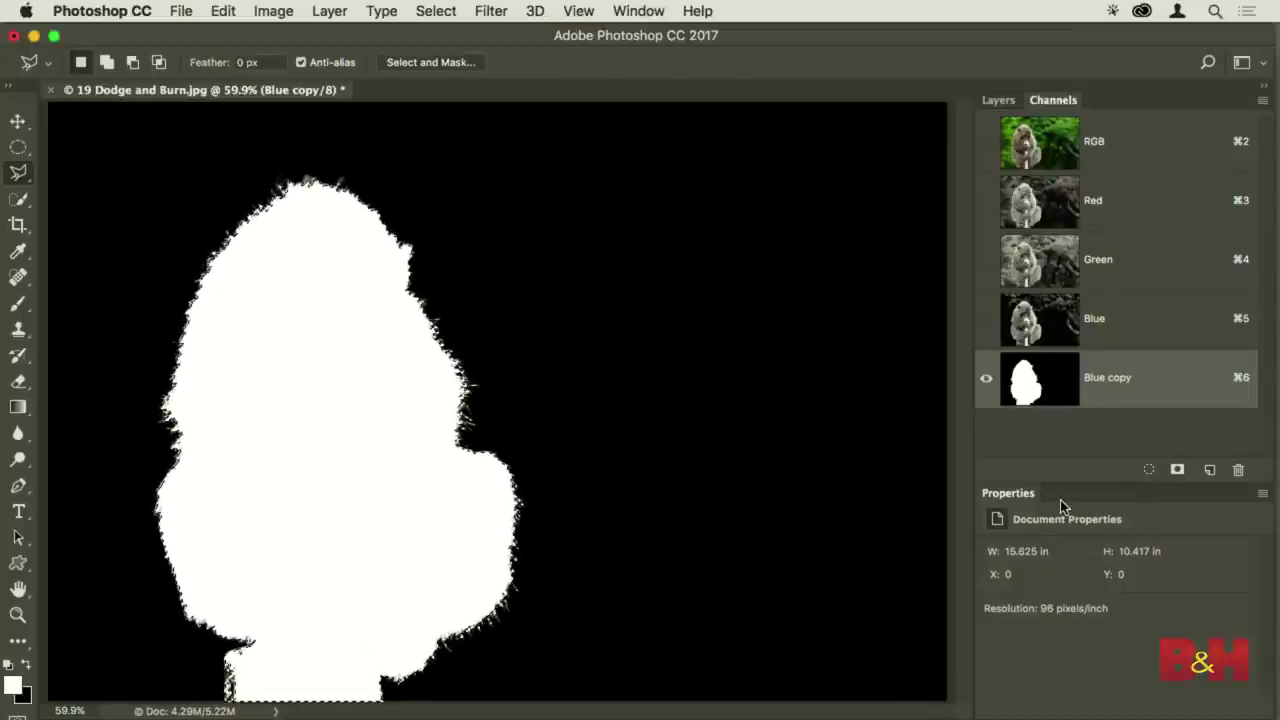
{"action": "left_click", "coordinate": [1045, 148]}
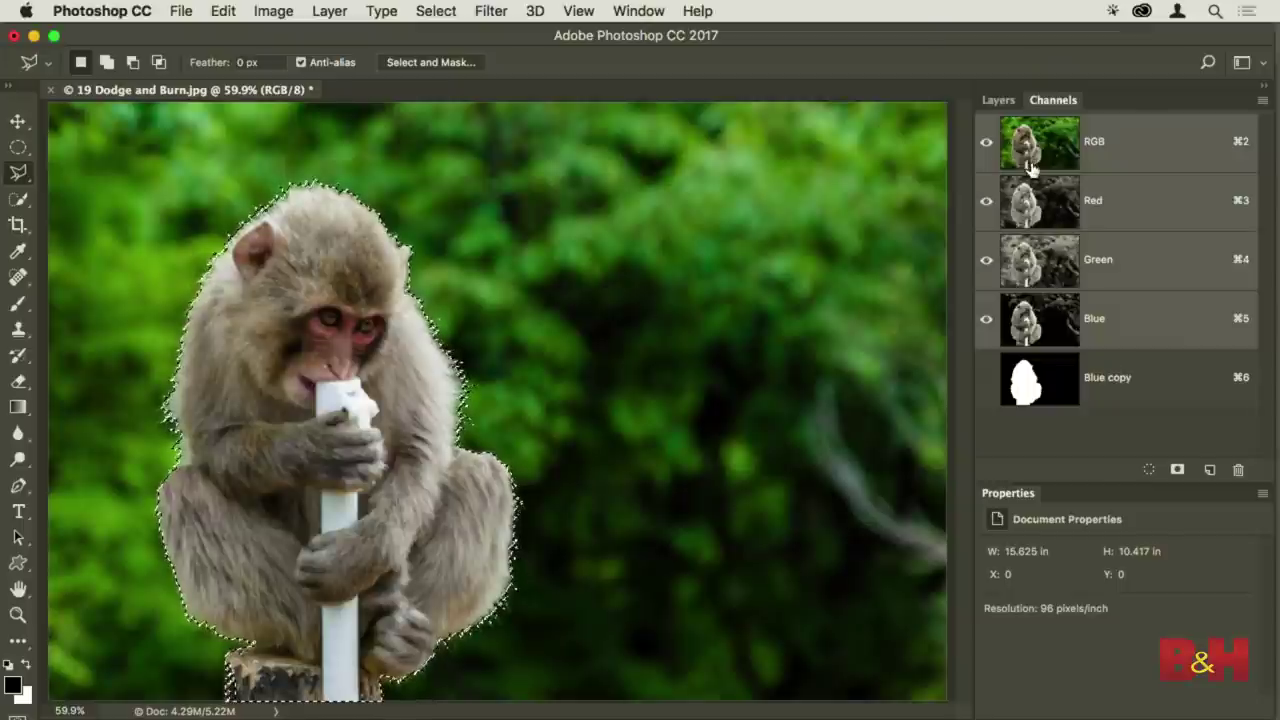
{"action": "left_click", "coordinate": [995, 101]}
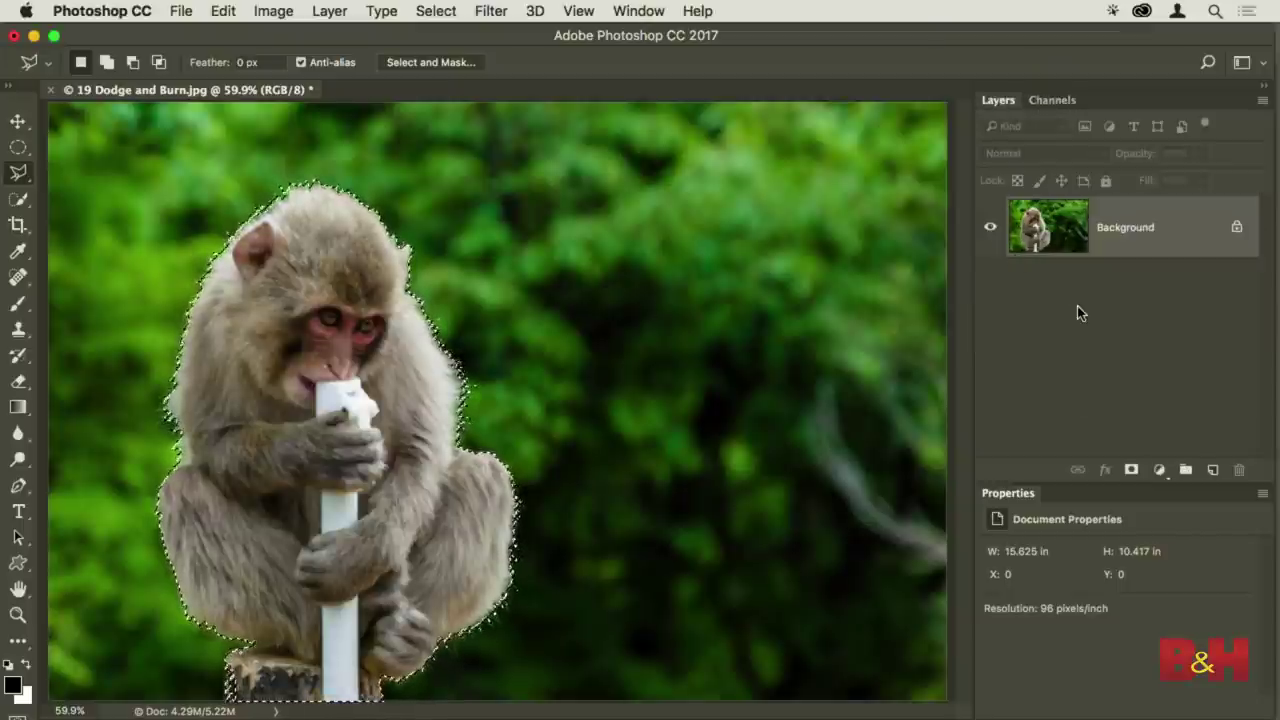
Set the Quick Selection brush to 70, invert the selection, and add a Curves adjustment layer
{"action": "left_click_drag", "start_coordinate": [18, 198], "coordinate": [100, 196]}
{"action": "key", "text": "bracketleft"}
{"action": "key", "text": "bracketleft"}
{"action": "key", "text": "bracketleft"}
{"action": "key", "text": "bracketleft"}
{"action": "key", "text": "bracketleft"}
{"action": "key", "text": "bracketleft"}
{"action": "key", "text": "bracketleft"}
{"action": "key", "text": "bracketleft"}
{"action": "key", "text": "bracketleft"}
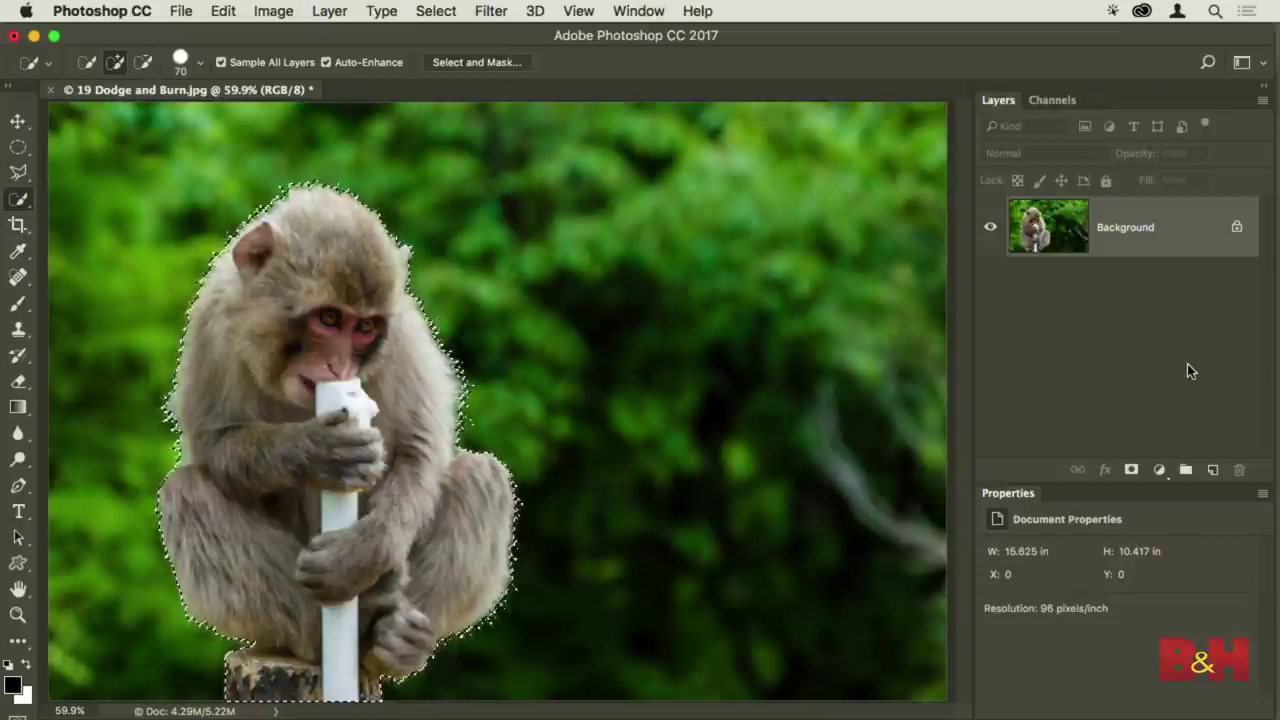
{"action": "key", "text": "super+shift+i"}
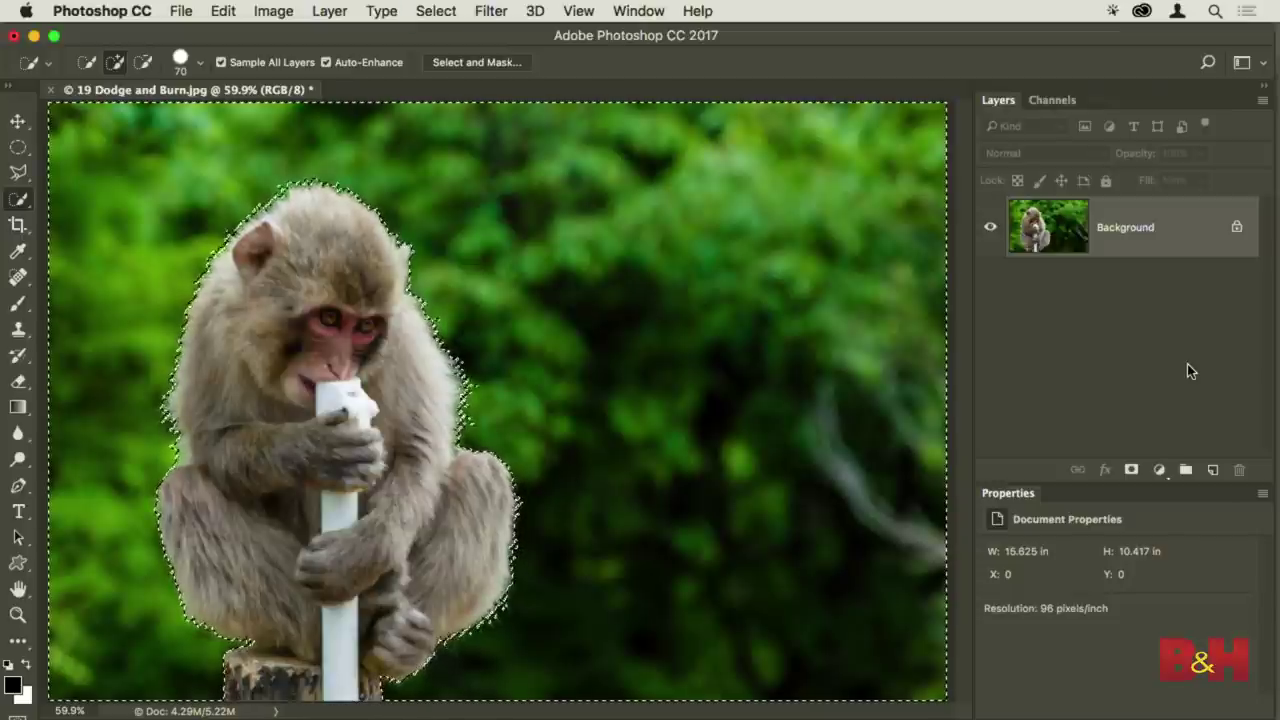
{"action": "left_click", "coordinate": [1158, 467]}
{"action": "left_click", "coordinate": [1169, 586]}
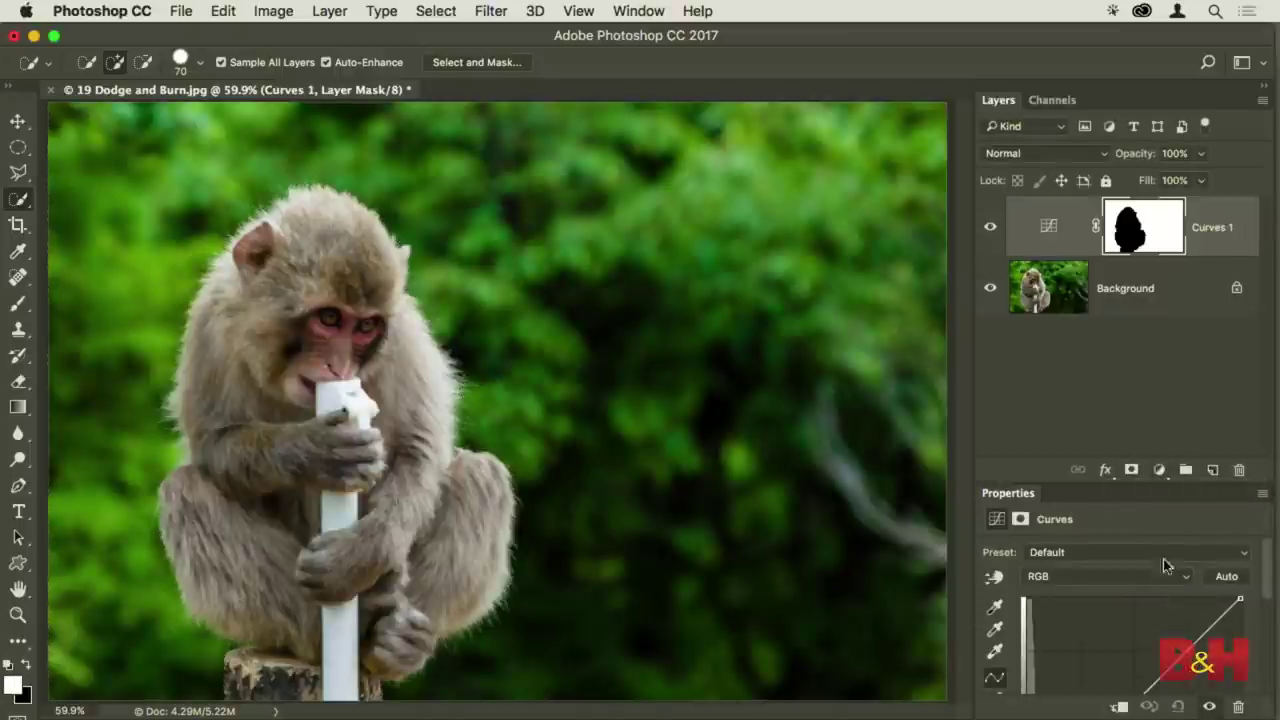
Pull the Curves 1 curve down, then back near neutral, and close 19 Dodge and Burn.jpg
{"action": "left_click_drag", "start_coordinate": [1103, 486], "coordinate": [1100, 334]}
{"action": "left_click_drag", "start_coordinate": [1146, 560], "coordinate": [1148, 605]}
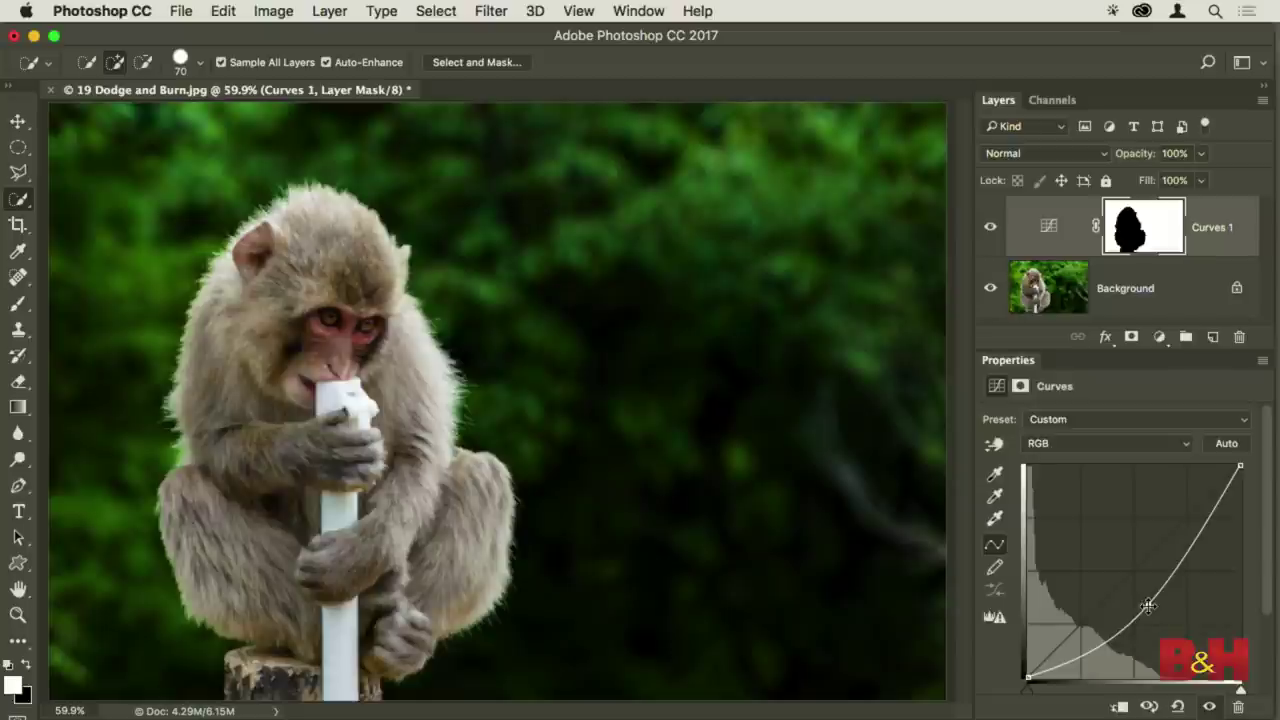
{"action": "left_click_drag", "start_coordinate": [1148, 605], "coordinate": [1140, 582]}
{"action": "left_click_drag", "start_coordinate": [1138, 589], "coordinate": [1136, 577]}
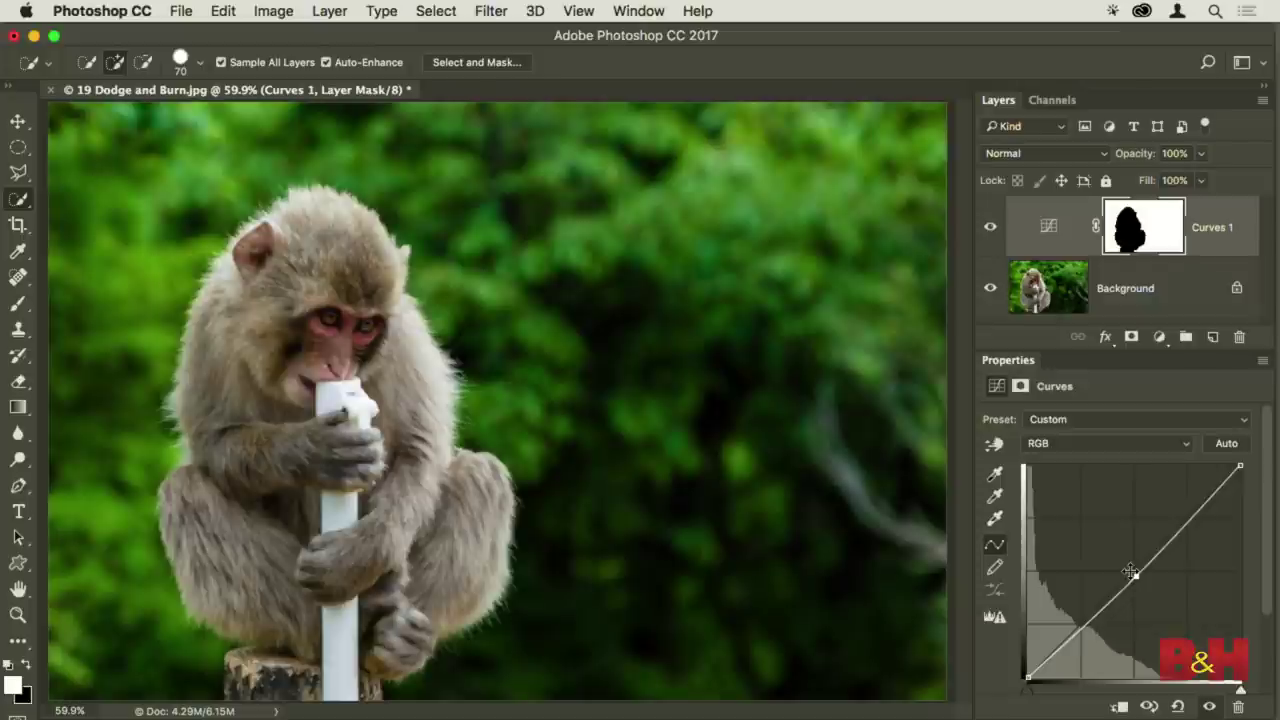
{"action": "key", "text": "super+w"}
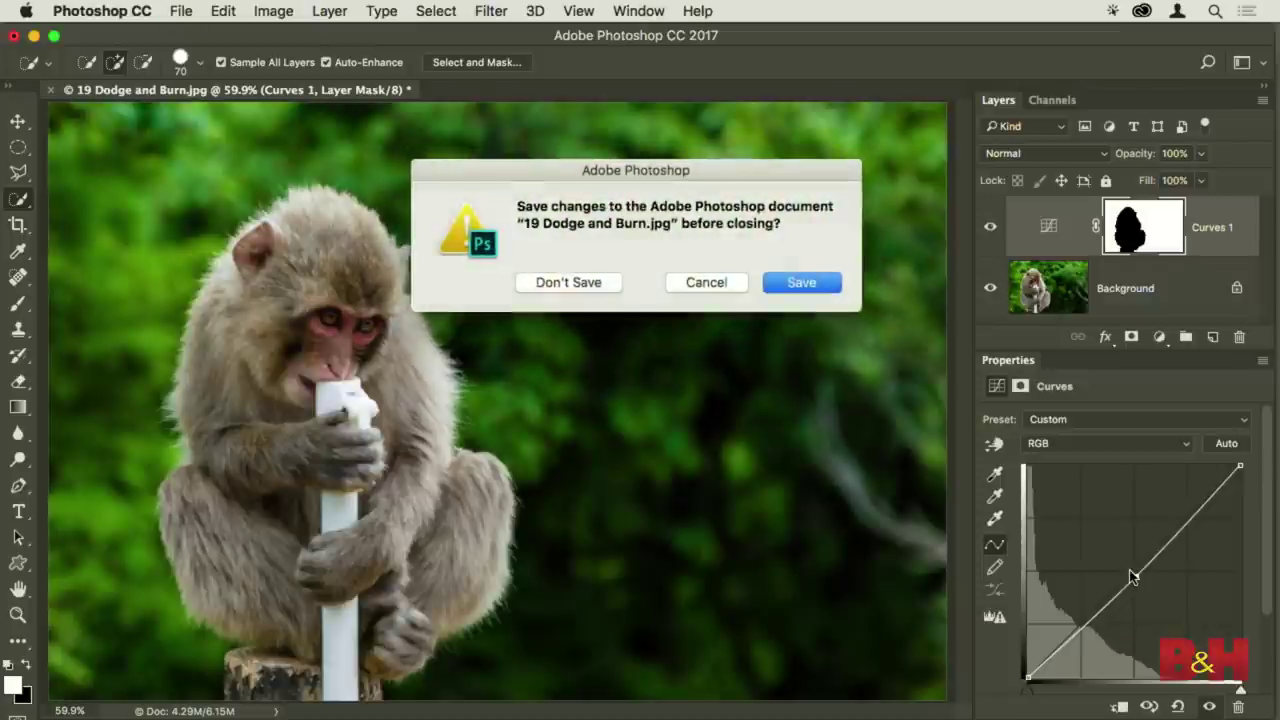
Close without saving, open 20 Select and Mask.jpg fitted to the window, and enlarge the brush to 800
{"action": "key", "text": "super+d"}
{"action": "key", "text": "super+Tab"}
{"action": "double_click", "coordinate": [1146, 586]}
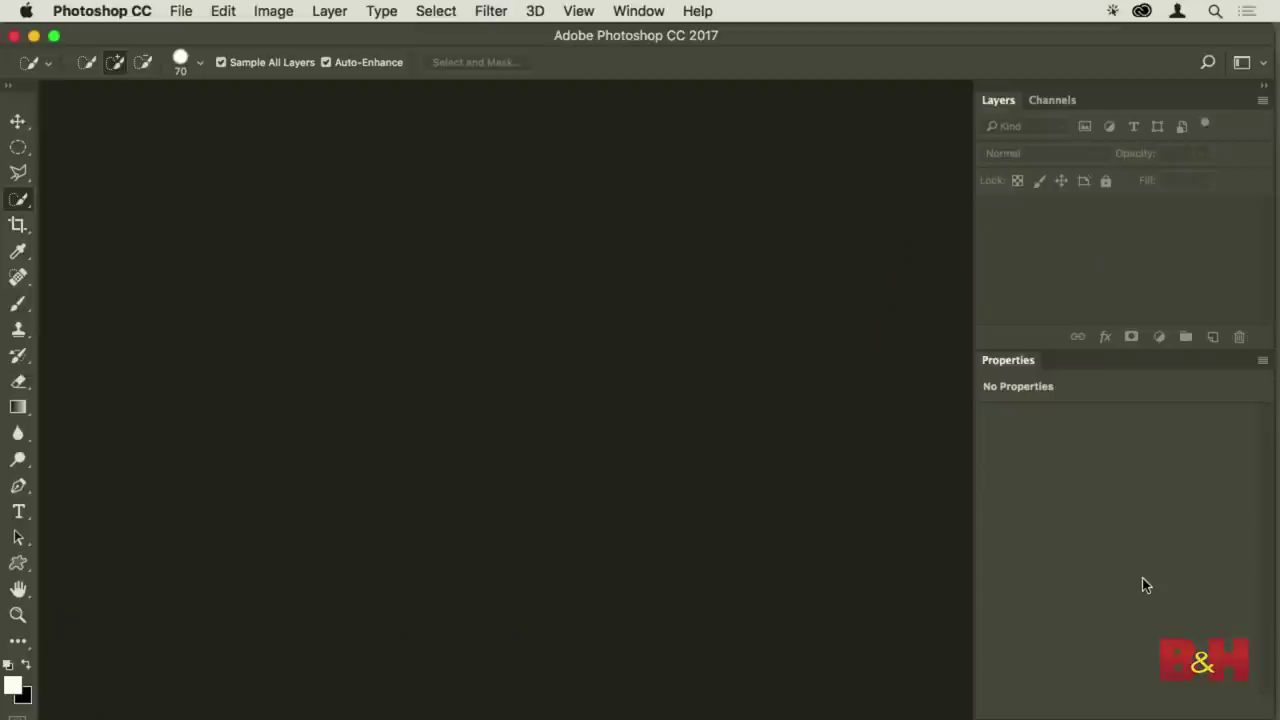
{"action": "key", "text": "super+0"}
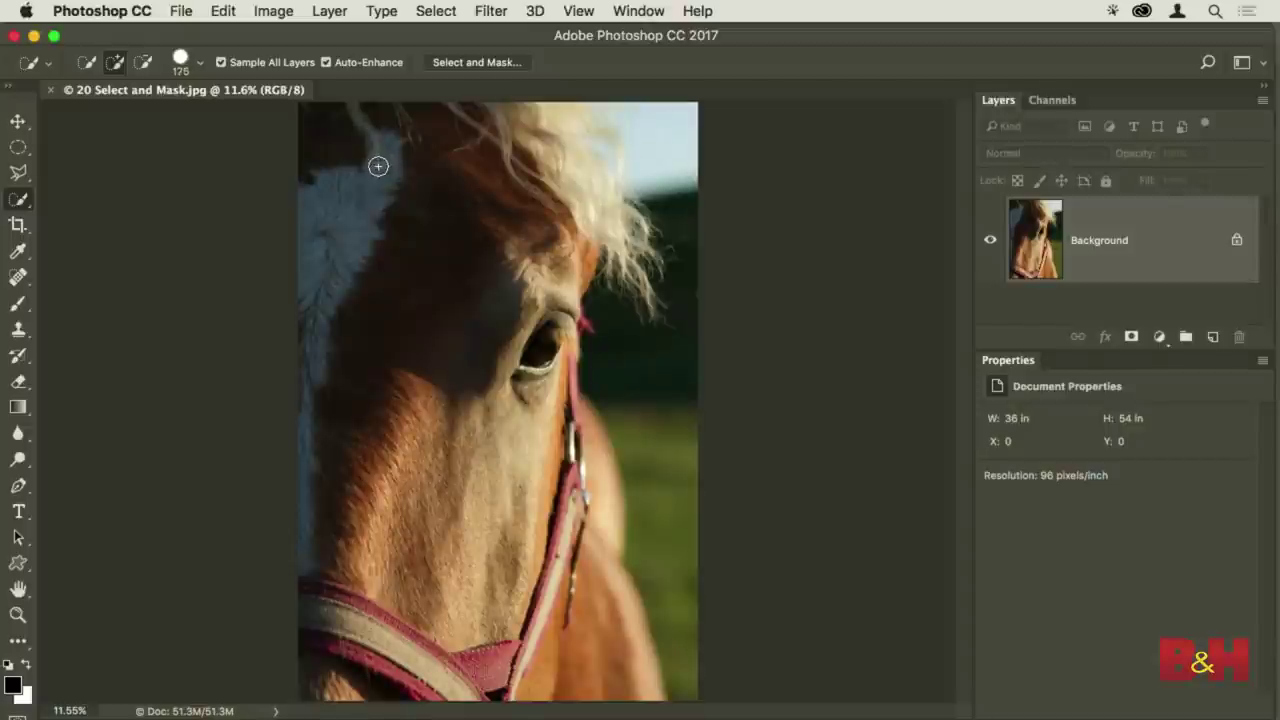
{"action": "key", "text": "bracketright"}
{"action": "key", "text": "bracketright"}
{"action": "key", "text": "bracketright"}
{"action": "key", "text": "bracketright"}
{"action": "key", "text": "bracketright"}
{"action": "key", "text": "bracketright"}
{"action": "key", "text": "bracketright"}
{"action": "key", "text": "bracketright"}
Quick-select the horse's forelock and head, subtract the green background, and open Select and Mask
{"action": "mouse_move", "coordinate": [363, 166]}
{"action": "left_mouse_down"}
{"action": "mouse_move", "coordinate": [426, 500]}
{"action": "mouse_move", "coordinate": [478, 596]}
{"action": "mouse_move", "coordinate": [592, 665]}
{"action": "mouse_move", "coordinate": [557, 565]}
{"action": "left_mouse_up"}
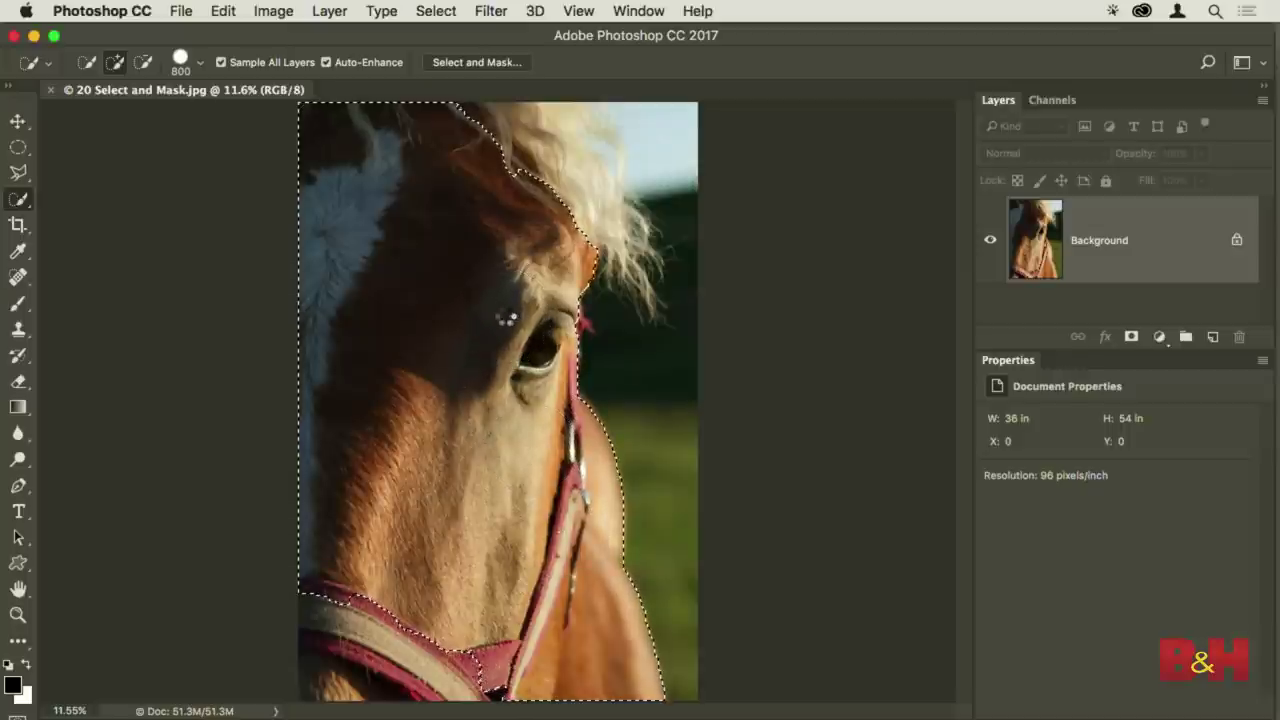
{"action": "key", "text": "bracketleft"}
{"action": "key", "text": "bracketleft"}
{"action": "key", "text": "bracketleft"}
{"action": "key", "text": "bracketleft"}
{"action": "key", "text": "bracketleft"}
{"action": "key", "text": "bracketleft"}
{"action": "key", "text": "bracketleft"}
{"action": "key", "text": "bracketleft"}
{"action": "key", "text": "bracketleft"}
{"action": "key", "text": "bracketleft"}
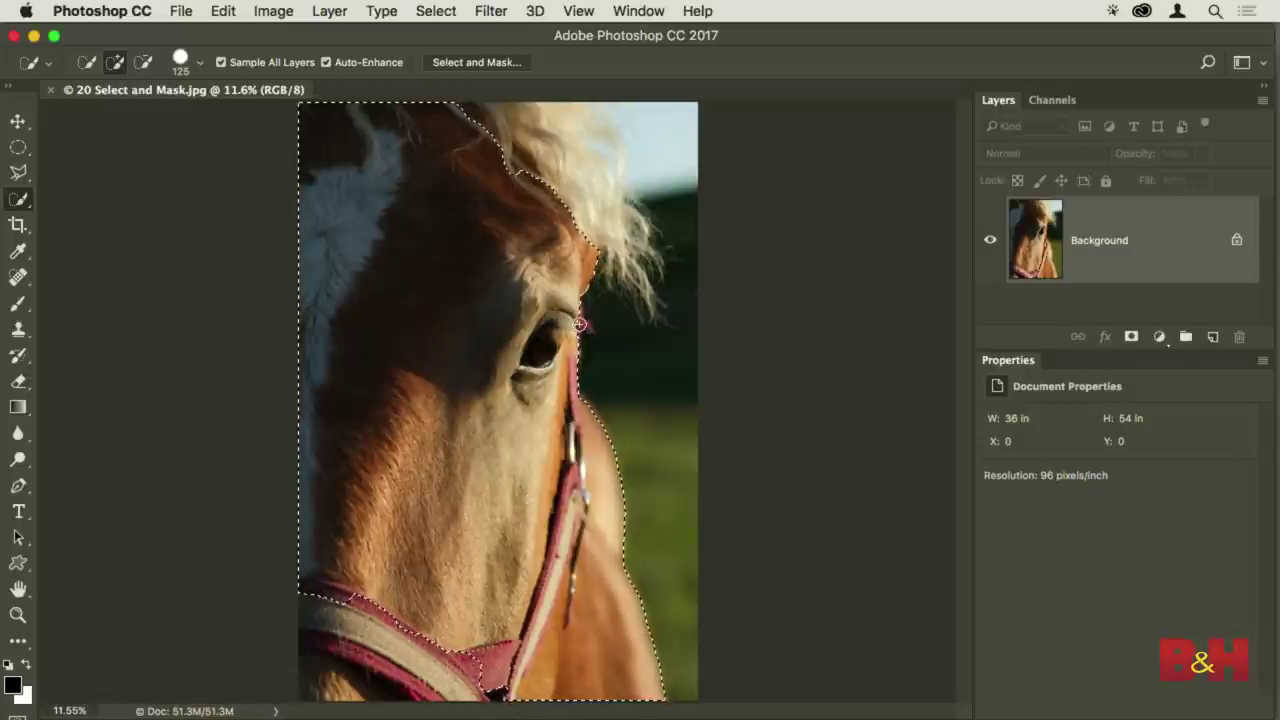
{"action": "key", "text": "bracketright"}
{"action": "key", "text": "bracketright"}
{"action": "key", "text": "bracketright"}
{"action": "key", "text": "bracketright"}
{"action": "key", "text": "bracketright"}
{"action": "key", "text": "bracketright"}
{"action": "key", "text": "bracketright"}
{"action": "key", "text": "bracketright"}
{"action": "key", "text": "bracketright"}
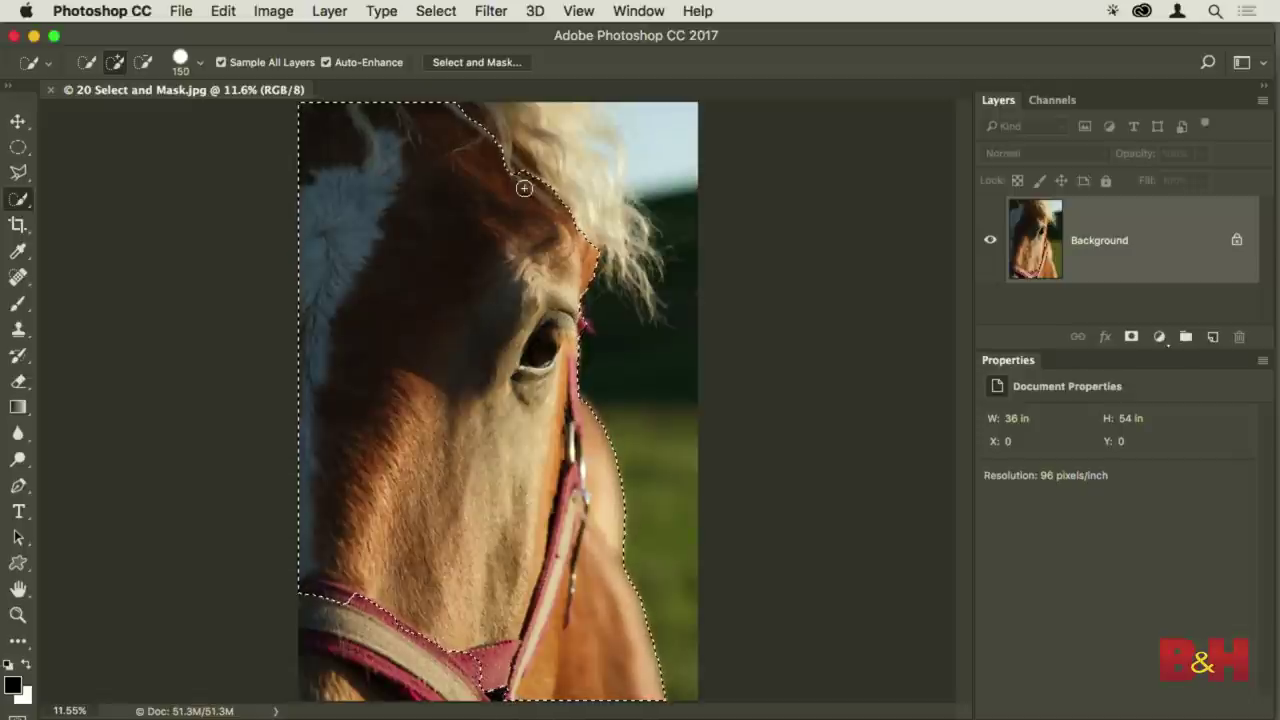
{"action": "left_click_drag", "start_coordinate": [481, 143], "coordinate": [514, 166]}
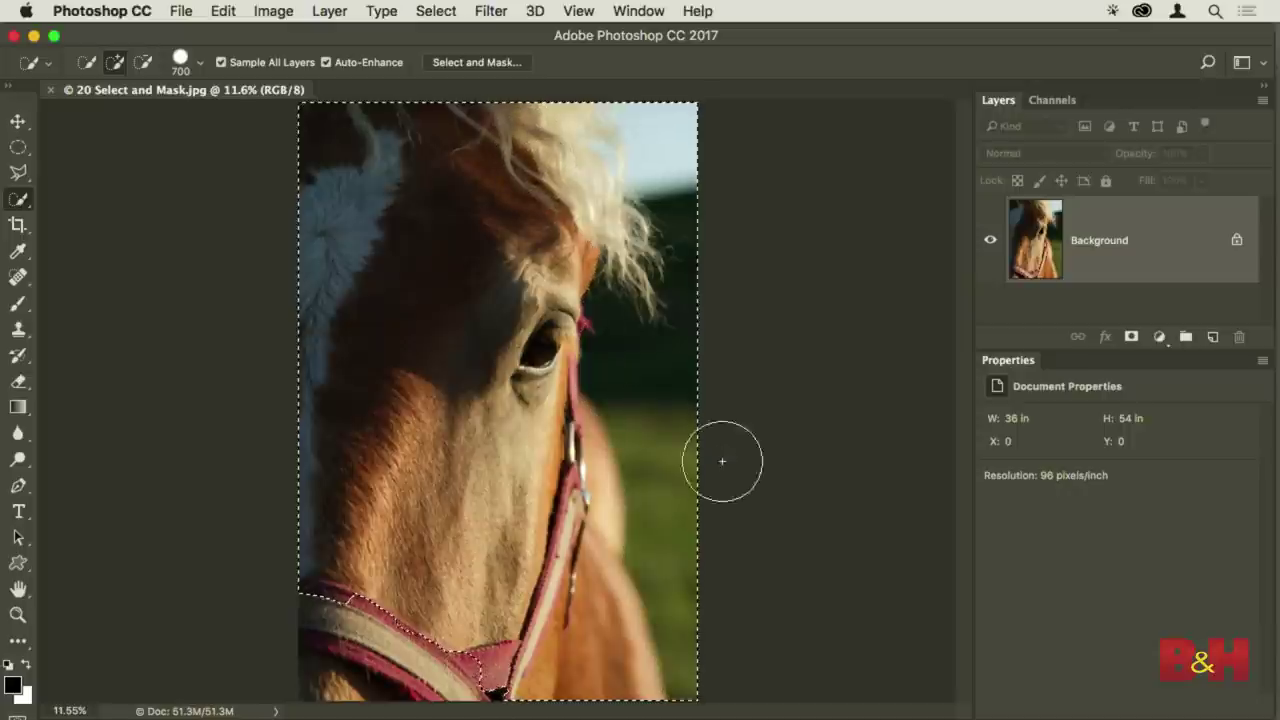
{"action": "left_click", "coordinate": [711, 643], "text": "alt"}
{"action": "mouse_move", "coordinate": [711, 643]}
{"action": "left_mouse_down"}
{"action": "mouse_move", "coordinate": [671, 414]}
{"action": "mouse_move", "coordinate": [703, 166]}
{"action": "mouse_move", "coordinate": [666, 149]}
{"action": "mouse_move", "coordinate": [749, 129]}
{"action": "left_mouse_up"}
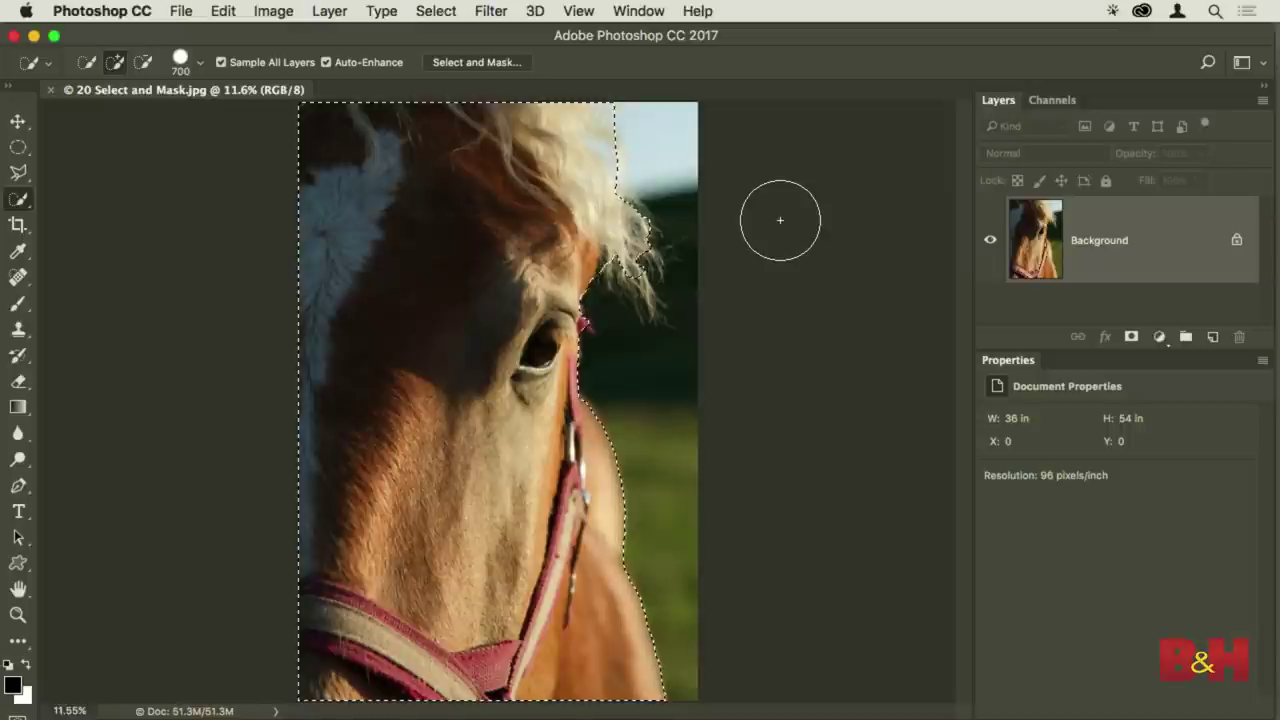
{"action": "left_click", "coordinate": [466, 63]}
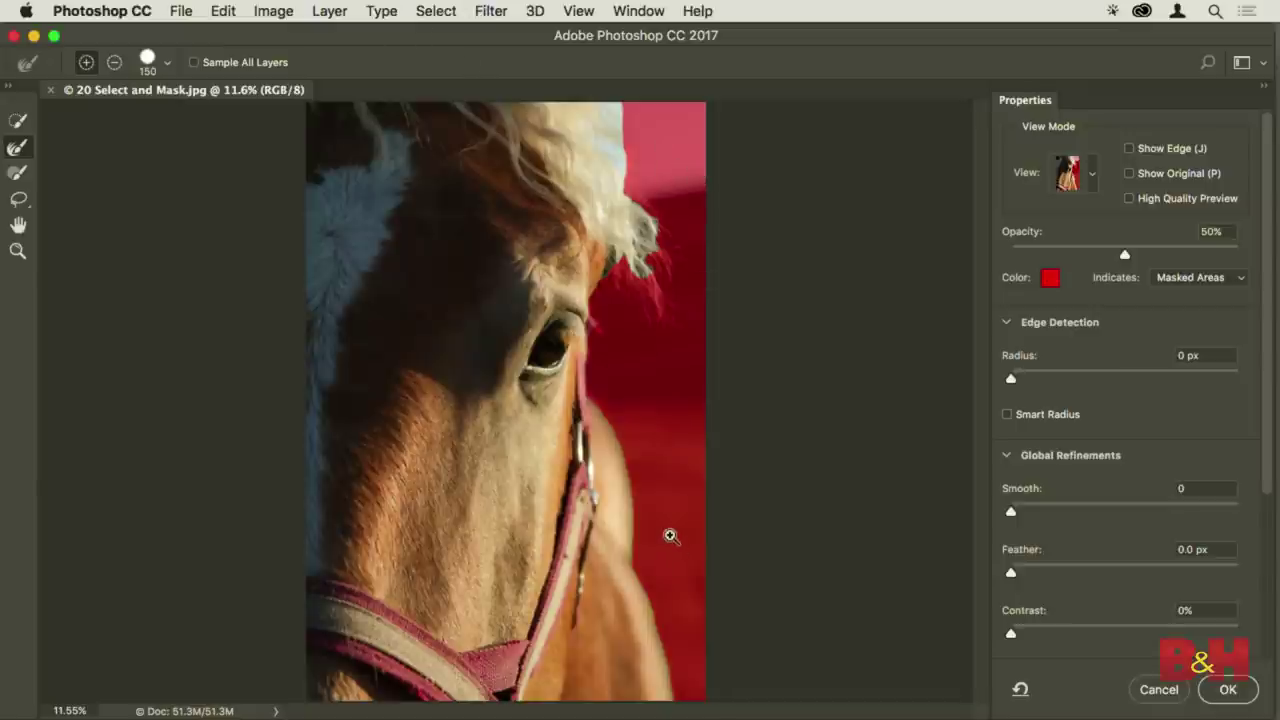
Zoom to about 34% on the cheek and halter edge and feather the selection edge
{"action": "scroll", "coordinate": [648, 523], "scroll_direction": "up", "scroll_amount": 1}
{"action": "scroll", "coordinate": [648, 523], "scroll_direction": "up", "scroll_amount": 5}
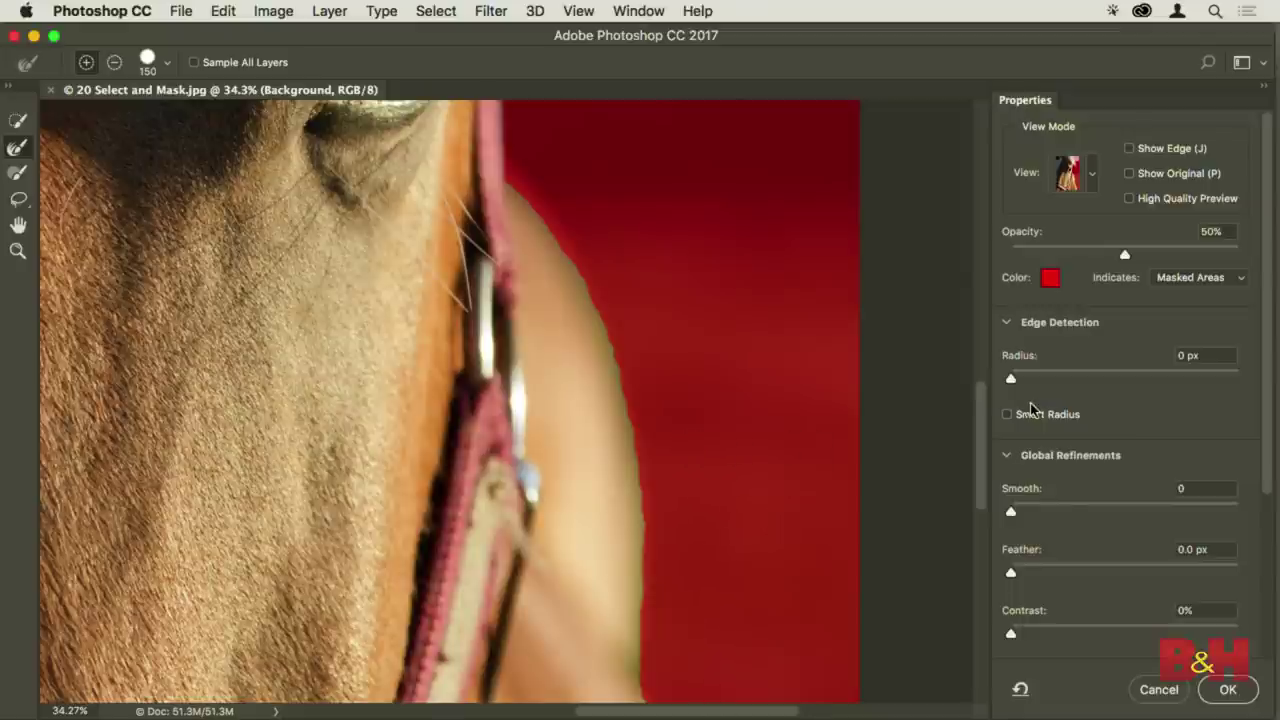
{"action": "left_click_drag", "start_coordinate": [1010, 576], "coordinate": [1053, 572]}
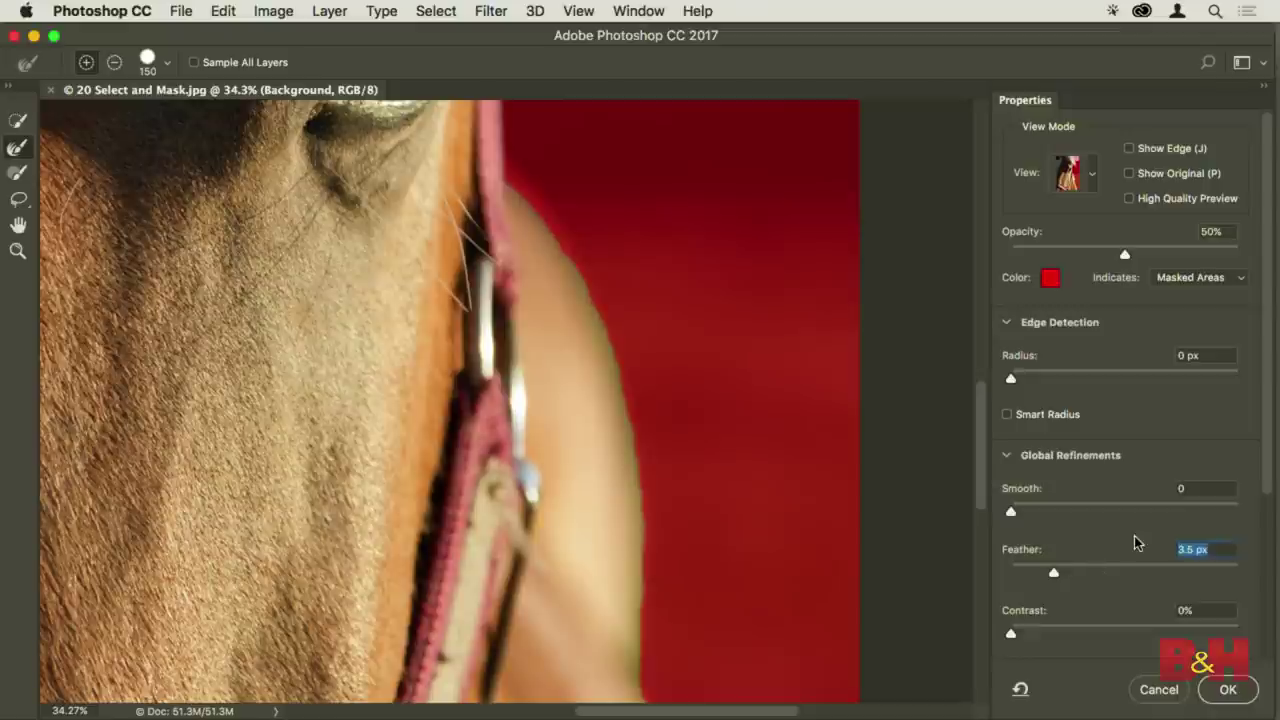
Try small Shift Edge values like +3%, then push the horse selection's edge out to +75%
{"action": "scroll", "coordinate": [1134, 540], "scroll_direction": "down", "scroll_amount": 5}
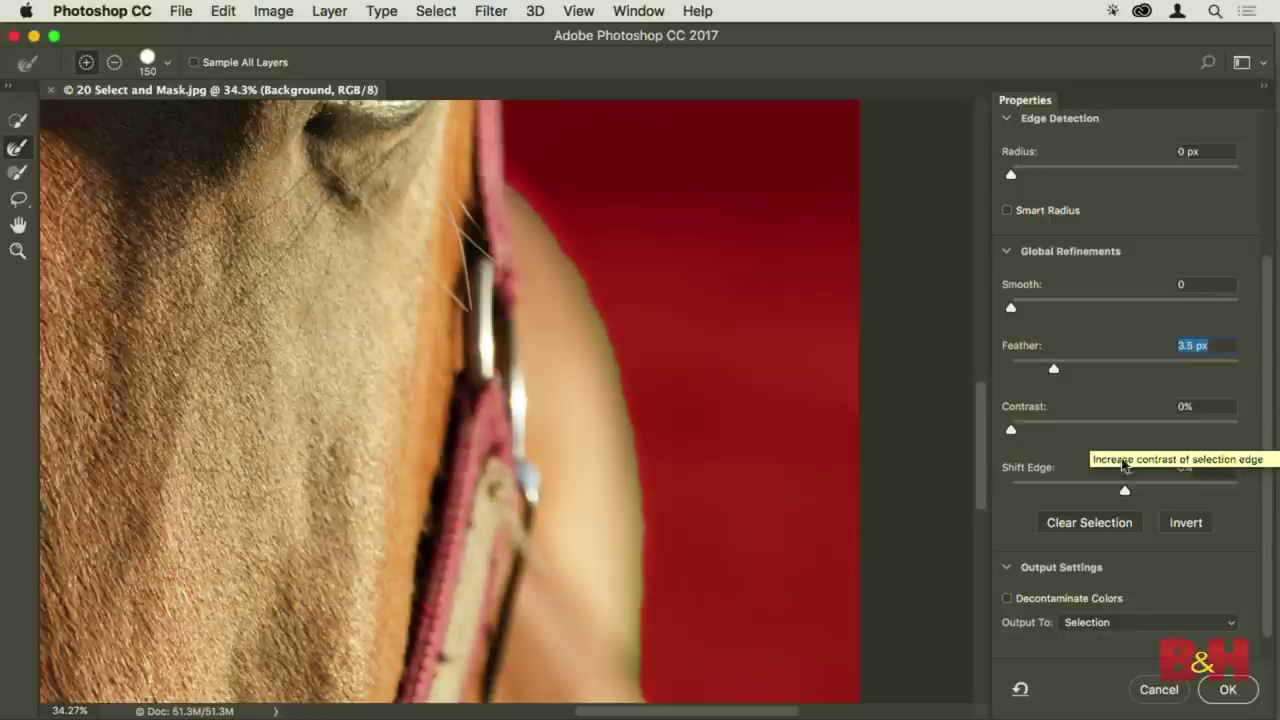
{"action": "left_click_drag", "start_coordinate": [1124, 490], "coordinate": [1188, 492]}
{"action": "left_click", "coordinate": [1052, 497]}
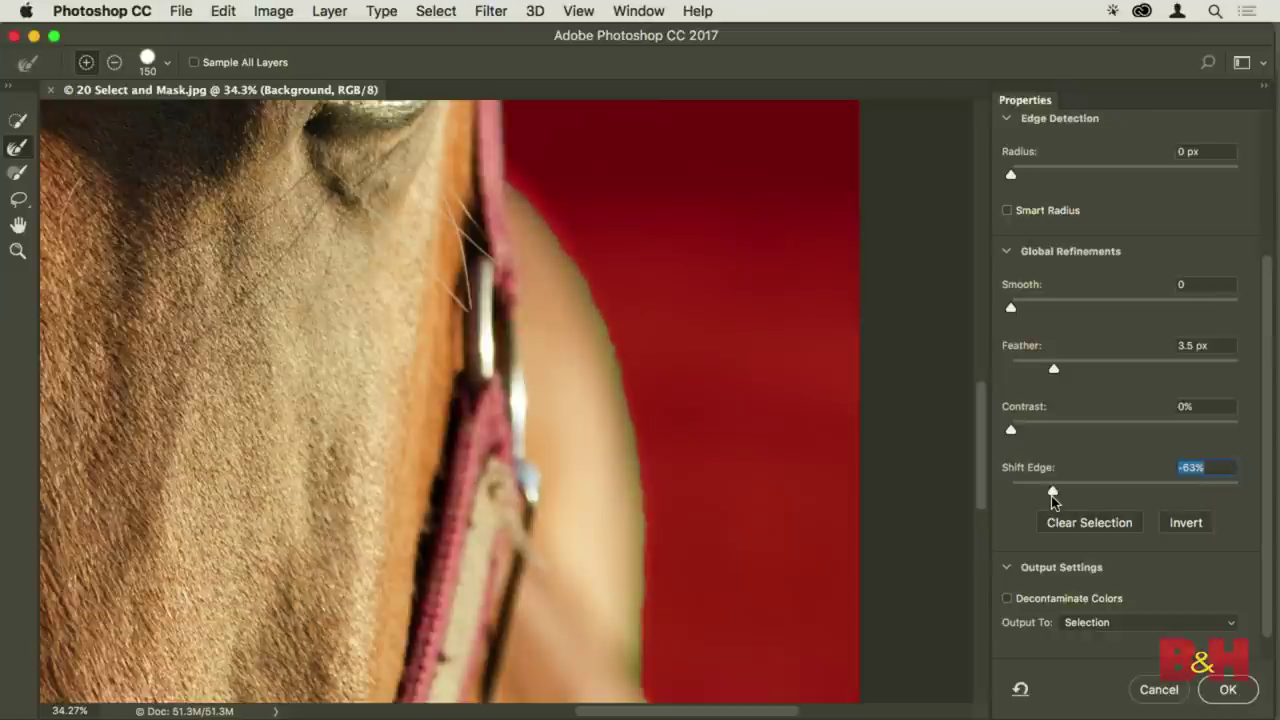
{"action": "left_click", "coordinate": [1128, 492]}
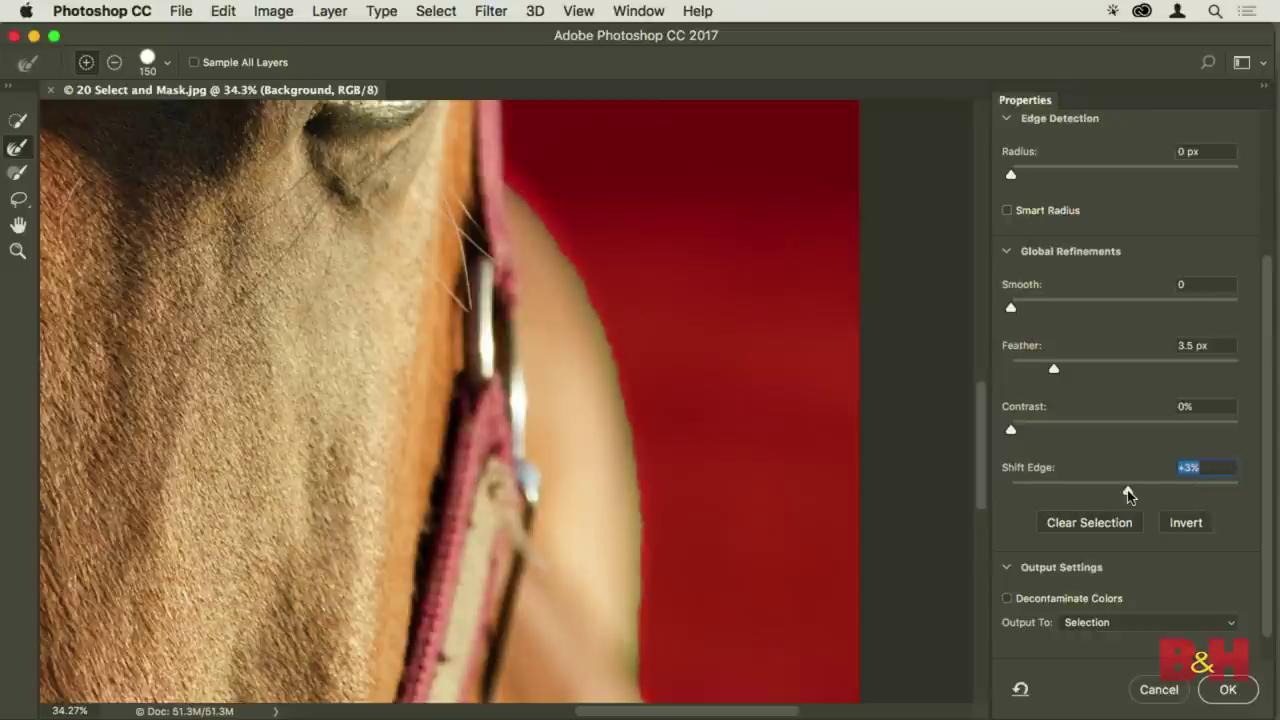
{"action": "left_click", "coordinate": [1208, 490]}
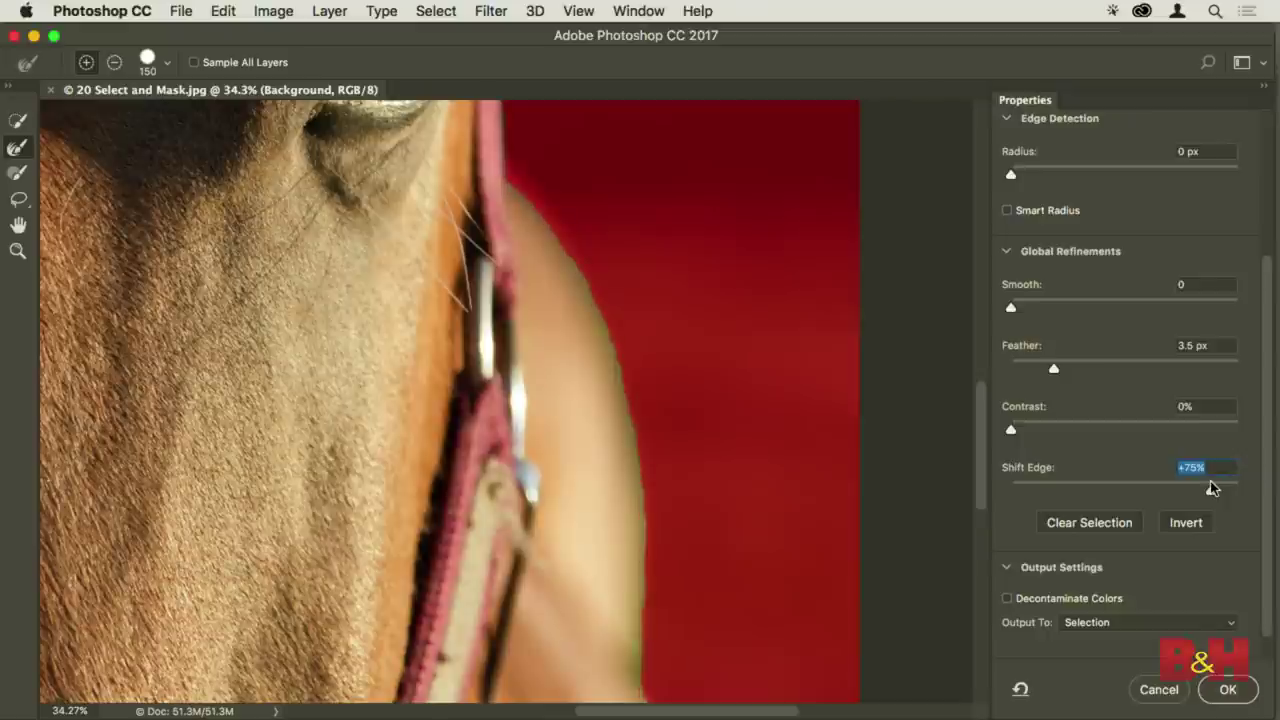
{"action": "scroll", "coordinate": [620, 423], "scroll_direction": "up", "scroll_amount": 6}
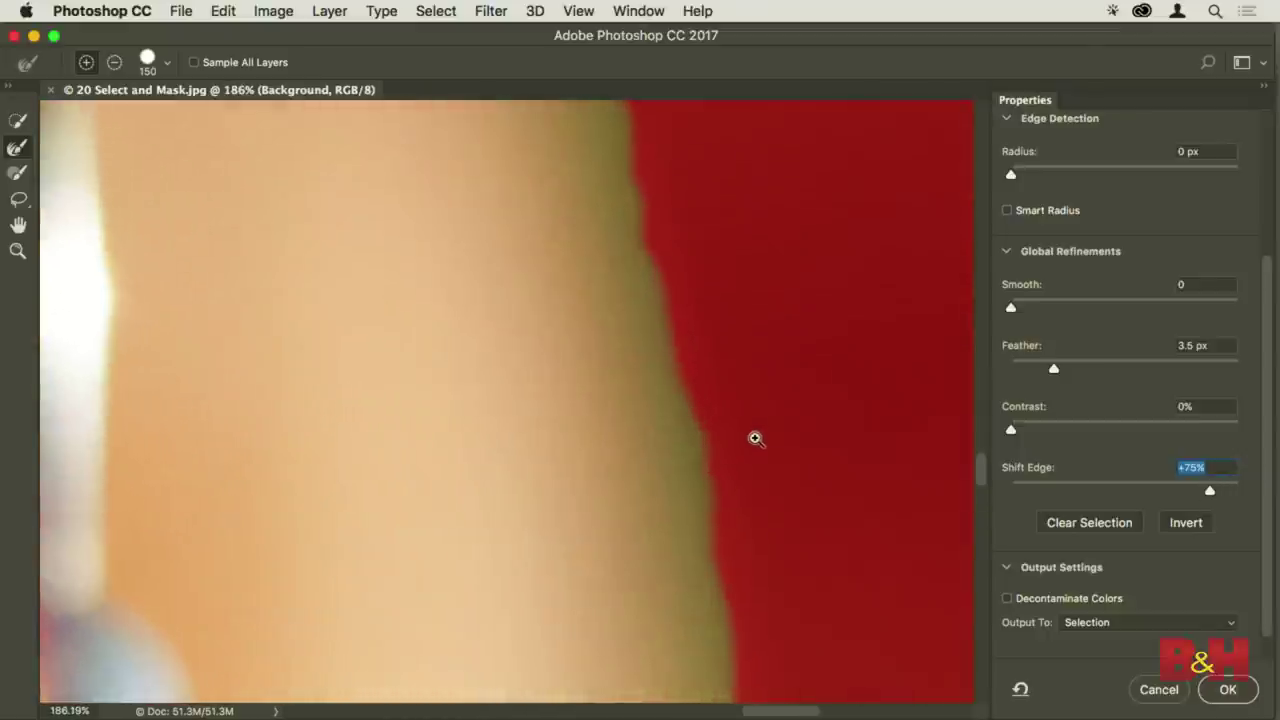
Try Shift Edge at -89% and both extremes, ease it toward zero, and fit the horse on screen
{"action": "left_click_drag", "start_coordinate": [1209, 490], "coordinate": [1020, 492]}
{"action": "left_click", "coordinate": [1233, 490]}
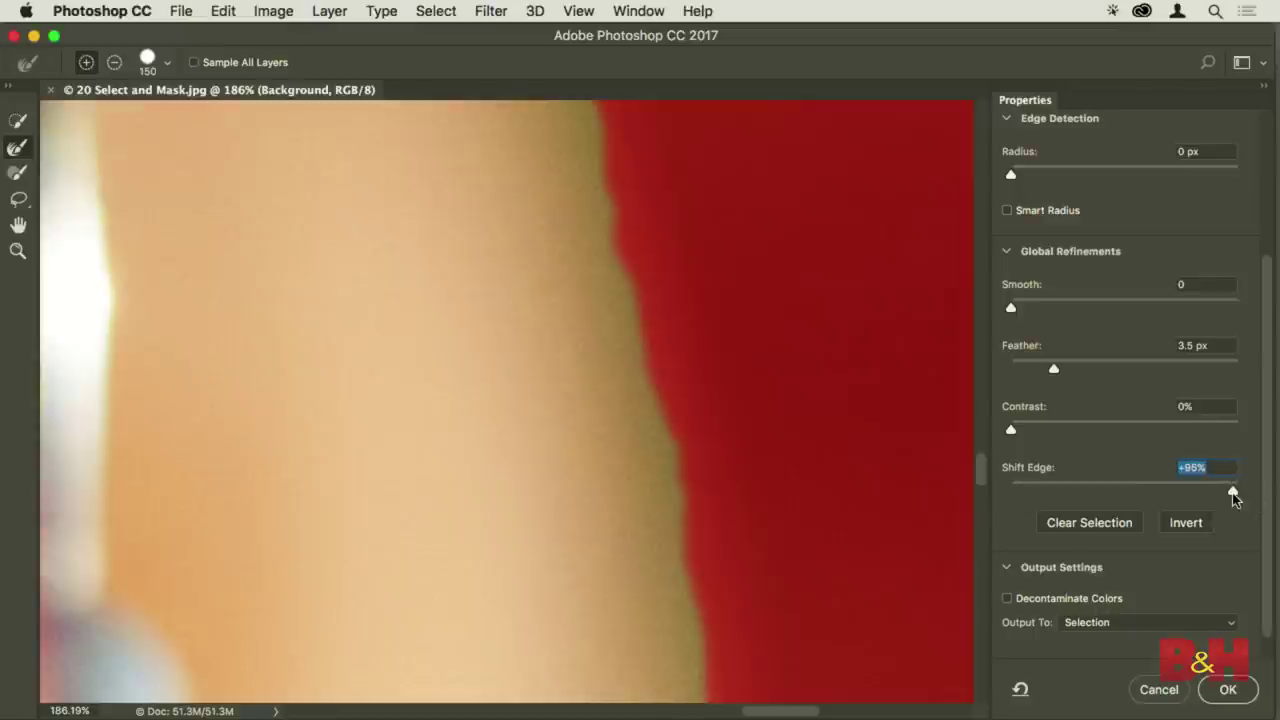
{"action": "left_click", "coordinate": [1033, 492]}
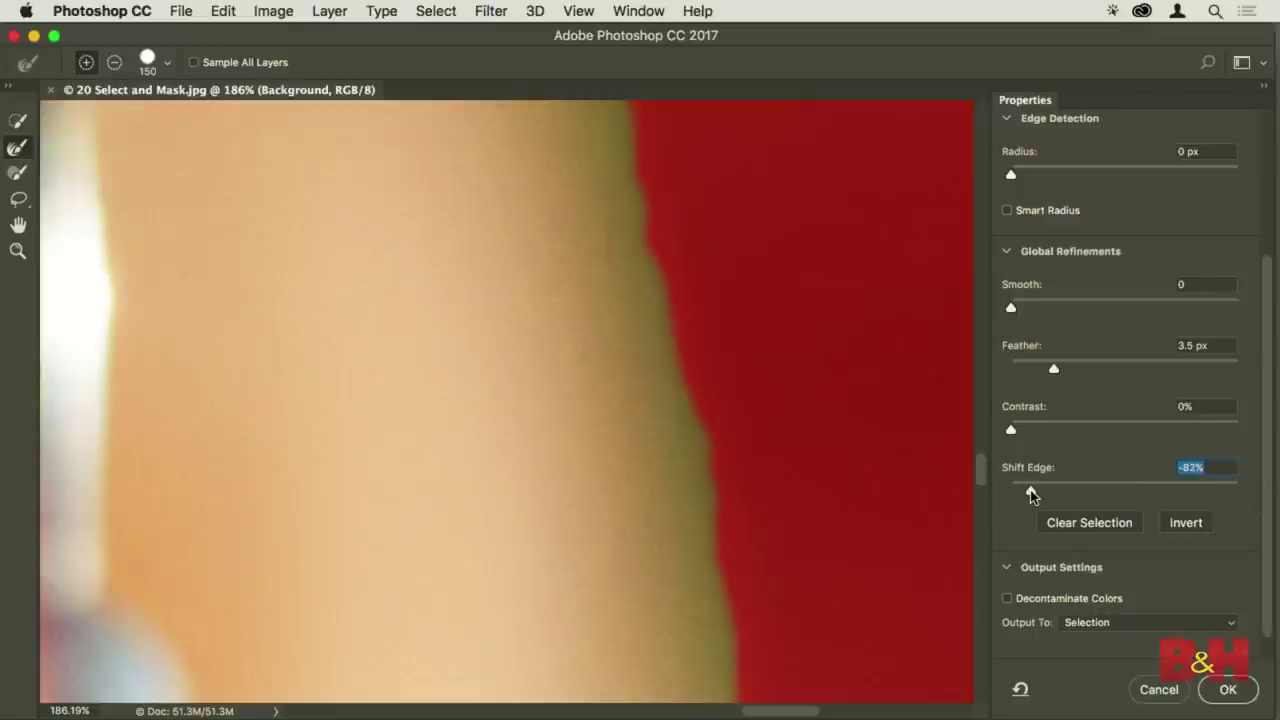
{"action": "left_click_drag", "start_coordinate": [1033, 492], "coordinate": [1080, 497]}
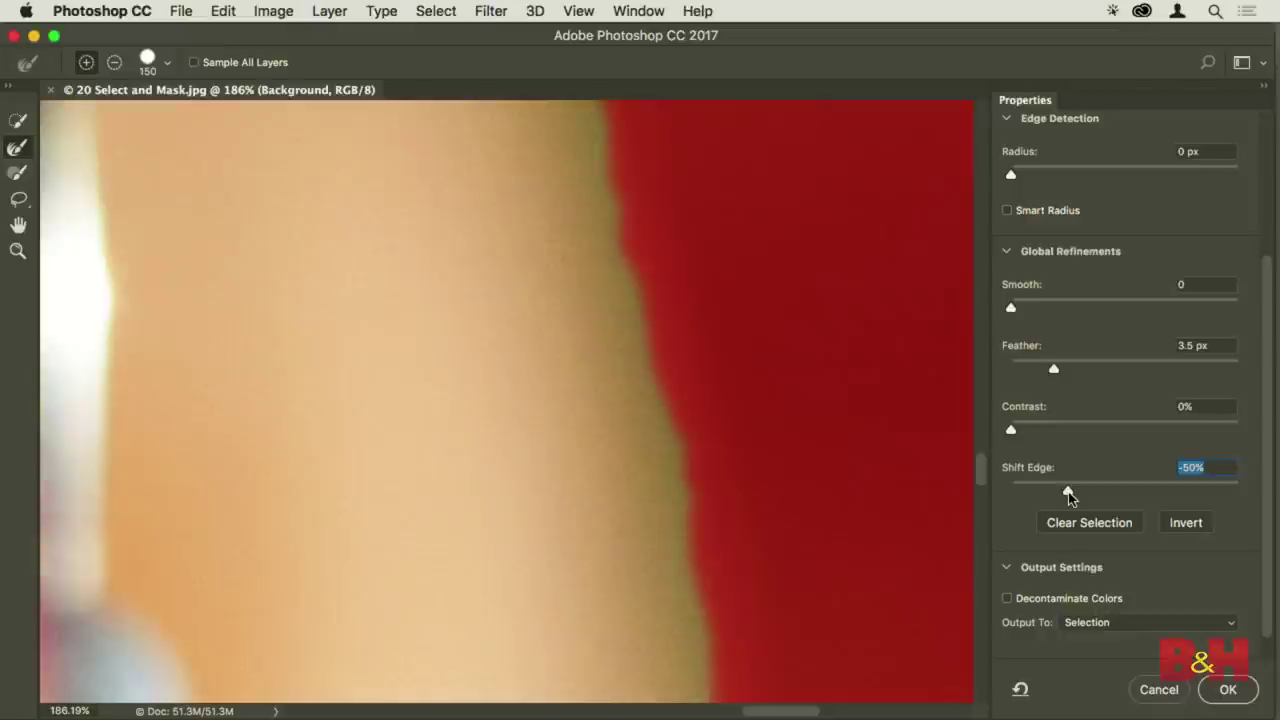
{"action": "key", "text": "super+0"}
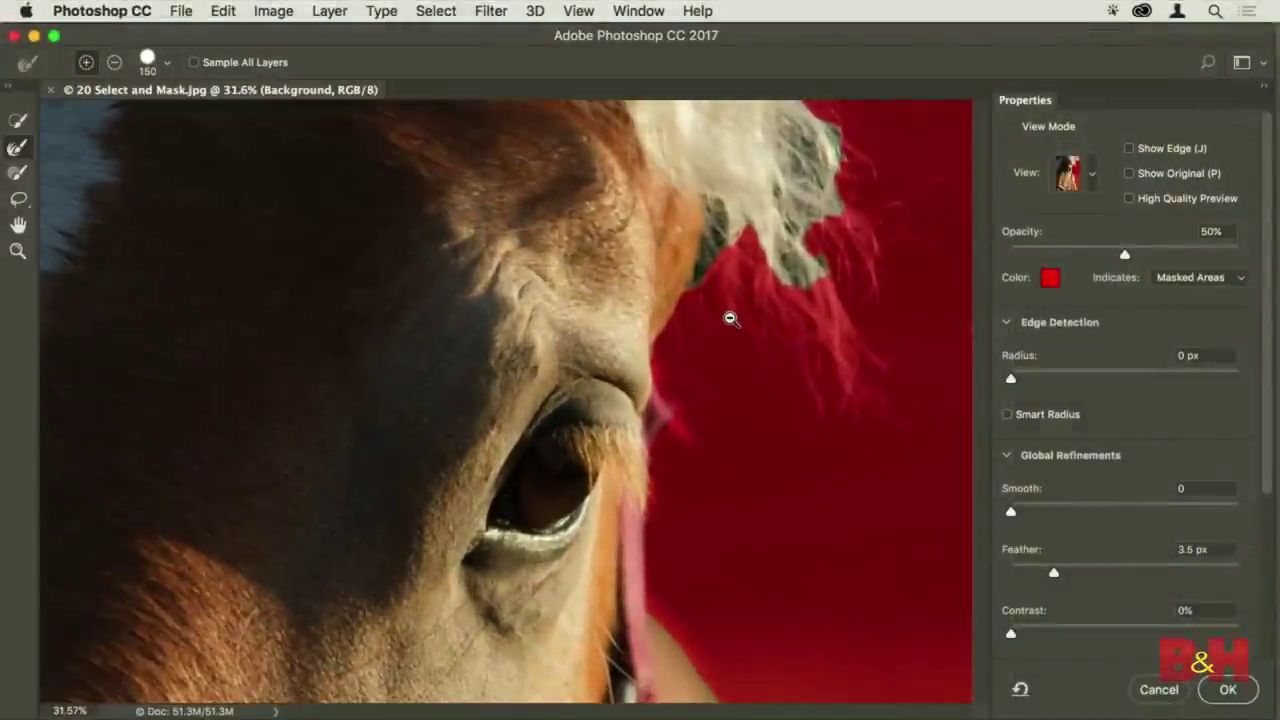
Widen the Smart Radius edge-detection radius around the mane to 27 px
{"action": "scroll", "coordinate": [729, 317], "scroll_direction": "right", "scroll_amount": 3}
{"action": "scroll", "coordinate": [830, 332], "scroll_direction": "right", "scroll_amount": 5}
{"action": "scroll", "coordinate": [523, 391], "scroll_direction": "up", "scroll_amount": 3}
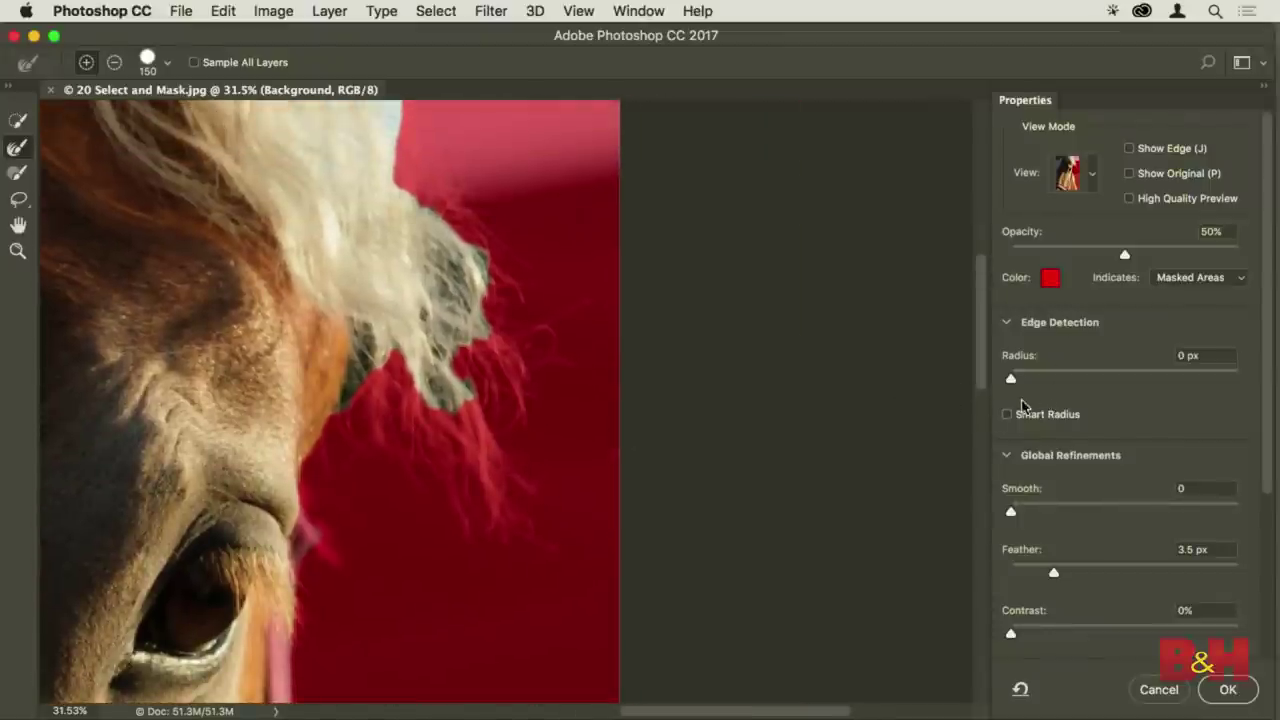
{"action": "left_click_drag", "start_coordinate": [1019, 377], "coordinate": [1054, 377]}
{"action": "left_click_drag", "start_coordinate": [1097, 381], "coordinate": [1105, 381]}
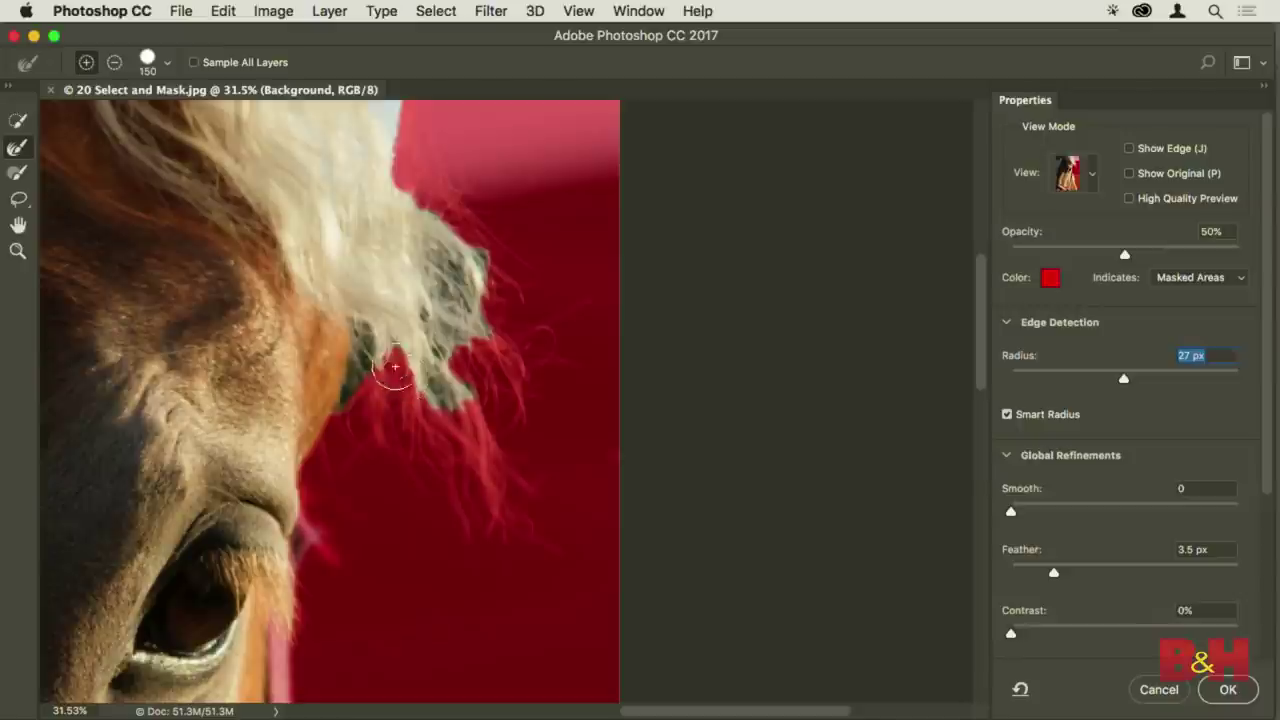
Refine the strands below the mane, the grey edge patch, hair tips and upper mane
{"action": "mouse_move", "coordinate": [490, 463]}
{"action": "left_mouse_down"}
{"action": "mouse_move", "coordinate": [451, 420]}
{"action": "mouse_move", "coordinate": [586, 400]}
{"action": "left_mouse_up"}
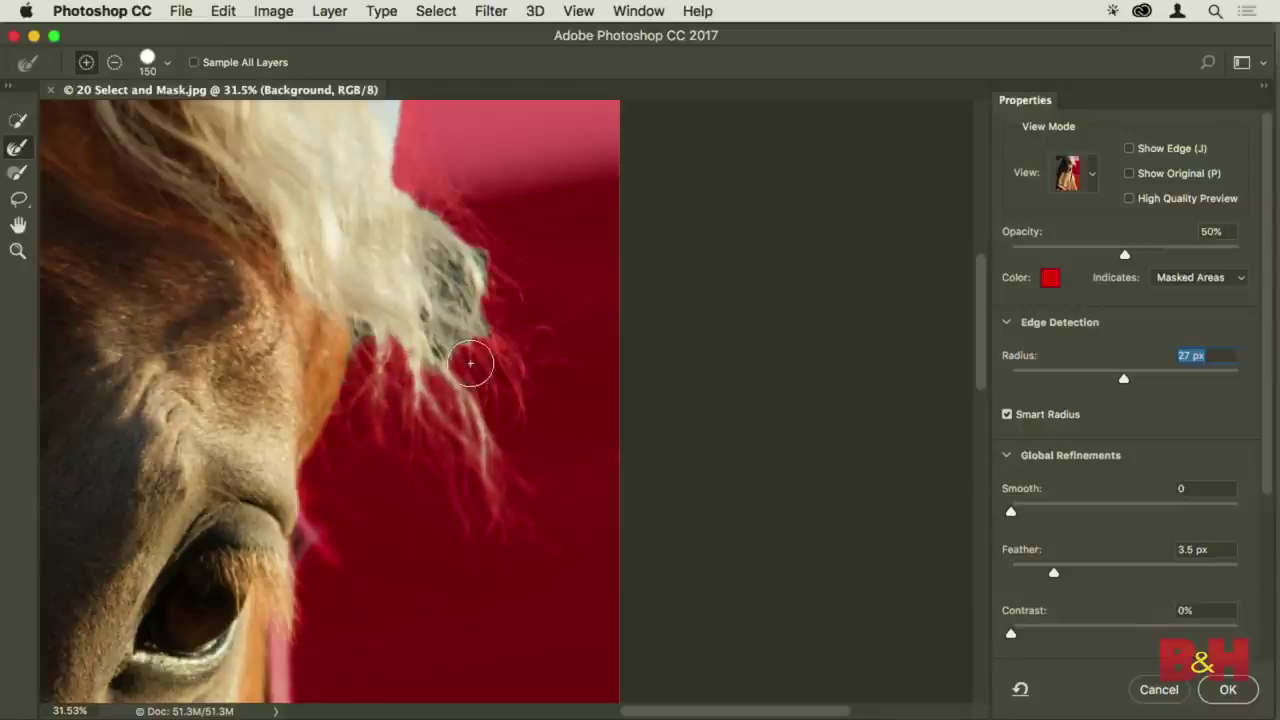
{"action": "left_click_drag", "start_coordinate": [474, 293], "coordinate": [458, 257]}
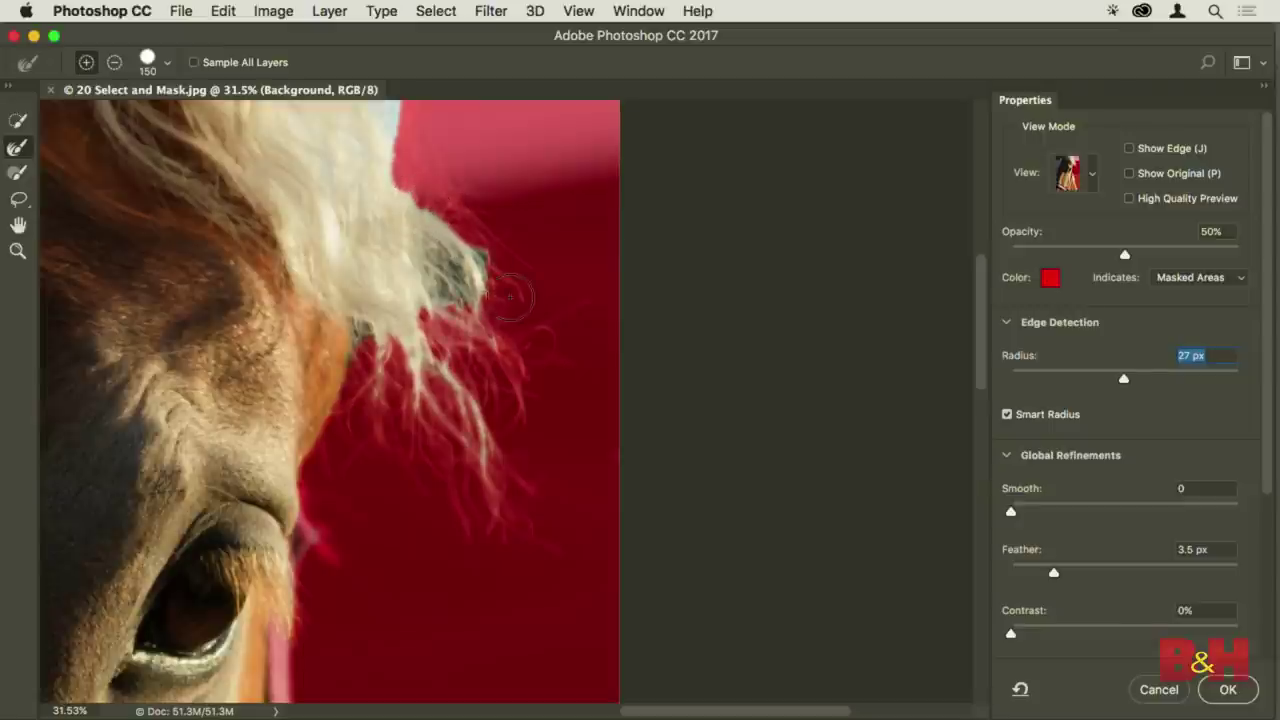
{"action": "mouse_move", "coordinate": [457, 273]}
{"action": "left_mouse_down"}
{"action": "mouse_move", "coordinate": [478, 316]}
{"action": "mouse_move", "coordinate": [508, 332]}
{"action": "mouse_move", "coordinate": [484, 268]}
{"action": "left_mouse_up"}
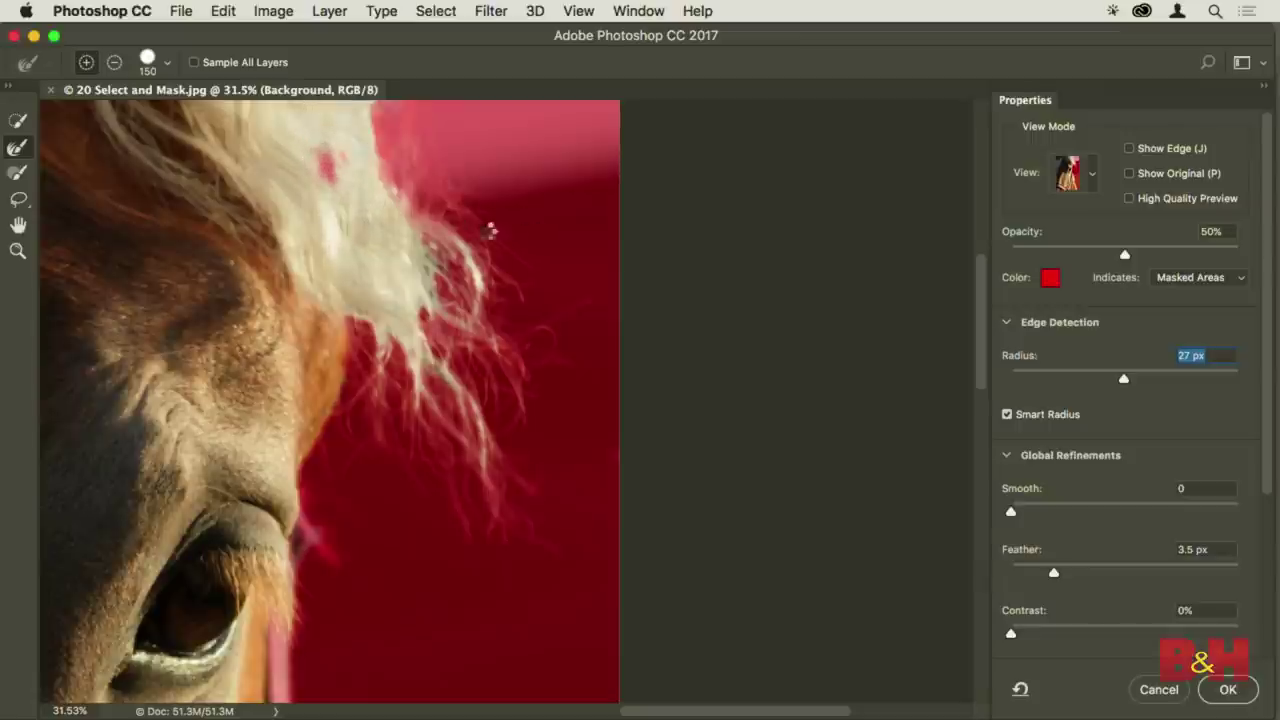
{"action": "mouse_move", "coordinate": [371, 206]}
{"action": "left_mouse_down"}
{"action": "mouse_move", "coordinate": [351, 220]}
{"action": "mouse_move", "coordinate": [360, 206]}
{"action": "left_mouse_up"}
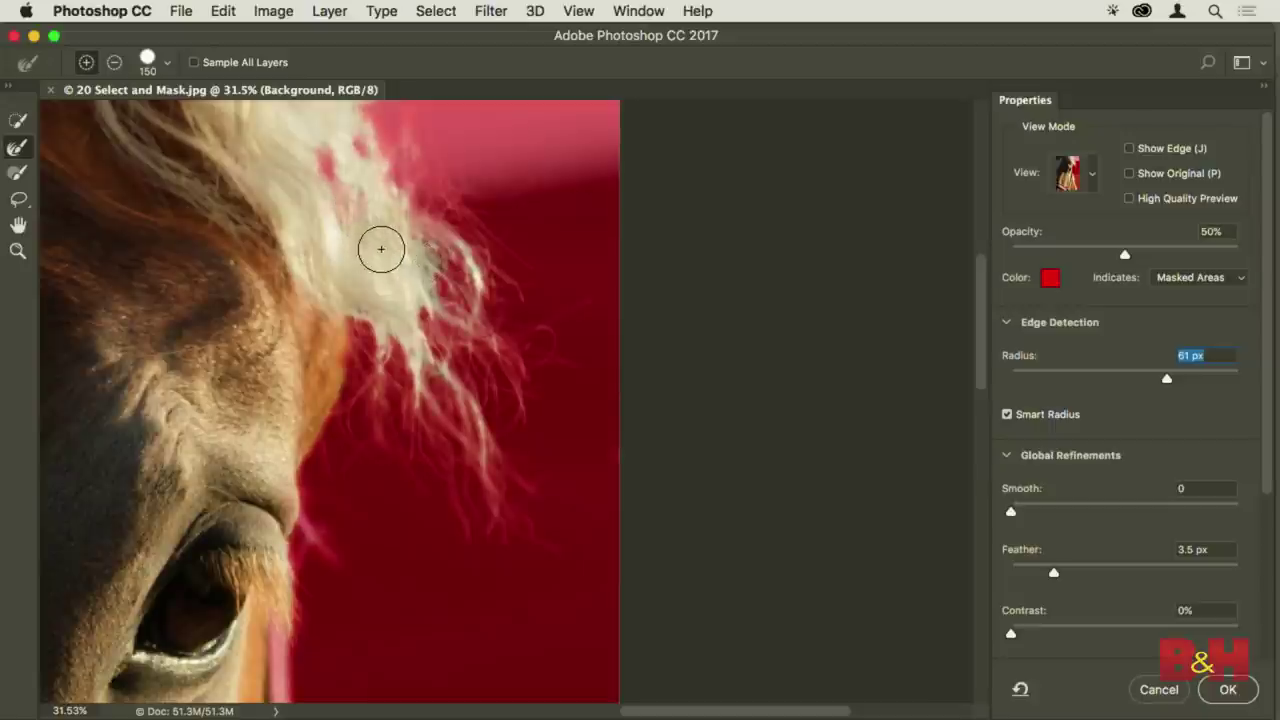
{"action": "left_click", "coordinate": [17, 176]}
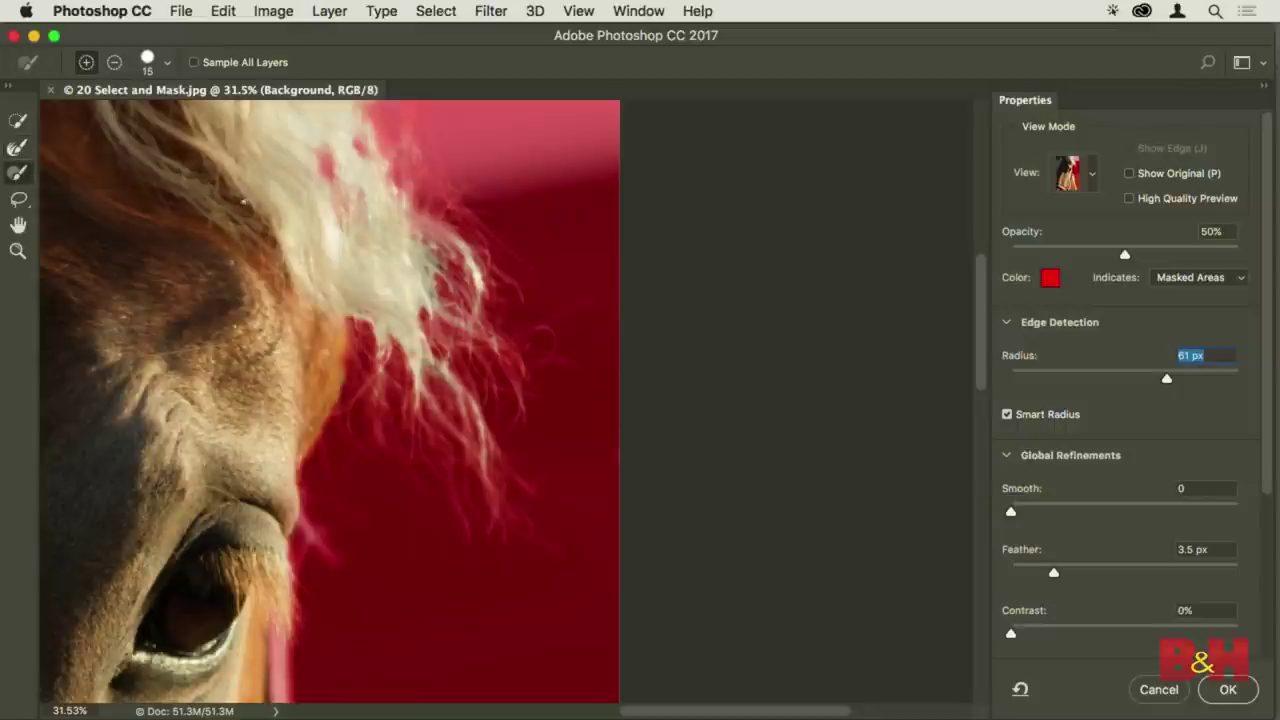
Set the Brush to subtract, enlarge it slightly, and mask out a strip across the mane
{"action": "left_click", "coordinate": [116, 63]}
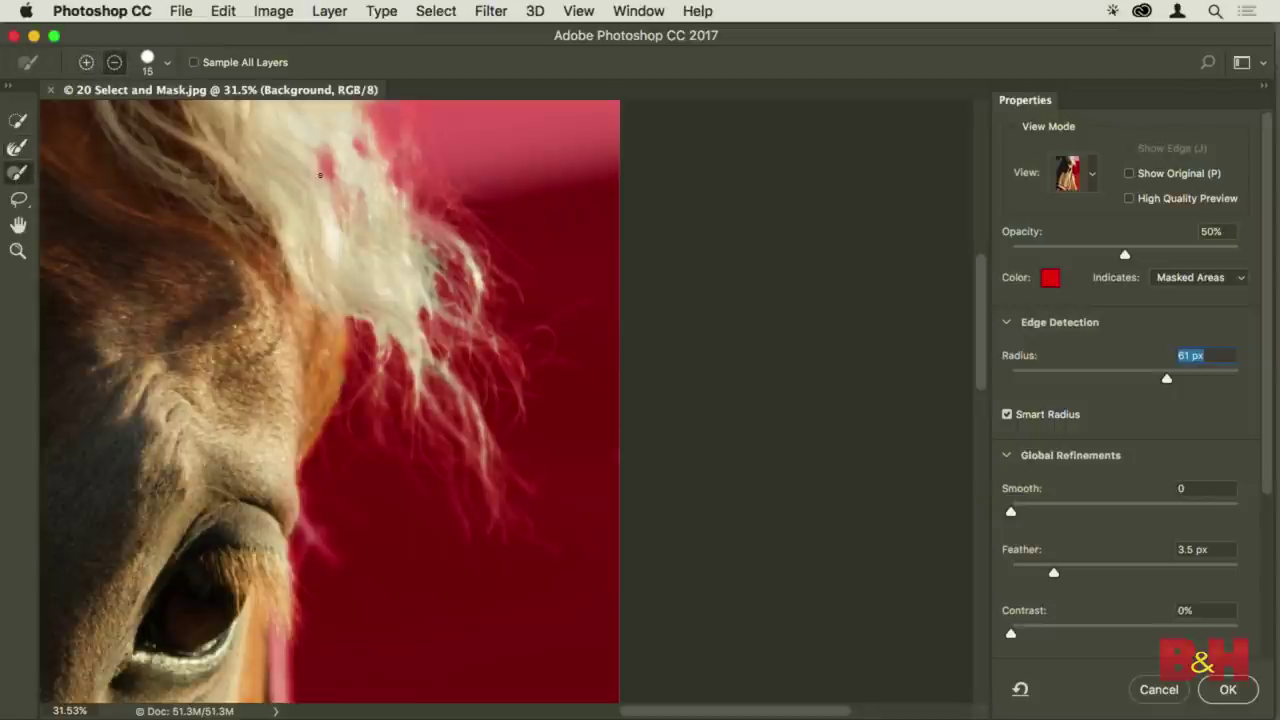
{"action": "key", "text": "bracketright"}
{"action": "left_click_drag", "start_coordinate": [321, 167], "coordinate": [334, 182]}
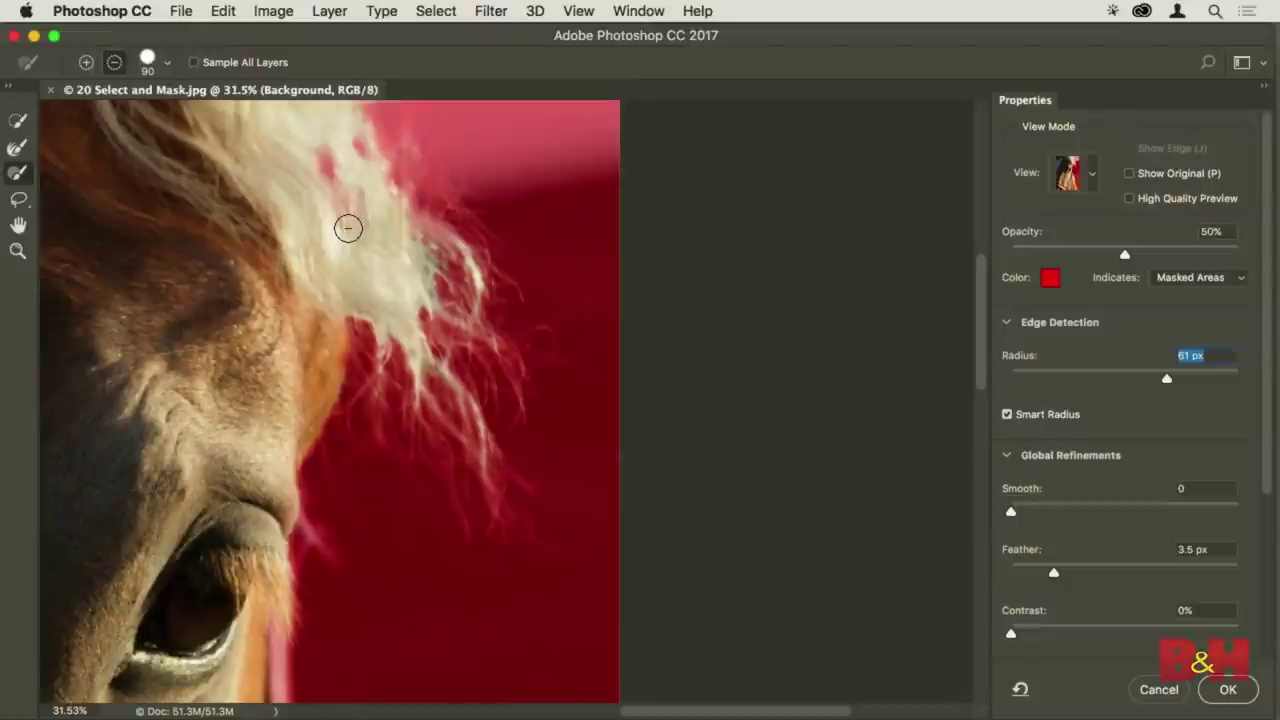
{"action": "left_click_drag", "start_coordinate": [326, 142], "coordinate": [354, 230]}
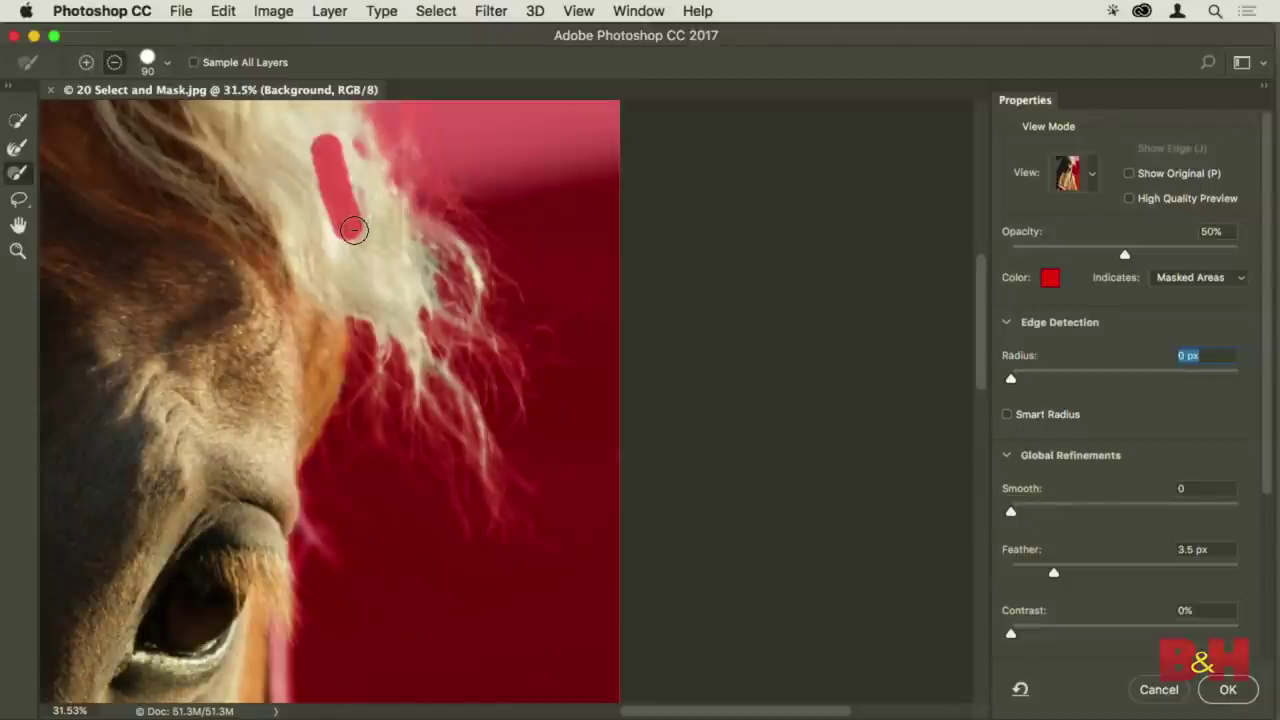
Paint the masked strip back into the selection with the Brush in add mode
{"action": "left_click", "coordinate": [85, 63]}
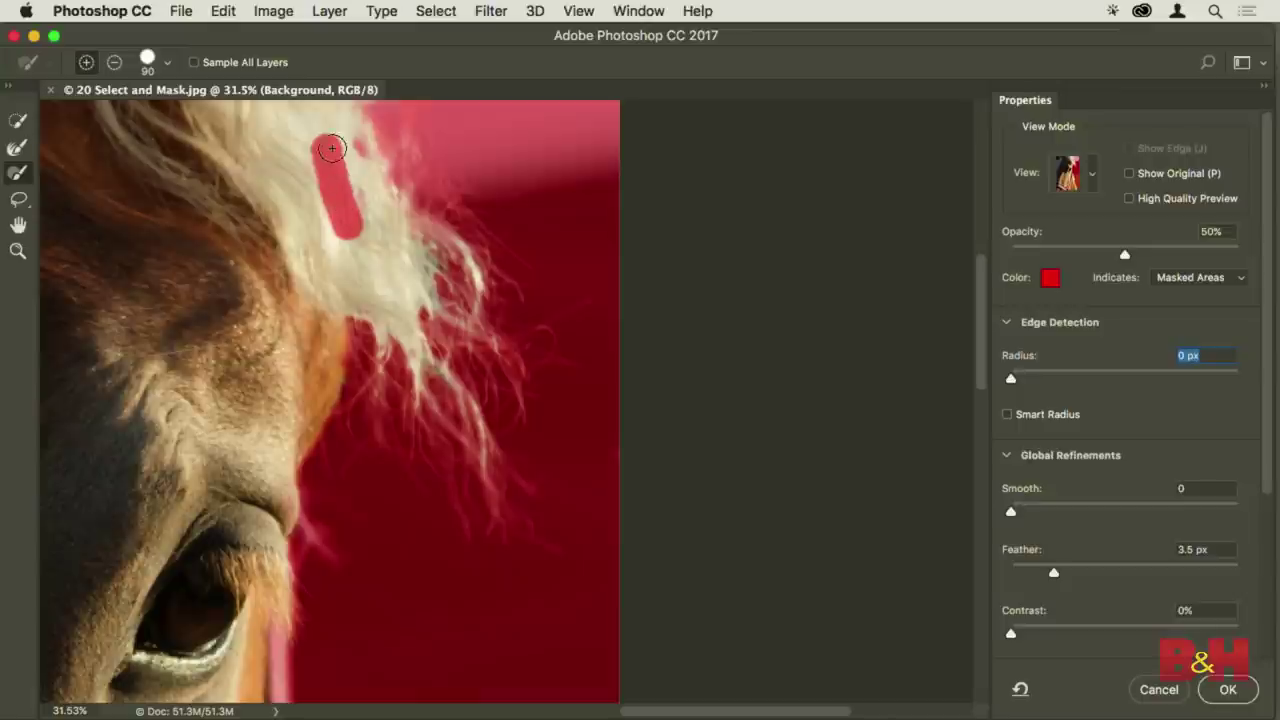
{"action": "left_click_drag", "start_coordinate": [339, 213], "coordinate": [337, 209]}
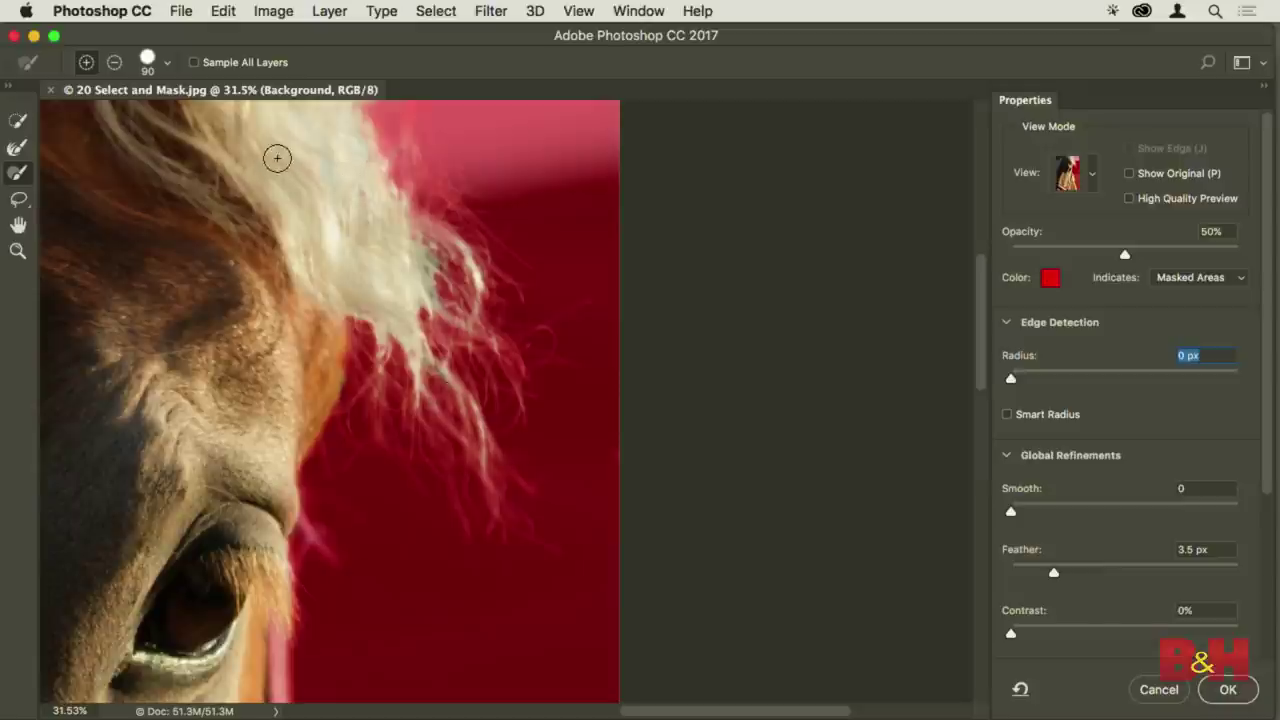
{"action": "left_click", "coordinate": [17, 146]}
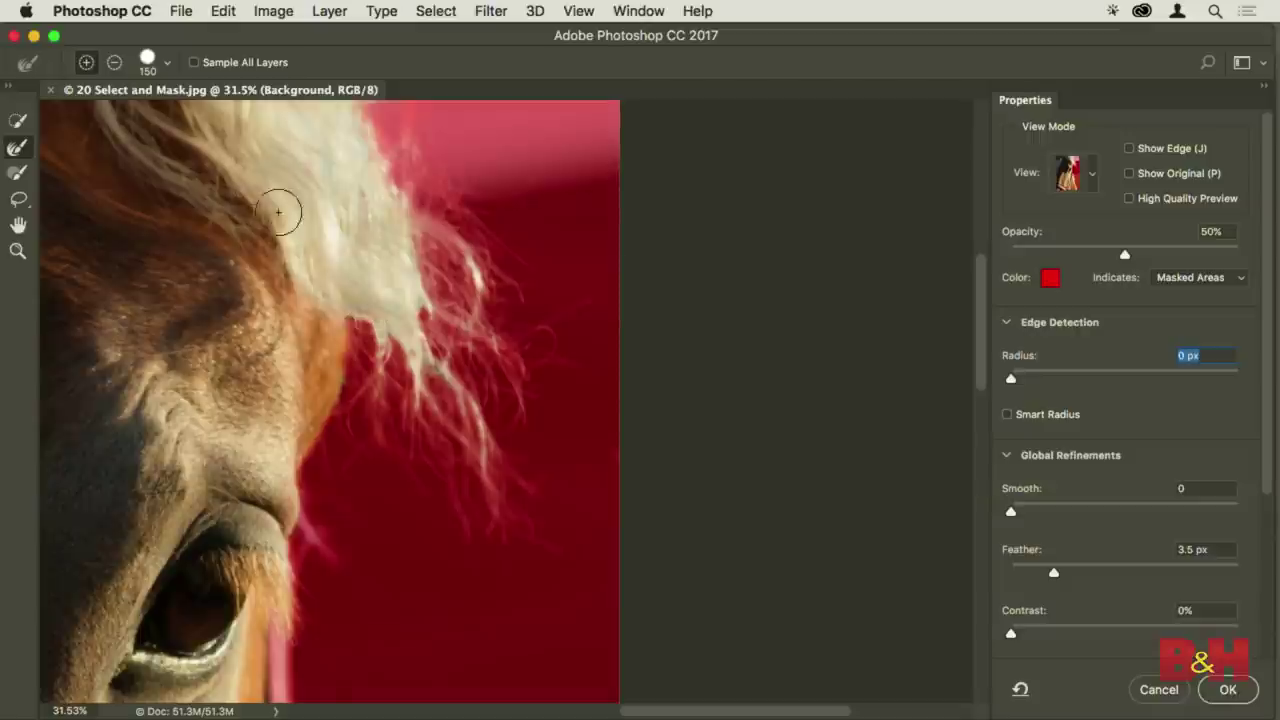
Refine the upper and lower mane strands in subtract mode, then restore add mode
{"action": "key", "text": "alt"}
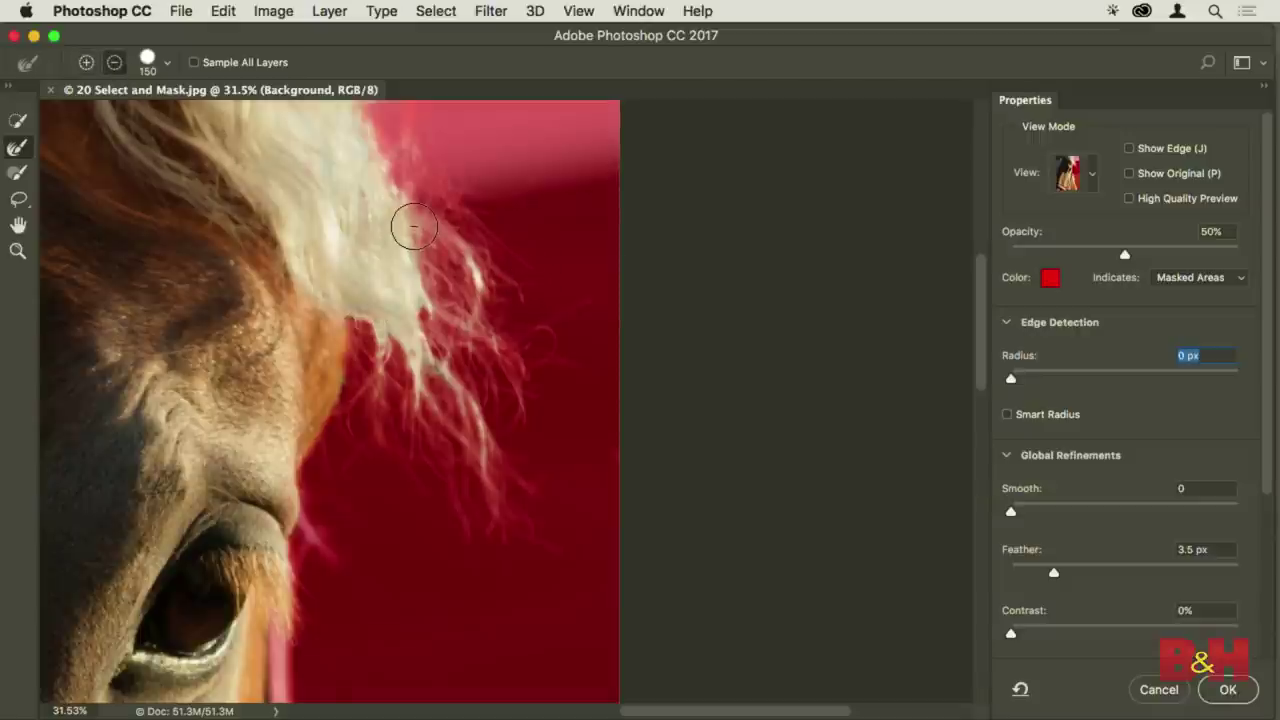
{"action": "left_click_drag", "start_coordinate": [492, 298], "coordinate": [476, 330]}
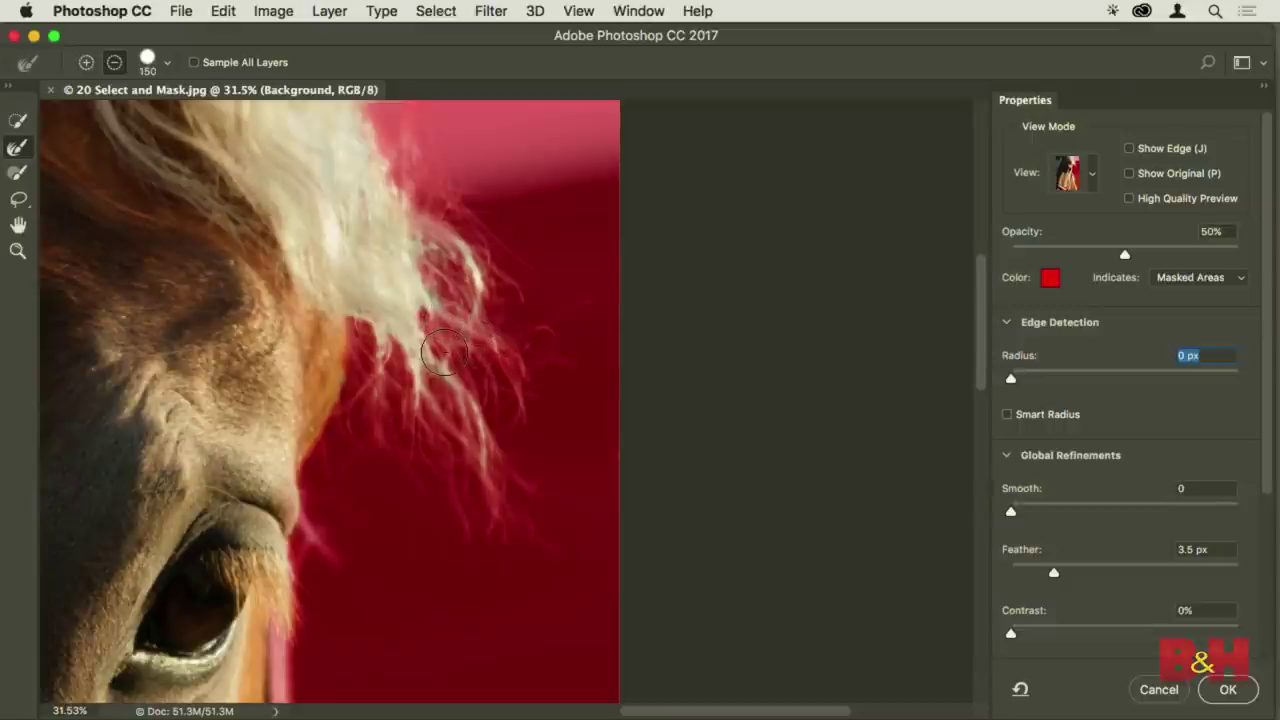
{"action": "left_click_drag", "start_coordinate": [371, 355], "coordinate": [409, 424]}
{"action": "key", "text": "alt"}
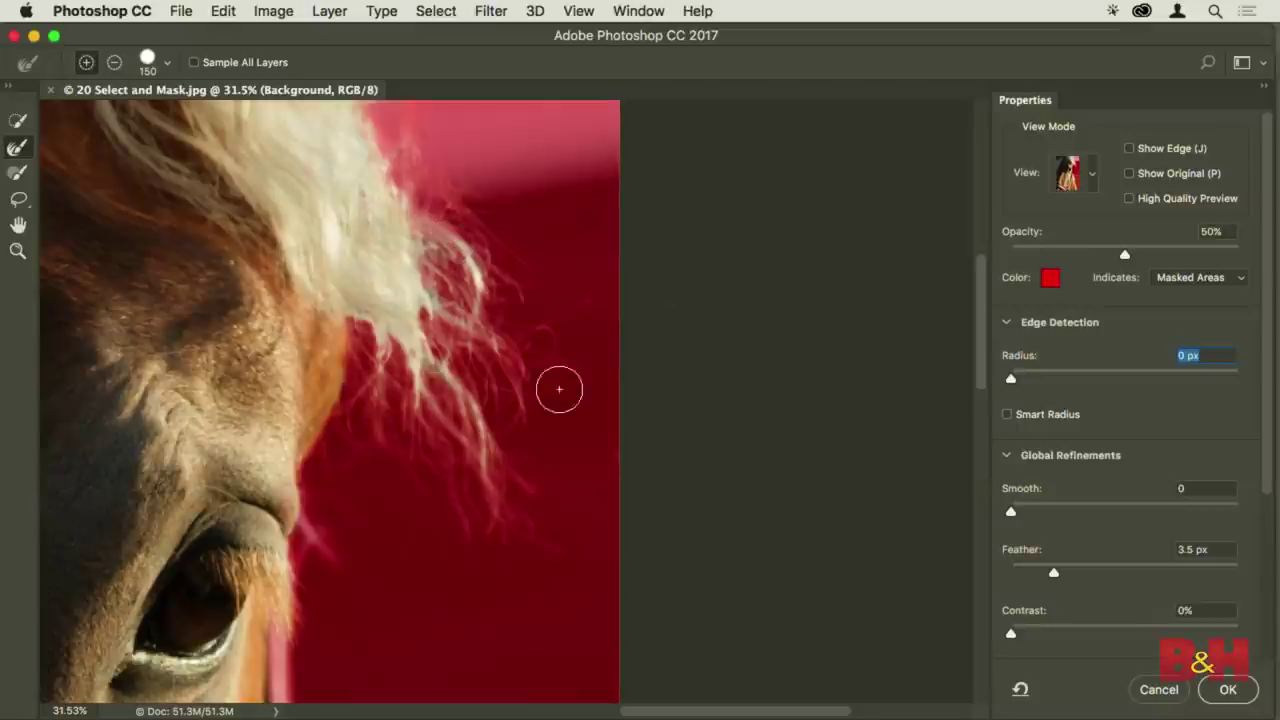
{"action": "left_click", "coordinate": [1091, 180]}
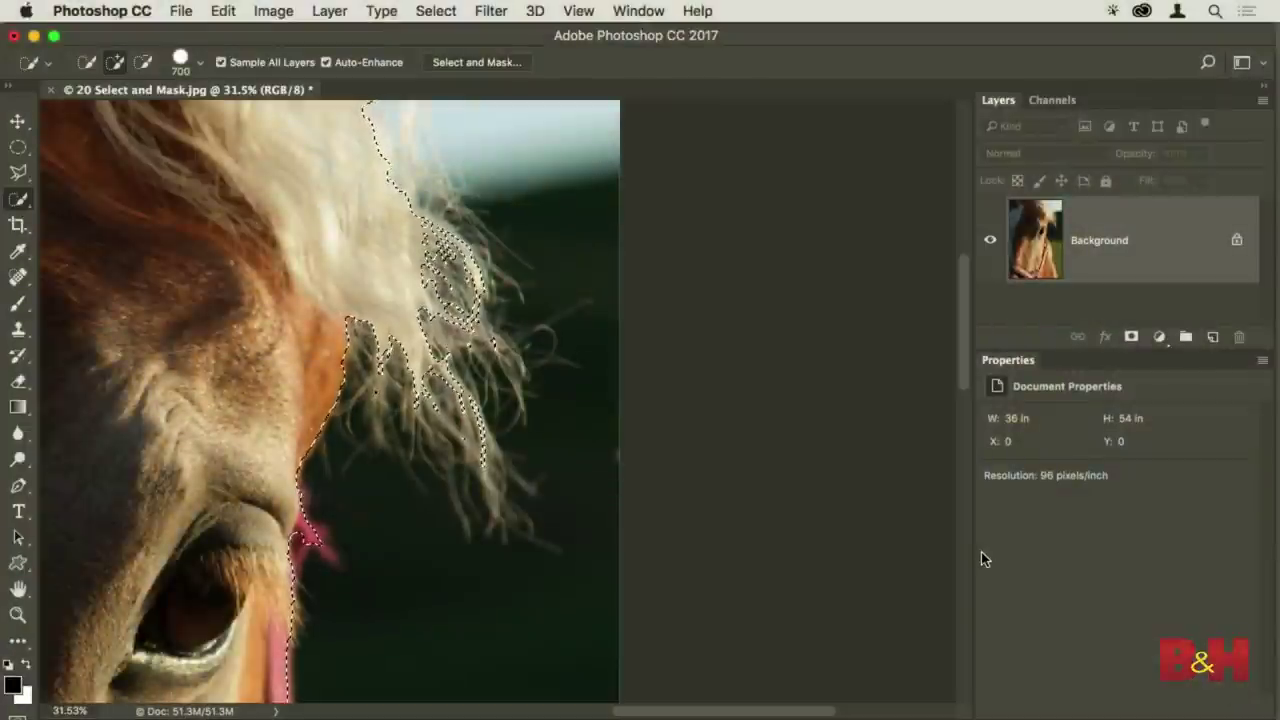
Fit the horse image on screen and toggle Quick Mask on and off to check the selection
{"action": "key", "text": "super+0"}
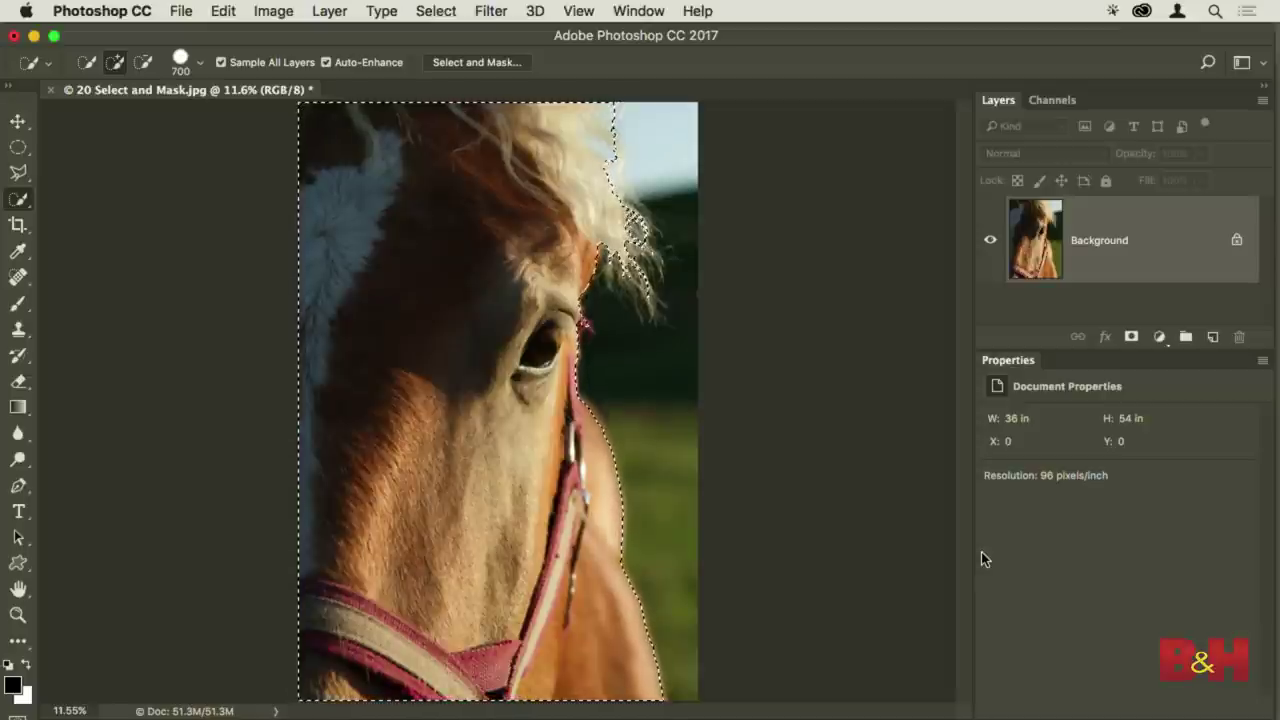
{"action": "key", "text": "q"}
{"action": "key", "text": "q"}
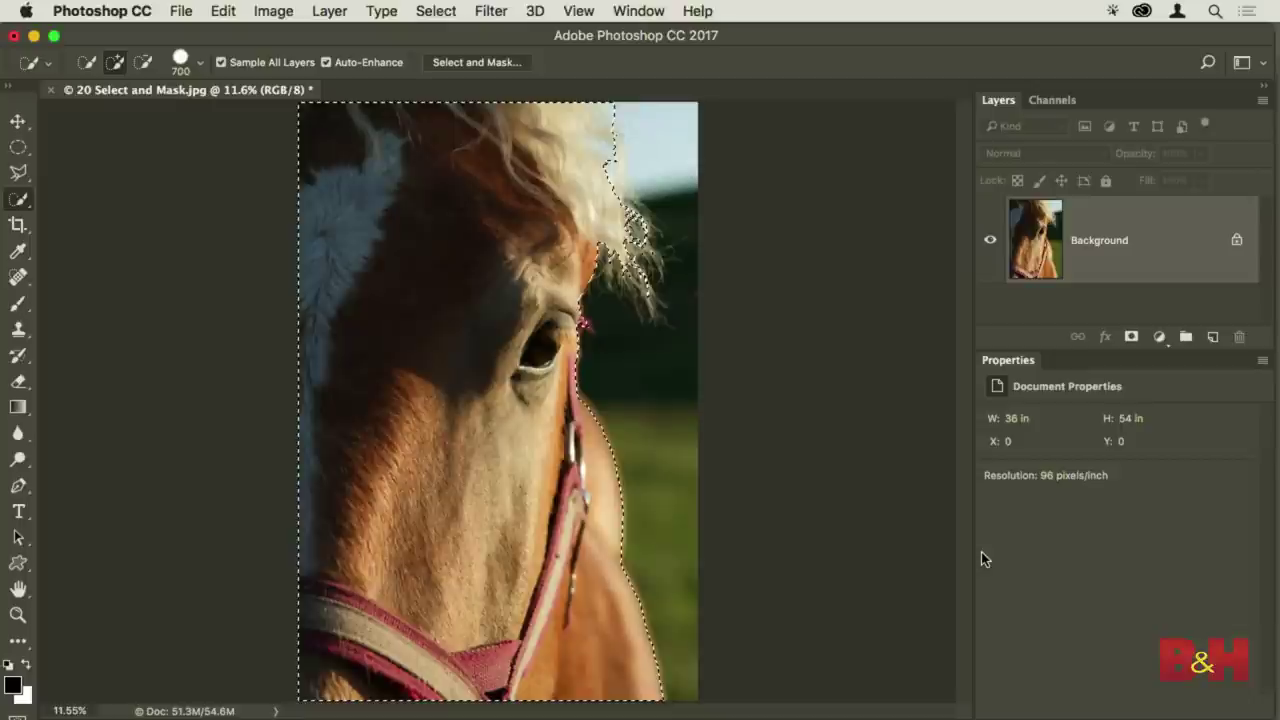
{"action": "key", "text": "q"}
{"action": "key", "text": "q"}
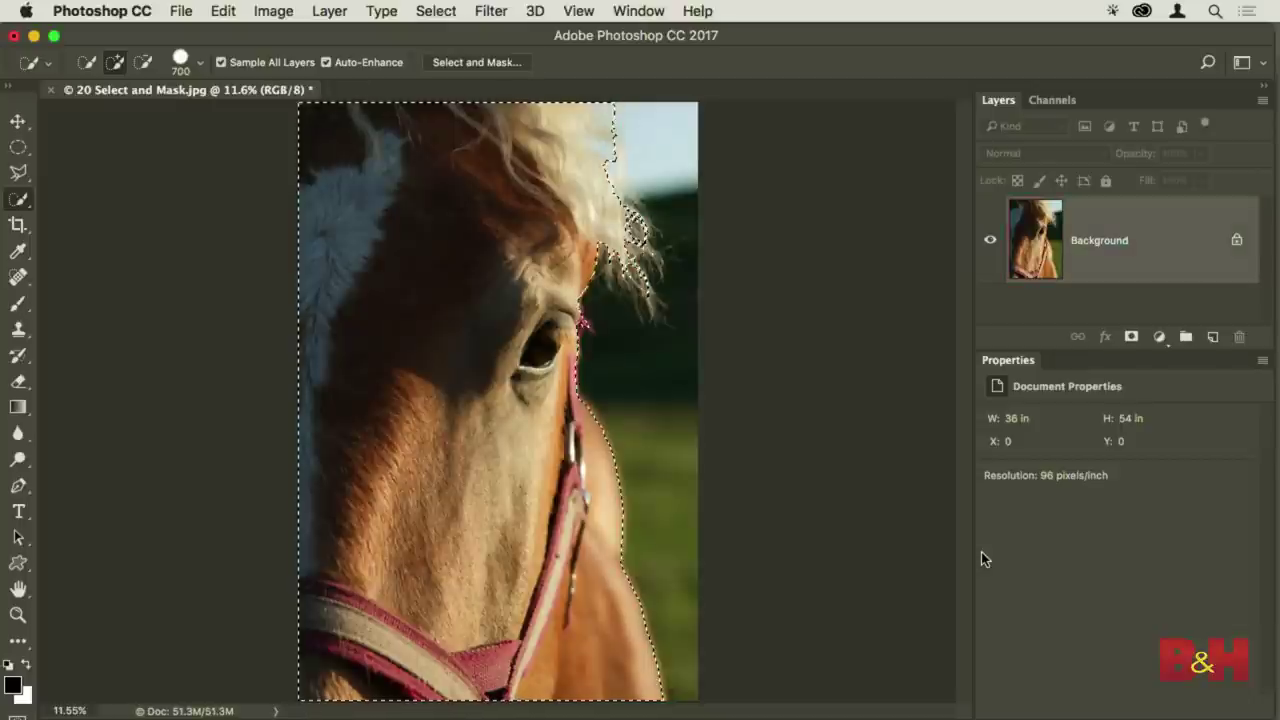